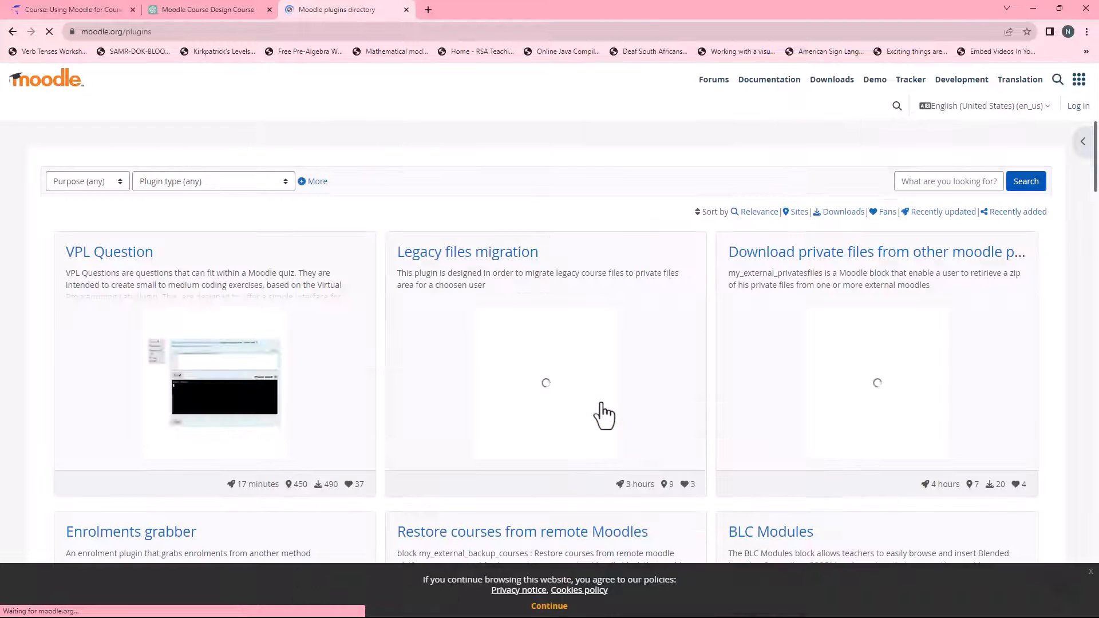
Search the Moodle plugins directory for "fonts" and look through the matching plugins.
{"action": "left_click", "coordinate": [950, 182]}
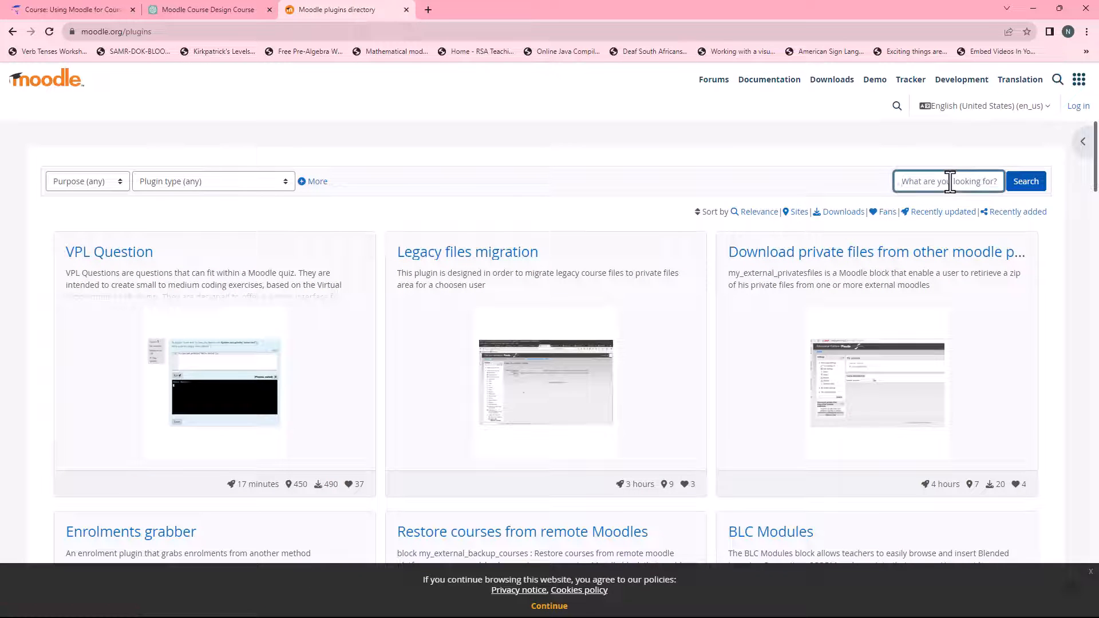
{"action": "type", "text": "fonts"}
{"action": "left_click", "coordinate": [1030, 186]}
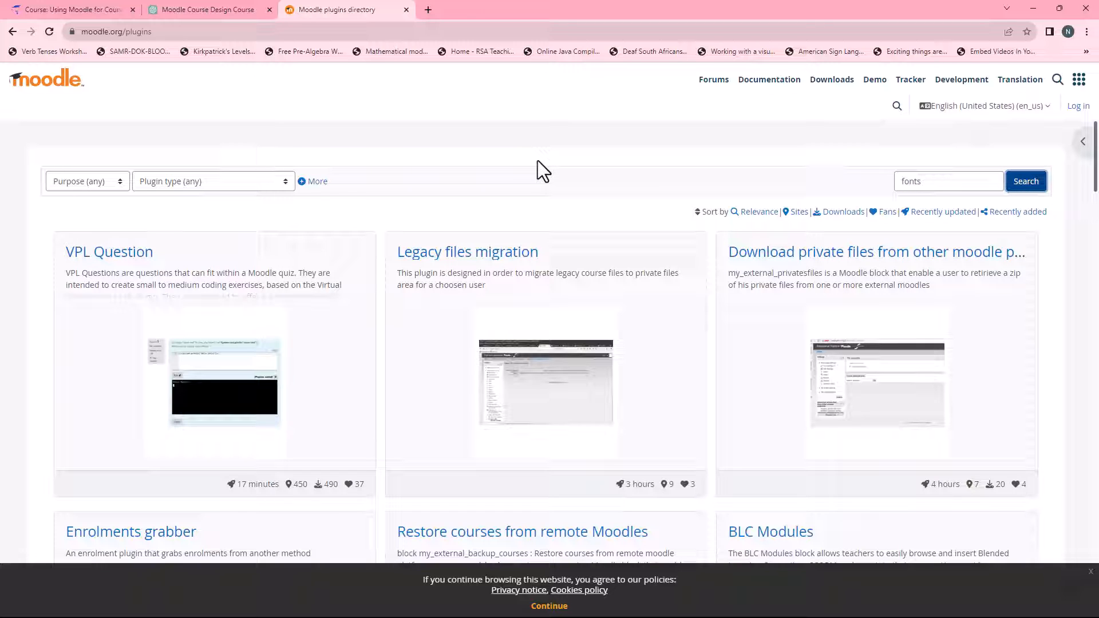
{"action": "left_click", "coordinate": [1030, 186]}
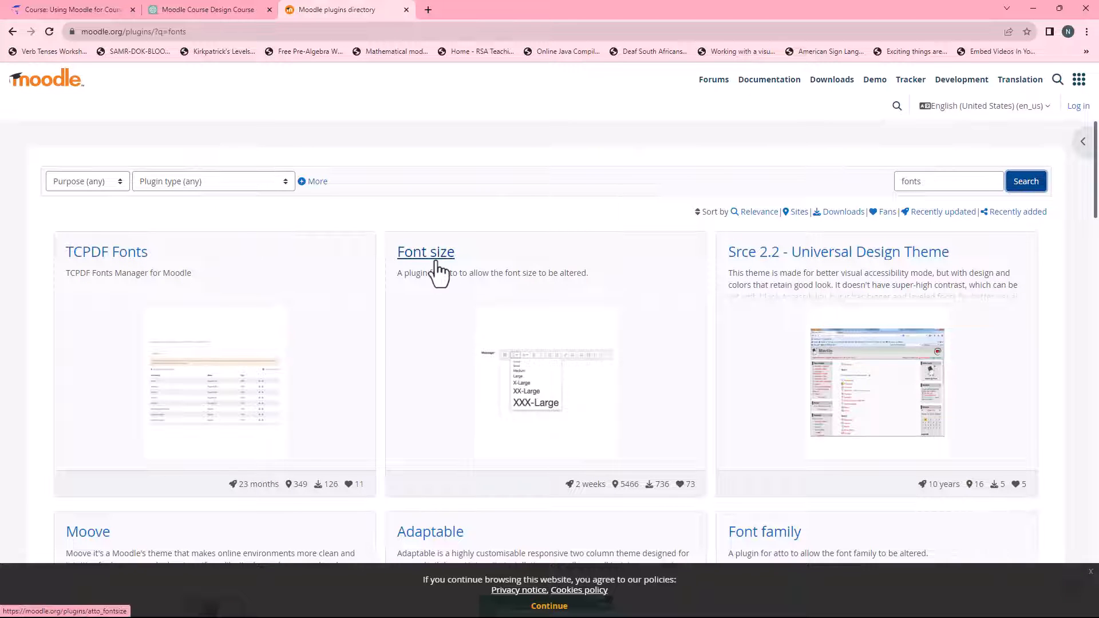
{"action": "scroll", "coordinate": [387, 360], "scroll_direction": "down", "scroll_amount": 9}
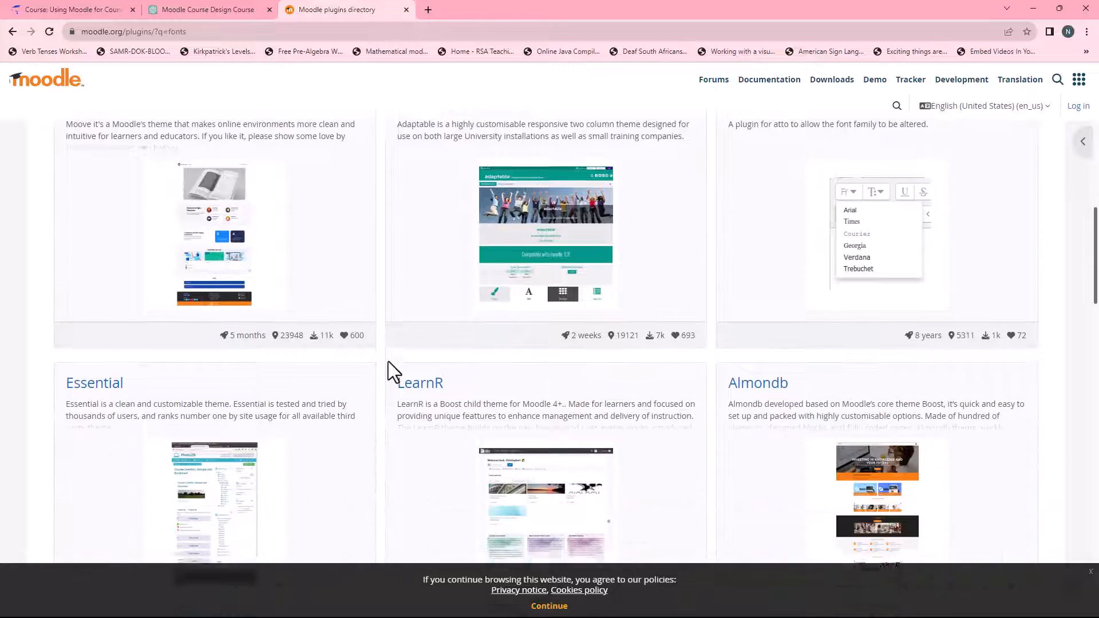
{"action": "scroll", "coordinate": [388, 362], "scroll_direction": "up", "scroll_amount": 10}
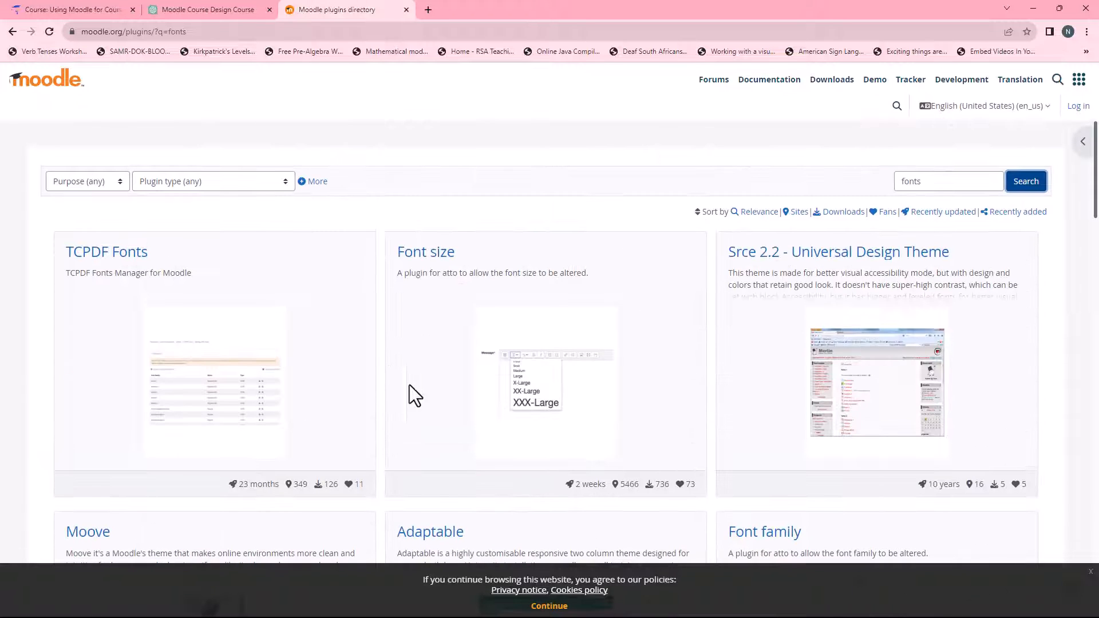
Open the Font size plugin's page in a new browser tab and switch to it.
{"action": "triple_click", "coordinate": [424, 259]}
{"action": "right_click", "coordinate": [425, 265]}
{"action": "left_click", "coordinate": [454, 262]}
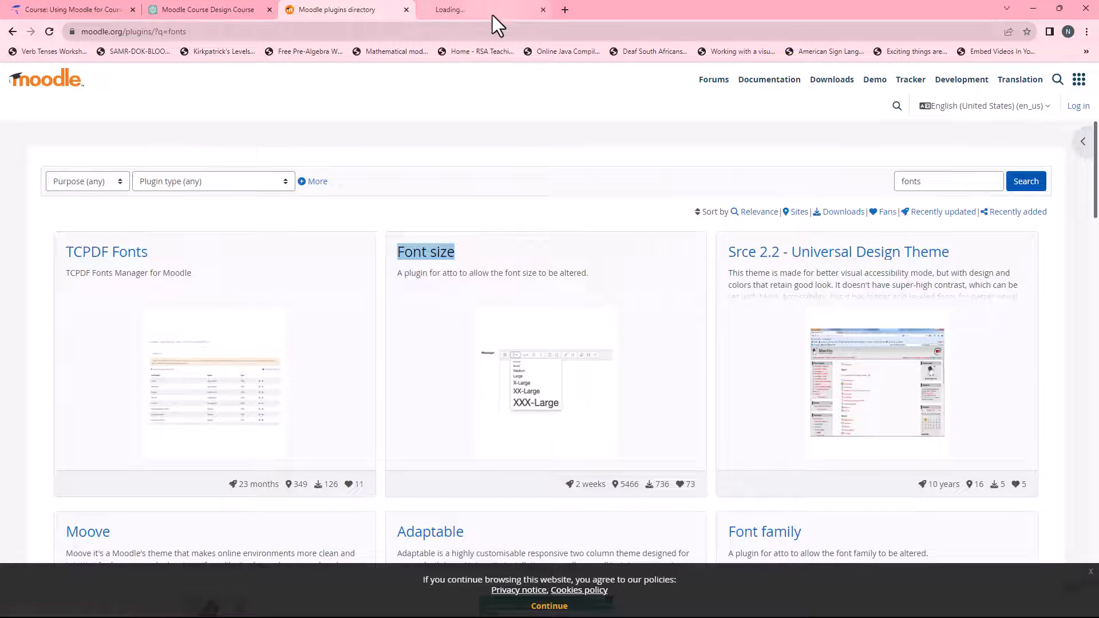
{"action": "left_click", "coordinate": [487, 12]}
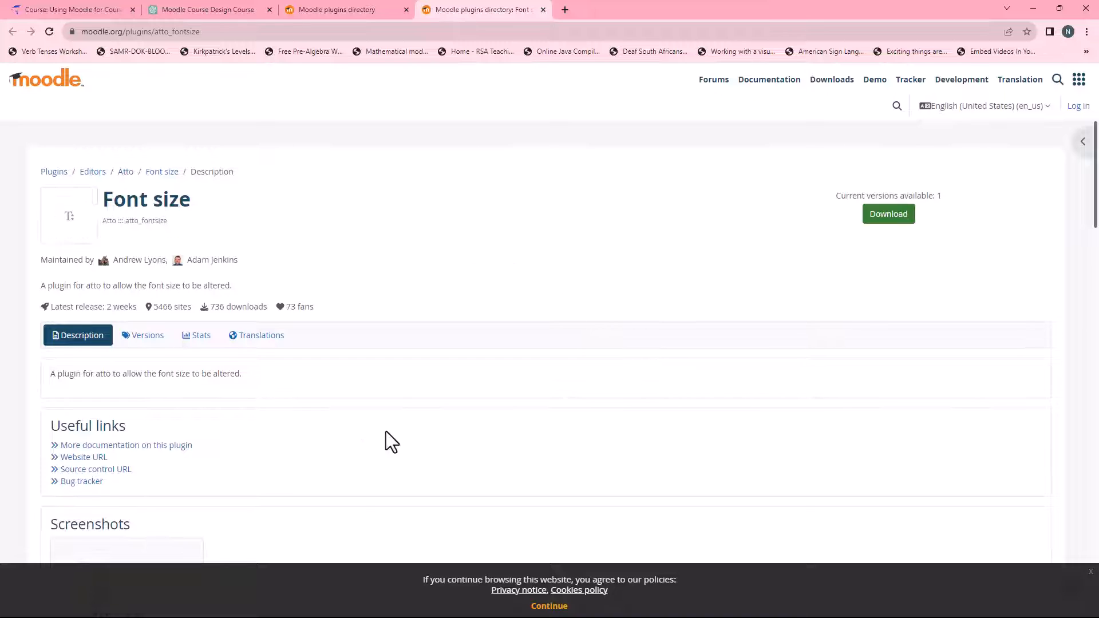
Download the current 2.8 version of the Font size plugin from its versions list, then close the plugin's page.
{"action": "left_click", "coordinate": [146, 337]}
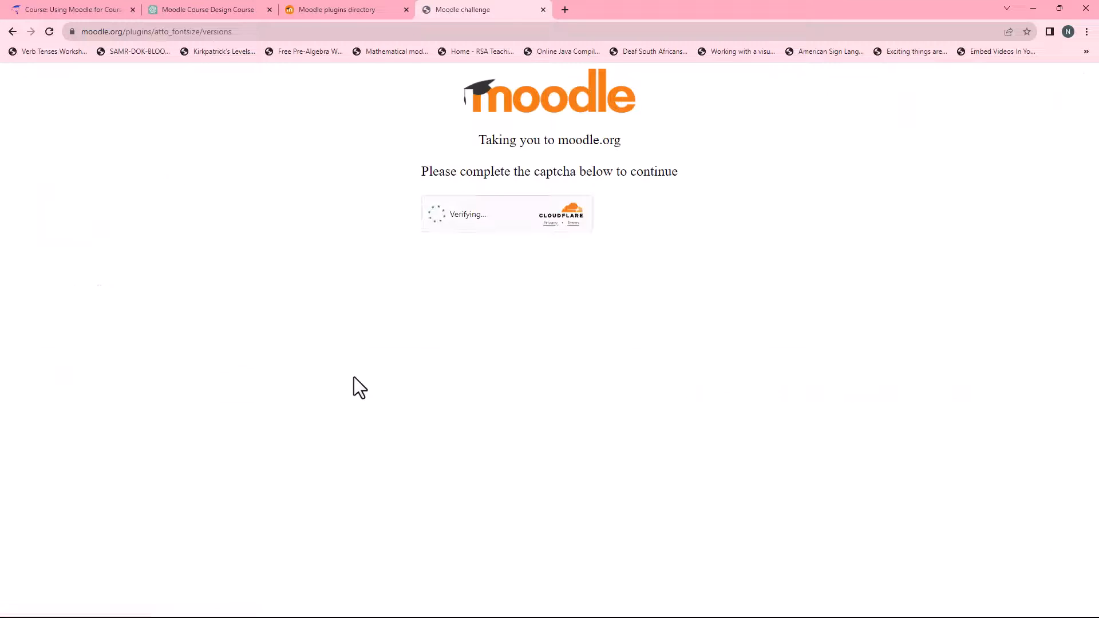
{"action": "left_click", "coordinate": [439, 215]}
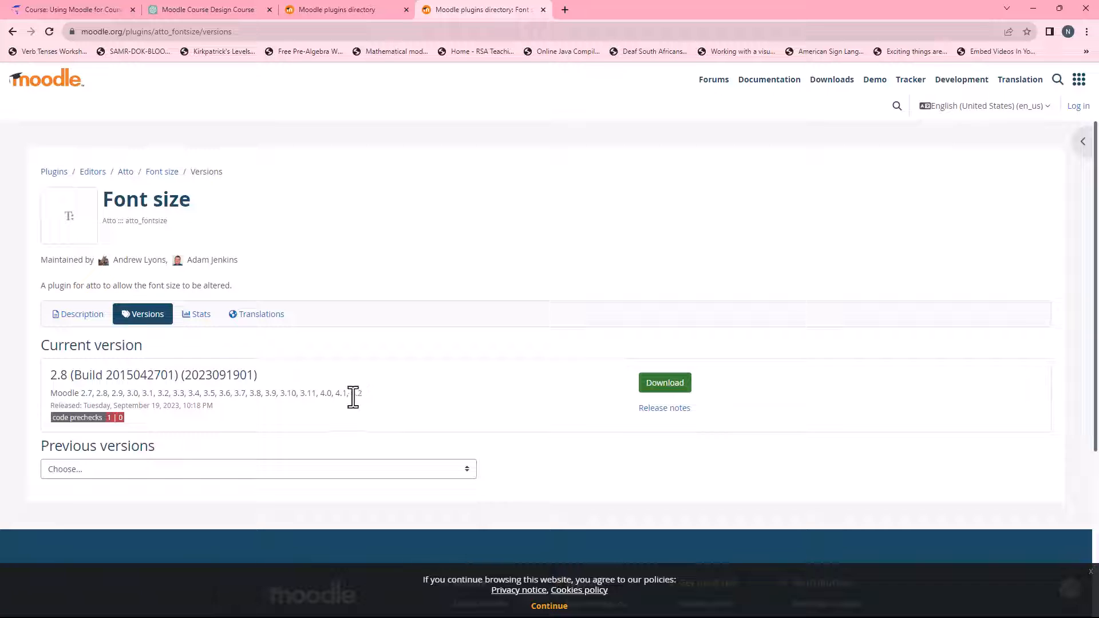
{"action": "left_click", "coordinate": [664, 384]}
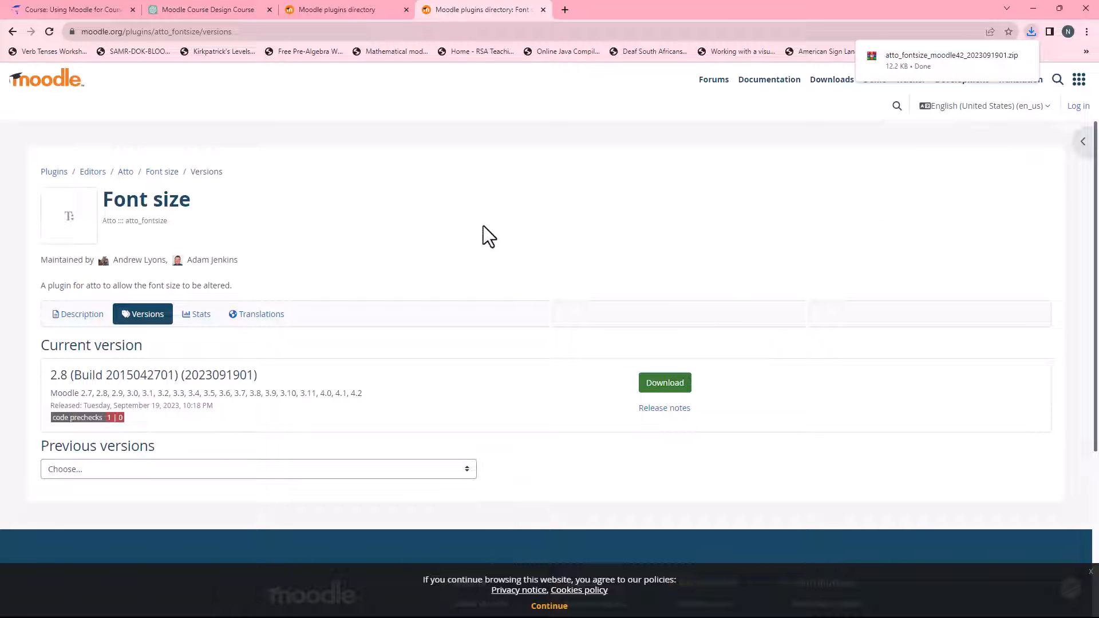
{"action": "left_click", "coordinate": [542, 9]}
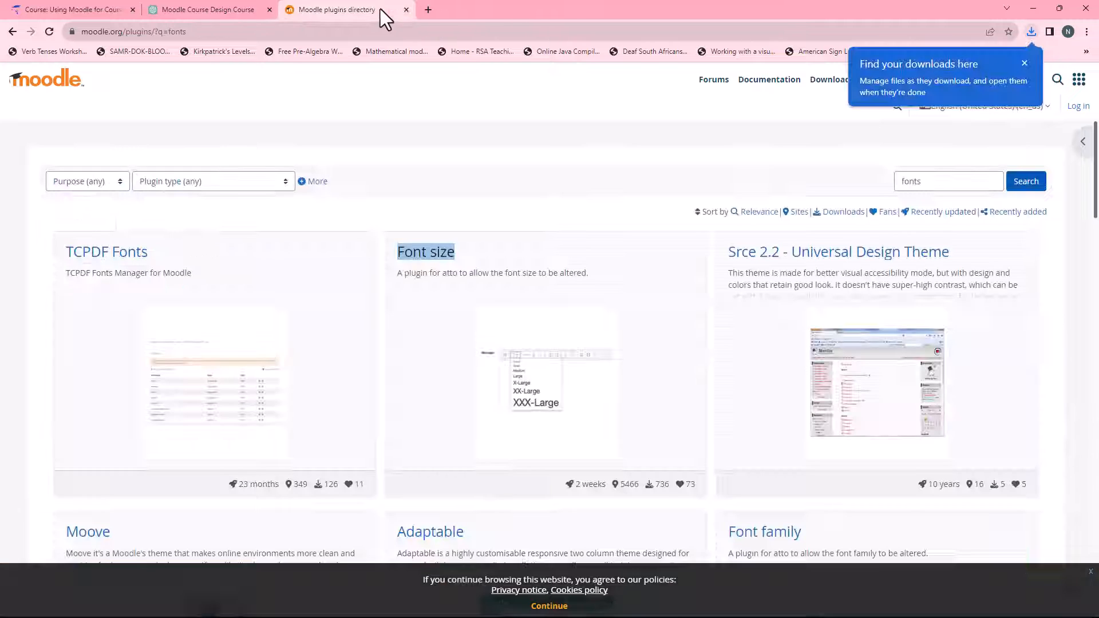
Search the plugins directory for "color" instead of "fonts".
{"action": "left_click_drag", "start_coordinate": [942, 180], "coordinate": [898, 181]}
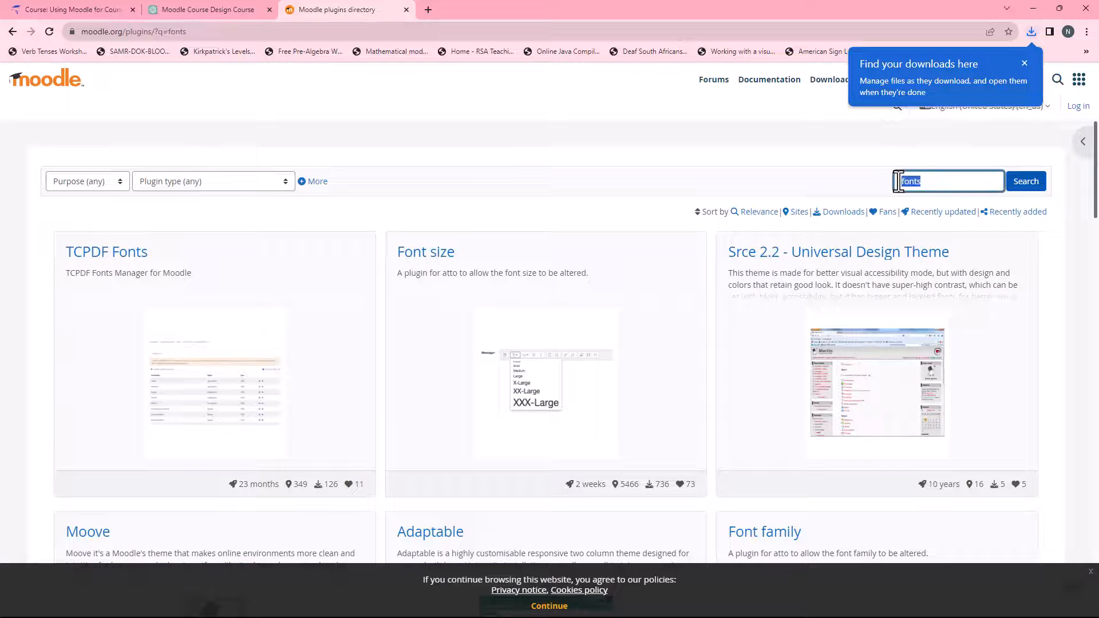
{"action": "type", "text": "color"}
{"action": "left_click", "coordinate": [1027, 186]}
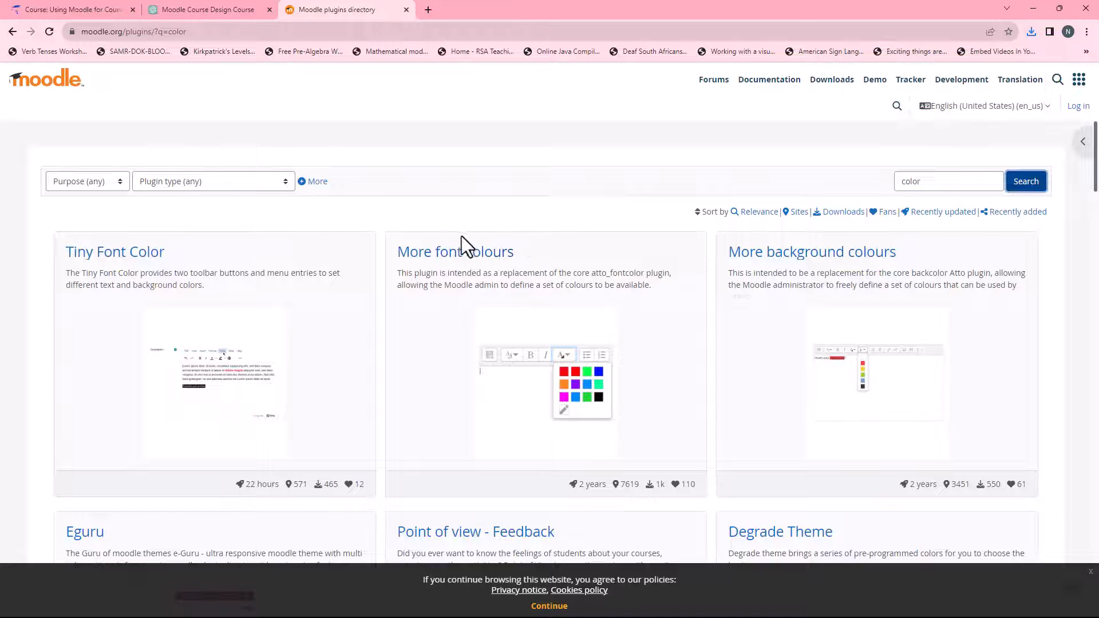
Open the More font colours plugin's page in a new browser tab and view its description.
{"action": "right_click", "coordinate": [477, 252]}
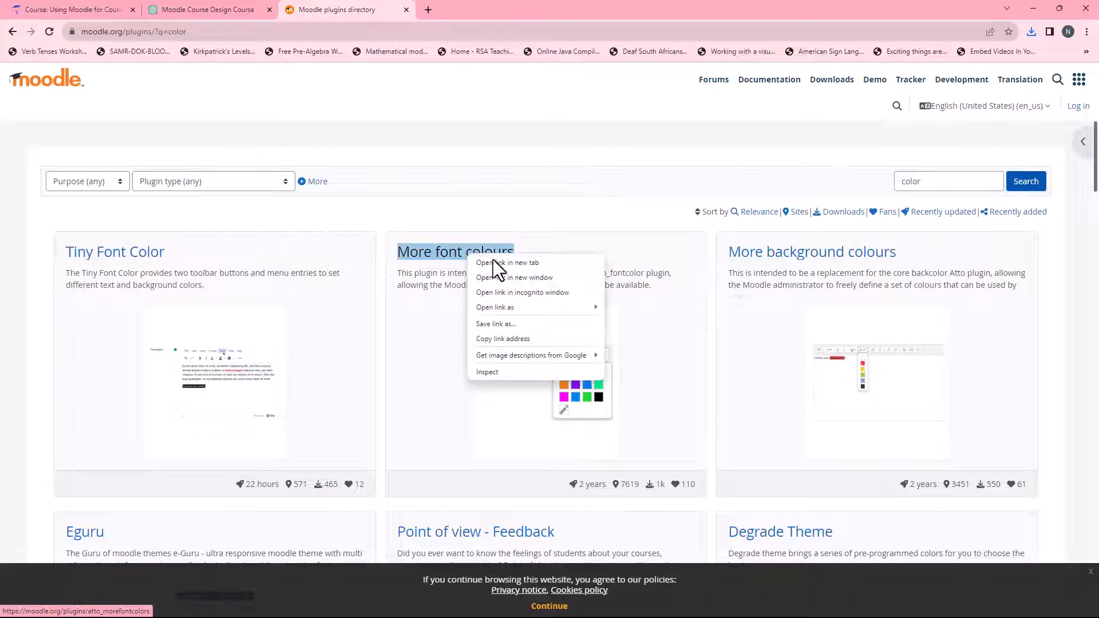
{"action": "left_click", "coordinate": [499, 263]}
{"action": "left_click", "coordinate": [486, 6]}
{"action": "scroll", "coordinate": [160, 273], "scroll_direction": "down", "scroll_amount": 2}
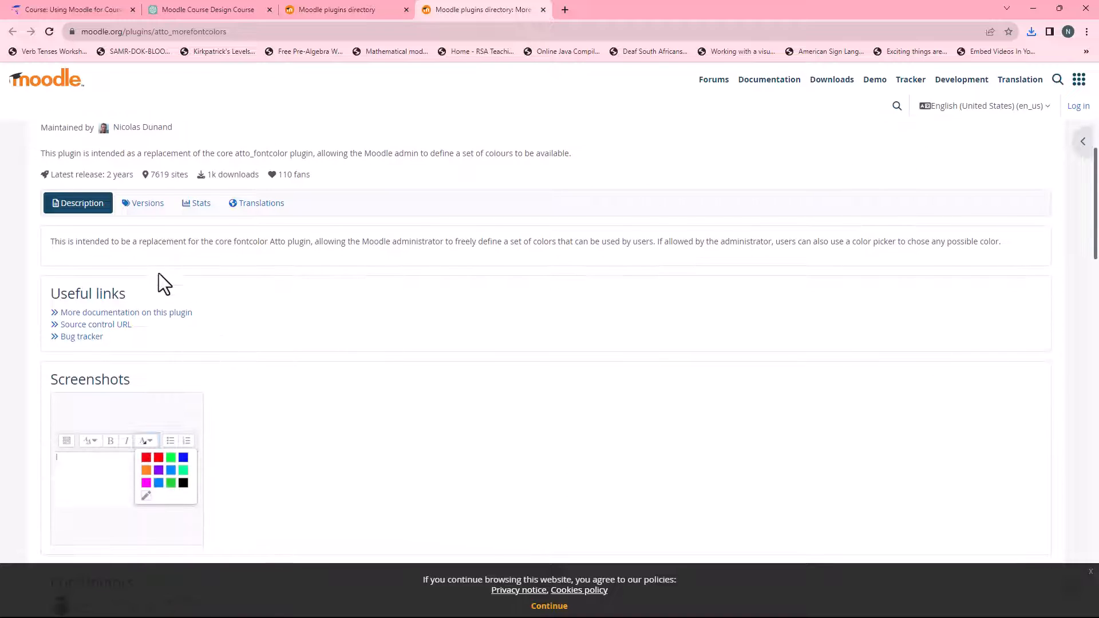
Download version 1.3.0 of More font colours from its versions list, then close the plugin page and the plugins directory.
{"action": "left_click", "coordinate": [144, 206]}
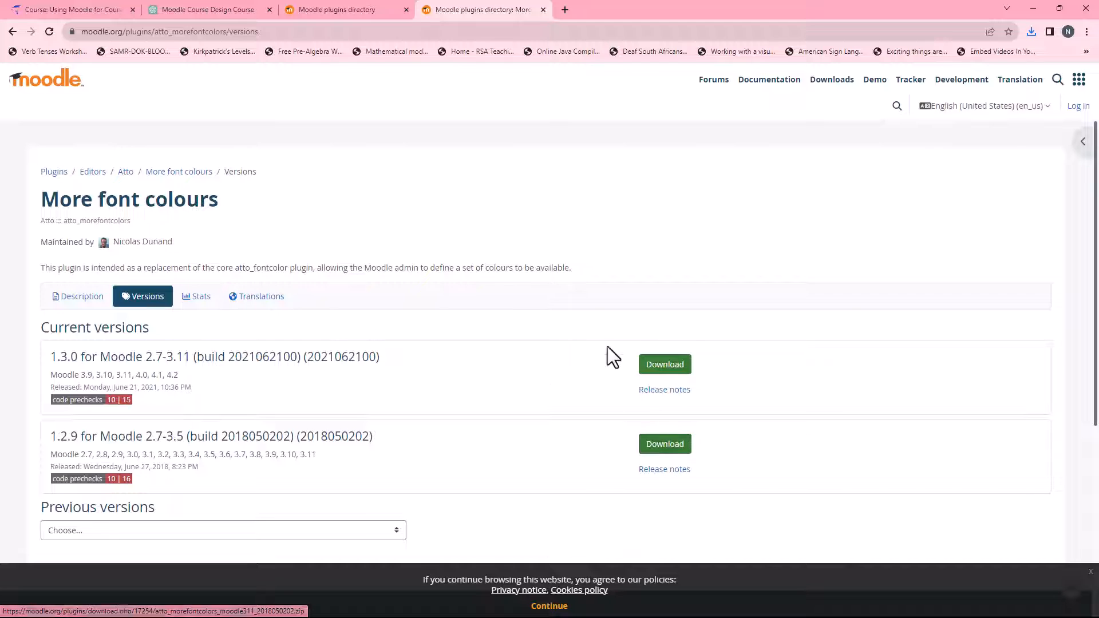
{"action": "left_click", "coordinate": [673, 371]}
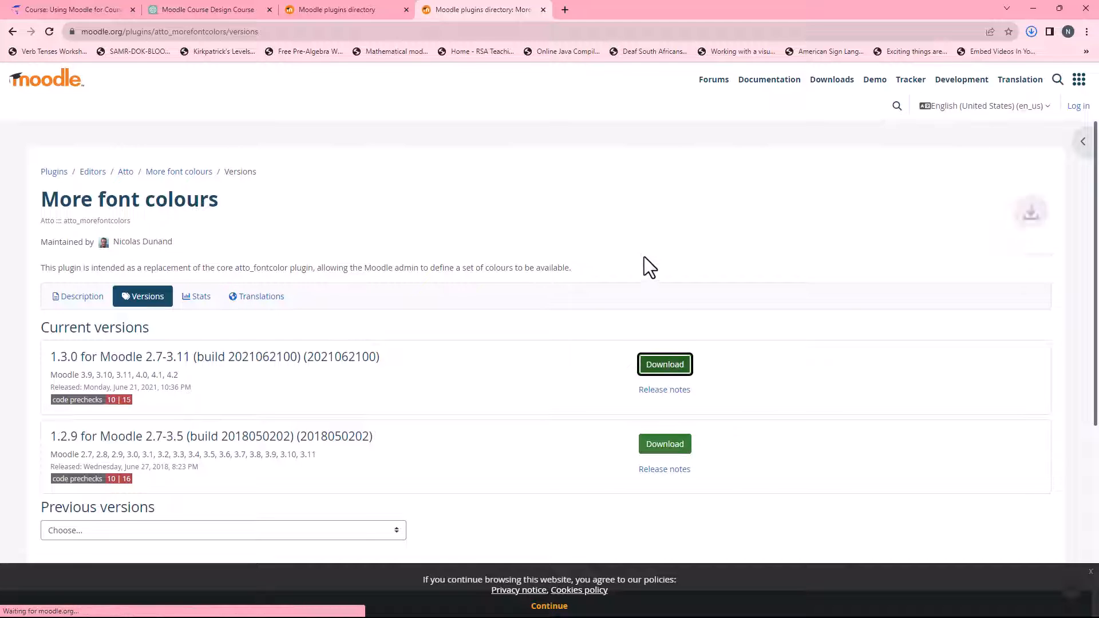
{"action": "left_click", "coordinate": [1028, 38]}
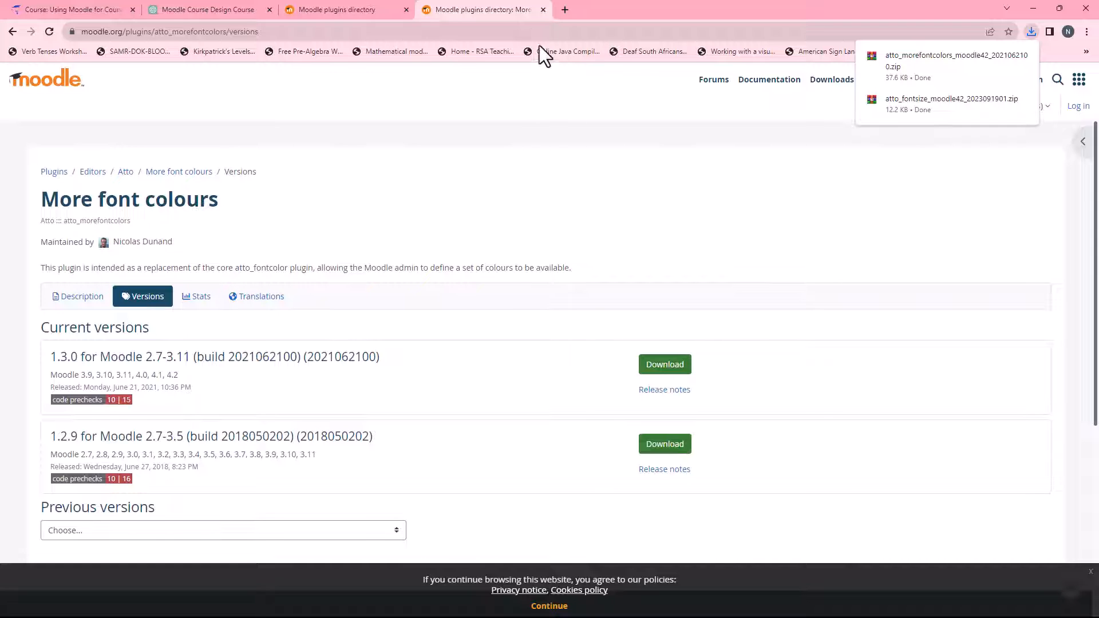
{"action": "left_click", "coordinate": [543, 10]}
{"action": "left_click", "coordinate": [406, 9]}
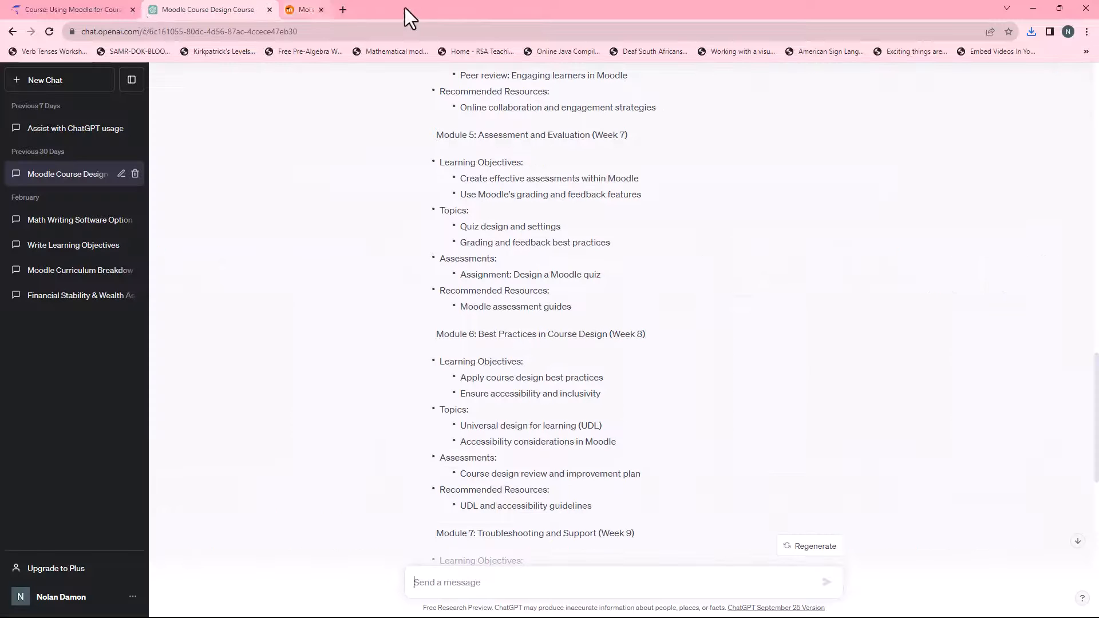
Return to the Moodle course site, open Site administration in a new browser tab and go to the plugin installer.
{"action": "left_click", "coordinate": [104, 9]}
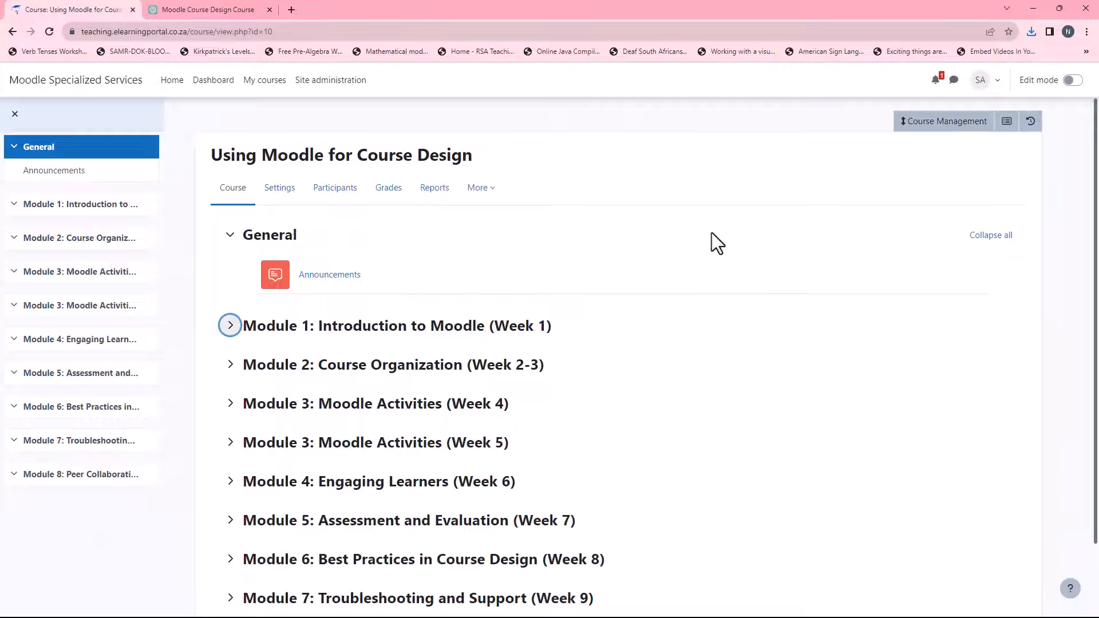
{"action": "right_click", "coordinate": [325, 83]}
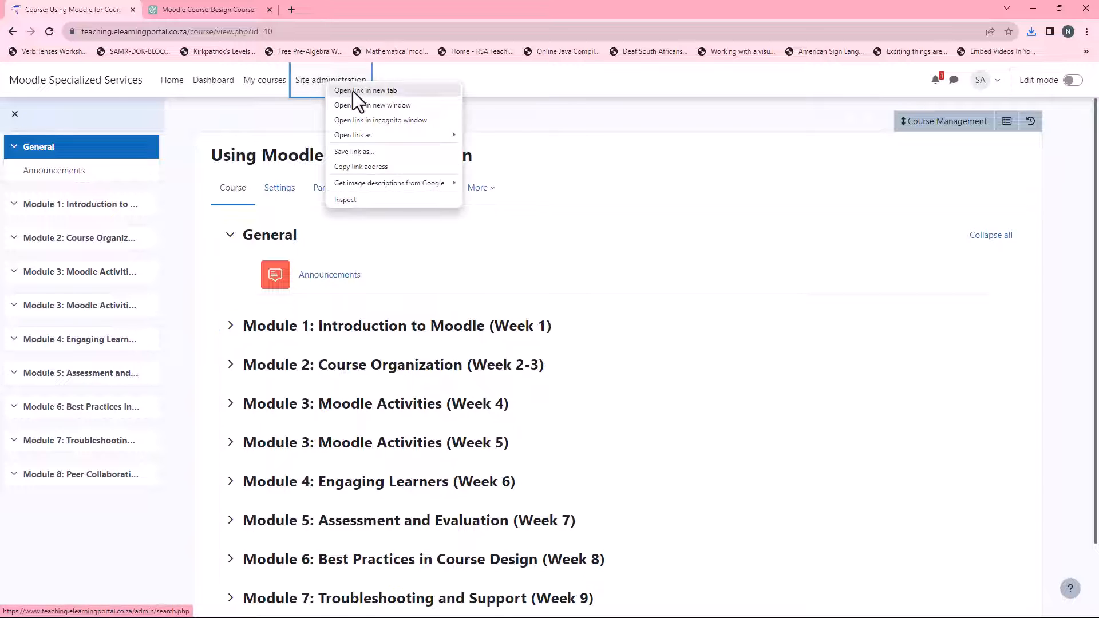
{"action": "left_click", "coordinate": [353, 91]}
{"action": "left_click", "coordinate": [177, 8]}
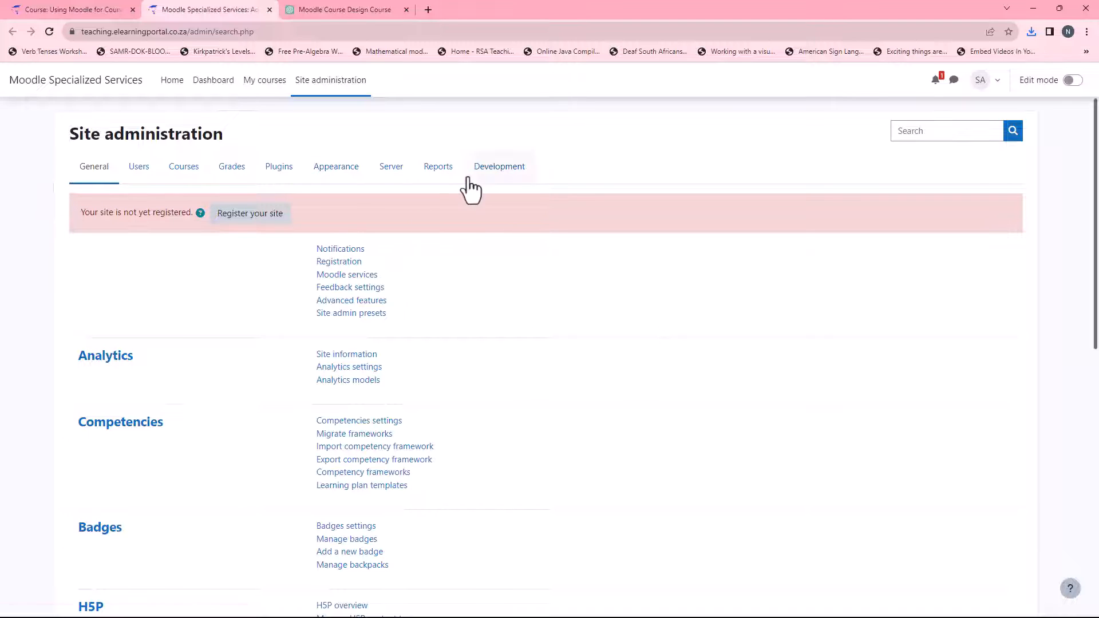
{"action": "left_click", "coordinate": [274, 167]}
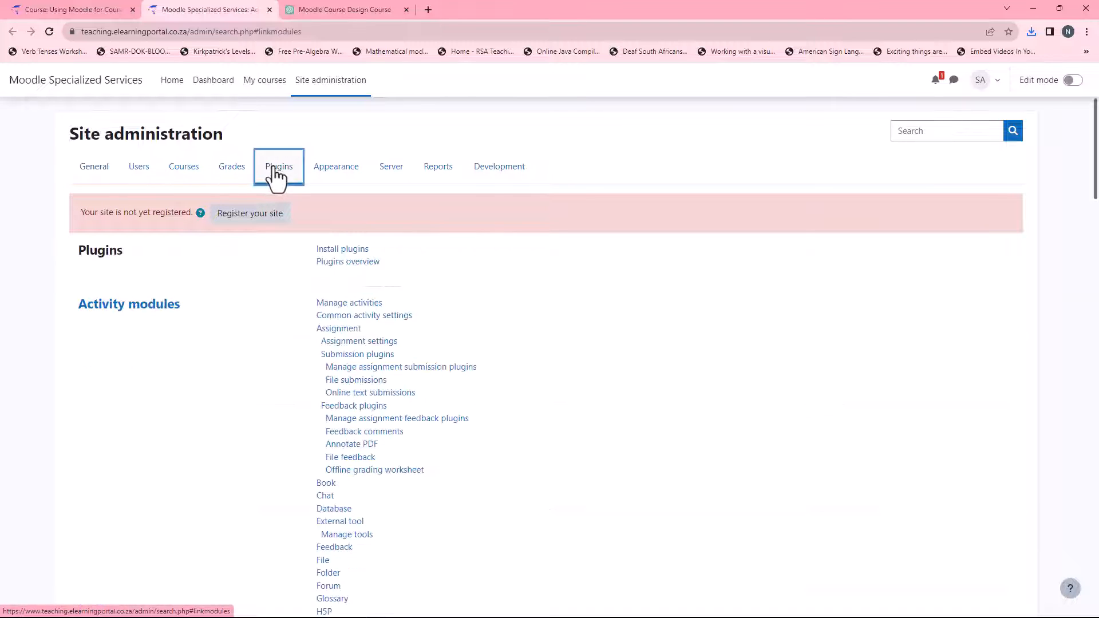
{"action": "left_click", "coordinate": [358, 252]}
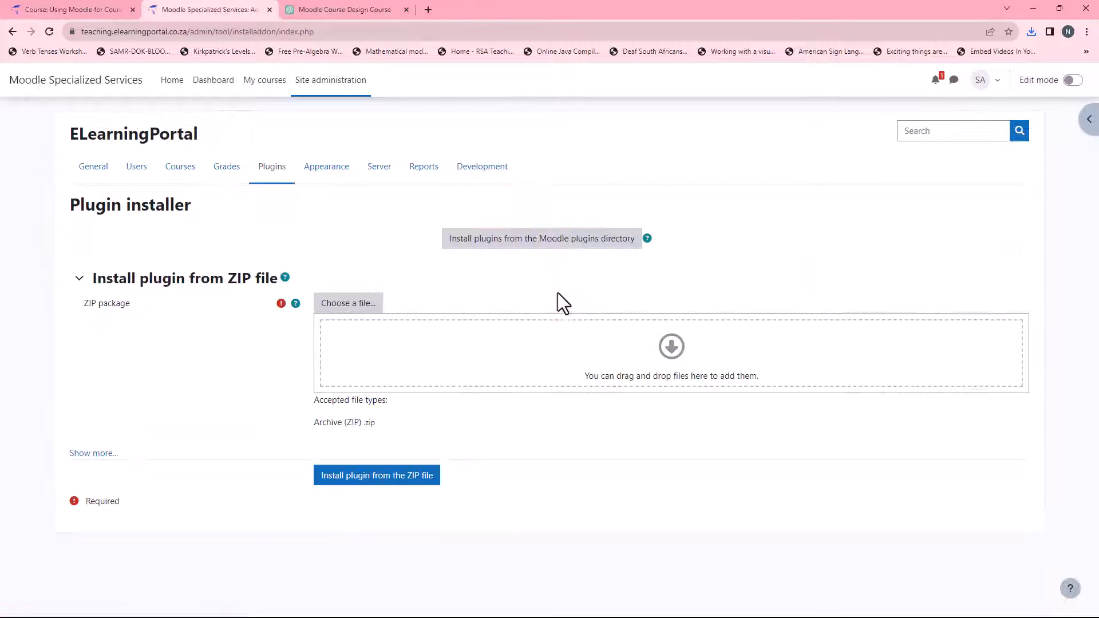
Add the downloaded atto_fontsize ZIP file as the plugin package, start its installation and continue past the validation.
{"action": "left_click", "coordinate": [1030, 33]}
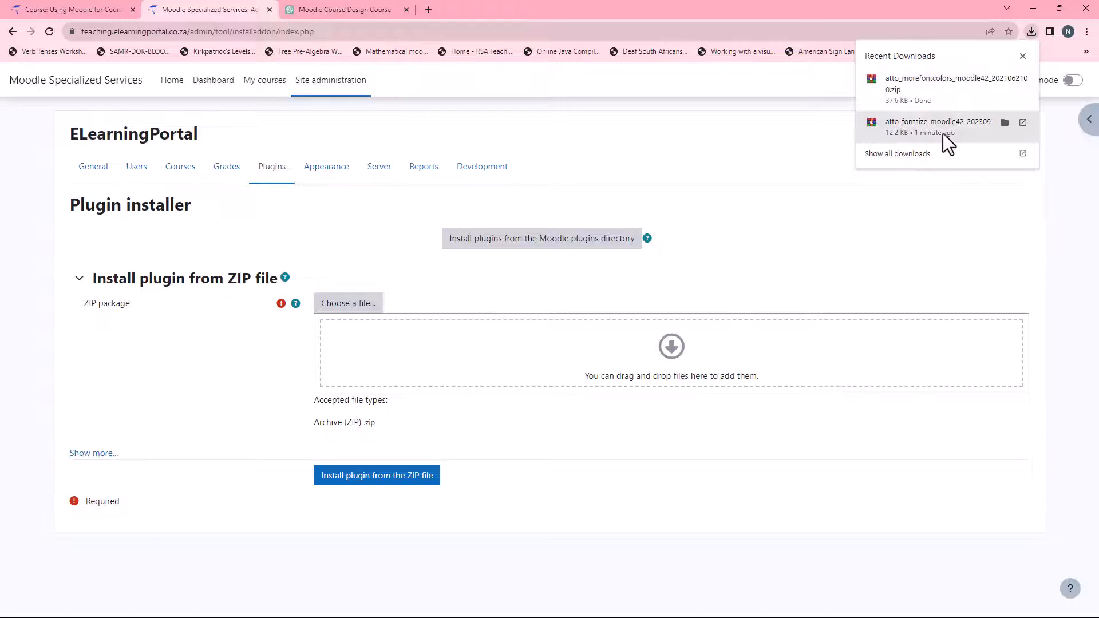
{"action": "left_click", "coordinate": [1004, 122]}
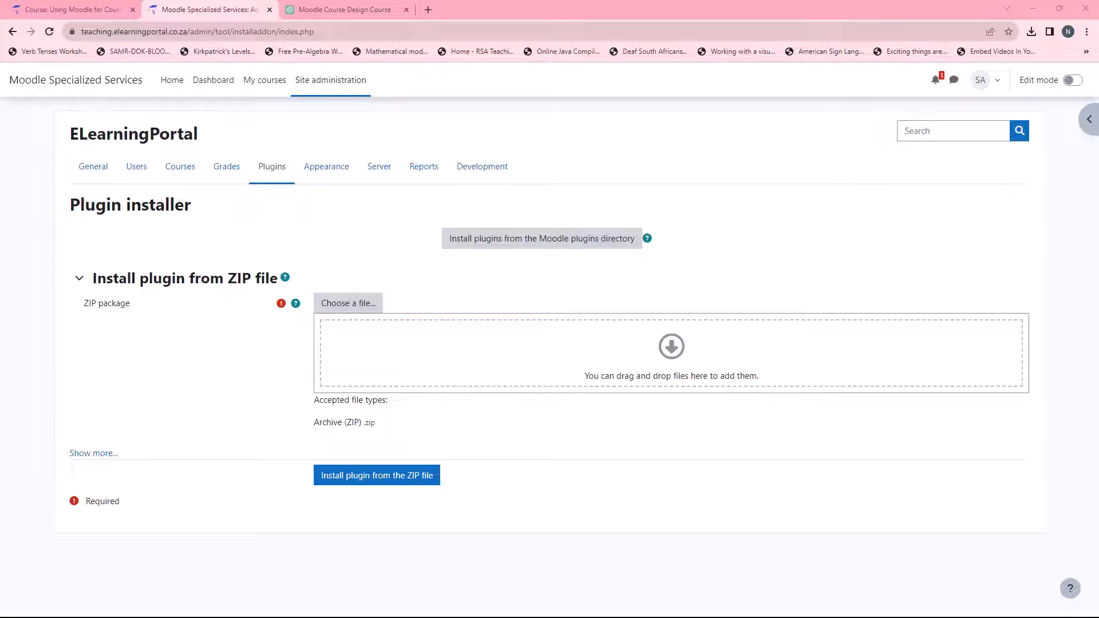
{"action": "left_click_drag", "start_coordinate": [117, 313], "coordinate": [441, 376]}
{"action": "left_click", "coordinate": [386, 482]}
{"action": "left_click", "coordinate": [248, 236]}
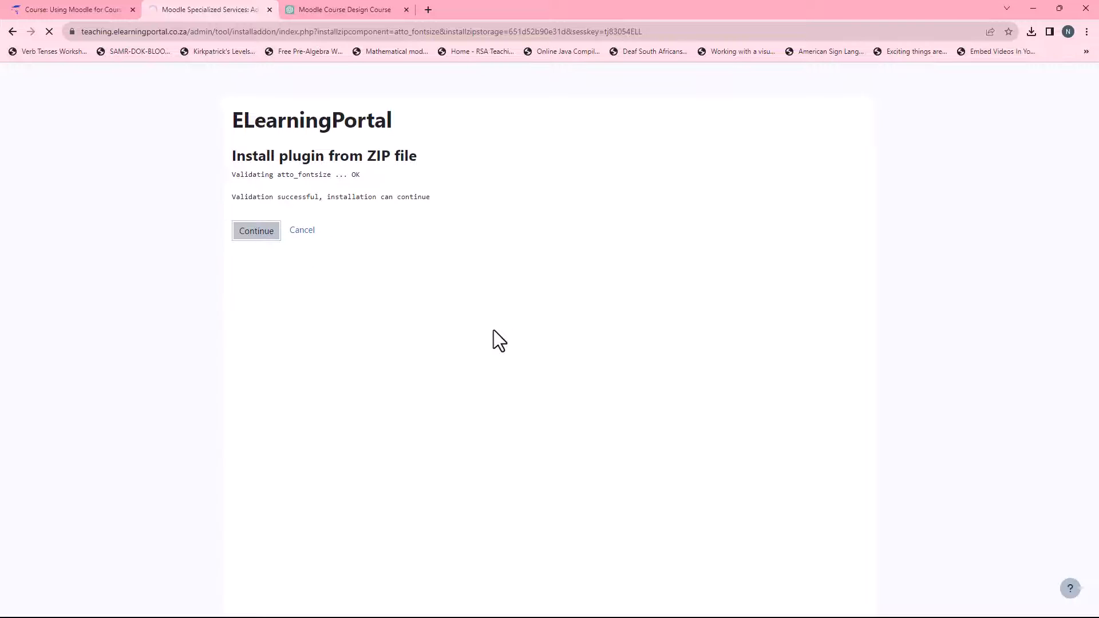
Continue through the server environment check and plugins check, upgrade the database for Font size and finish the installation.
{"action": "scroll", "coordinate": [639, 412], "scroll_direction": "down", "scroll_amount": 5}
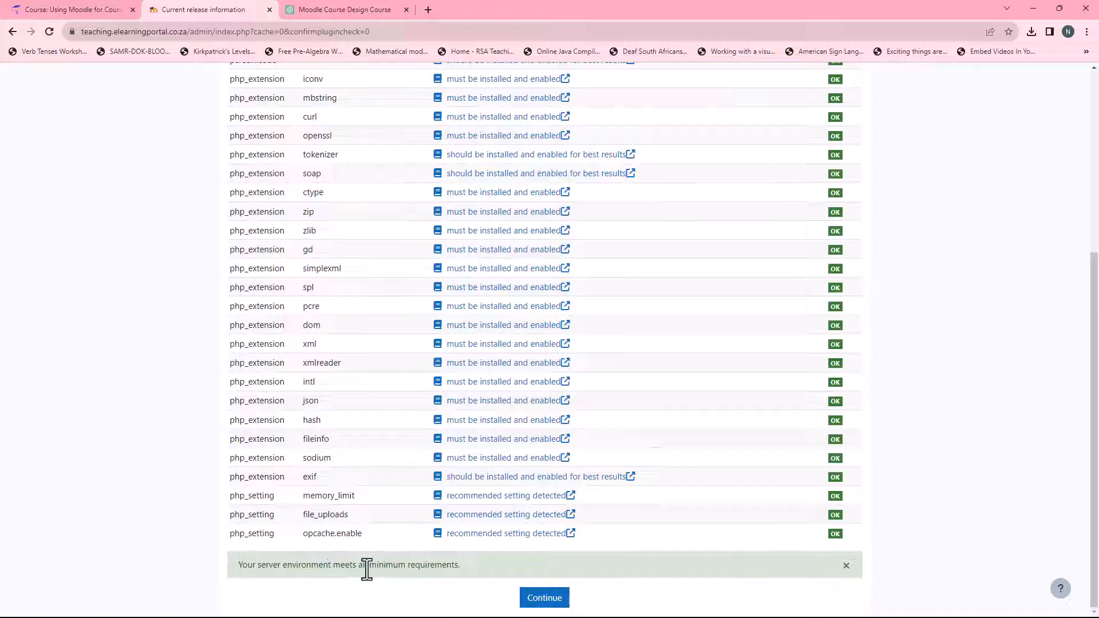
{"action": "left_click", "coordinate": [542, 599]}
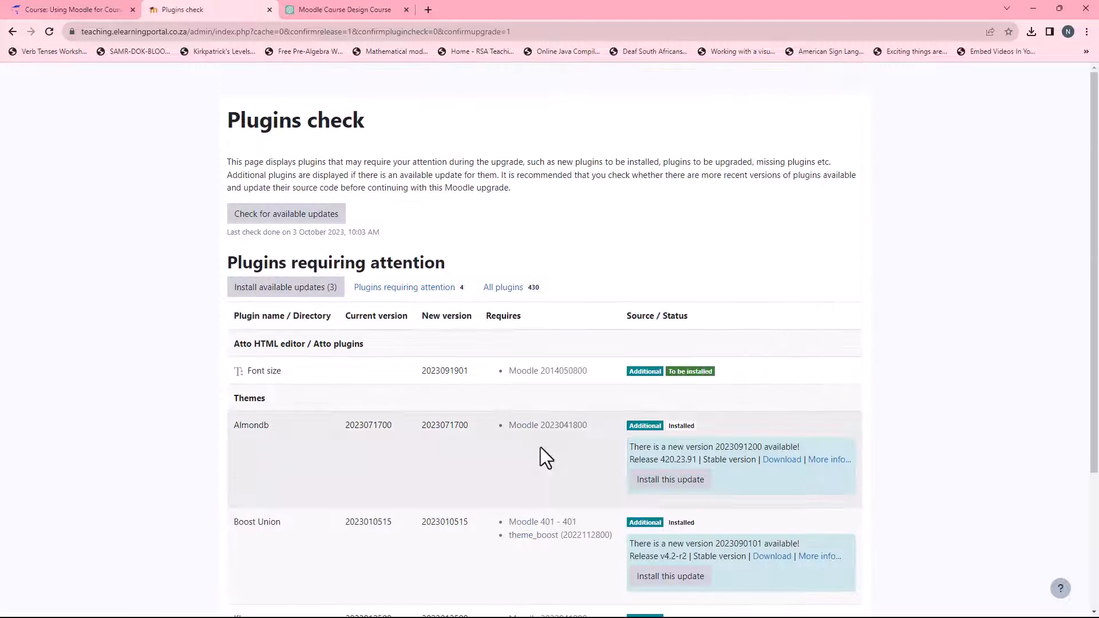
{"action": "scroll", "coordinate": [527, 435], "scroll_direction": "down", "scroll_amount": 3}
{"action": "left_click", "coordinate": [546, 599]}
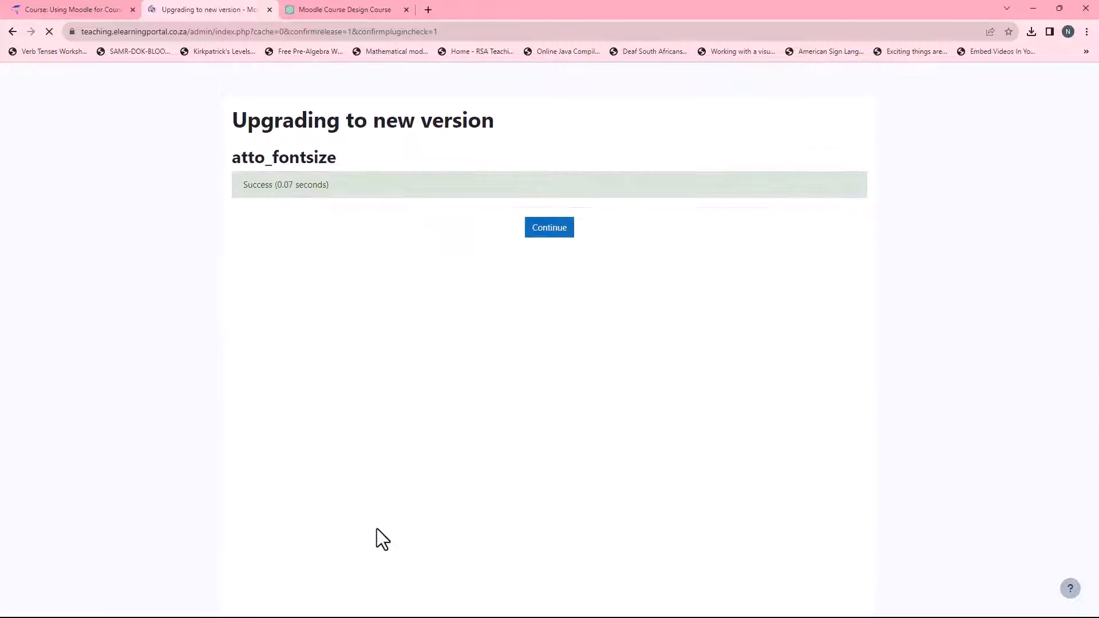
{"action": "left_click", "coordinate": [553, 226]}
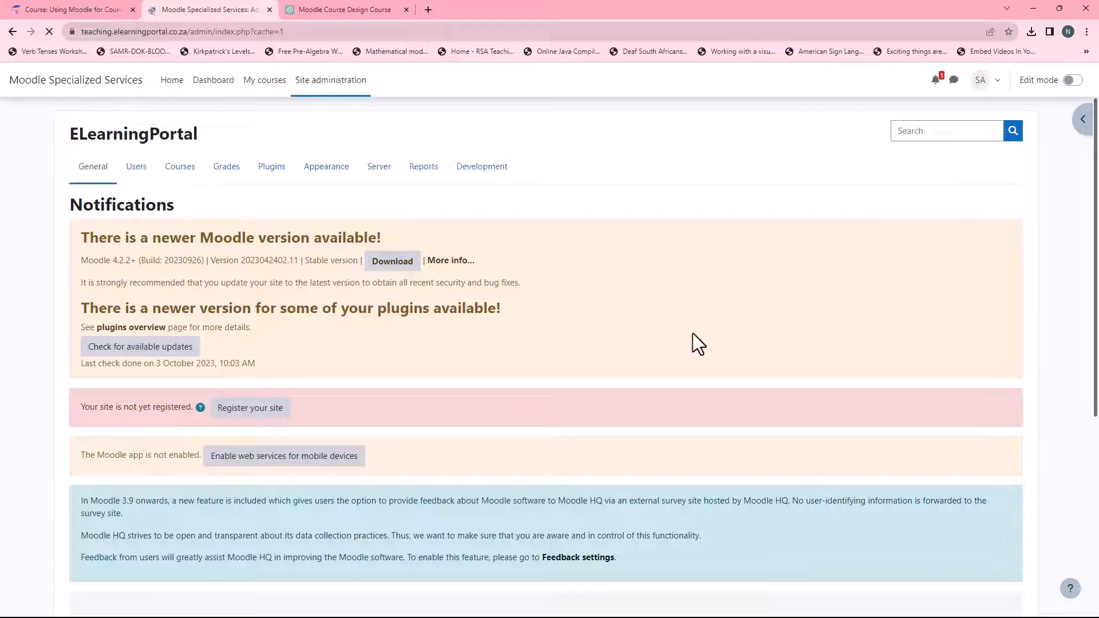
Return to Site administration and reopen the plugin installer for another package.
{"action": "left_click", "coordinate": [334, 84]}
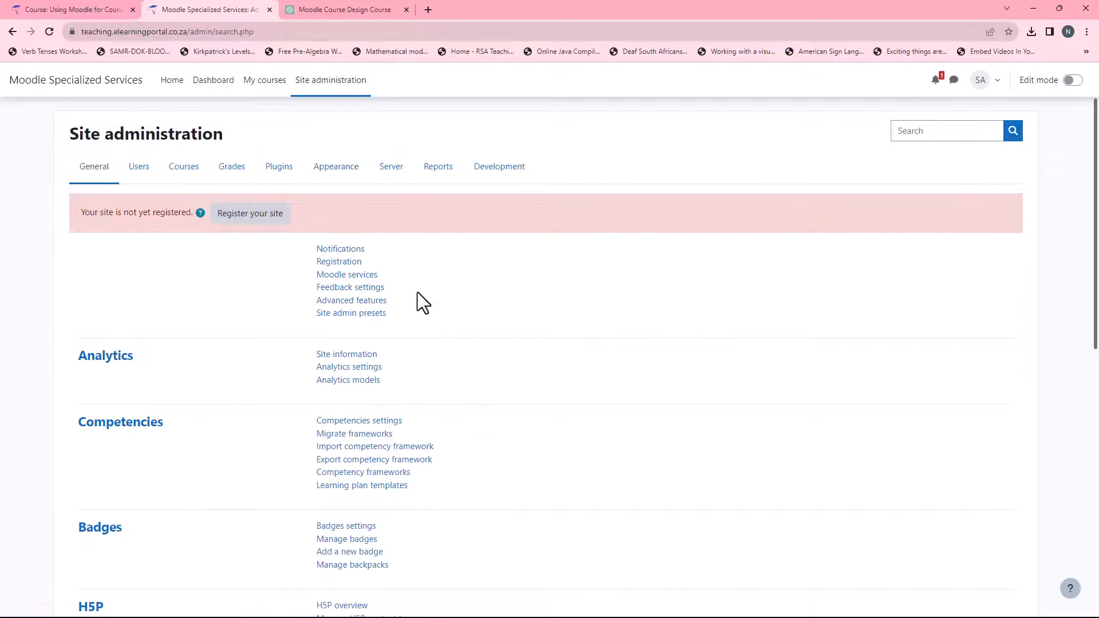
{"action": "left_click", "coordinate": [283, 171]}
{"action": "left_click", "coordinate": [355, 250]}
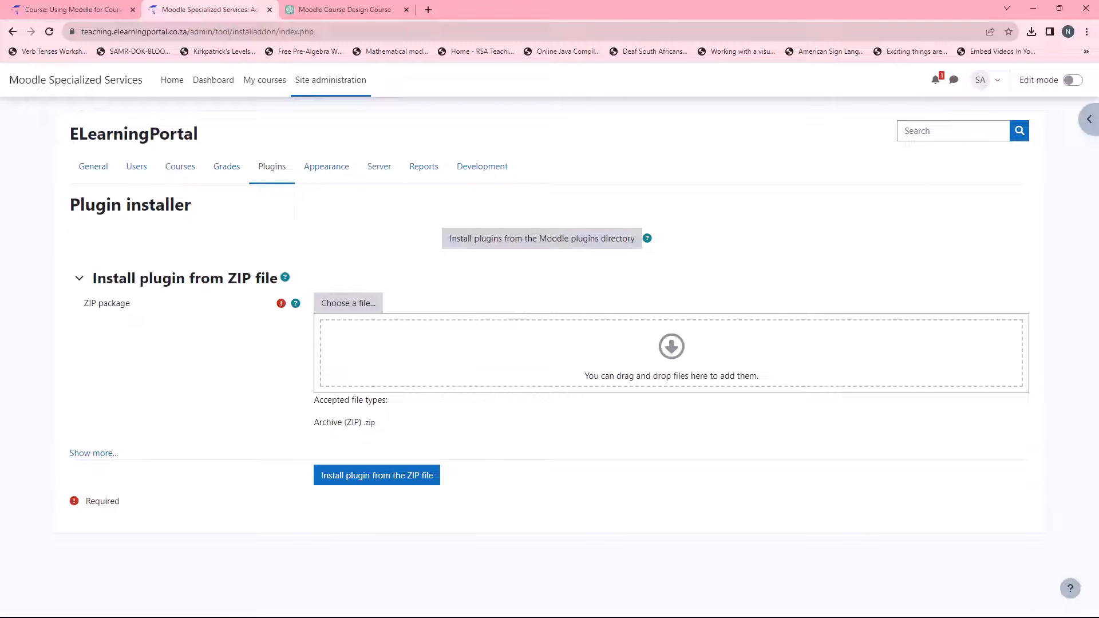
Install the downloaded atto_morefontcolors ZIP file as a plugin package and continue through the server environment check.
{"action": "left_click_drag", "start_coordinate": [2, 269], "coordinate": [396, 373]}
{"action": "left_click", "coordinate": [381, 479]}
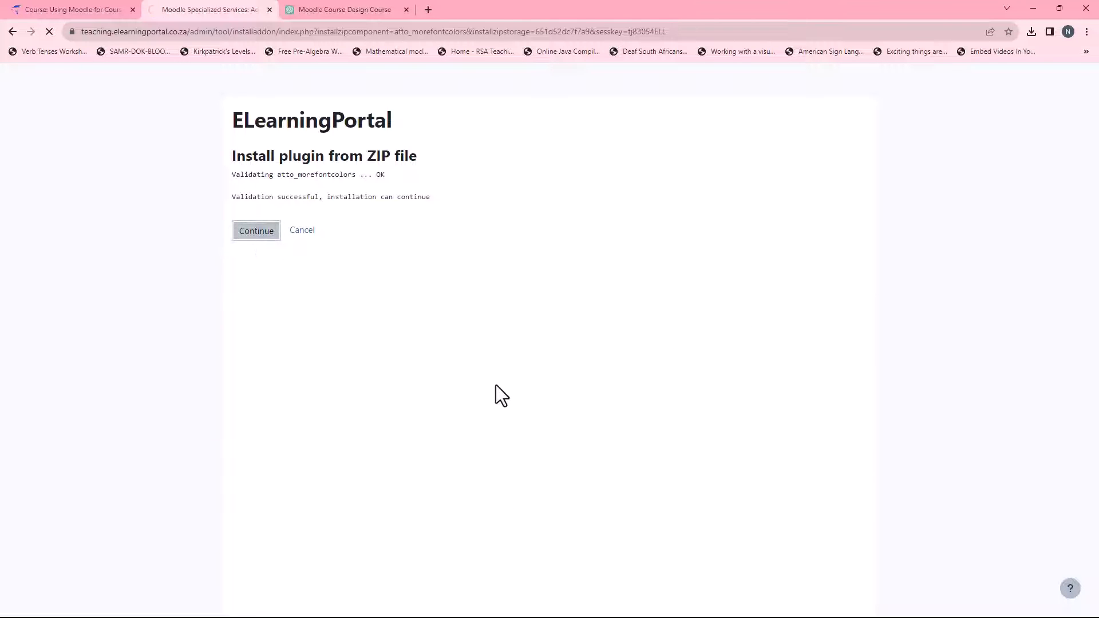
{"action": "scroll", "coordinate": [498, 386], "scroll_direction": "down", "scroll_amount": 5}
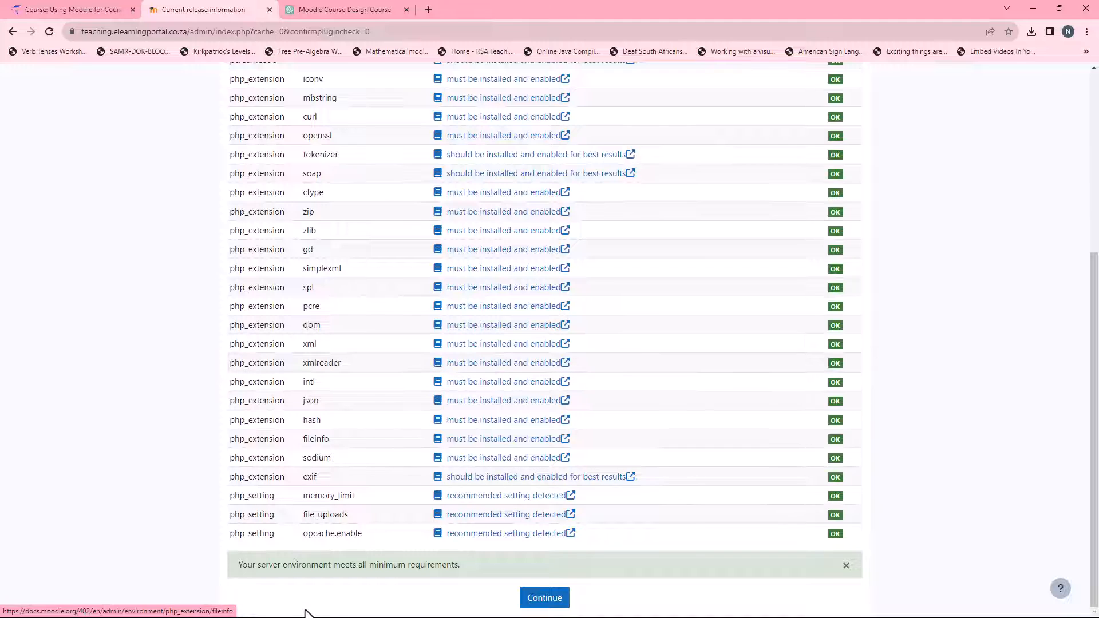
{"action": "left_click", "coordinate": [544, 598]}
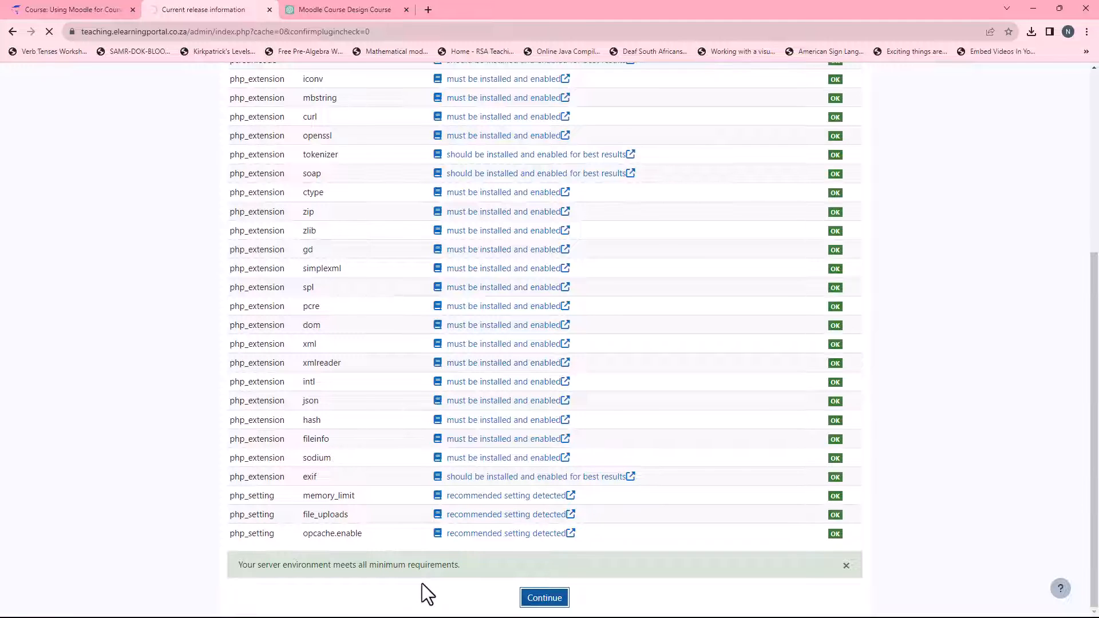
Upgrade the Moodle database for More font colors, finish the upgrade and save the plugin's default settings.
{"action": "scroll", "coordinate": [607, 531], "scroll_direction": "down", "scroll_amount": 3}
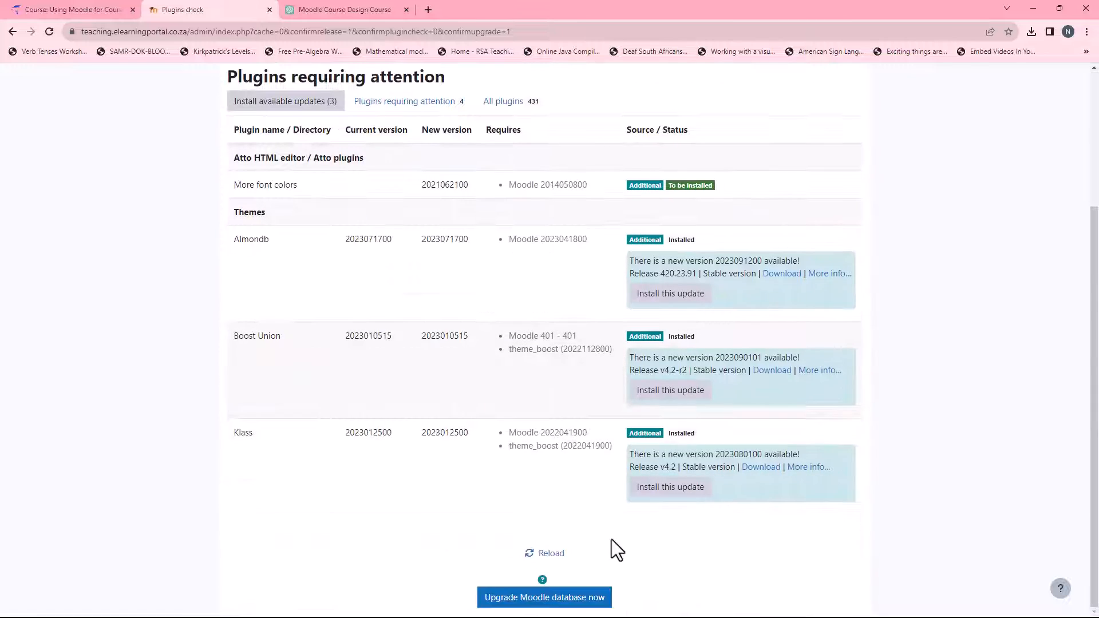
{"action": "left_click", "coordinate": [533, 597]}
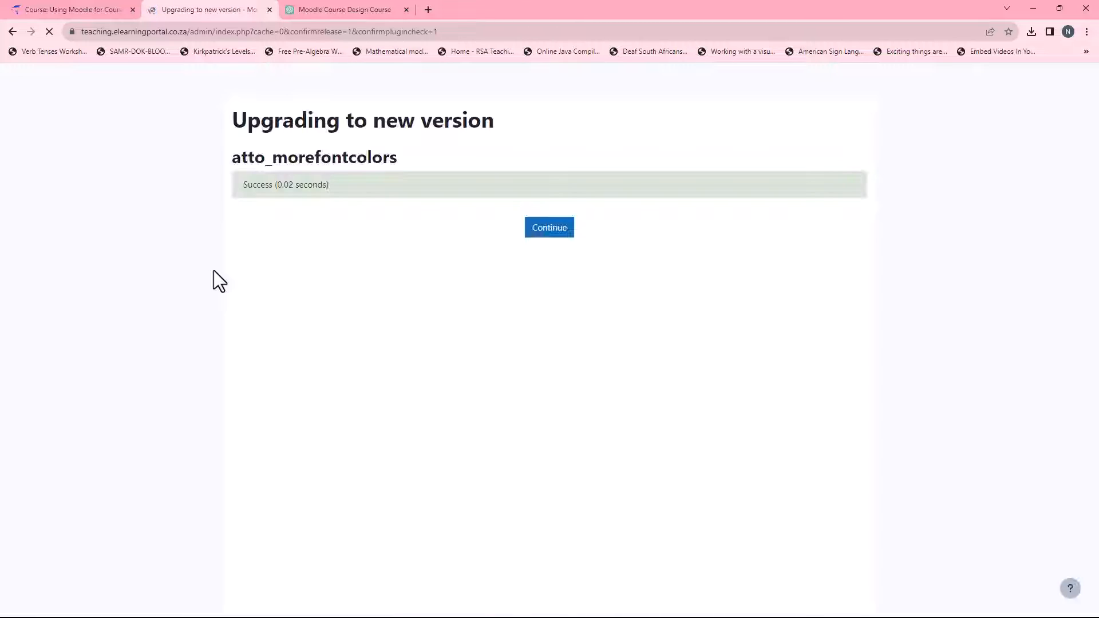
{"action": "left_click", "coordinate": [558, 229]}
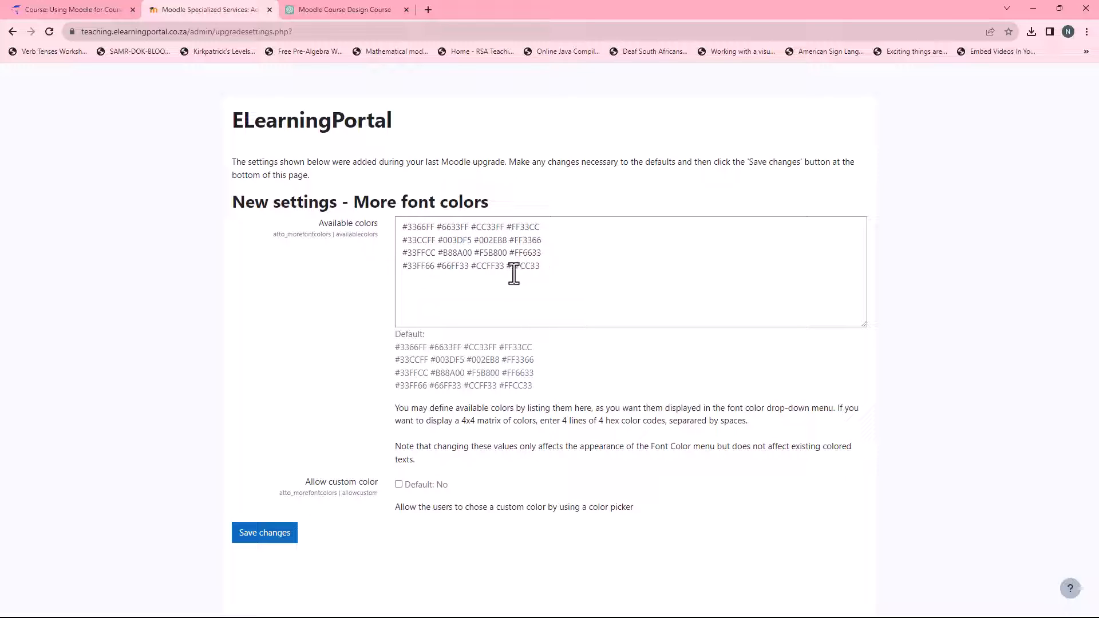
{"action": "left_click", "coordinate": [252, 535]}
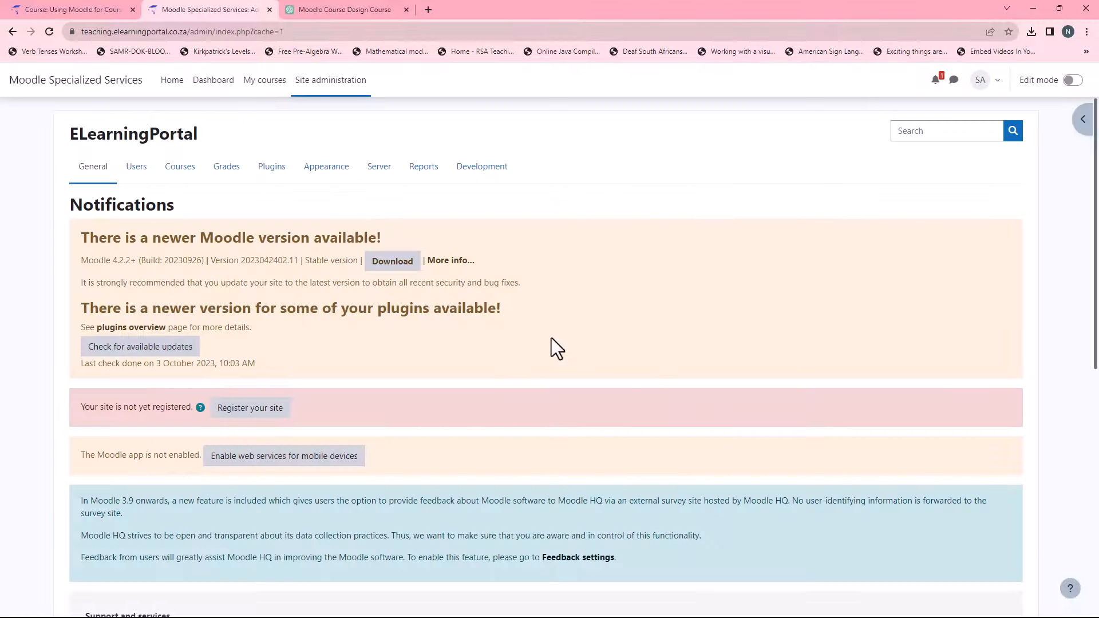
Close the installer's browser tab, go to Manage editors in the site's plugin administration and open the Atto HTML editor settings.
{"action": "left_click", "coordinate": [269, 9]}
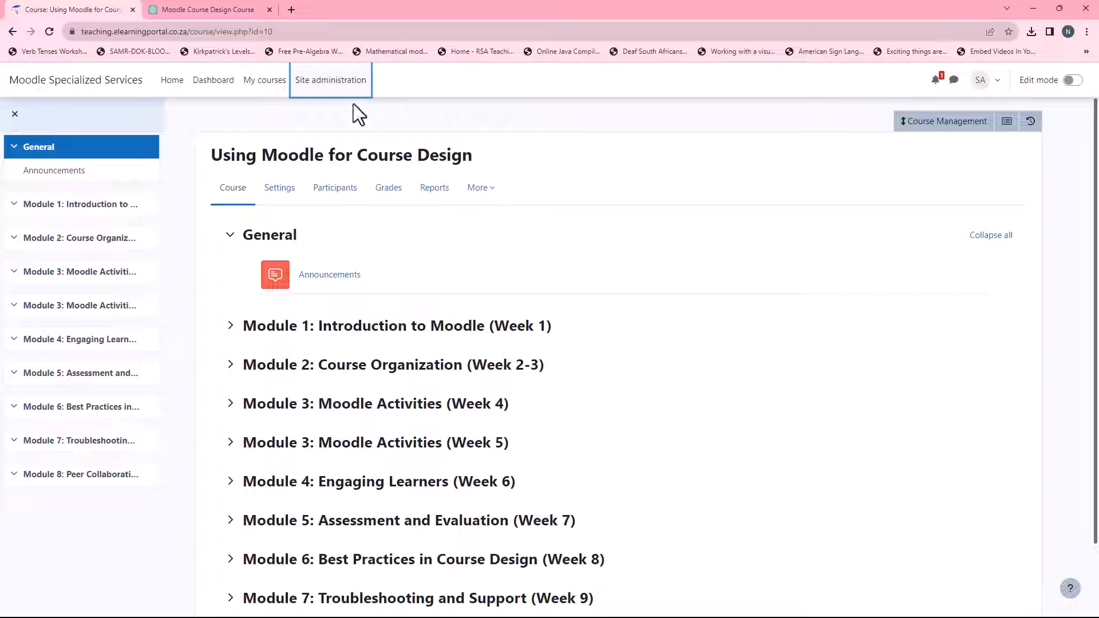
{"action": "left_click", "coordinate": [335, 83]}
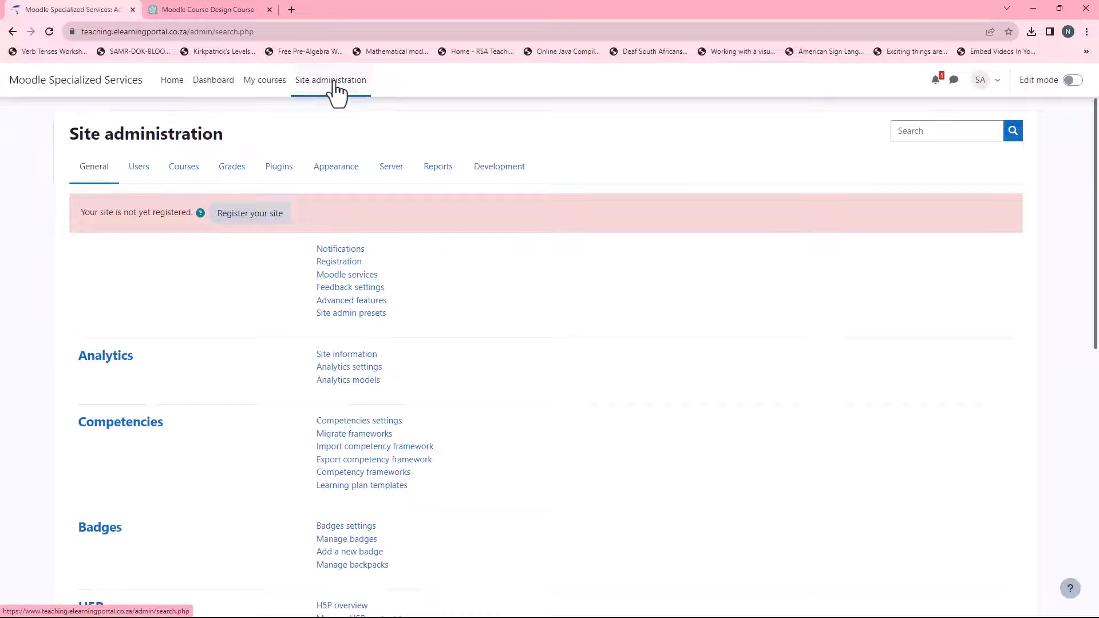
{"action": "left_click", "coordinate": [277, 171]}
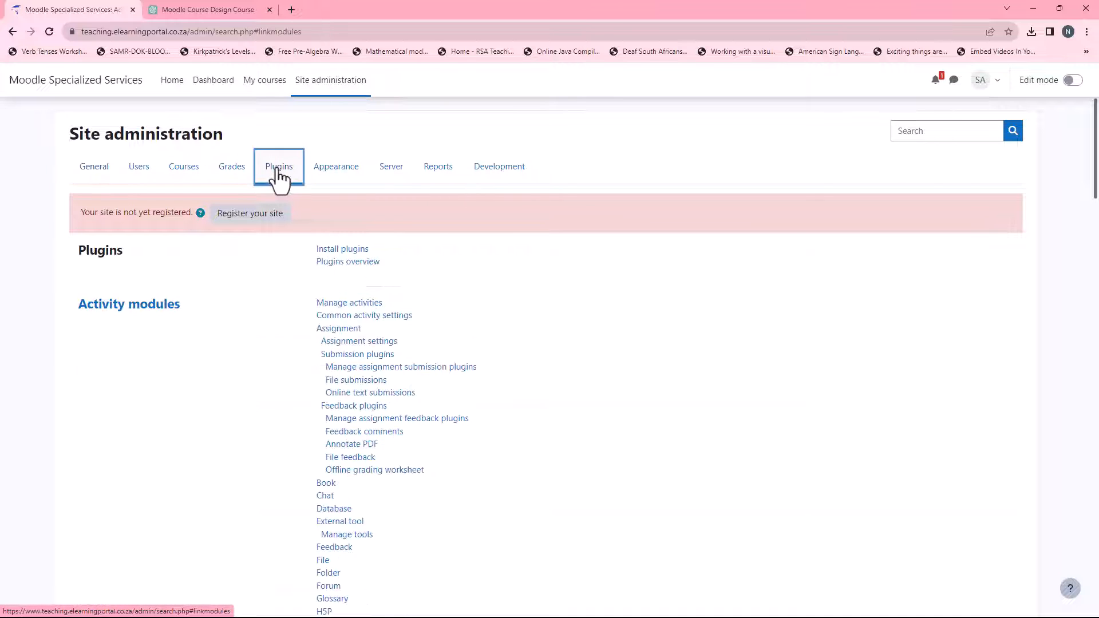
{"action": "scroll", "coordinate": [494, 407], "scroll_direction": "down", "scroll_amount": 15}
{"action": "scroll", "coordinate": [492, 397], "scroll_direction": "down", "scroll_amount": 12}
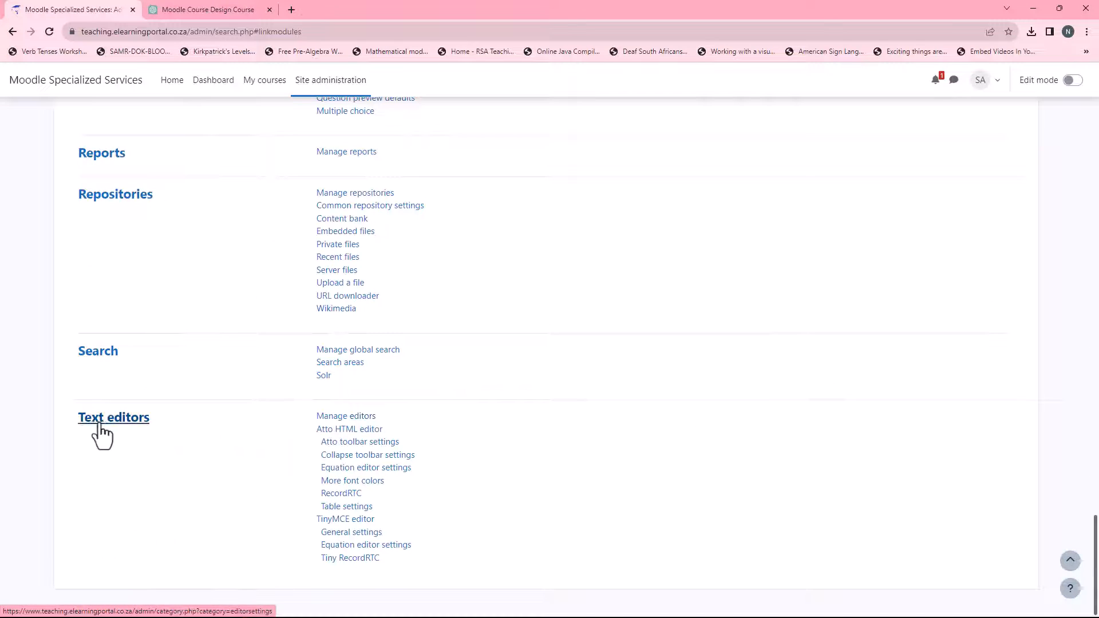
{"action": "left_click", "coordinate": [352, 419]}
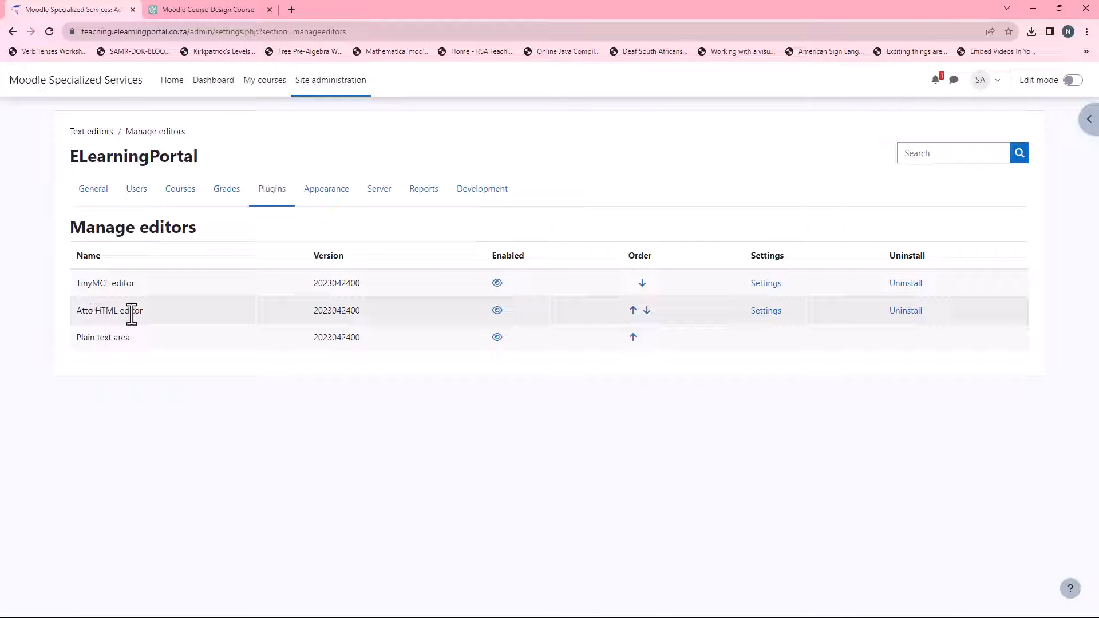
{"action": "left_click", "coordinate": [765, 312]}
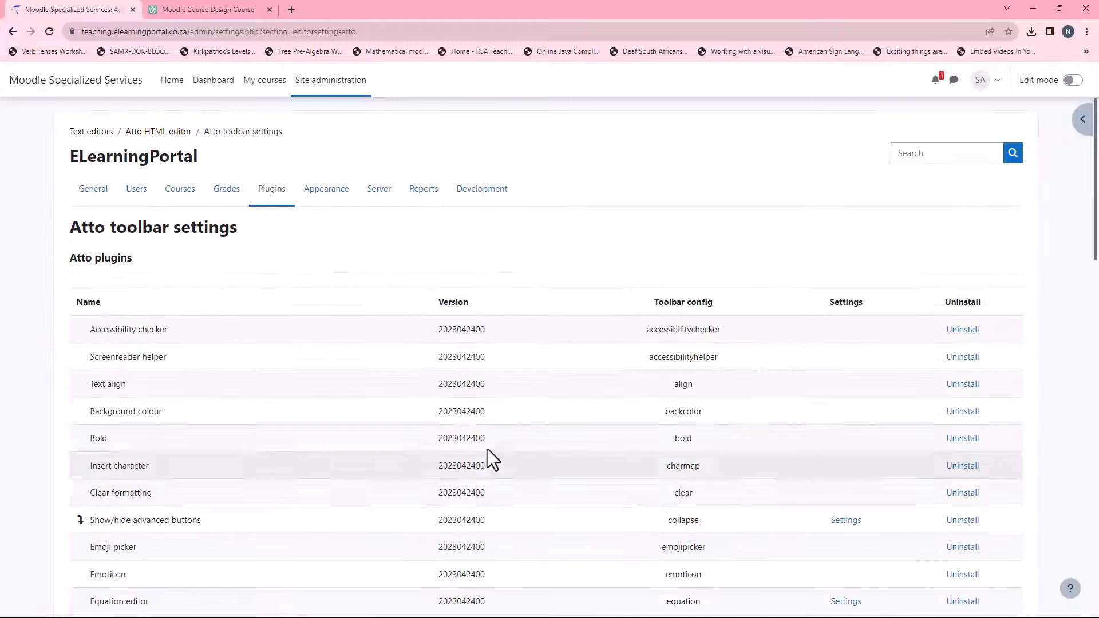
Look for Font size and More font colors in the Atto plugins list, then enlarge the Toolbar config text box.
{"action": "scroll", "coordinate": [301, 338], "scroll_direction": "down", "scroll_amount": 2}
{"action": "scroll", "coordinate": [303, 404], "scroll_direction": "down", "scroll_amount": 2}
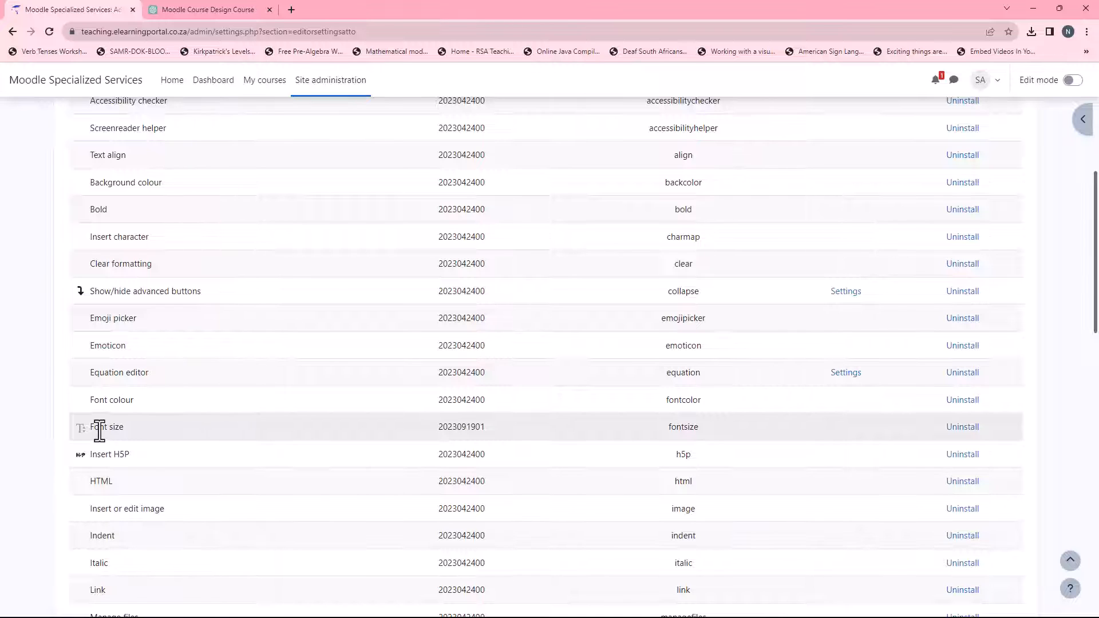
{"action": "scroll", "coordinate": [196, 430], "scroll_direction": "down", "scroll_amount": 3}
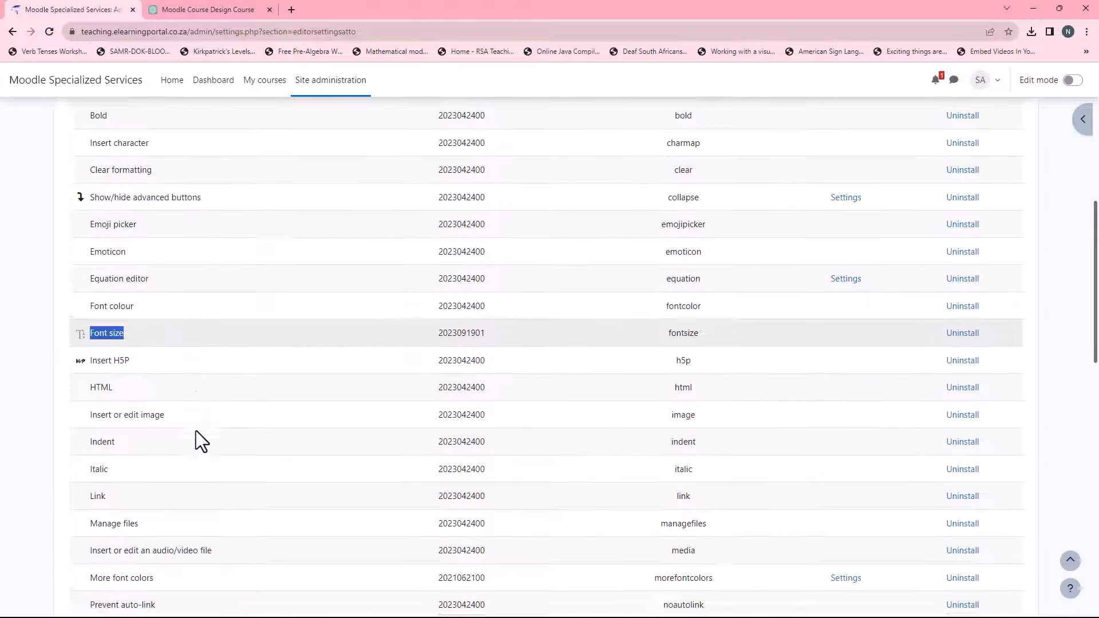
{"action": "scroll", "coordinate": [211, 430], "scroll_direction": "down", "scroll_amount": 2}
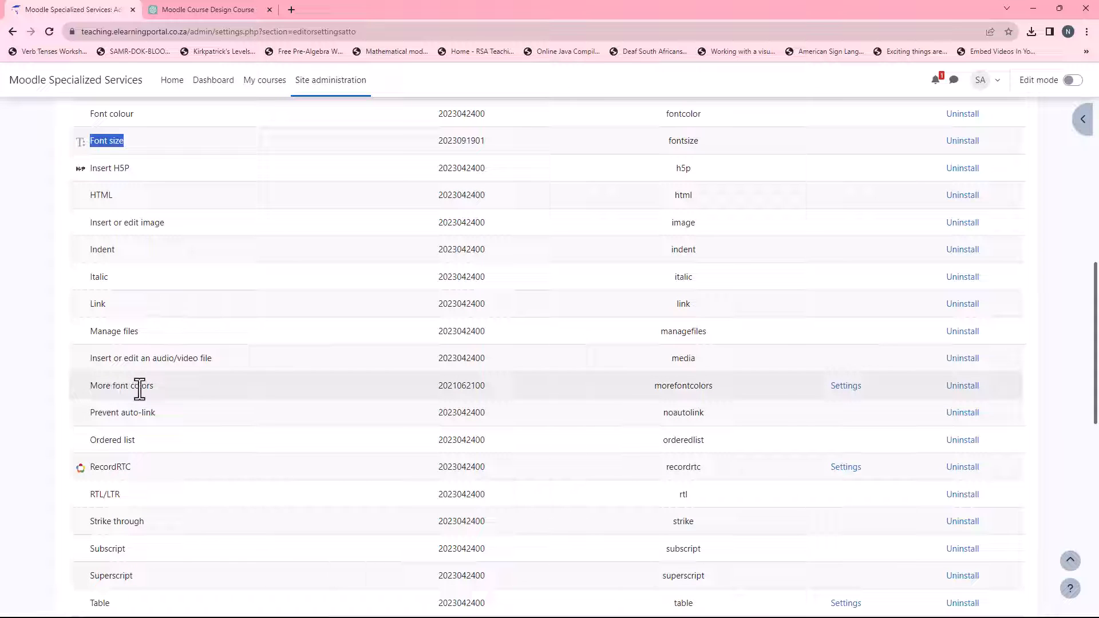
{"action": "scroll", "coordinate": [678, 412], "scroll_direction": "up", "scroll_amount": 8}
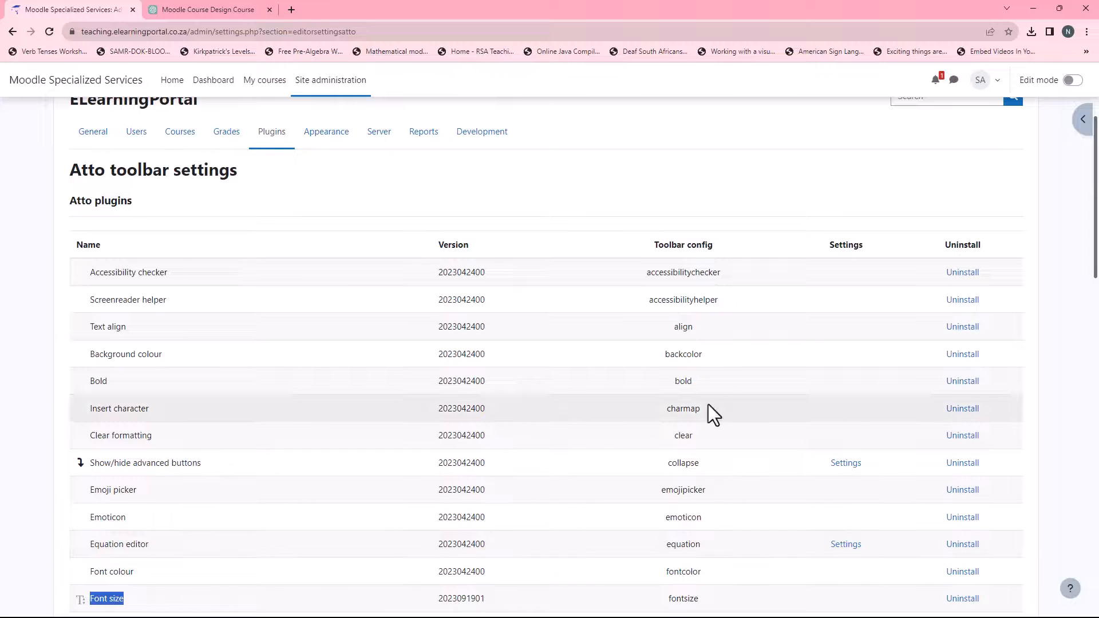
{"action": "scroll", "coordinate": [680, 394], "scroll_direction": "down", "scroll_amount": 1}
{"action": "scroll", "coordinate": [680, 394], "scroll_direction": "down", "scroll_amount": 15}
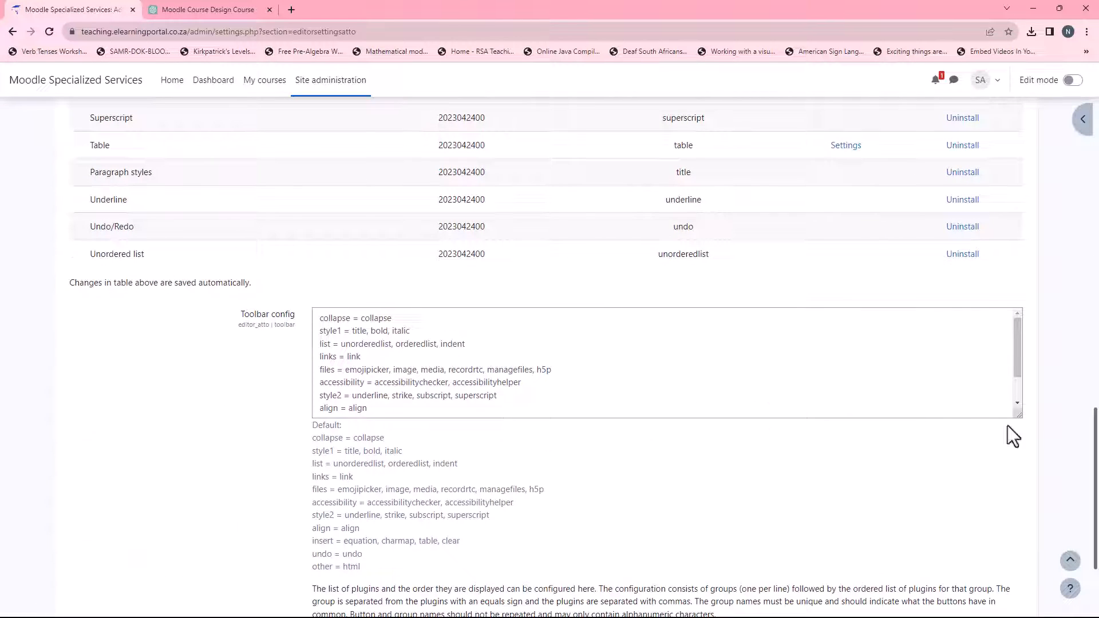
{"action": "left_click_drag", "start_coordinate": [1020, 415], "coordinate": [1007, 523]}
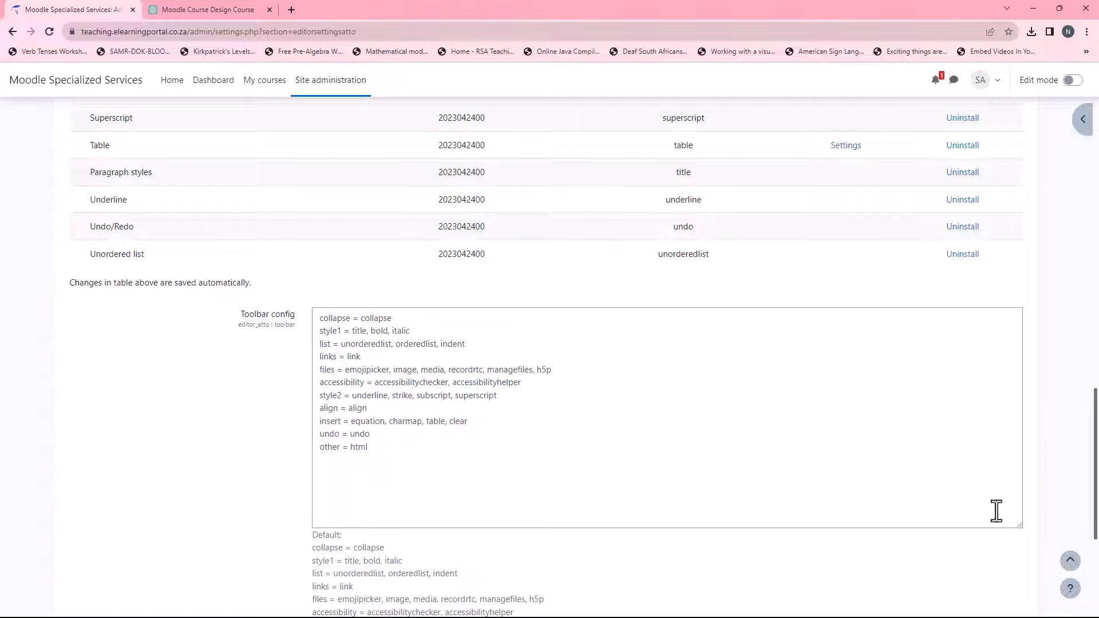
Copy the config name morefontcolors from the plugins list and append it after italic on the style1 line of Toolbar config.
{"action": "scroll", "coordinate": [443, 406], "scroll_direction": "up", "scroll_amount": 1}
{"action": "scroll", "coordinate": [452, 409], "scroll_direction": "up", "scroll_amount": 4}
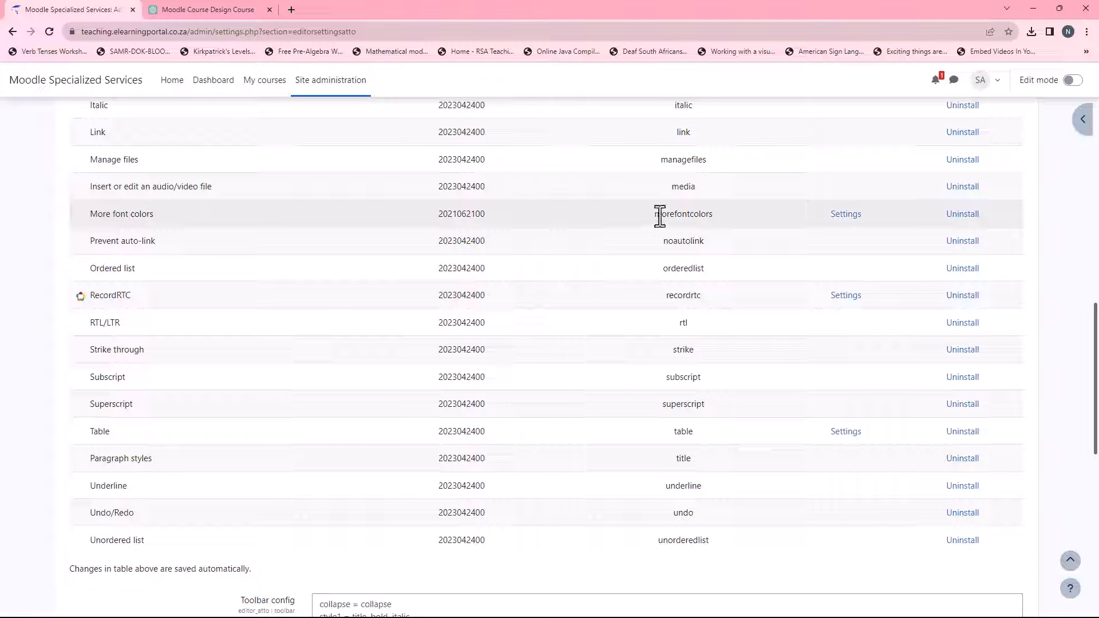
{"action": "left_click_drag", "start_coordinate": [655, 214], "coordinate": [714, 214]}
{"action": "right_click", "coordinate": [703, 216]}
{"action": "left_click", "coordinate": [721, 223]}
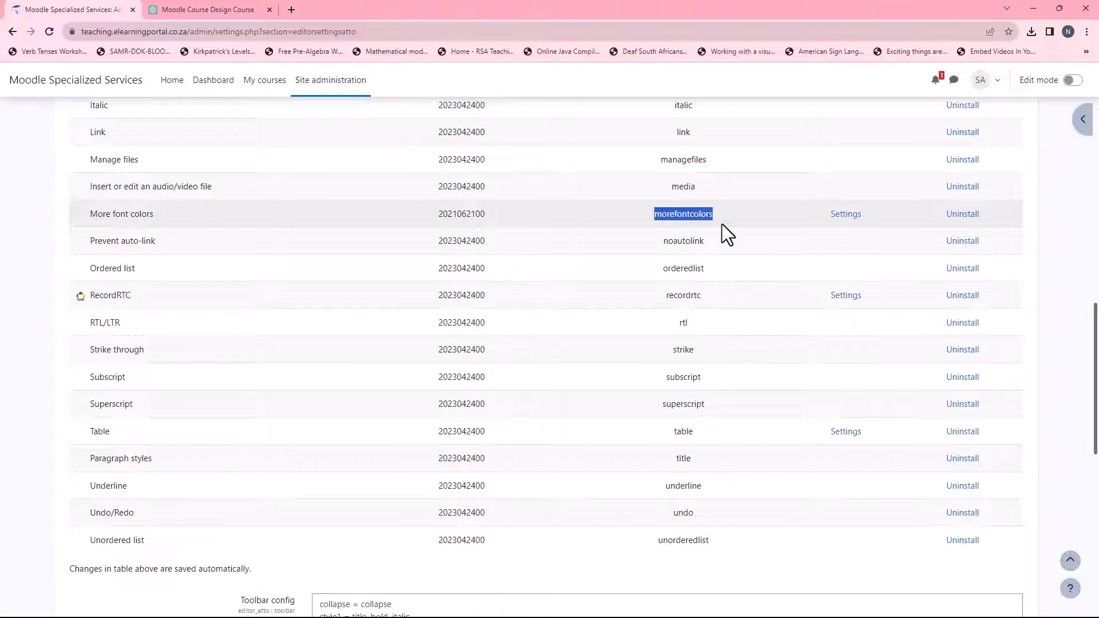
{"action": "scroll", "coordinate": [581, 388], "scroll_direction": "down", "scroll_amount": 6}
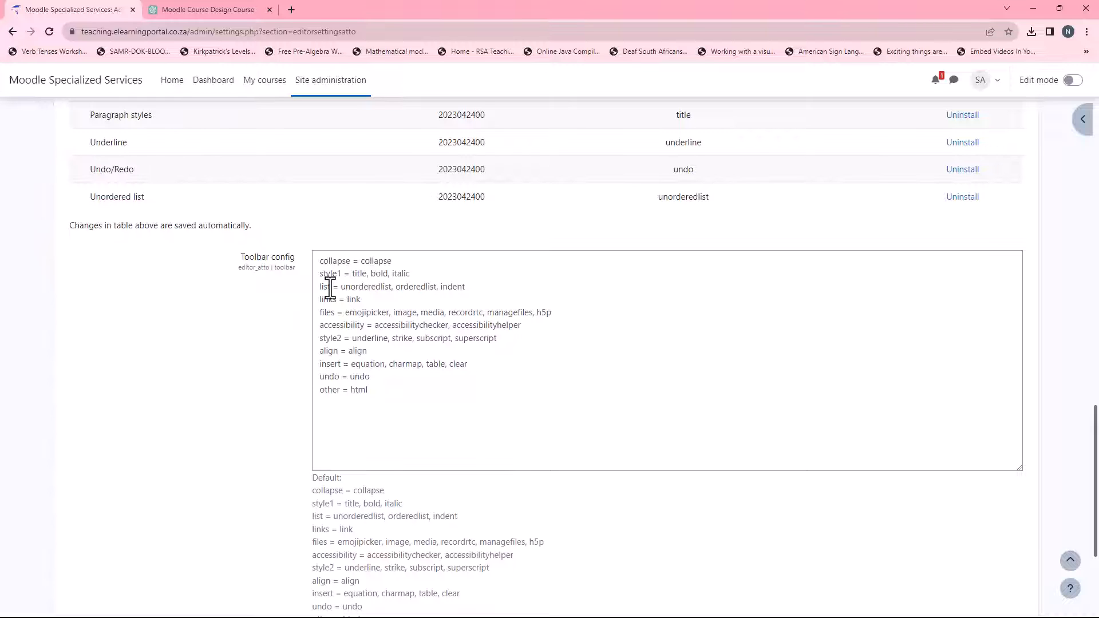
{"action": "left_click", "coordinate": [419, 275]}
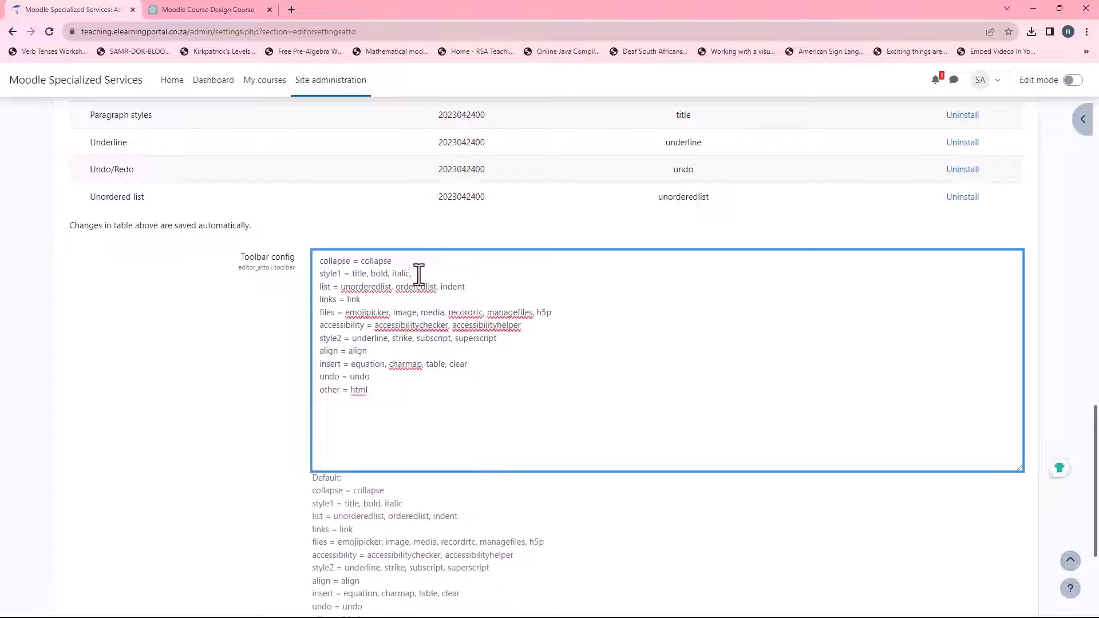
{"action": "type", "text": ","}
{"action": "key", "text": "ctrl+v"}
Copy the config name fontsize from the plugins list, append it after morefontcolors on the style1 line and save the toolbar settings.
{"action": "scroll", "coordinate": [623, 393], "scroll_direction": "up", "scroll_amount": 7}
{"action": "scroll", "coordinate": [623, 392], "scroll_direction": "up", "scroll_amount": 4}
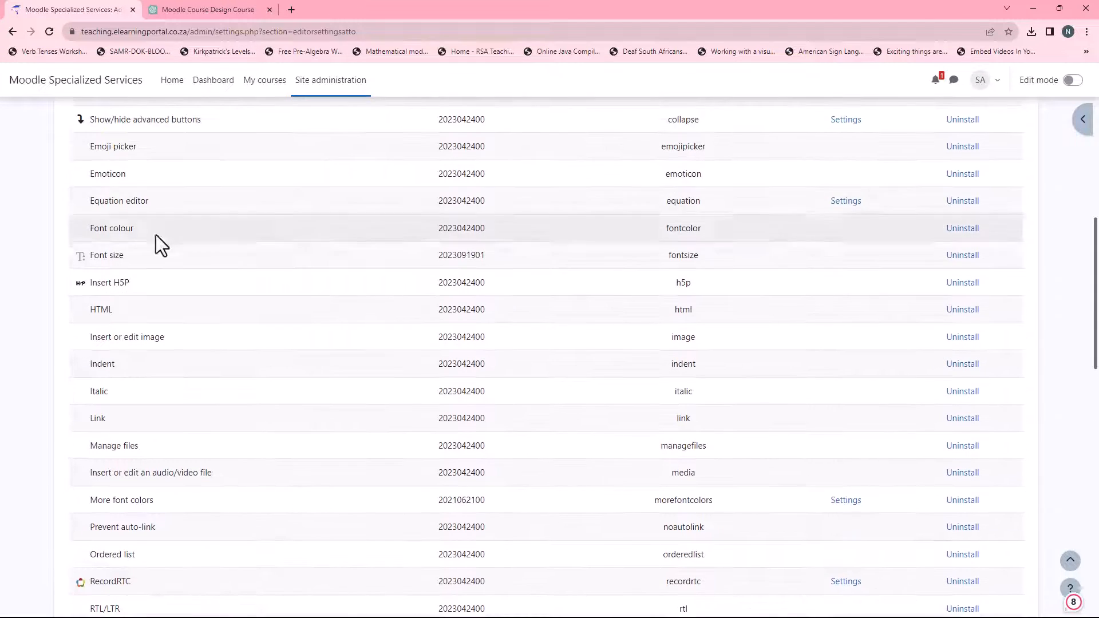
{"action": "left_click_drag", "start_coordinate": [669, 255], "coordinate": [696, 255]}
{"action": "right_click", "coordinate": [696, 257]}
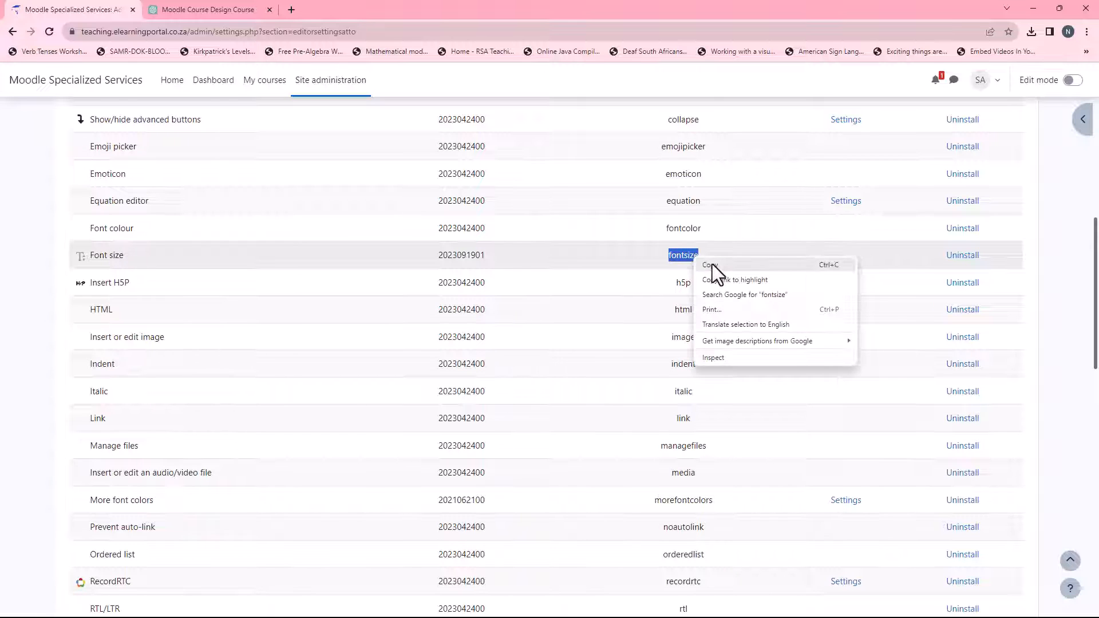
{"action": "left_click", "coordinate": [712, 264]}
{"action": "scroll", "coordinate": [565, 395], "scroll_direction": "down", "scroll_amount": 12}
{"action": "scroll", "coordinate": [520, 309], "scroll_direction": "up", "scroll_amount": 1}
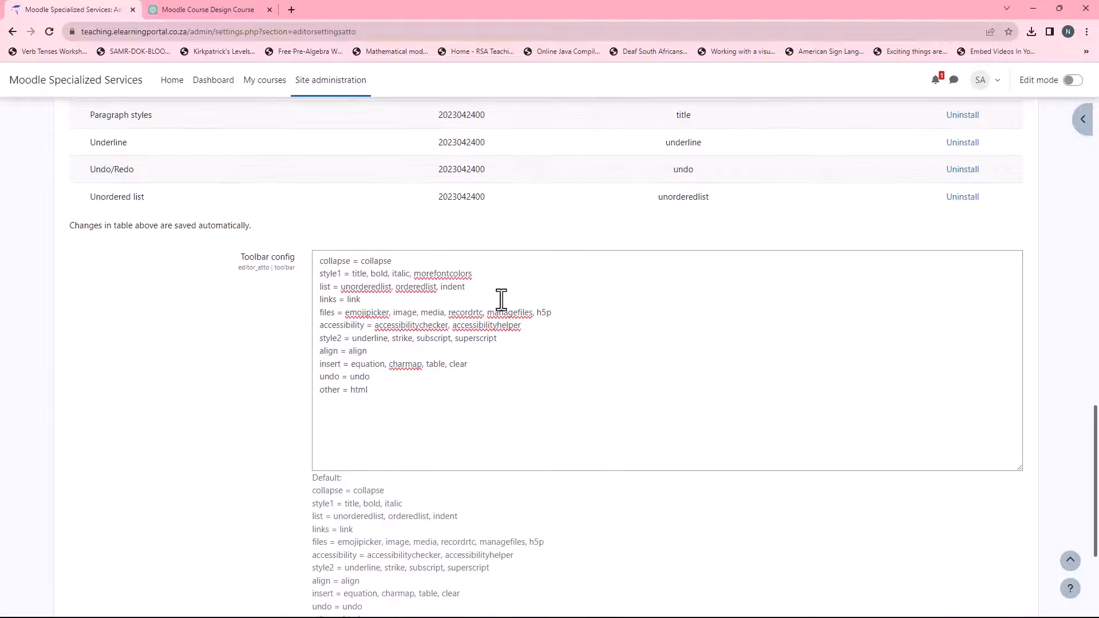
{"action": "left_click", "coordinate": [487, 275]}
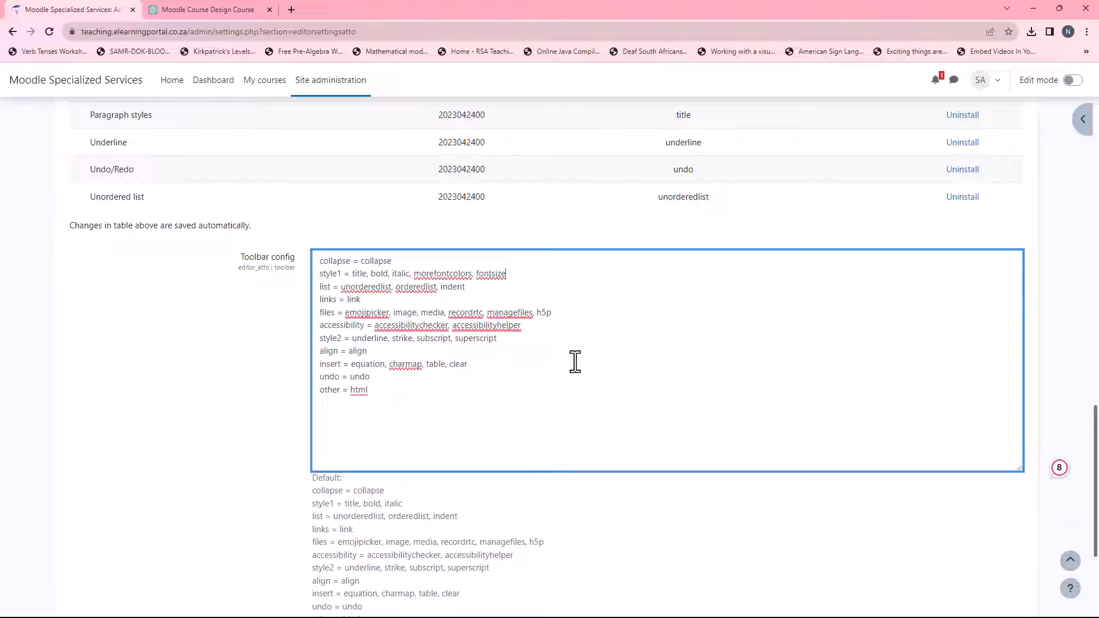
{"action": "scroll", "coordinate": [195, 409], "scroll_direction": "down", "scroll_amount": 4}
{"action": "left_click", "coordinate": [347, 566]}
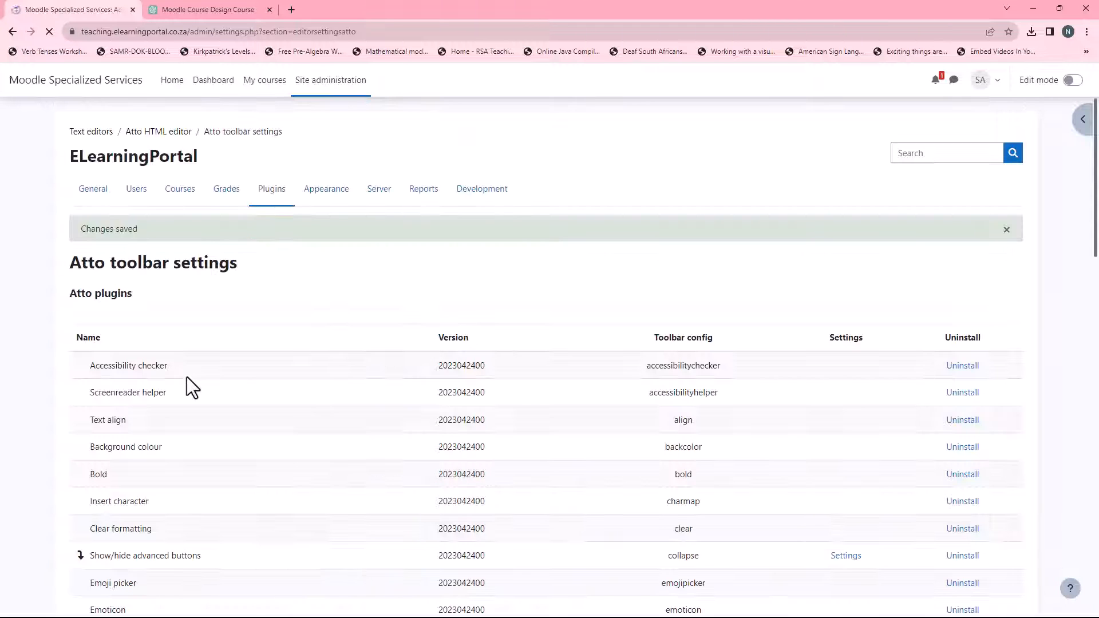
Turn on edit mode, go to the site home page and open the course Using Moodle for Course Design.
{"action": "scroll", "coordinate": [461, 419], "scroll_direction": "down", "scroll_amount": 15}
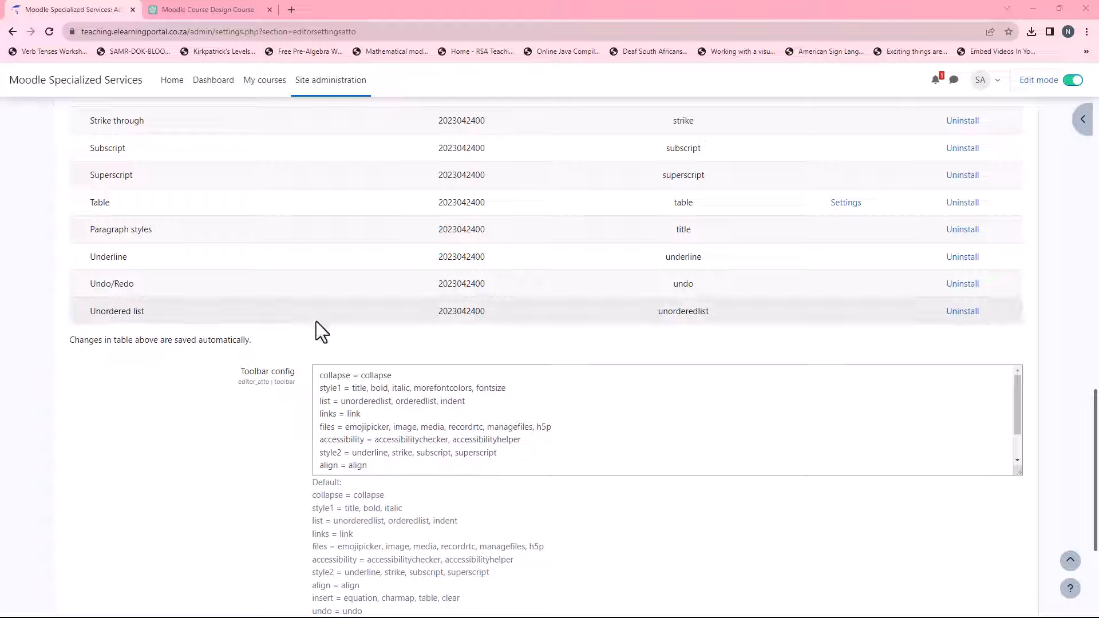
{"action": "scroll", "coordinate": [280, 240], "scroll_direction": "up", "scroll_amount": 4}
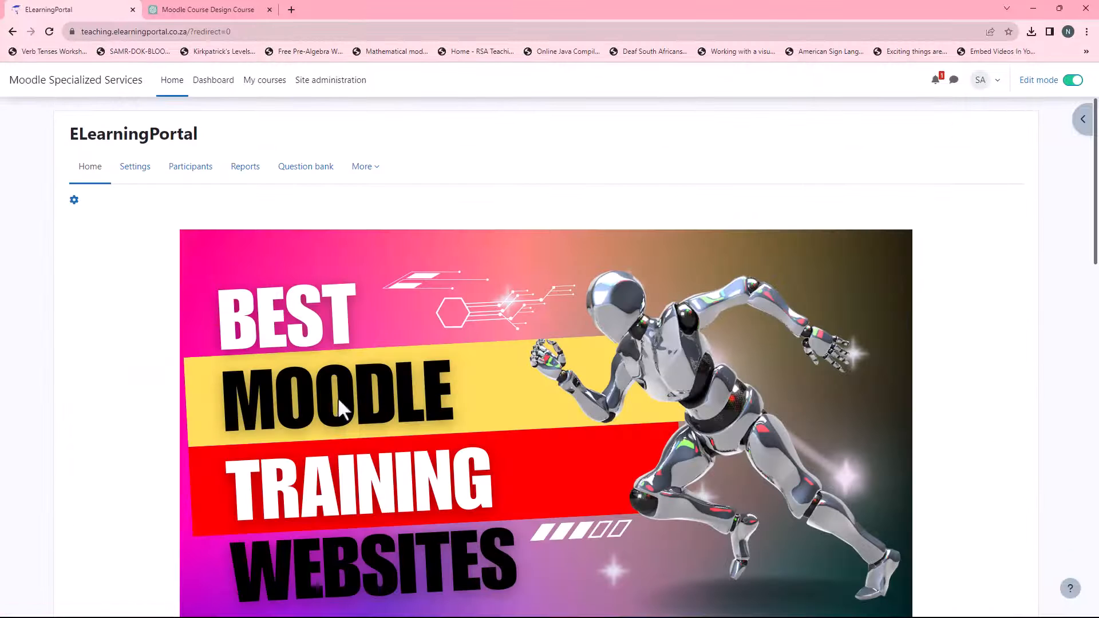
{"action": "scroll", "coordinate": [233, 392], "scroll_direction": "down", "scroll_amount": 10}
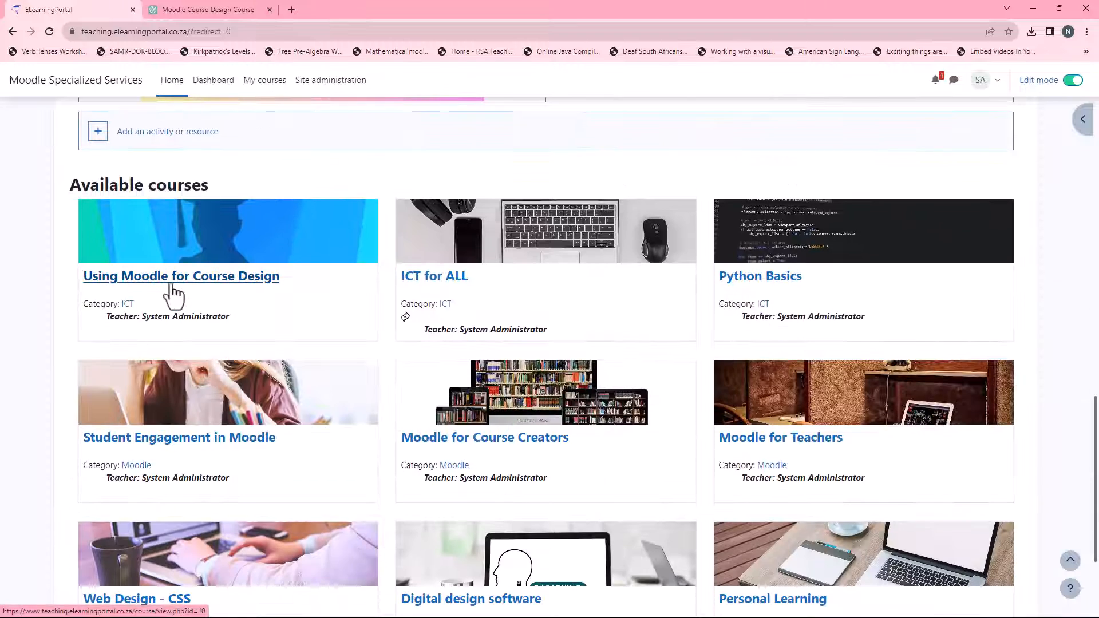
{"action": "left_click", "coordinate": [273, 279]}
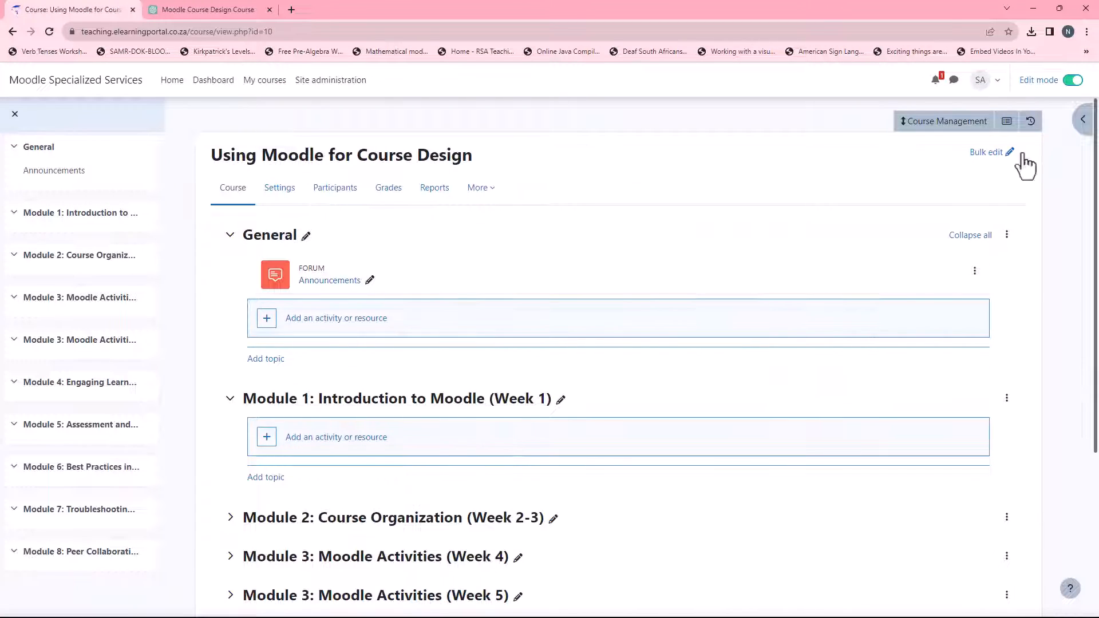
Start a new Text and media area in the course's General section and show the advanced buttons of its text editor.
{"action": "left_click", "coordinate": [360, 321]}
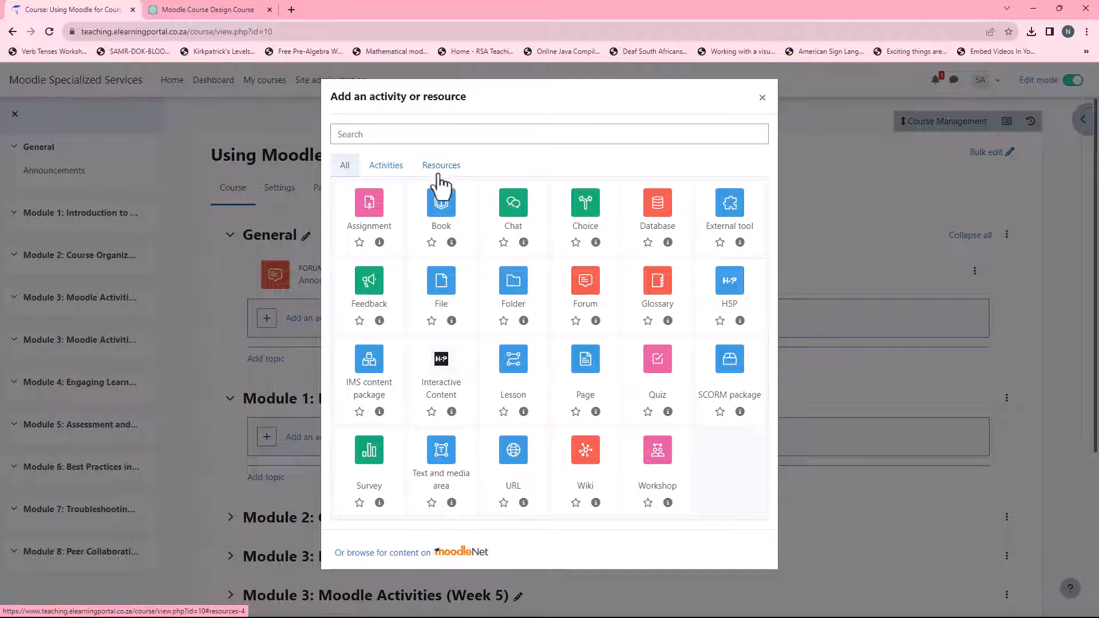
{"action": "left_click", "coordinate": [441, 164]}
{"action": "left_click", "coordinate": [723, 225]}
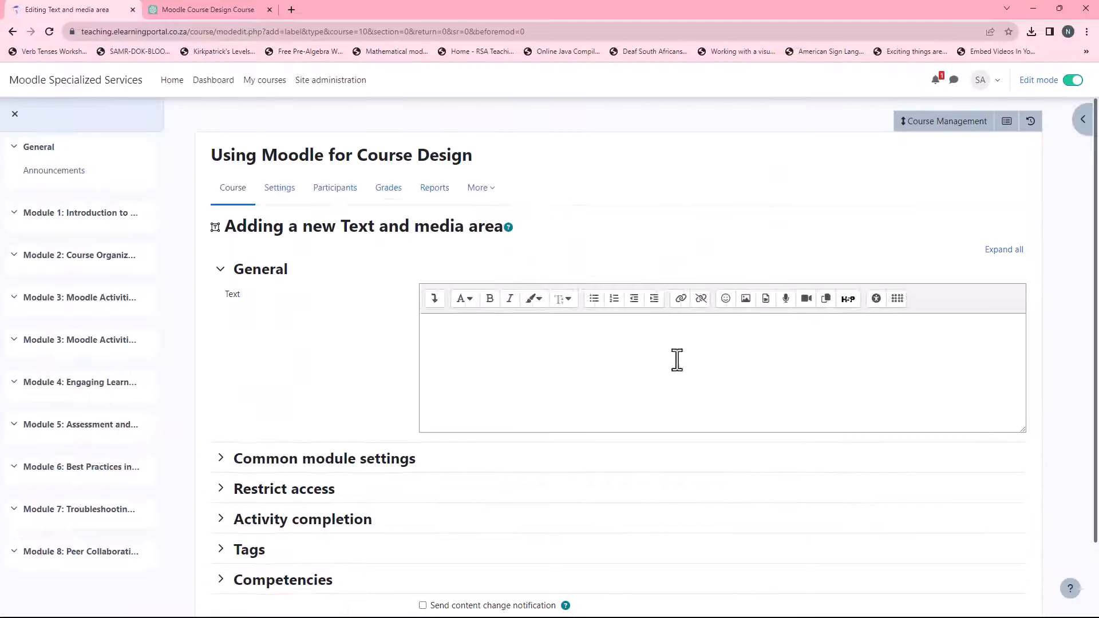
{"action": "left_click", "coordinate": [434, 299]}
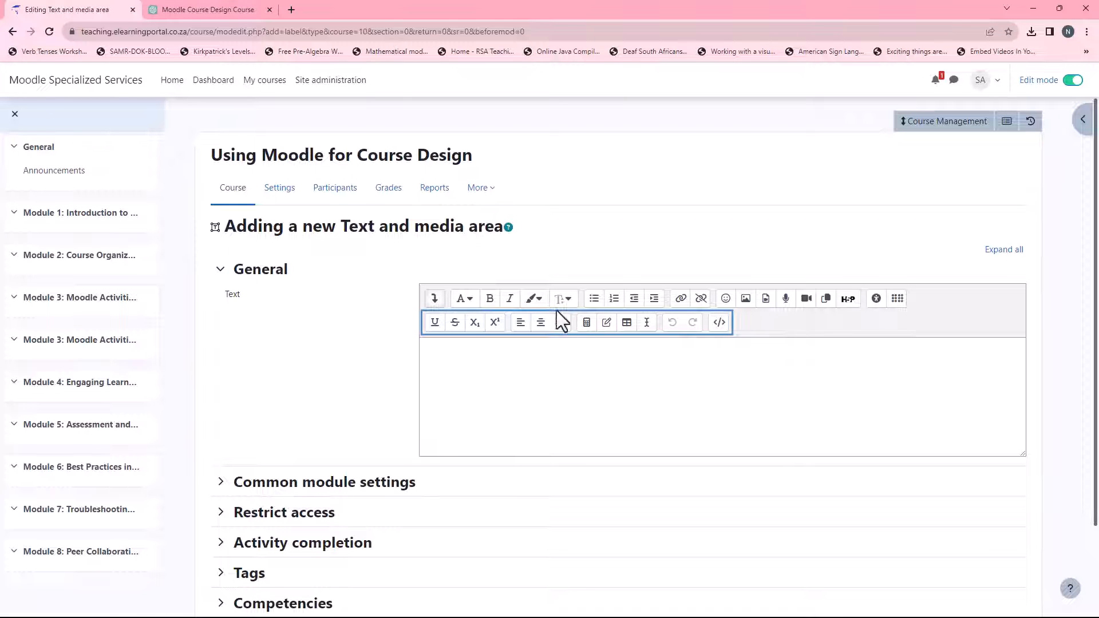
Examine the colour choices and the font sizes offered by the newly added buttons in the text editor.
{"action": "left_click", "coordinate": [539, 301]}
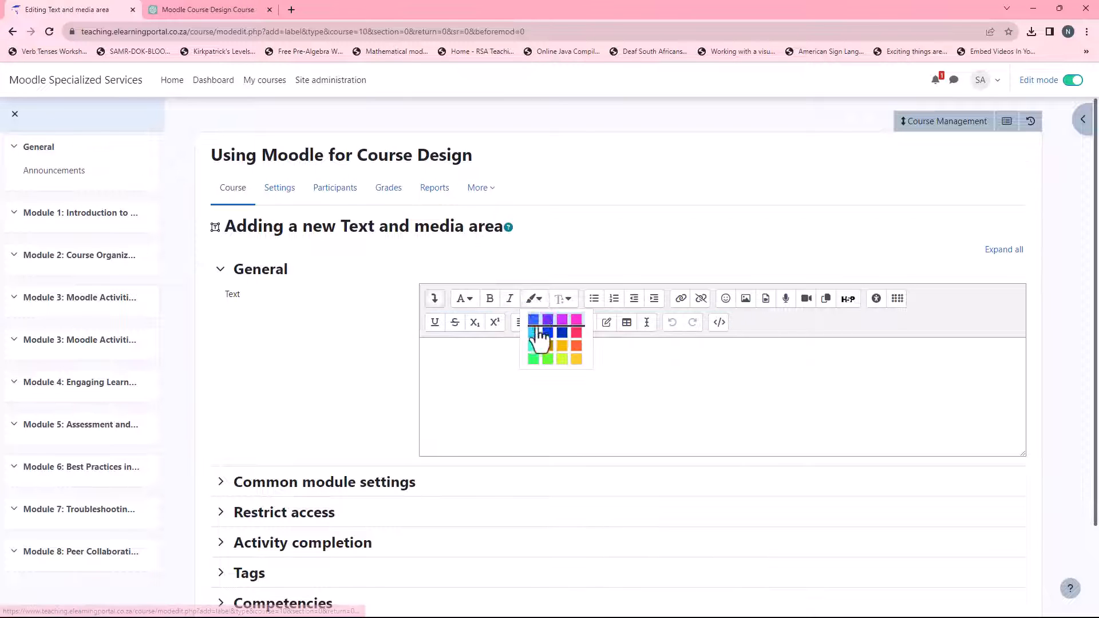
{"action": "left_click", "coordinate": [564, 300]}
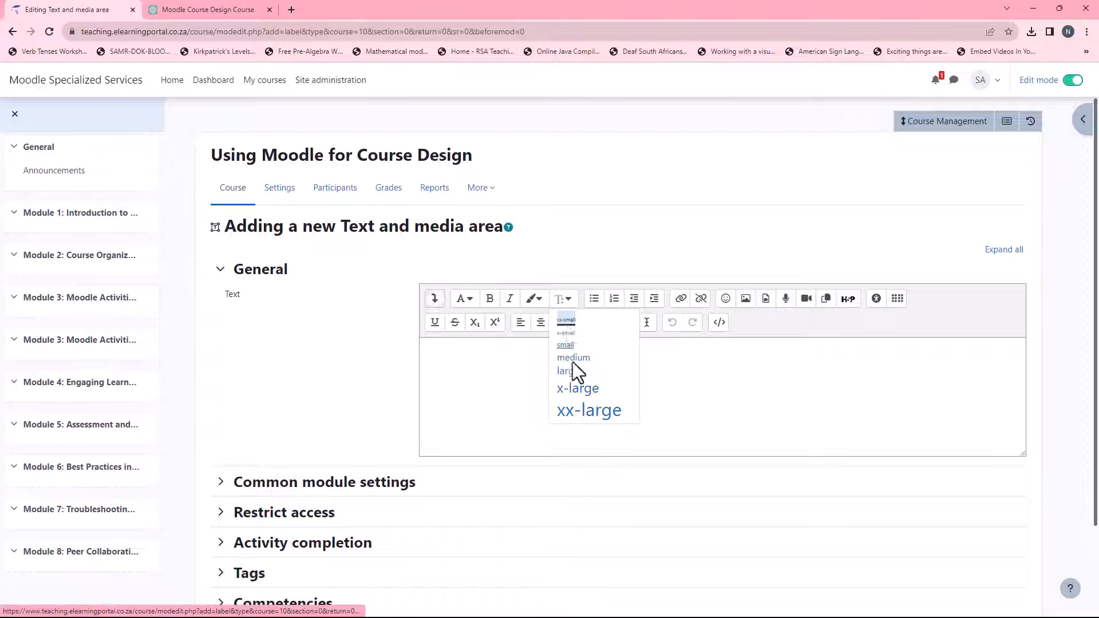
{"action": "left_click", "coordinate": [753, 393]}
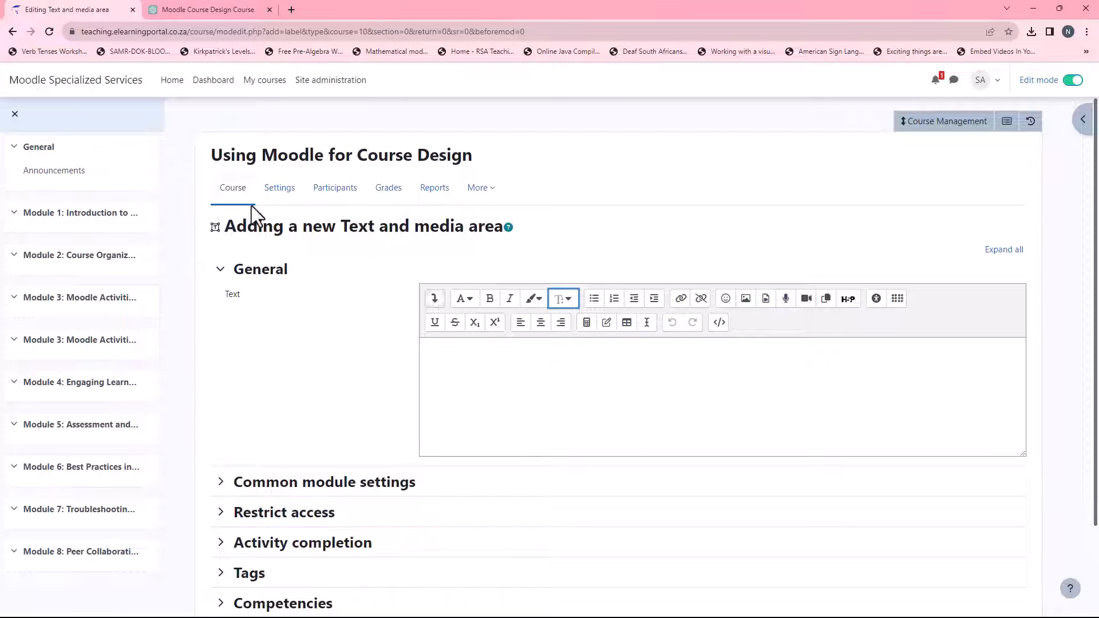
Return to the course page without saving the text area and start adding a Book to the General section.
{"action": "left_click", "coordinate": [236, 194]}
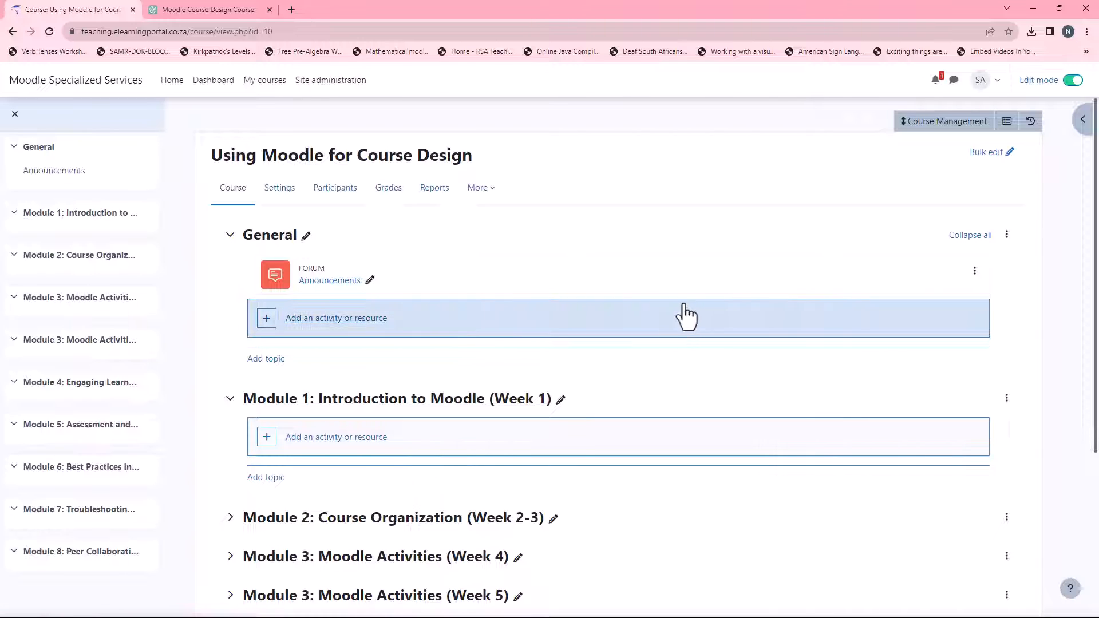
{"action": "scroll", "coordinate": [683, 312], "scroll_direction": "down", "scroll_amount": 3}
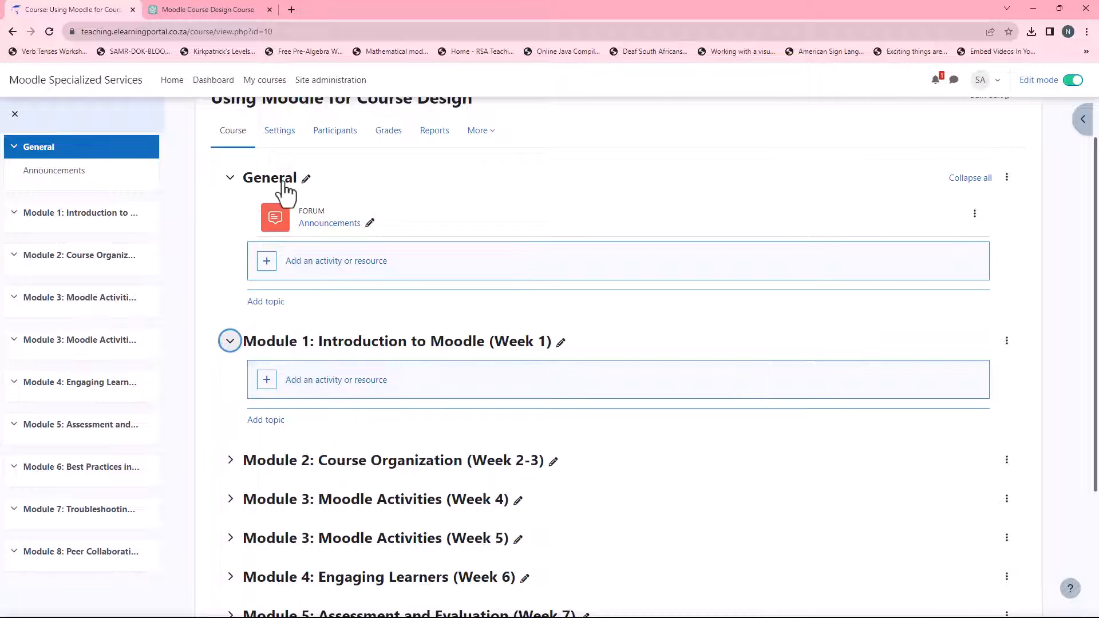
{"action": "left_click", "coordinate": [345, 262]}
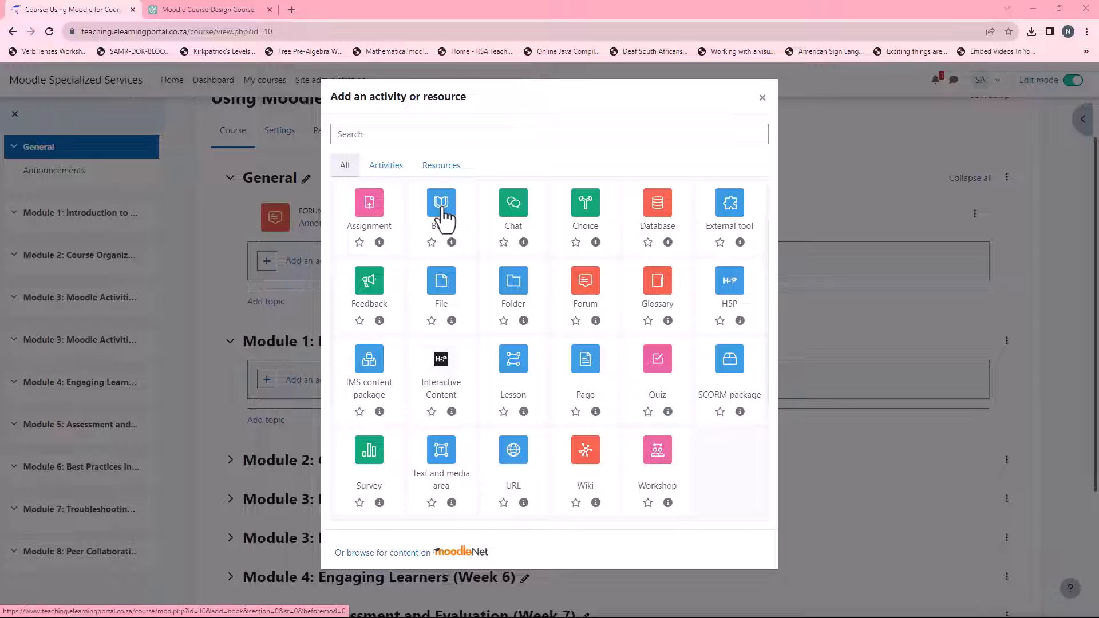
{"action": "left_click", "coordinate": [444, 217]}
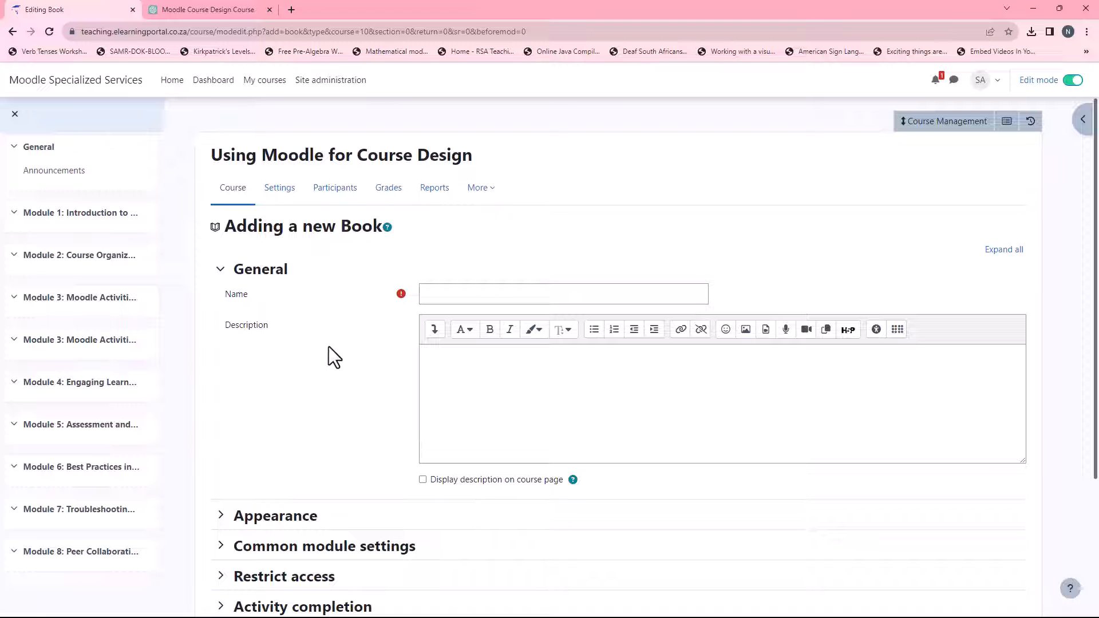
Name the book About this Course and describe it: "Before you begin, review the Course Overview, Learning Outcomes, Course Structure, Completion and Asessment information.".
{"action": "left_click", "coordinate": [493, 294]}
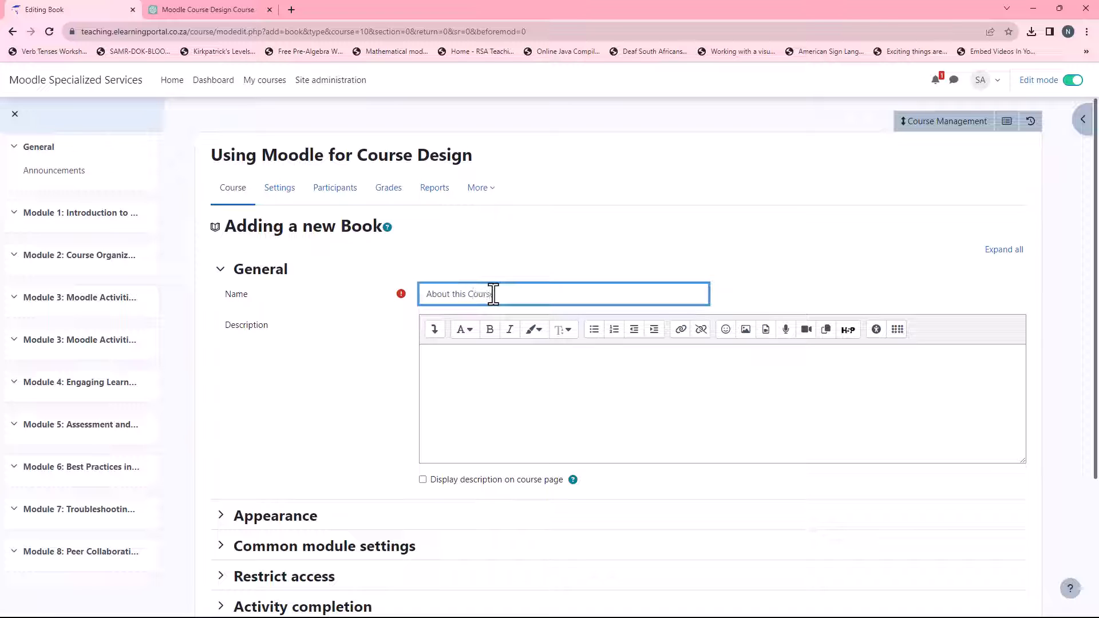
{"action": "left_click", "coordinate": [461, 375]}
{"action": "type", "text": "B"}
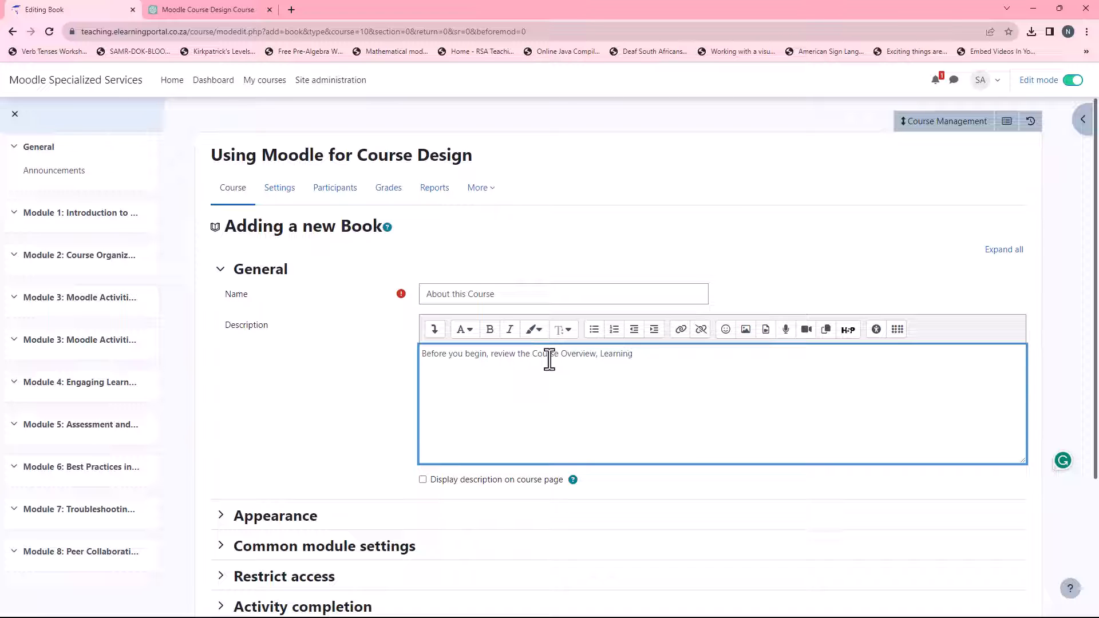
{"action": "type", "text": "mes, Course Structure. Completion and"}
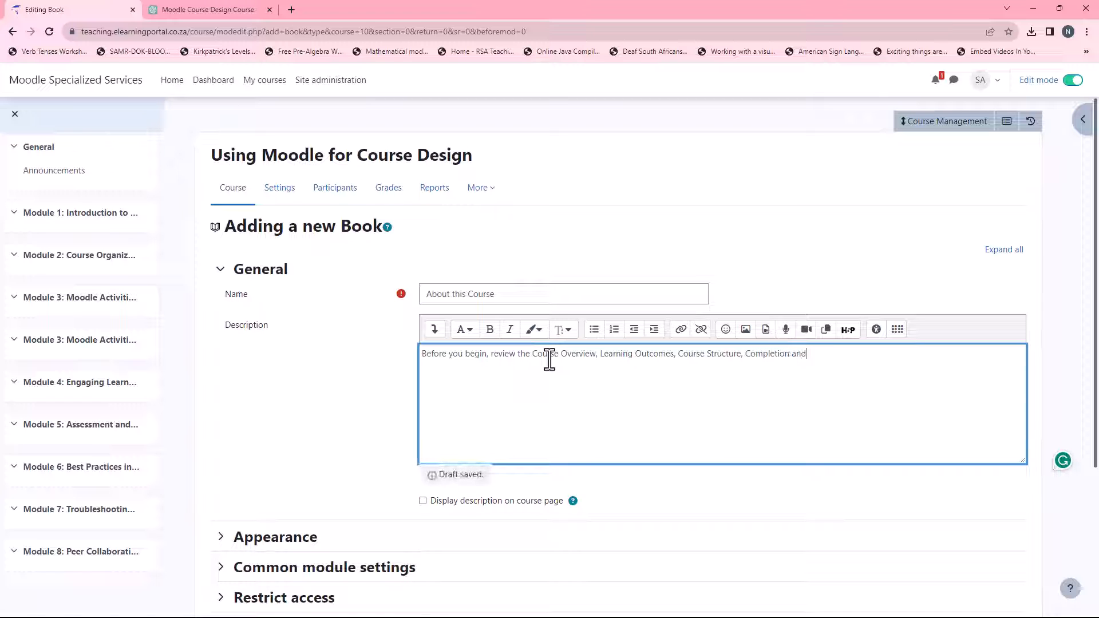
{"action": "type", "text": " Asessments"}
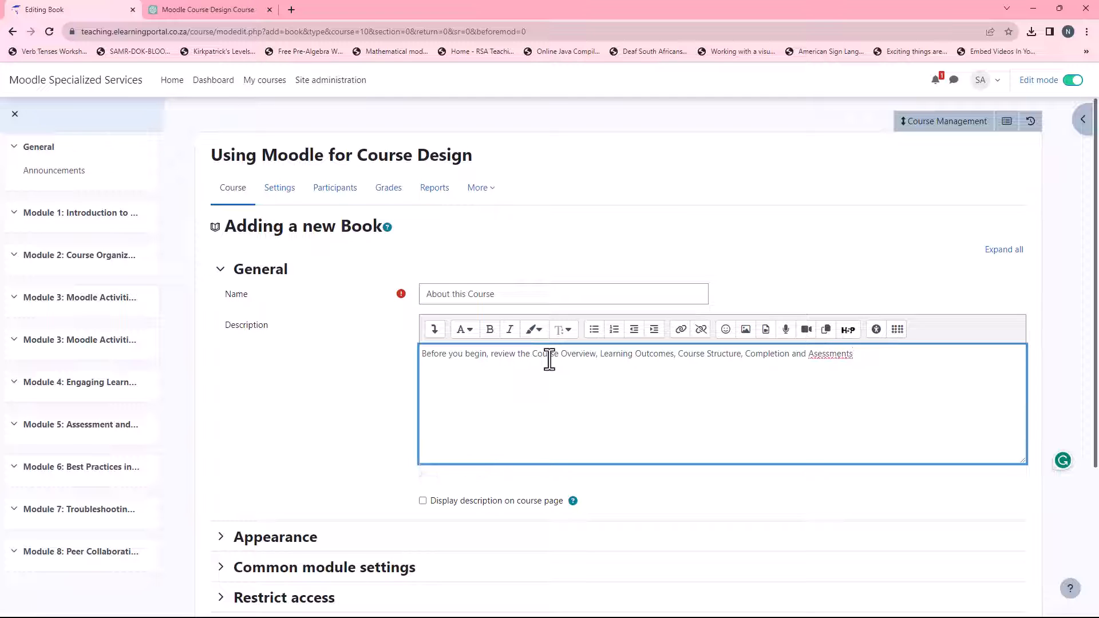
{"action": "key", "text": "BackSpace"}
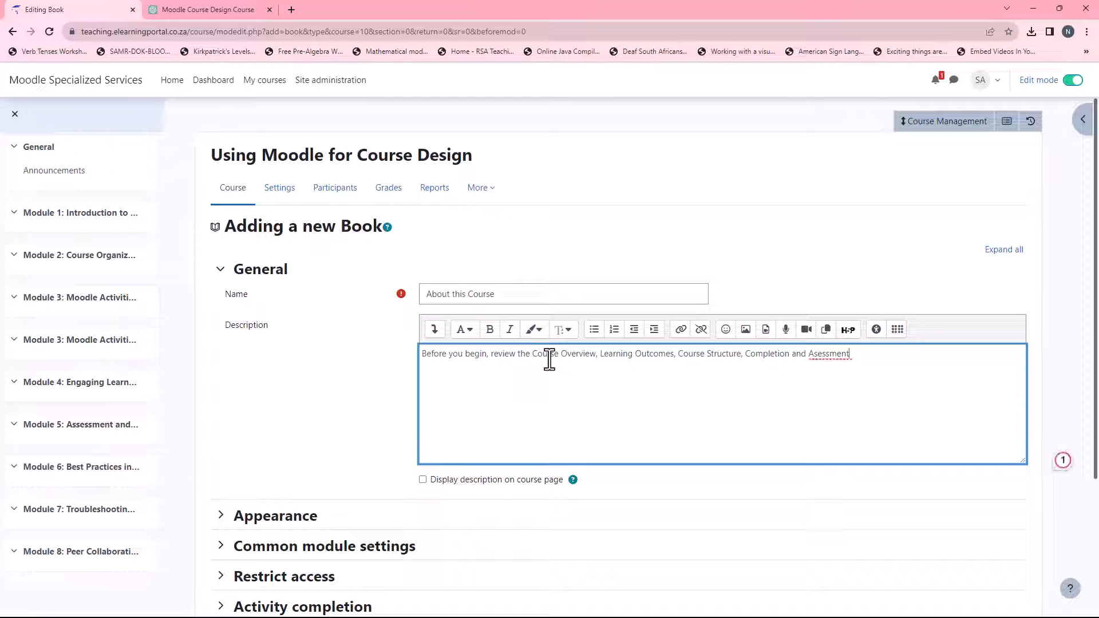
{"action": "type", "text": "information."}
Correct the misspelled word to Assessment in the book's description and add the suggested comma after Completion.
{"action": "left_click", "coordinate": [819, 356]}
{"action": "type", "text": "s"}
{"action": "left_click", "coordinate": [689, 396]}
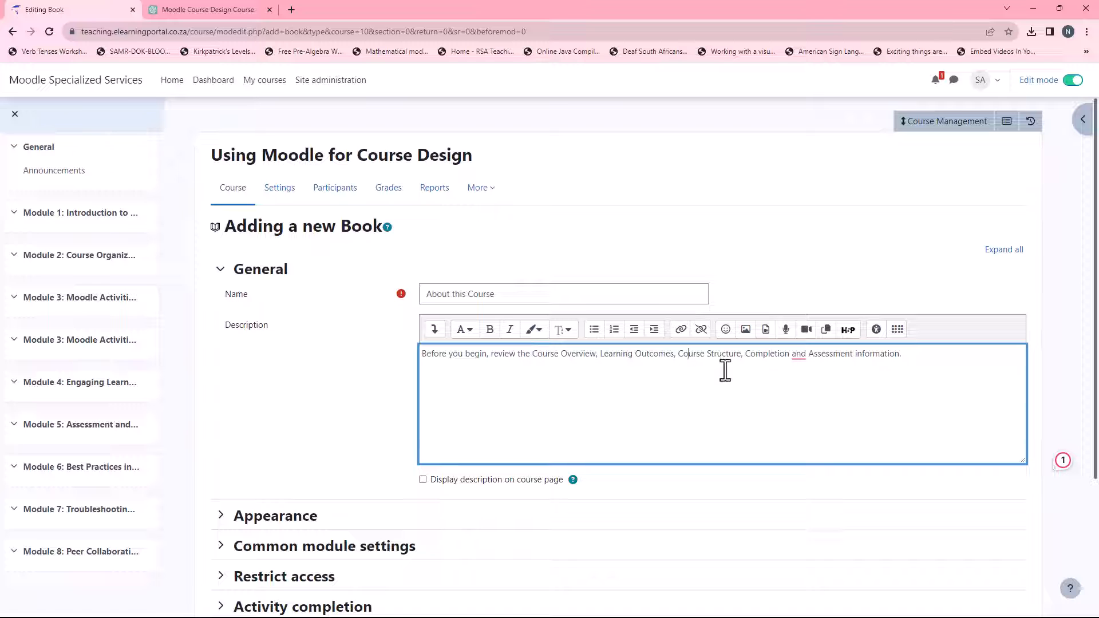
{"action": "mouse_move", "coordinate": [797, 356]}
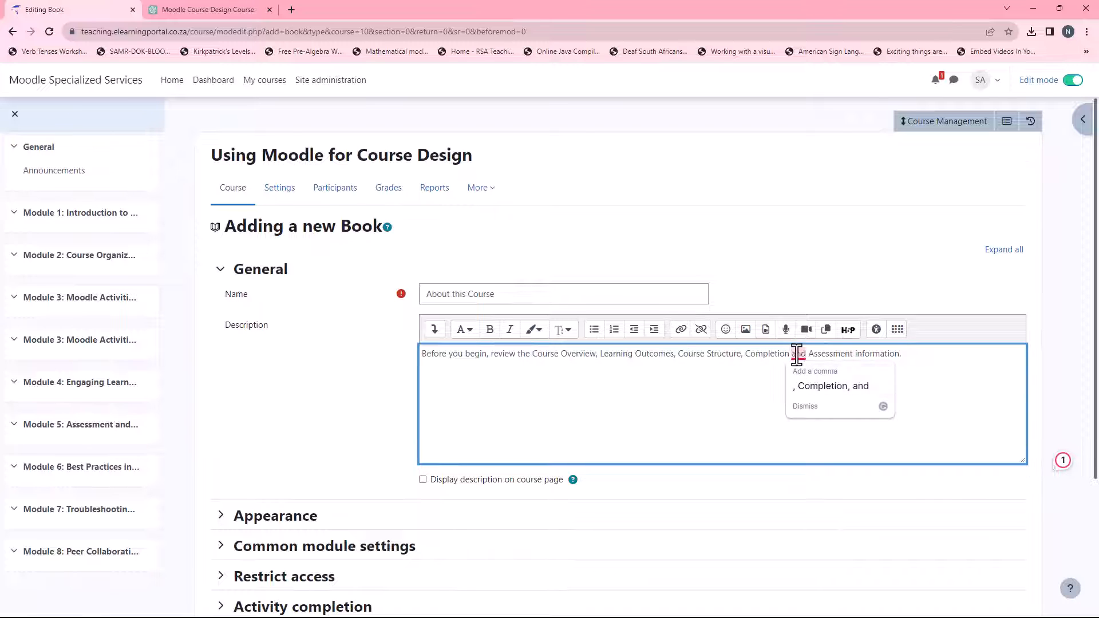
{"action": "left_click", "coordinate": [815, 392]}
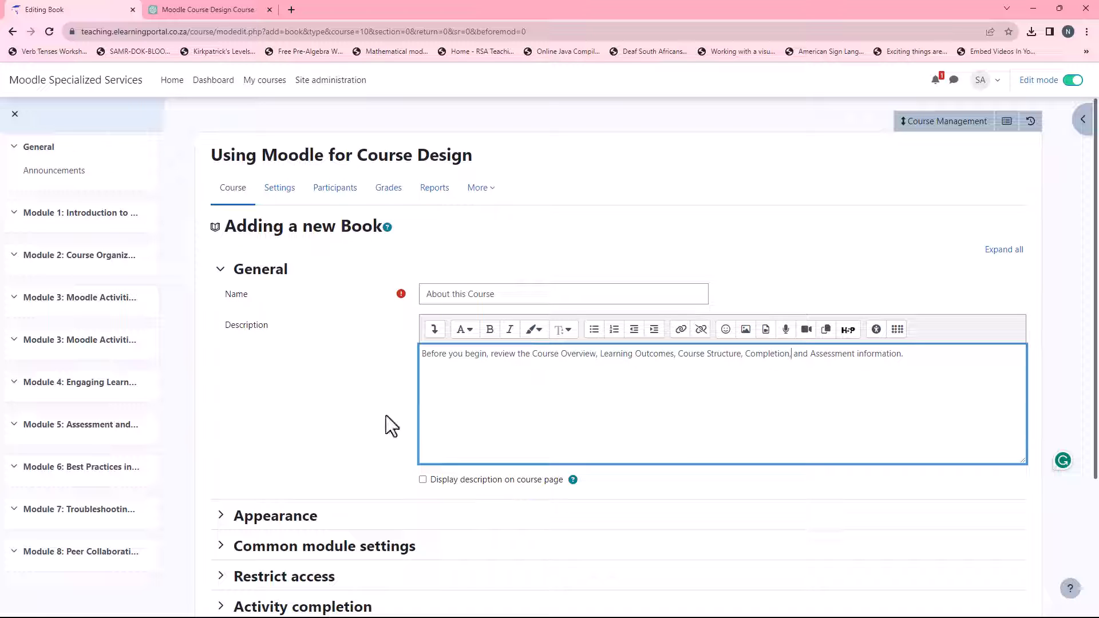
Review the book's Appearance options, including the chapter formatting choices, its Common module settings and its Restrict access section.
{"action": "scroll", "coordinate": [341, 369], "scroll_direction": "down", "scroll_amount": 3}
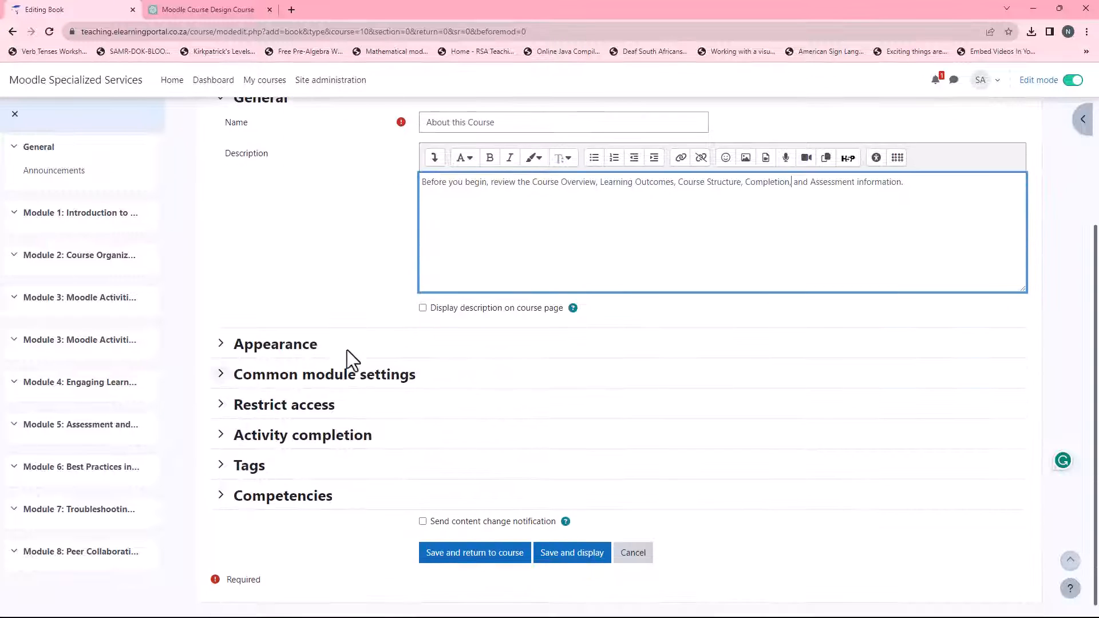
{"action": "left_click", "coordinate": [220, 343]}
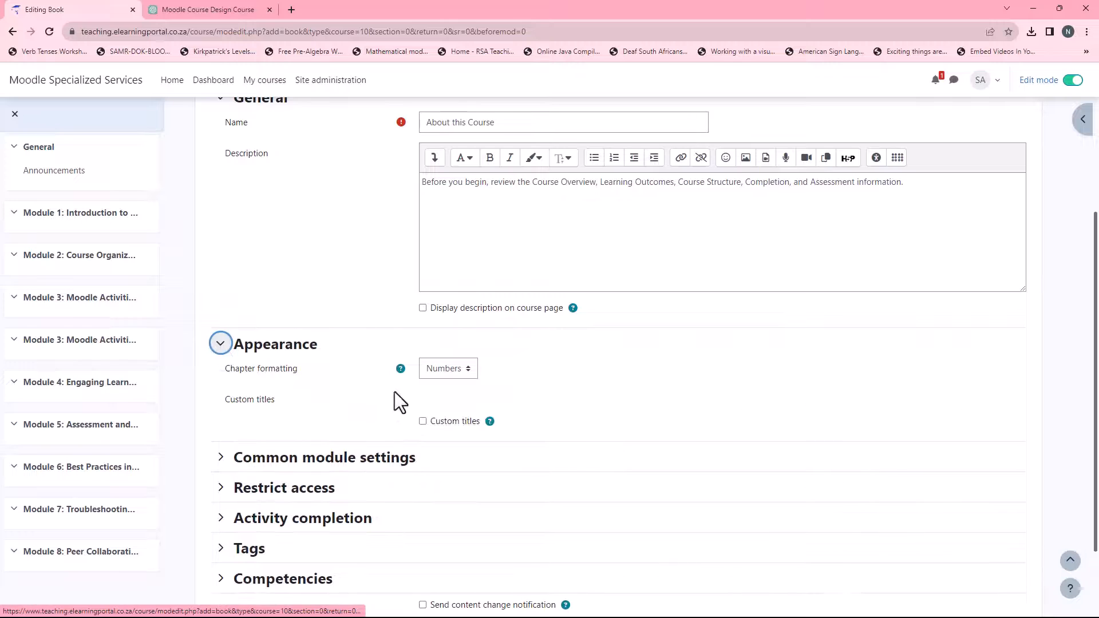
{"action": "left_click", "coordinate": [469, 369]}
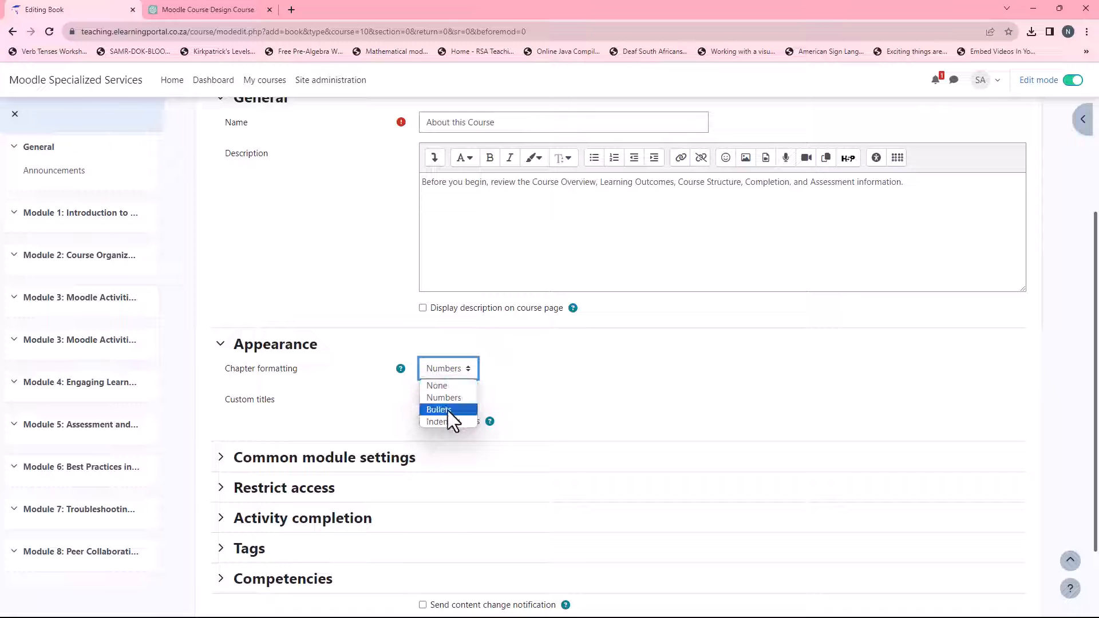
{"action": "left_click", "coordinate": [585, 372]}
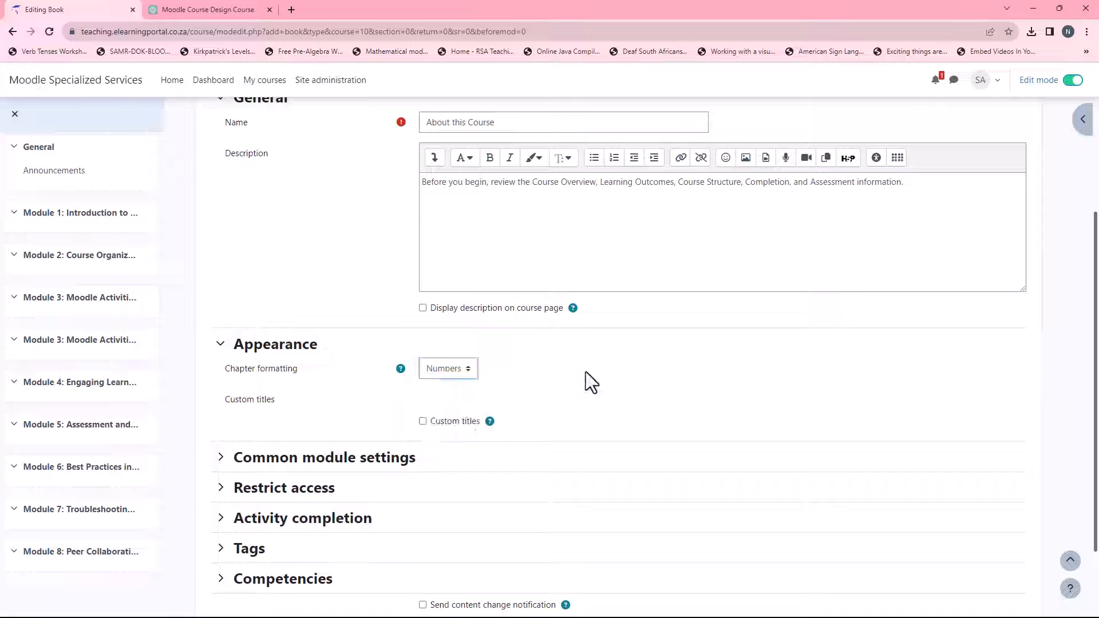
{"action": "scroll", "coordinate": [320, 378], "scroll_direction": "down", "scroll_amount": 3}
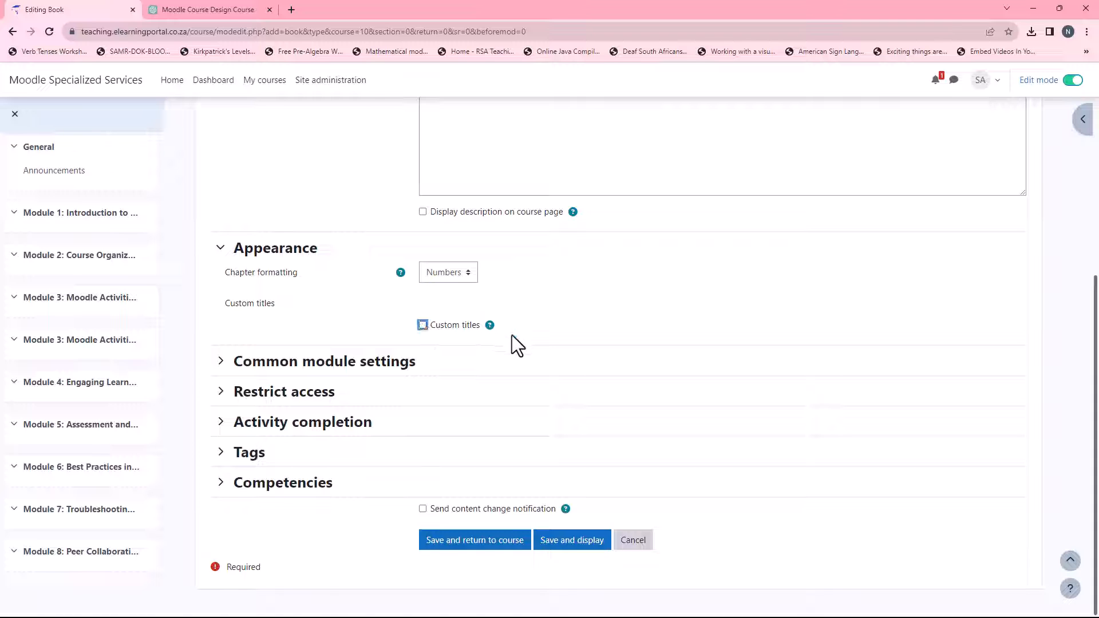
{"action": "left_click", "coordinate": [221, 361]}
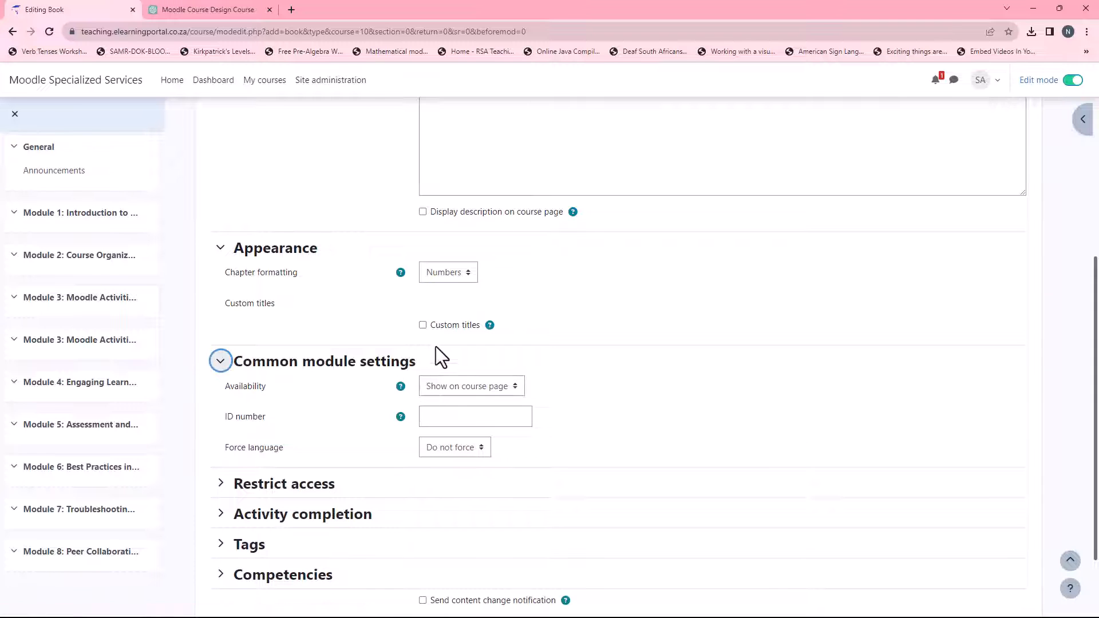
{"action": "scroll", "coordinate": [321, 429], "scroll_direction": "down", "scroll_amount": 3}
{"action": "left_click", "coordinate": [220, 392]}
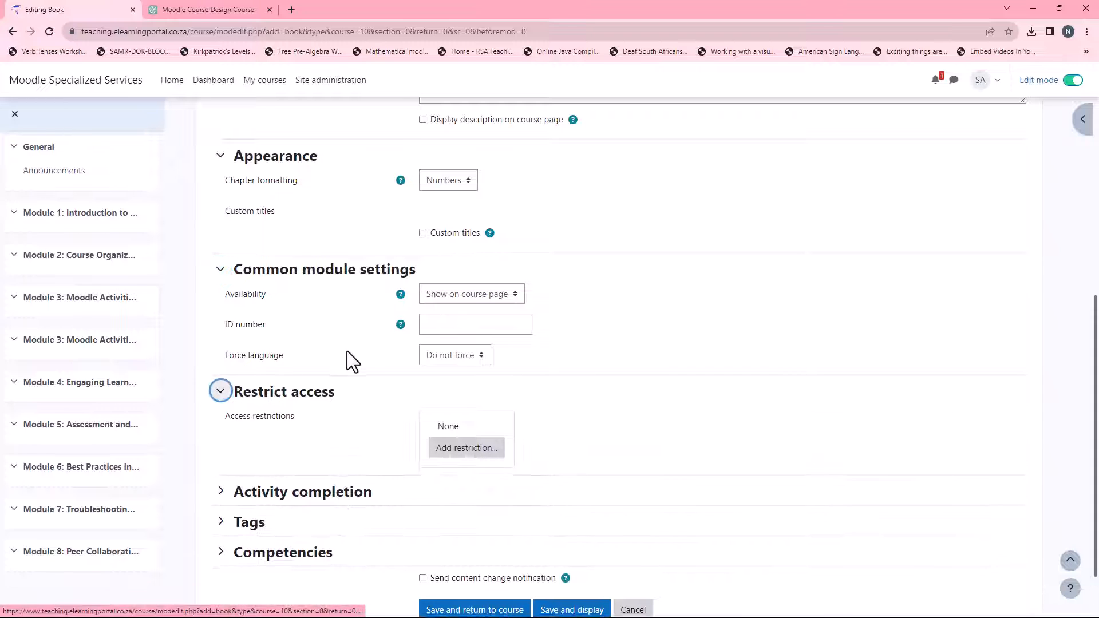
{"action": "left_click", "coordinate": [222, 393]}
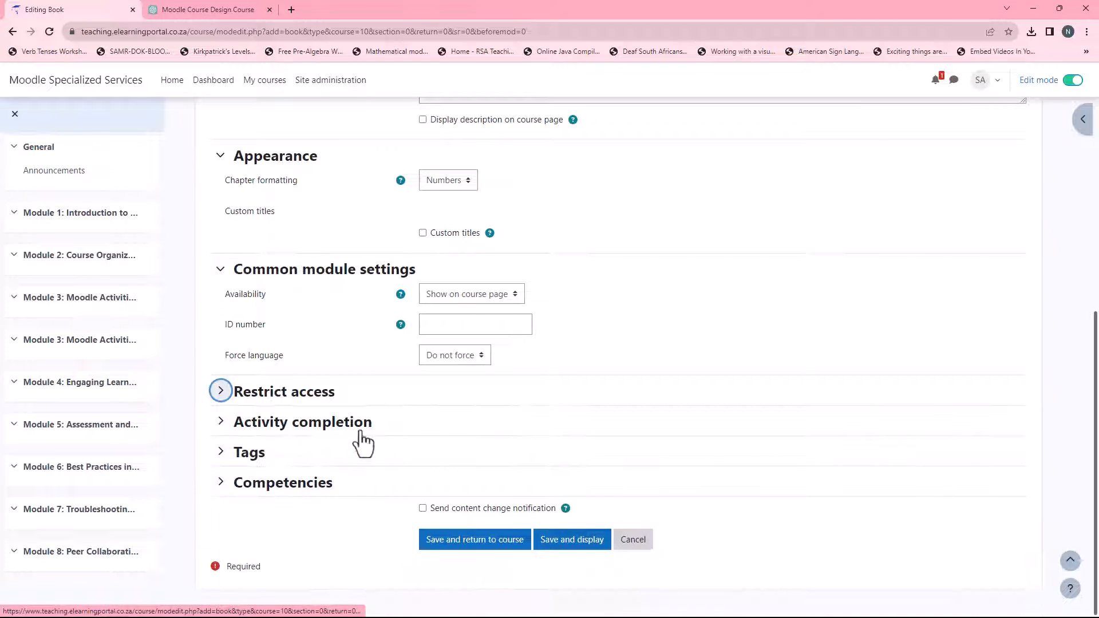
{"action": "left_click", "coordinate": [223, 421]}
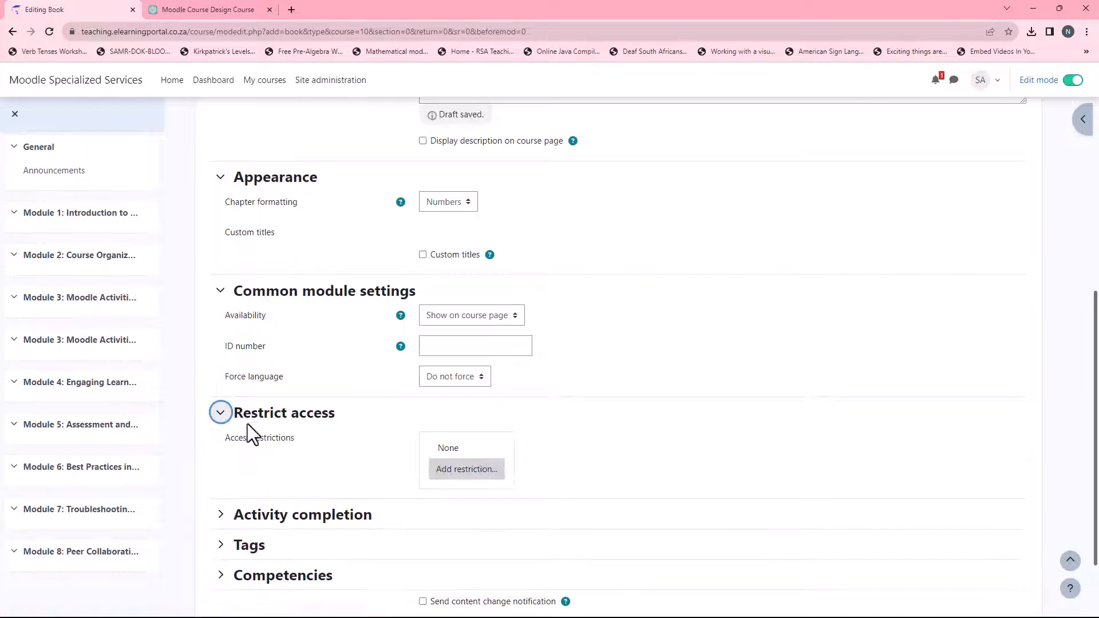
{"action": "left_click", "coordinate": [222, 416]}
Set the book's completion tracking to Show activity as complete when conditions are met, and save and display the book.
{"action": "left_click", "coordinate": [222, 443]}
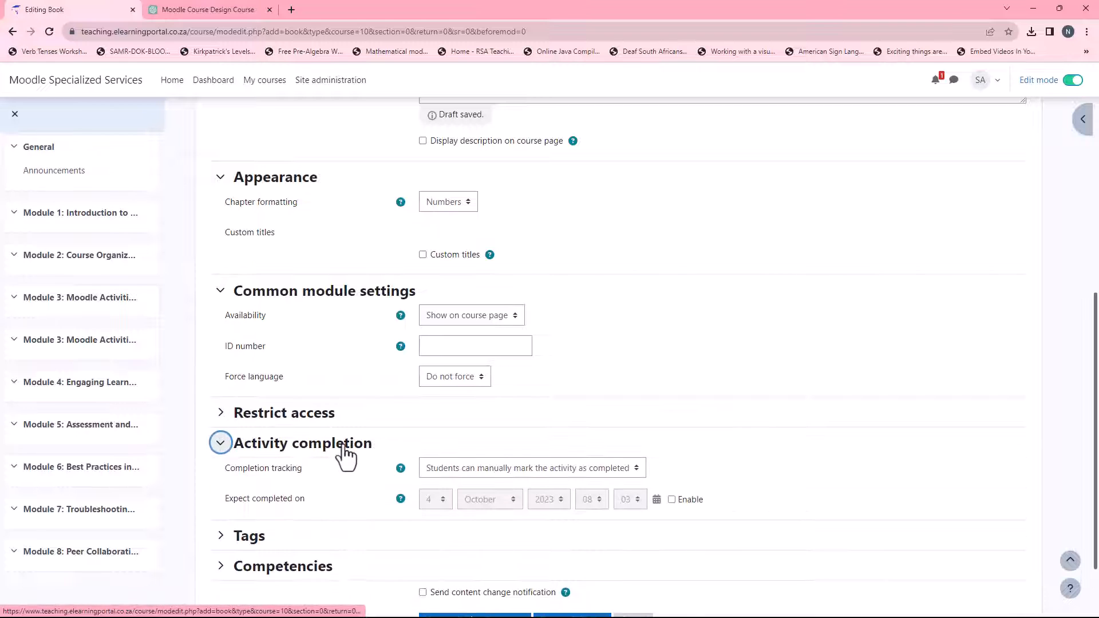
{"action": "scroll", "coordinate": [511, 395], "scroll_direction": "down", "scroll_amount": 2}
{"action": "left_click", "coordinate": [517, 385]}
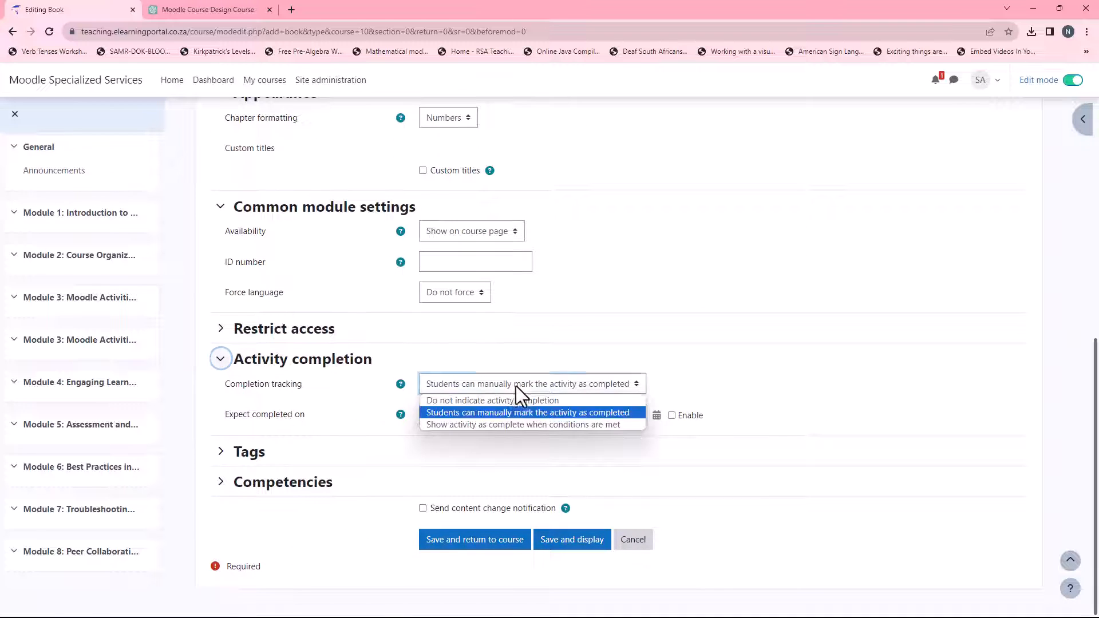
{"action": "left_click", "coordinate": [454, 424]}
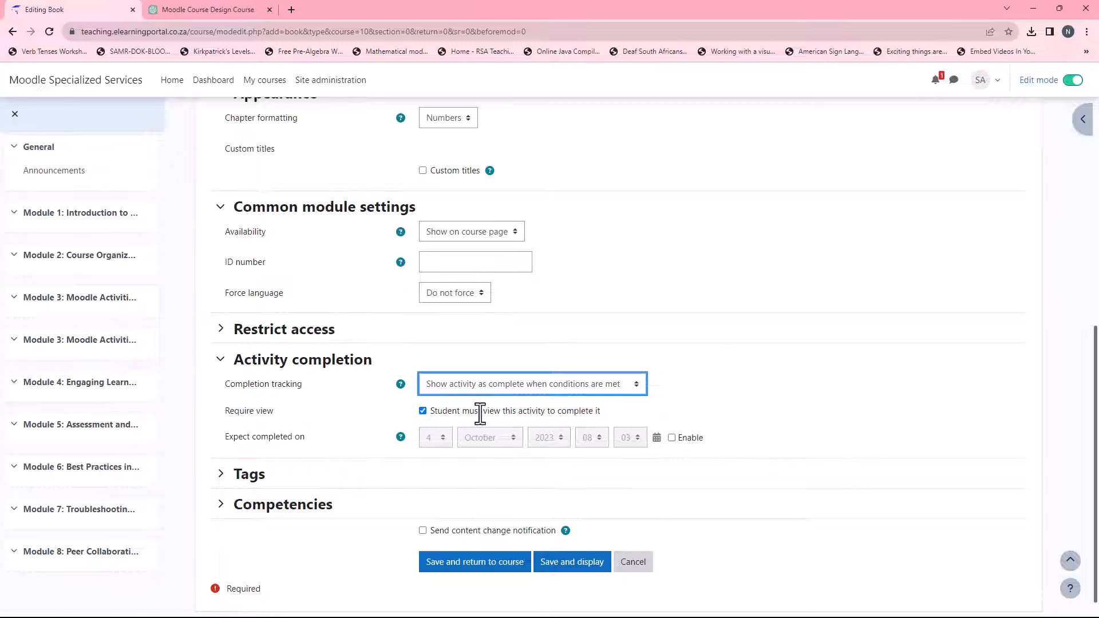
{"action": "left_click", "coordinate": [574, 563]}
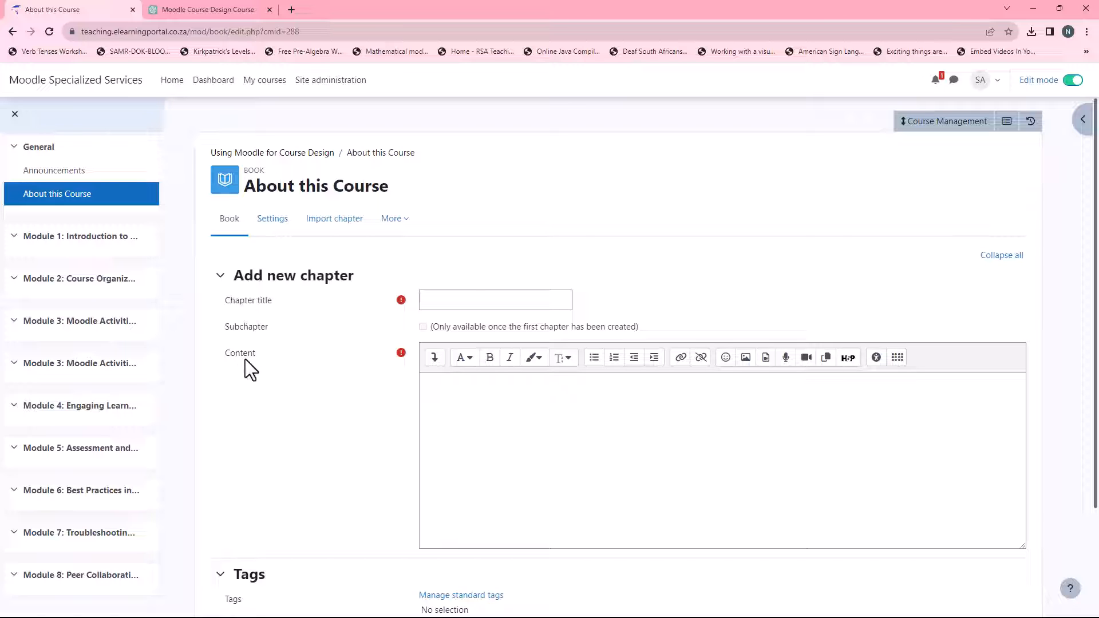
Title the new chapter Course Overview and begin its content with the line Aim, followed by a new line.
{"action": "scroll", "coordinate": [317, 370], "scroll_direction": "down", "scroll_amount": 1}
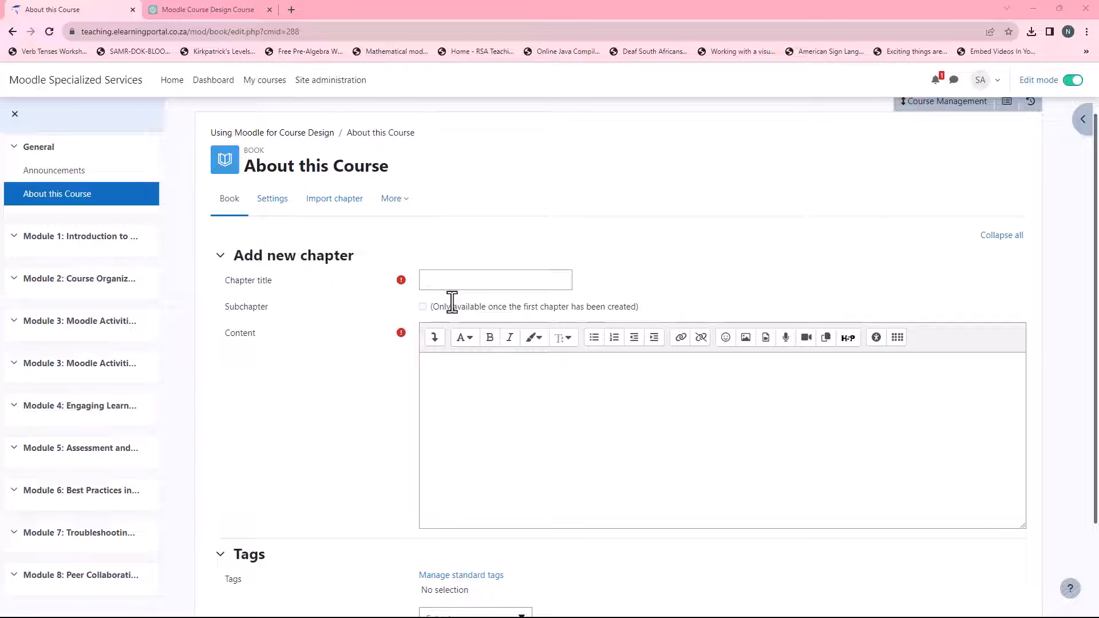
{"action": "left_click", "coordinate": [455, 280]}
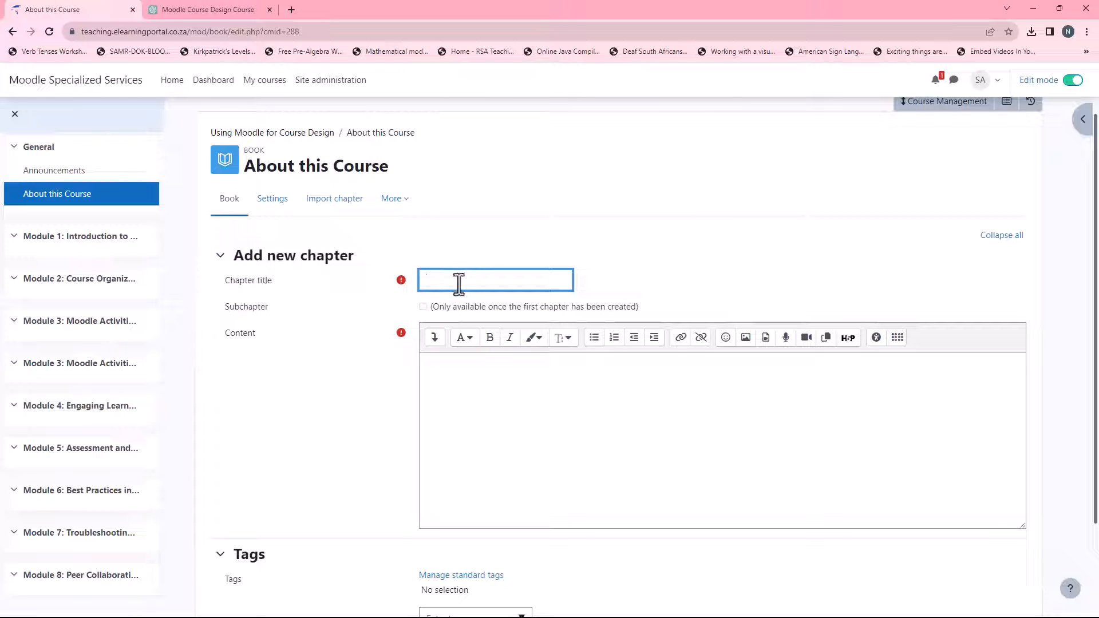
{"action": "type", "text": "Course Overview"}
{"action": "left_click", "coordinate": [441, 378]}
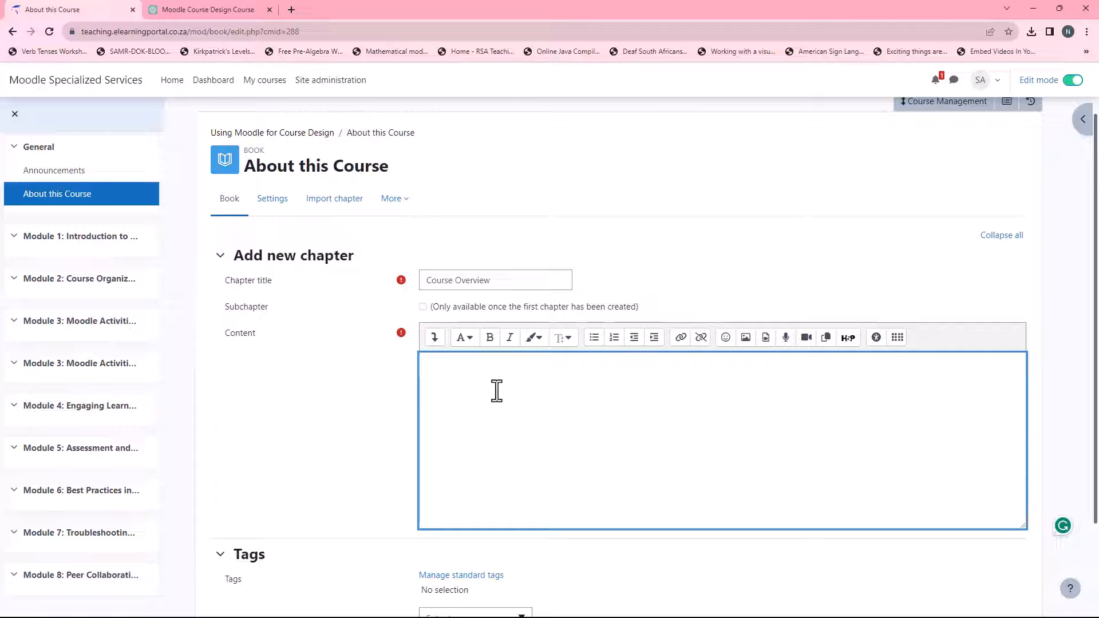
{"action": "type", "text": "Aim"}
{"action": "key", "text": "Return"}
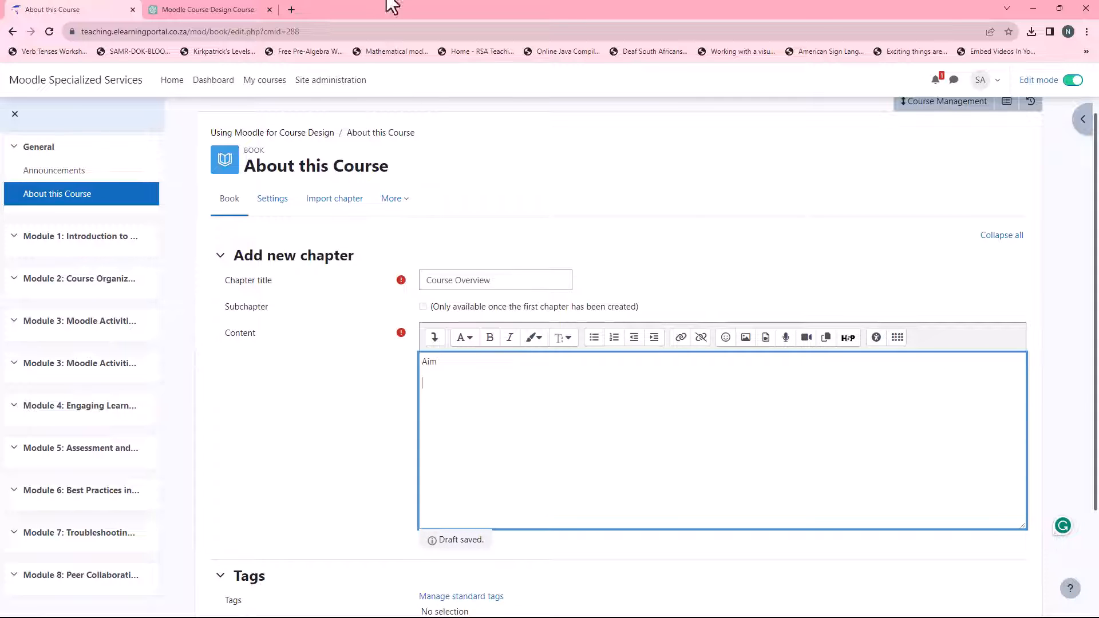
Switch to the ChatGPT course design chat and copy the full answer to "What will be the aim of this course?".
{"action": "left_click", "coordinate": [231, 3]}
{"action": "scroll", "coordinate": [576, 393], "scroll_direction": "down", "scroll_amount": 3}
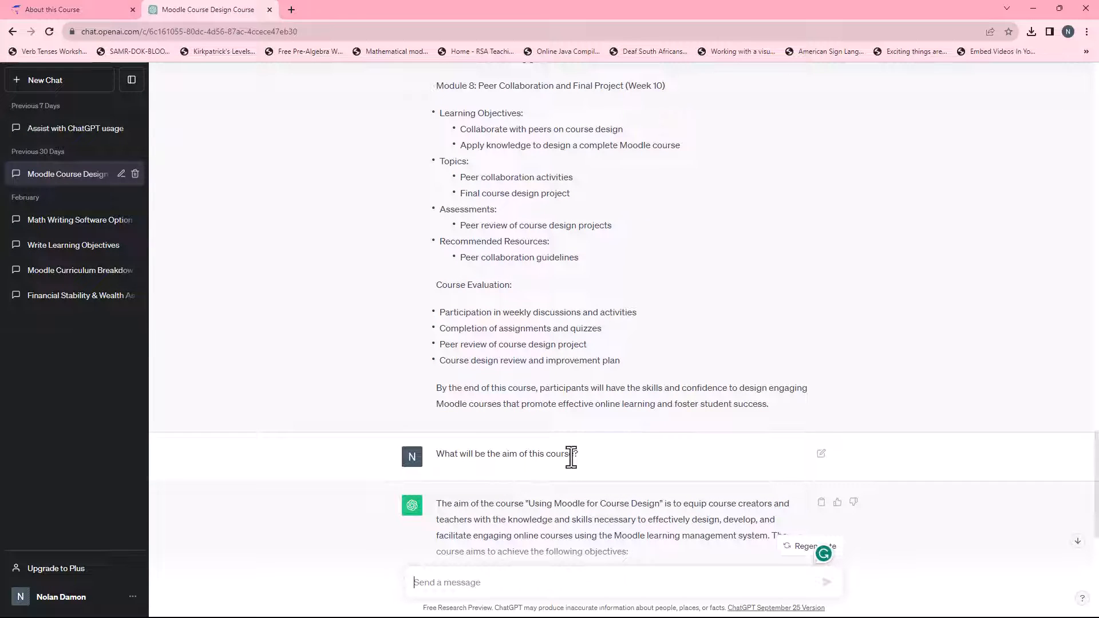
{"action": "scroll", "coordinate": [609, 167], "scroll_direction": "up", "scroll_amount": 2}
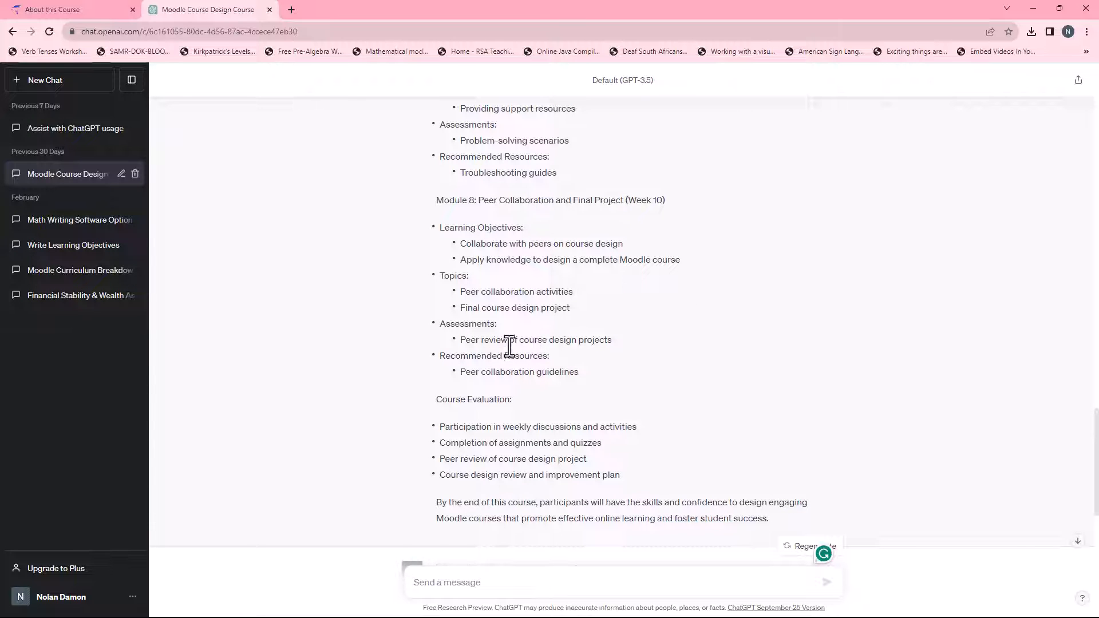
{"action": "scroll", "coordinate": [550, 341], "scroll_direction": "down", "scroll_amount": 5}
{"action": "scroll", "coordinate": [545, 337], "scroll_direction": "down", "scroll_amount": 2}
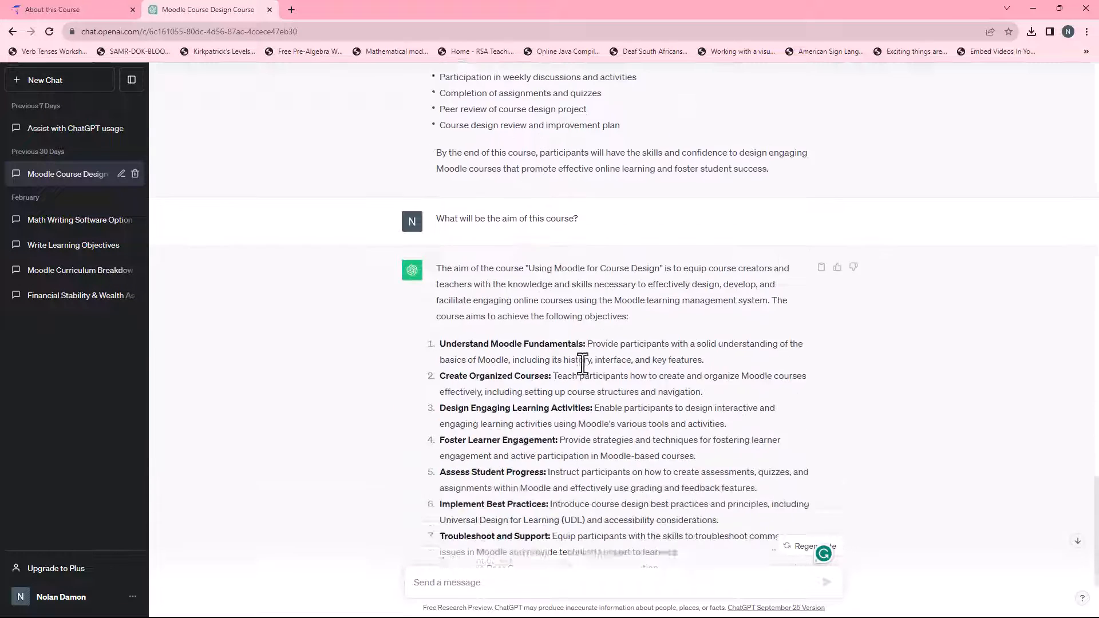
{"action": "scroll", "coordinate": [510, 470], "scroll_direction": "down", "scroll_amount": 1}
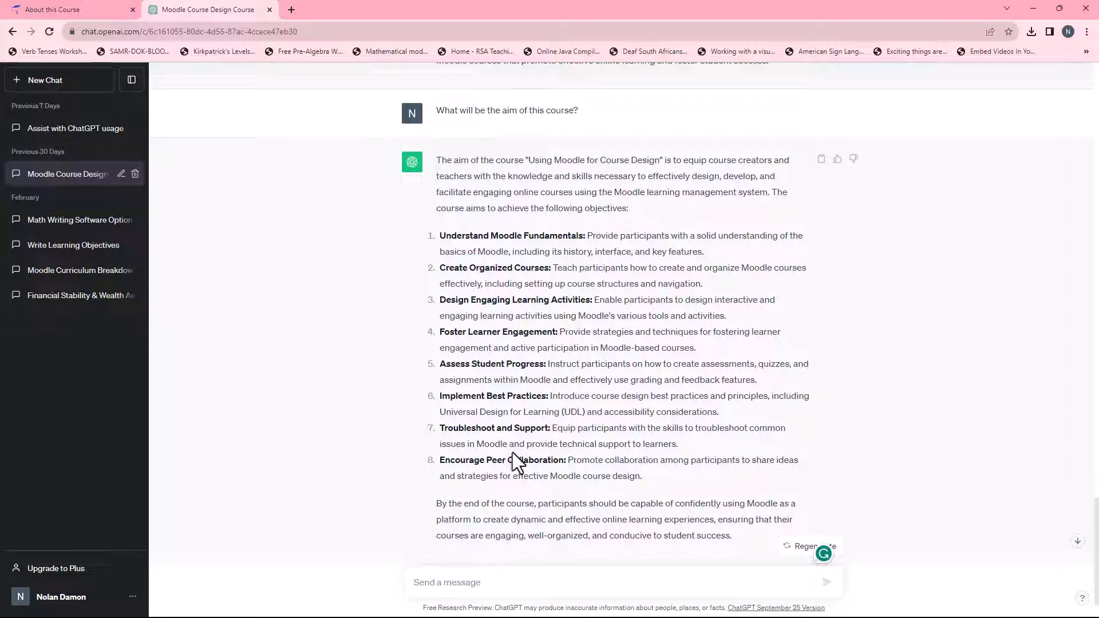
{"action": "left_click_drag", "start_coordinate": [440, 166], "coordinate": [730, 536]}
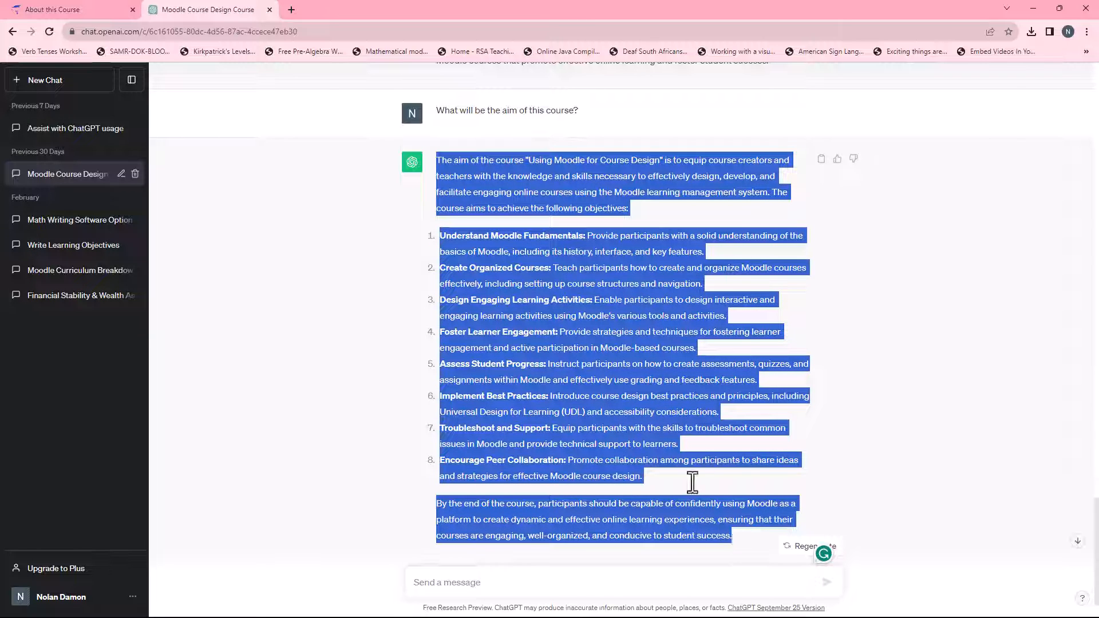
{"action": "right_click", "coordinate": [599, 364]}
{"action": "left_click", "coordinate": [622, 372]}
{"action": "scroll", "coordinate": [551, 249], "scroll_direction": "up", "scroll_amount": 2}
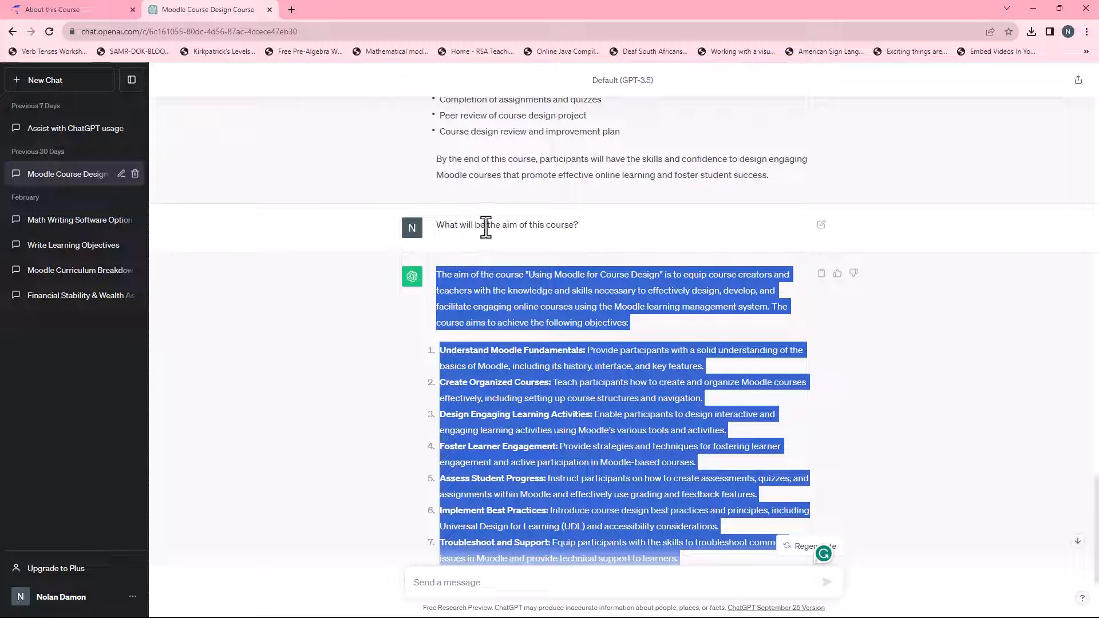
{"action": "scroll", "coordinate": [515, 223], "scroll_direction": "up", "scroll_amount": 4}
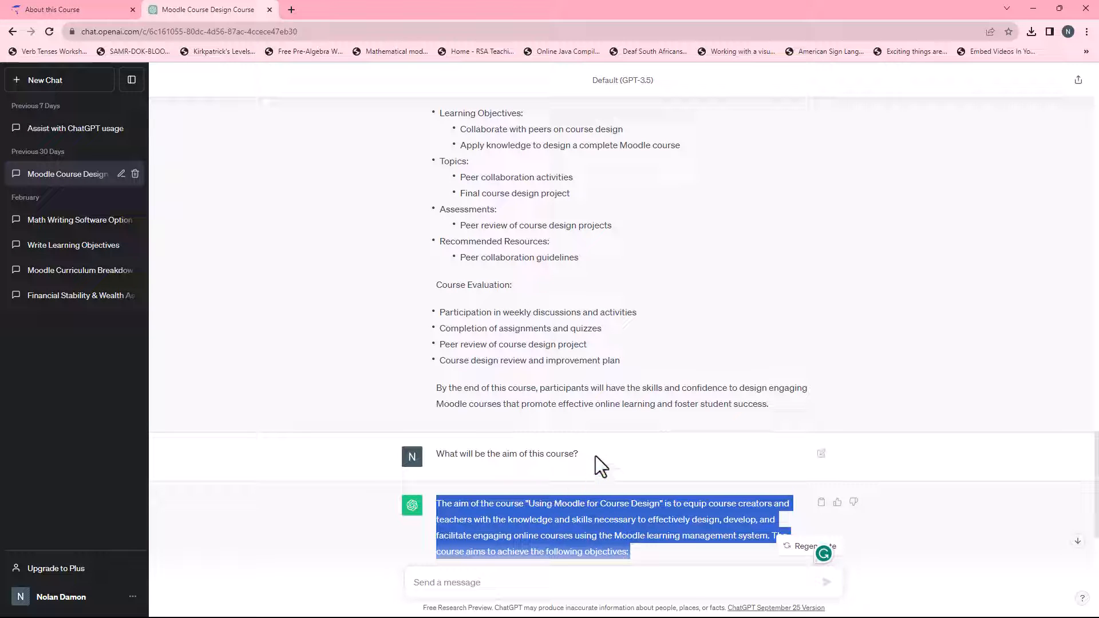
Return to the Moodle book and paste the copied aim text under the Aim line in the chapter content.
{"action": "left_click", "coordinate": [94, 9]}
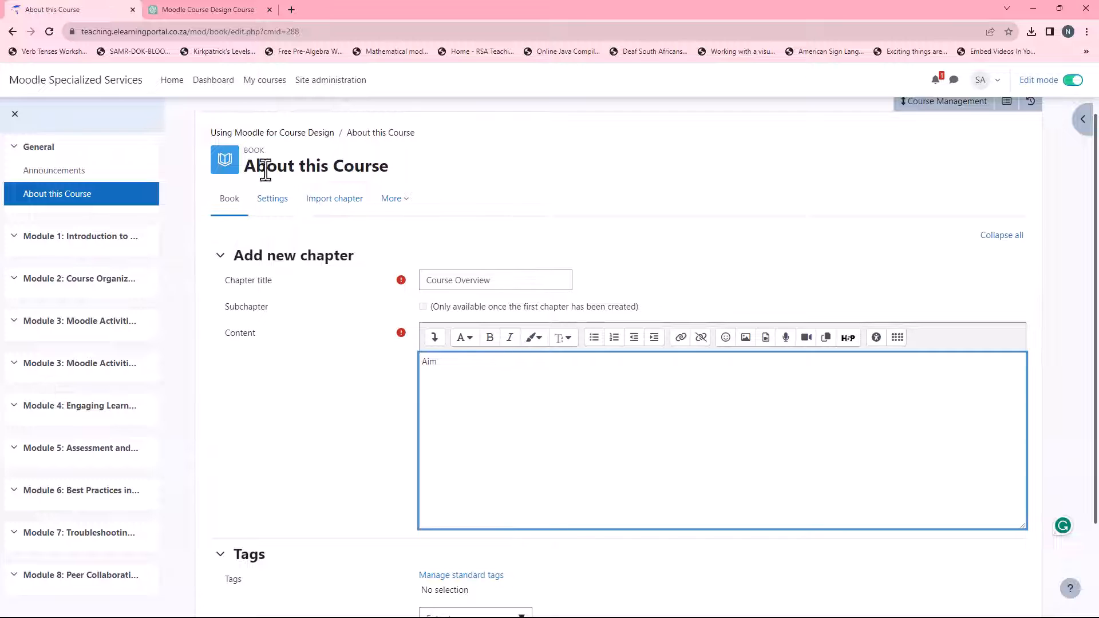
{"action": "right_click", "coordinate": [428, 387]}
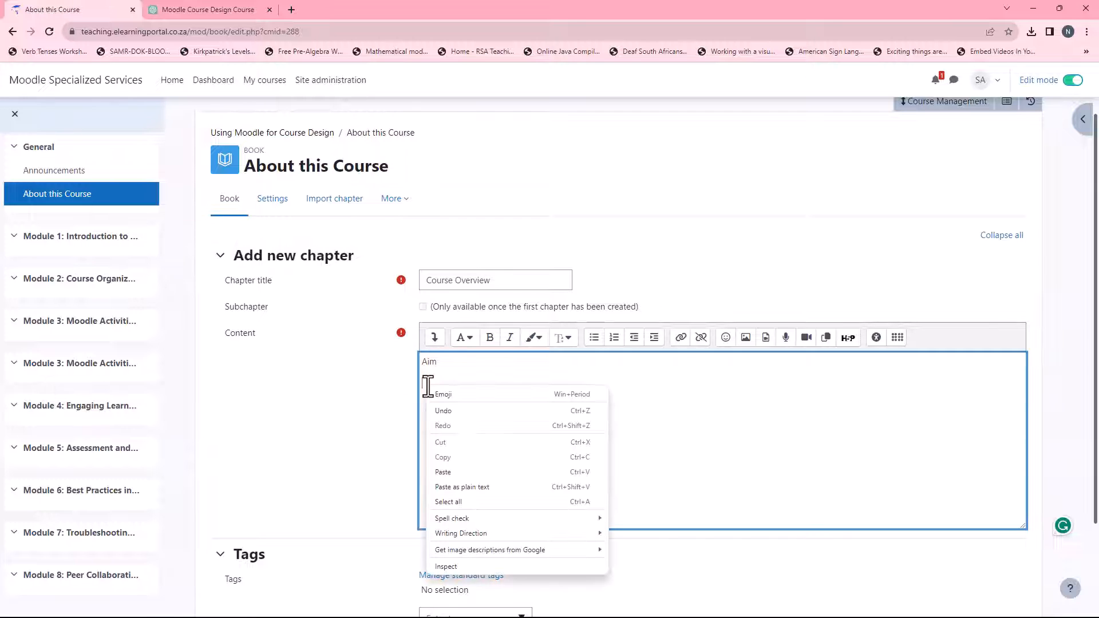
{"action": "left_click", "coordinate": [465, 473]}
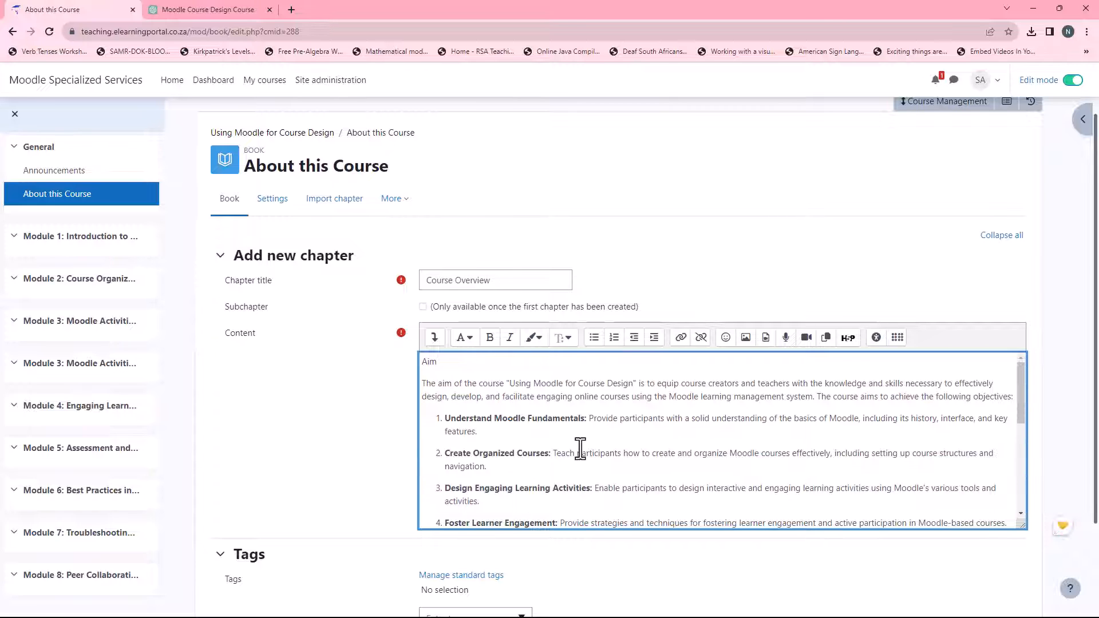
Remove the stray icon buttons pasted at the end of the chapter's aim text.
{"action": "scroll", "coordinate": [581, 447], "scroll_direction": "down", "scroll_amount": 5}
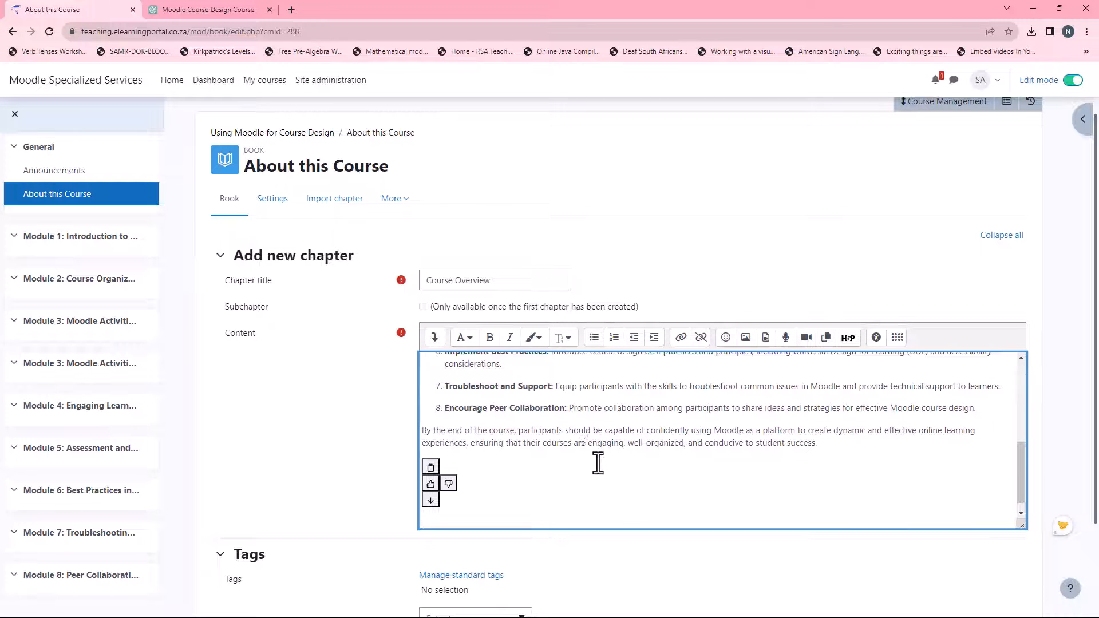
{"action": "key", "text": "ctrl+a"}
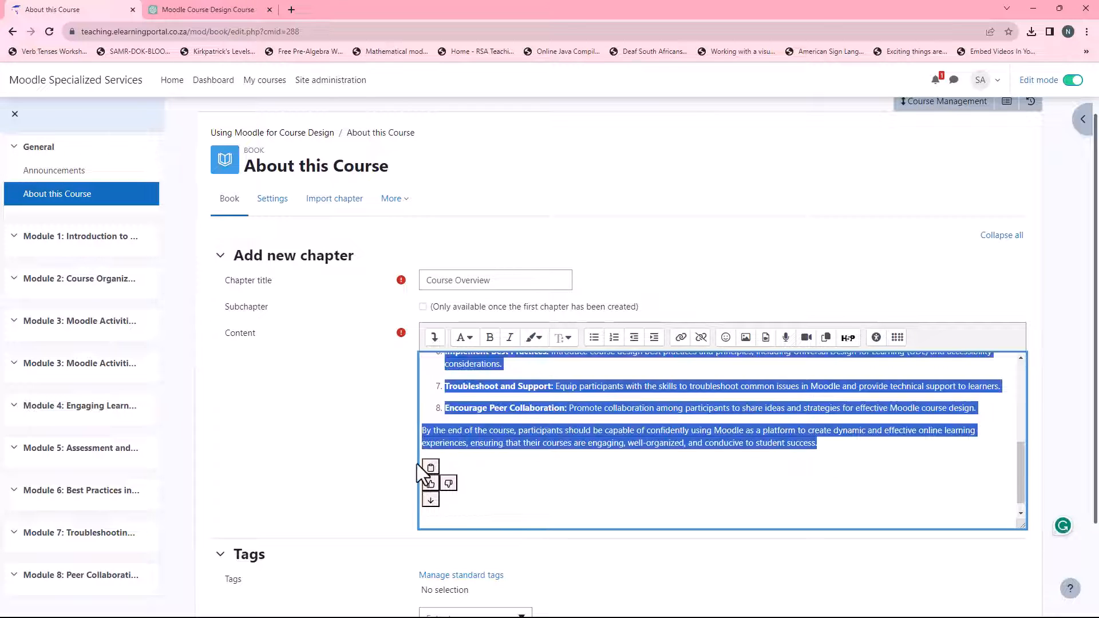
{"action": "left_click", "coordinate": [485, 497]}
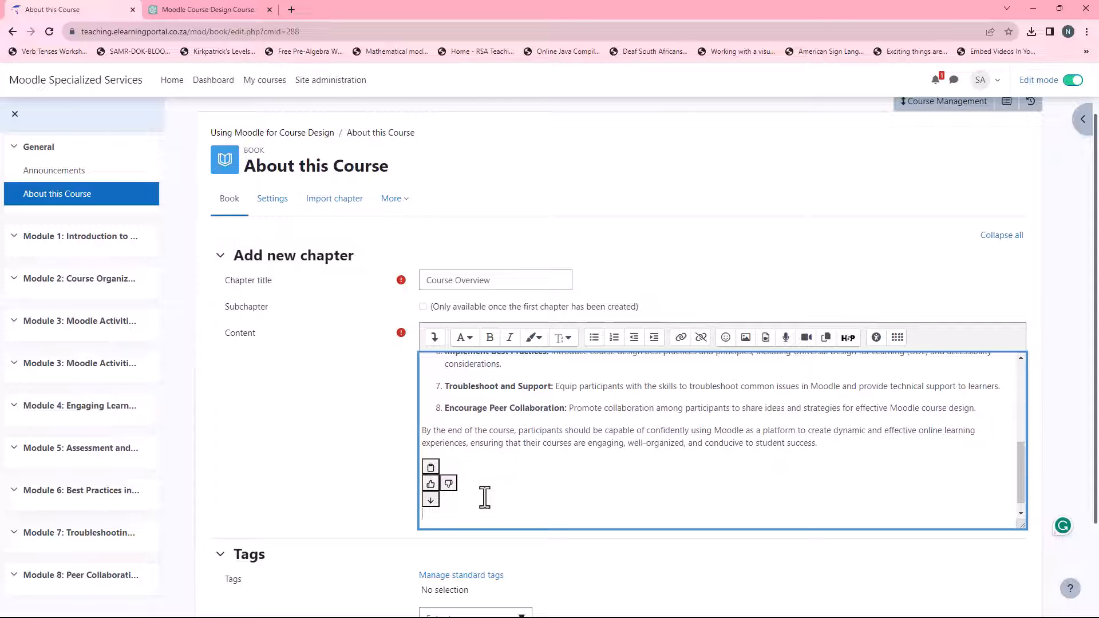
{"action": "key", "text": "BackSpace"}
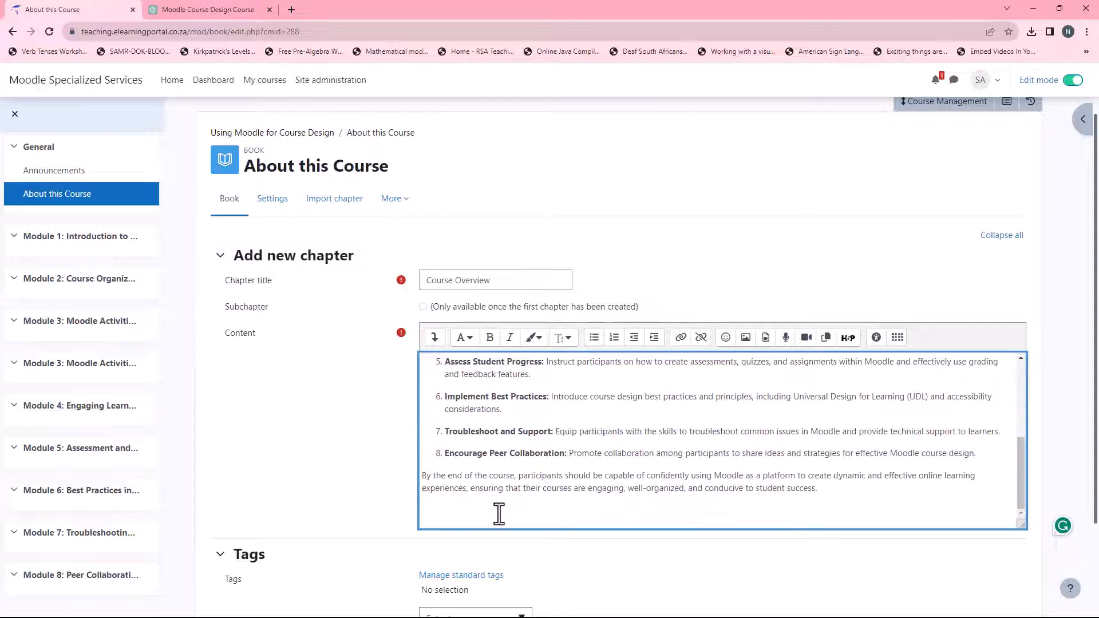
Below the aim text, add the line Prerequisites followed by "Before starting this it is expected you will already teach with Moodle.".
{"action": "key", "text": "Return"}
{"action": "key", "text": "Return"}
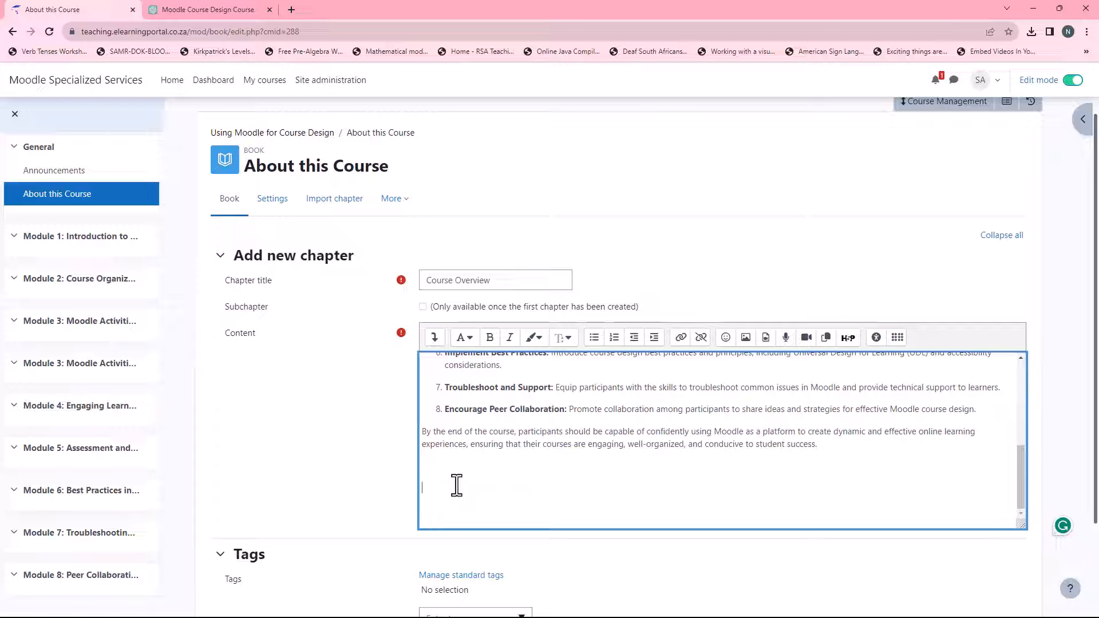
{"action": "type", "text": "Prerequisites"}
{"action": "key", "text": "Return"}
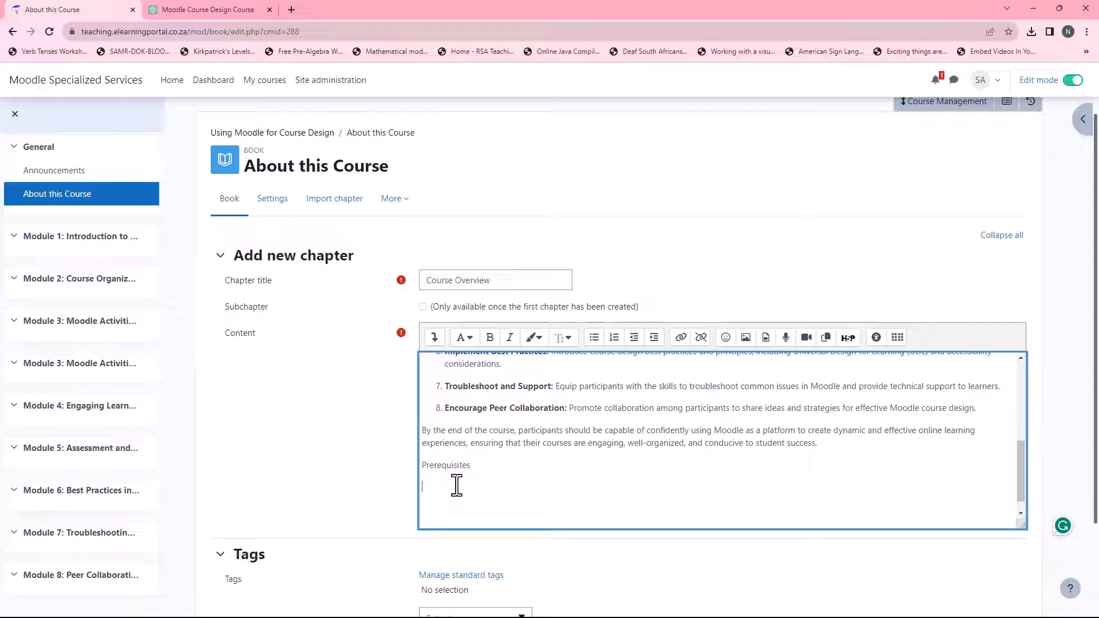
{"action": "type", "text": "Before starting this it is"}
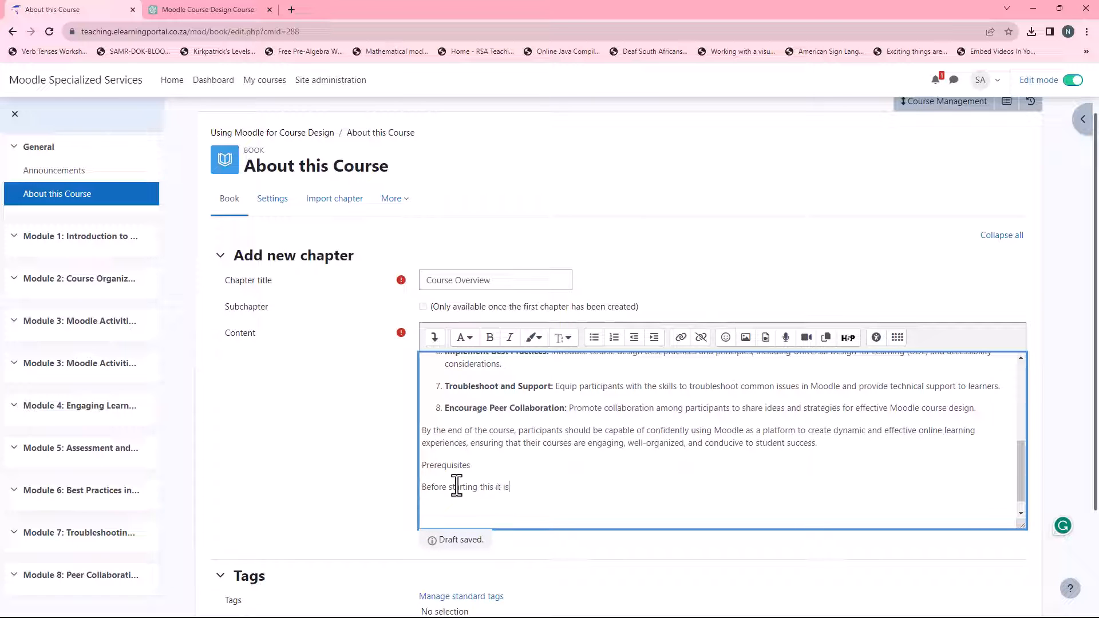
{"action": "type", "text": " expected"}
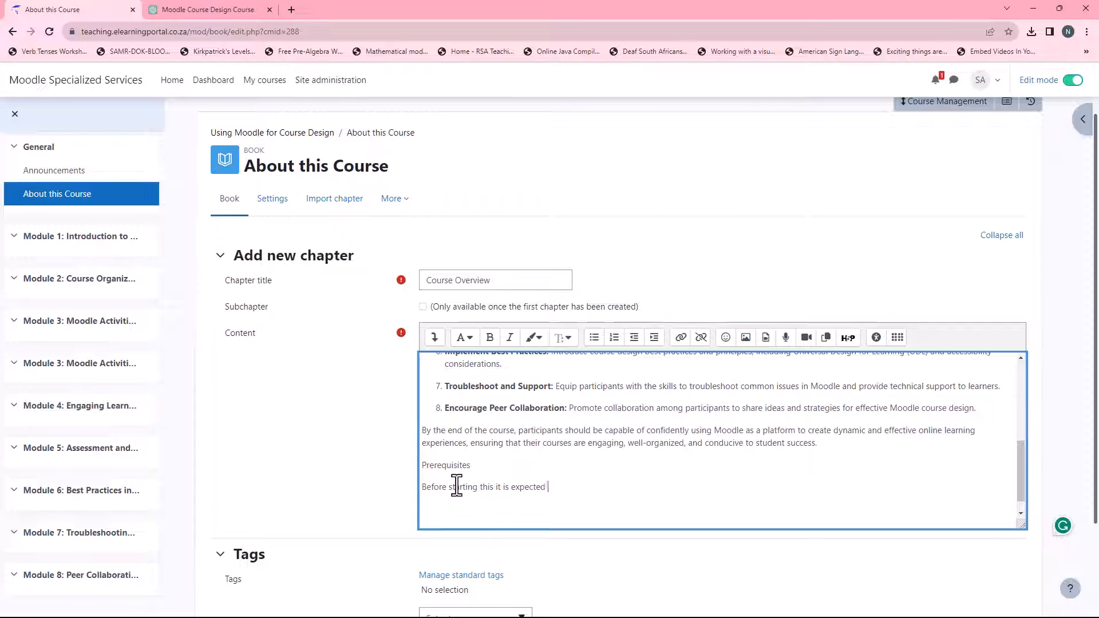
{"action": "type", "text": "will already teach with Moodle."}
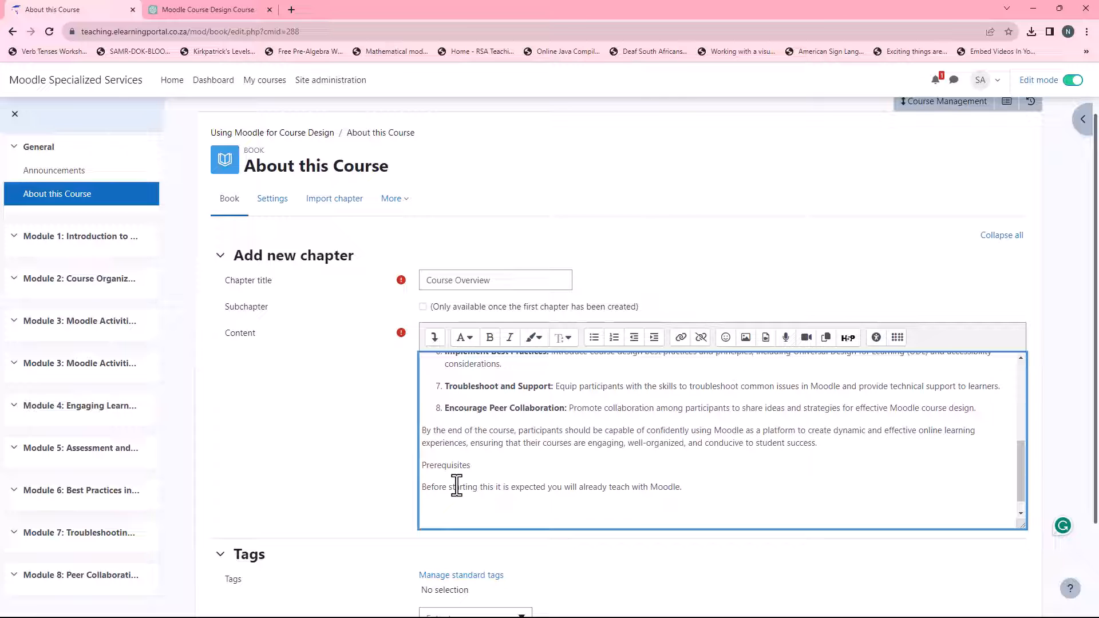
Add the line Format followed by "This is a self-paced course. You are encouraged to participate in the discussion forums.".
{"action": "key", "text": "Return"}
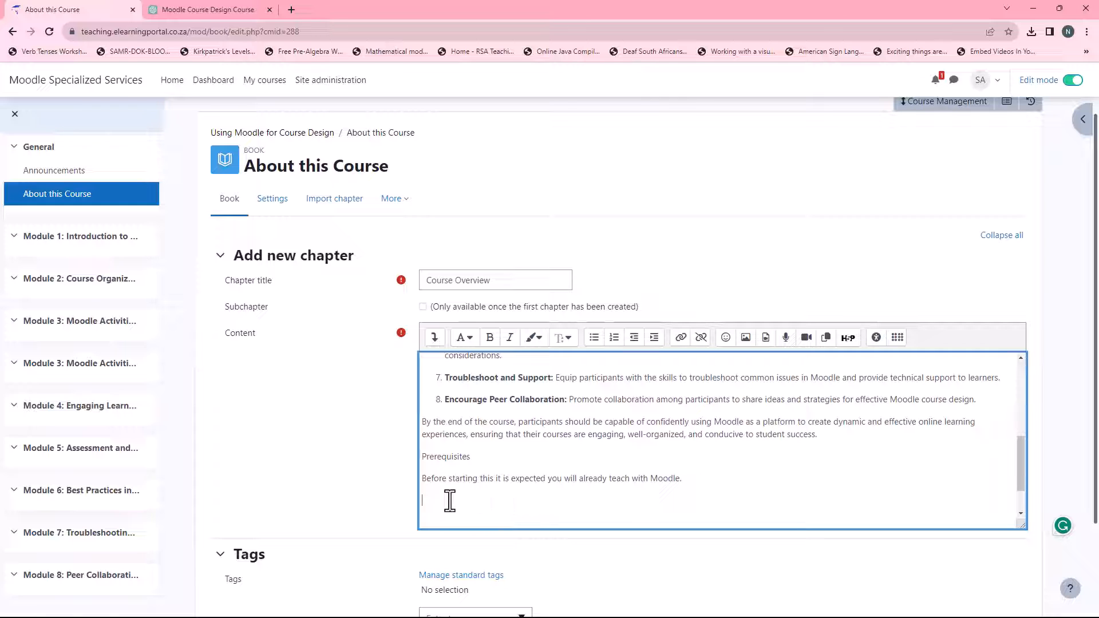
{"action": "type", "text": "Format"}
{"action": "scroll", "coordinate": [518, 471], "scroll_direction": "down", "scroll_amount": 1}
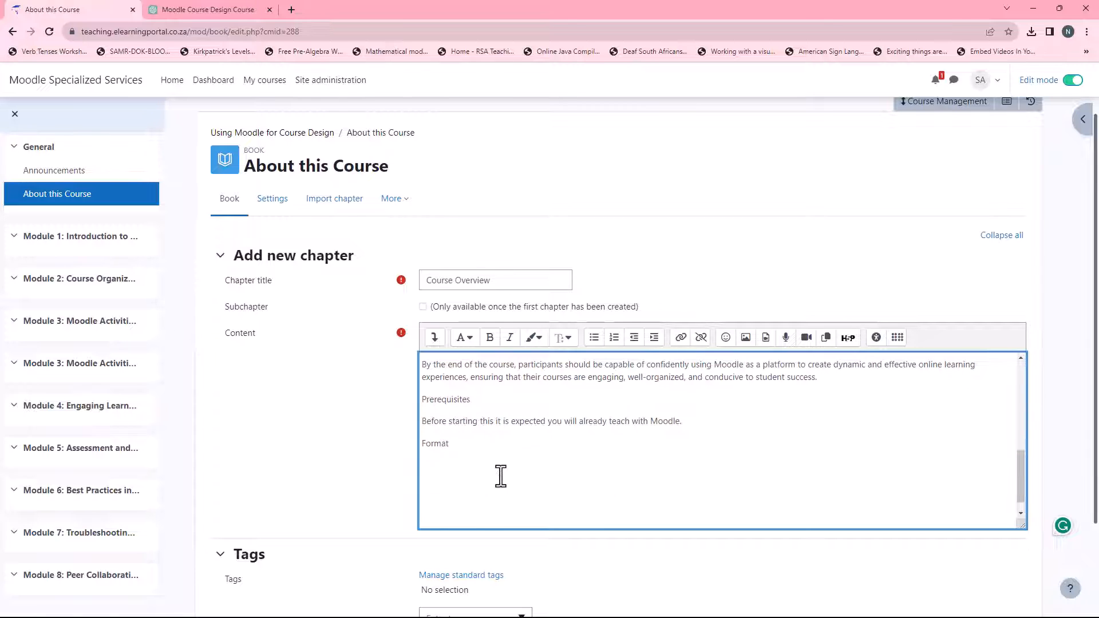
{"action": "key", "text": "Return"}
{"action": "type", "text": "This is a self-paced"}
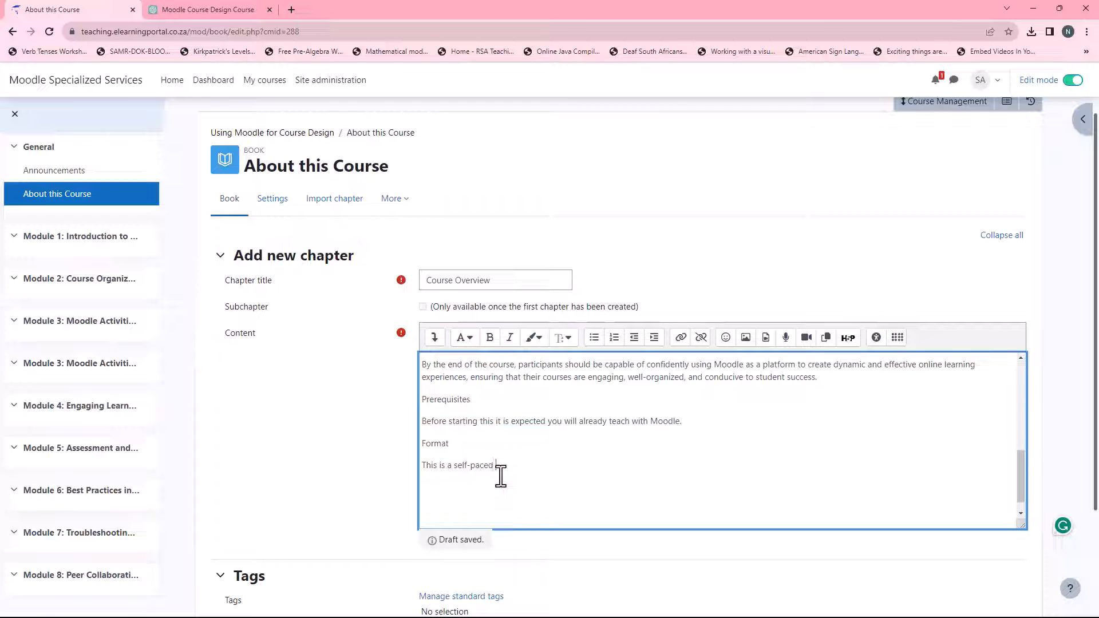
{"action": "type", "text": " course."}
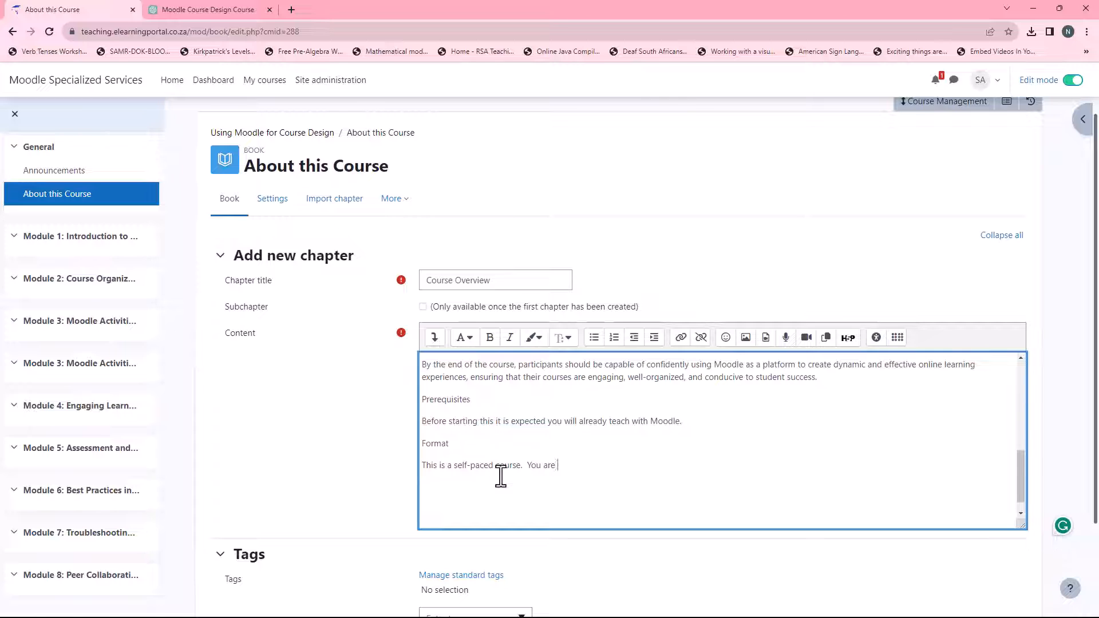
{"action": "type", "text": "You are encouraged to participate in the disc"}
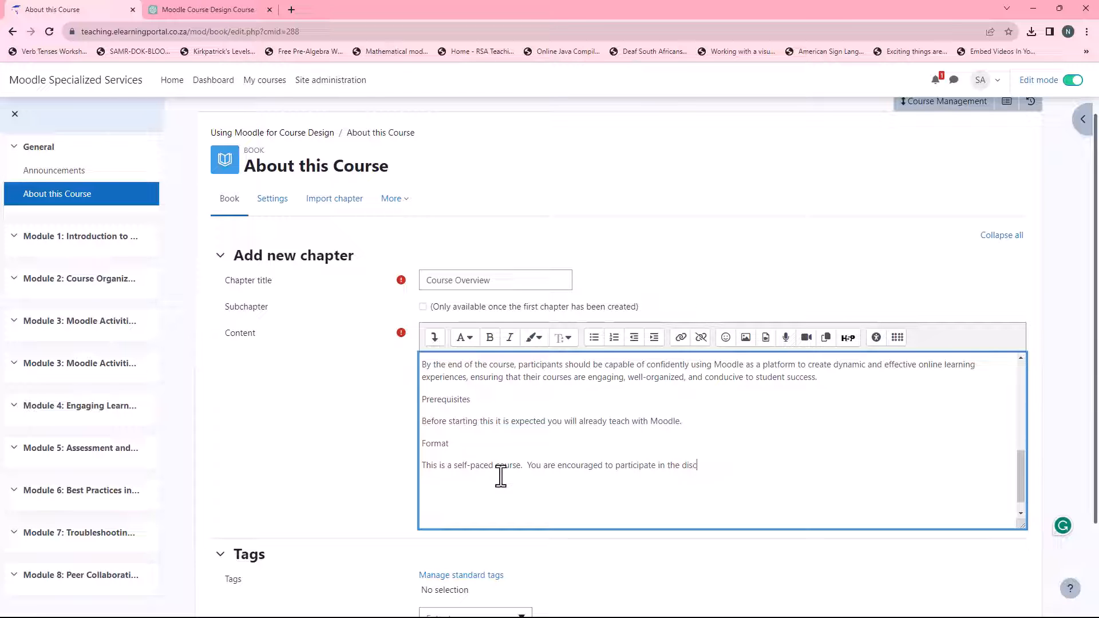
{"action": "type", "text": "ussion form"}
Add a Course Duration line to the chapter content, and look up the duration in the ChatGPT course outline.
{"action": "key", "text": "Return"}
{"action": "type", "text": "Course Duration"}
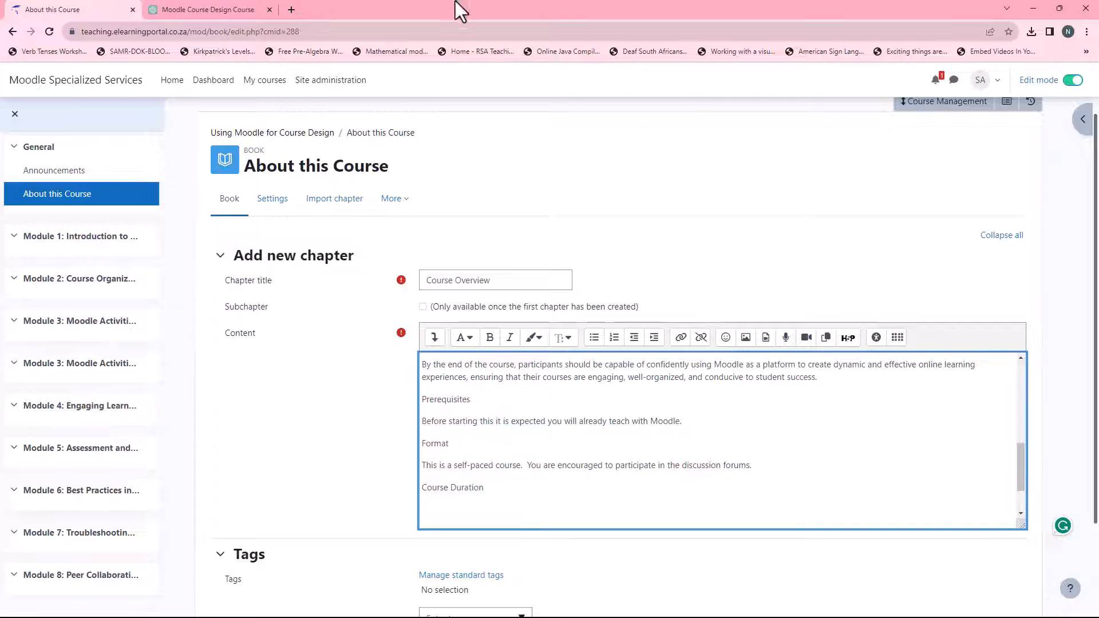
{"action": "left_click", "coordinate": [226, 6]}
{"action": "scroll", "coordinate": [484, 269], "scroll_direction": "up", "scroll_amount": 20}
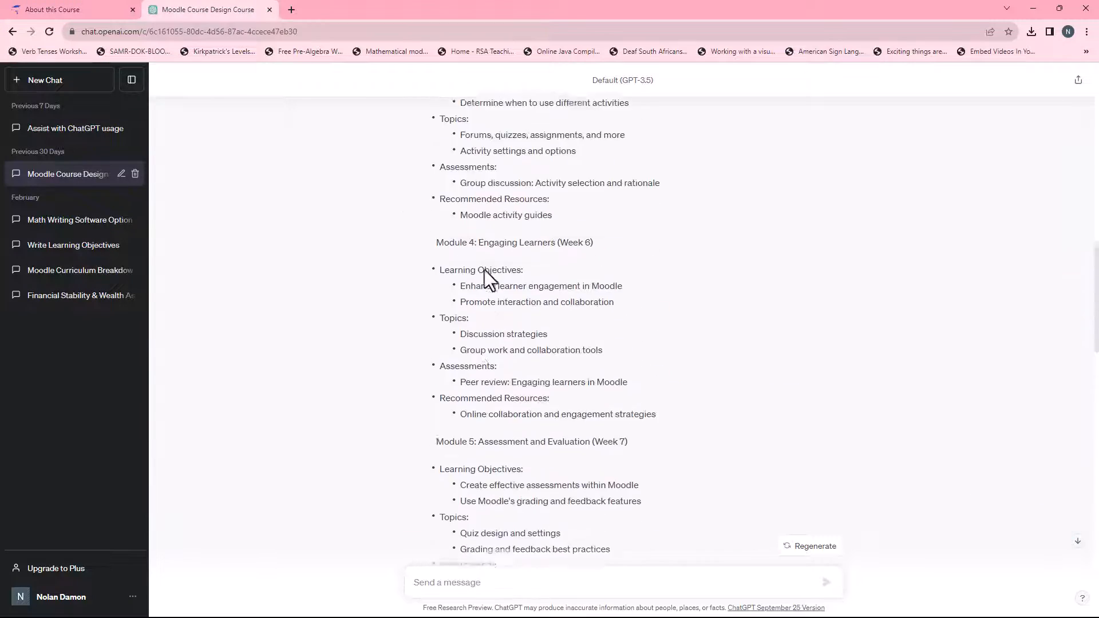
{"action": "scroll", "coordinate": [485, 269], "scroll_direction": "up", "scroll_amount": 5}
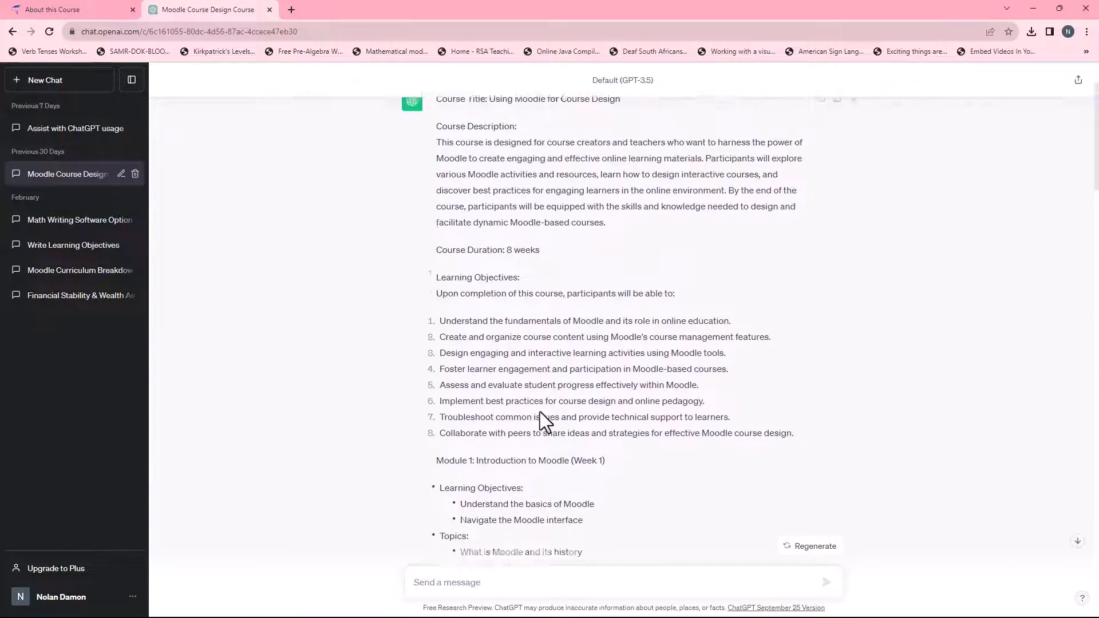
Back in the Moodle chapter, enter "The estimated learning time to complete this course is 8 weeks" under Course Duration.
{"action": "left_click", "coordinate": [74, 9]}
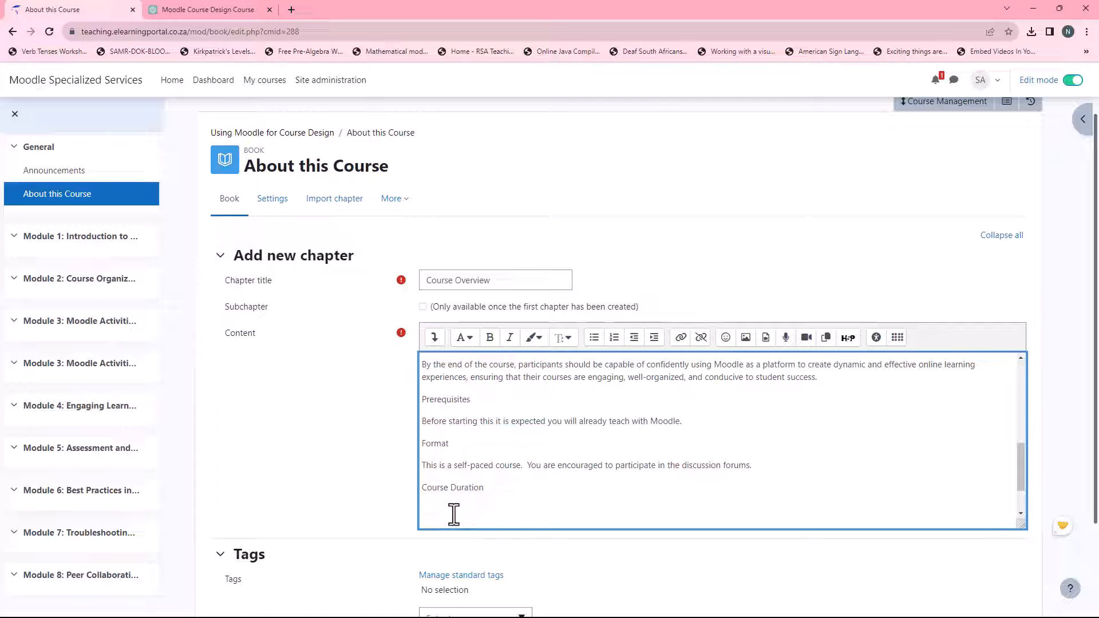
{"action": "type", "text": "The estimated learning time to complet"}
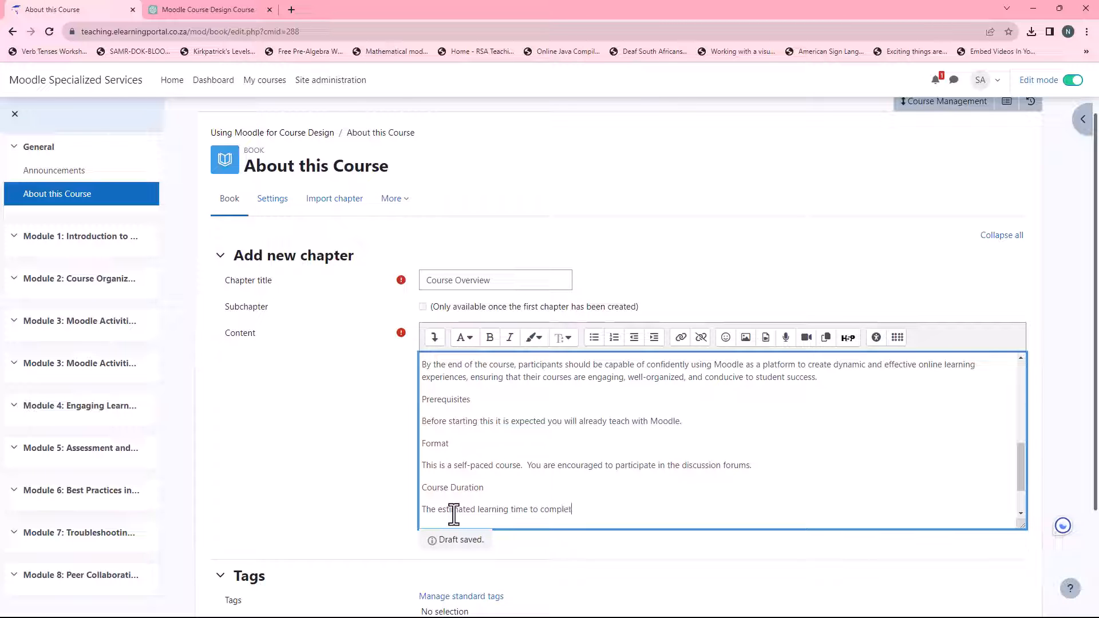
{"action": "type", "text": "e this co"}
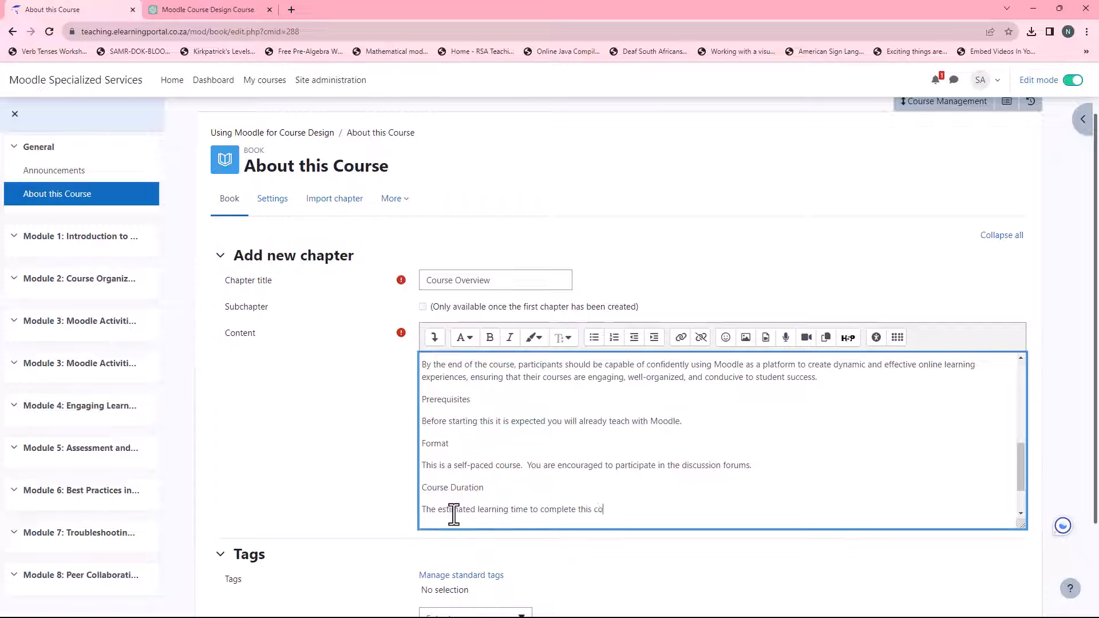
{"action": "type", "text": "urse is 8 weeks"}
Format the Aim heading at the start of the chapter content with x-large font size and dark blue colour.
{"action": "scroll", "coordinate": [453, 492], "scroll_direction": "up", "scroll_amount": 10}
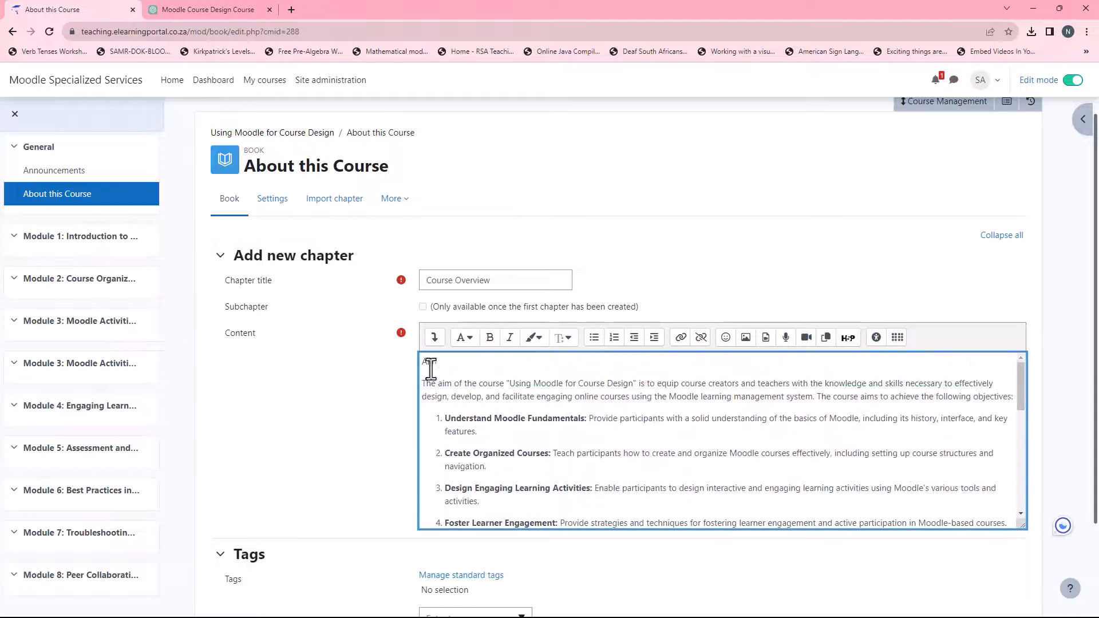
{"action": "double_click", "coordinate": [437, 362]}
{"action": "left_click", "coordinate": [566, 340]}
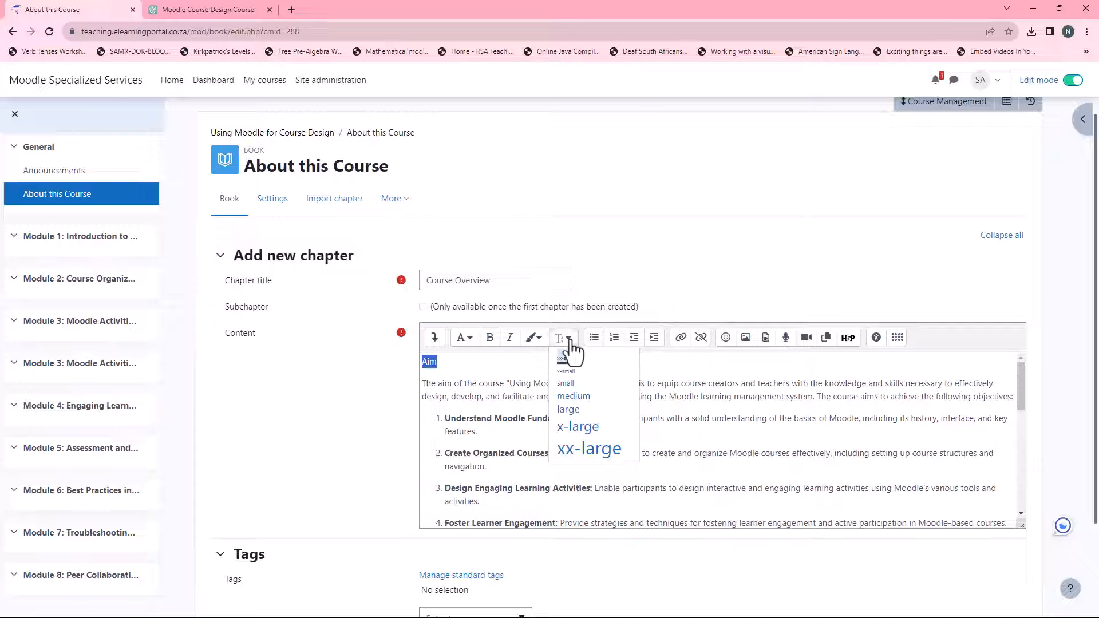
{"action": "left_click", "coordinate": [578, 428]}
{"action": "left_click", "coordinate": [534, 341]}
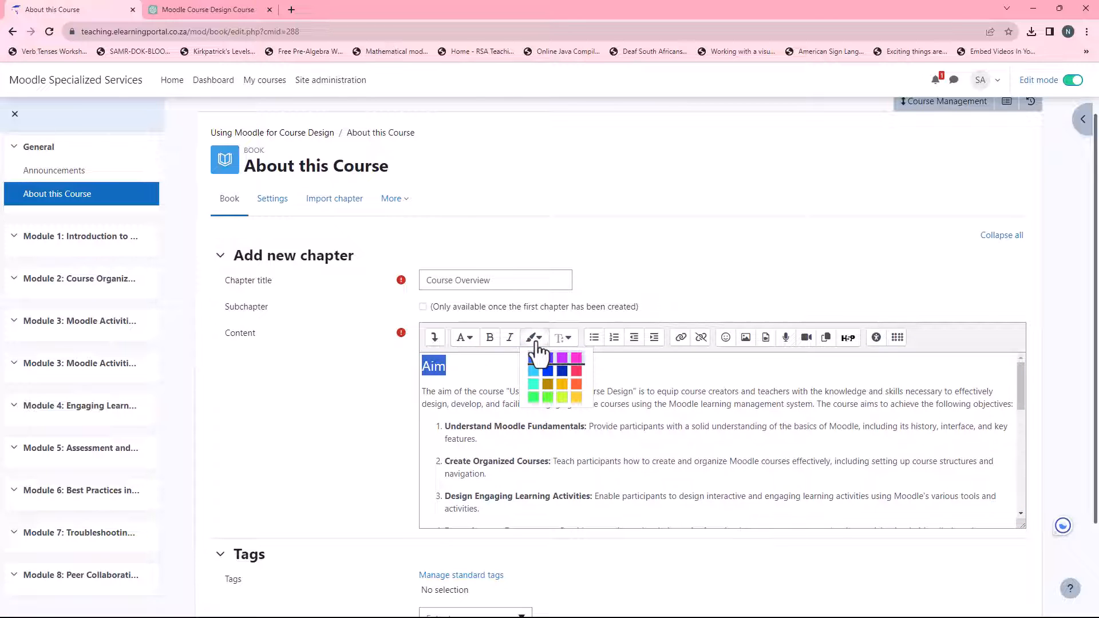
{"action": "left_click", "coordinate": [562, 370]}
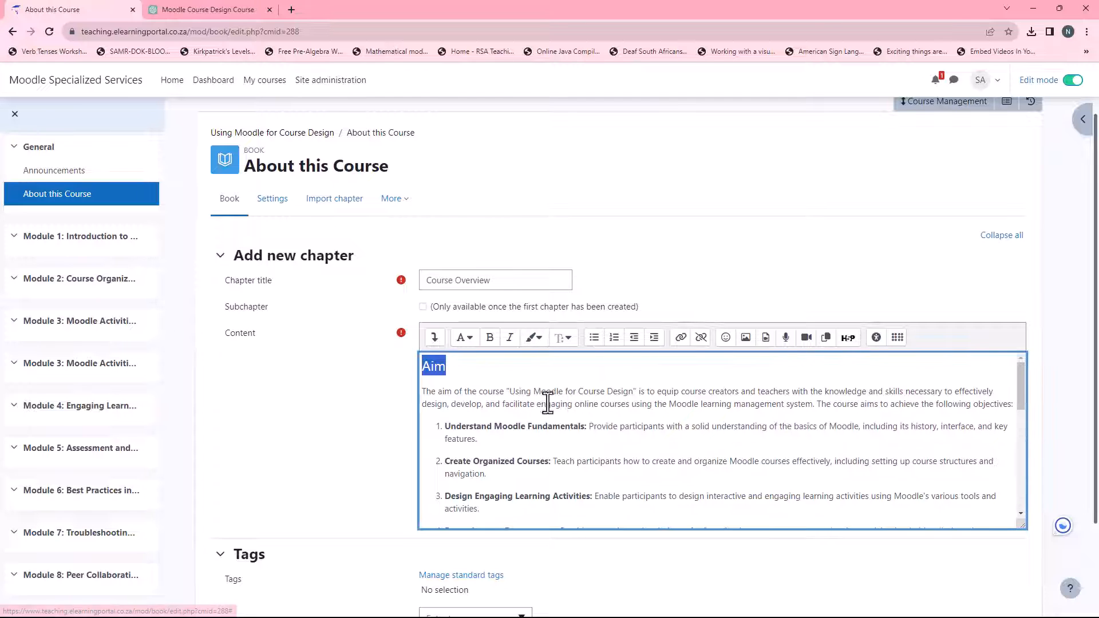
{"action": "left_click", "coordinate": [532, 404]}
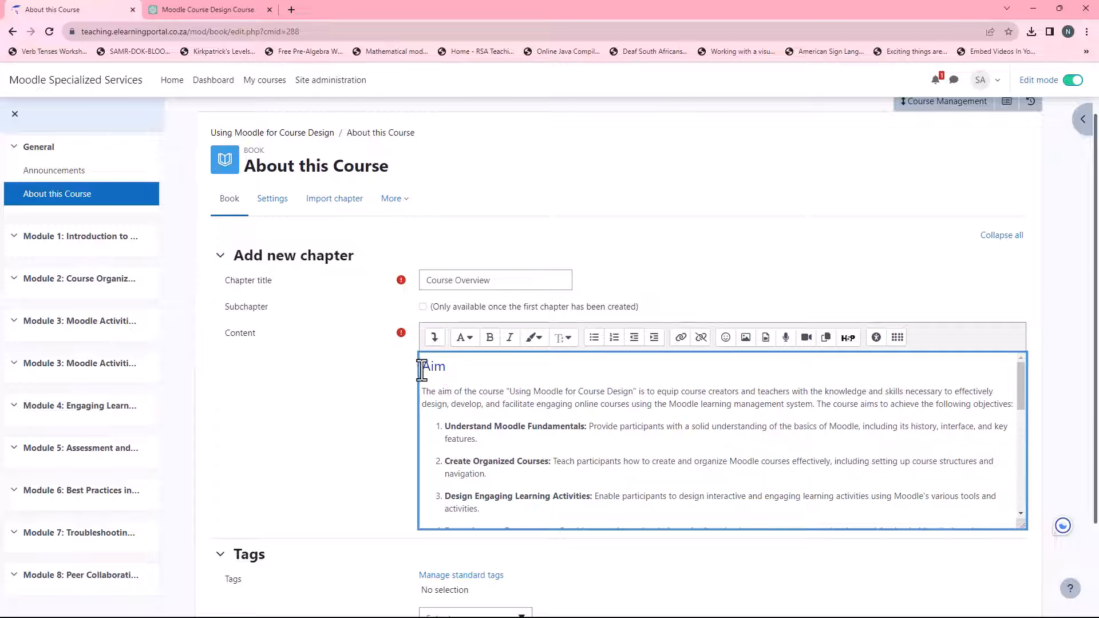
Format the Prerequisites heading in the chapter content with x-large font size and dark blue colour.
{"action": "scroll", "coordinate": [455, 440], "scroll_direction": "down", "scroll_amount": 3}
{"action": "scroll", "coordinate": [461, 441], "scroll_direction": "down", "scroll_amount": 3}
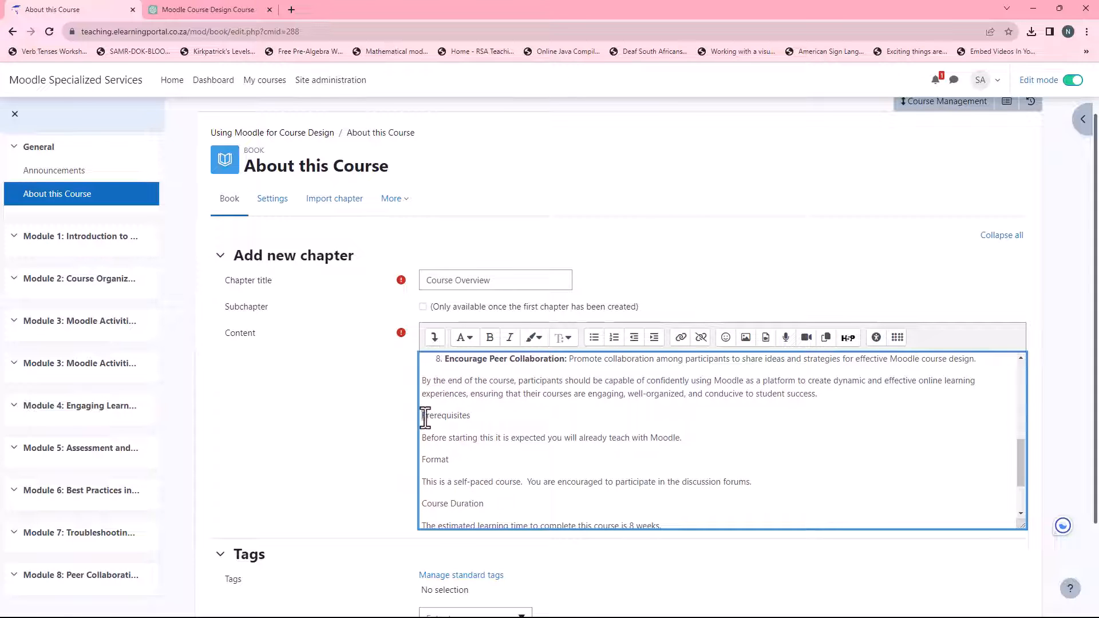
{"action": "left_click_drag", "start_coordinate": [424, 416], "coordinate": [485, 418]}
{"action": "left_click", "coordinate": [567, 338]}
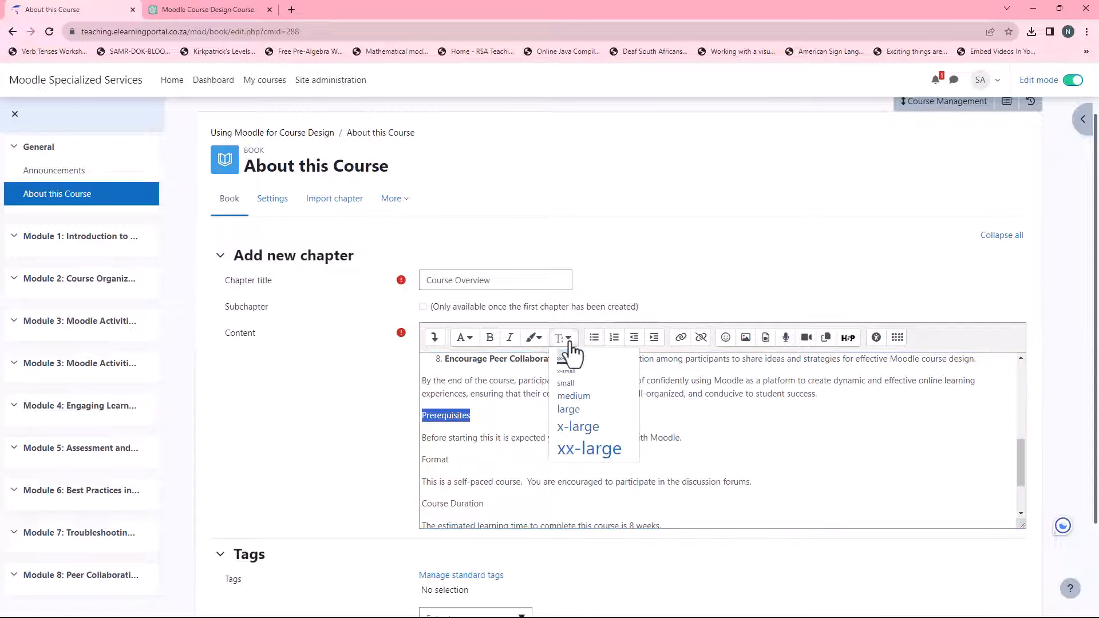
{"action": "left_click", "coordinate": [574, 427]}
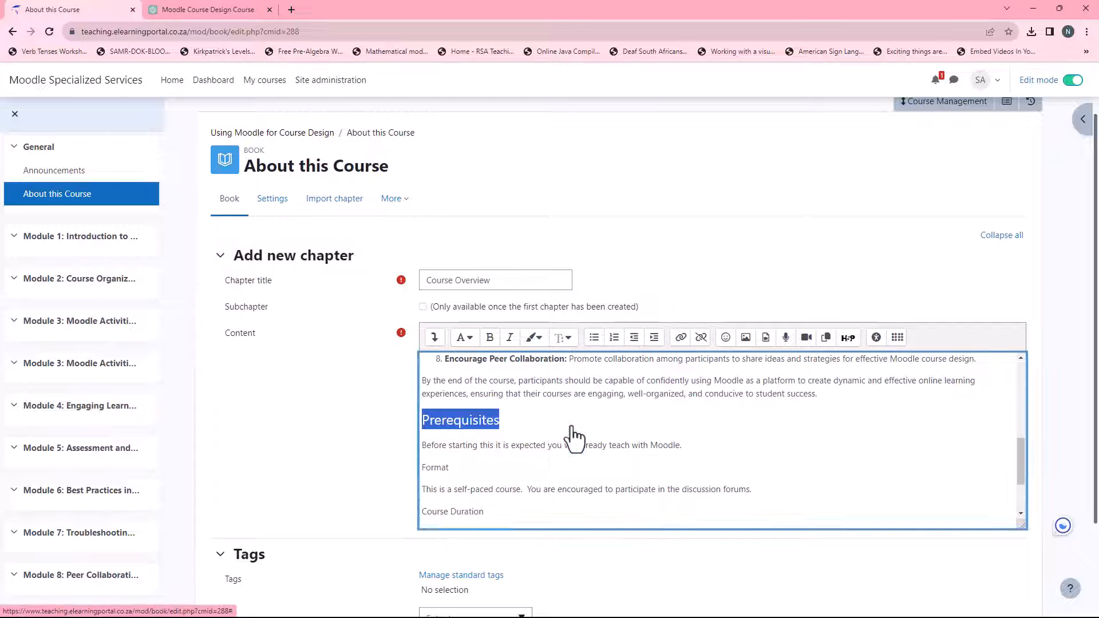
{"action": "left_click", "coordinate": [536, 337]}
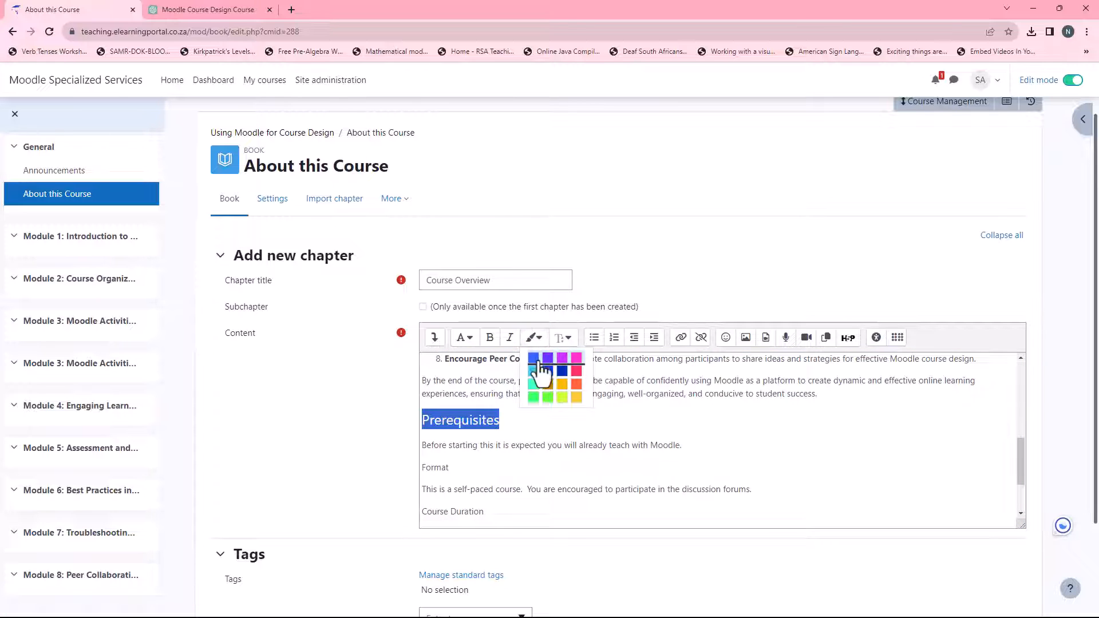
{"action": "left_click", "coordinate": [562, 372]}
Format the Format heading in the chapter content with x-large font size and dark blue colour.
{"action": "scroll", "coordinate": [493, 464], "scroll_direction": "down", "scroll_amount": 3}
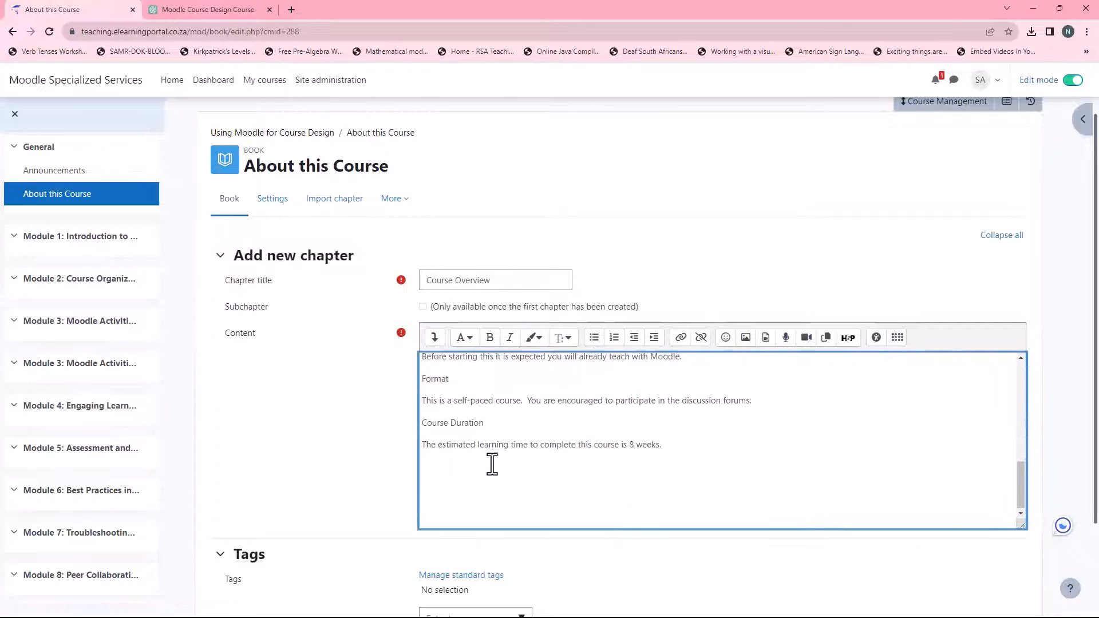
{"action": "left_click_drag", "start_coordinate": [422, 379], "coordinate": [451, 378]}
{"action": "left_click", "coordinate": [562, 338]}
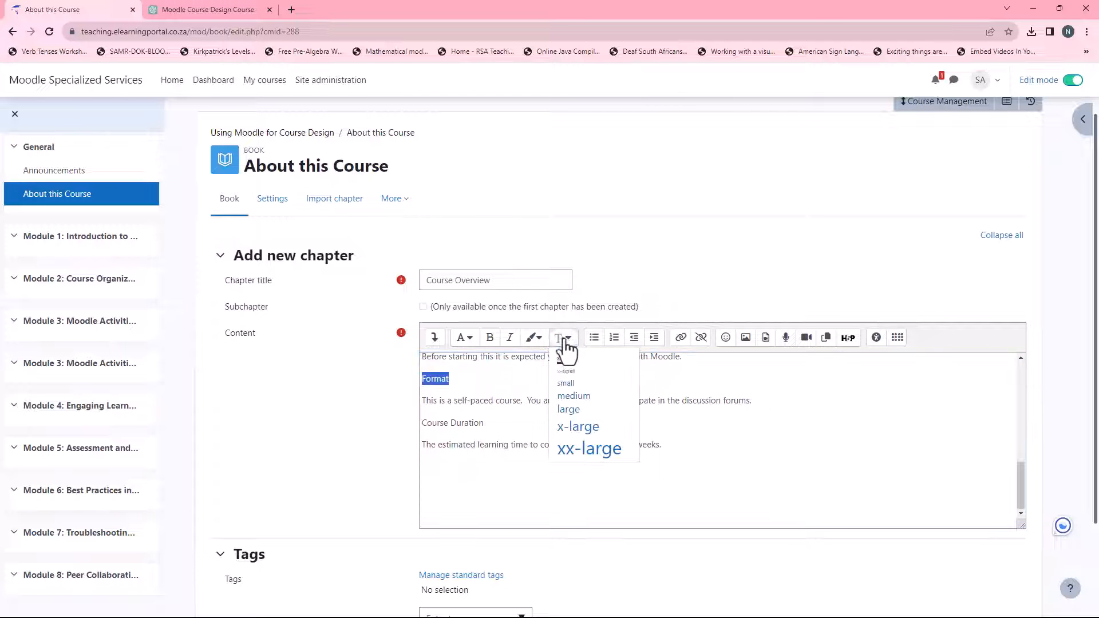
{"action": "left_click", "coordinate": [571, 429]}
{"action": "left_click", "coordinate": [533, 338]}
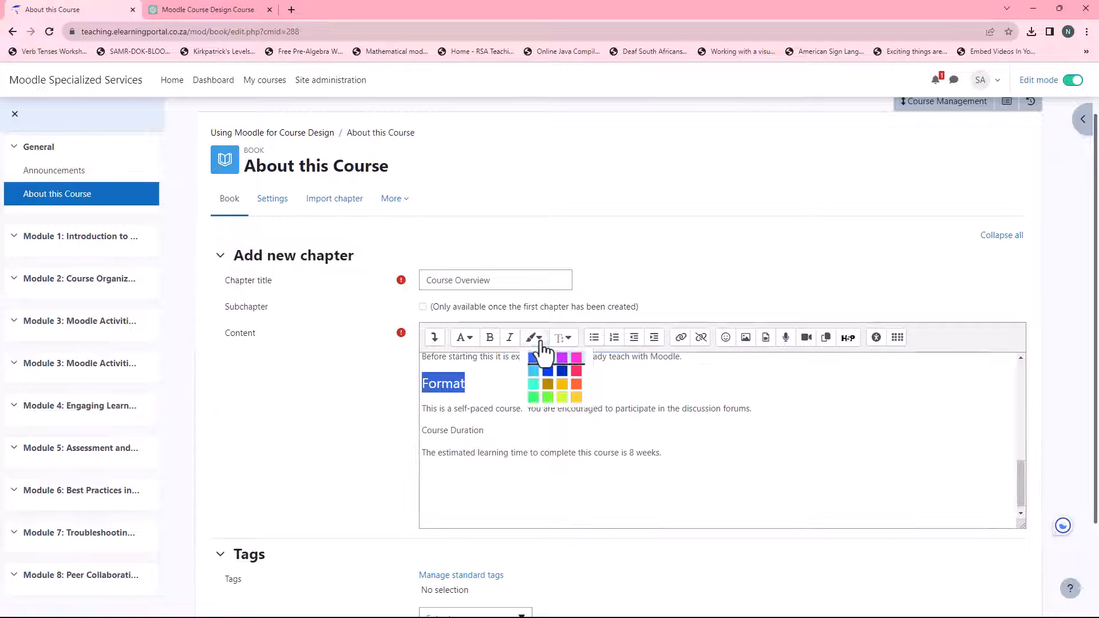
{"action": "left_click", "coordinate": [563, 373]}
Format the Course Duration heading in the chapter content with x-large font size and dark blue colour.
{"action": "left_click_drag", "start_coordinate": [423, 433], "coordinate": [501, 431]}
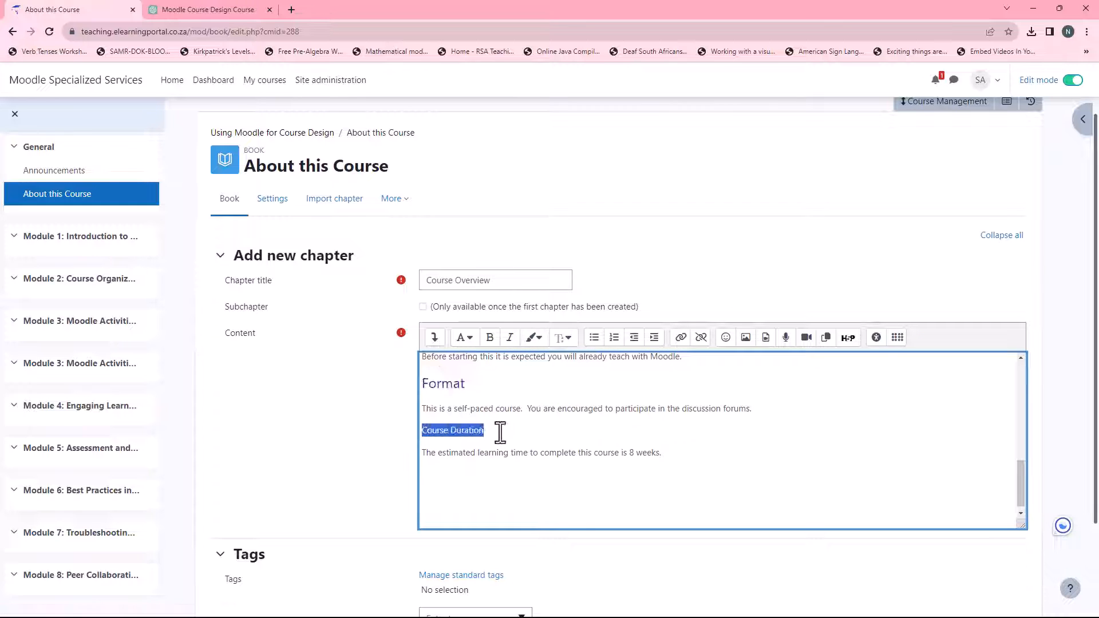
{"action": "left_click", "coordinate": [562, 338]}
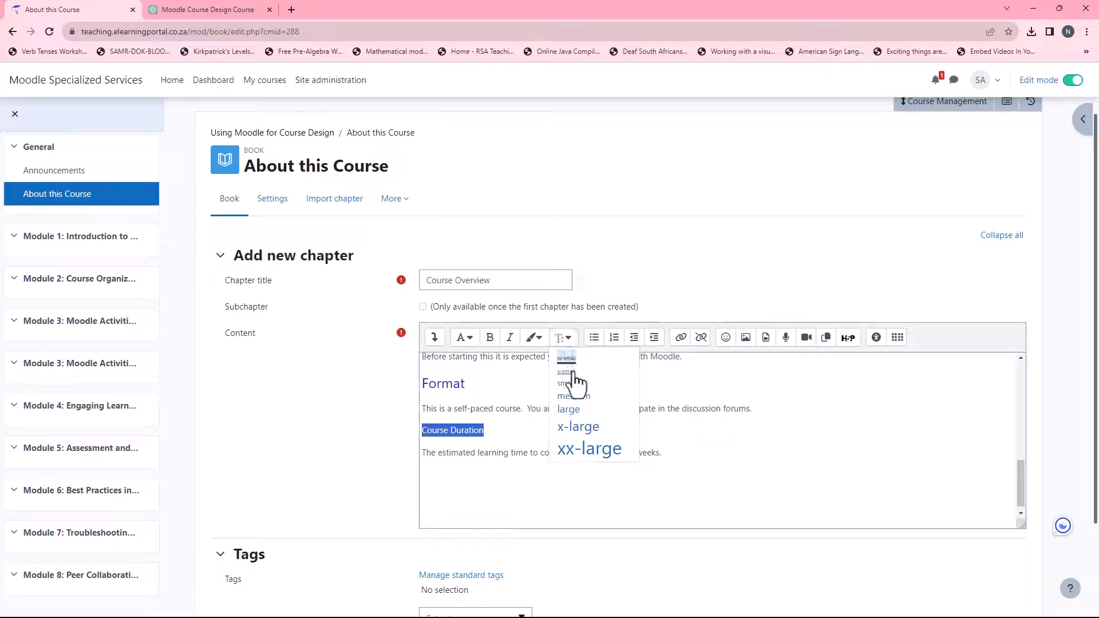
{"action": "left_click", "coordinate": [578, 428]}
{"action": "left_click", "coordinate": [535, 338]}
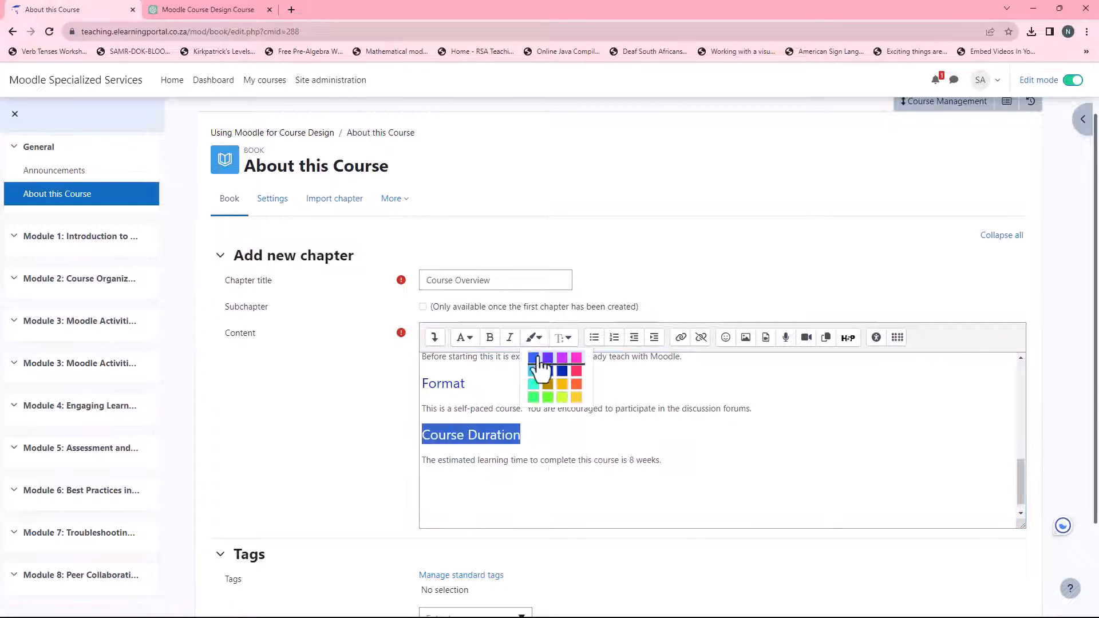
{"action": "left_click", "coordinate": [562, 372]}
Turn the lines under Prerequisites, Format and Course Duration into bulleted list items.
{"action": "scroll", "coordinate": [567, 418], "scroll_direction": "up", "scroll_amount": 3}
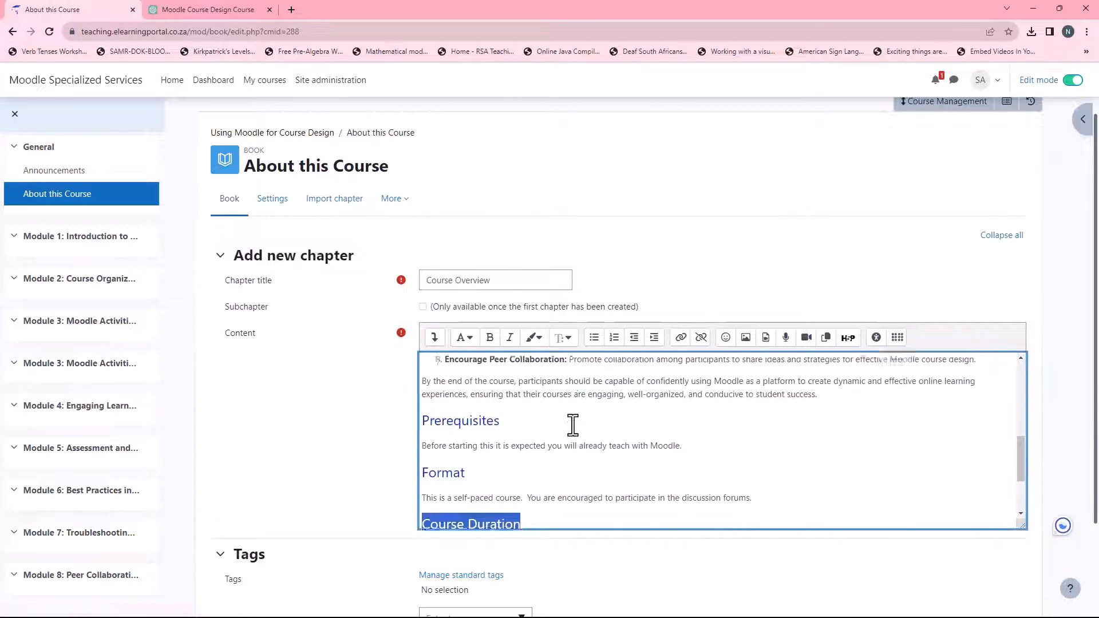
{"action": "scroll", "coordinate": [458, 441], "scroll_direction": "down", "scroll_amount": 1}
{"action": "left_click_drag", "start_coordinate": [421, 414], "coordinate": [700, 417]}
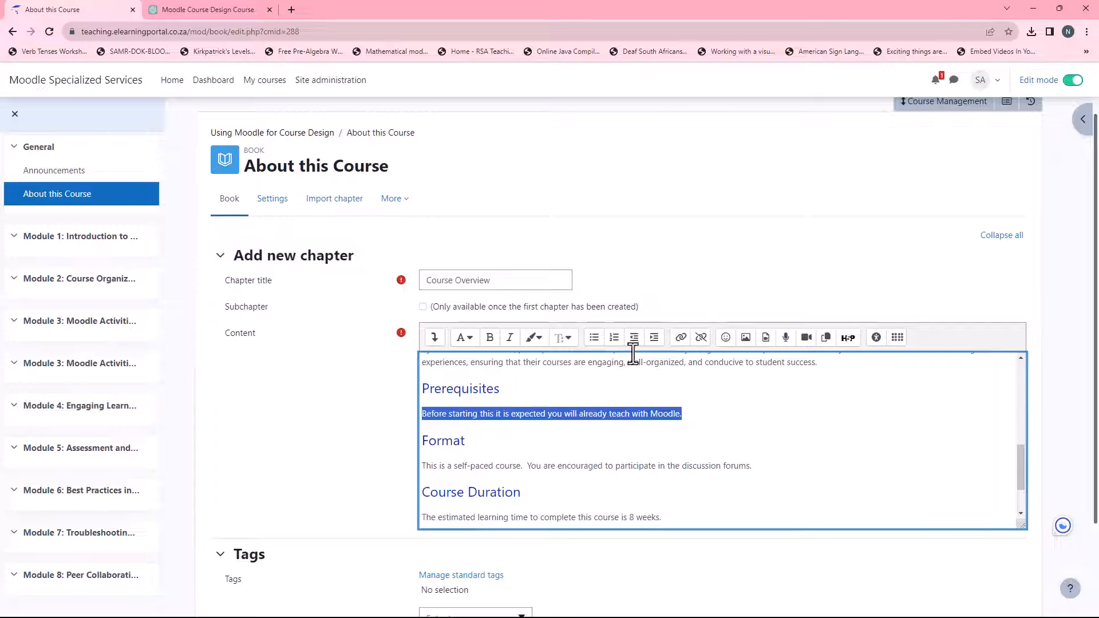
{"action": "left_click", "coordinate": [594, 339]}
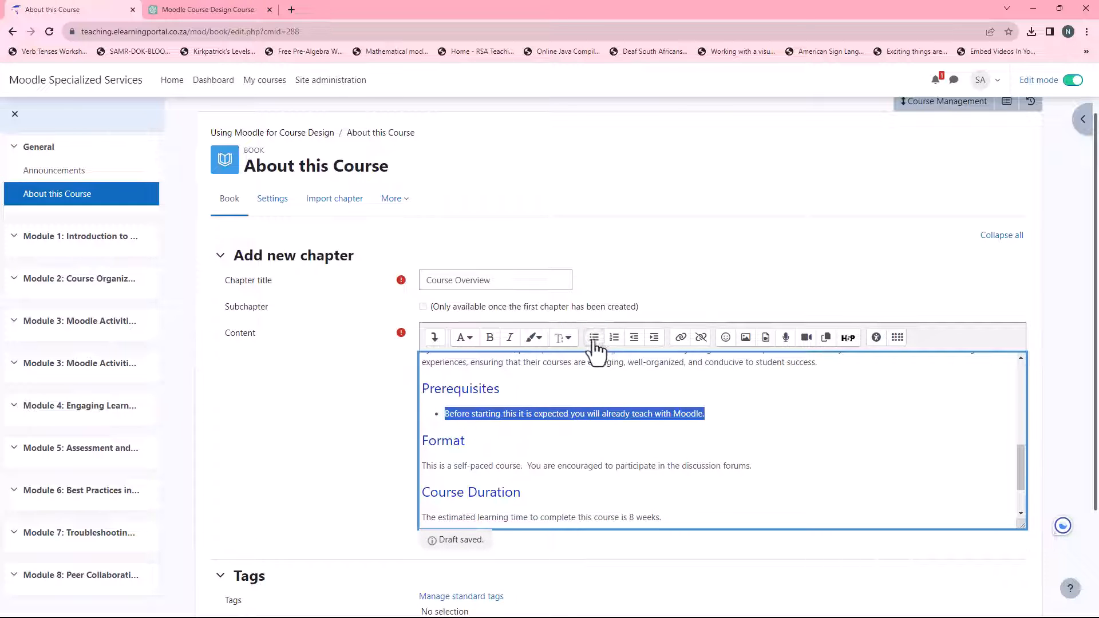
{"action": "left_click_drag", "start_coordinate": [425, 468], "coordinate": [756, 466]}
{"action": "left_click", "coordinate": [594, 339]}
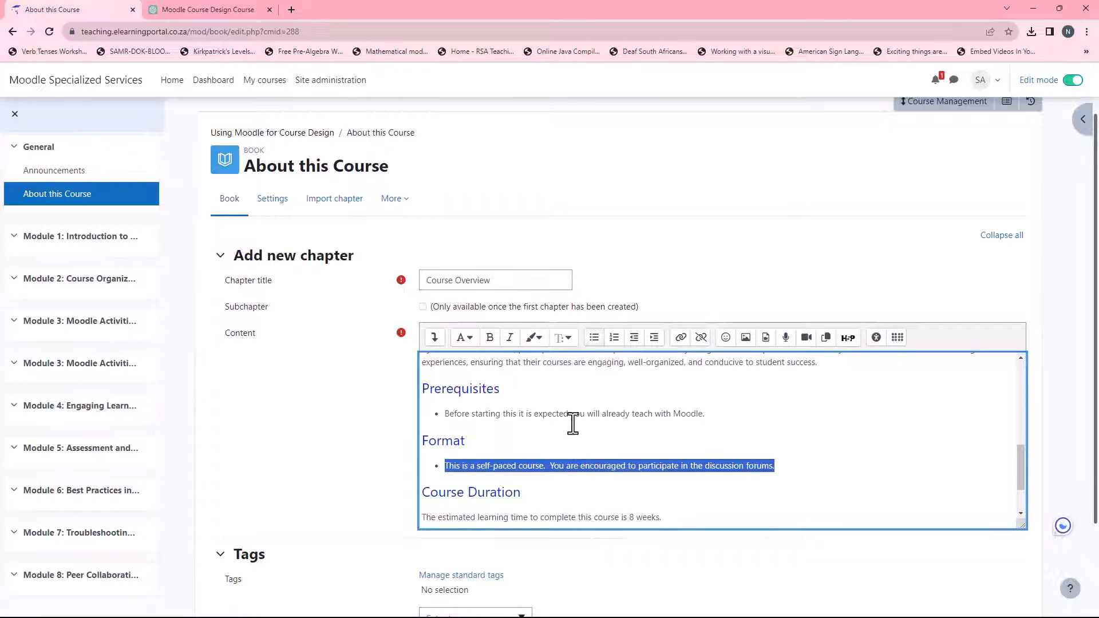
{"action": "scroll", "coordinate": [572, 422], "scroll_direction": "down", "scroll_amount": 2}
{"action": "left_click_drag", "start_coordinate": [425, 445], "coordinate": [682, 446]}
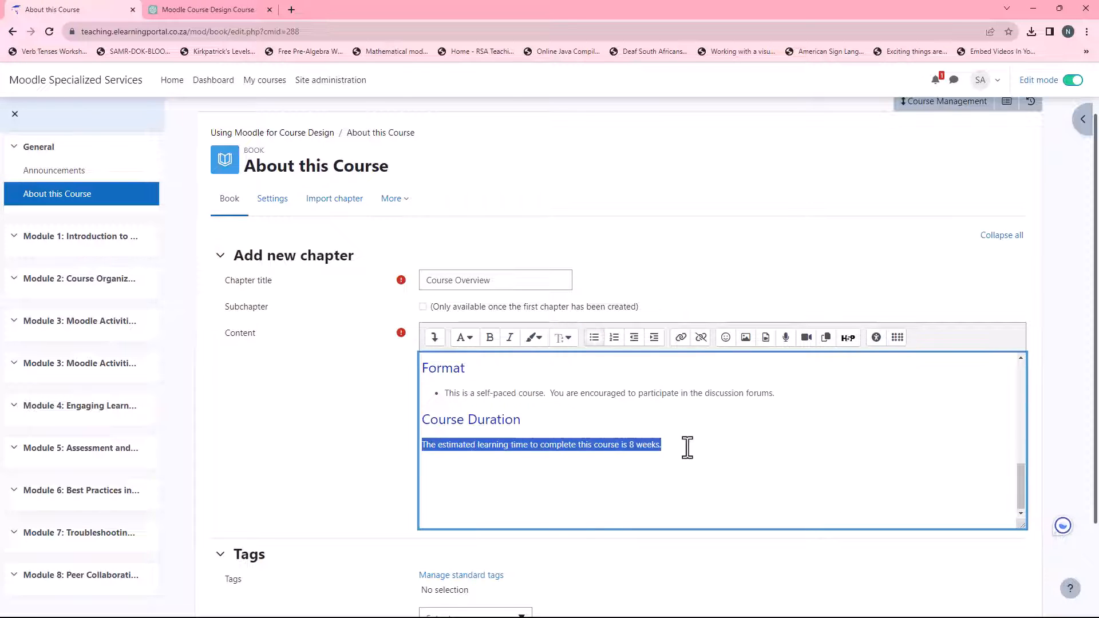
{"action": "left_click", "coordinate": [594, 337]}
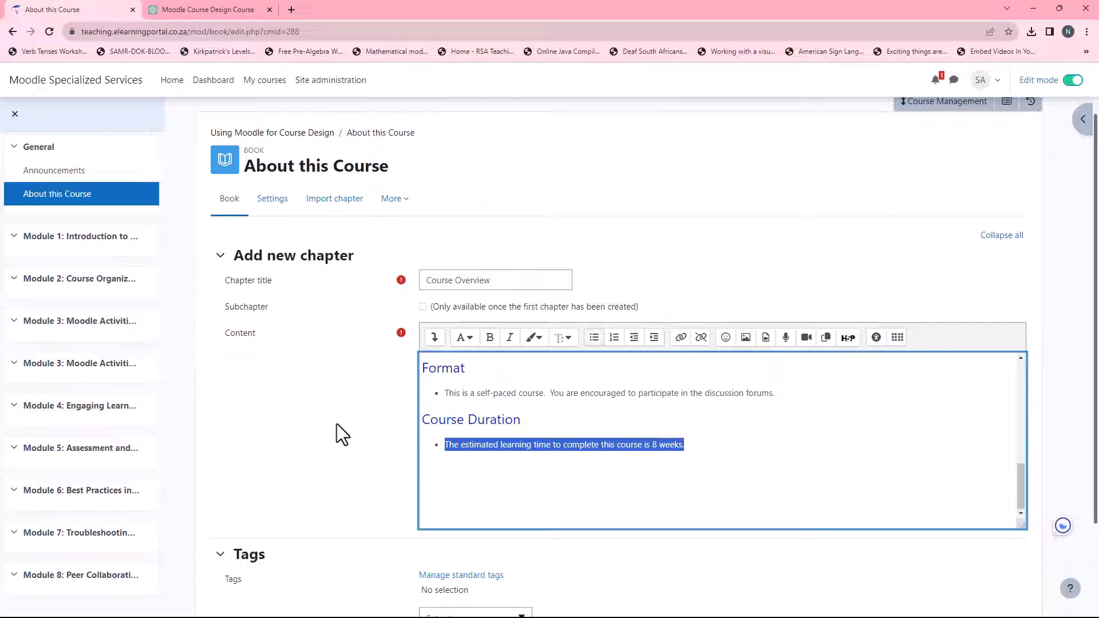
Save the Course Overview chapter and review its published content from Aim to Course Duration.
{"action": "scroll", "coordinate": [334, 426], "scroll_direction": "down", "scroll_amount": 2}
{"action": "left_click", "coordinate": [447, 540]}
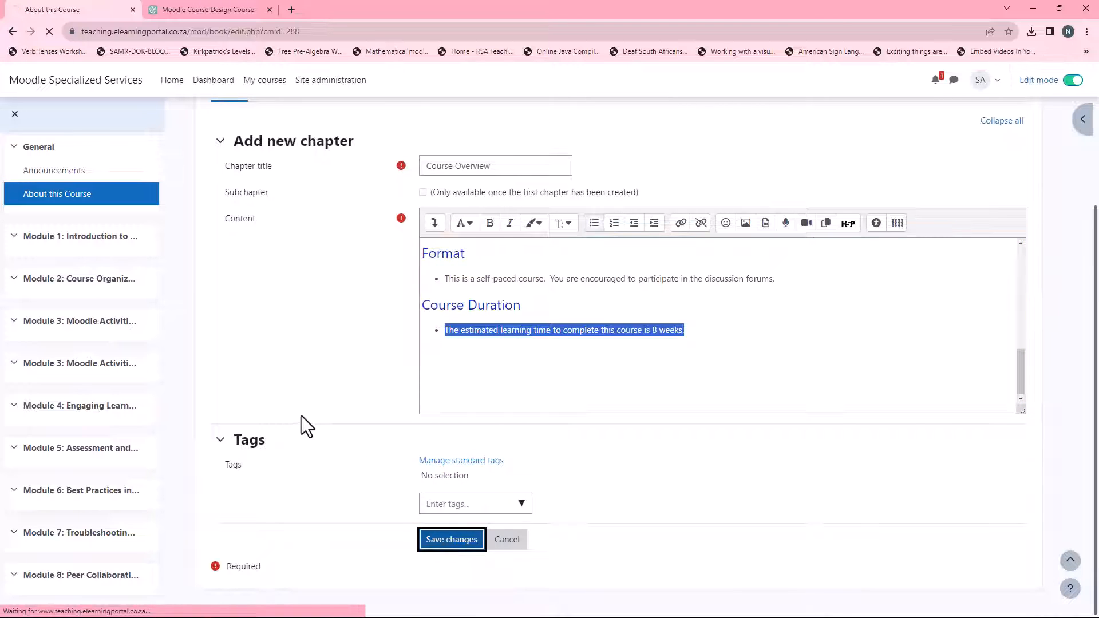
{"action": "scroll", "coordinate": [521, 427], "scroll_direction": "down", "scroll_amount": 1}
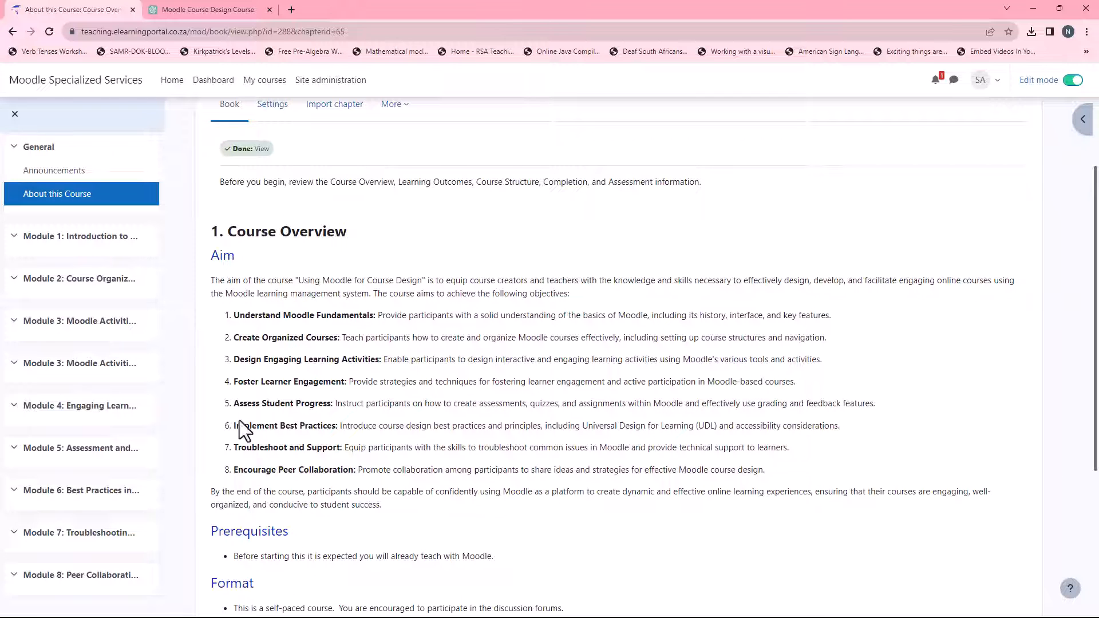
{"action": "scroll", "coordinate": [240, 429], "scroll_direction": "down", "scroll_amount": 2}
{"action": "scroll", "coordinate": [366, 438], "scroll_direction": "down", "scroll_amount": 2}
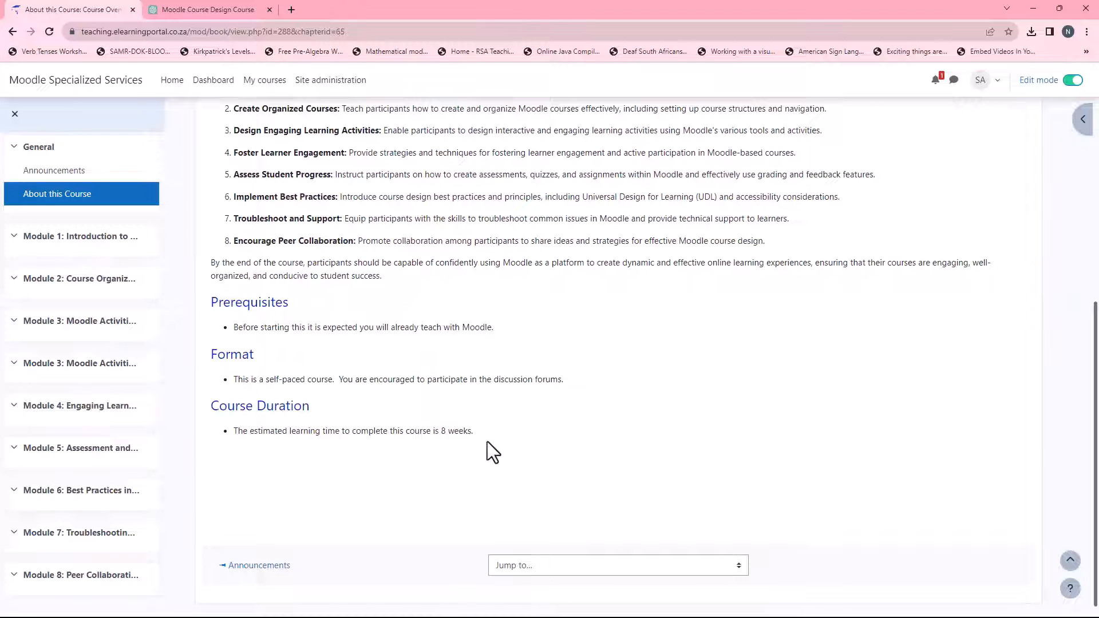
{"action": "scroll", "coordinate": [487, 441], "scroll_direction": "up", "scroll_amount": 5}
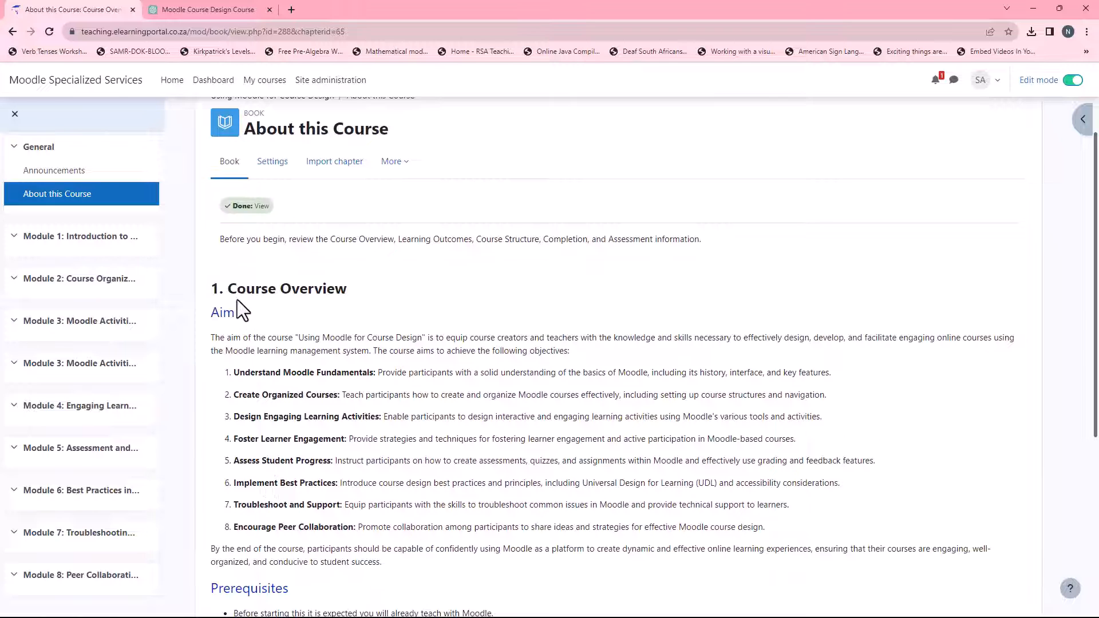
{"action": "scroll", "coordinate": [294, 475], "scroll_direction": "down", "scroll_amount": 4}
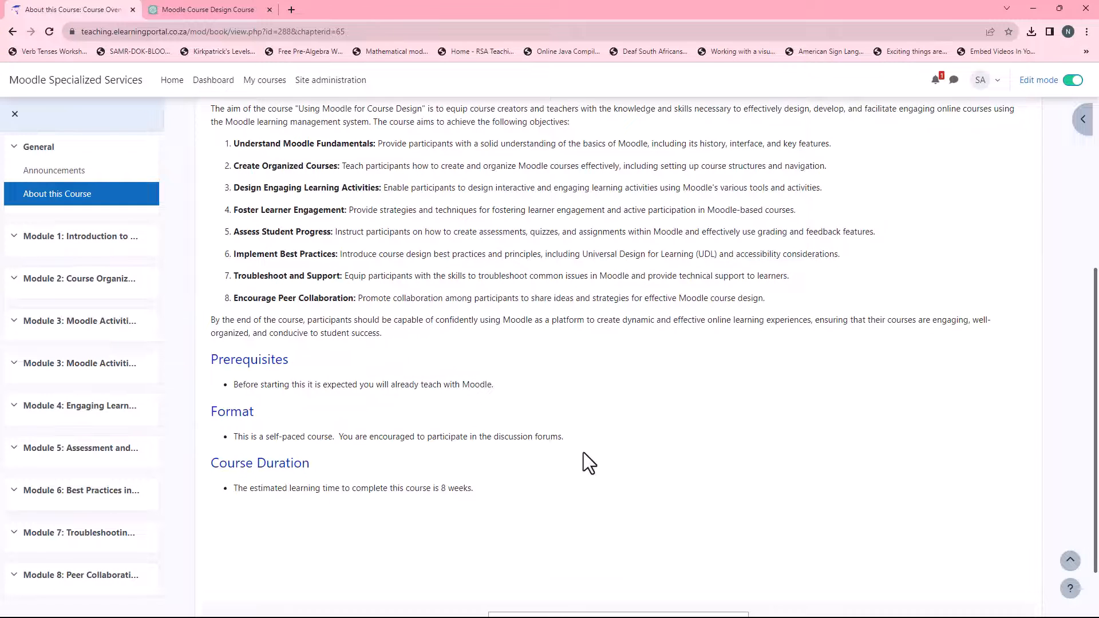
{"action": "scroll", "coordinate": [589, 465], "scroll_direction": "up", "scroll_amount": 5}
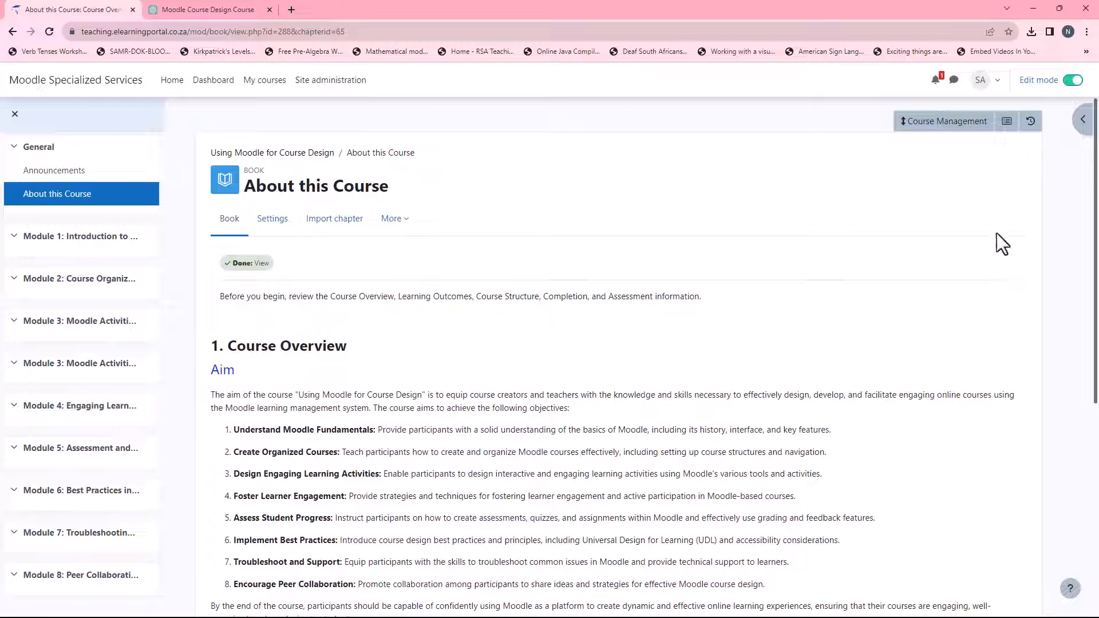
Add a new chapter after Course Overview in the book's table of contents and title it Learning Outcomes.
{"action": "left_click", "coordinate": [1082, 119]}
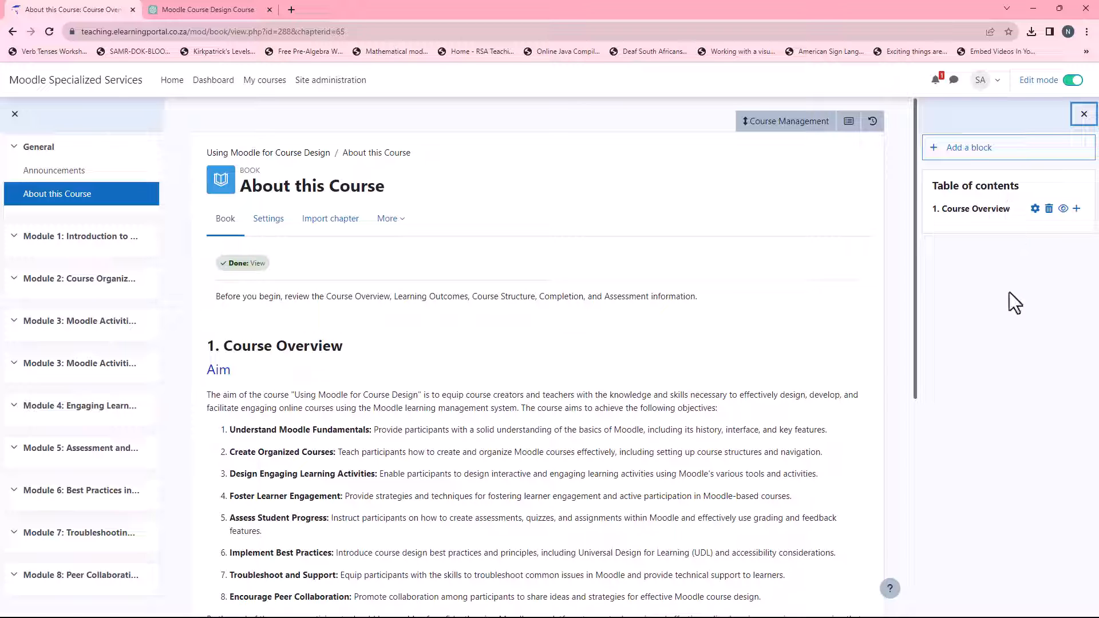
{"action": "left_click", "coordinate": [1077, 210]}
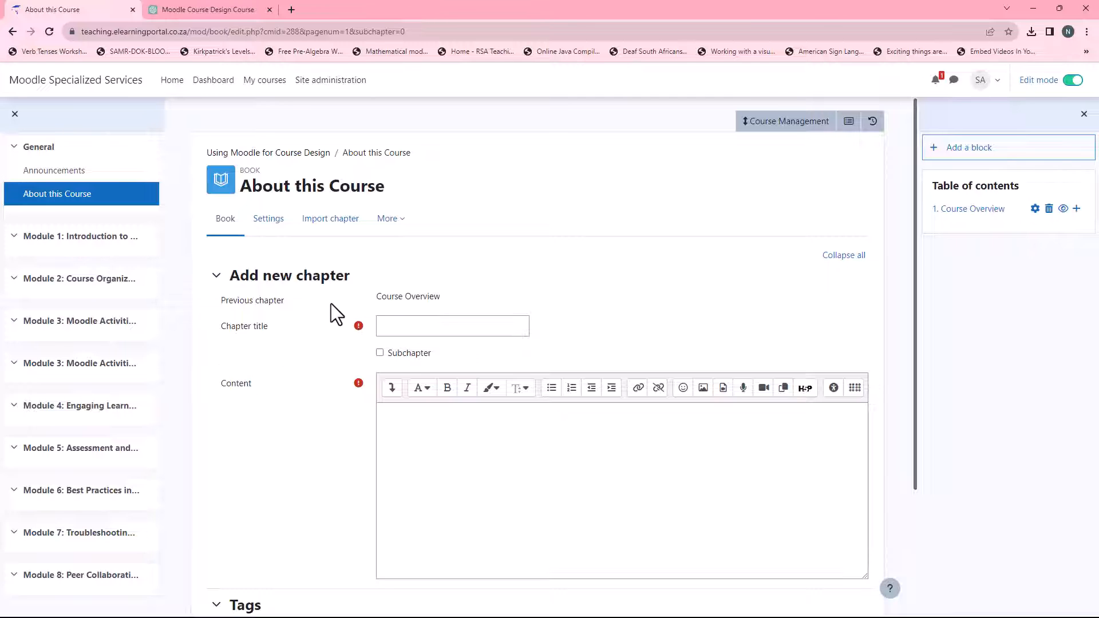
{"action": "left_click", "coordinate": [439, 327]}
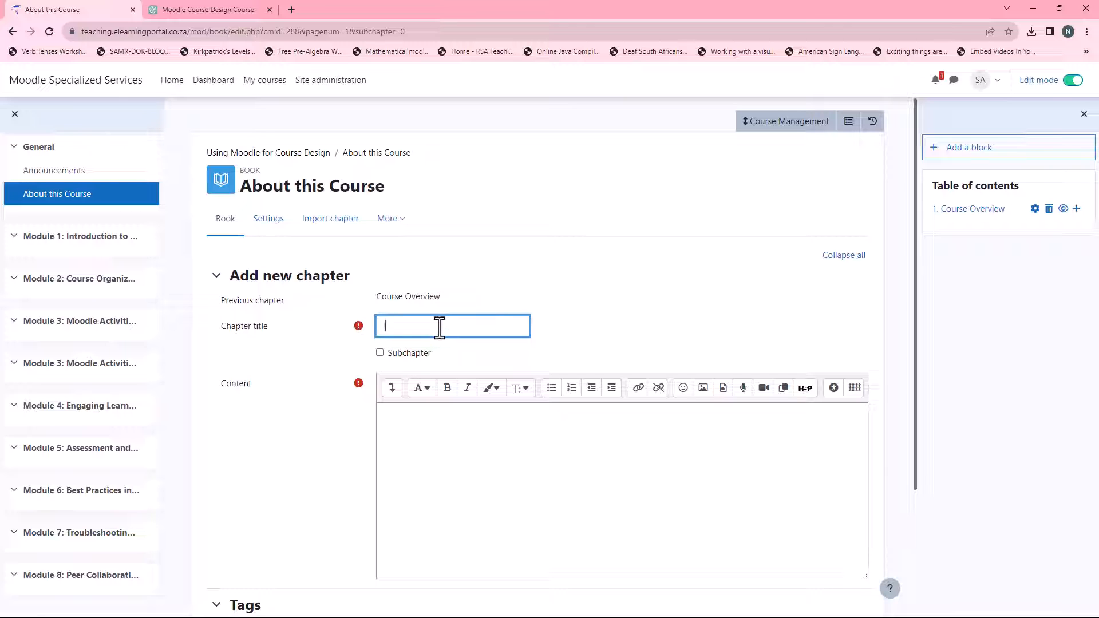
{"action": "type", "text": "Learning Outcomes"}
Switch to the ChatGPT course outline and copy "Upon completion of this course, participants will be able to:" with its eight numbered objectives.
{"action": "left_click", "coordinate": [404, 423]}
{"action": "left_click", "coordinate": [226, 9]}
{"action": "scroll", "coordinate": [451, 354], "scroll_direction": "up", "scroll_amount": 1}
{"action": "scroll", "coordinate": [477, 362], "scroll_direction": "down", "scroll_amount": 2}
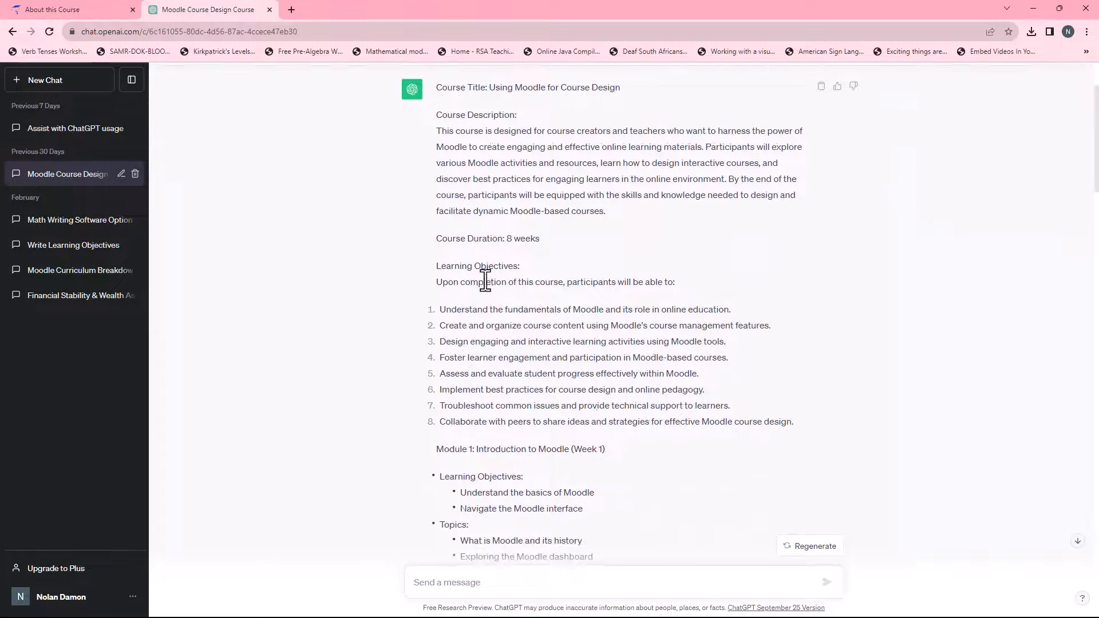
{"action": "scroll", "coordinate": [483, 282], "scroll_direction": "down", "scroll_amount": 2}
{"action": "left_click_drag", "start_coordinate": [437, 168], "coordinate": [809, 310]}
{"action": "right_click", "coordinate": [637, 245]}
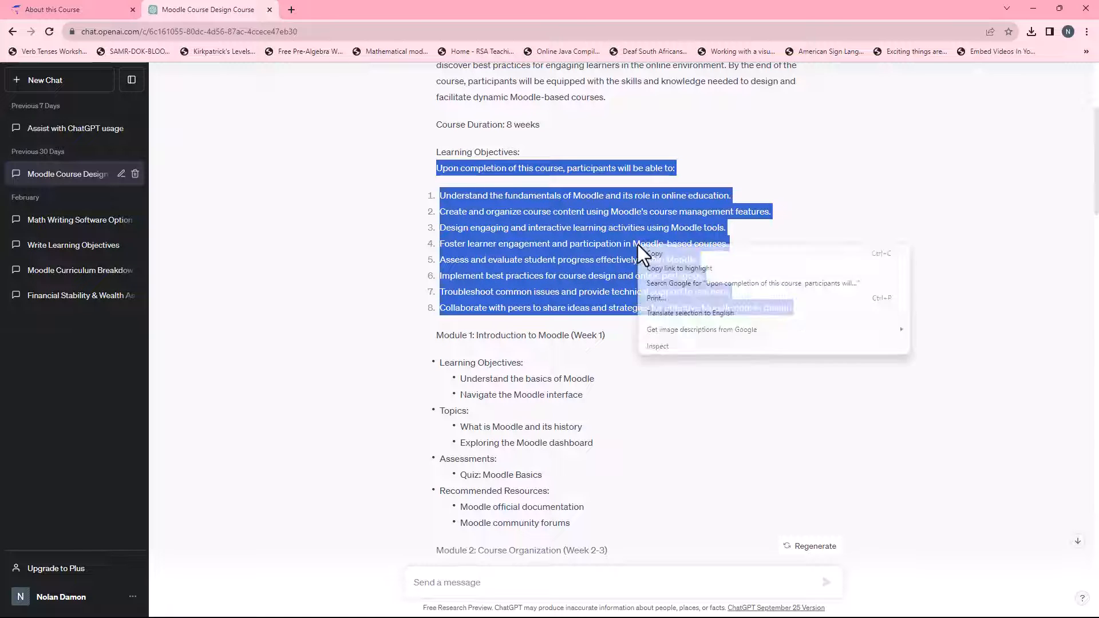
{"action": "left_click", "coordinate": [664, 255]}
Back in Moodle, paste the copied learning objectives into the Learning Outcomes chapter content.
{"action": "left_click", "coordinate": [80, 7]}
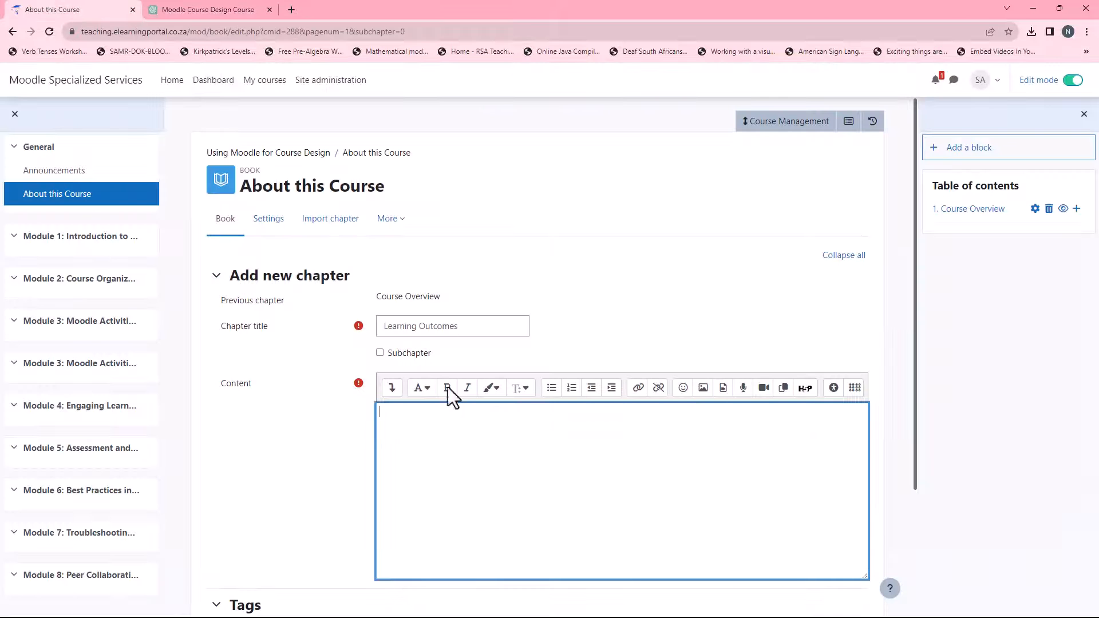
{"action": "right_click", "coordinate": [393, 422]}
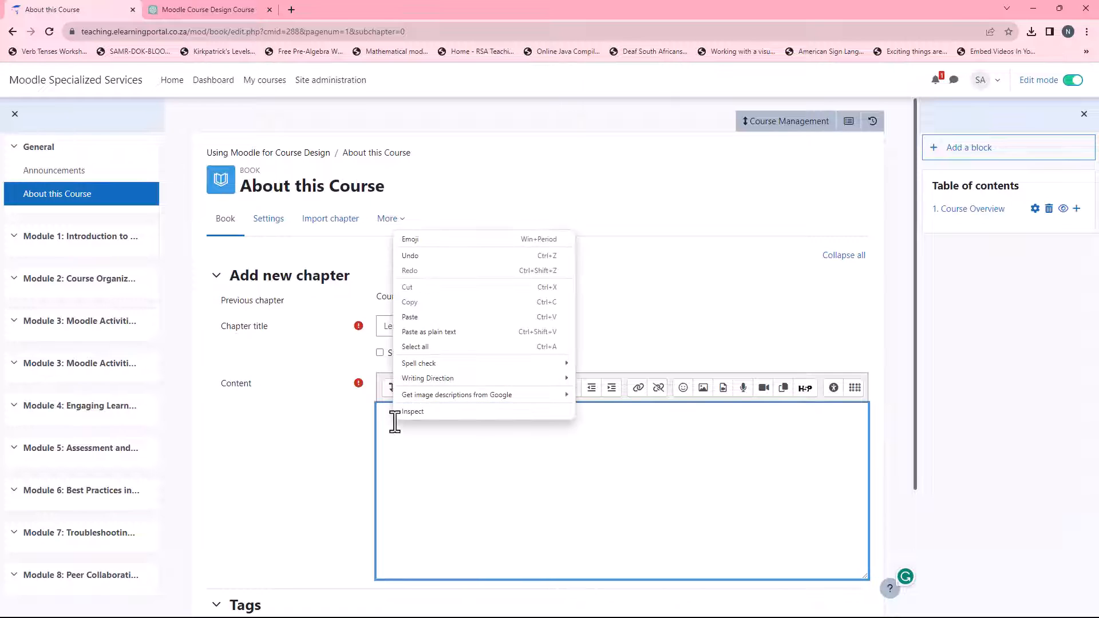
{"action": "left_click", "coordinate": [424, 319]}
Make the line "Upon completion of this course, participants will be able to:" bold and dark blue, and save the chapter.
{"action": "left_click_drag", "start_coordinate": [380, 421], "coordinate": [607, 424]}
{"action": "left_click", "coordinate": [447, 387]}
{"action": "left_click", "coordinate": [453, 456]}
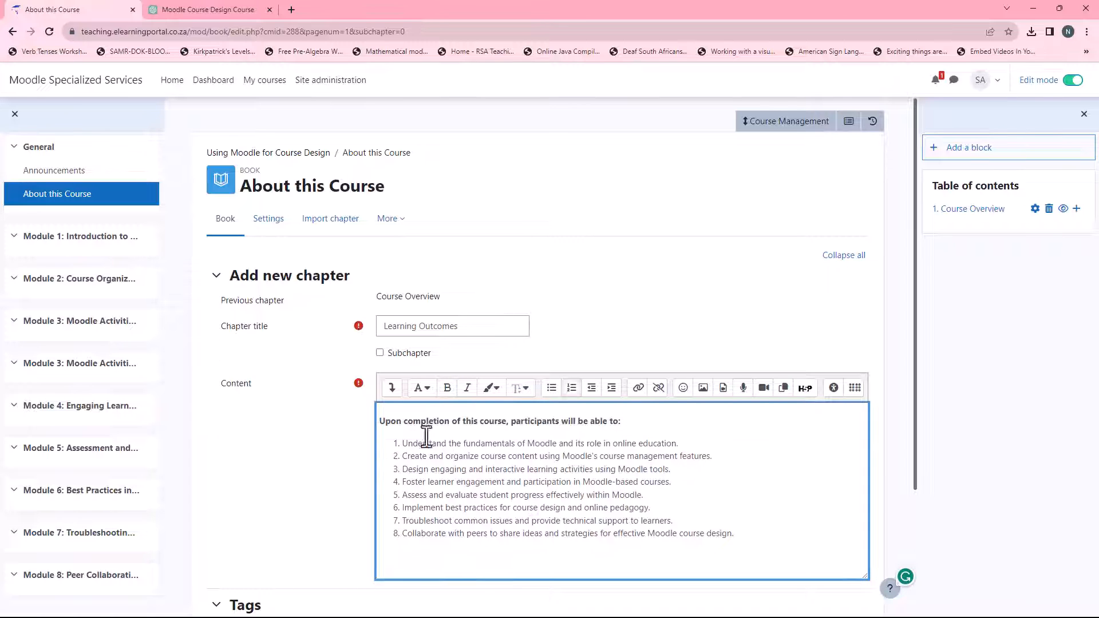
{"action": "left_click_drag", "start_coordinate": [379, 421], "coordinate": [645, 422]}
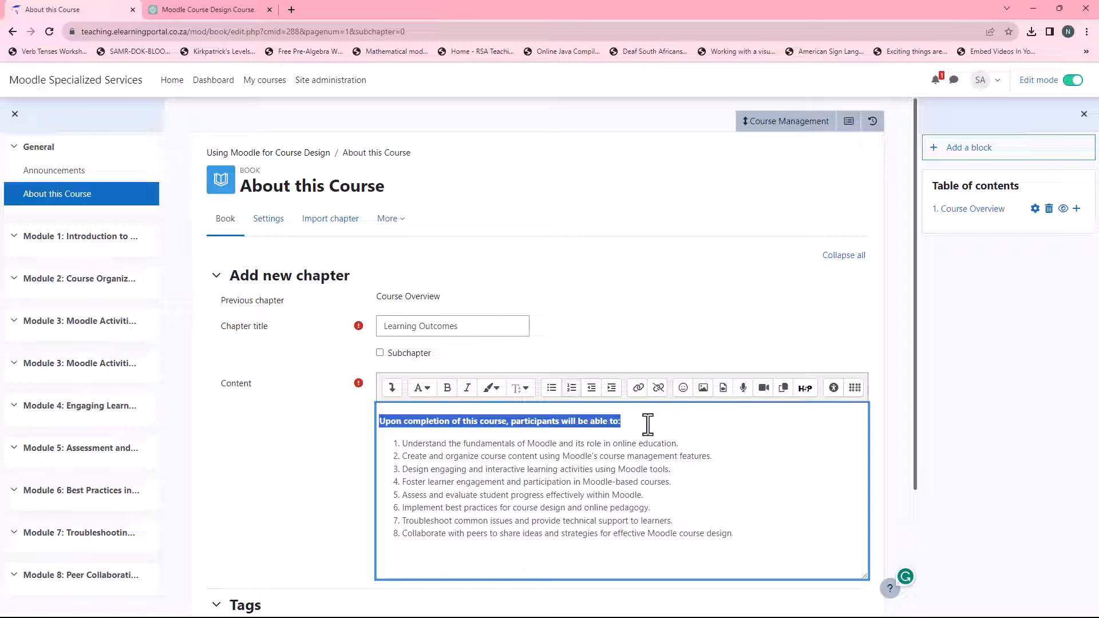
{"action": "left_click", "coordinate": [491, 388]}
{"action": "left_click", "coordinate": [521, 442]}
{"action": "left_click", "coordinate": [590, 493]}
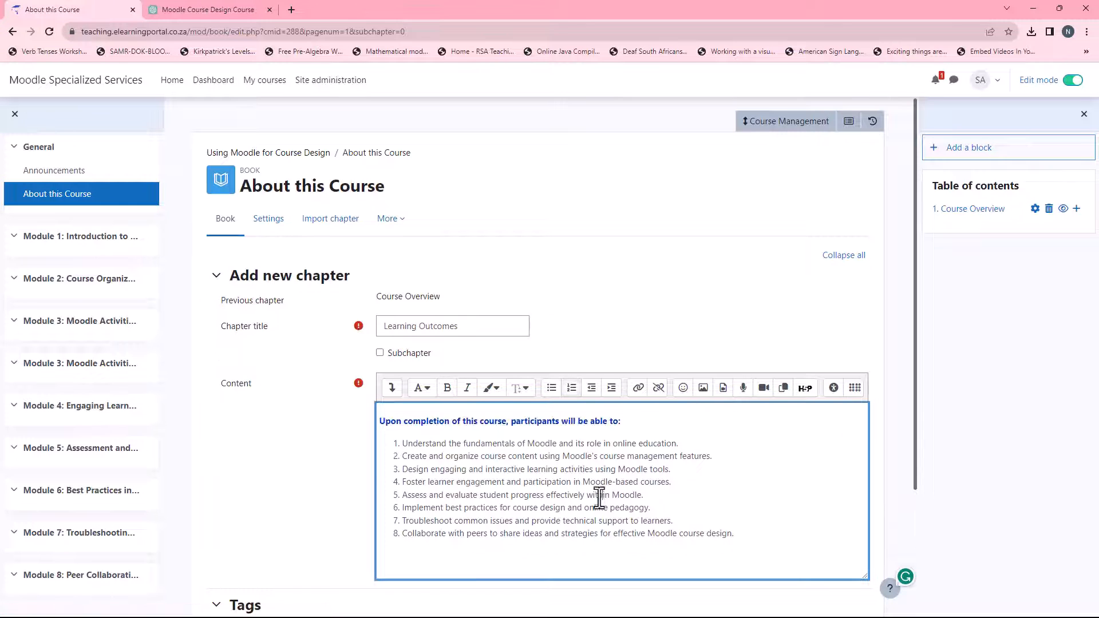
{"action": "scroll", "coordinate": [328, 458], "scroll_direction": "down", "scroll_amount": 3}
{"action": "left_click", "coordinate": [405, 549]}
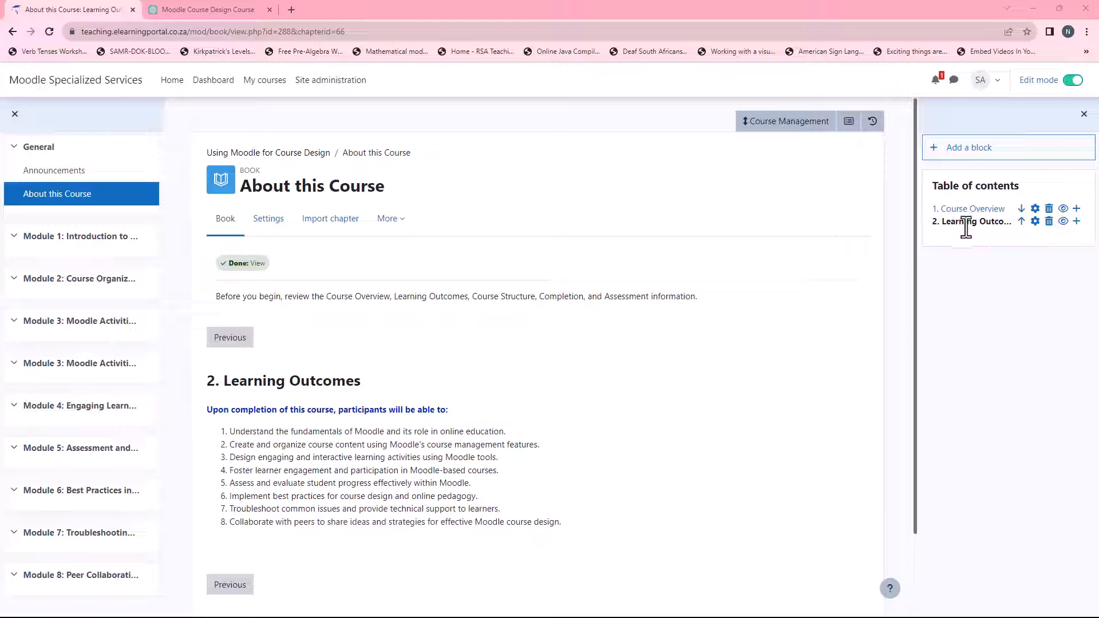
Add a new chapter after Learning Outcomes and title it Course Structure.
{"action": "left_click", "coordinate": [1076, 222]}
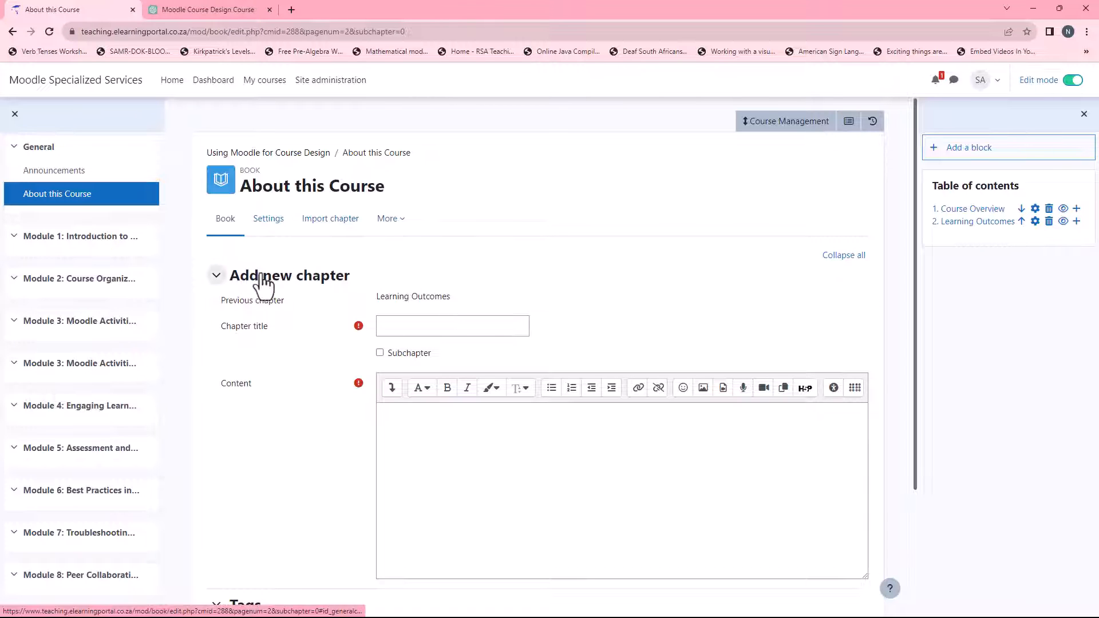
{"action": "left_click", "coordinate": [400, 325]}
{"action": "type", "text": "Course Struc"}
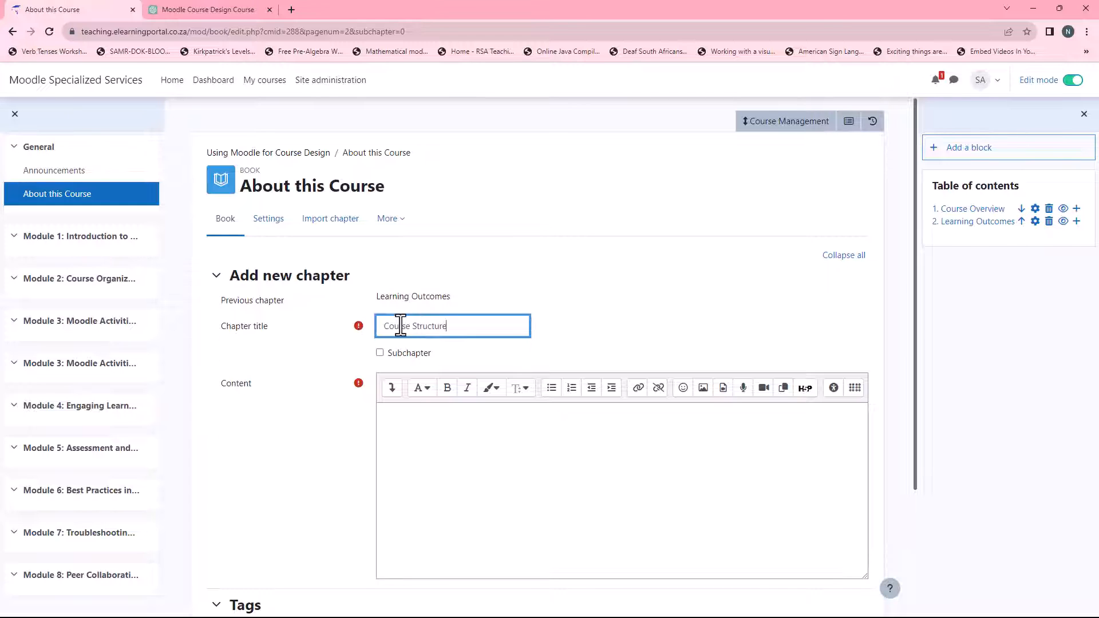
Complete the title Course Structure and begin the chapter content with "Welcome" and, on a new line, "Here you will find out how the course works.".
{"action": "type", "text": "ture"}
{"action": "left_click", "coordinate": [401, 426]}
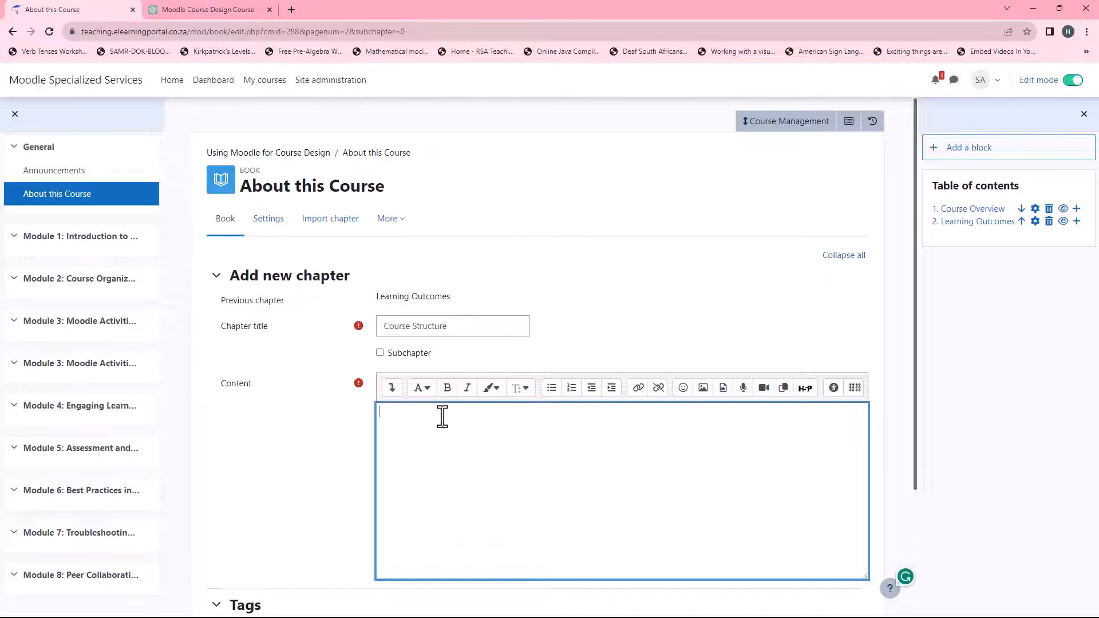
{"action": "type", "text": "Welcome"}
{"action": "type", "text": "Here y"}
{"action": "type", "text": "ou will find "}
{"action": "type", "text": "out how "}
{"action": "type", "text": "the "}
{"action": "type", "text": "course works"}
{"action": "type", "text": "."}
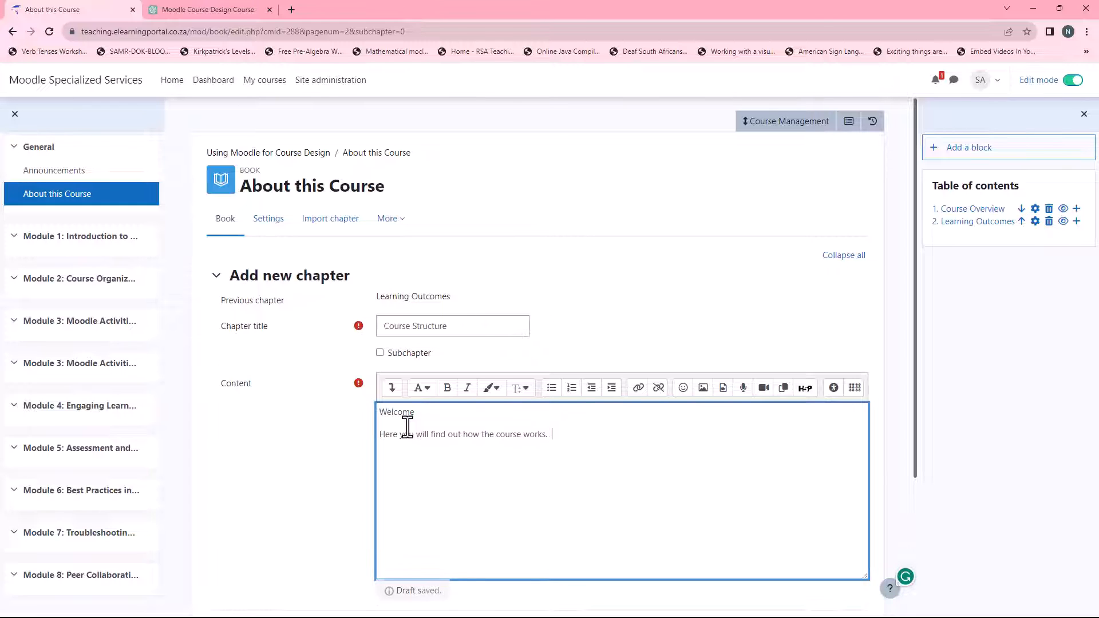
Extend the Welcome paragraph with "You also need to do a pre-check to test your understanding.", accepting the suggested correction for the missing word.
{"action": "type", "text": "  You also need "}
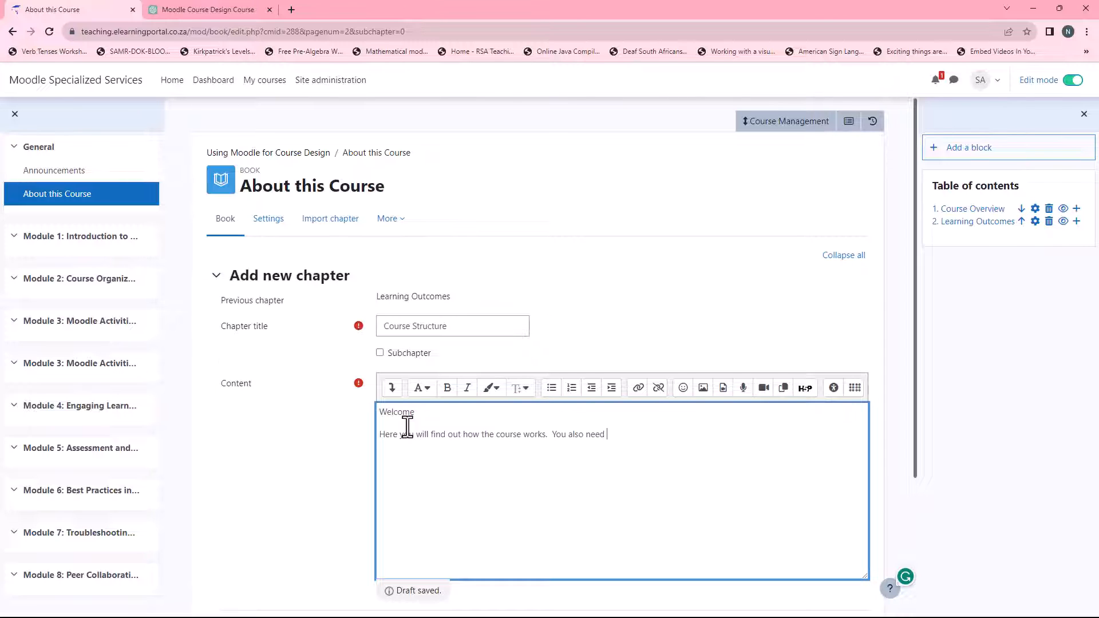
{"action": "type", "text": "to do a "}
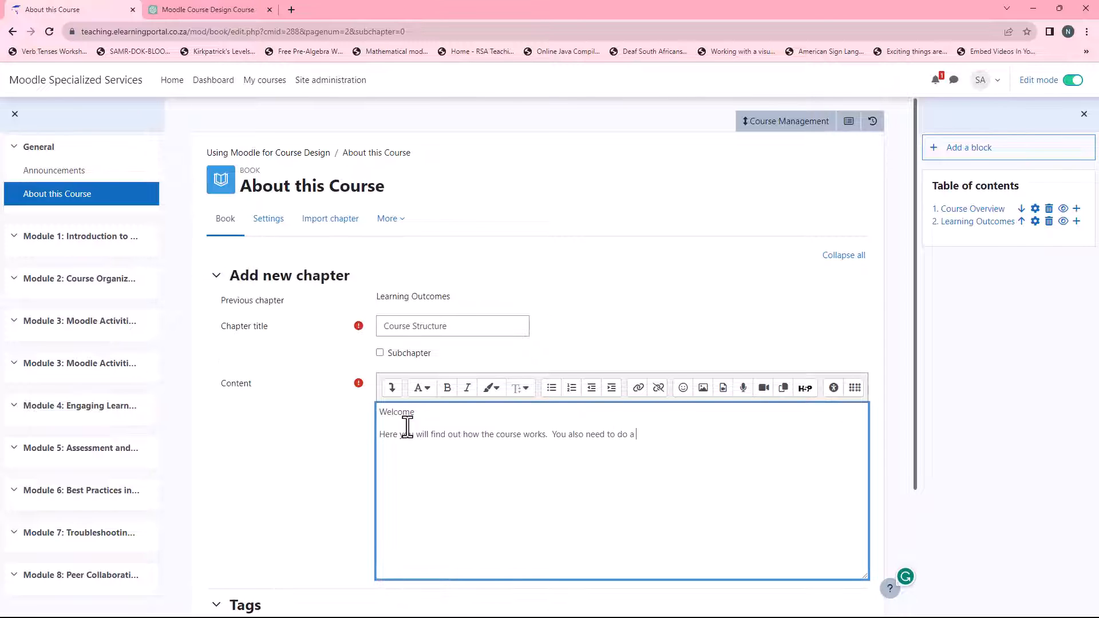
{"action": "type", "text": "pre-check to test understanding."}
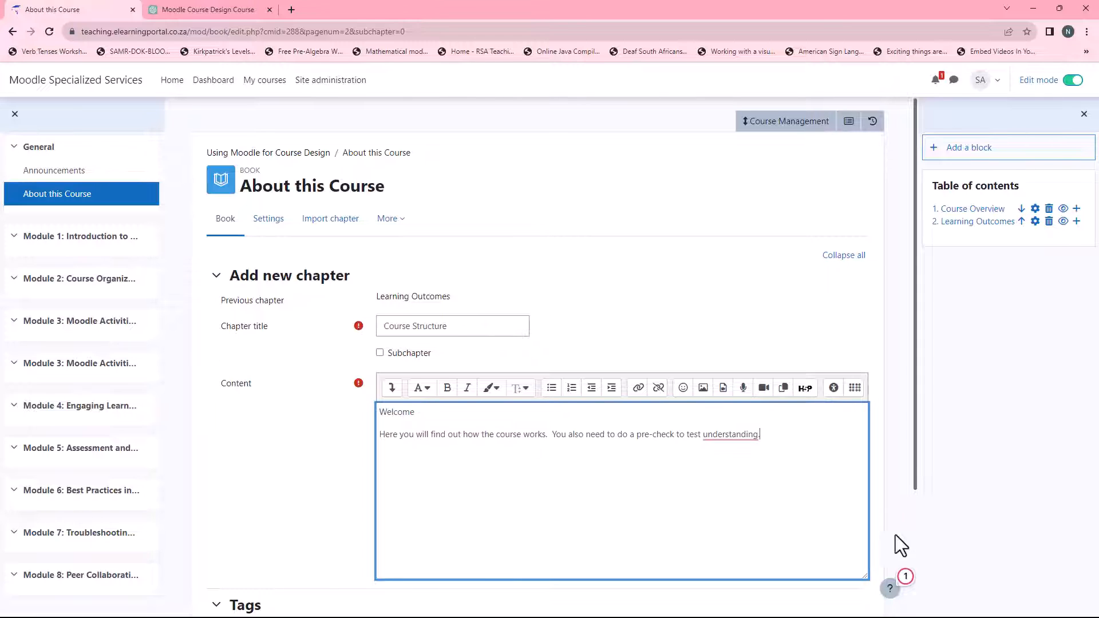
{"action": "mouse_move", "coordinate": [744, 436]}
{"action": "left_click", "coordinate": [749, 478]}
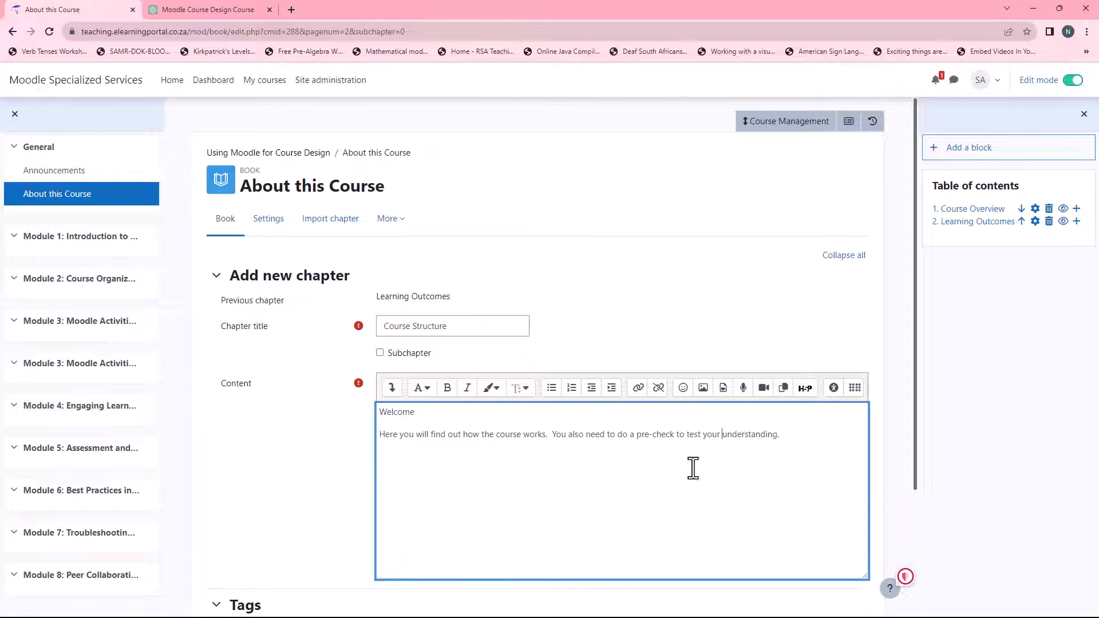
Add the line "Learn, Practice and Review" and below it "First you will learn a new skill, then you will practice that skill and then review the skill.".
{"action": "left_click", "coordinate": [800, 436]}
{"action": "type", "text": "Learn, Practice and Review"}
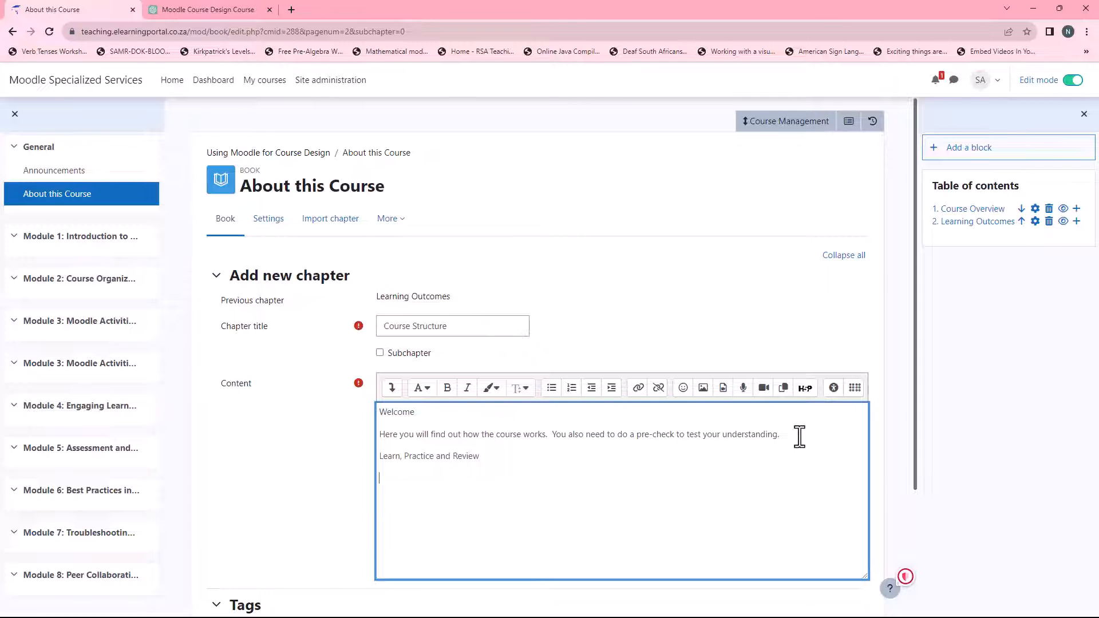
{"action": "type", "text": "First you will learn a new skill, then you w"}
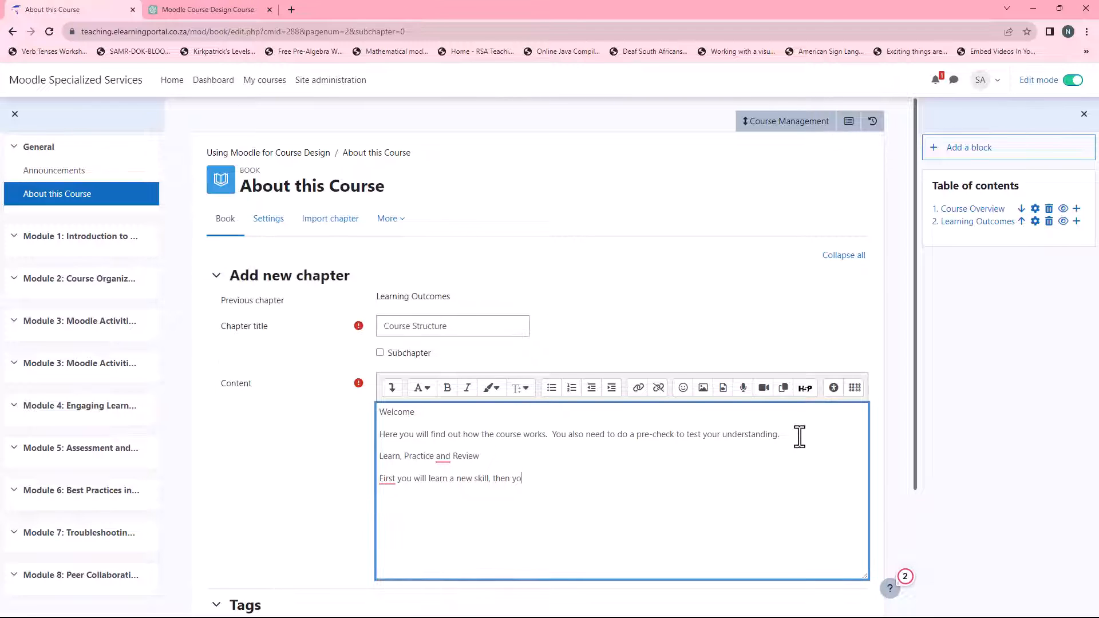
{"action": "type", "text": "ill practice that skill and then reve"}
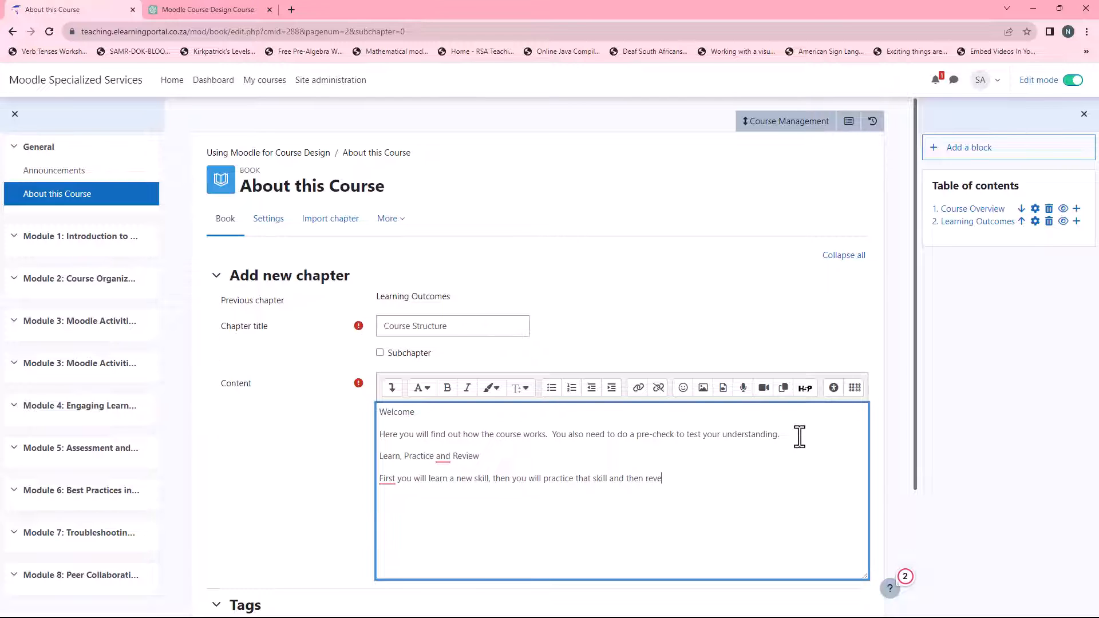
{"action": "key", "text": "BackSpace"}
{"action": "key", "text": "BackSpace"}
{"action": "type", "text": "iew the skill"}
Accept the comma corrections in the Learn, Practice, and Review text, and add "Final Assessment" with "Assess your understanding." below it.
{"action": "left_click", "coordinate": [389, 479]}
{"action": "left_click", "coordinate": [404, 523]}
{"action": "left_click", "coordinate": [617, 480]}
{"action": "left_click", "coordinate": [630, 508]}
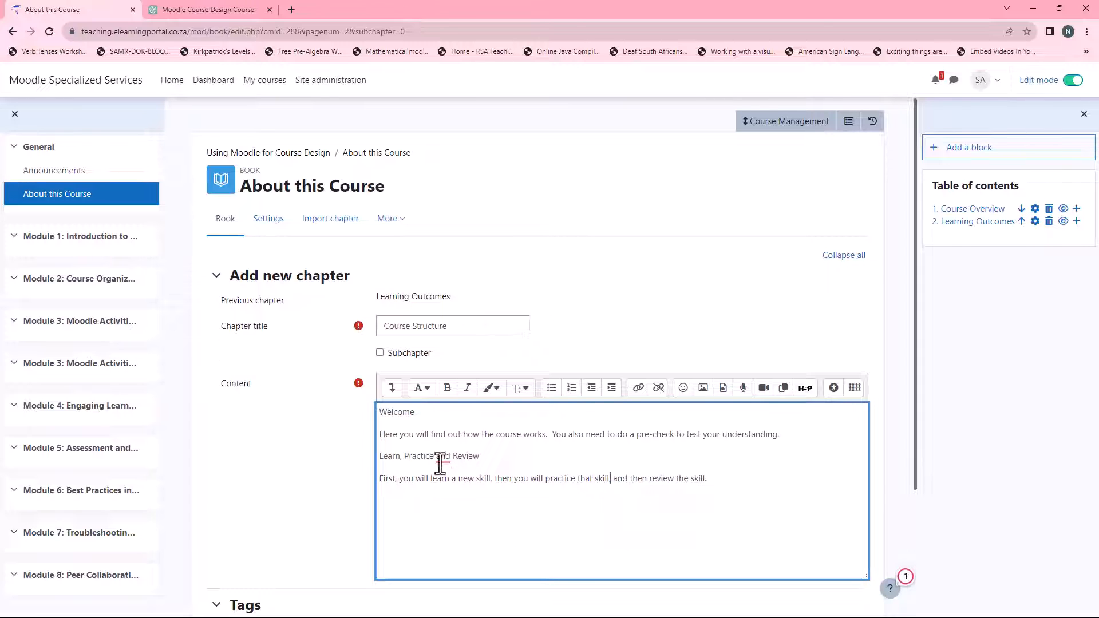
{"action": "left_click", "coordinate": [443, 458]}
{"action": "left_click", "coordinate": [458, 491]}
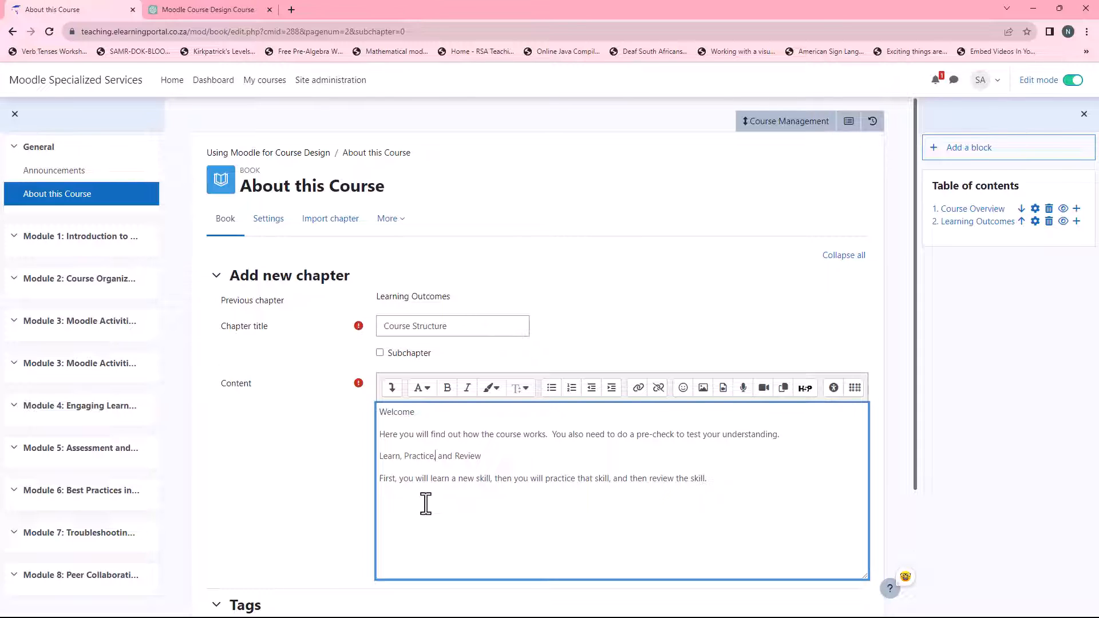
{"action": "left_click", "coordinate": [722, 480]}
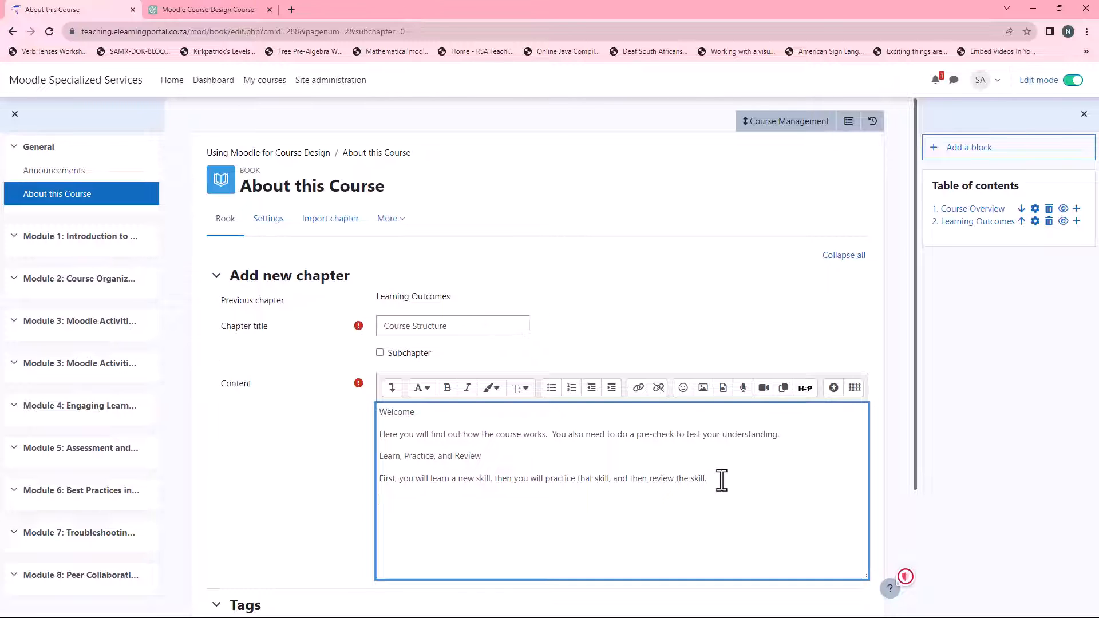
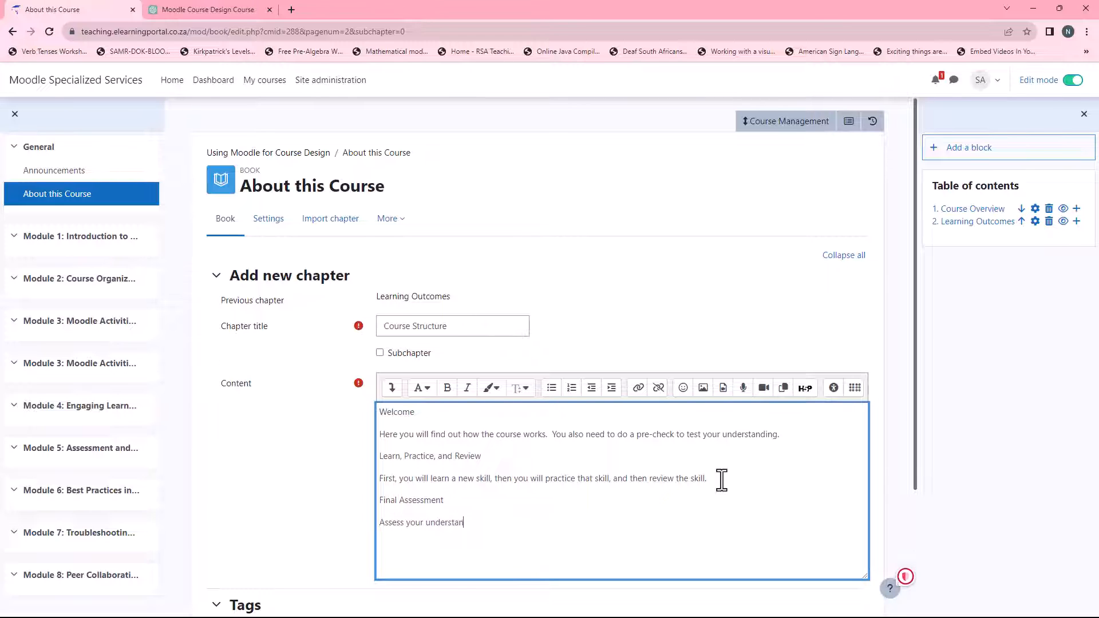
Set the headings Welcome, Learn, Practice, and Review, and Final Assessment to the x-large font size.
{"action": "double_click", "coordinate": [394, 412]}
{"action": "left_click", "coordinate": [519, 388]}
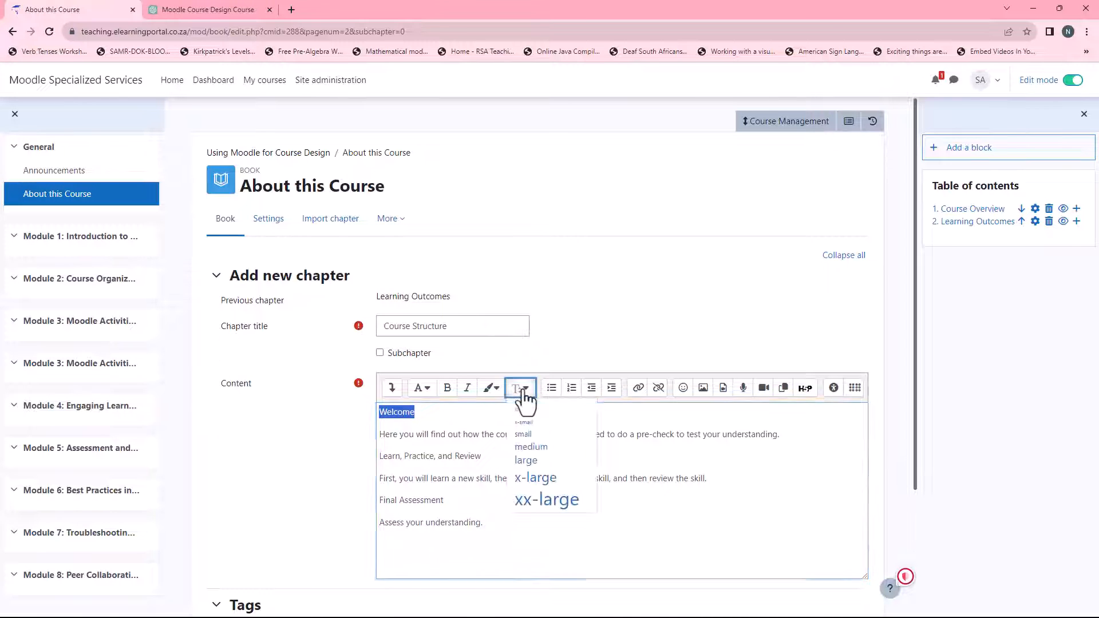
{"action": "left_click", "coordinate": [536, 478]}
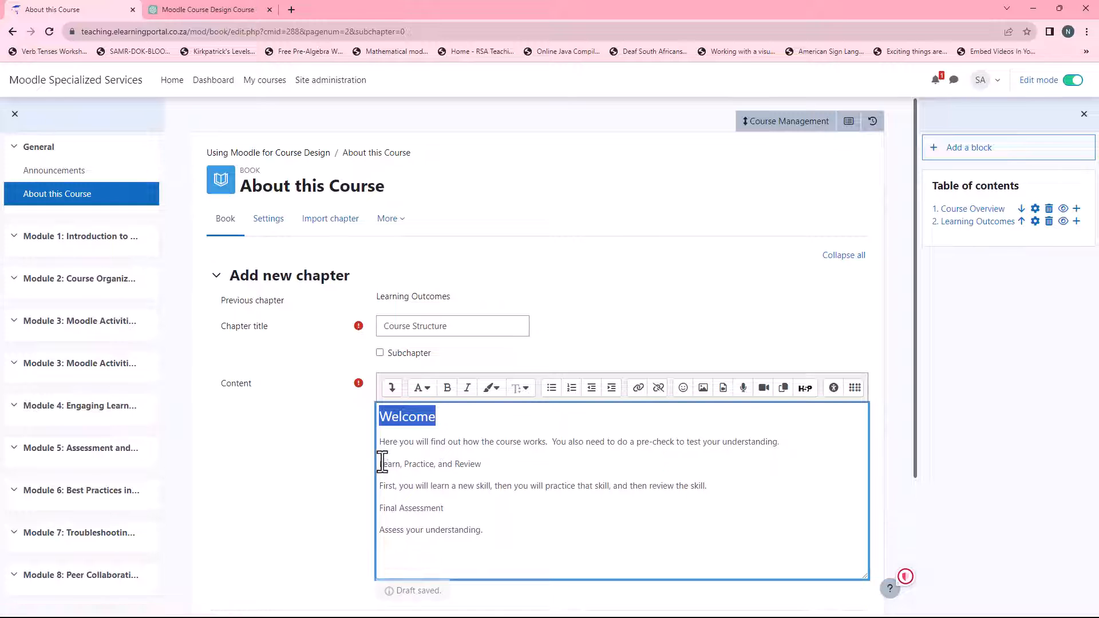
{"action": "left_click_drag", "start_coordinate": [380, 464], "coordinate": [484, 464]}
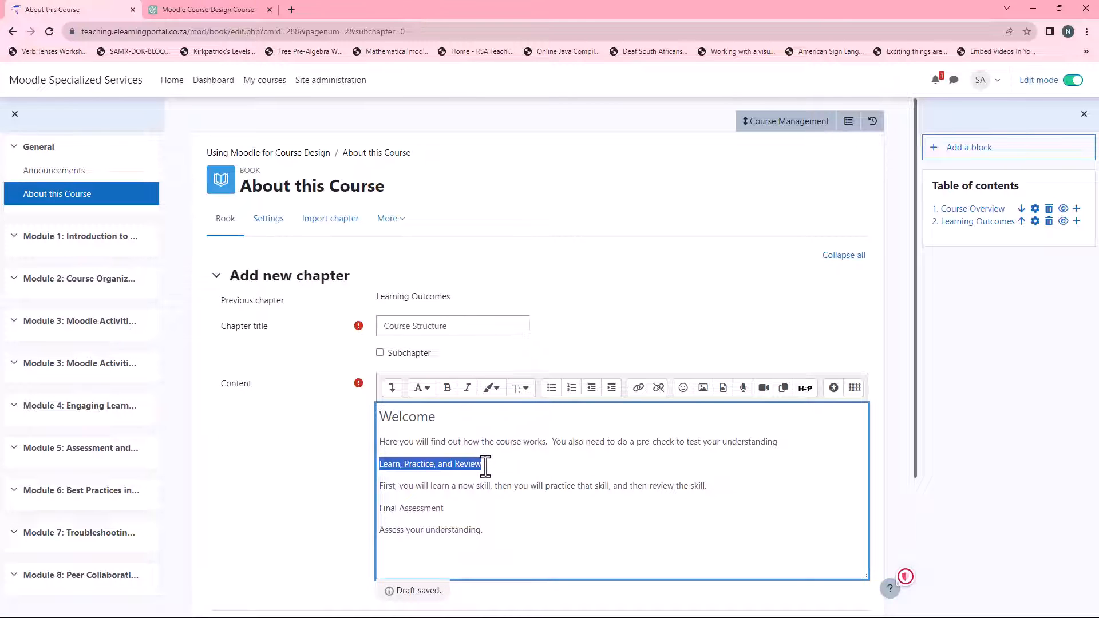
{"action": "left_click", "coordinate": [521, 389]}
{"action": "left_click", "coordinate": [535, 478]}
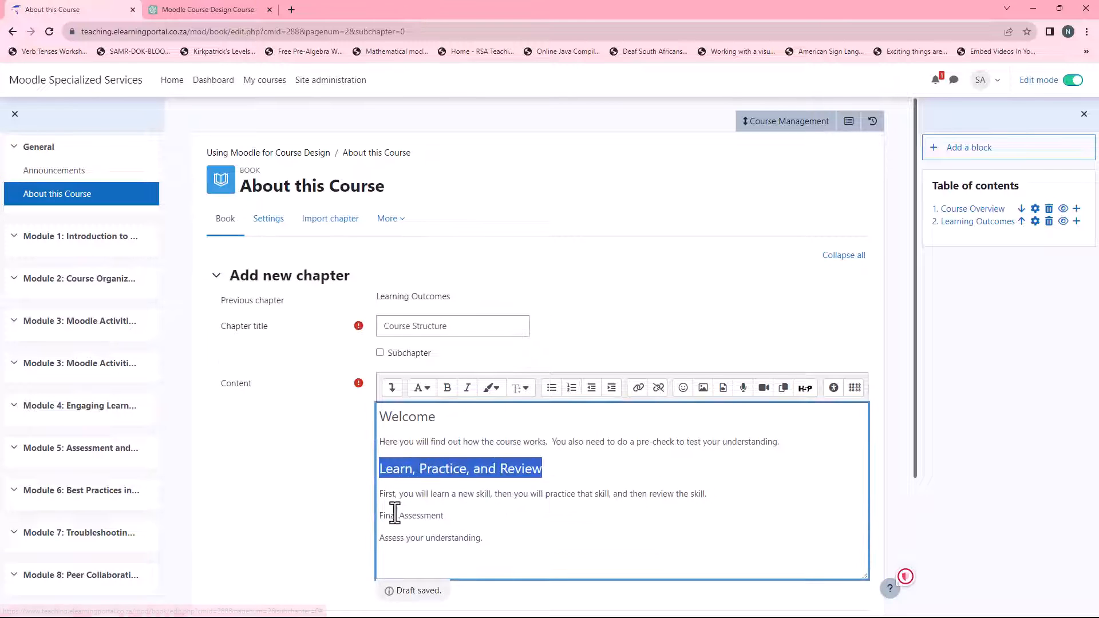
{"action": "left_click_drag", "start_coordinate": [380, 515], "coordinate": [465, 517]}
{"action": "left_click", "coordinate": [522, 389]}
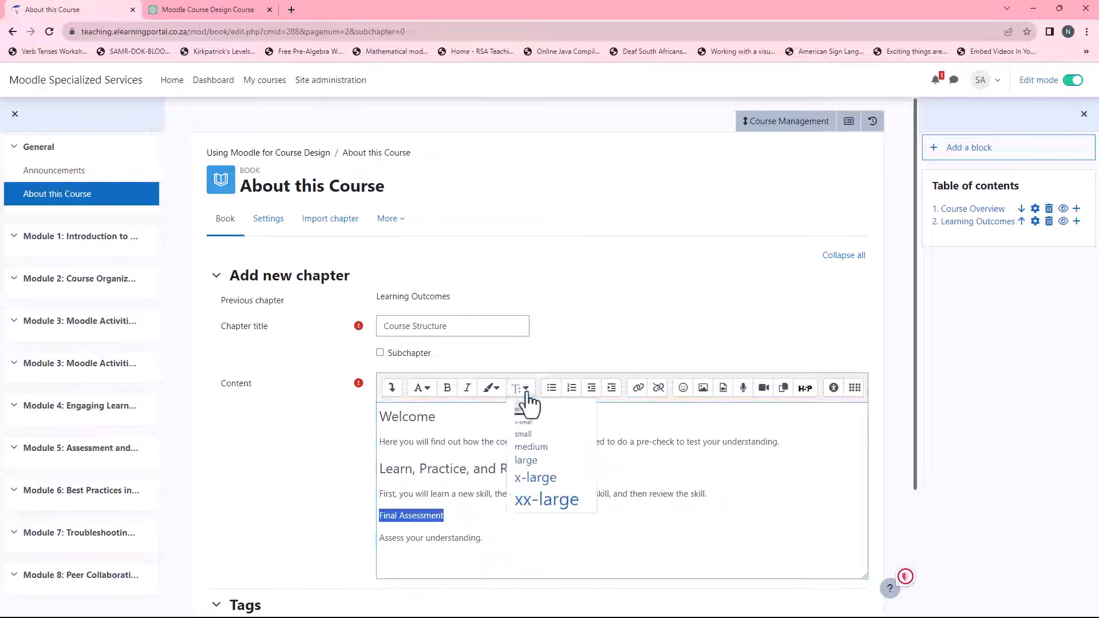
{"action": "left_click", "coordinate": [535, 478]}
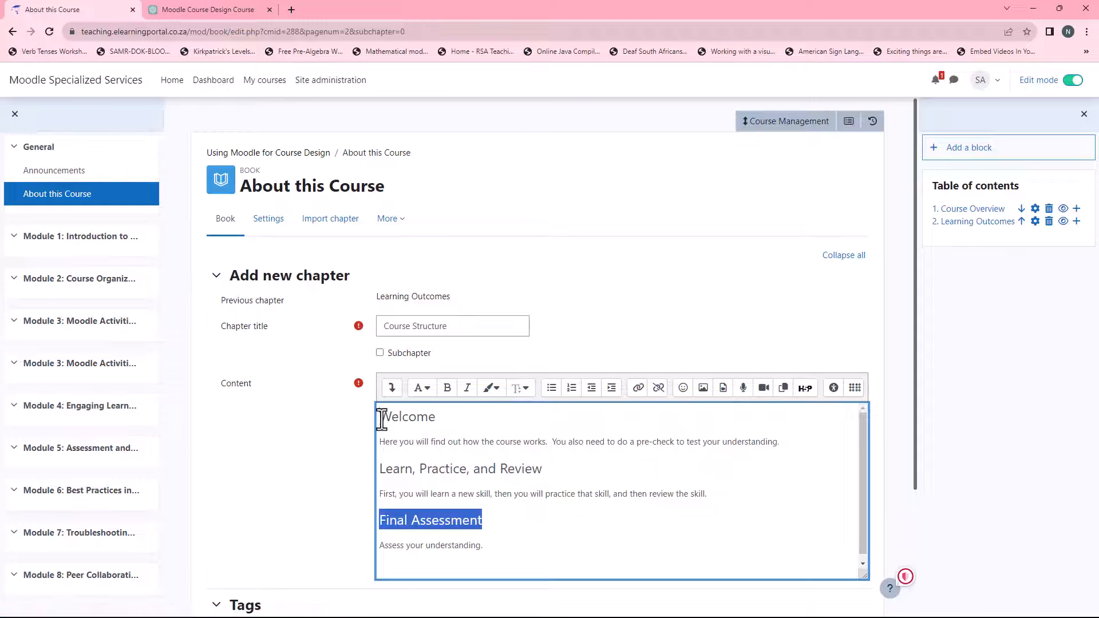
Colour the Welcome, Learn, Practice, and Review, and Final Assessment headings dark blue.
{"action": "left_click_drag", "start_coordinate": [380, 417], "coordinate": [490, 422]}
{"action": "left_click", "coordinate": [499, 389]}
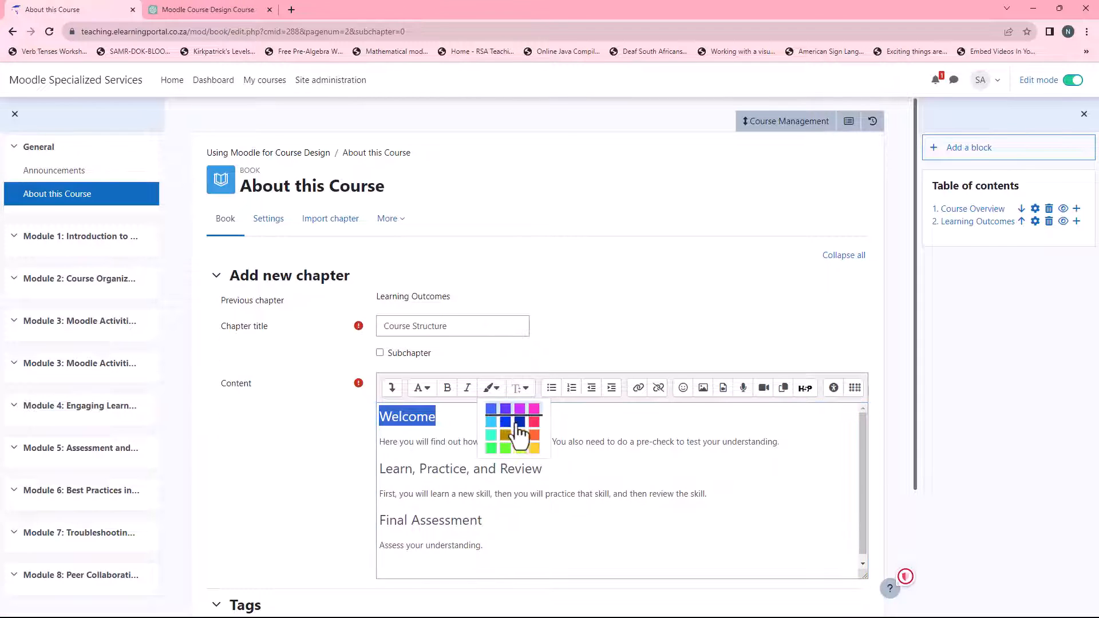
{"action": "left_click", "coordinate": [495, 440]}
{"action": "left_click_drag", "start_coordinate": [380, 473], "coordinate": [567, 473]}
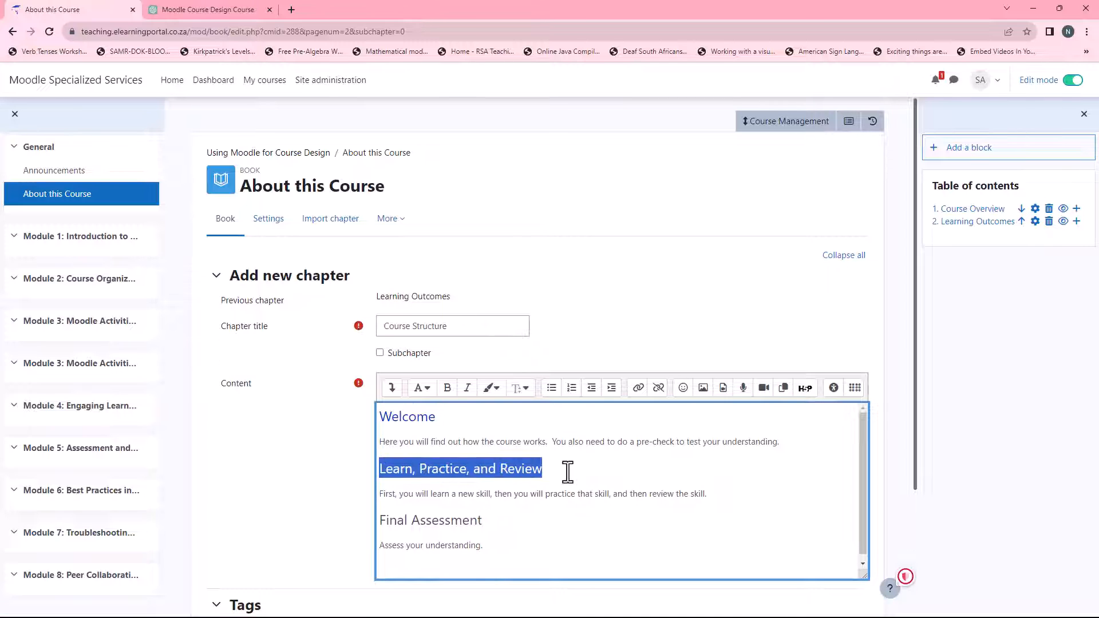
{"action": "left_click", "coordinate": [499, 394]}
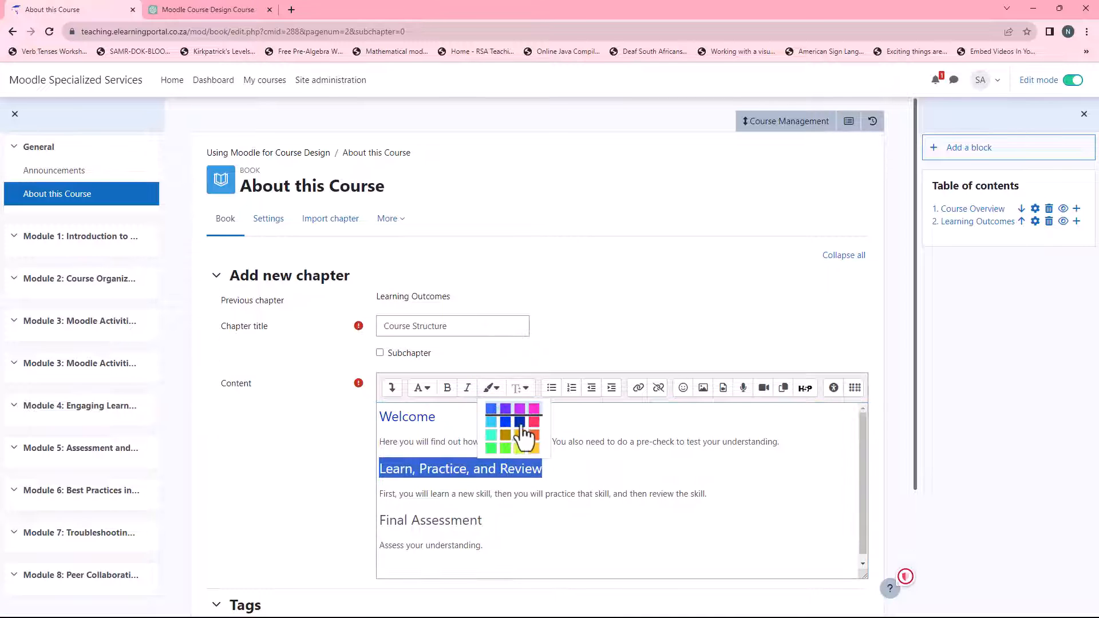
{"action": "left_click", "coordinate": [522, 441]}
{"action": "left_click_drag", "start_coordinate": [382, 523], "coordinate": [510, 521]}
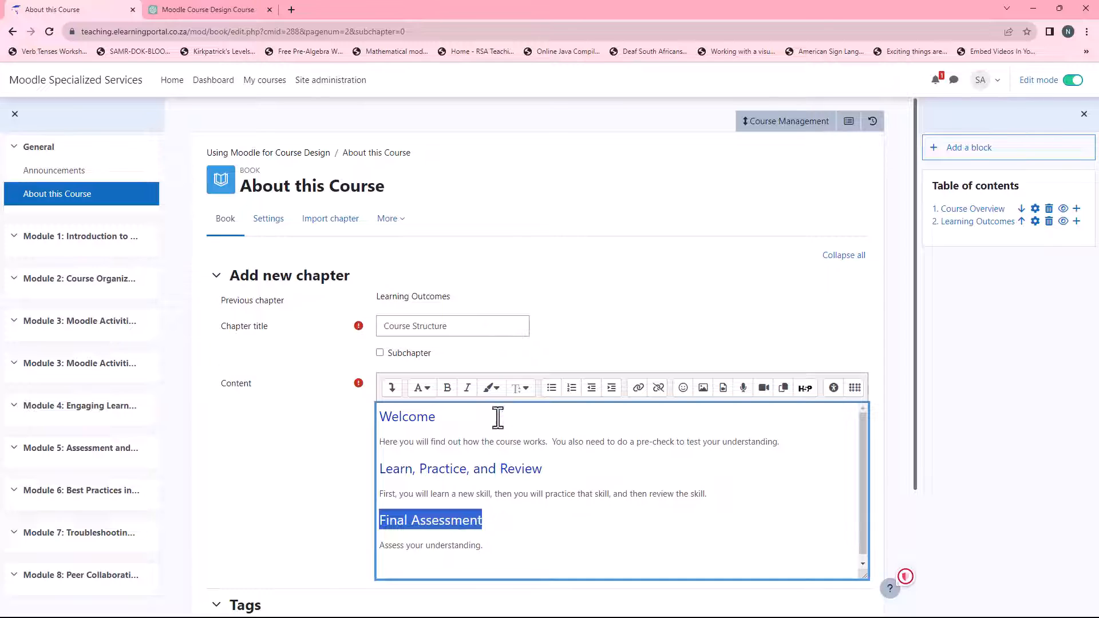
{"action": "left_click", "coordinate": [495, 390]}
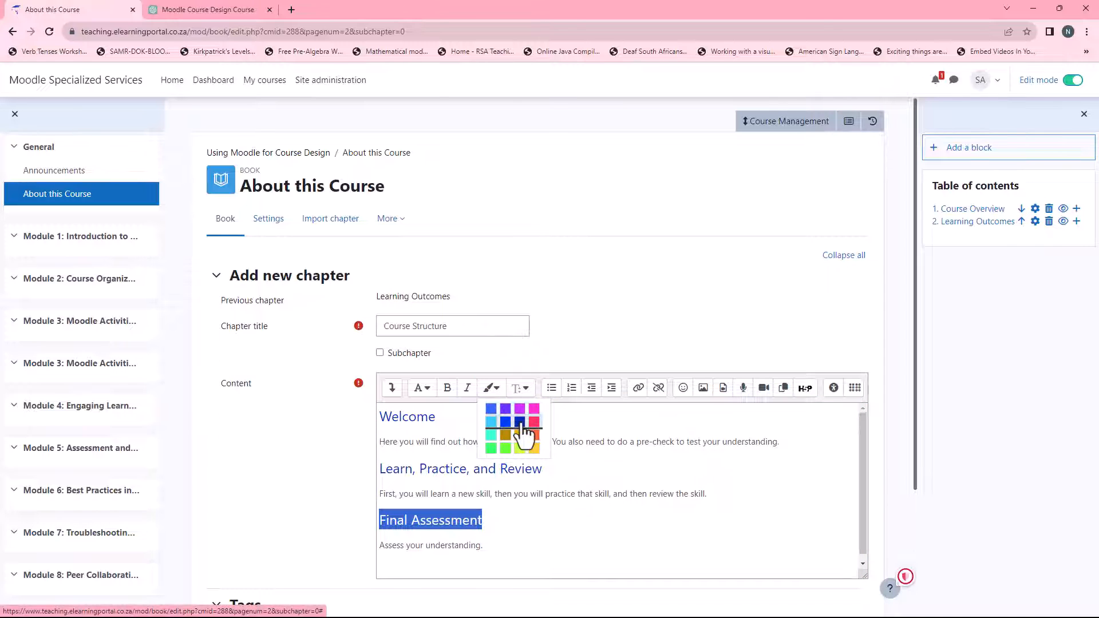
{"action": "left_click", "coordinate": [533, 435]}
Format the sentence under each of the three headings as an unordered list item.
{"action": "left_click", "coordinate": [423, 455]}
{"action": "left_click_drag", "start_coordinate": [378, 444], "coordinate": [816, 445]}
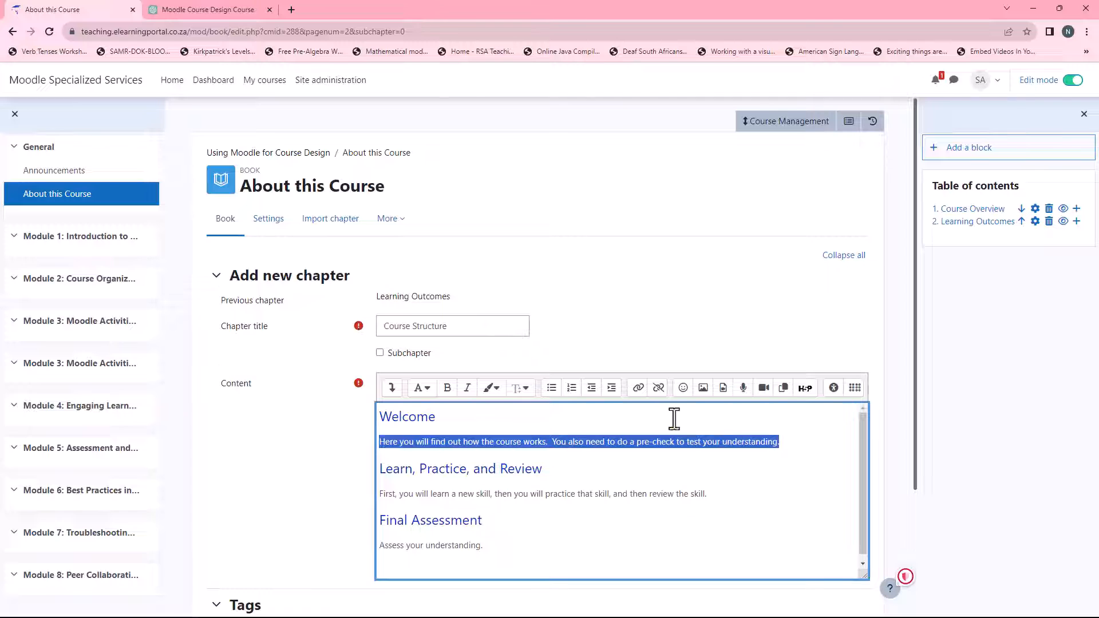
{"action": "left_click", "coordinate": [551, 388]}
{"action": "left_click_drag", "start_coordinate": [383, 499], "coordinate": [748, 496]}
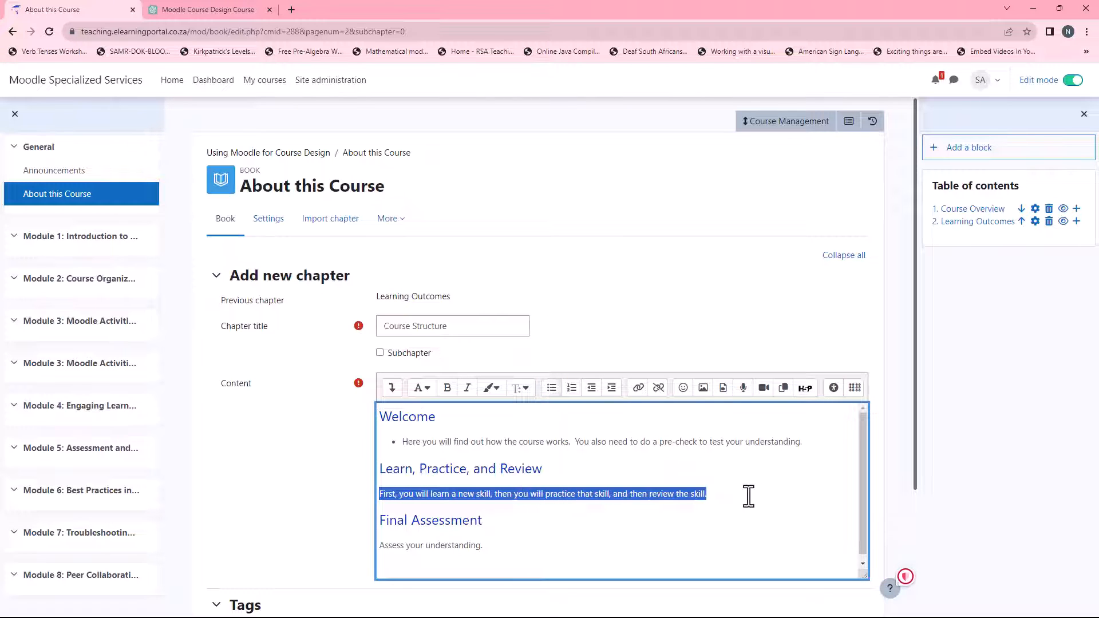
{"action": "left_click", "coordinate": [551, 388]}
{"action": "left_click_drag", "start_coordinate": [379, 545], "coordinate": [485, 547]}
{"action": "left_click", "coordinate": [552, 387]}
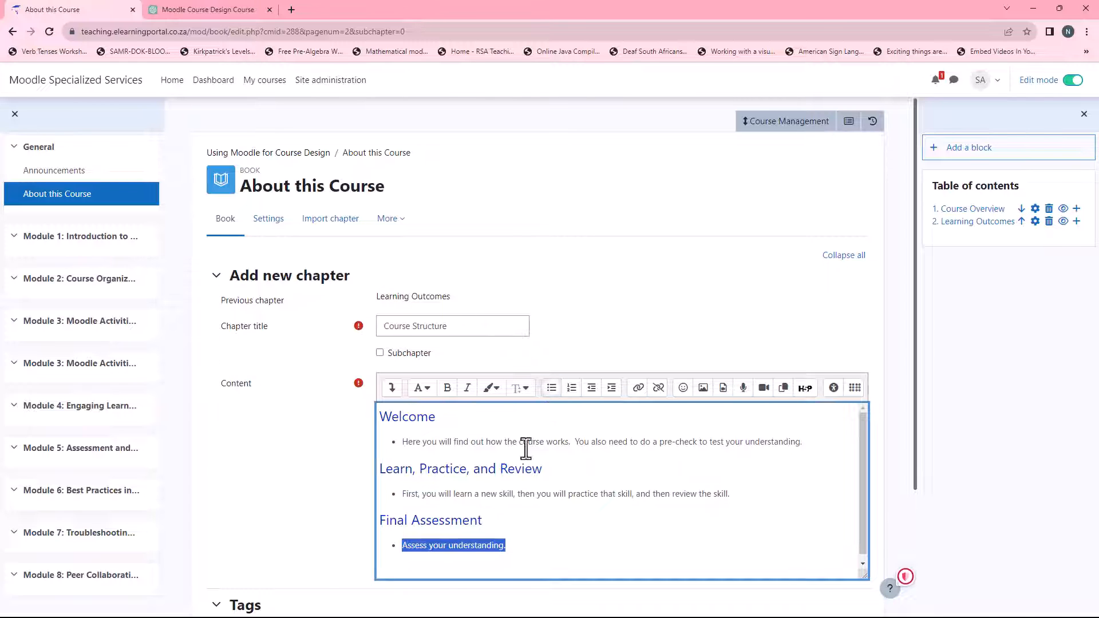
Save the Course Structure chapter and view its displayed content.
{"action": "scroll", "coordinate": [345, 471], "scroll_direction": "down", "scroll_amount": 3}
{"action": "left_click", "coordinate": [418, 541]}
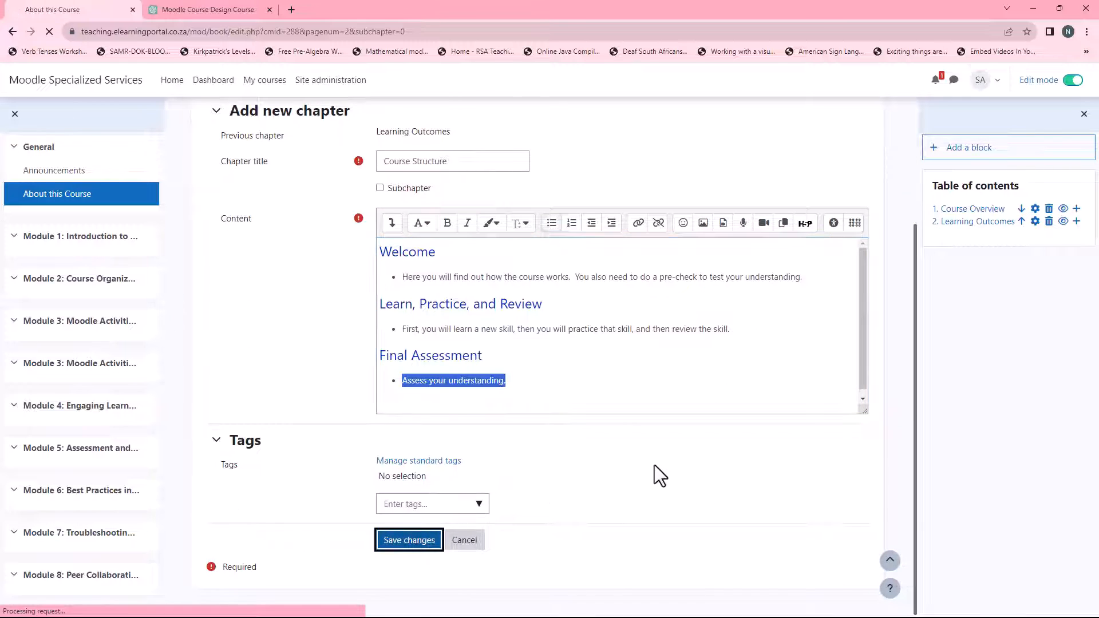
{"action": "scroll", "coordinate": [572, 435], "scroll_direction": "down", "scroll_amount": 2}
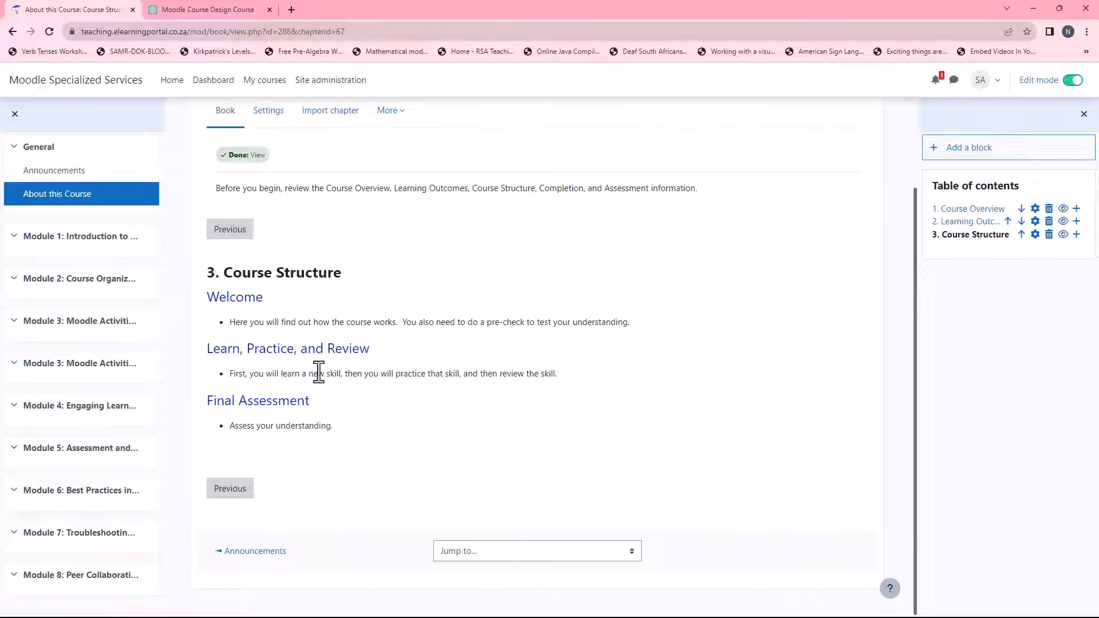
Reopen the Course Structure chapter for editing, remove the bullets from the three sentences under the headings, and save it.
{"action": "left_click", "coordinate": [1035, 235]}
{"action": "left_click", "coordinate": [409, 444]}
{"action": "left_click_drag", "start_coordinate": [385, 444], "coordinate": [816, 442]}
{"action": "left_click", "coordinate": [551, 388]}
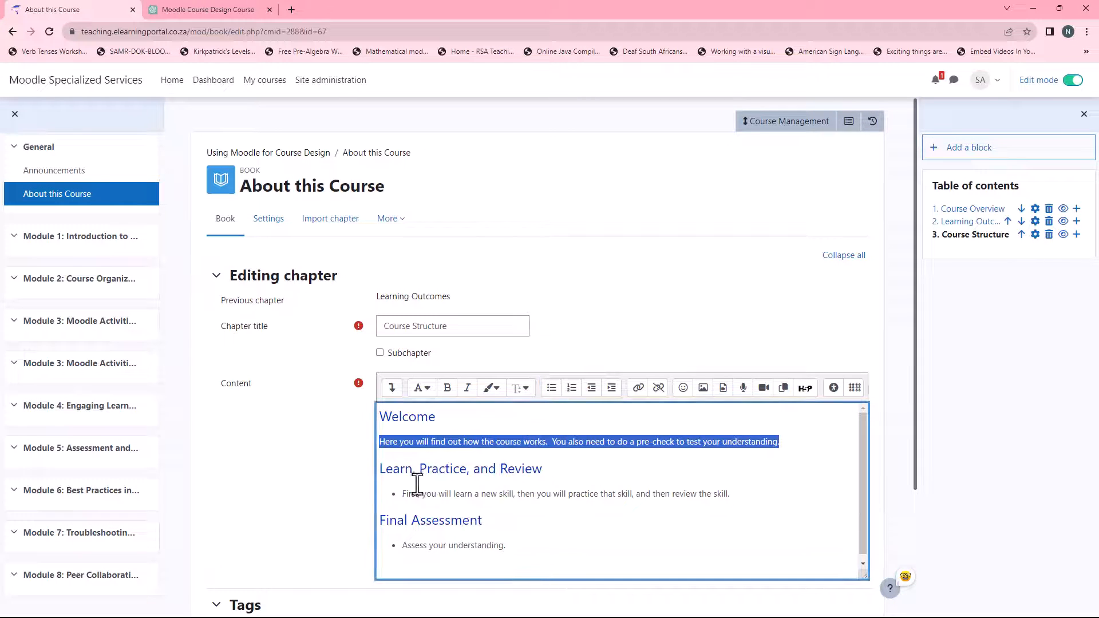
{"action": "left_click_drag", "start_coordinate": [389, 493], "coordinate": [775, 493]}
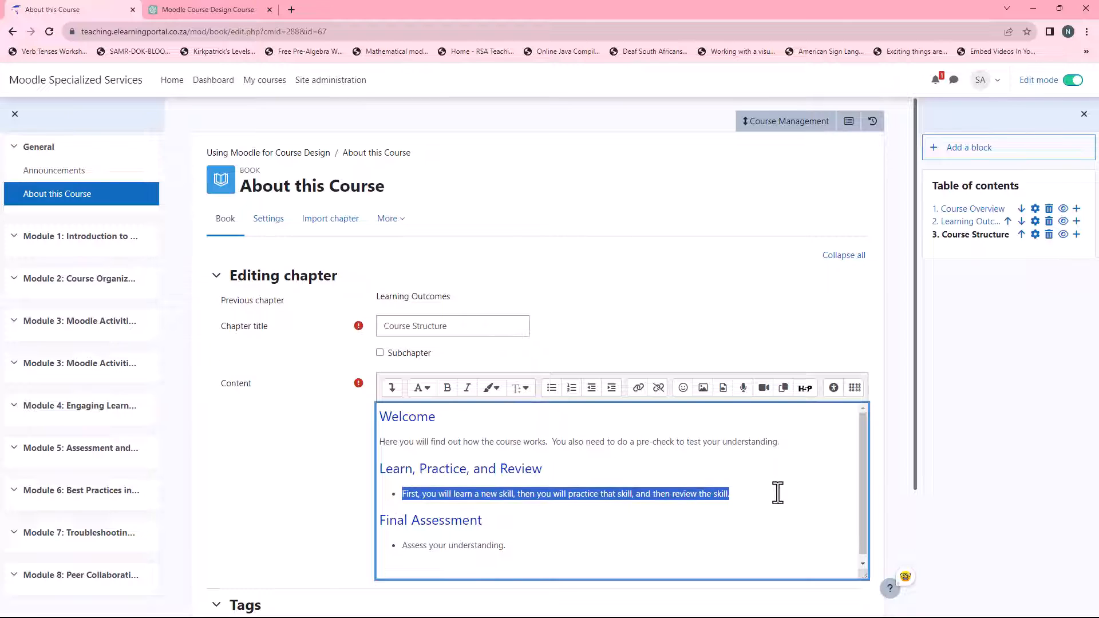
{"action": "left_click", "coordinate": [551, 388]}
{"action": "left_click", "coordinate": [393, 545]}
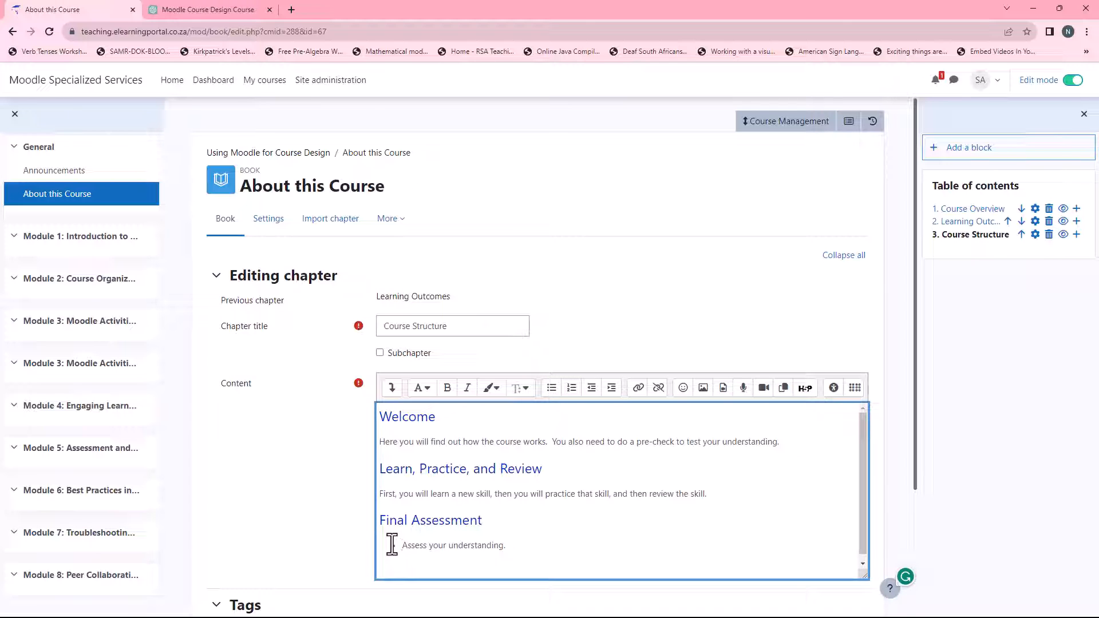
{"action": "left_click_drag", "start_coordinate": [391, 545], "coordinate": [536, 543]}
{"action": "left_click", "coordinate": [551, 388]}
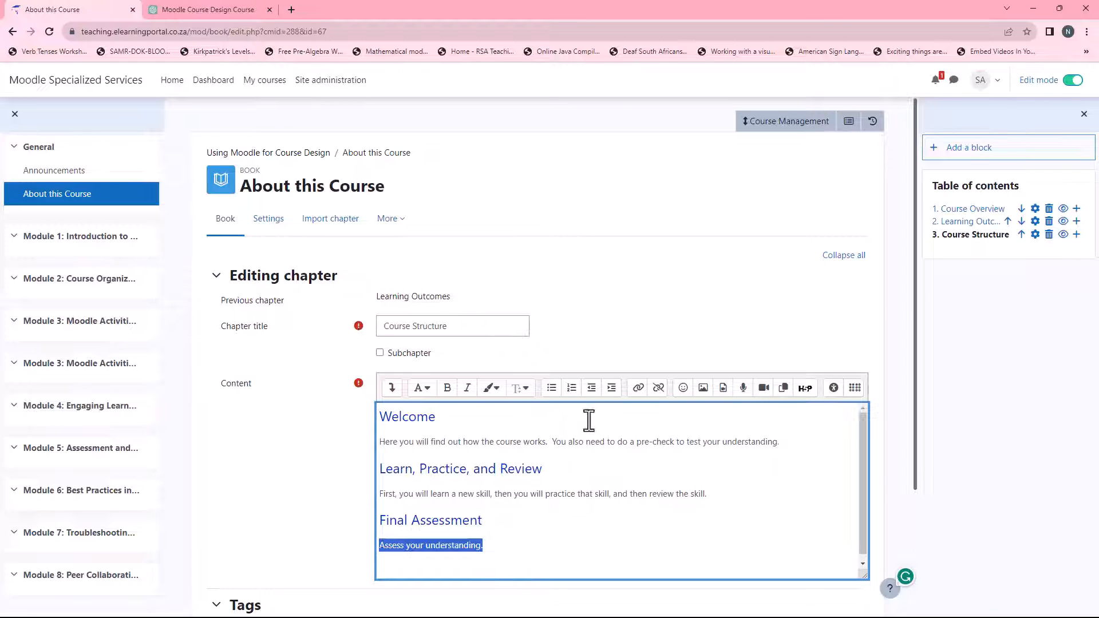
{"action": "scroll", "coordinate": [328, 425], "scroll_direction": "down", "scroll_amount": 3}
{"action": "left_click", "coordinate": [395, 541]}
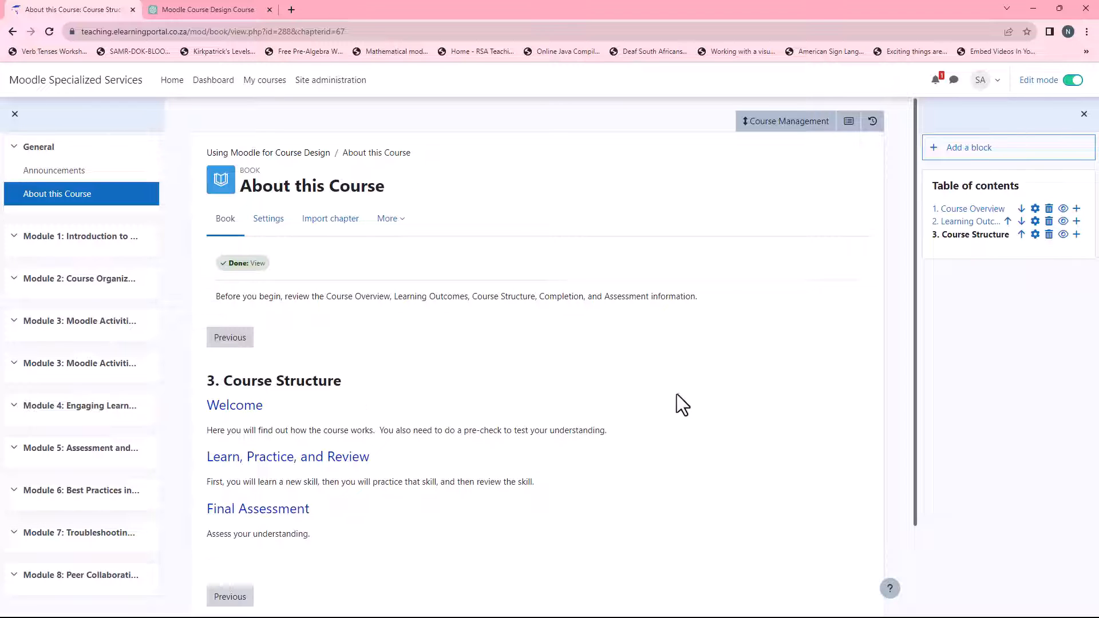
Open the Course Overview chapter for editing and remove the bullets from the sentences under Prerequisites, Format and Course Duration.
{"action": "left_click", "coordinate": [1034, 210]}
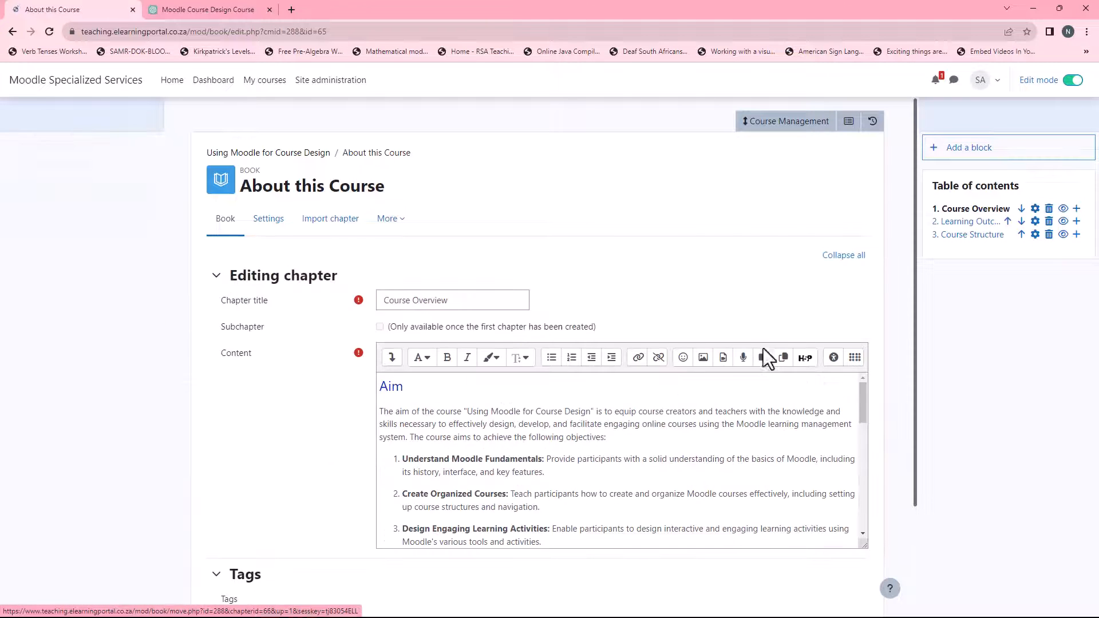
{"action": "scroll", "coordinate": [461, 481], "scroll_direction": "down", "scroll_amount": 2}
{"action": "scroll", "coordinate": [461, 481], "scroll_direction": "down", "scroll_amount": 5}
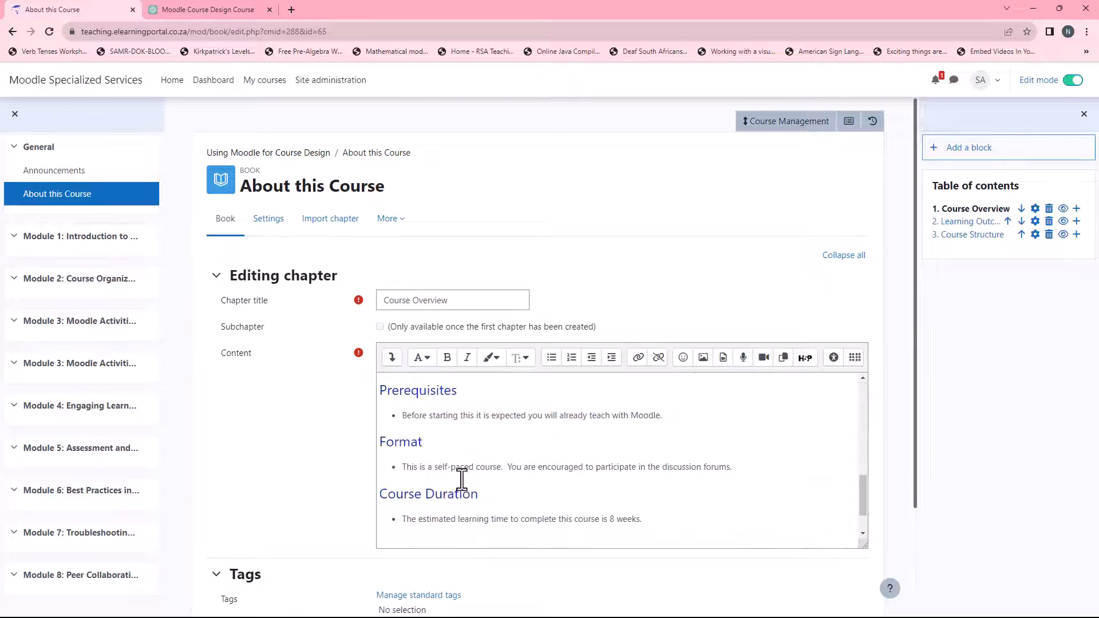
{"action": "left_click_drag", "start_coordinate": [402, 416], "coordinate": [719, 418]}
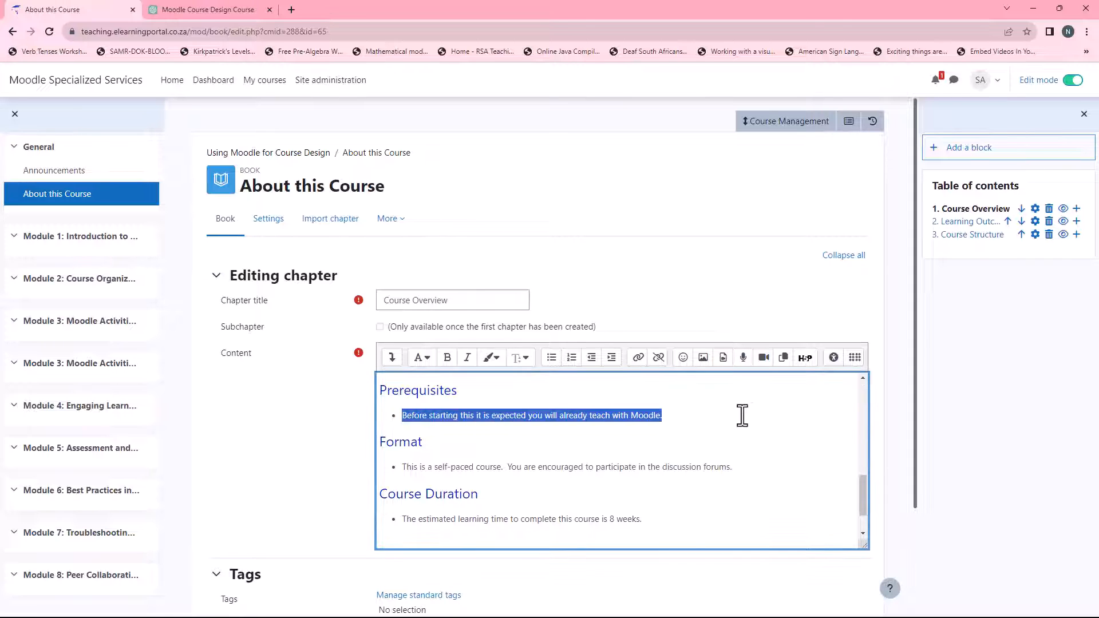
{"action": "left_click", "coordinate": [552, 357]}
{"action": "left_click_drag", "start_coordinate": [396, 466], "coordinate": [736, 465]}
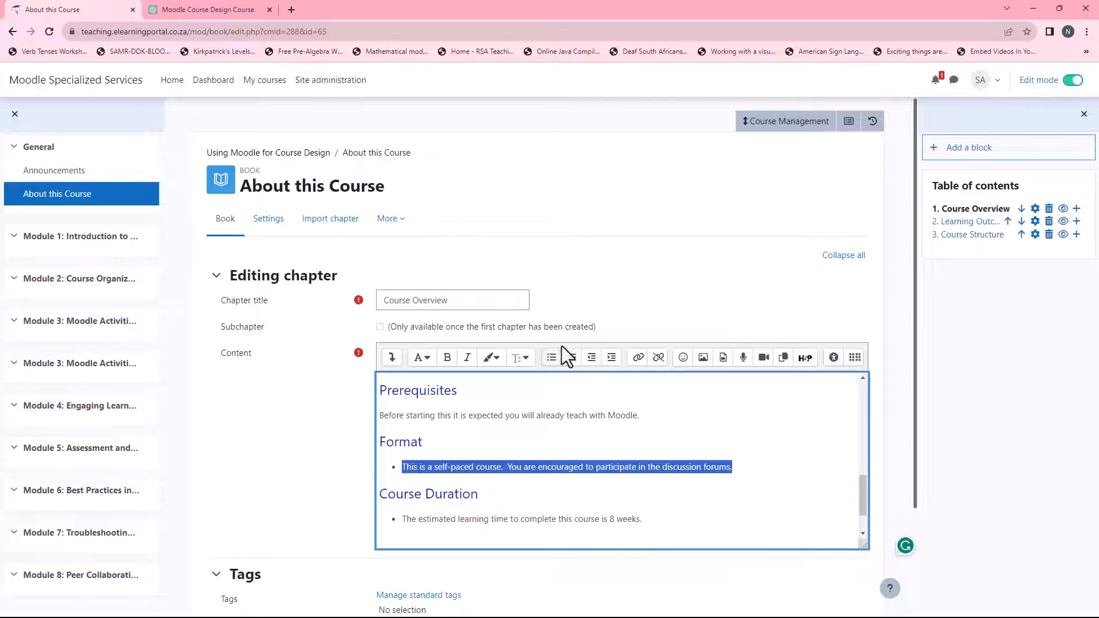
{"action": "left_click", "coordinate": [552, 357]}
{"action": "left_click_drag", "start_coordinate": [400, 518], "coordinate": [715, 518]}
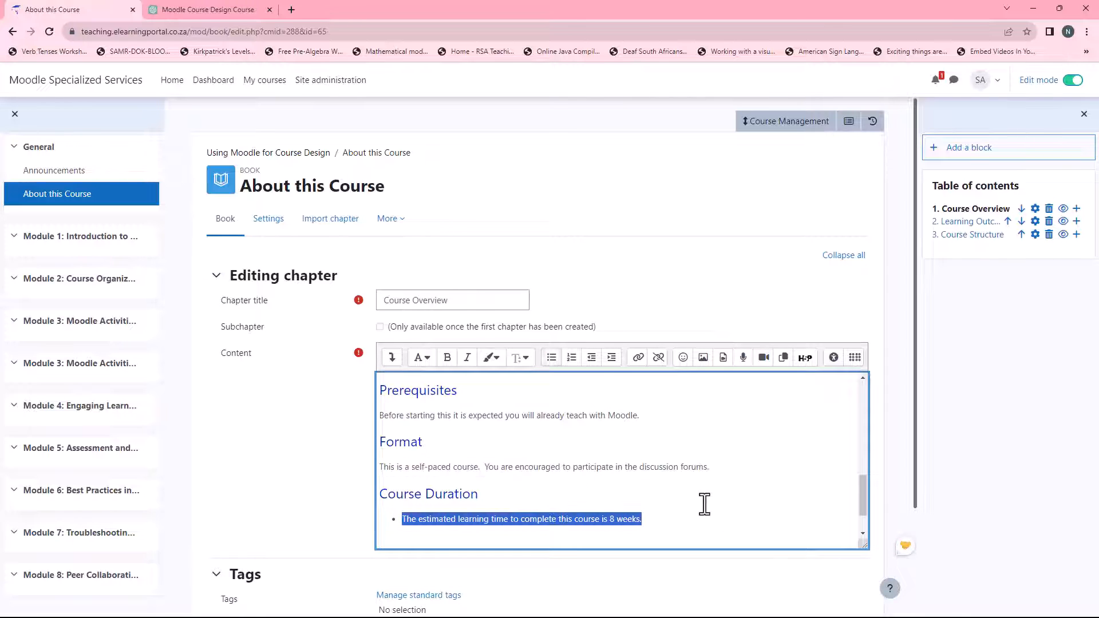
{"action": "left_click", "coordinate": [551, 357]}
Save the Course Overview chapter and look through its displayed content.
{"action": "scroll", "coordinate": [344, 493], "scroll_direction": "down", "scroll_amount": 2}
{"action": "left_click", "coordinate": [391, 537]}
{"action": "scroll", "coordinate": [470, 415], "scroll_direction": "down", "scroll_amount": 5}
{"action": "scroll", "coordinate": [470, 407], "scroll_direction": "down", "scroll_amount": 3}
{"action": "scroll", "coordinate": [514, 398], "scroll_direction": "up", "scroll_amount": 5}
Open the Learning Outcomes chapter for editing, check its formatting, and save it.
{"action": "left_click", "coordinate": [1035, 221]}
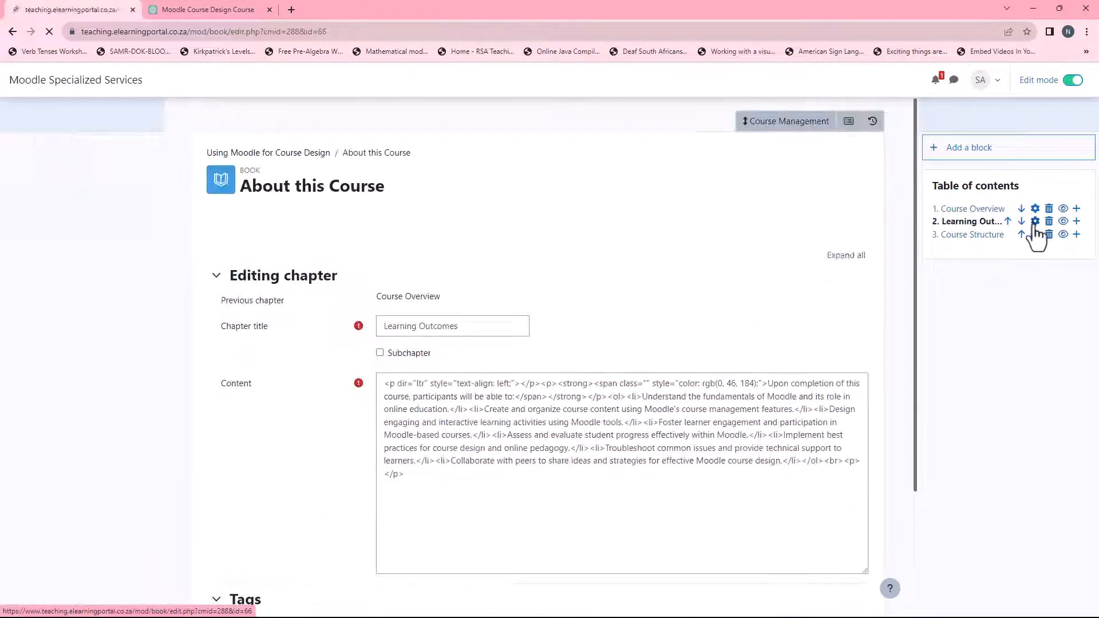
{"action": "scroll", "coordinate": [305, 448], "scroll_direction": "down", "scroll_amount": 2}
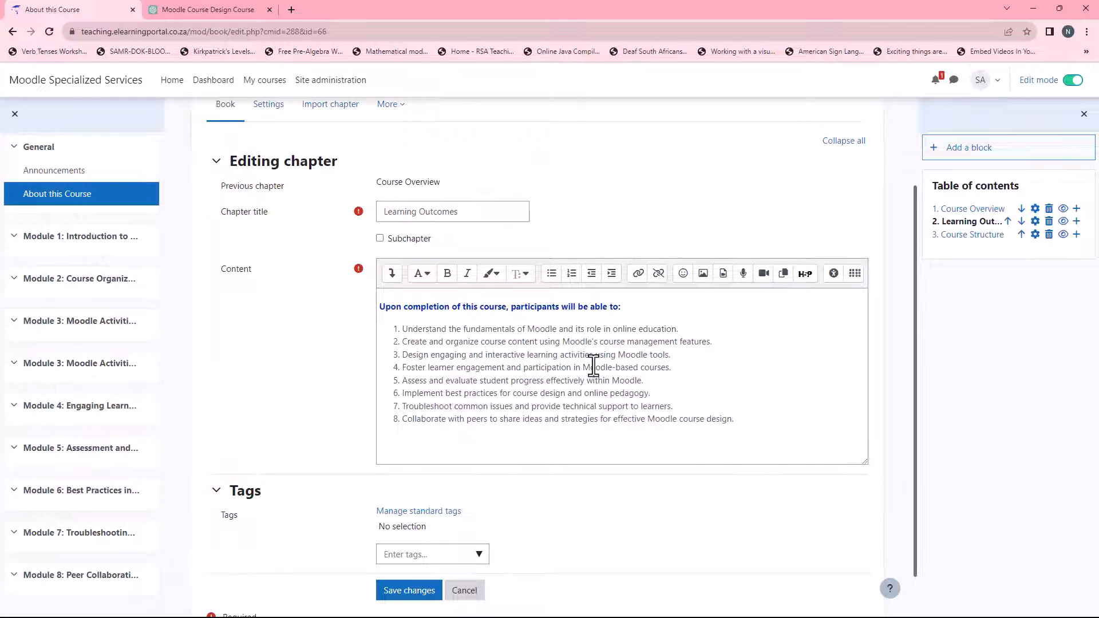
{"action": "left_click", "coordinate": [417, 598]}
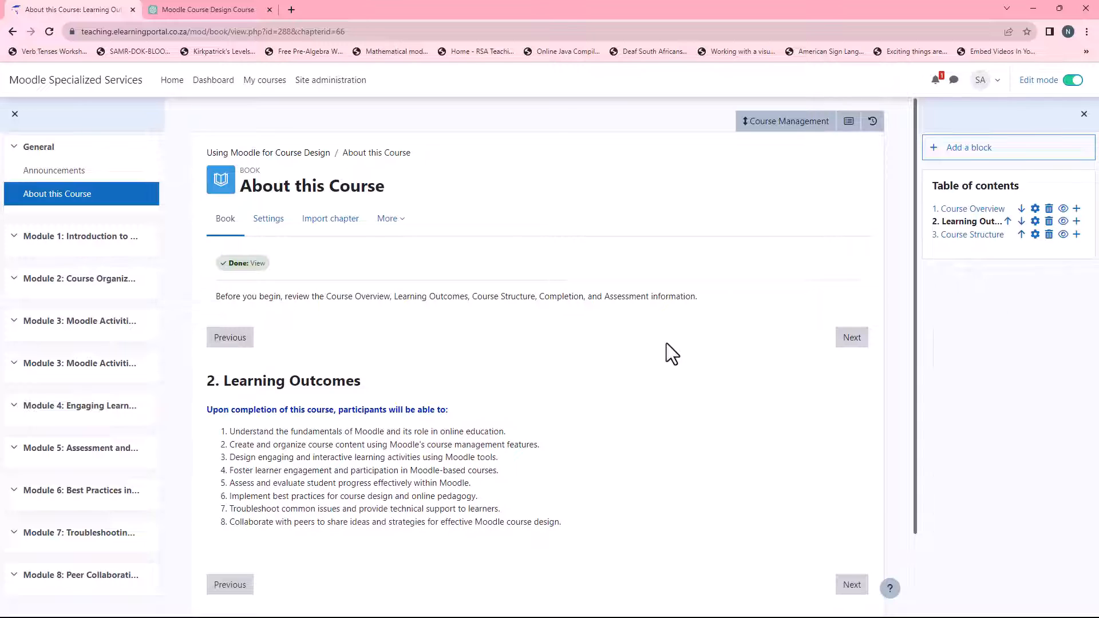
Add a new chapter after Course Structure with the title Competencies.
{"action": "left_click", "coordinate": [1076, 234]}
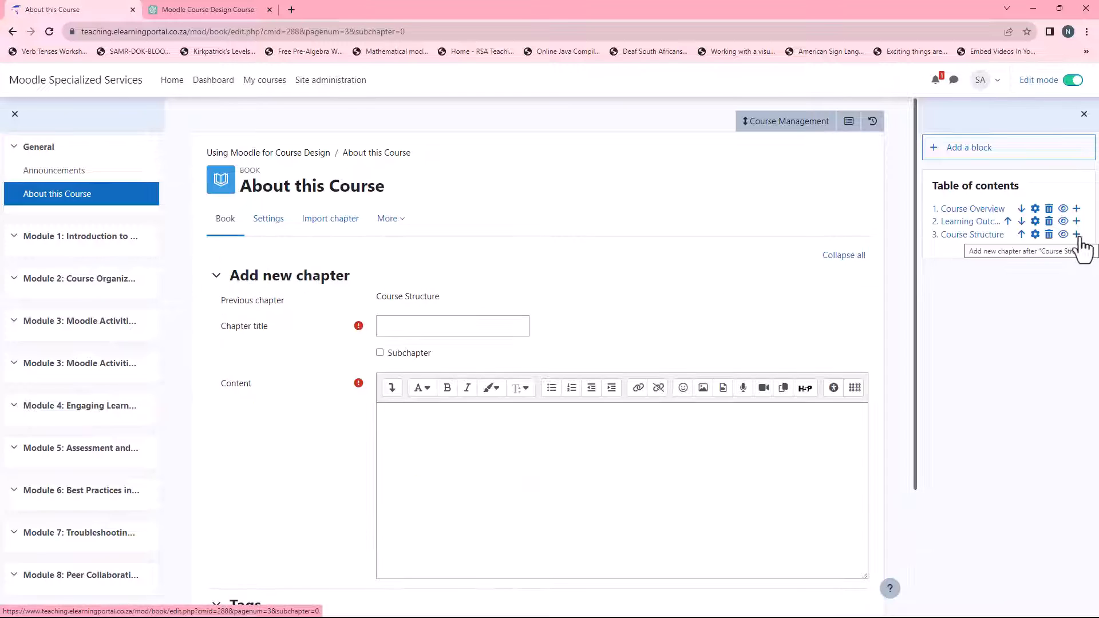
{"action": "left_click", "coordinate": [486, 327]}
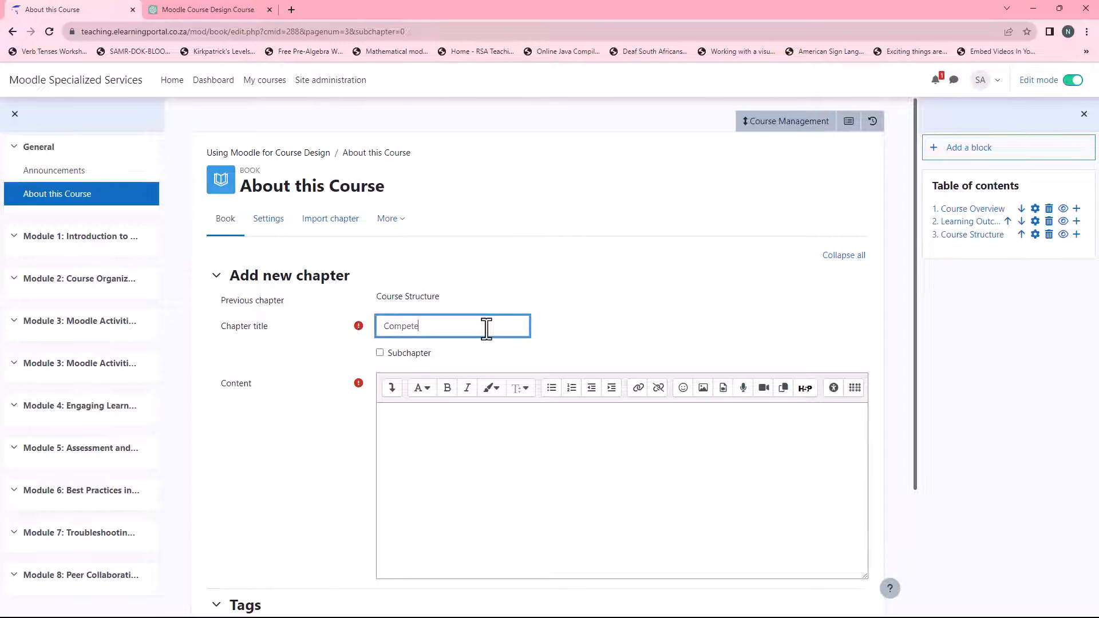
{"action": "left_click", "coordinate": [533, 338]}
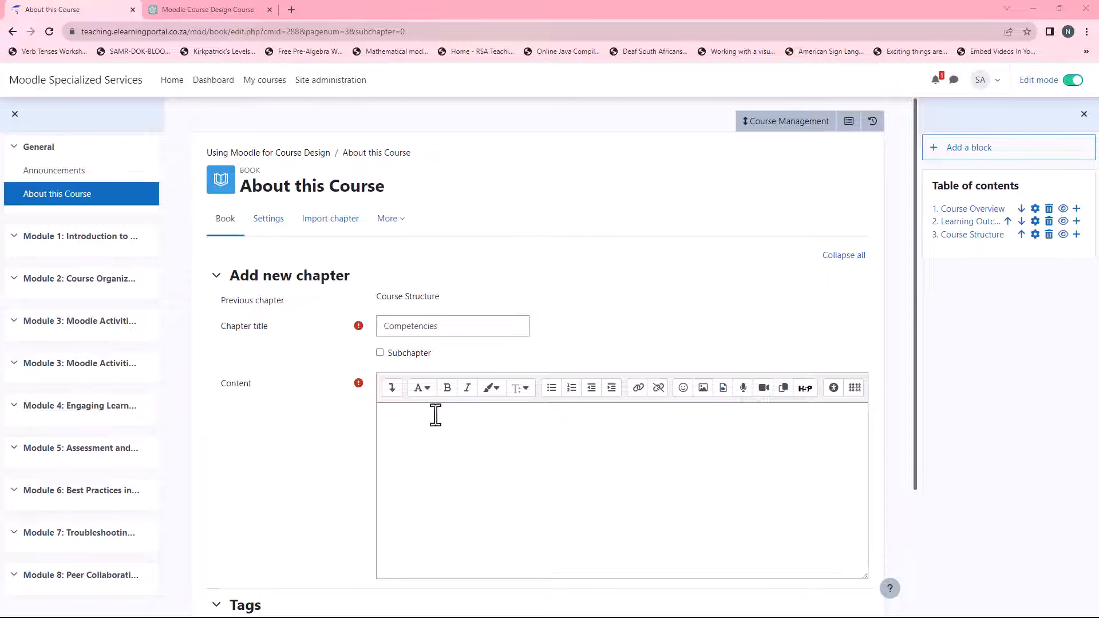
Switch to the ChatGPT course design conversation and ask "Define the digital competencies this course relates to.".
{"action": "left_click", "coordinate": [215, 8]}
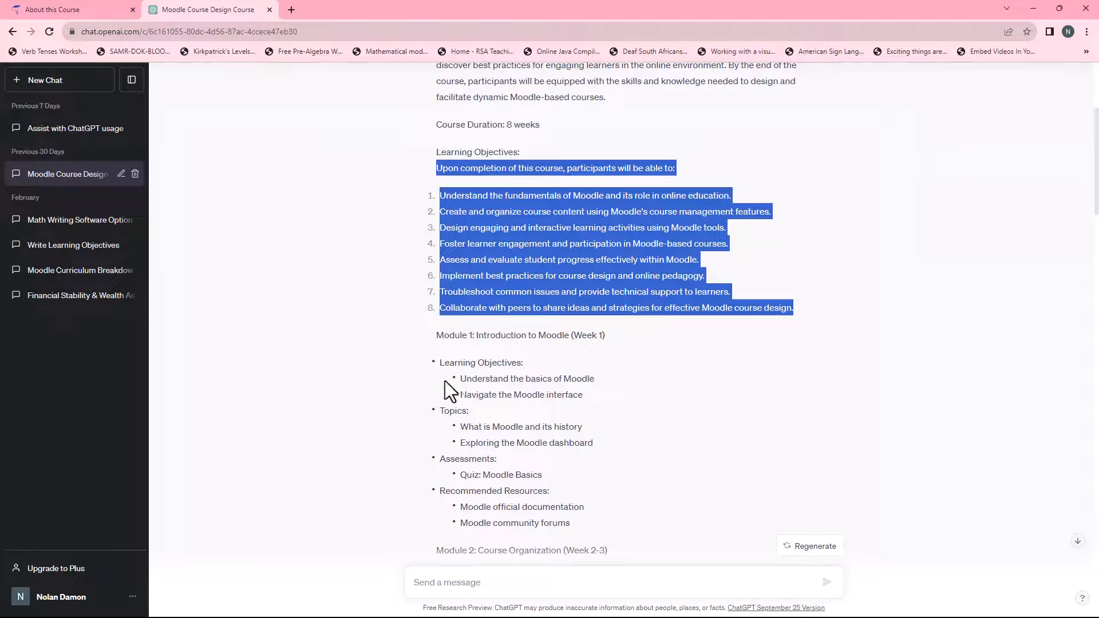
{"action": "left_click", "coordinate": [445, 582]}
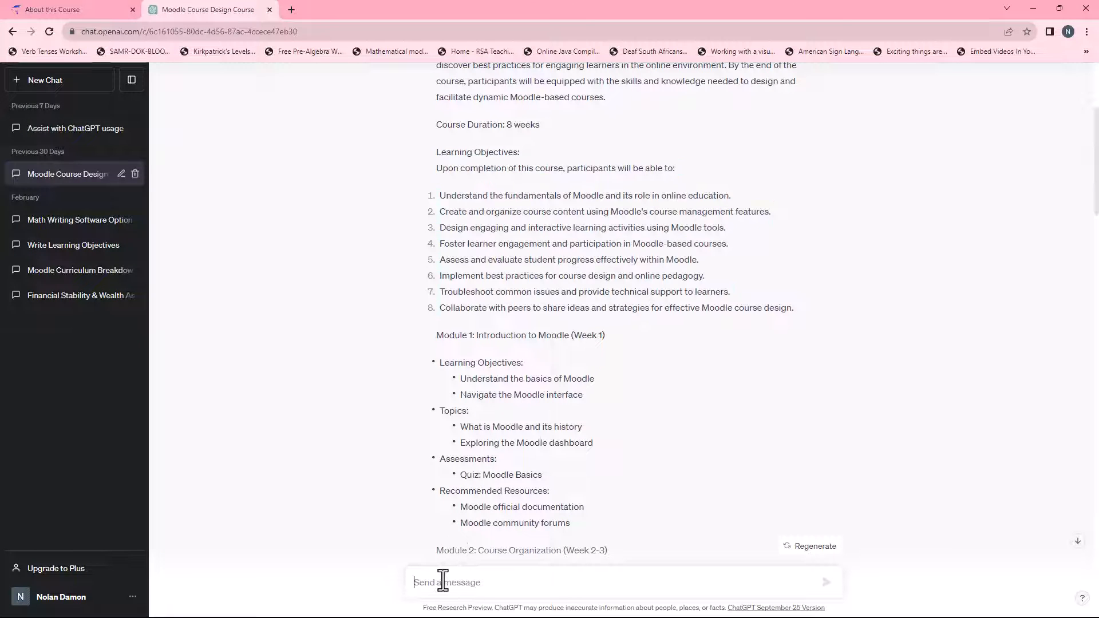
{"action": "type", "text": "Def"}
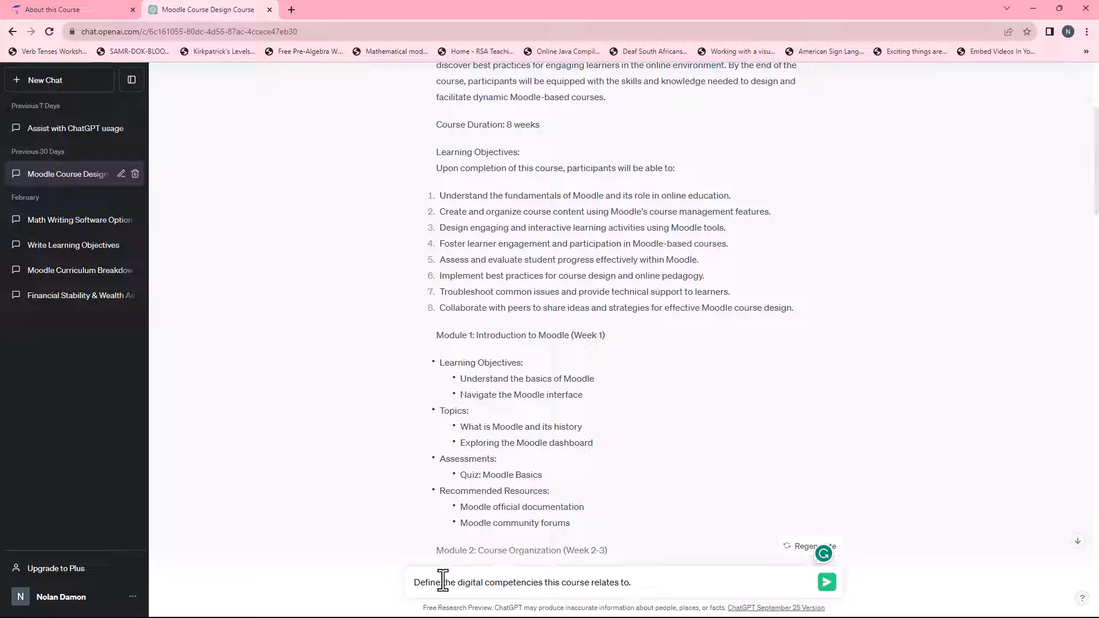
{"action": "key", "text": "Return"}
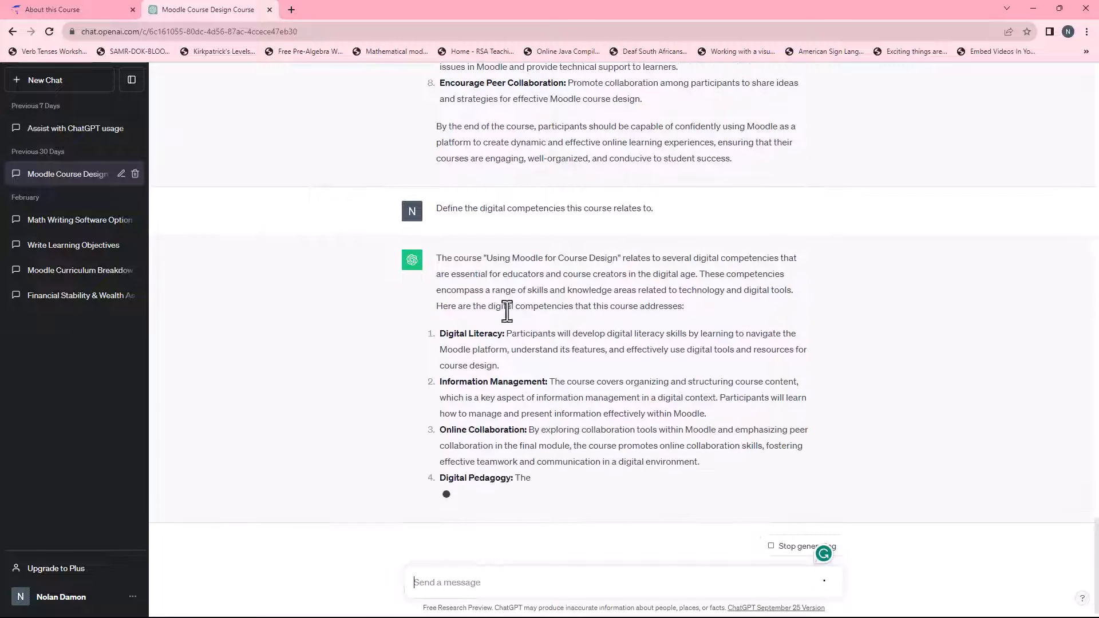
Review the digital competencies answer and copy it in full, from the introduction through the closing paragraph.
{"action": "scroll", "coordinate": [621, 281], "scroll_direction": "up", "scroll_amount": 1}
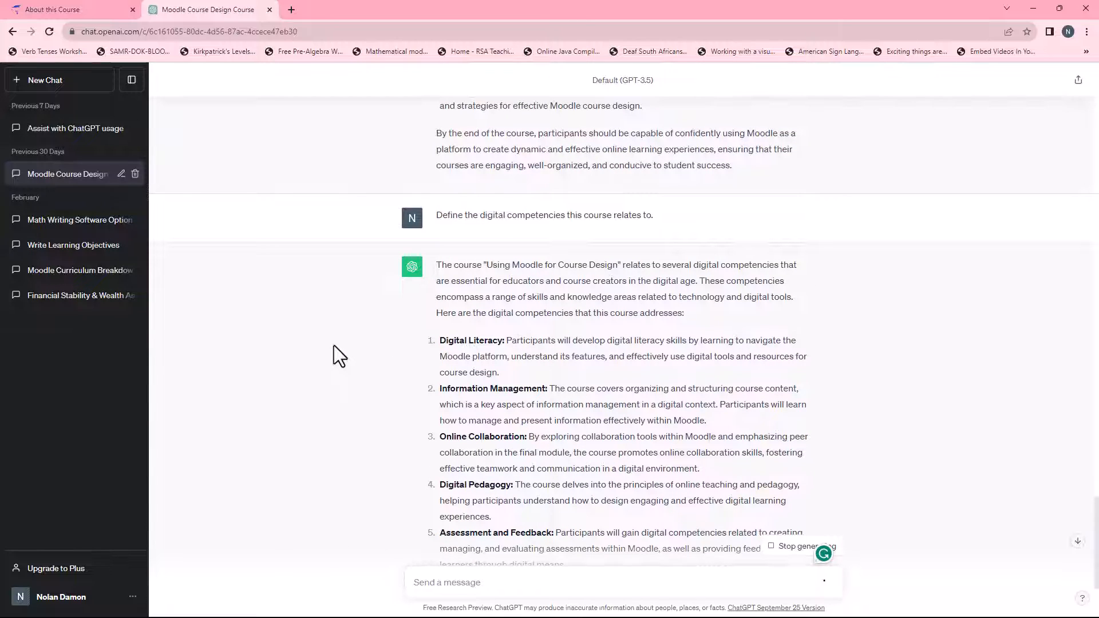
{"action": "scroll", "coordinate": [334, 345], "scroll_direction": "down", "scroll_amount": 3}
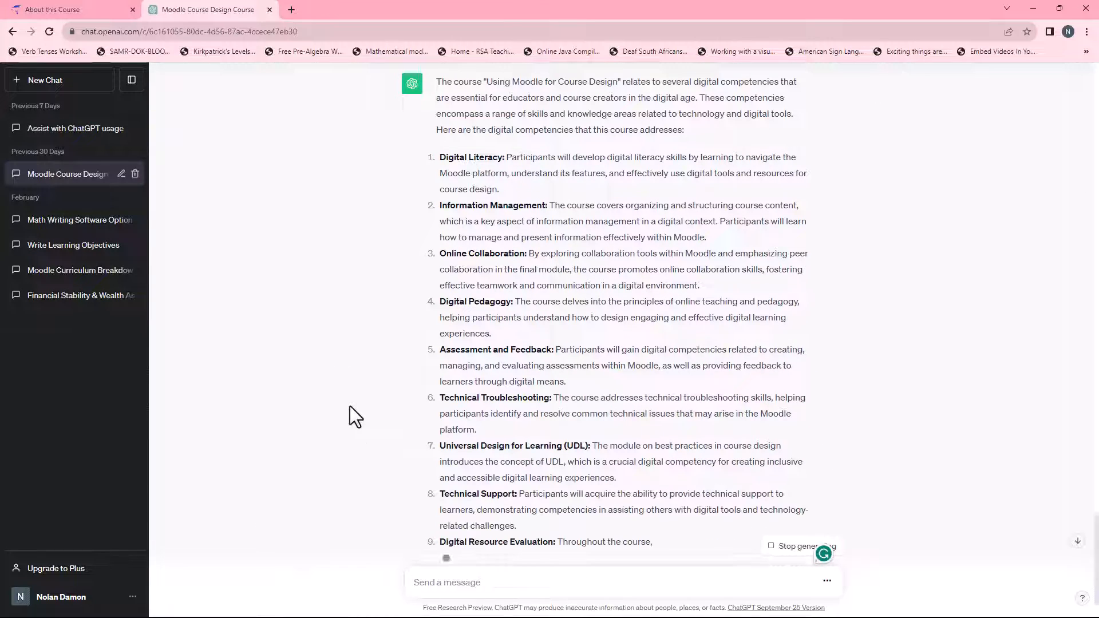
{"action": "scroll", "coordinate": [602, 340], "scroll_direction": "up", "scroll_amount": 4}
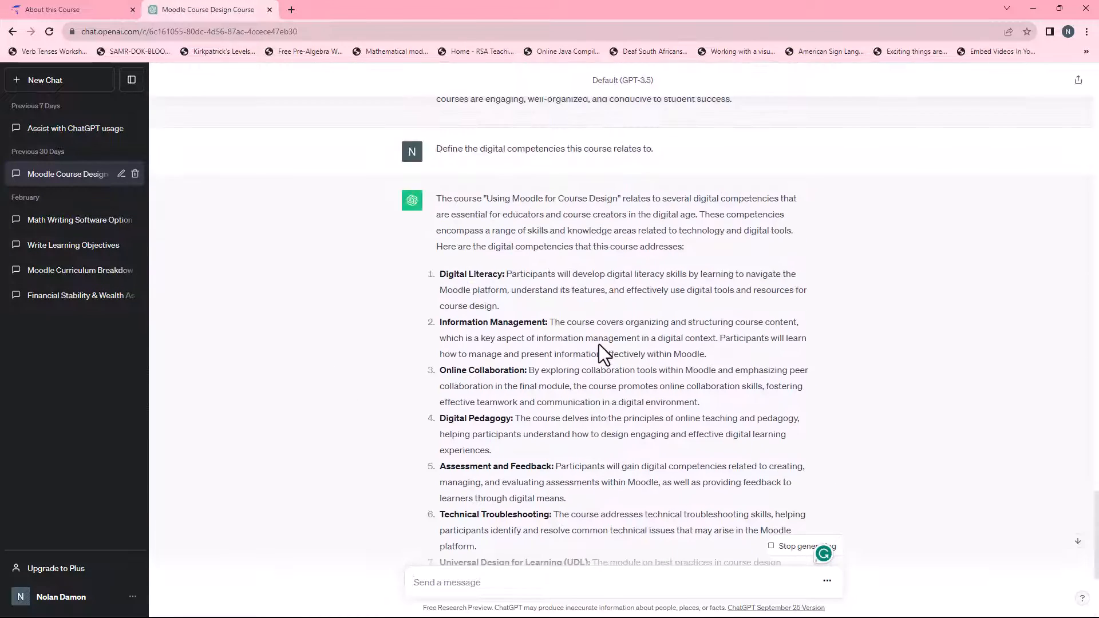
{"action": "scroll", "coordinate": [598, 345], "scroll_direction": "up", "scroll_amount": 2}
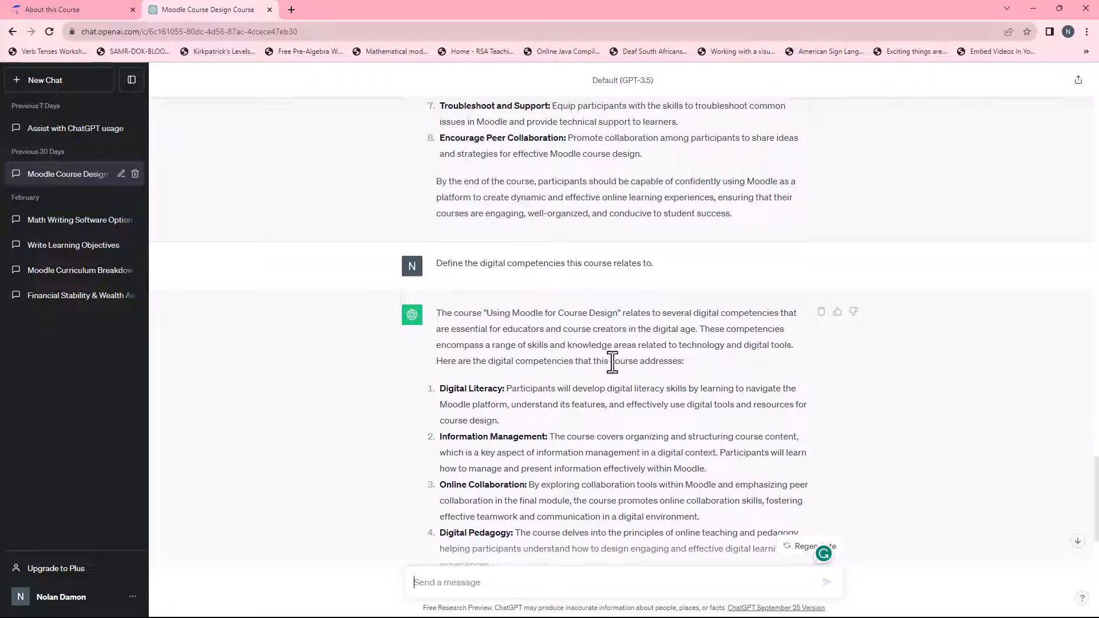
{"action": "scroll", "coordinate": [521, 371], "scroll_direction": "down", "scroll_amount": 2}
{"action": "left_click_drag", "start_coordinate": [437, 198], "coordinate": [763, 523]}
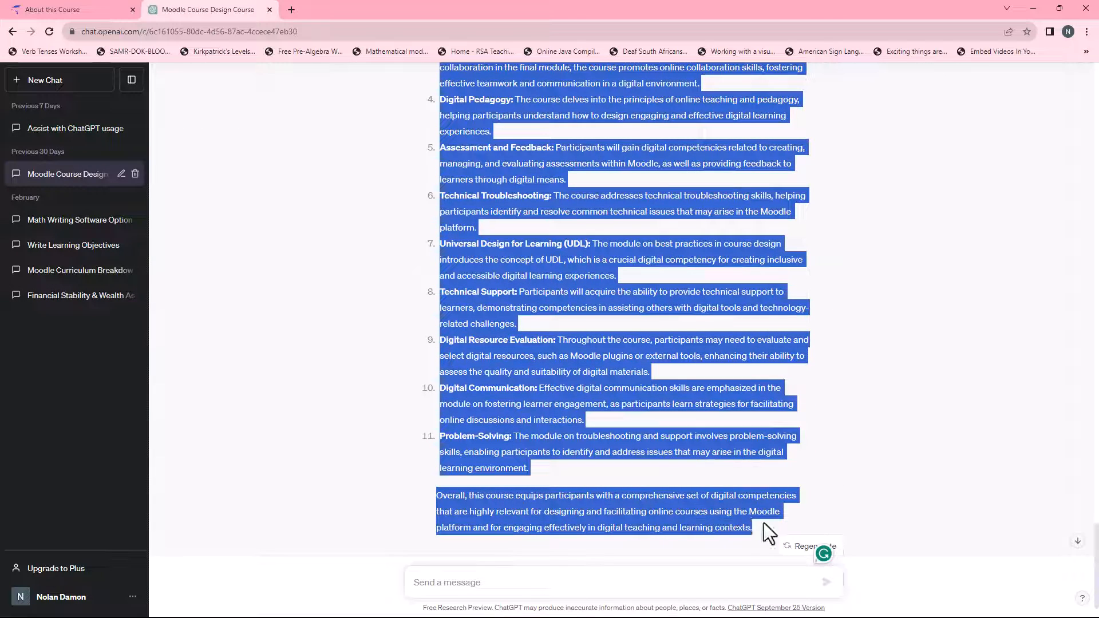
{"action": "right_click", "coordinate": [536, 441]}
{"action": "left_click", "coordinate": [566, 449]}
Return to Moodle, paste the copied answer as the Competencies chapter's content, and check the pasted text.
{"action": "left_click", "coordinate": [89, 8]}
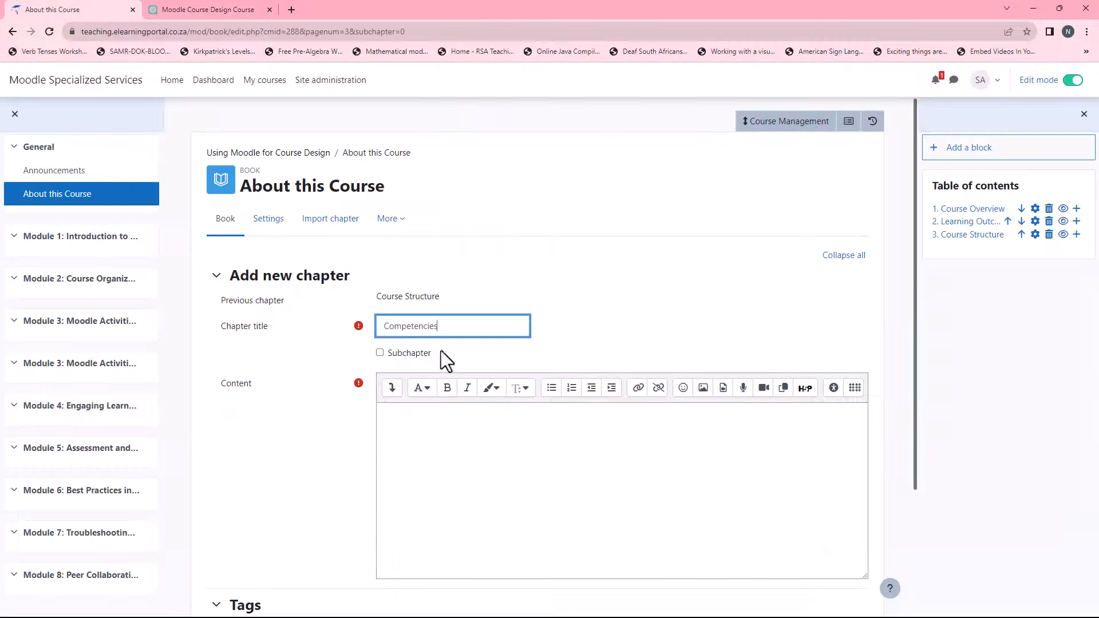
{"action": "left_click", "coordinate": [410, 428]}
{"action": "right_click", "coordinate": [402, 424]}
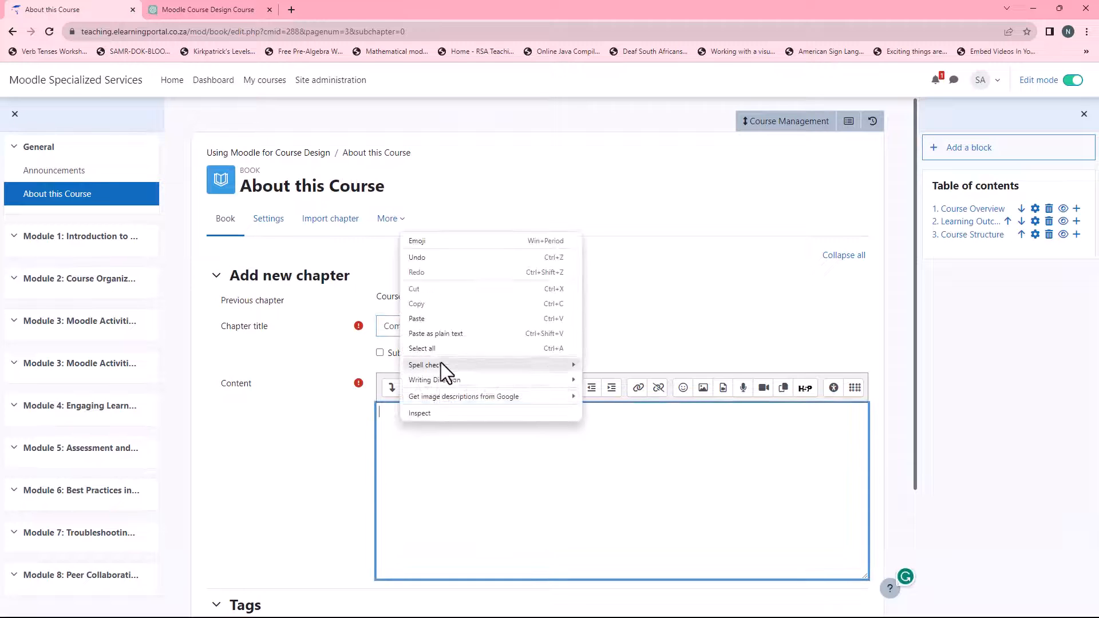
{"action": "left_click", "coordinate": [433, 321]}
{"action": "scroll", "coordinate": [473, 490], "scroll_direction": "down", "scroll_amount": 5}
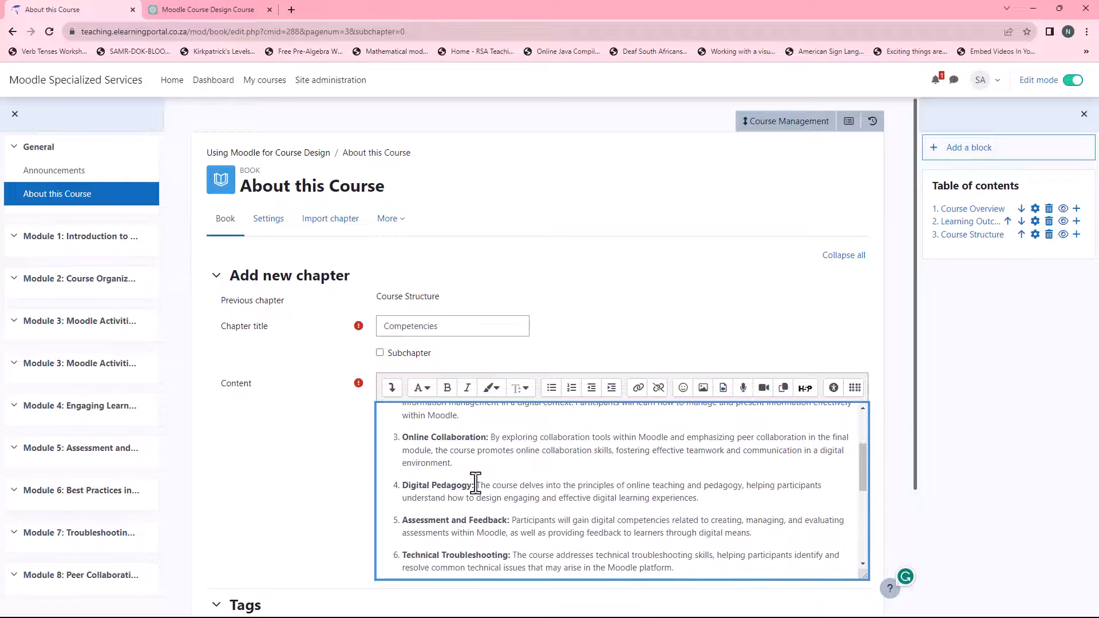
{"action": "scroll", "coordinate": [474, 483], "scroll_direction": "up", "scroll_amount": 5}
{"action": "scroll", "coordinate": [461, 482], "scroll_direction": "down", "scroll_amount": 10}
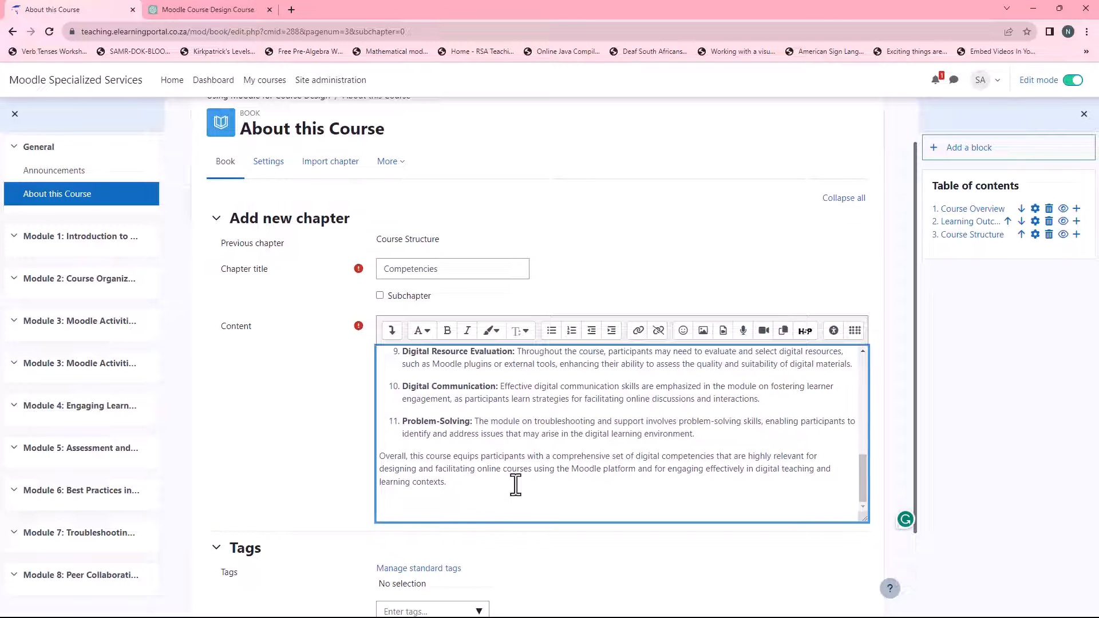
Save the new Competencies chapter and view its displayed content.
{"action": "scroll", "coordinate": [296, 441], "scroll_direction": "down", "scroll_amount": 2}
{"action": "left_click", "coordinate": [396, 548]}
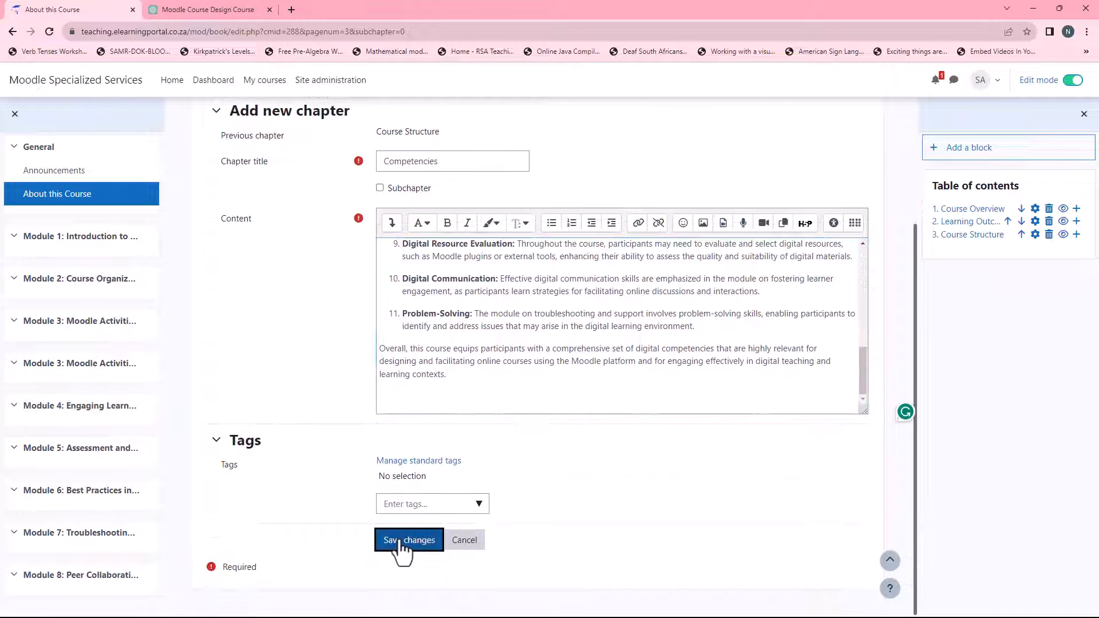
{"action": "scroll", "coordinate": [363, 348], "scroll_direction": "down", "scroll_amount": 2}
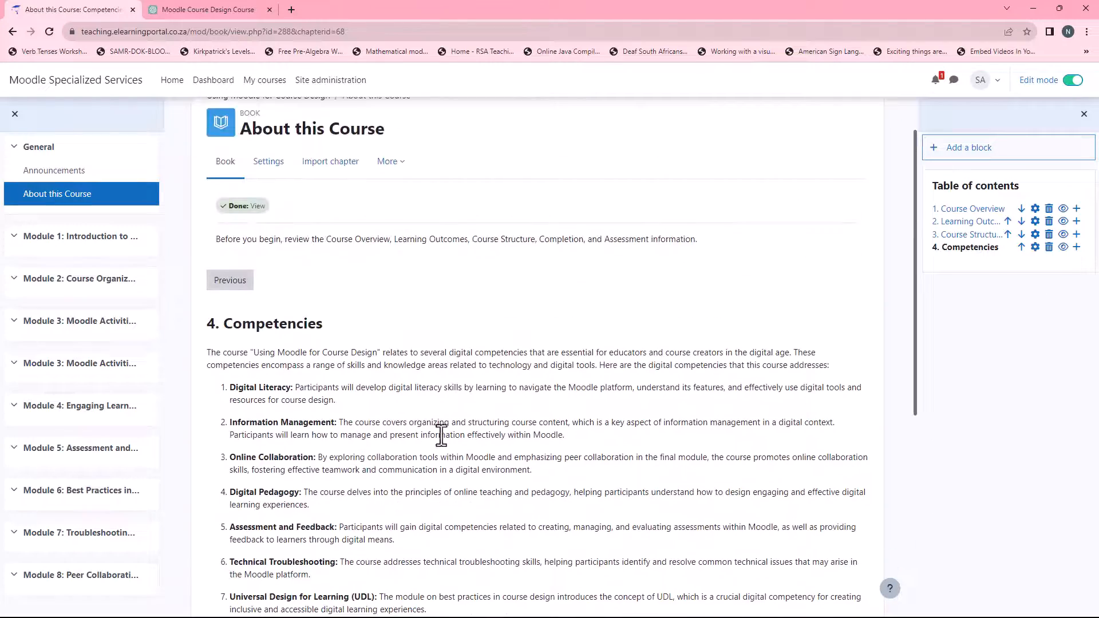
Switch to ChatGPT, extend the competencies prompt with "in line with the Digital Competence Framework for Educators", and resubmit it.
{"action": "left_click", "coordinate": [228, 16]}
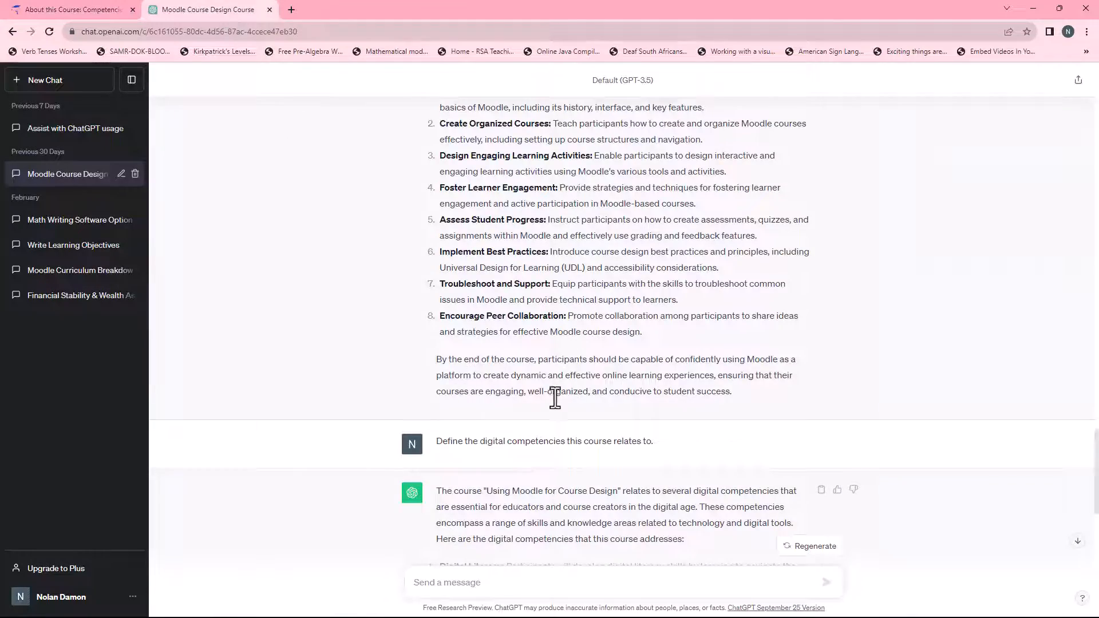
{"action": "scroll", "coordinate": [553, 394], "scroll_direction": "up", "scroll_amount": 3}
{"action": "scroll", "coordinate": [552, 395], "scroll_direction": "down", "scroll_amount": 3}
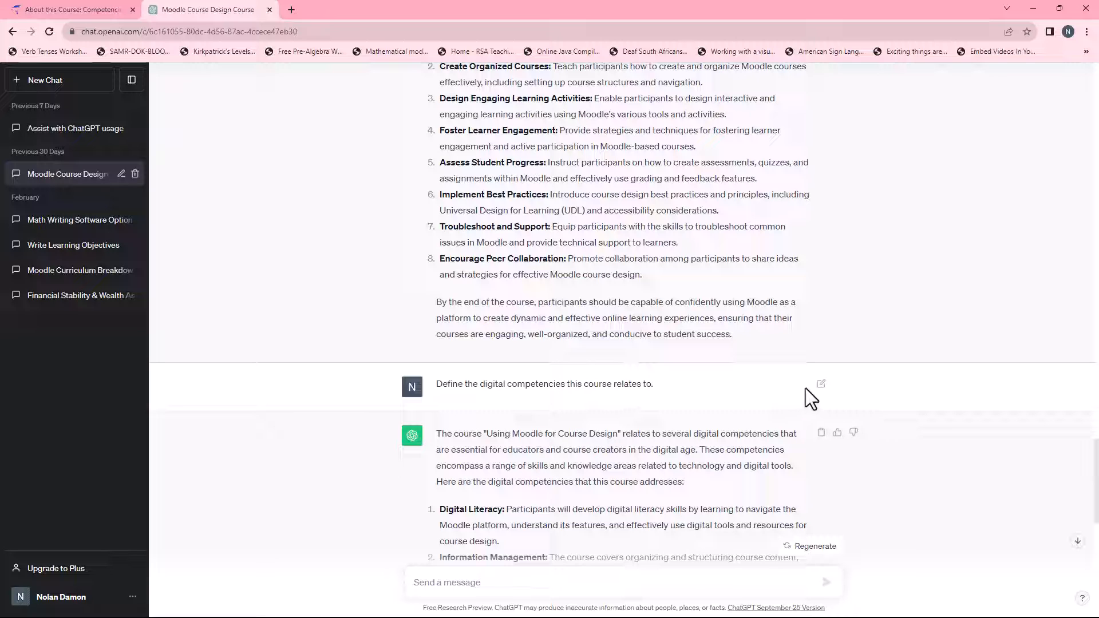
{"action": "left_click", "coordinate": [821, 384]}
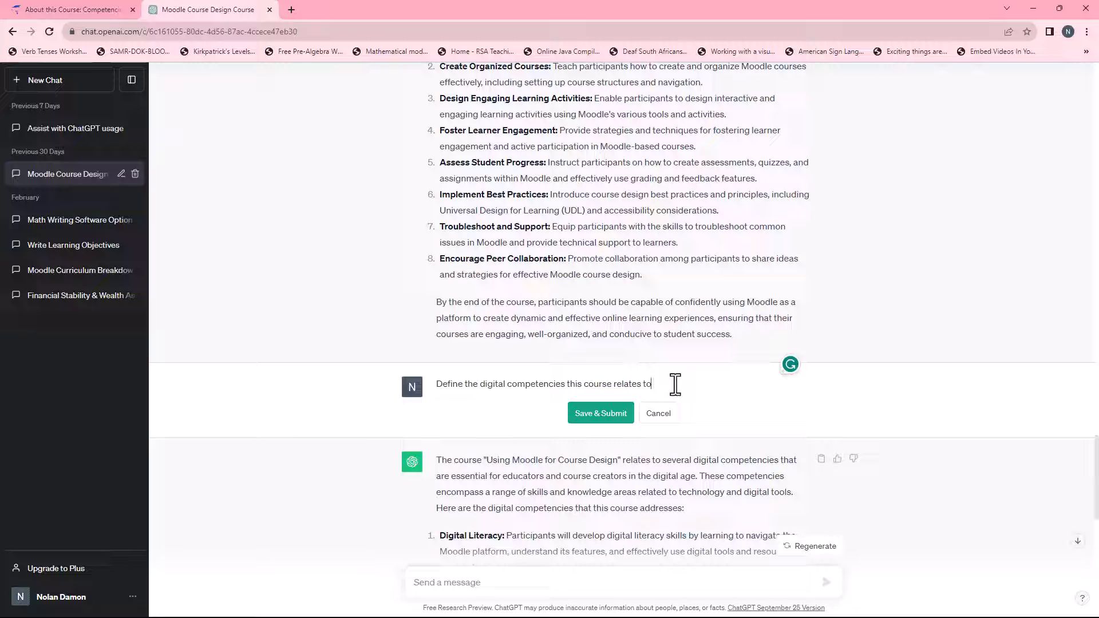
{"action": "type", "text": "in line with the Digital Competence"}
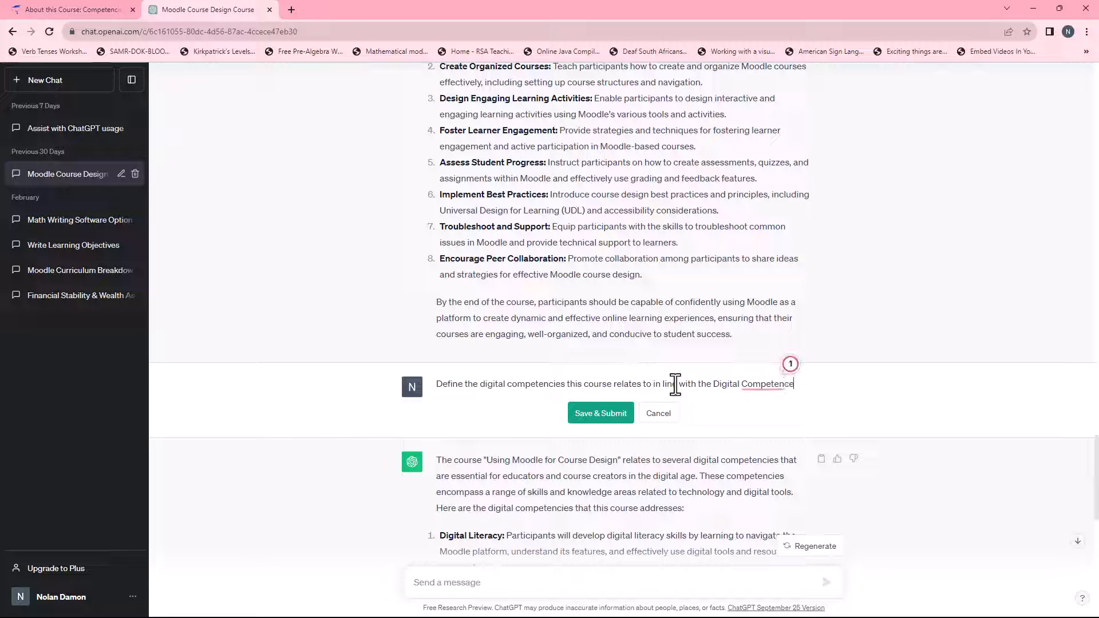
{"action": "type", "text": " Framework for Educators"}
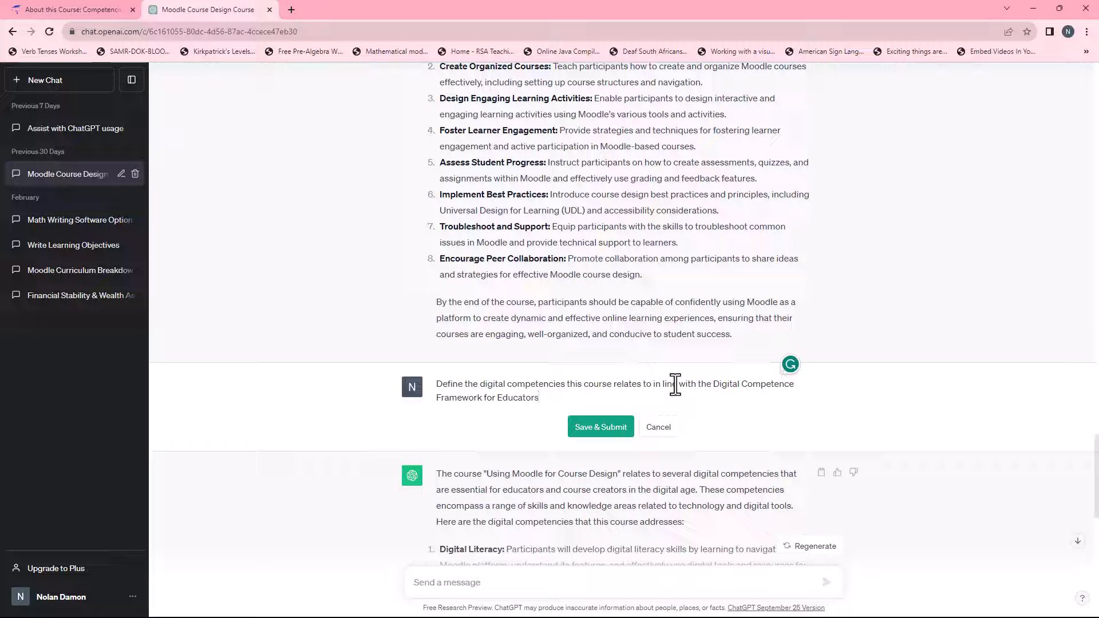
{"action": "left_click", "coordinate": [595, 434]}
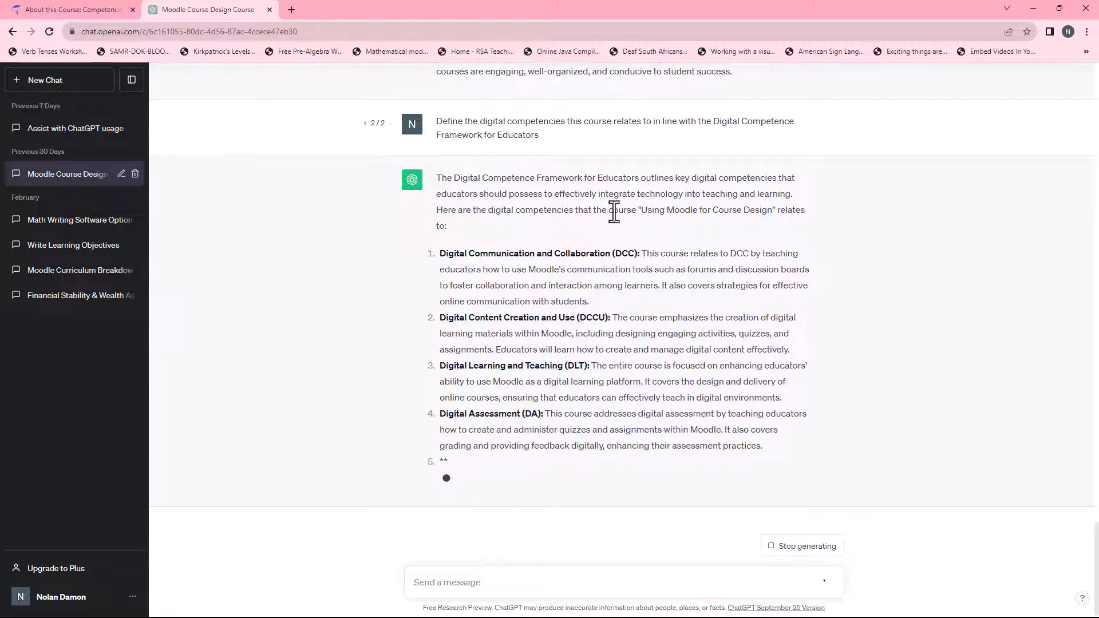
Read through the revised answer on the course's digital competencies, including its closing paragraph.
{"action": "scroll", "coordinate": [641, 223], "scroll_direction": "up", "scroll_amount": 1}
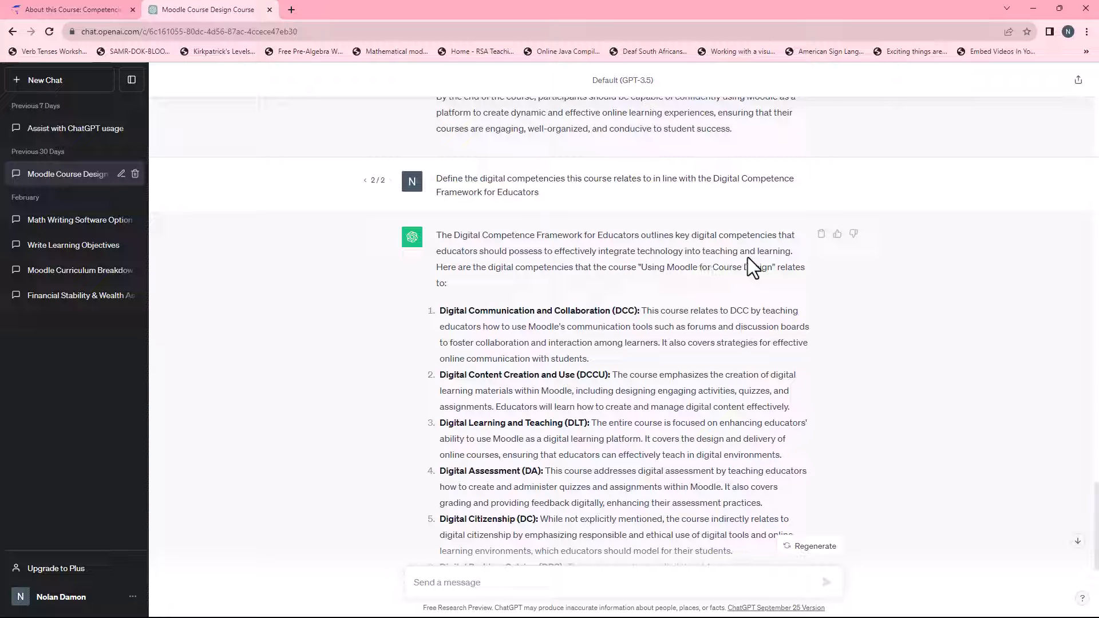
{"action": "scroll", "coordinate": [492, 297], "scroll_direction": "down", "scroll_amount": 3}
{"action": "scroll", "coordinate": [510, 431], "scroll_direction": "down", "scroll_amount": 2}
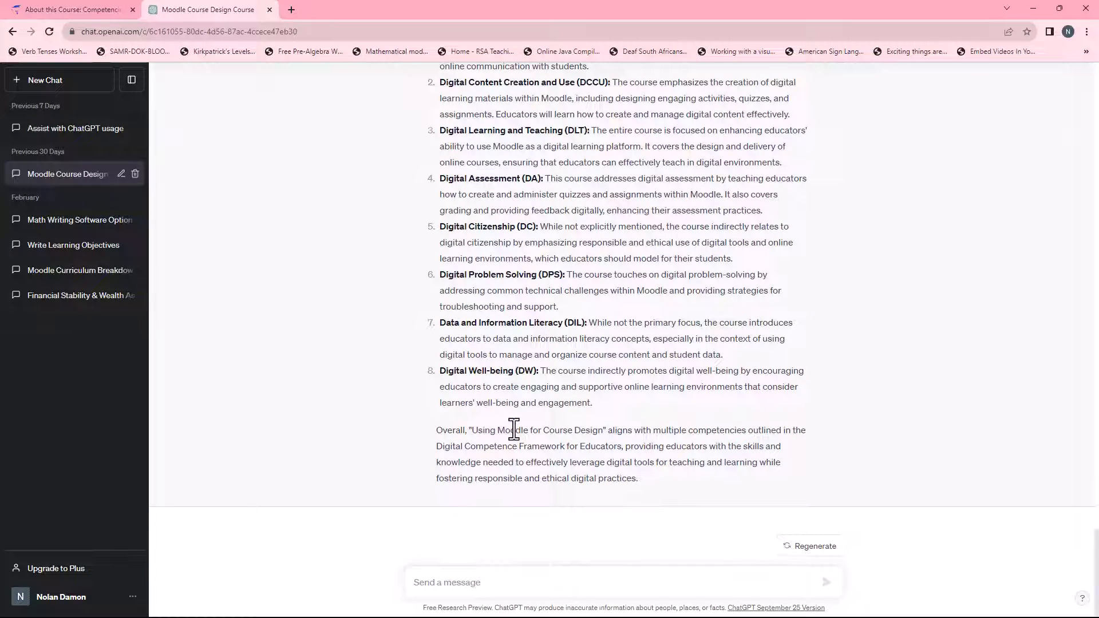
{"action": "scroll", "coordinate": [514, 429], "scroll_direction": "up", "scroll_amount": 2}
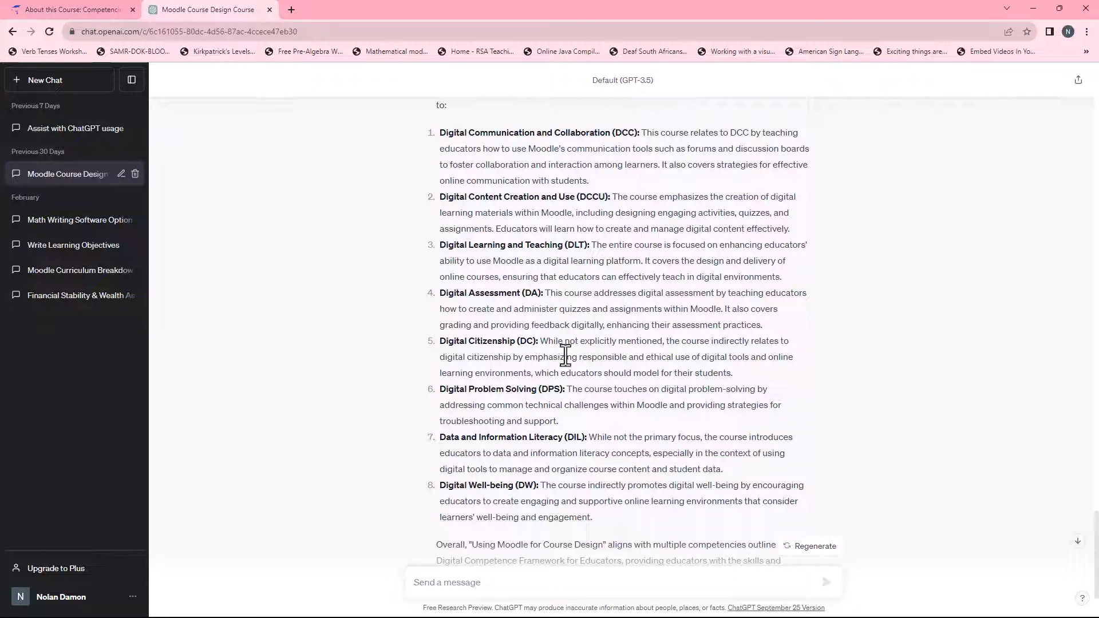
Copy the full revised ChatGPT answer relating the course to the Digital Competence Framework for Educators.
{"action": "scroll", "coordinate": [564, 354], "scroll_direction": "up", "scroll_amount": 3}
{"action": "left_click_drag", "start_coordinate": [437, 228], "coordinate": [626, 508]}
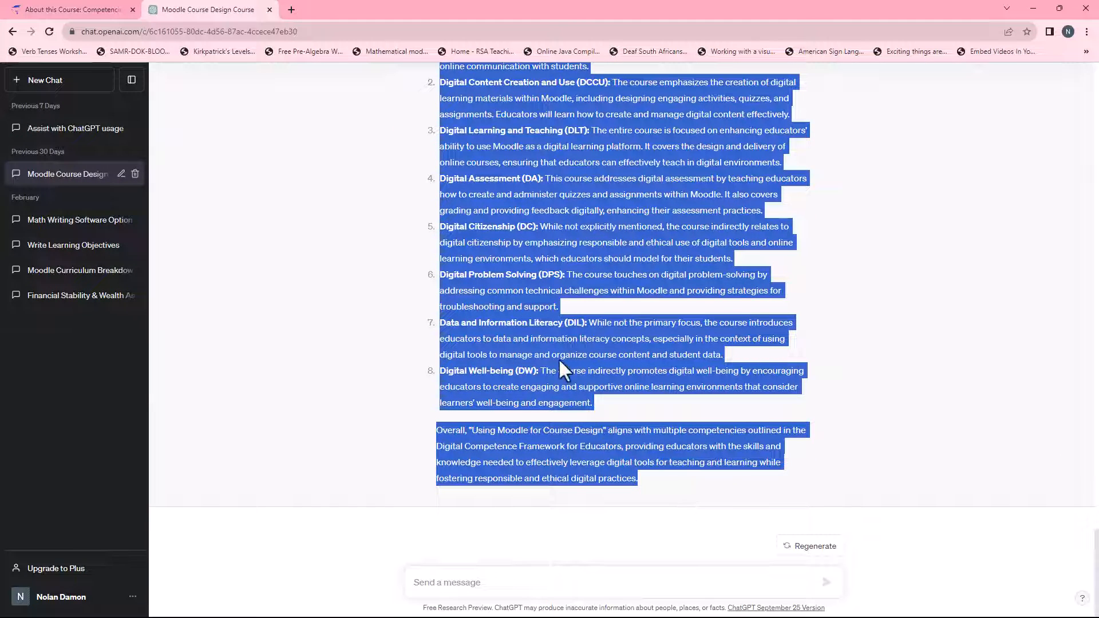
{"action": "right_click", "coordinate": [526, 343]}
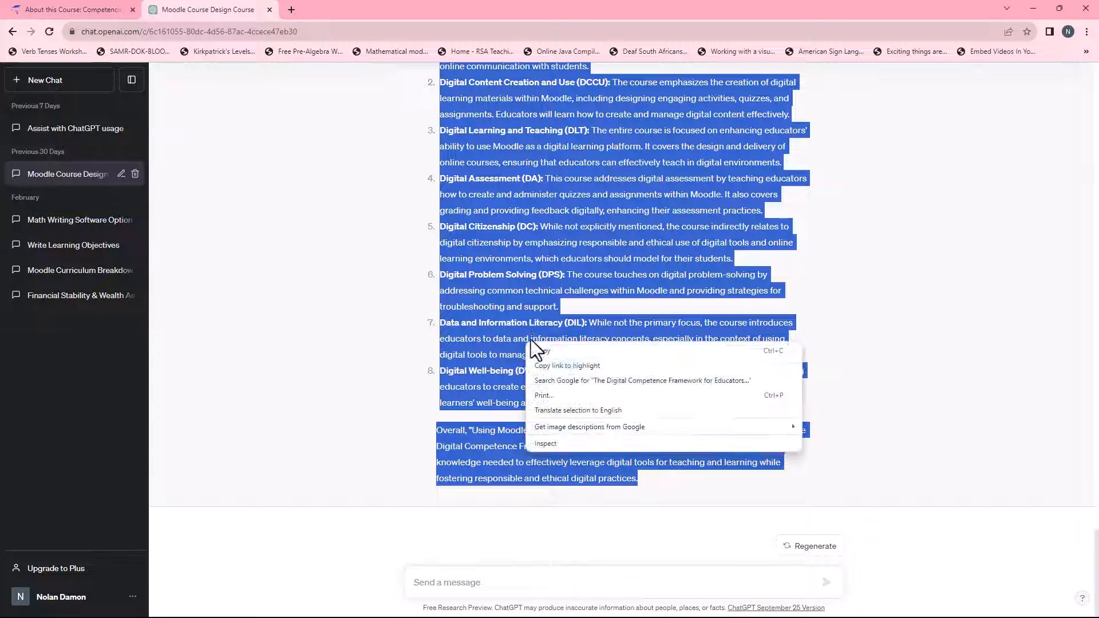
{"action": "left_click", "coordinate": [563, 350]}
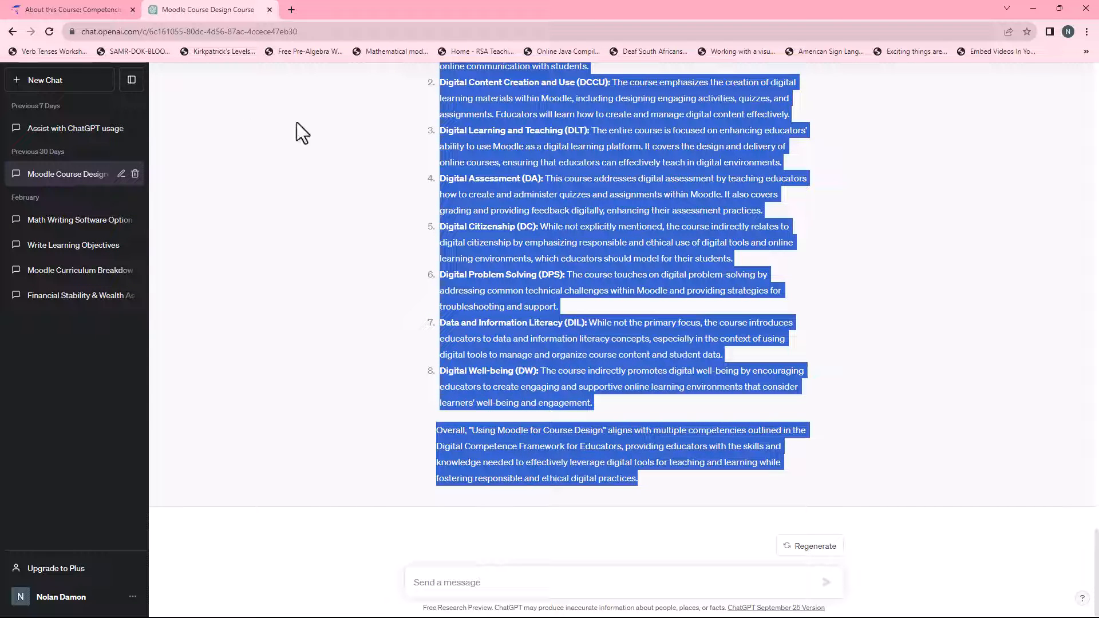
Switch to Moodle, open the Competencies chapter for editing, and delete all of its existing content.
{"action": "left_click", "coordinate": [107, 14]}
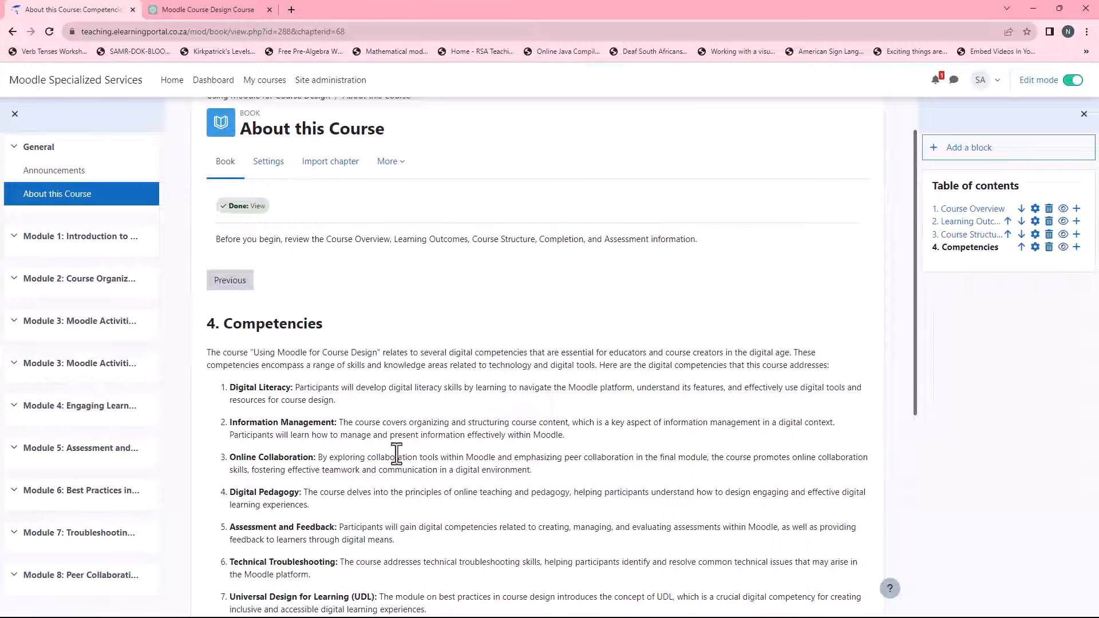
{"action": "left_click", "coordinate": [1035, 247]}
{"action": "scroll", "coordinate": [314, 384], "scroll_direction": "down", "scroll_amount": 2}
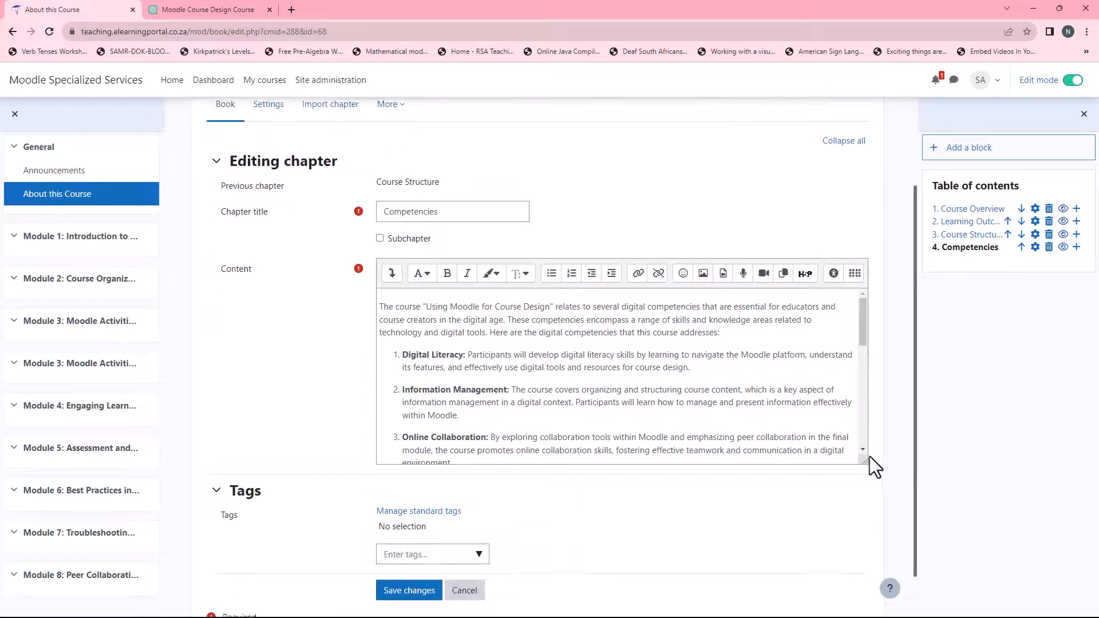
{"action": "left_click_drag", "start_coordinate": [863, 473], "coordinate": [863, 605]}
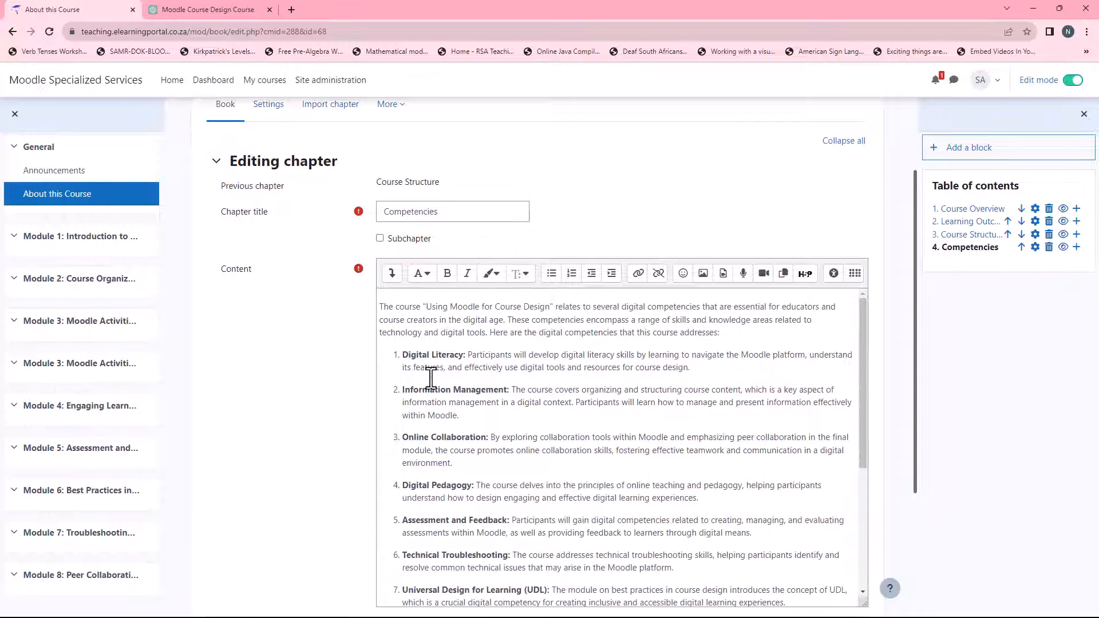
{"action": "left_click_drag", "start_coordinate": [382, 308], "coordinate": [645, 615]}
{"action": "key", "text": "BackSpace"}
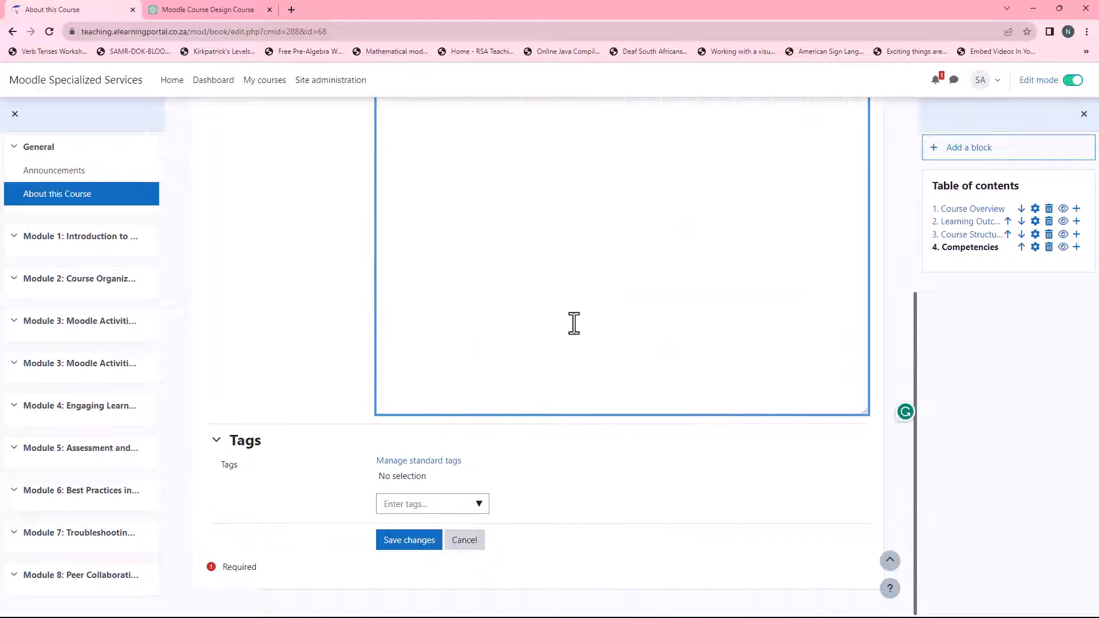
{"action": "scroll", "coordinate": [572, 321], "scroll_direction": "up", "scroll_amount": 5}
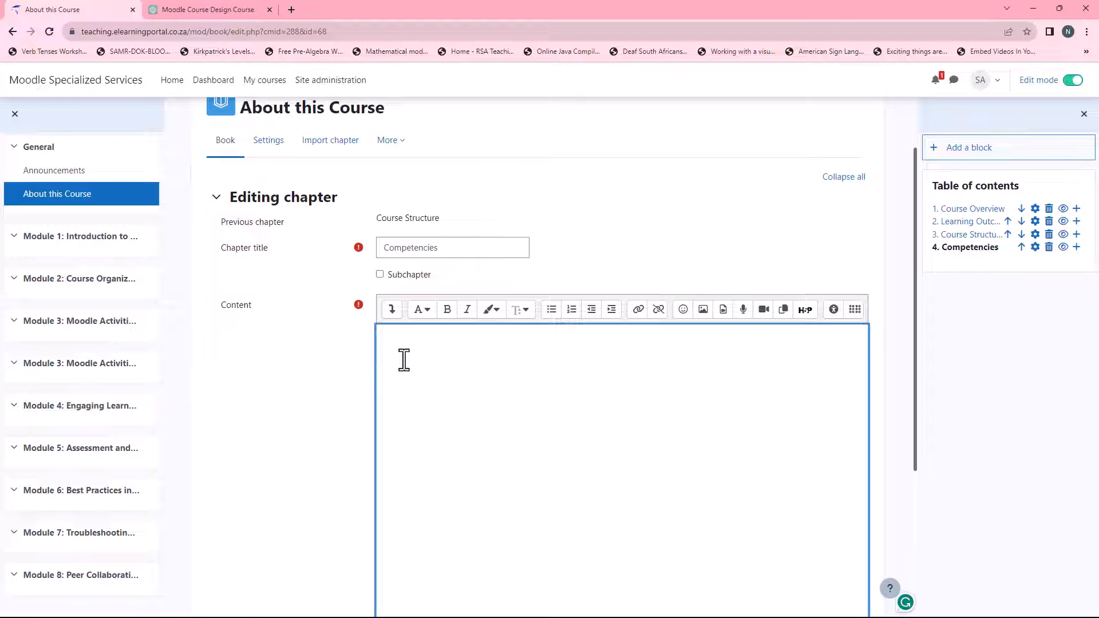
Paste the copied framework-based answer as the Competencies chapter's content and check the pasted text through its closing paragraph.
{"action": "key", "text": "ctrl+v"}
{"action": "scroll", "coordinate": [473, 404], "scroll_direction": "down", "scroll_amount": 1}
{"action": "scroll", "coordinate": [499, 417], "scroll_direction": "up", "scroll_amount": 1}
{"action": "scroll", "coordinate": [499, 416], "scroll_direction": "down", "scroll_amount": 5}
{"action": "scroll", "coordinate": [503, 486], "scroll_direction": "down", "scroll_amount": 3}
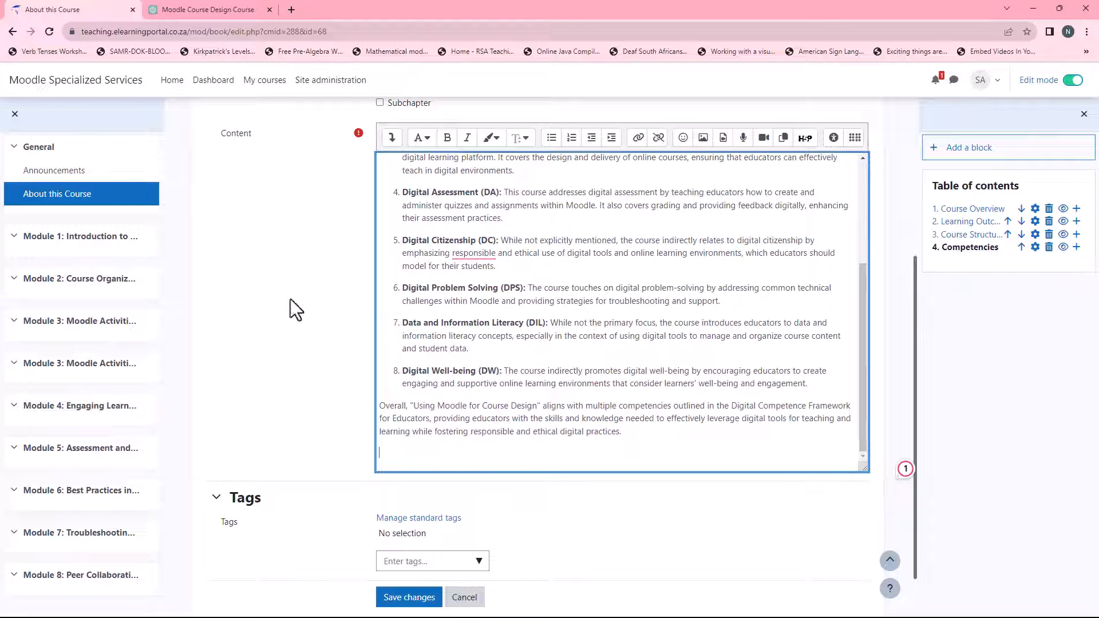
Save the revised Competencies chapter and review its displayed content.
{"action": "left_click", "coordinate": [395, 598]}
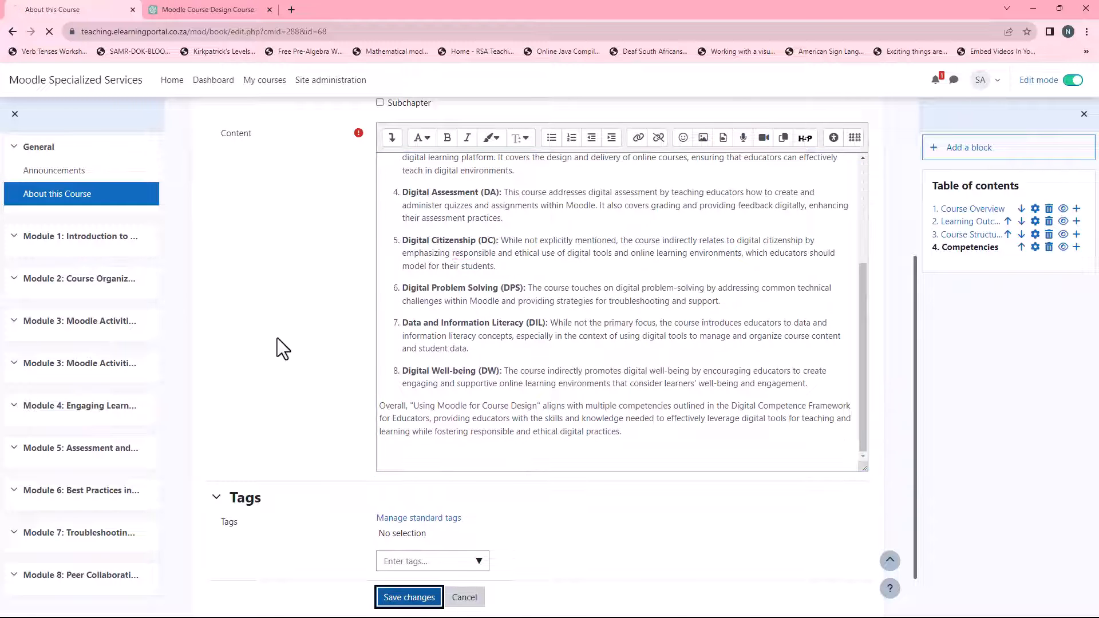
{"action": "scroll", "coordinate": [551, 345], "scroll_direction": "down", "scroll_amount": 3}
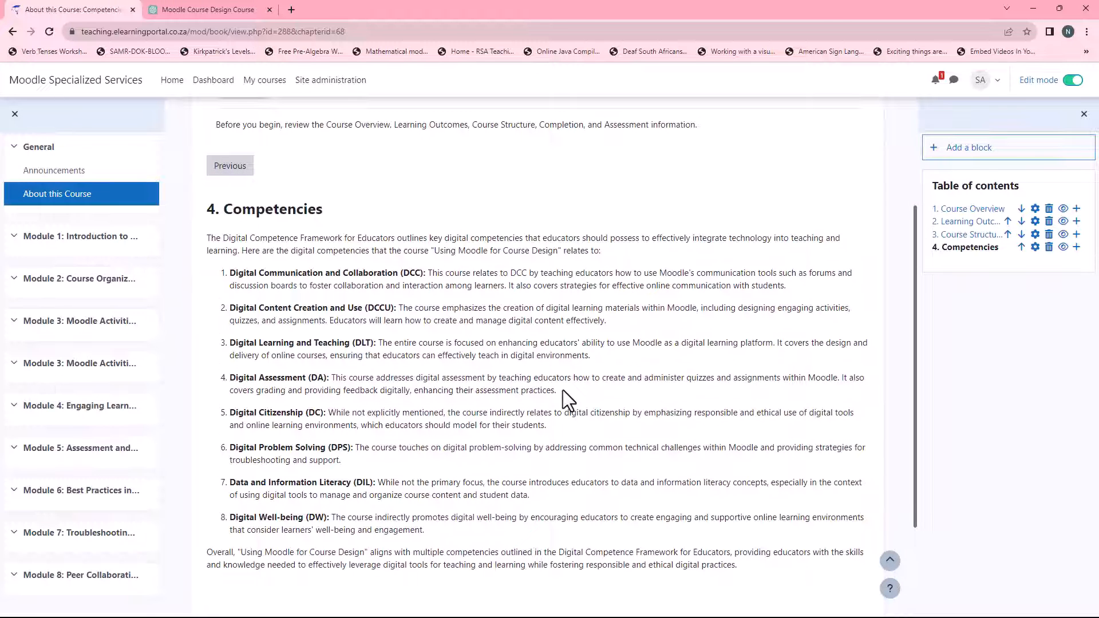
{"action": "scroll", "coordinate": [562, 390], "scroll_direction": "up", "scroll_amount": 1}
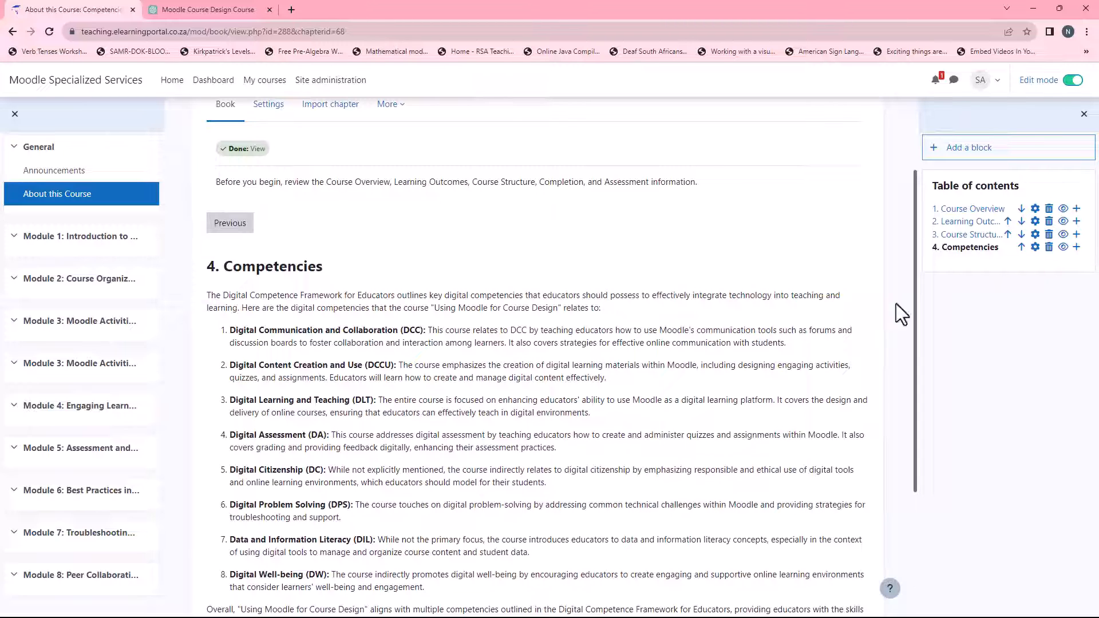
Add a chapter after Competencies titled "Completion and Assessment", beginning its content with "To complete the course you need to complete the following activities:".
{"action": "left_click", "coordinate": [1076, 248]}
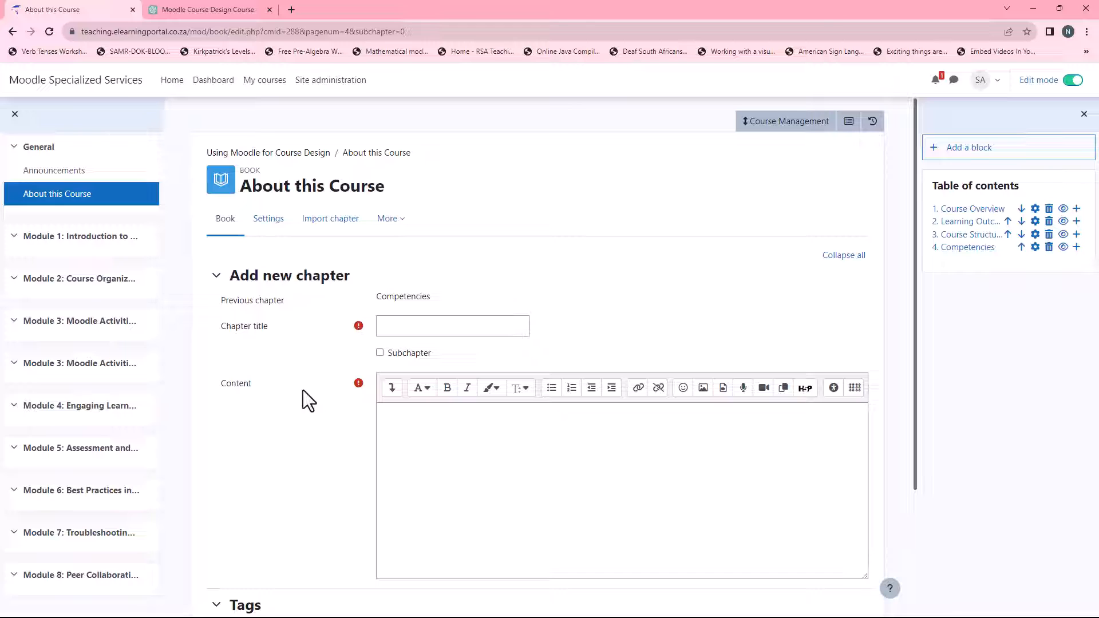
{"action": "left_click", "coordinate": [437, 327]}
{"action": "type", "text": "Completion and Assessment"}
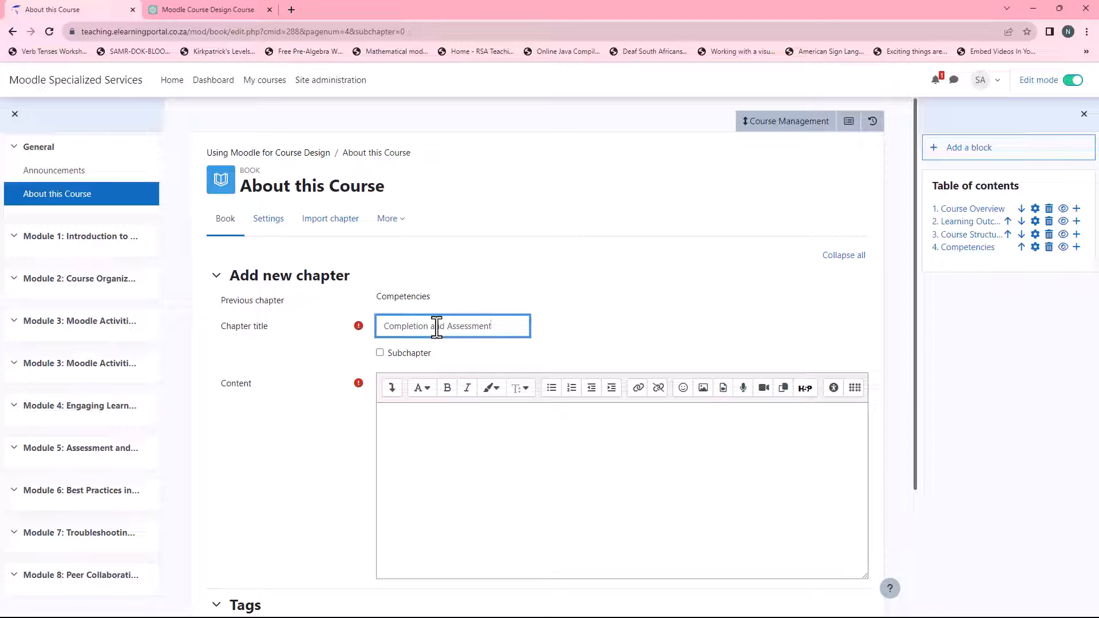
{"action": "left_click", "coordinate": [433, 444]}
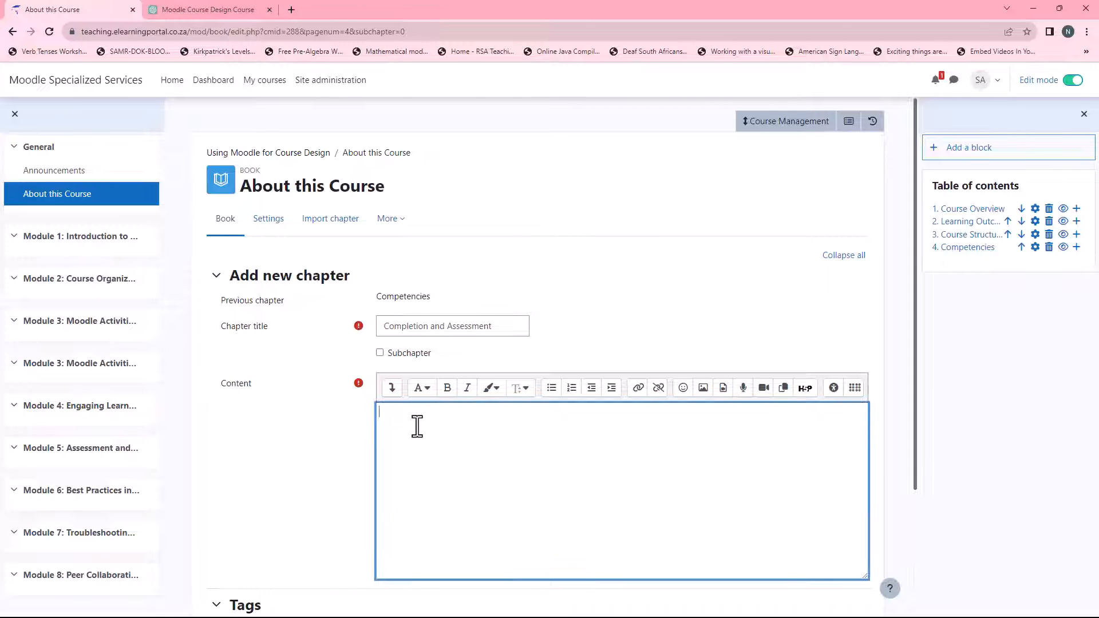
{"action": "type", "text": "To"}
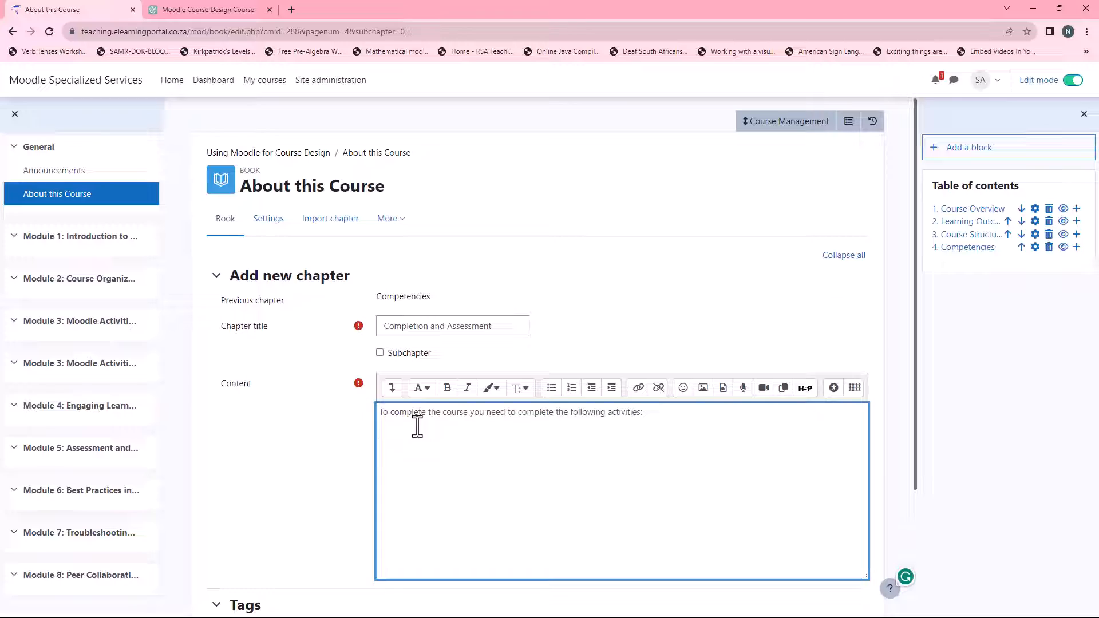
Copy Module 1's assessment "Quiz: Moodle Basics" from the ChatGPT course outline and paste it below the chapter's introductory line in Moodle.
{"action": "left_click", "coordinate": [189, 10]}
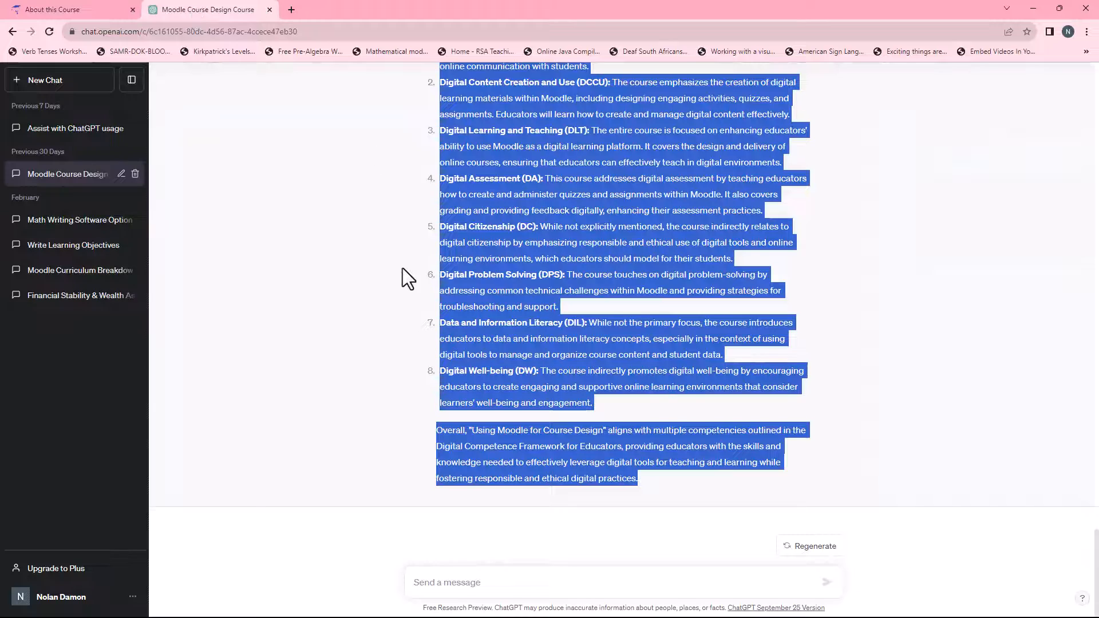
{"action": "scroll", "coordinate": [402, 268], "scroll_direction": "up", "scroll_amount": 5}
{"action": "scroll", "coordinate": [402, 269], "scroll_direction": "up", "scroll_amount": 20}
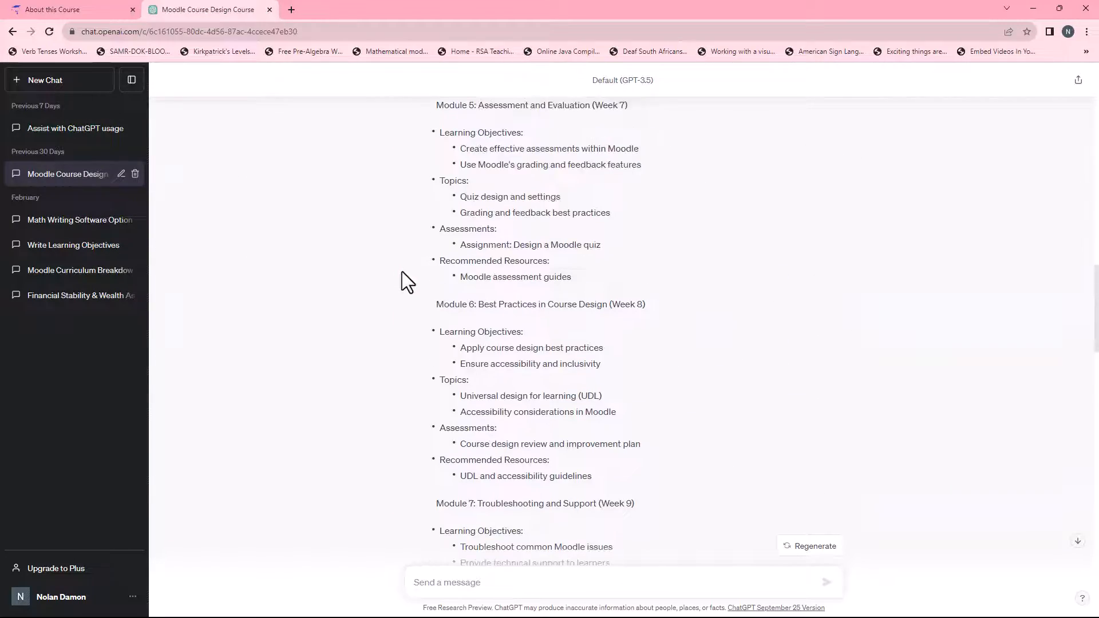
{"action": "scroll", "coordinate": [528, 385], "scroll_direction": "up", "scroll_amount": 9}
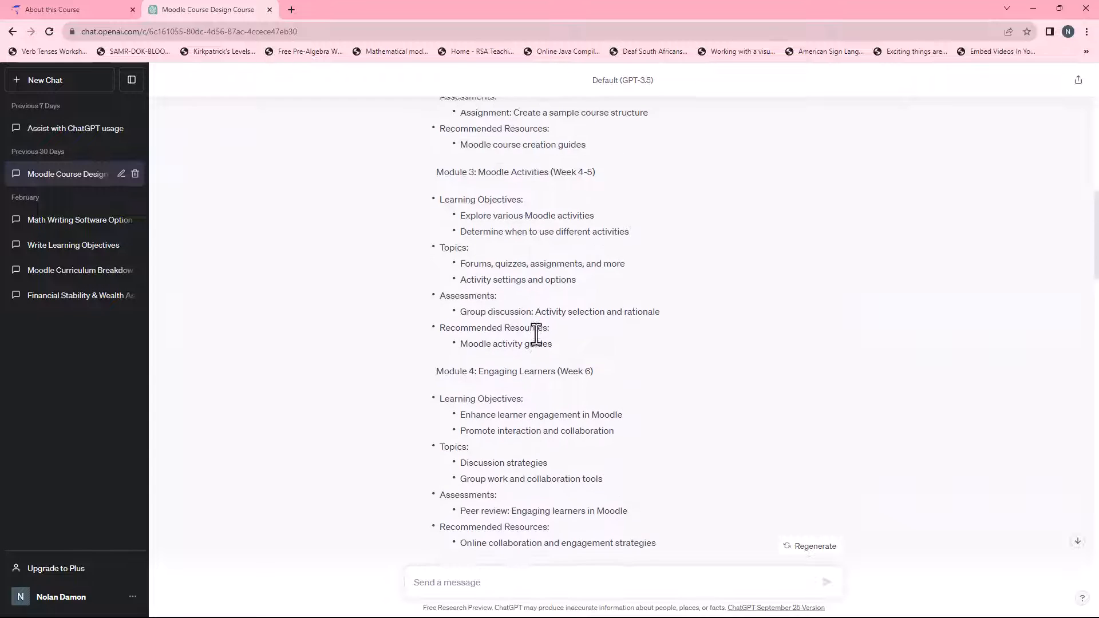
{"action": "scroll", "coordinate": [538, 340], "scroll_direction": "up", "scroll_amount": 3}
{"action": "scroll", "coordinate": [503, 349], "scroll_direction": "down", "scroll_amount": 2}
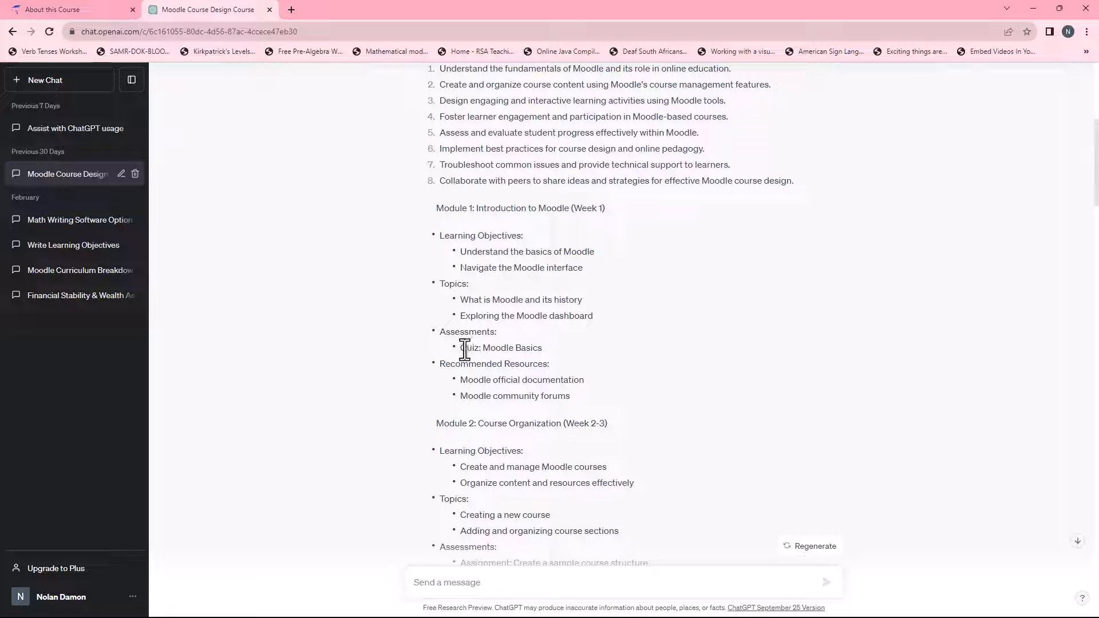
{"action": "left_click_drag", "start_coordinate": [462, 348], "coordinate": [542, 353]}
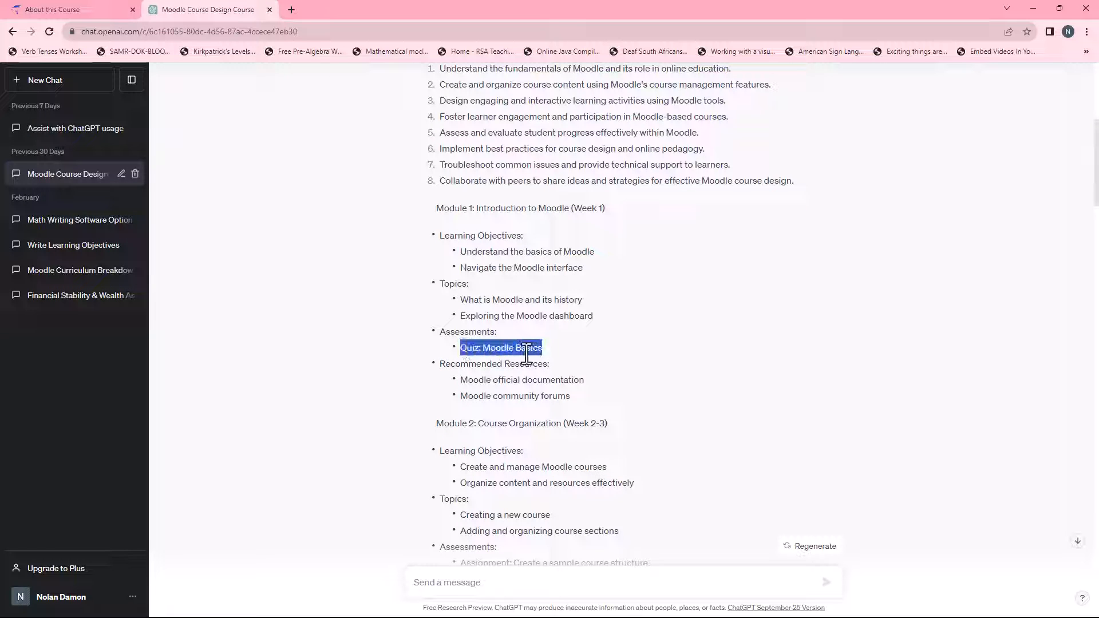
{"action": "right_click", "coordinate": [521, 353]}
{"action": "left_click", "coordinate": [558, 361]}
{"action": "left_click", "coordinate": [85, 13]}
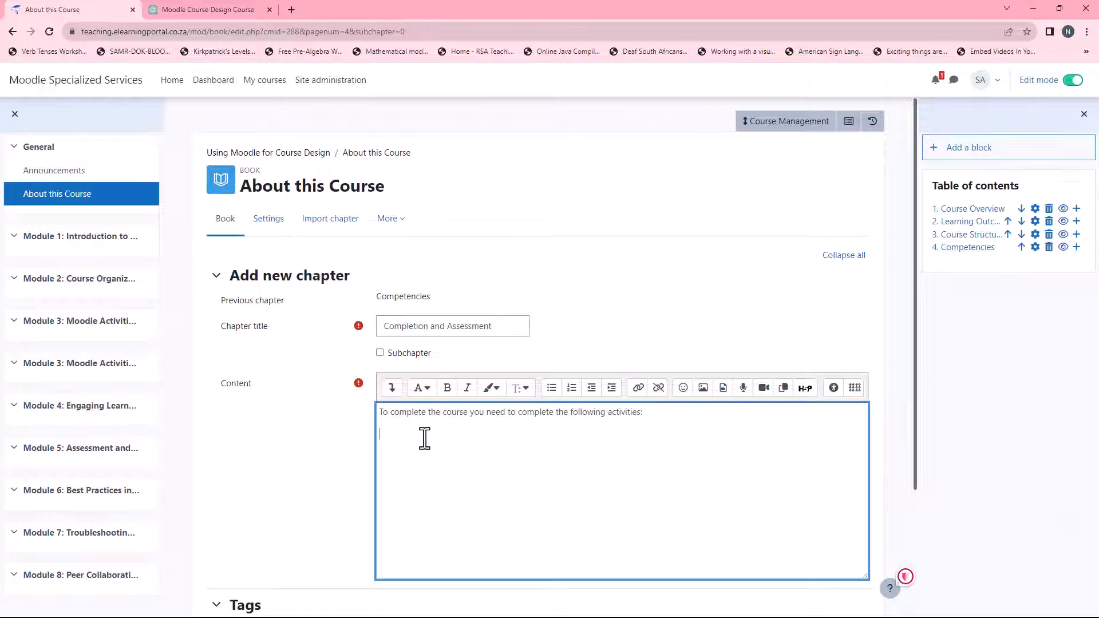
{"action": "key", "text": "ctrl+v"}
Copy Module 2's "Assignment: Create a sample course structure" from ChatGPT and paste it beneath the quiz entry in the Moodle chapter.
{"action": "left_click", "coordinate": [227, 9]}
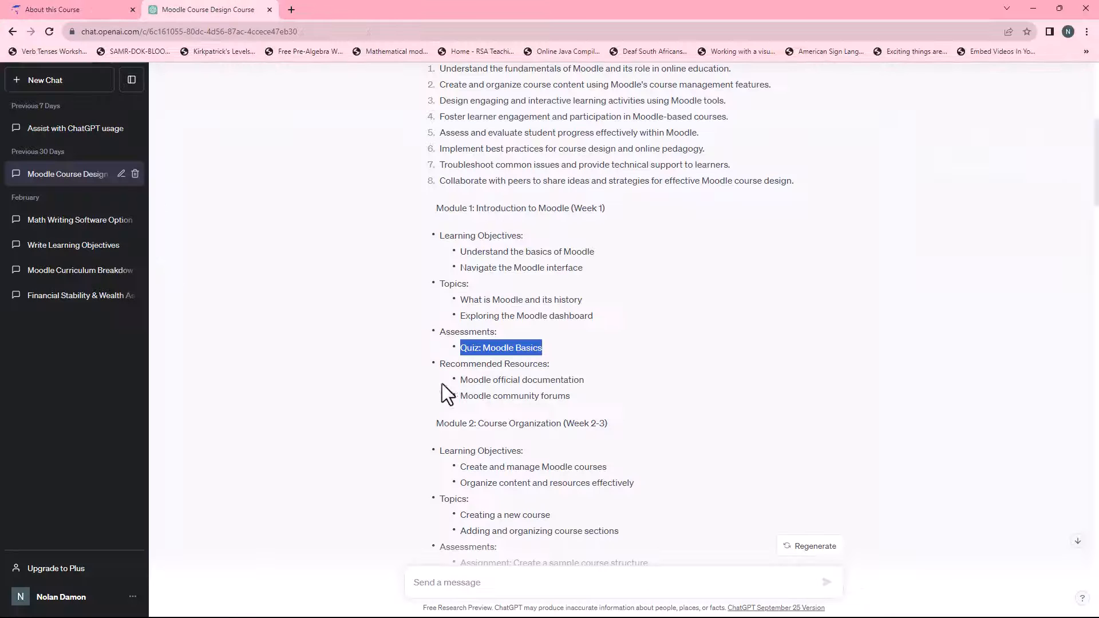
{"action": "scroll", "coordinate": [491, 332], "scroll_direction": "down", "scroll_amount": 2}
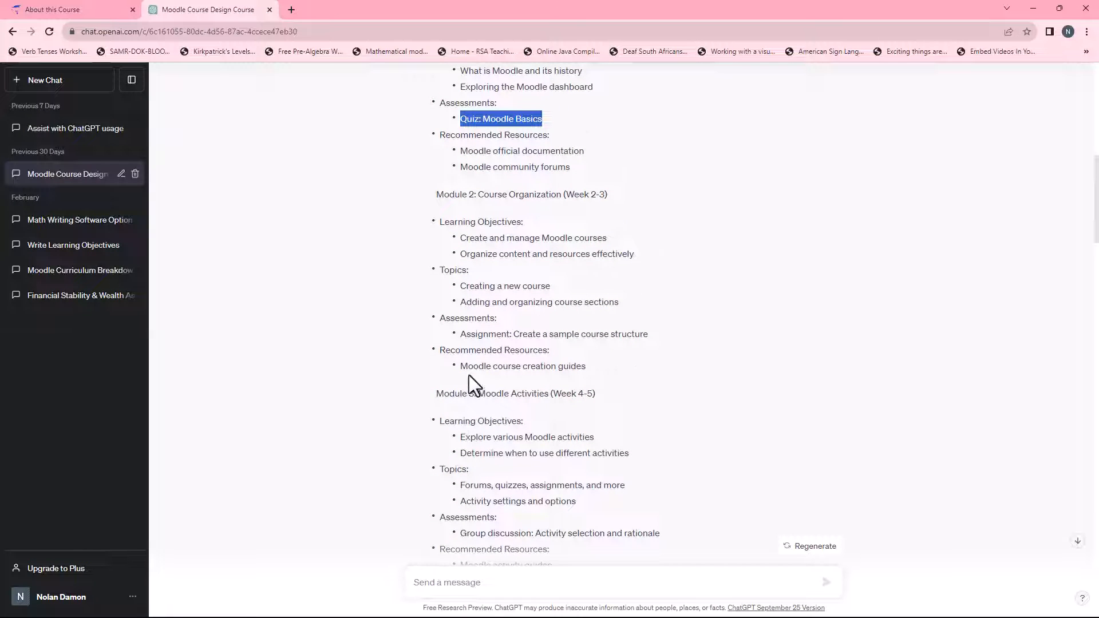
{"action": "left_click_drag", "start_coordinate": [460, 334], "coordinate": [639, 336]}
{"action": "right_click", "coordinate": [638, 337]}
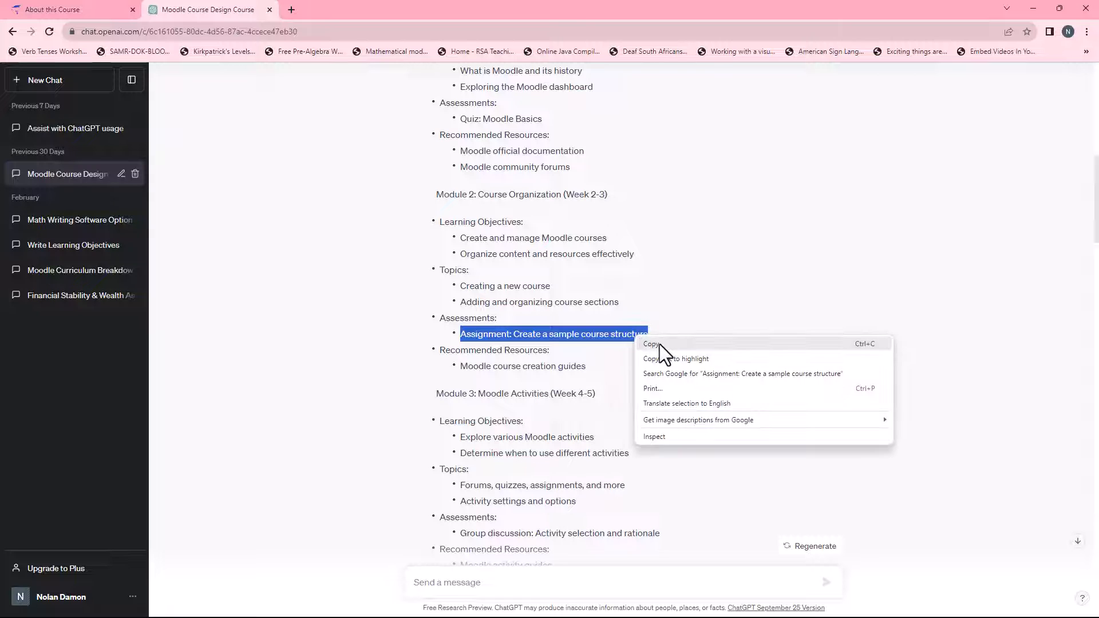
{"action": "left_click", "coordinate": [659, 344]}
{"action": "left_click", "coordinate": [96, 7]}
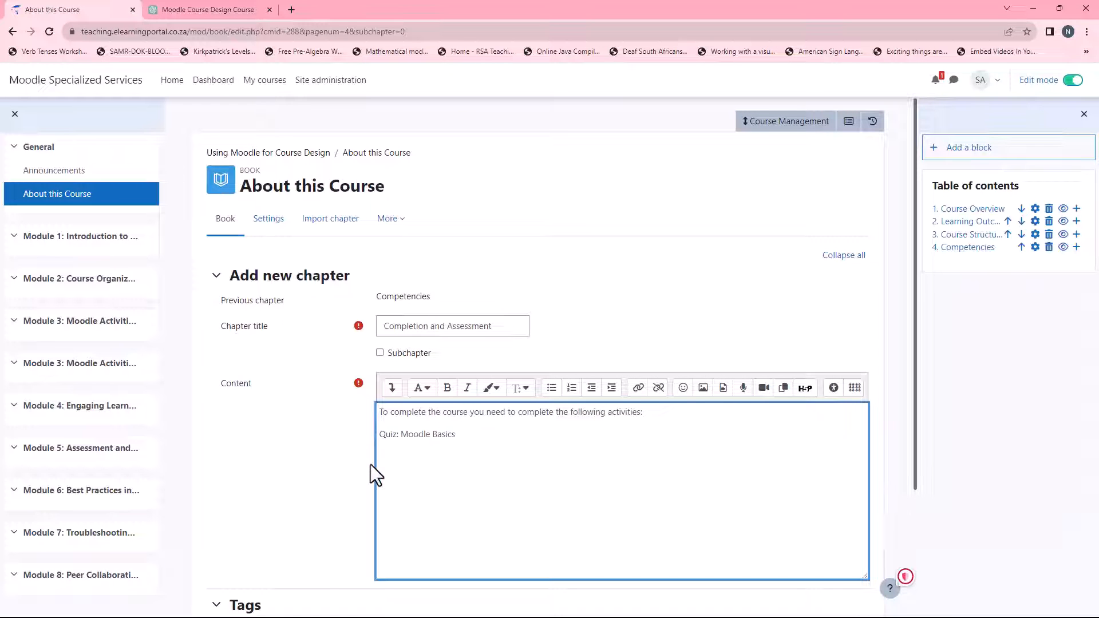
{"action": "key", "text": "ctrl+v"}
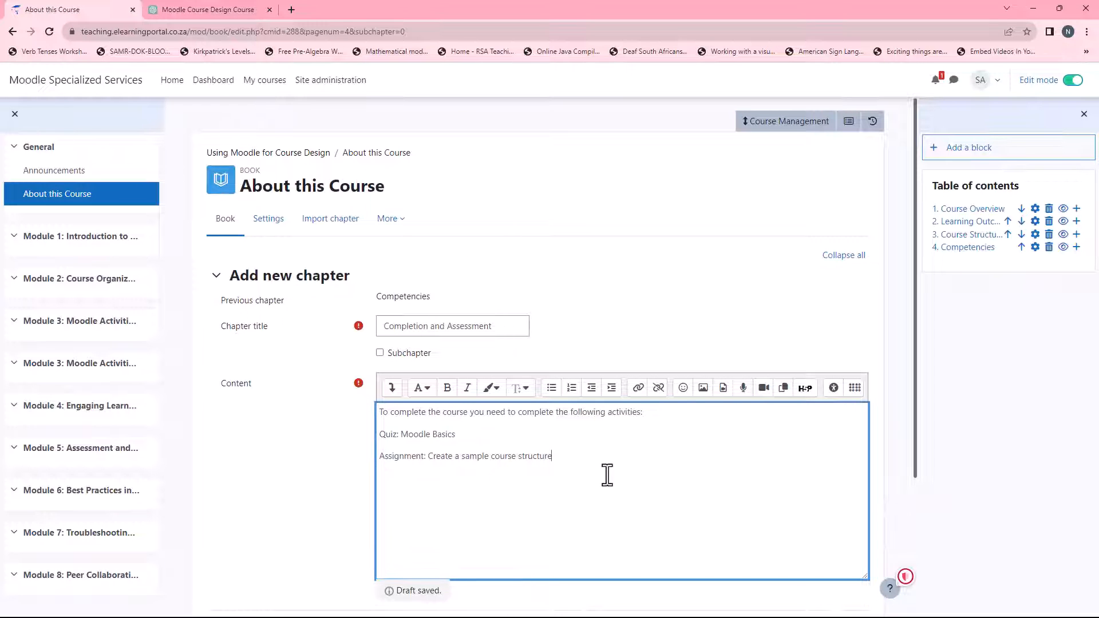
Copy Module 3's "Group discussion: Activity selection and rationale" from ChatGPT and paste it on a new line in the Moodle chapter.
{"action": "left_click", "coordinate": [184, 9]}
{"action": "scroll", "coordinate": [503, 343], "scroll_direction": "down", "scroll_amount": 3}
{"action": "scroll", "coordinate": [497, 320], "scroll_direction": "down", "scroll_amount": 1}
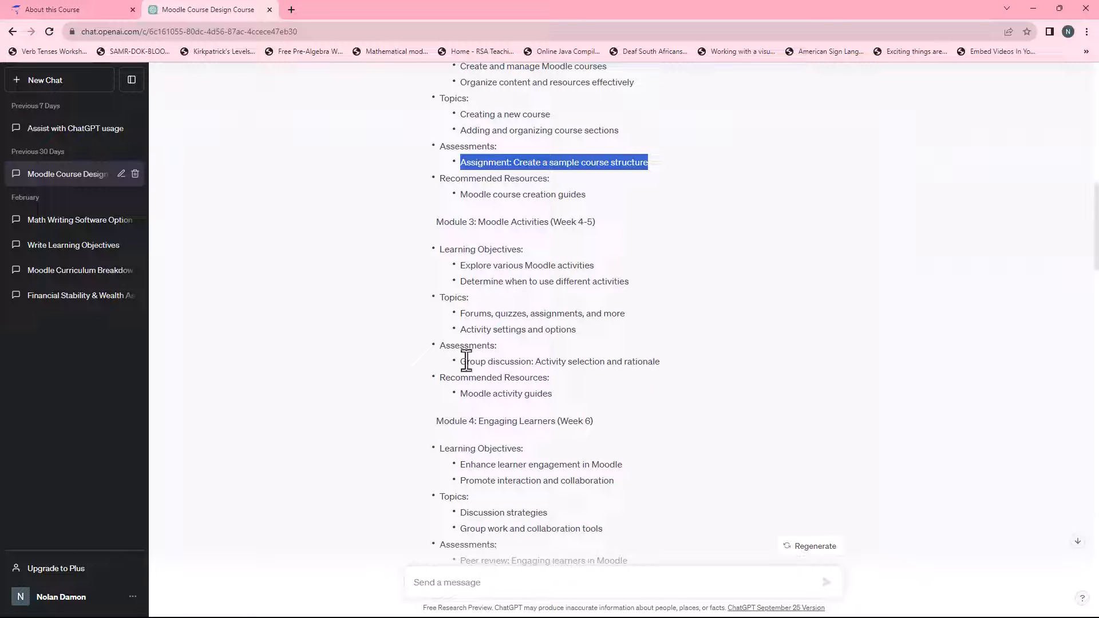
{"action": "left_click_drag", "start_coordinate": [460, 361], "coordinate": [661, 364]}
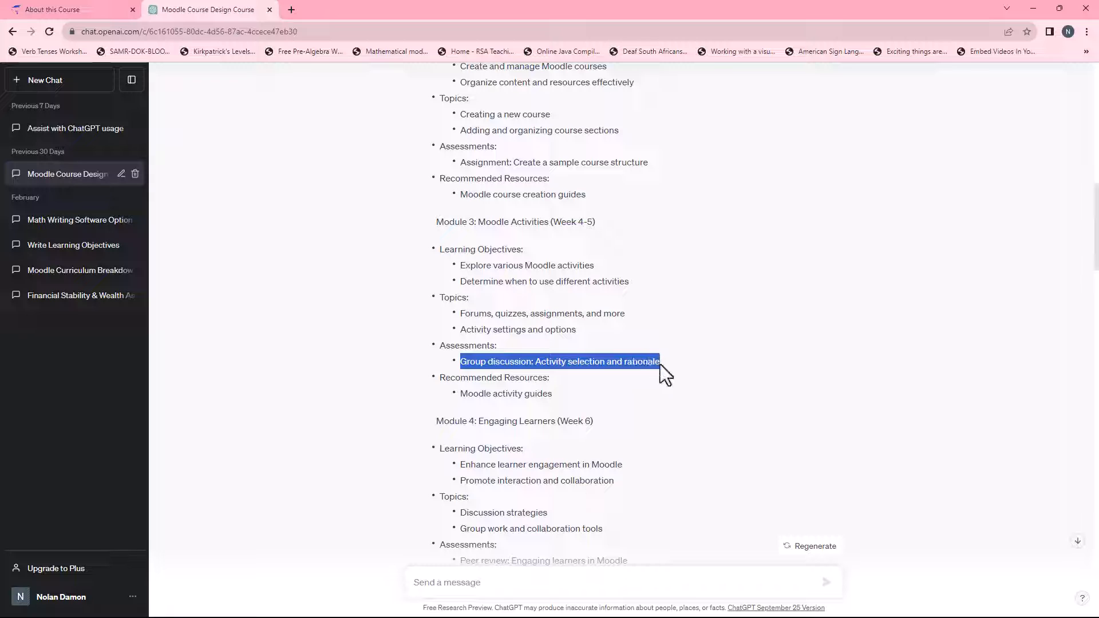
{"action": "left_click", "coordinate": [91, 10]}
{"action": "left_click", "coordinate": [394, 468]}
{"action": "key", "text": "Return"}
{"action": "key", "text": "ctrl+v"}
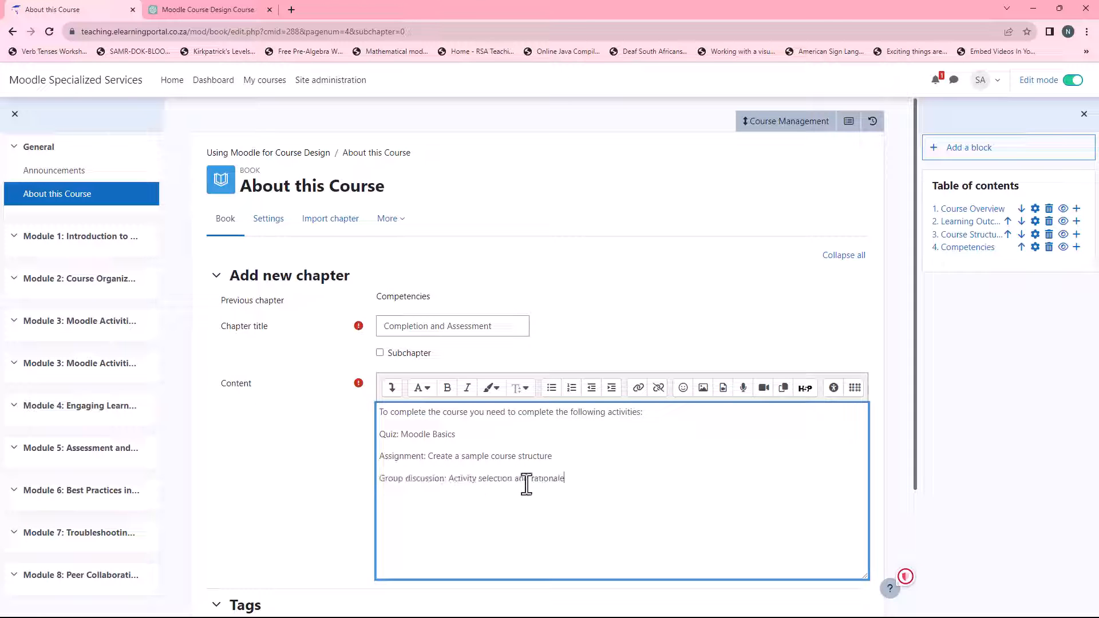
Copy Module 4's "Peer review: Engaging learners in Moodle" from ChatGPT and paste it beneath the group discussion entry in Moodle.
{"action": "left_click", "coordinate": [212, 10]}
{"action": "scroll", "coordinate": [410, 360], "scroll_direction": "down", "scroll_amount": 2}
{"action": "scroll", "coordinate": [410, 359], "scroll_direction": "down", "scroll_amount": 2}
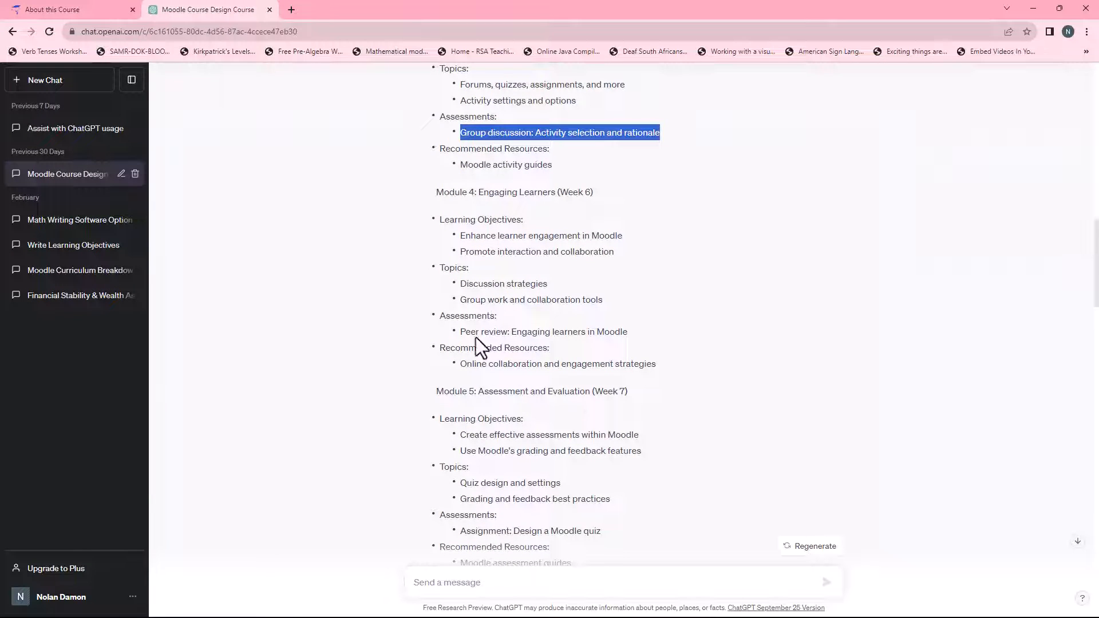
{"action": "left_click_drag", "start_coordinate": [459, 332], "coordinate": [633, 331]}
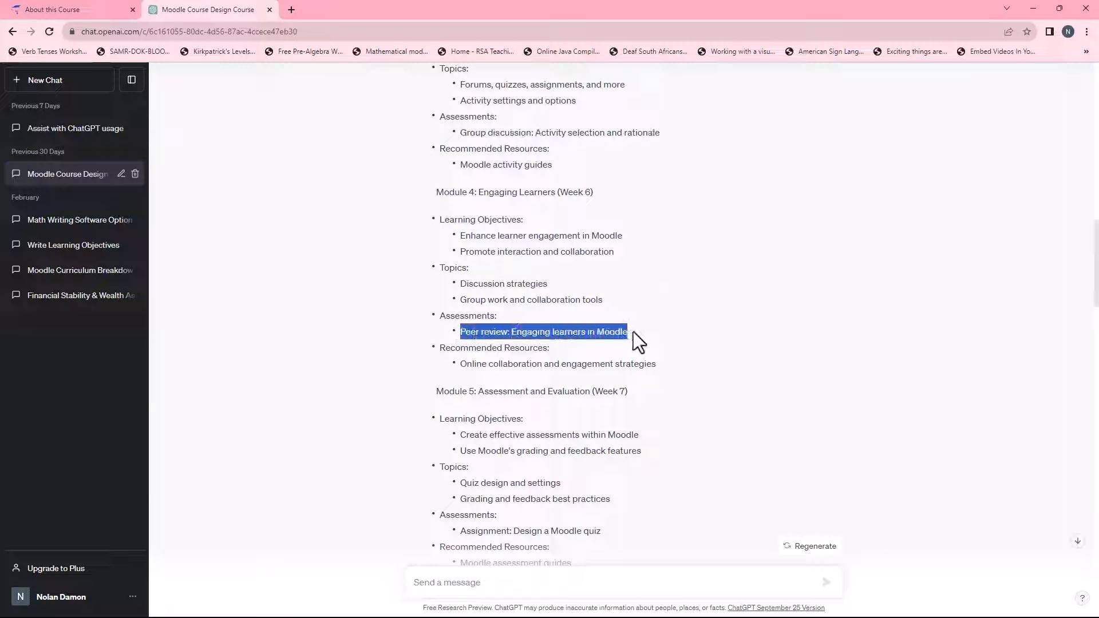
{"action": "left_click", "coordinate": [92, 10]}
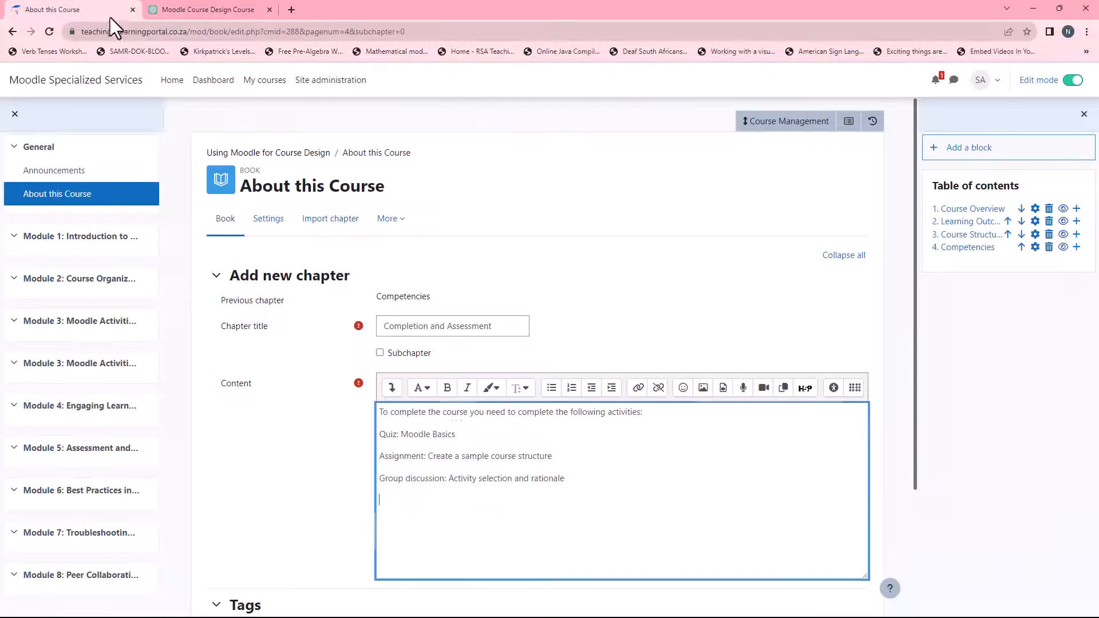
{"action": "key", "text": "ctrl+v"}
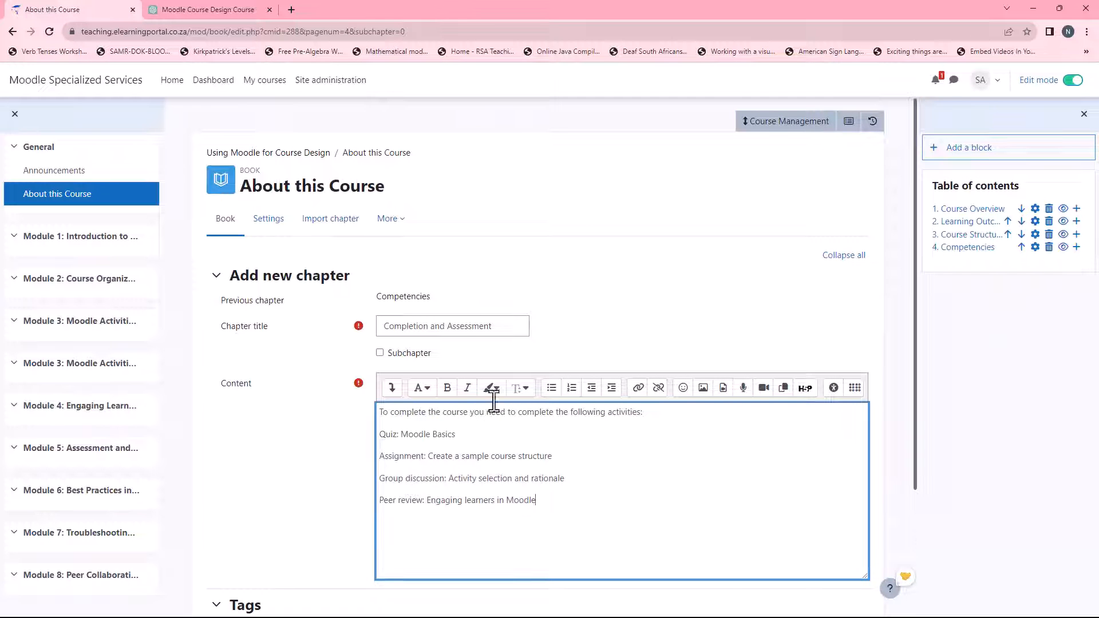
Copy Module 5's "Assignment: Design a Moodle quiz" from the ChatGPT outline and paste it beneath the peer review entry in the Moodle chapter.
{"action": "left_click", "coordinate": [229, 9]}
{"action": "scroll", "coordinate": [497, 367], "scroll_direction": "down", "scroll_amount": 2}
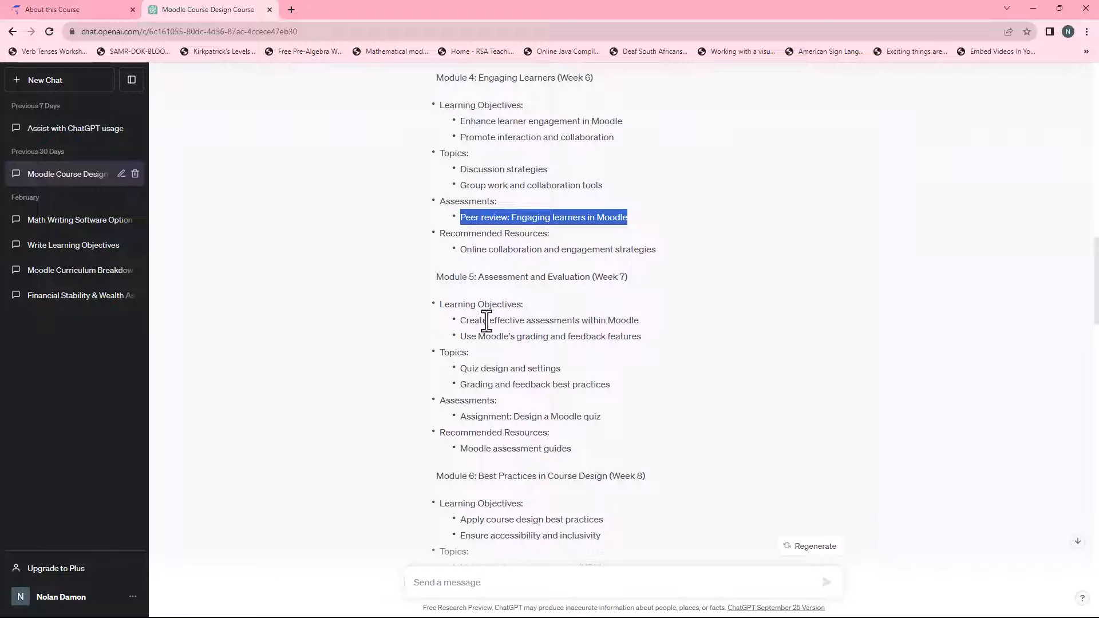
{"action": "scroll", "coordinate": [486, 324], "scroll_direction": "down", "scroll_amount": 1}
{"action": "left_click_drag", "start_coordinate": [461, 359], "coordinate": [604, 362]}
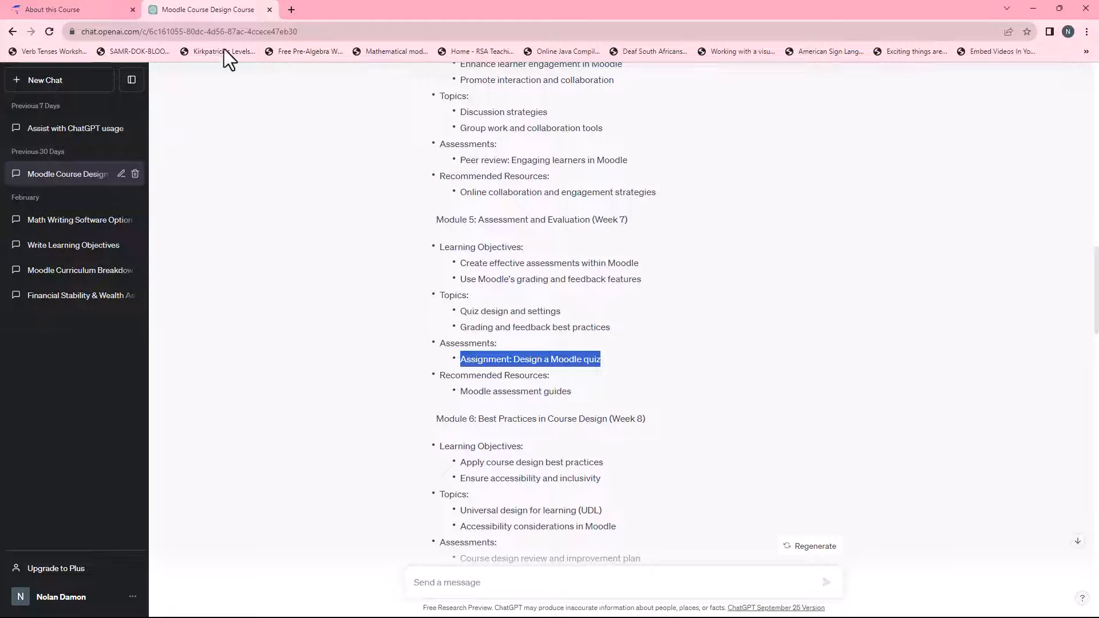
{"action": "left_click", "coordinate": [111, 8]}
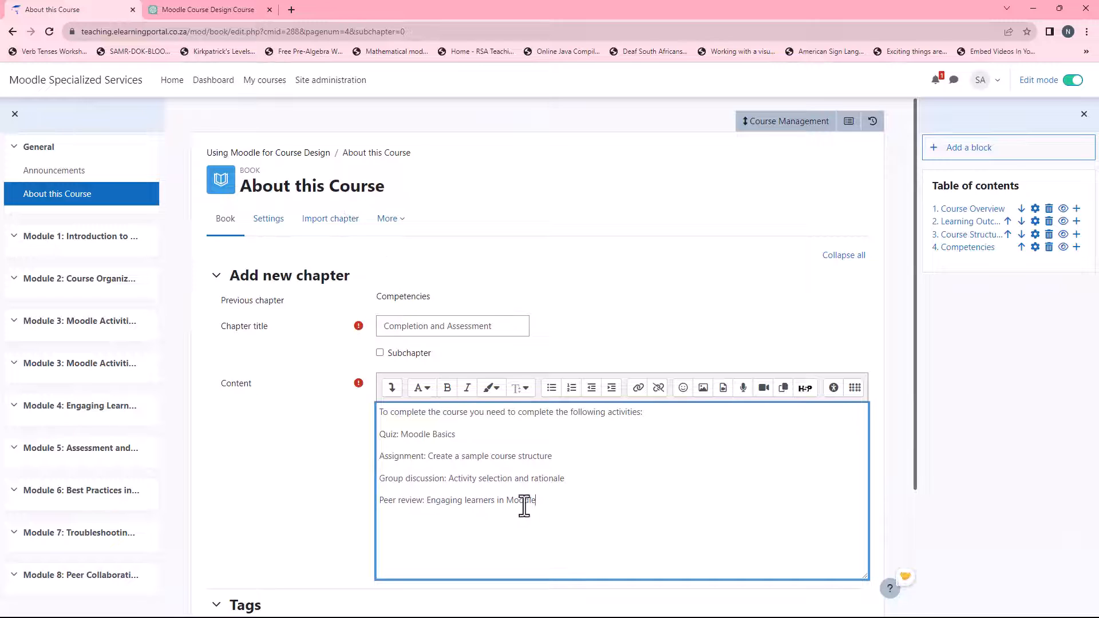
{"action": "key", "text": "ctrl+v"}
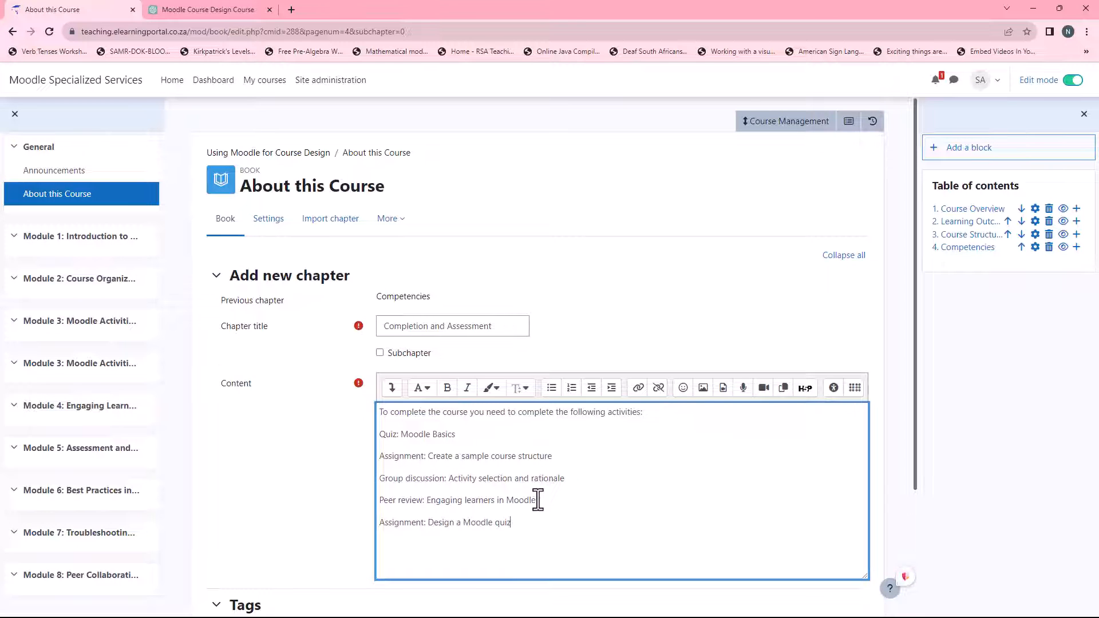
Copy Module 6's "Course design review and improvement plan" from ChatGPT, paste it beneath the quiz assignment in Moodle, and start a new line.
{"action": "left_click", "coordinate": [195, 7]}
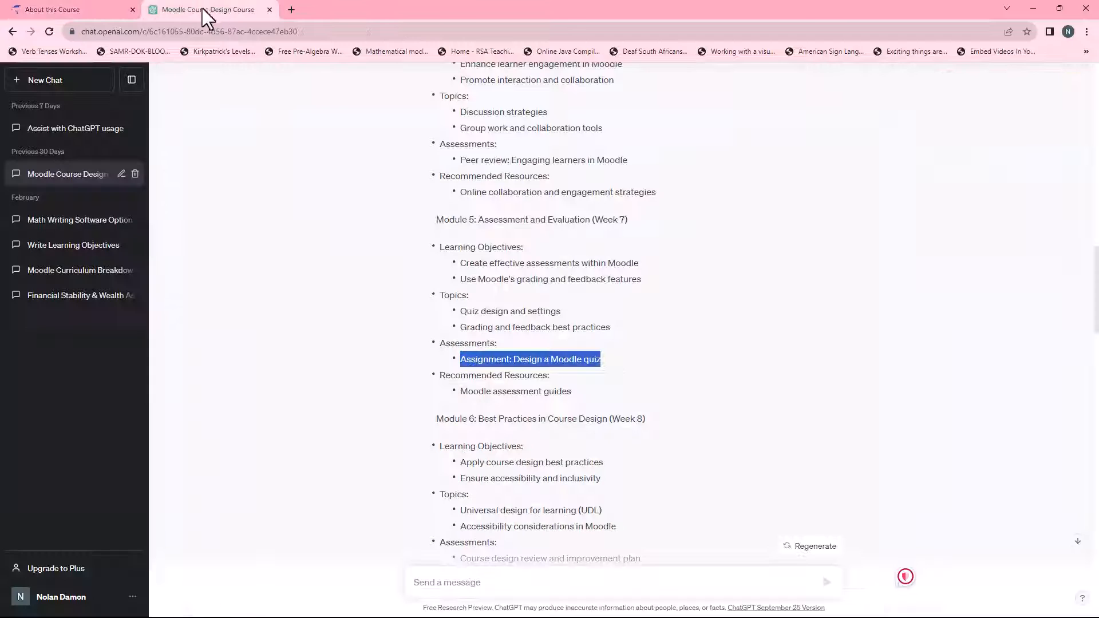
{"action": "scroll", "coordinate": [475, 333], "scroll_direction": "down", "scroll_amount": 2}
{"action": "scroll", "coordinate": [481, 334], "scroll_direction": "down", "scroll_amount": 1}
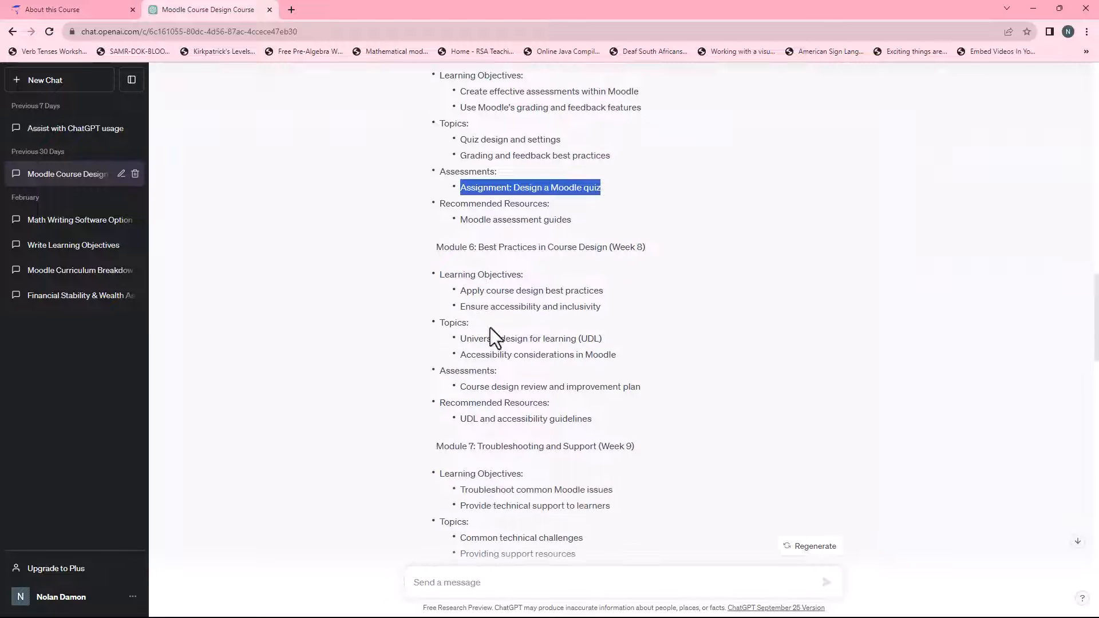
{"action": "left_click_drag", "start_coordinate": [461, 387], "coordinate": [640, 387]}
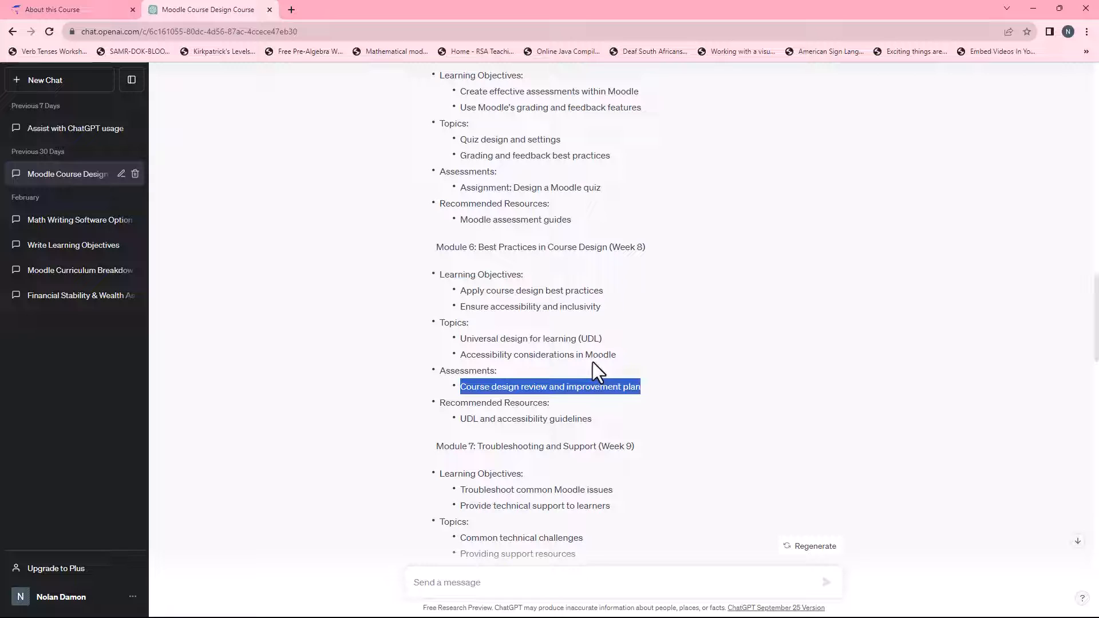
{"action": "left_click", "coordinate": [94, 9]}
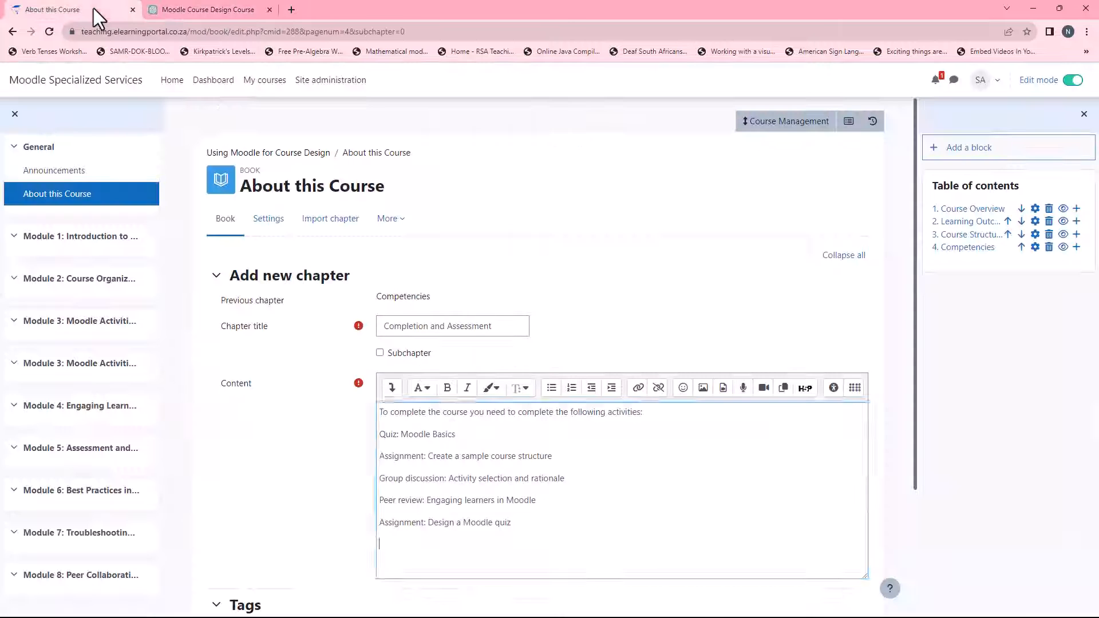
{"action": "key", "text": "ctrl+v"}
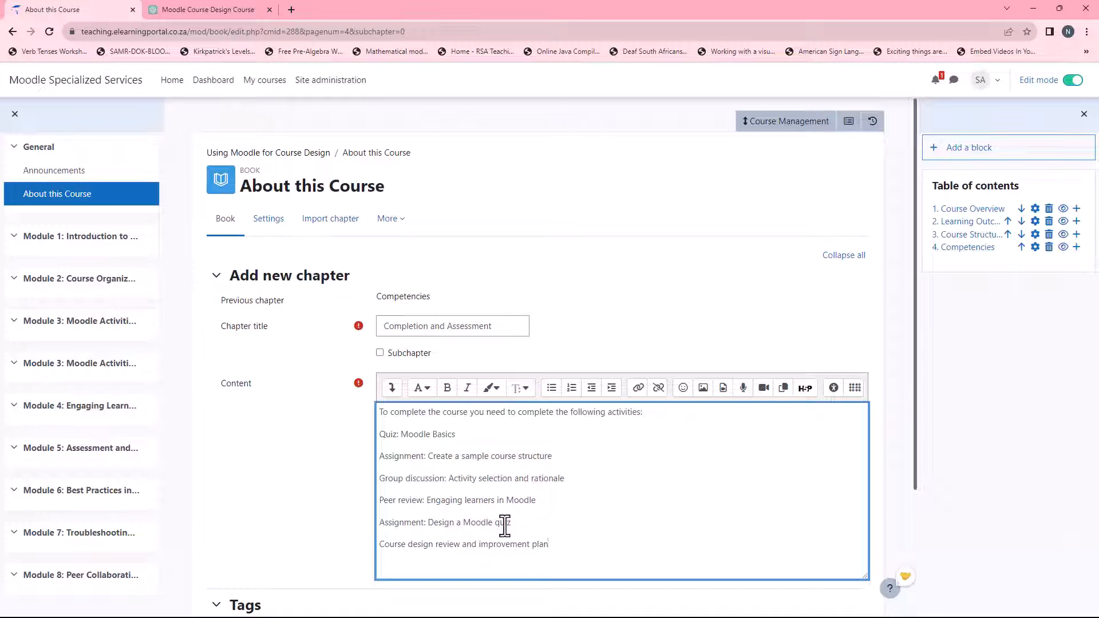
{"action": "key", "text": "Return"}
Copy Module 7's "Problem-solving scenarios" assessment from ChatGPT and paste it below the improvement plan entry in the Moodle chapter.
{"action": "left_click", "coordinate": [210, 8]}
{"action": "scroll", "coordinate": [543, 346], "scroll_direction": "down", "scroll_amount": 3}
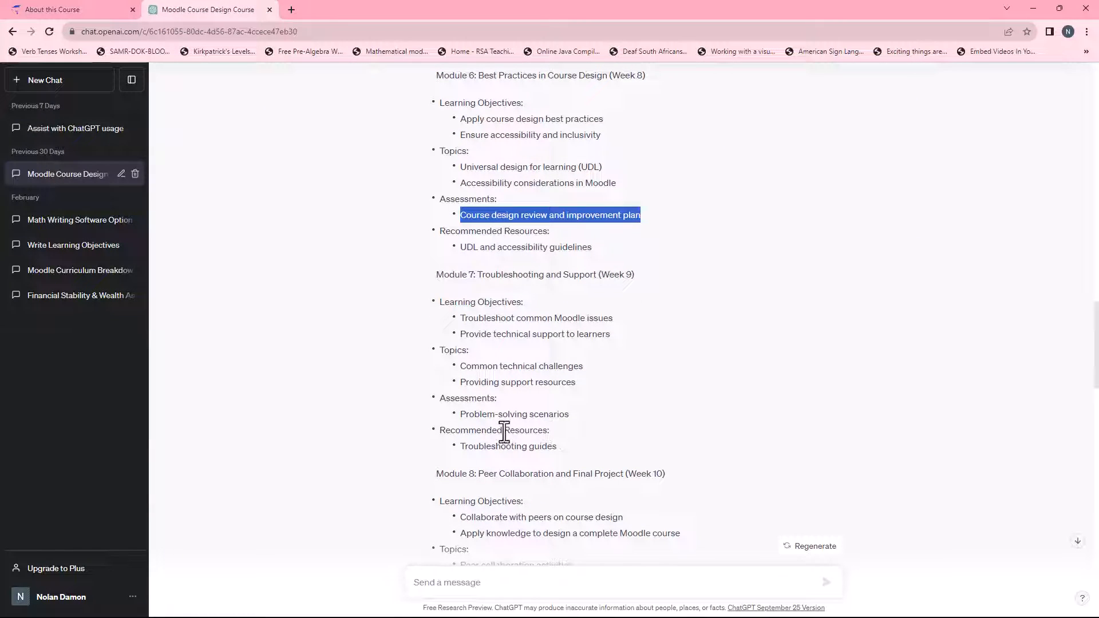
{"action": "left_click_drag", "start_coordinate": [459, 414], "coordinate": [573, 415]}
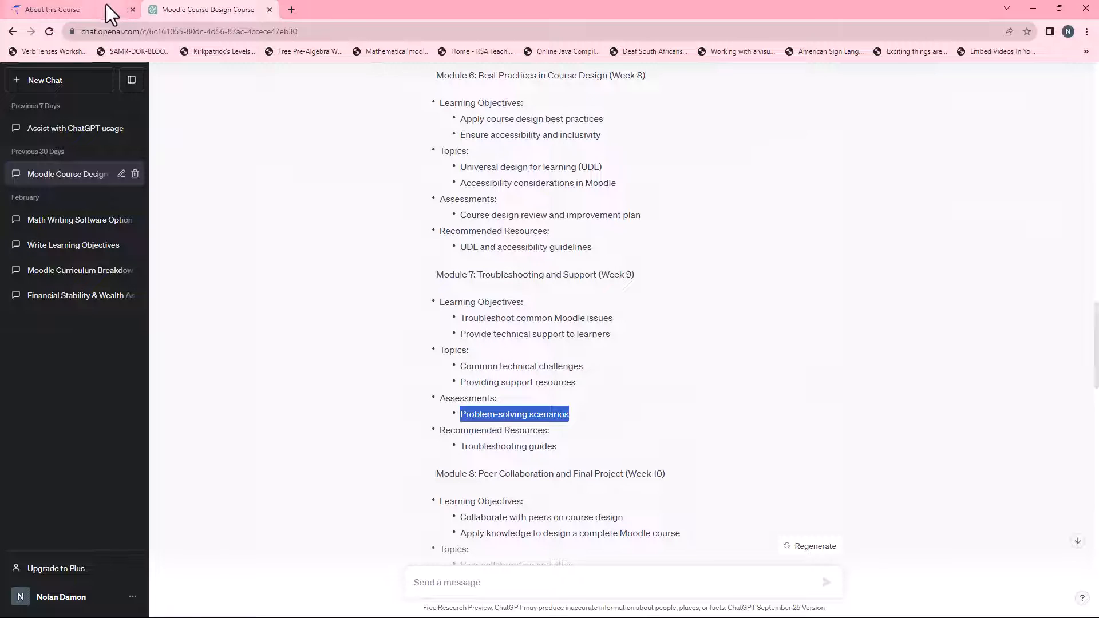
{"action": "left_click", "coordinate": [86, 10]}
{"action": "key", "text": "ctrl+v"}
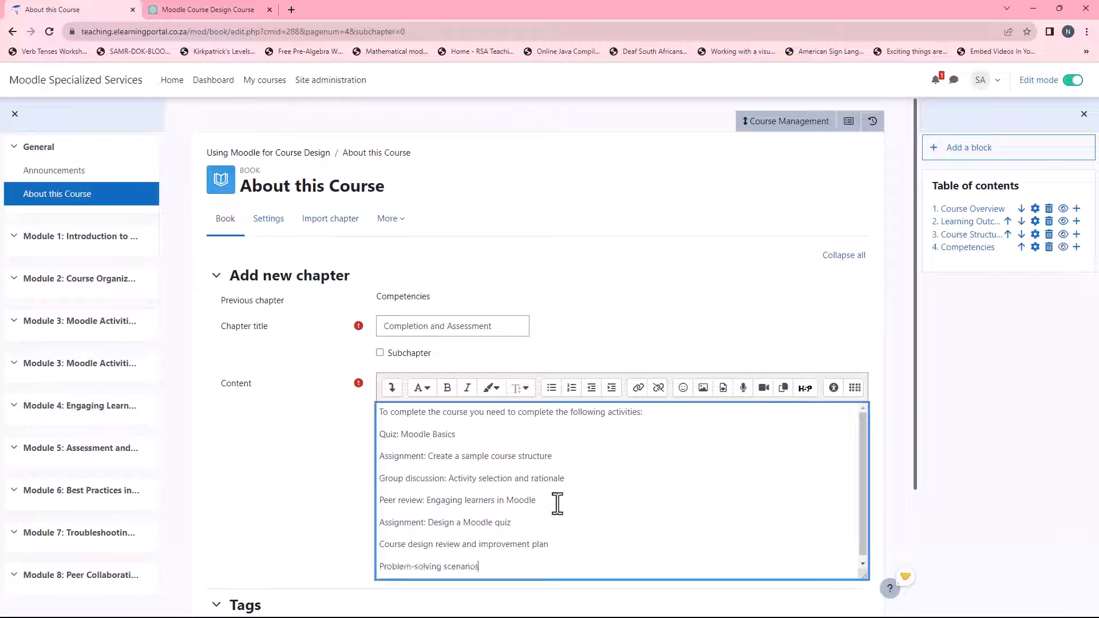
{"action": "scroll", "coordinate": [588, 493], "scroll_direction": "down", "scroll_amount": 1}
Copy Module 8's "Peer review of course design projects" from ChatGPT and paste it beneath the problem-solving entry in the Moodle chapter.
{"action": "left_click", "coordinate": [232, 9]}
{"action": "scroll", "coordinate": [492, 296], "scroll_direction": "down", "scroll_amount": 4}
{"action": "scroll", "coordinate": [498, 275], "scroll_direction": "down", "scroll_amount": 1}
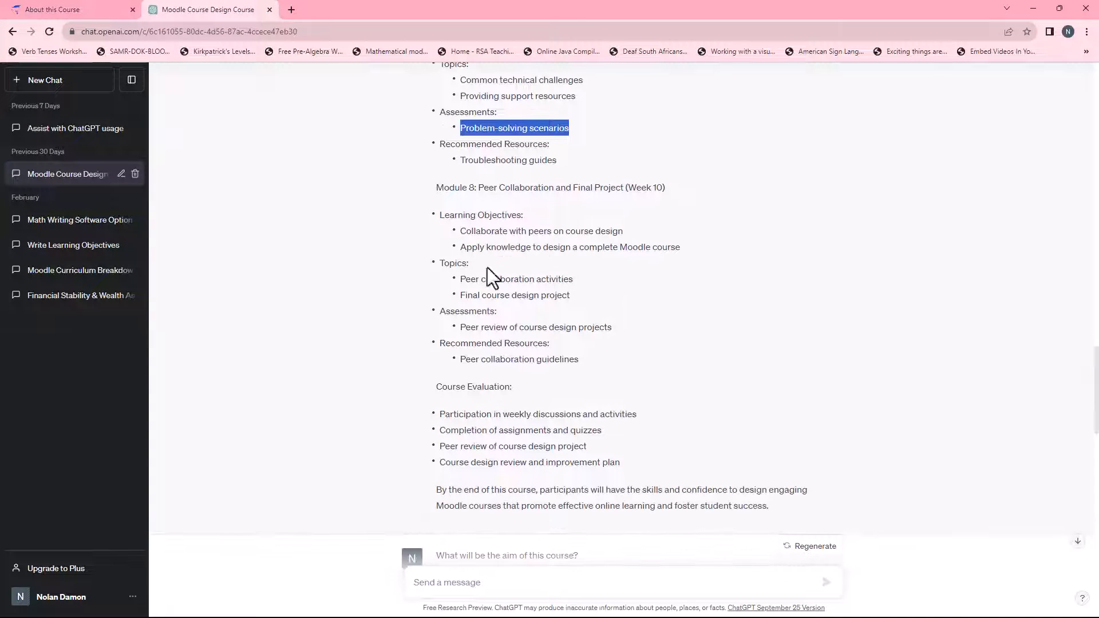
{"action": "left_click", "coordinate": [463, 330]}
{"action": "left_click_drag", "start_coordinate": [464, 331], "coordinate": [613, 333]}
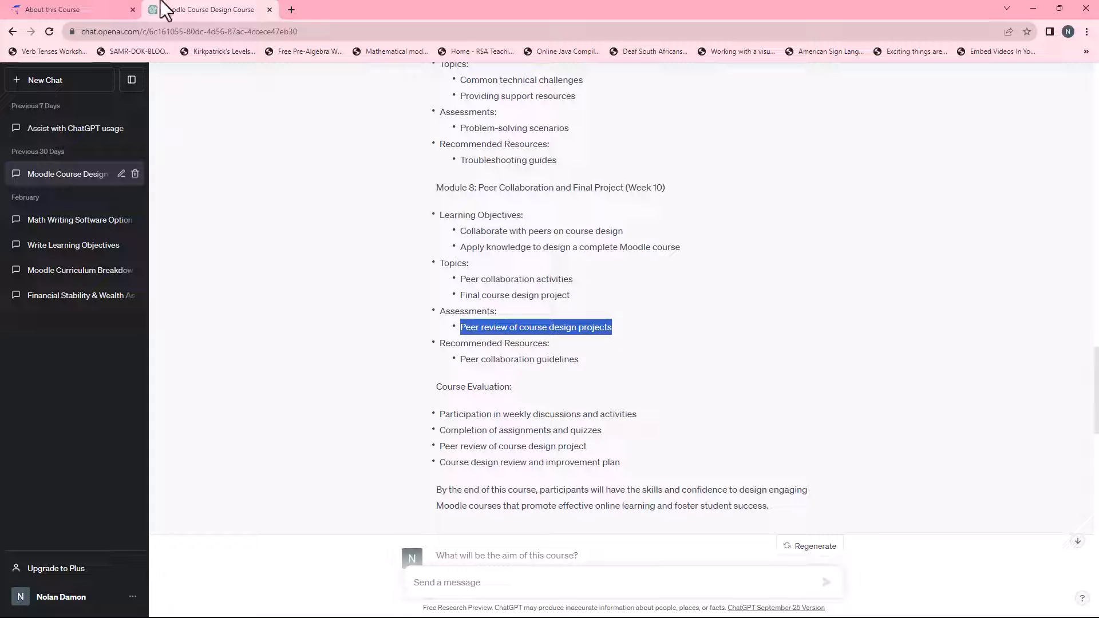
{"action": "left_click", "coordinate": [90, 9]}
{"action": "key", "text": "ctrl+v"}
{"action": "scroll", "coordinate": [434, 512], "scroll_direction": "down", "scroll_amount": 1}
Copy the four Course Evaluation bullet points from ChatGPT and paste them below the last activity in the Moodle chapter.
{"action": "left_click", "coordinate": [219, 9]}
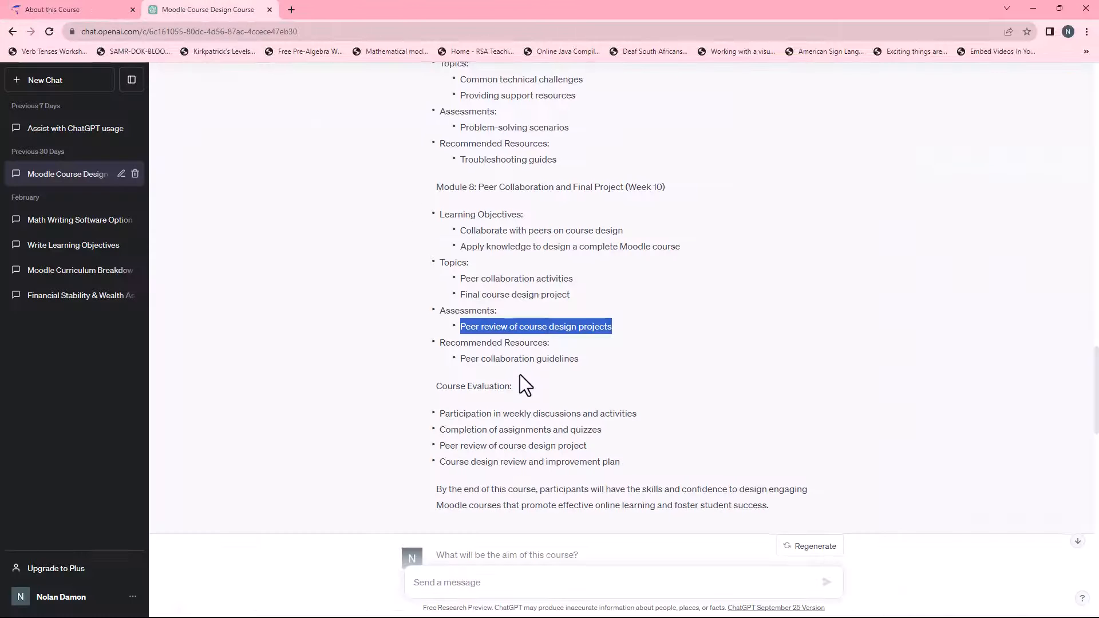
{"action": "scroll", "coordinate": [519, 373], "scroll_direction": "down", "scroll_amount": 2}
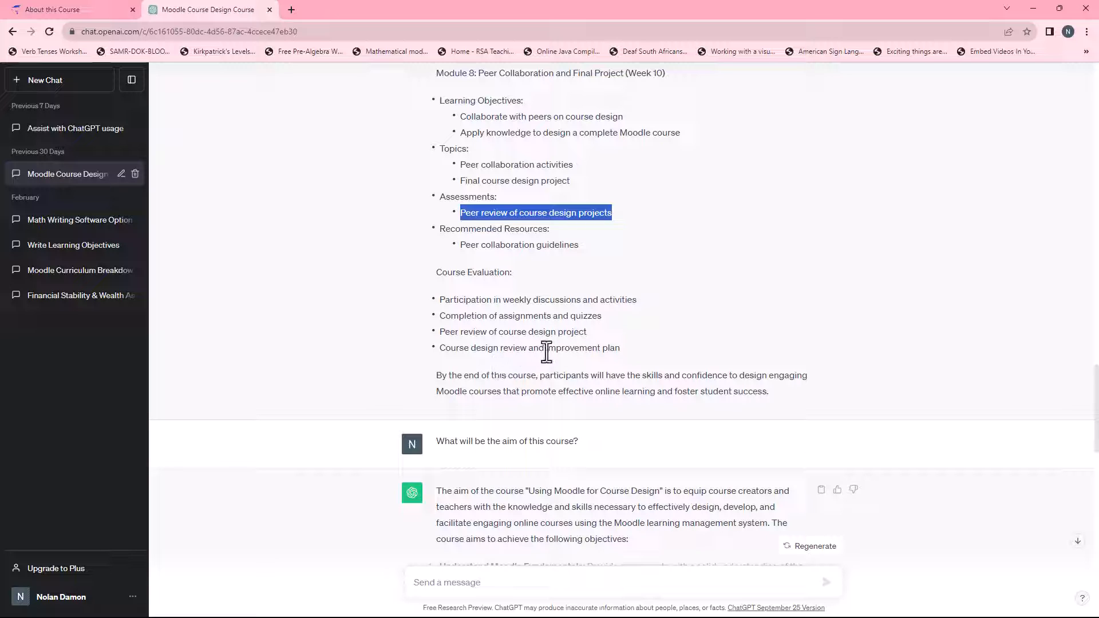
{"action": "left_click_drag", "start_coordinate": [441, 299], "coordinate": [614, 350]}
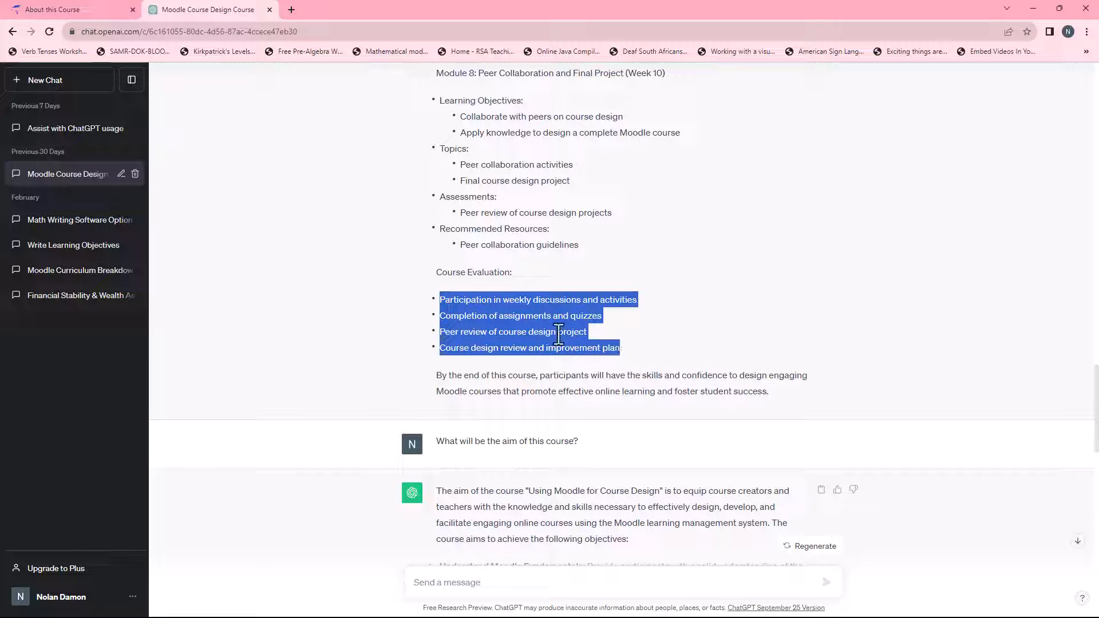
{"action": "right_click", "coordinate": [539, 328]}
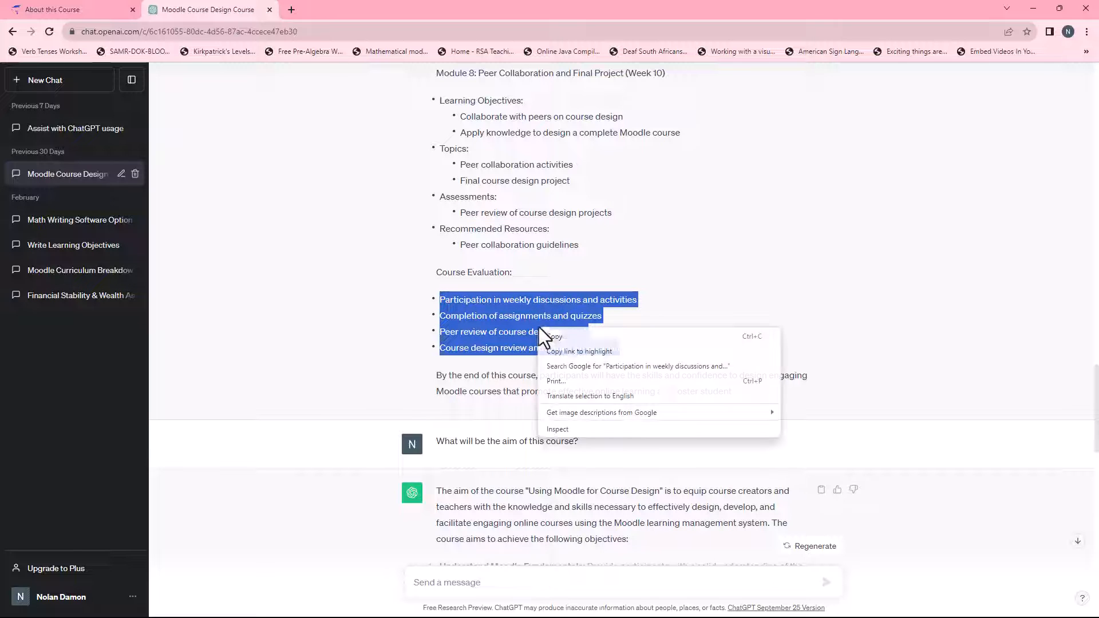
{"action": "left_click", "coordinate": [566, 336]}
{"action": "left_click", "coordinate": [86, 14]}
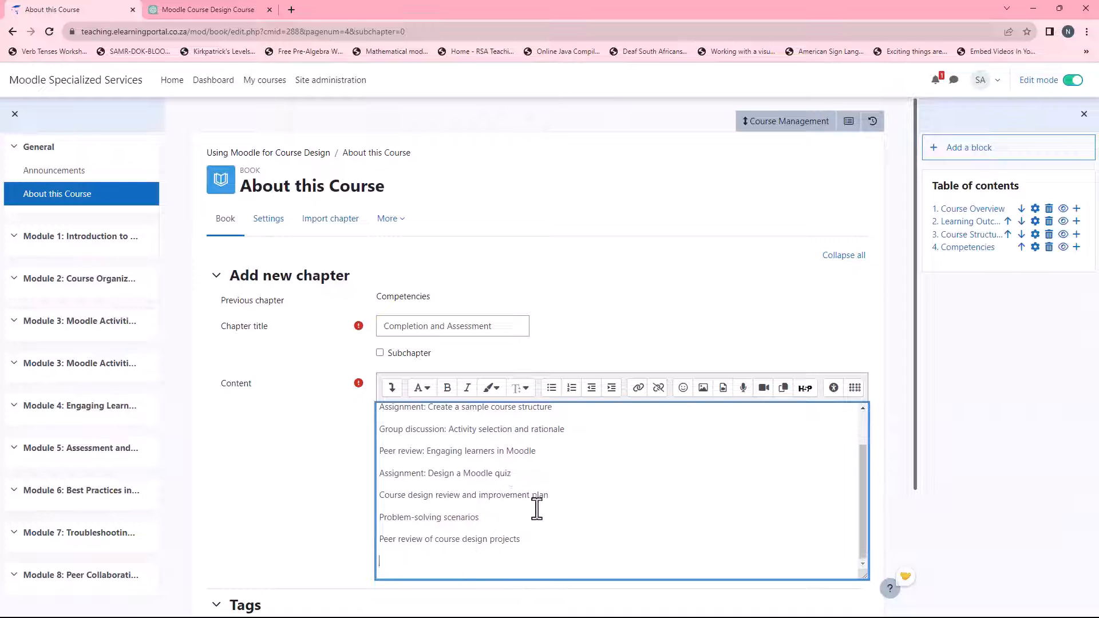
{"action": "left_click", "coordinate": [520, 542]}
{"action": "key", "text": "ctrl+v"}
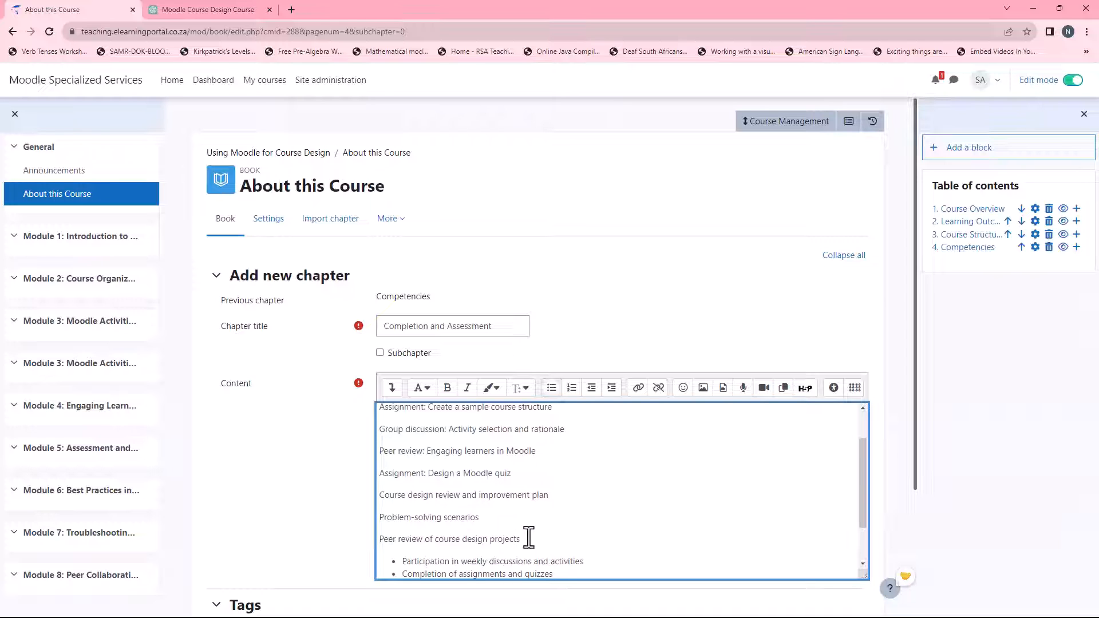
{"action": "scroll", "coordinate": [516, 507], "scroll_direction": "down", "scroll_amount": 2}
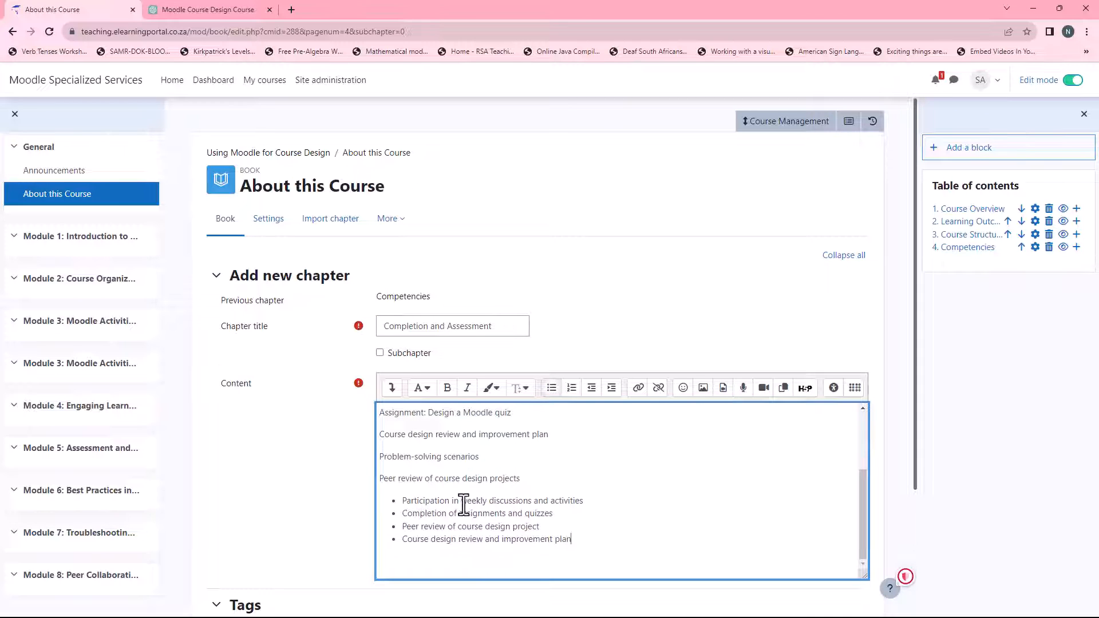
Delete the "Completion of assignments and quizzes" bullet from the pasted evaluation items.
{"action": "left_click_drag", "start_coordinate": [405, 516], "coordinate": [565, 516]}
{"action": "key", "text": "BackSpace"}
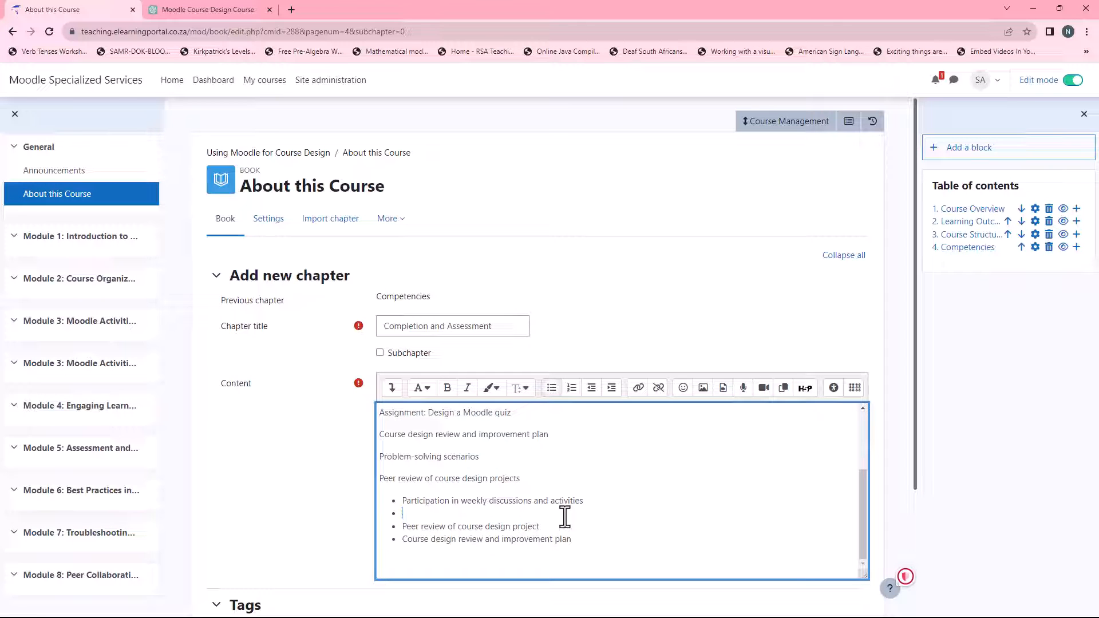
{"action": "key", "text": "BackSpace"}
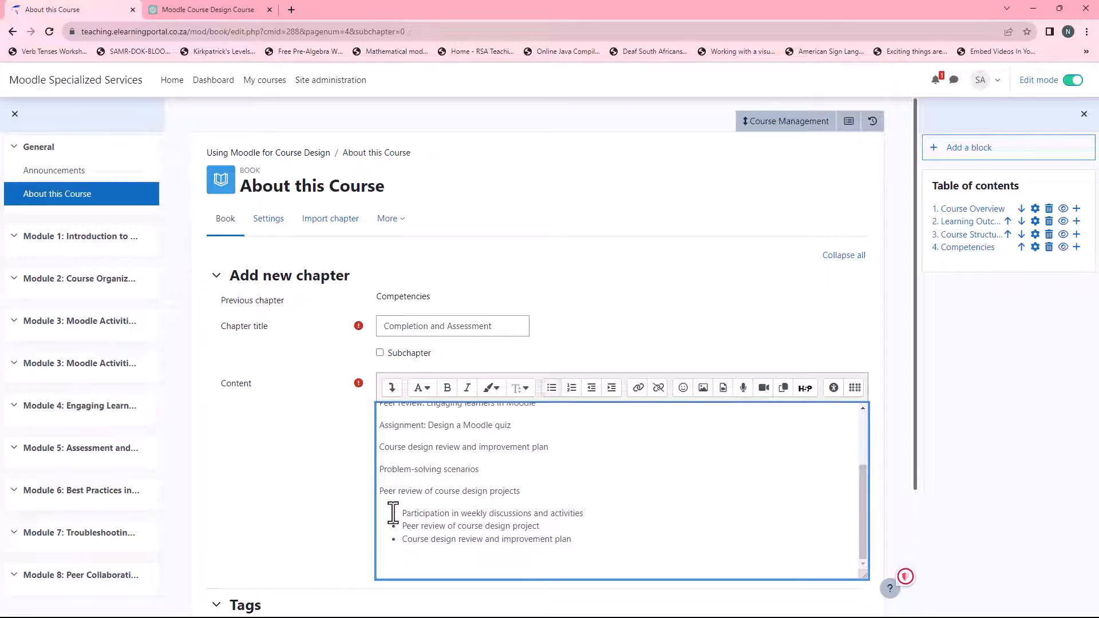
Remove bullet formatting from the remaining evaluation items, and delete "Peer review of course design project" and the duplicate "Course design review and improvement plan".
{"action": "left_click_drag", "start_coordinate": [395, 512], "coordinate": [582, 544]}
{"action": "left_click", "coordinate": [551, 394]}
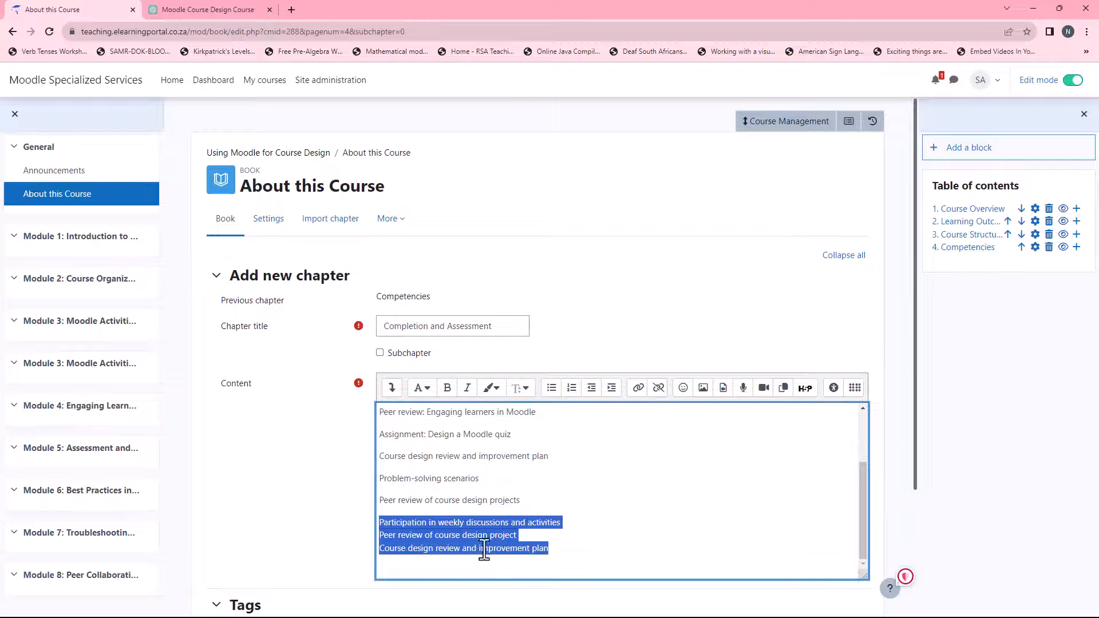
{"action": "left_click", "coordinate": [413, 541]}
{"action": "left_click_drag", "start_coordinate": [381, 538], "coordinate": [545, 541]}
{"action": "key", "text": "BackSpace"}
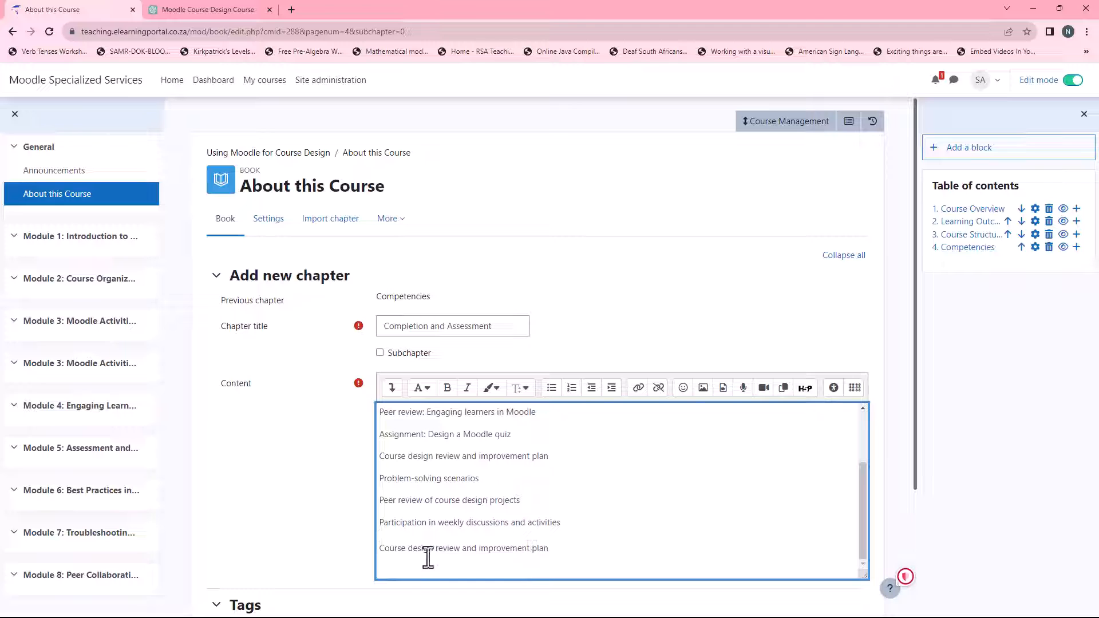
{"action": "left_click_drag", "start_coordinate": [381, 550], "coordinate": [584, 555]}
{"action": "key", "text": "BackSpace"}
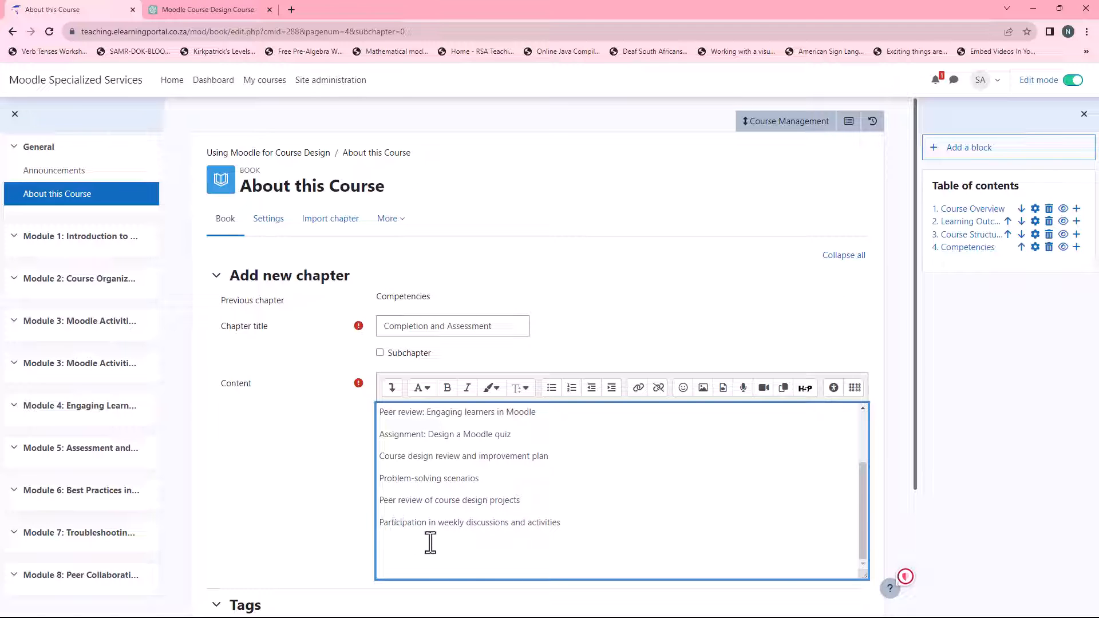
Format all activities from "Quiz: Moodle Basics" through "Participation in weekly discussions and activities" as one bulleted list.
{"action": "scroll", "coordinate": [426, 538], "scroll_direction": "up", "scroll_amount": 1}
{"action": "scroll", "coordinate": [417, 482], "scroll_direction": "up", "scroll_amount": 1}
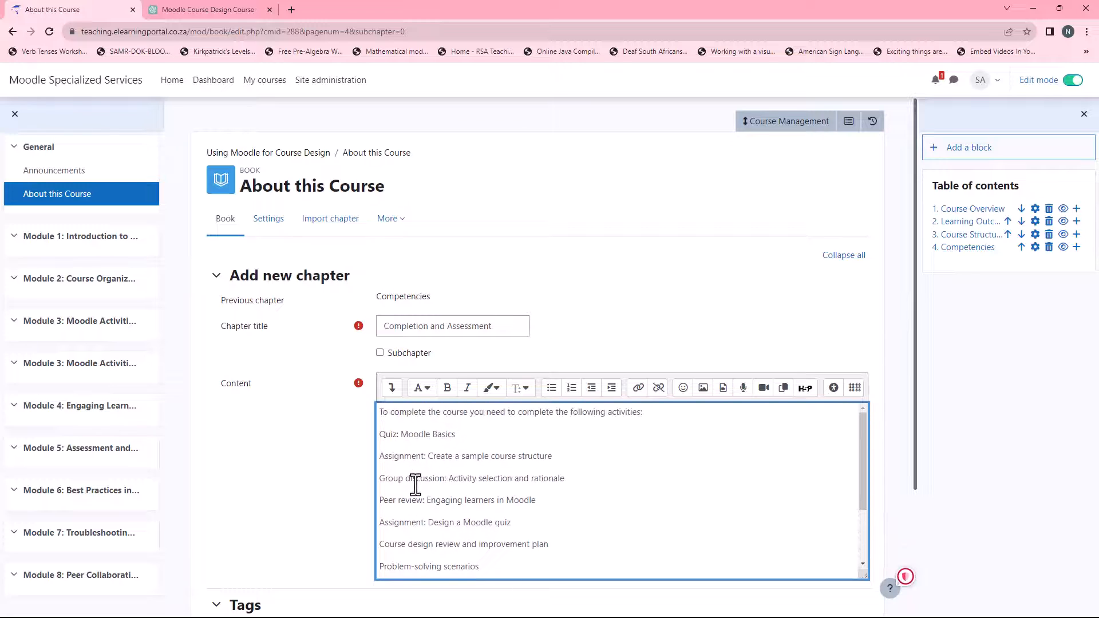
{"action": "left_click_drag", "start_coordinate": [381, 433], "coordinate": [537, 536]}
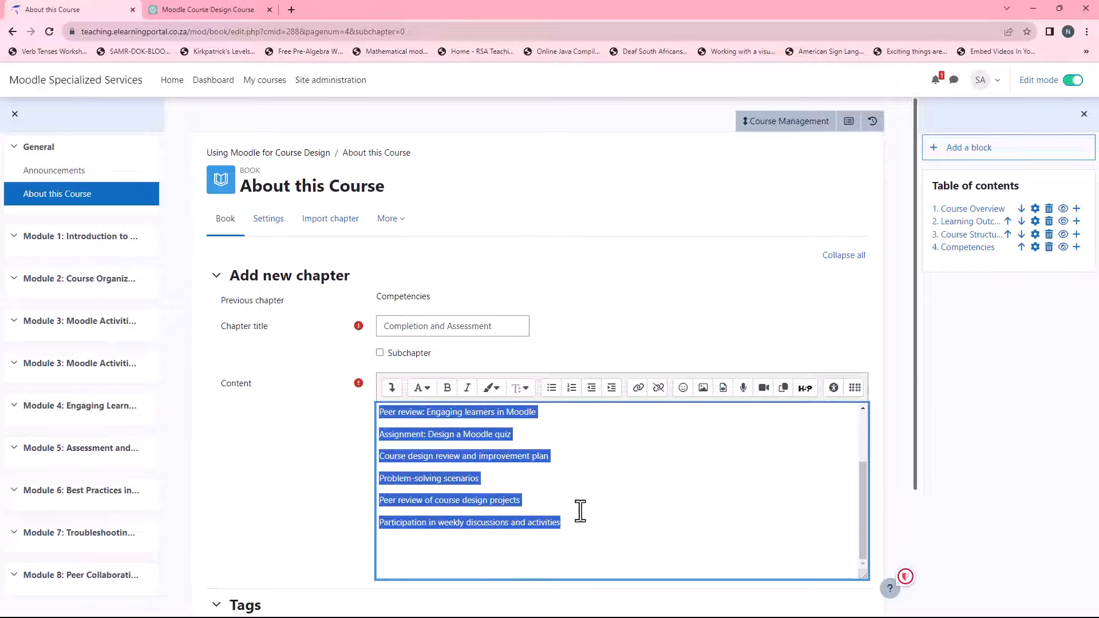
{"action": "left_click", "coordinate": [551, 387]}
{"action": "left_click", "coordinate": [622, 510]}
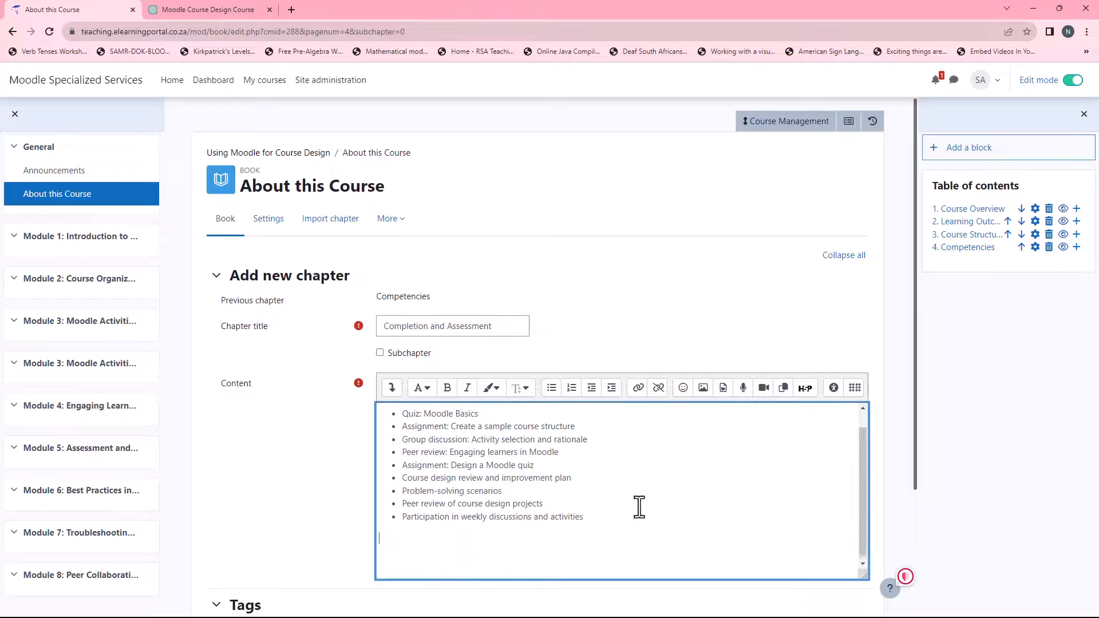
{"action": "scroll", "coordinate": [640, 508], "scroll_direction": "up", "scroll_amount": 1}
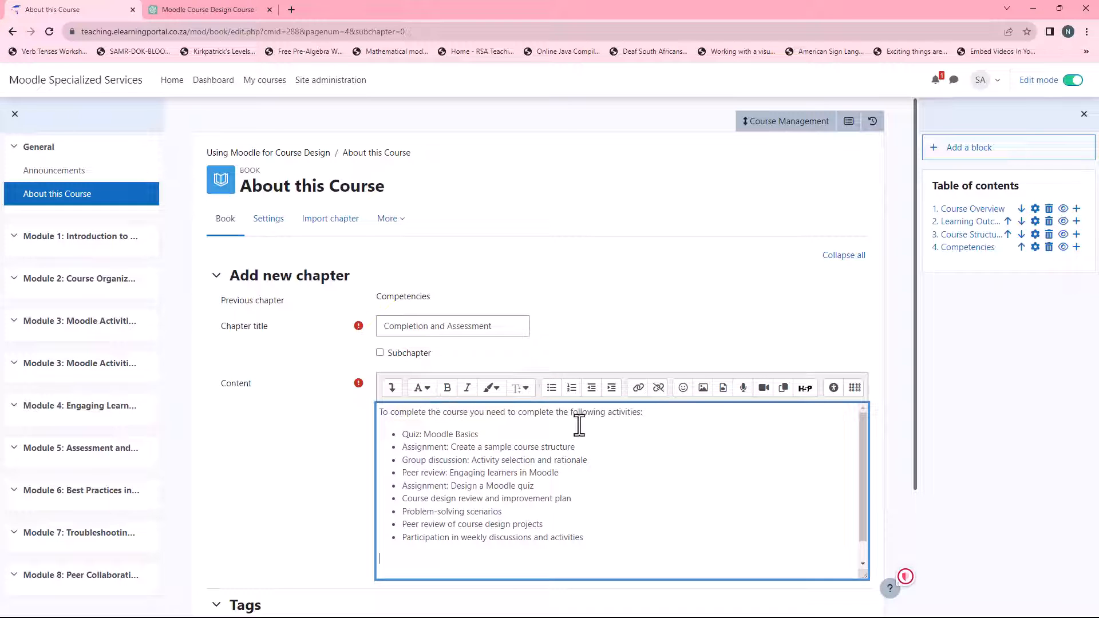
Add the line "Completing the activities" below the bulleted activity list.
{"action": "left_click", "coordinate": [428, 554]}
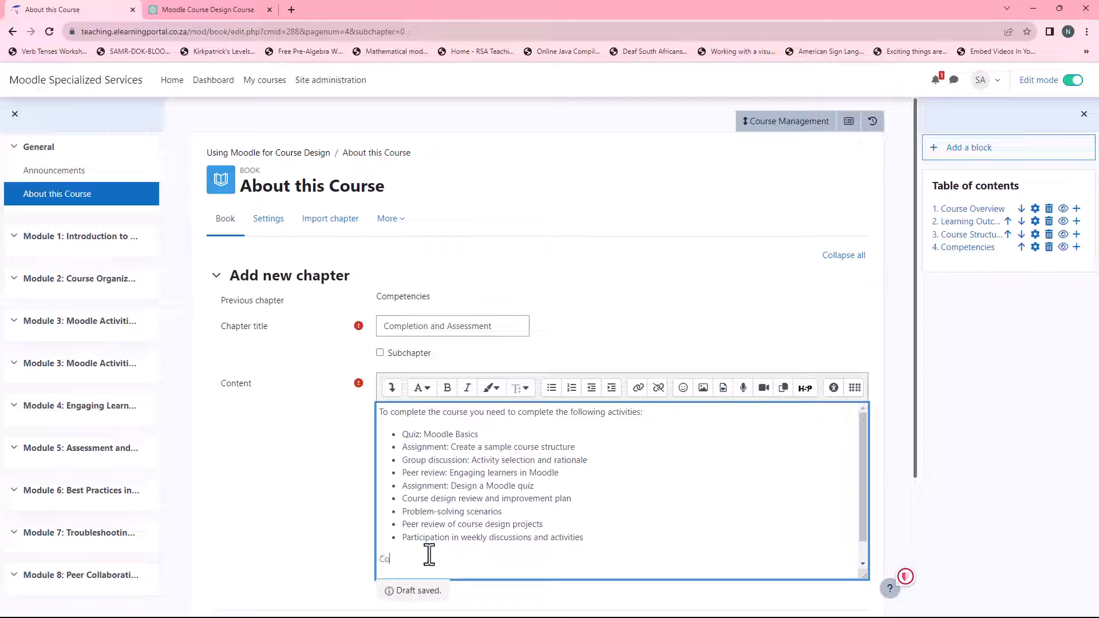
{"action": "type", "text": "Completi"}
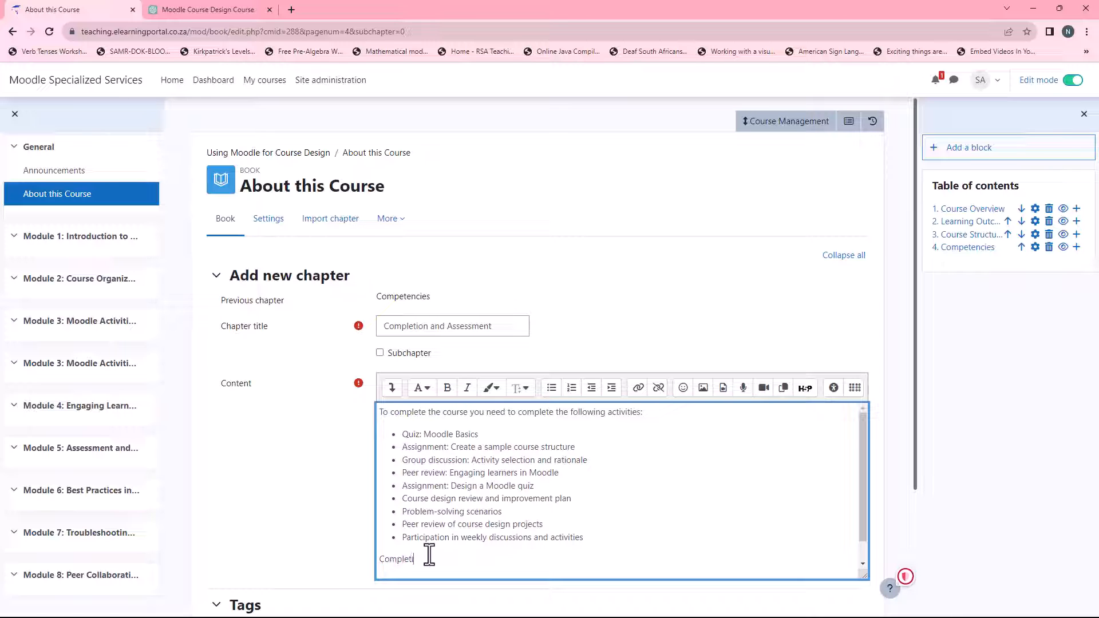
{"action": "type", "text": "ng the activities"}
{"action": "key", "text": "Return"}
Write "Some activities are automatically marked as competed based on specific criteria." and, on the following line, "Some activities require manual marking".
{"action": "type", "text": "Some activities are automatically marked as competed based on specific cr"}
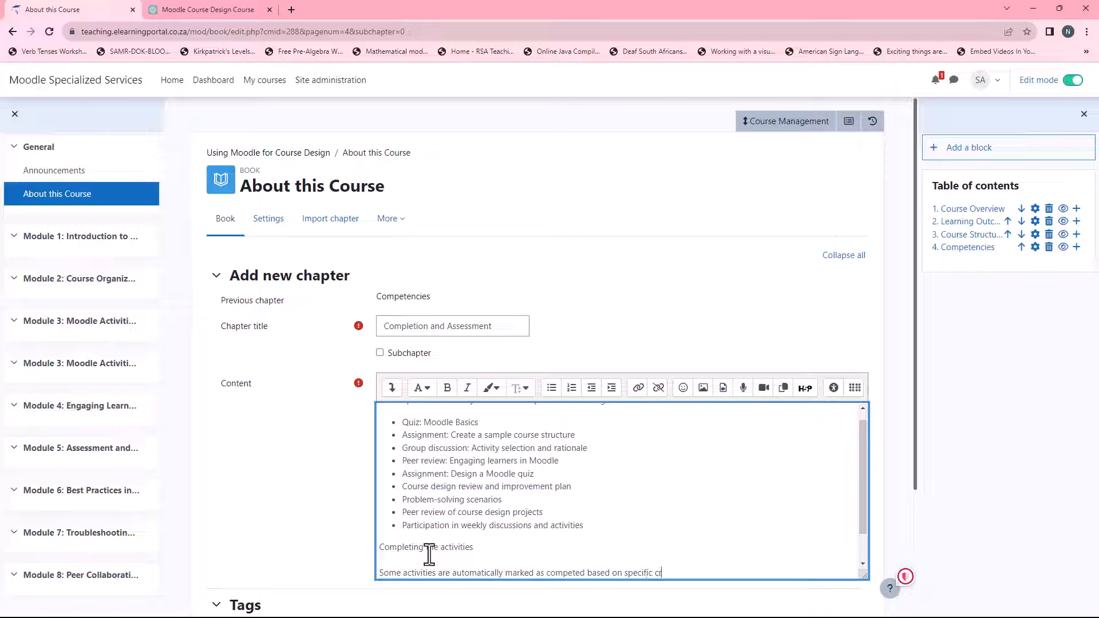
{"action": "type", "text": "eria."}
{"action": "key", "text": "Return"}
{"action": "type", "text": "Some"}
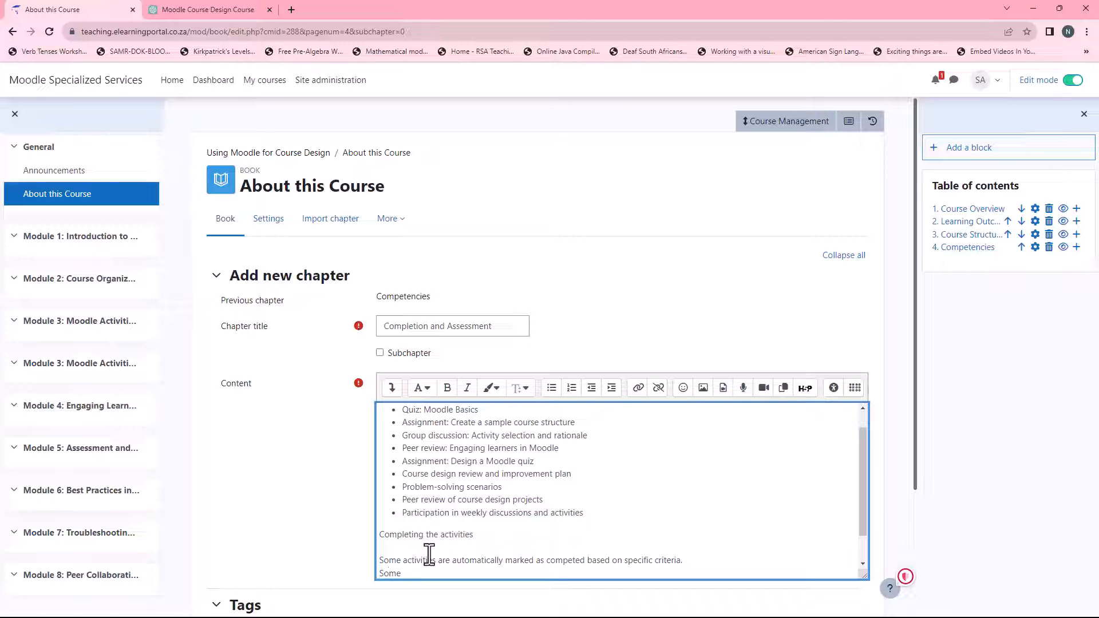
{"action": "type", "text": " activities require manual marking"}
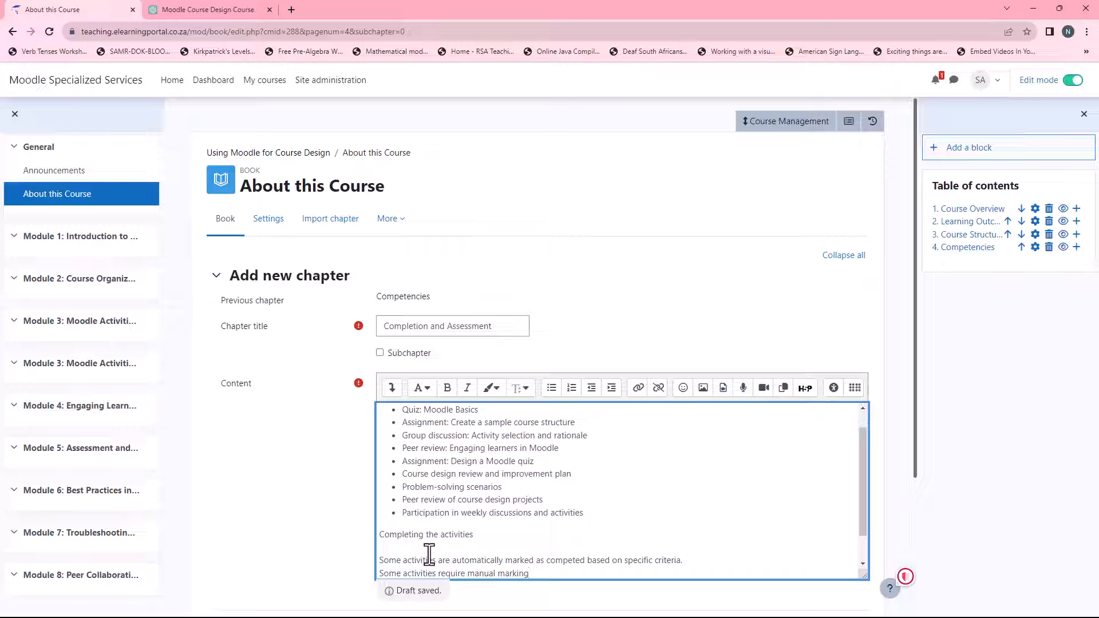
Reword the last sentence under Completing the activities to "Some activities require manually marking them as done." and start a new paragraph.
{"action": "key", "text": "BackSpace"}
{"action": "key", "text": "BackSpace"}
{"action": "key", "text": "BackSpace"}
{"action": "key", "text": "BackSpace"}
{"action": "key", "text": "BackSpace"}
{"action": "key", "text": "BackSpace"}
{"action": "key", "text": "BackSpace"}
{"action": "key", "text": "BackSpace"}
{"action": "key", "text": "BackSpace"}
{"action": "type", "text": "ally mark as"}
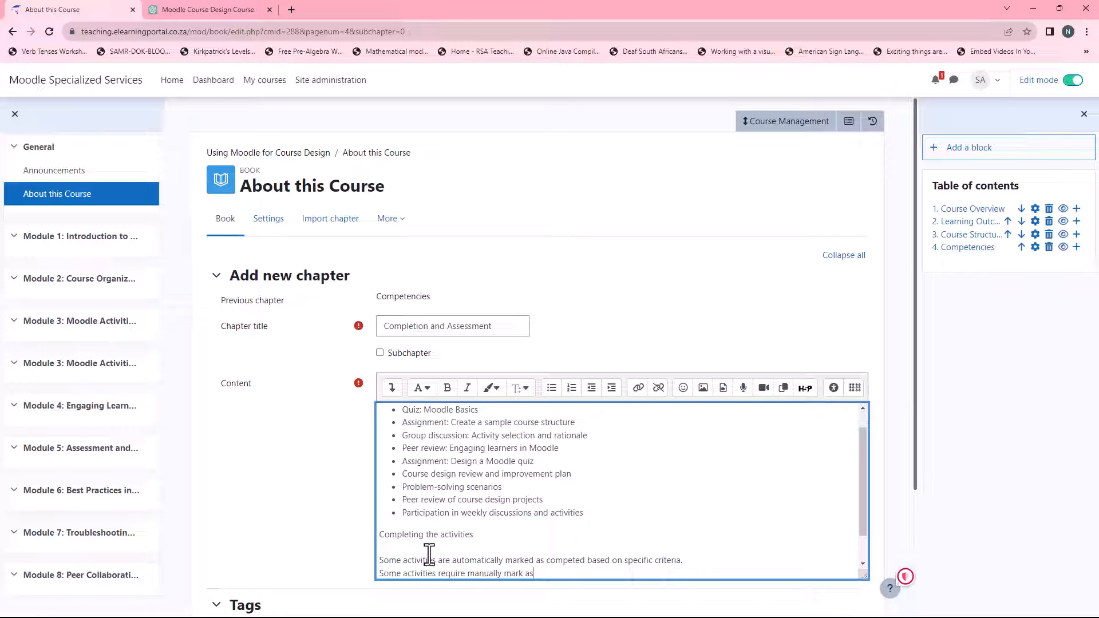
{"action": "key", "text": "BackSpace"}
{"action": "key", "text": "BackSpace"}
{"action": "type", "text": "them as done."}
{"action": "key", "text": "Return"}
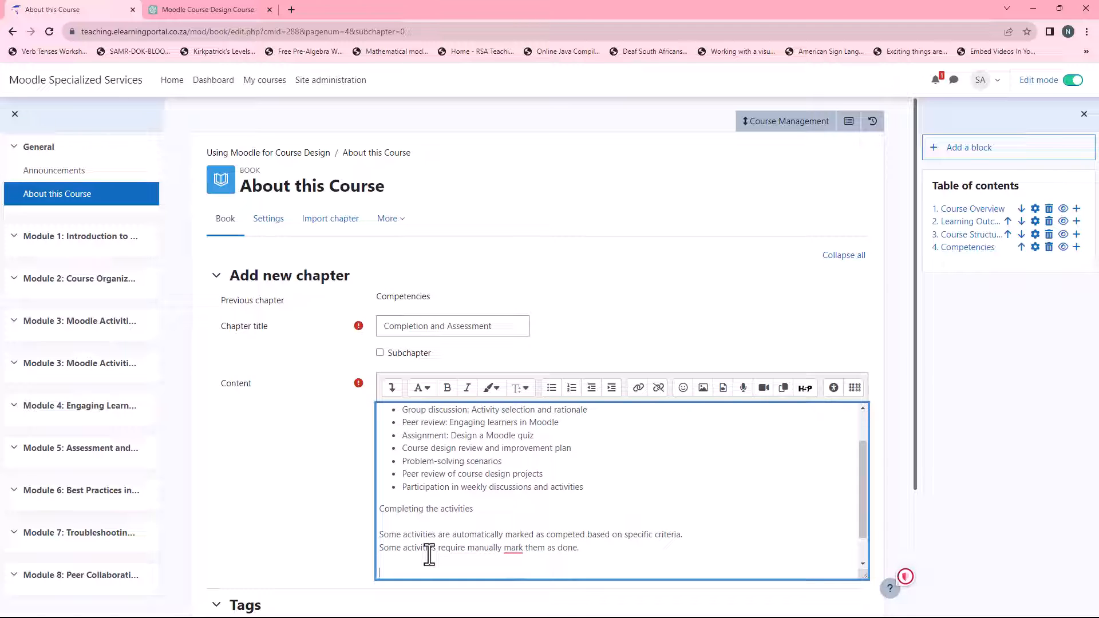
{"action": "mouse_move", "coordinate": [513, 551]}
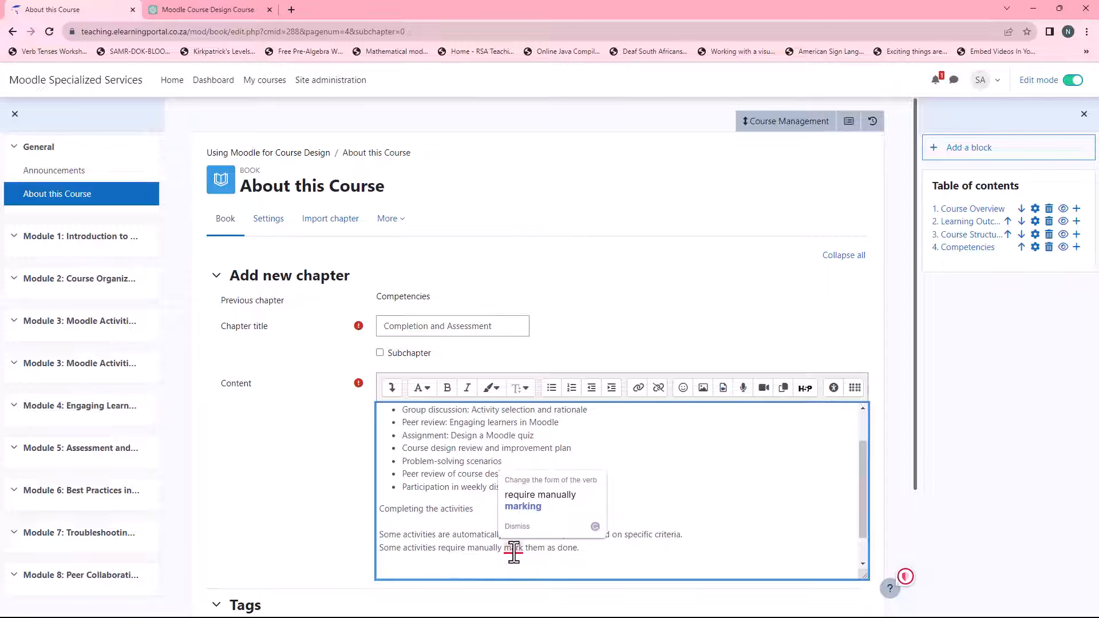
{"action": "left_click", "coordinate": [522, 506]}
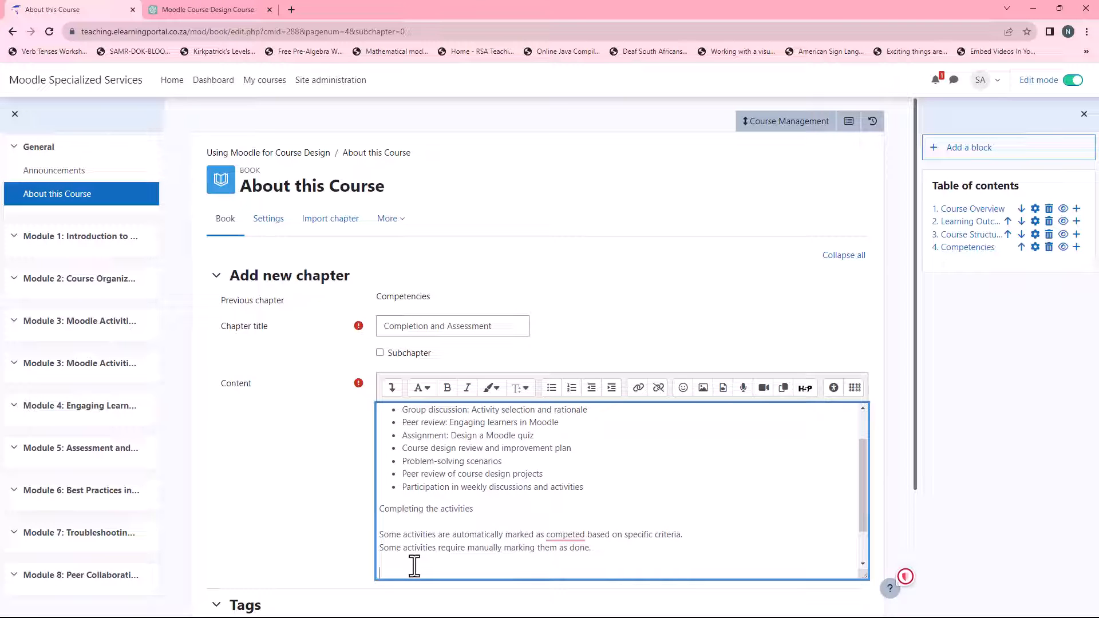
Add "Please make sure that all activities are marked as complete." and correct the spelling of "completed" in the sentence about automatic marking.
{"action": "type", "text": "Please make sure that all activies are mar"}
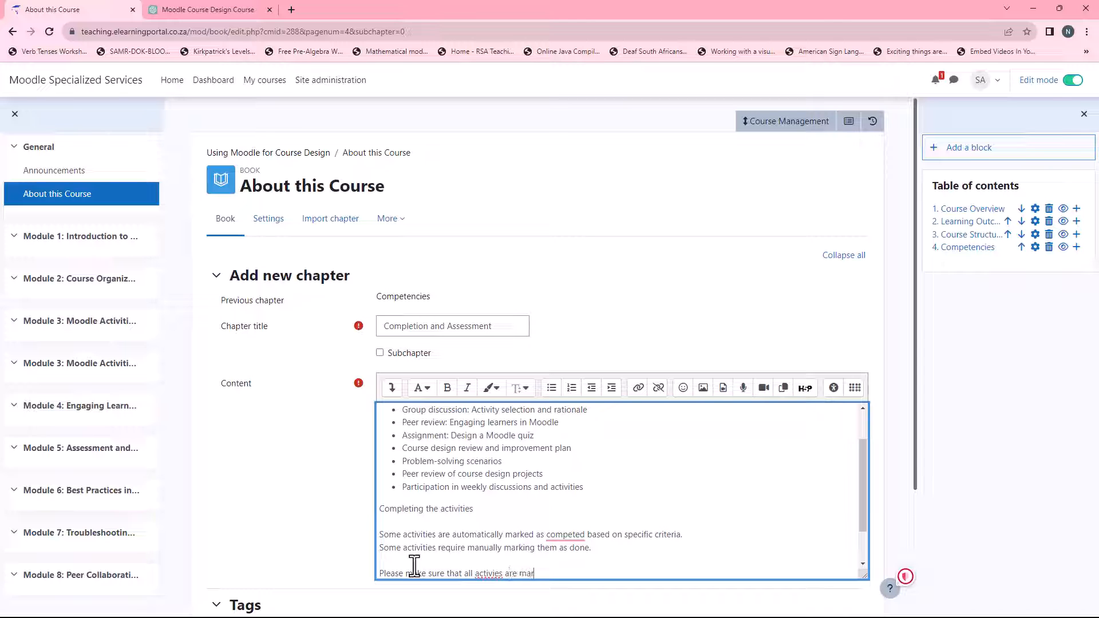
{"action": "type", "text": "ked as complete."}
{"action": "mouse_move", "coordinate": [490, 572]}
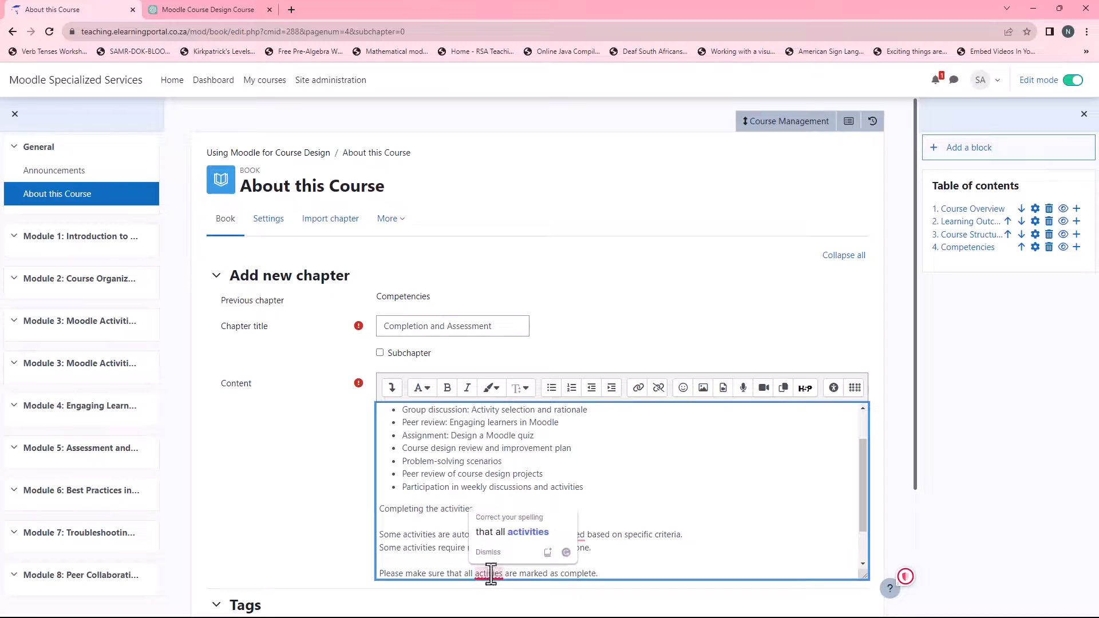
{"action": "left_click", "coordinate": [520, 543]}
{"action": "mouse_move", "coordinate": [574, 535]}
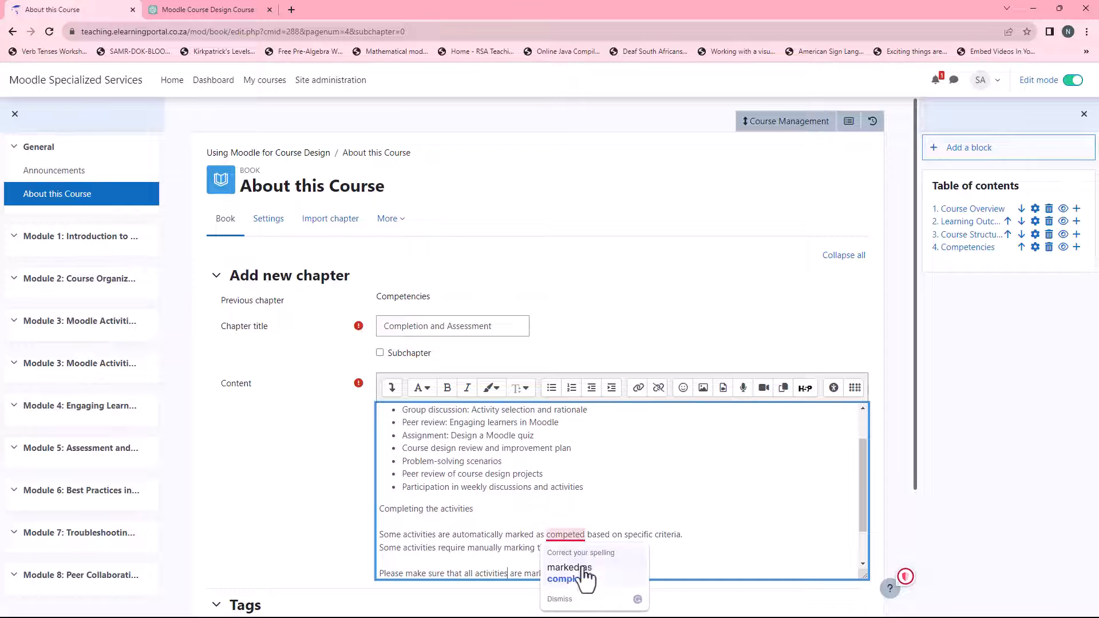
{"action": "left_click", "coordinate": [585, 571]}
Add a separate line reading "Course Certificate" below the reminder to mark all activities as complete.
{"action": "scroll", "coordinate": [622, 522], "scroll_direction": "down", "scroll_amount": 2}
{"action": "left_click", "coordinate": [615, 525]}
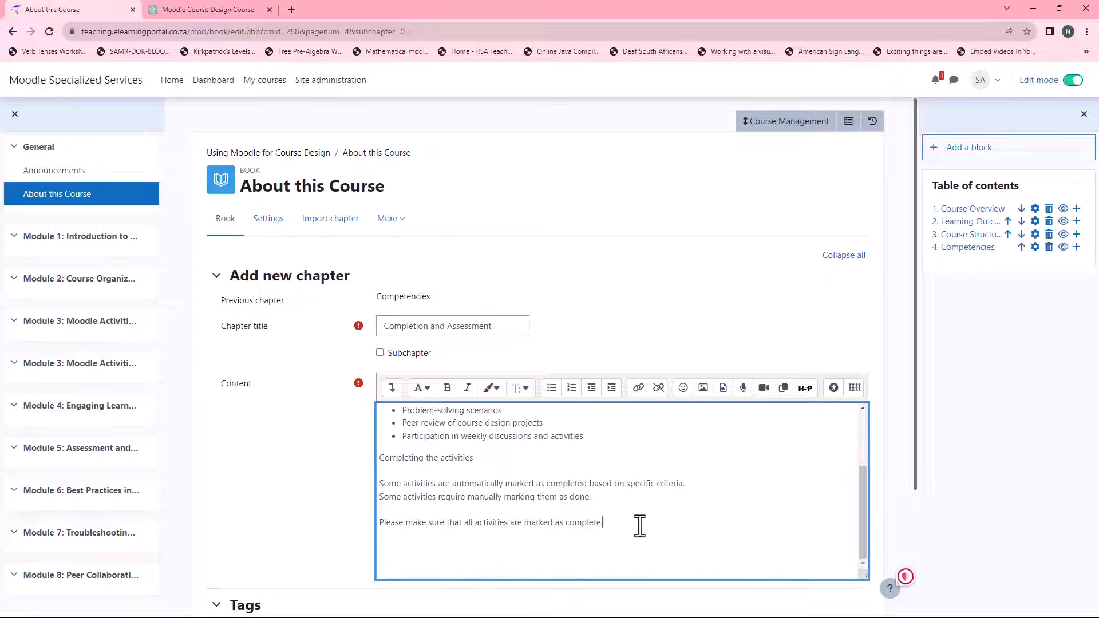
{"action": "key", "text": "Return"}
{"action": "key", "text": "Return"}
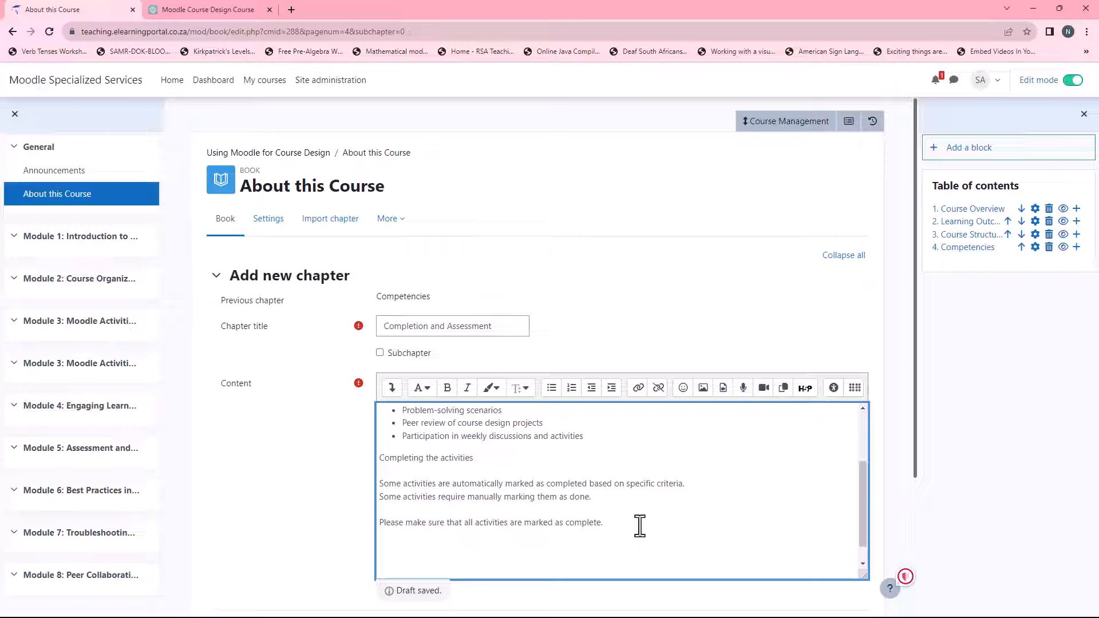
{"action": "type", "text": "Course Cer"}
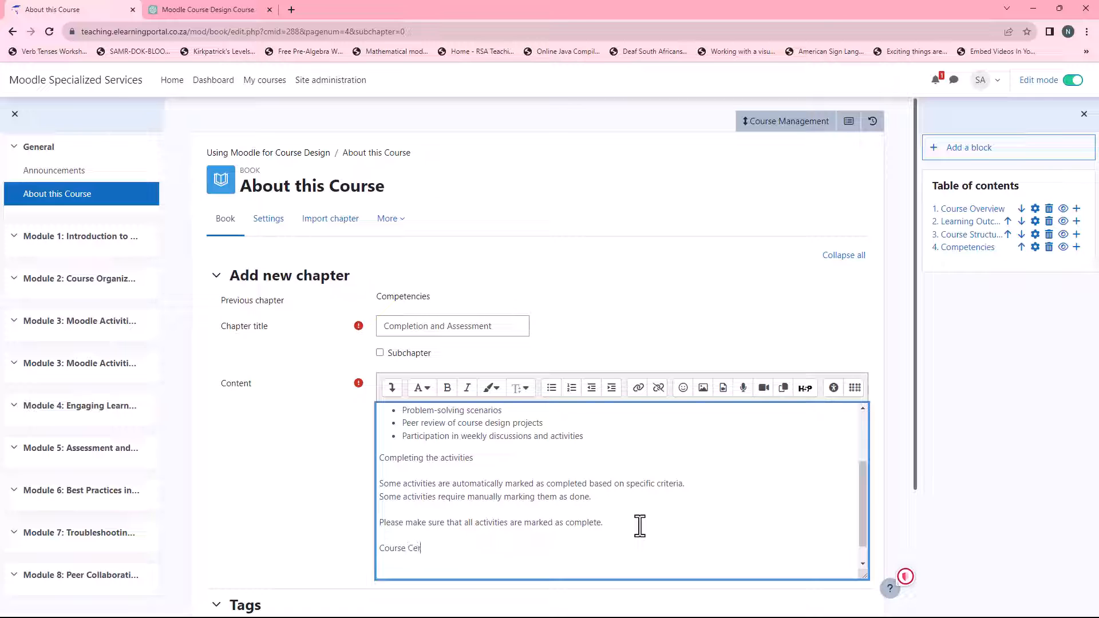
{"action": "type", "text": "tificate and C"}
{"action": "key", "text": "BackSpace"}
{"action": "key", "text": "BackSpace"}
{"action": "key", "text": "BackSpace"}
{"action": "key", "text": "Return"}
Insert a line reading "Course Badge" between the completion reminder and Course Certificate.
{"action": "left_click", "coordinate": [622, 524]}
{"action": "key", "text": "Return"}
{"action": "key", "text": "Return"}
{"action": "type", "text": "Course Badge"}
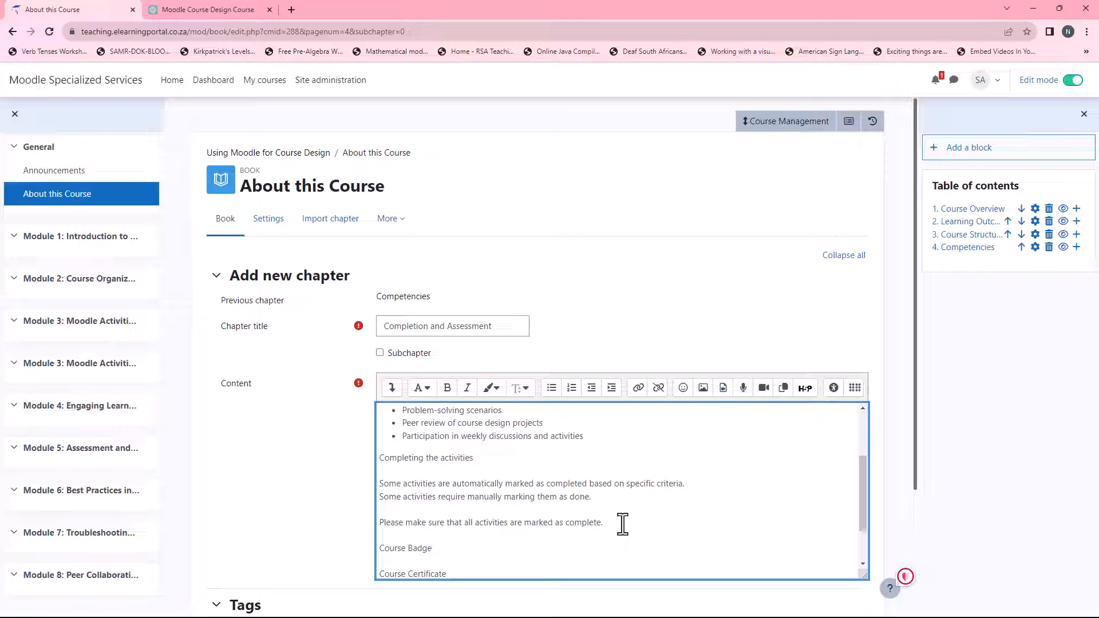
Under Course Badge, write "Upon successful completion of this course, you will automatically obtain a badge to showcase your skills acquired.".
{"action": "key", "text": "Return"}
{"action": "type", "text": "Upon succesful complet"}
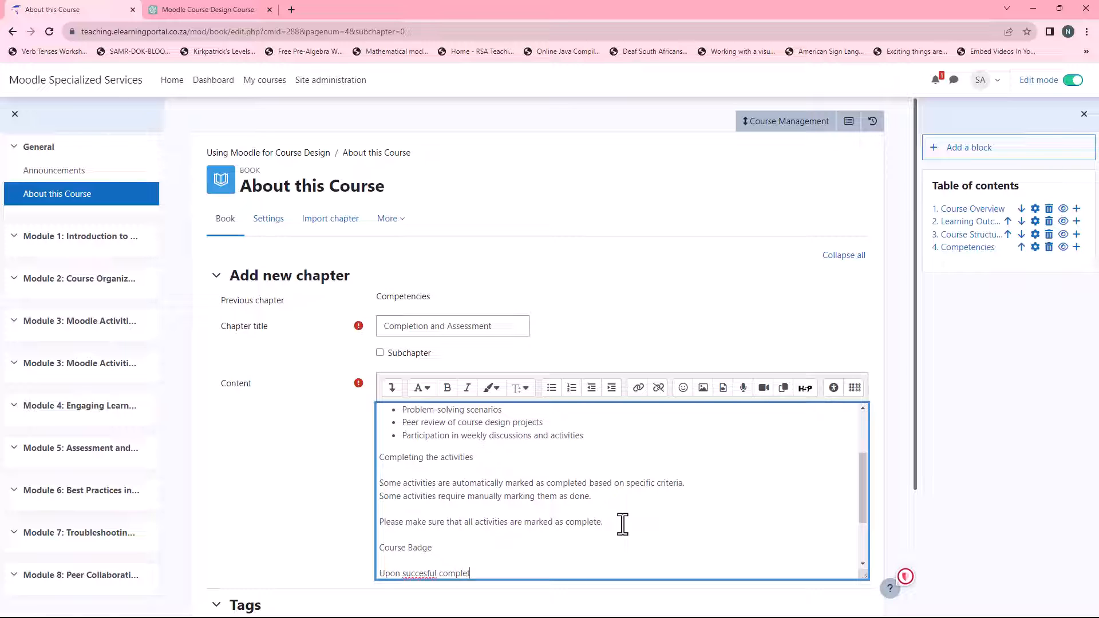
{"action": "type", "text": "ion of this course you will automatically"}
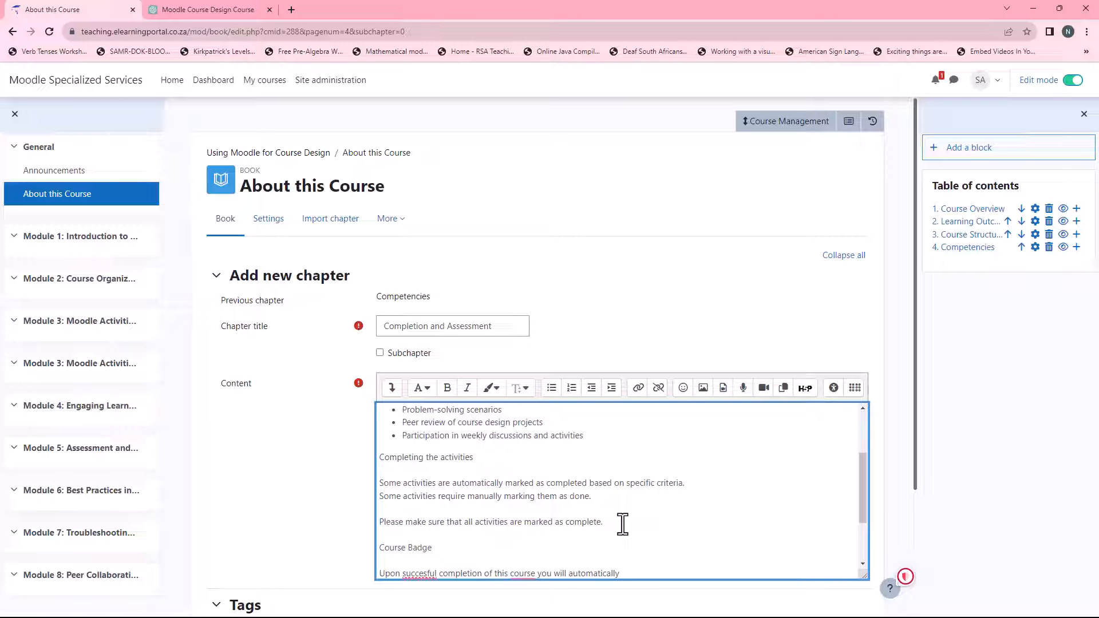
{"action": "type", "text": " obtain a badge to showcase your skil"}
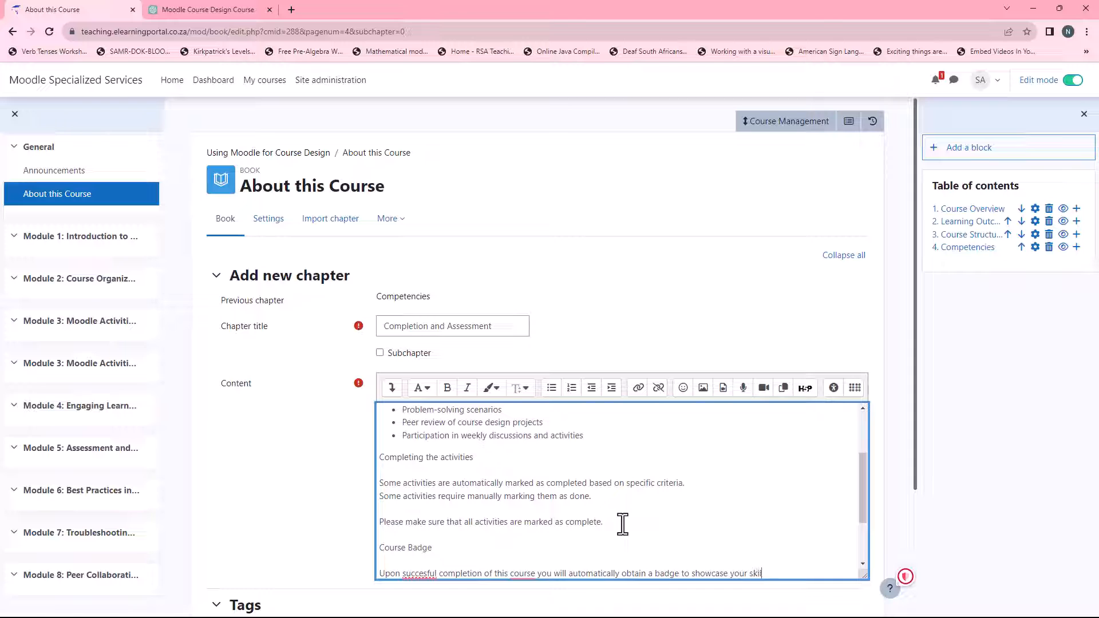
{"action": "type", "text": "ls acquired."}
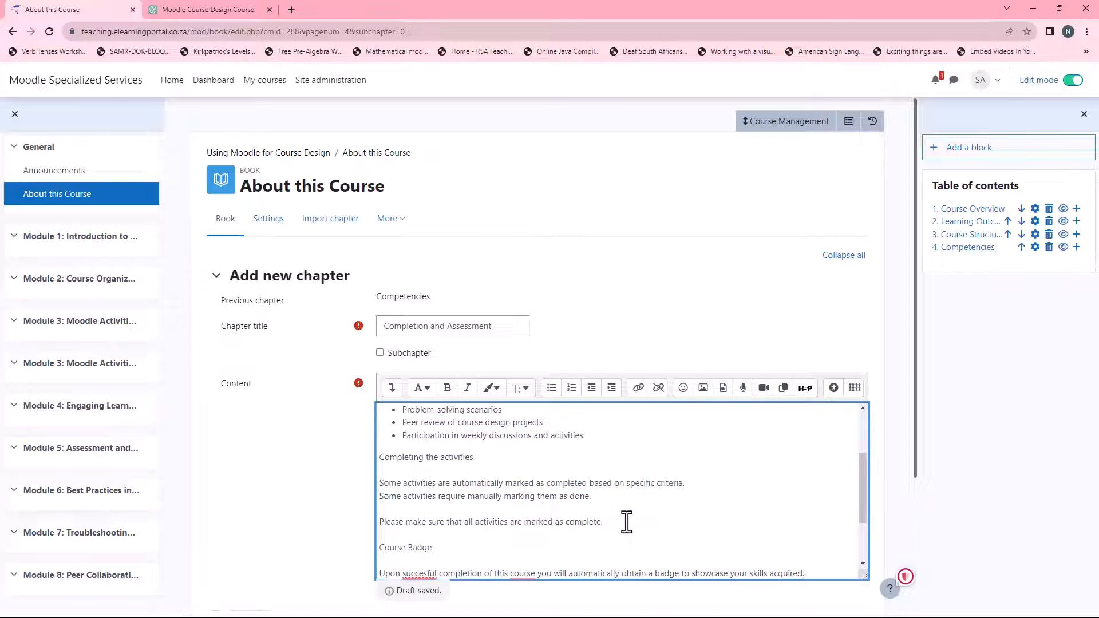
{"action": "scroll", "coordinate": [541, 532], "scroll_direction": "down", "scroll_amount": 2}
{"action": "mouse_move", "coordinate": [419, 484]}
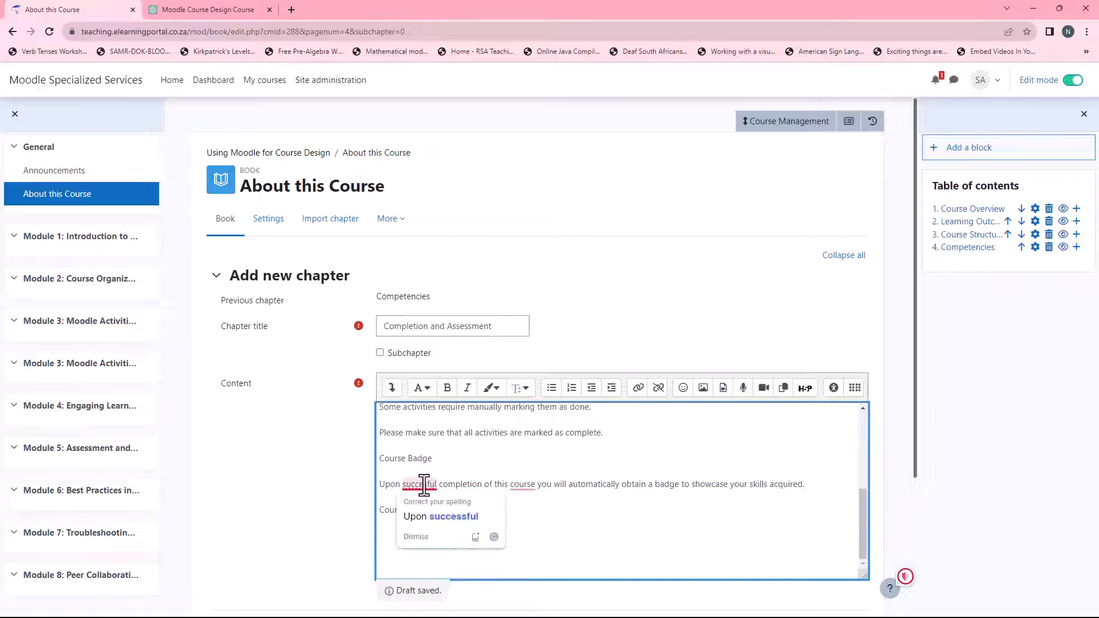
{"action": "left_click", "coordinate": [442, 518]}
{"action": "mouse_move", "coordinate": [532, 493]}
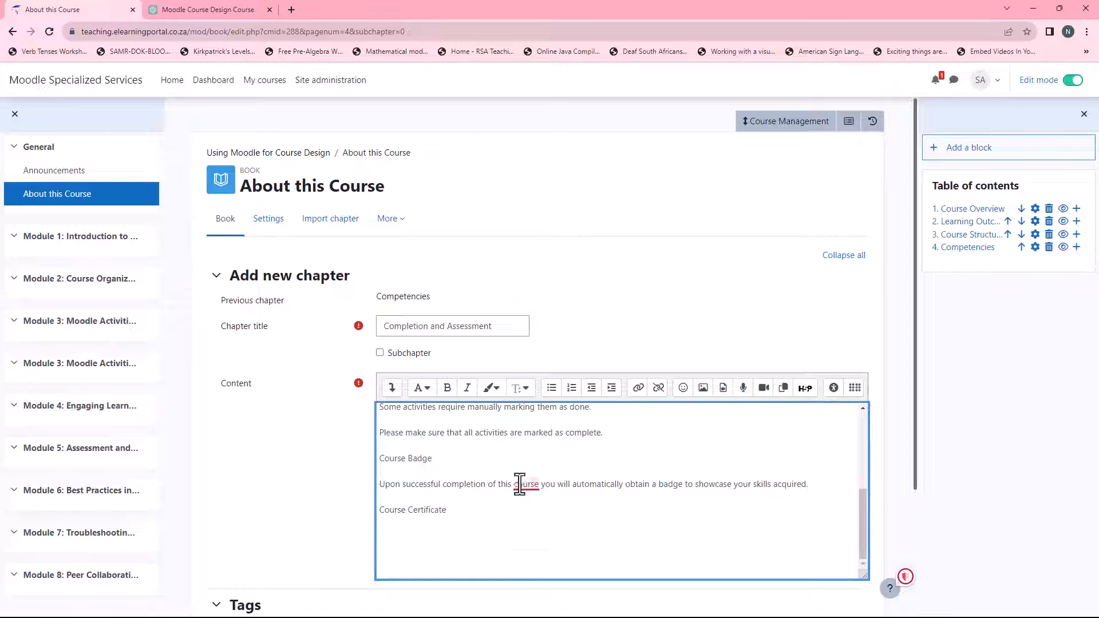
{"action": "left_click", "coordinate": [546, 522]}
Copy the badge sentence to a new line under Course Certificate and replace "badge" in the copy with "course certificate".
{"action": "left_click", "coordinate": [472, 511]}
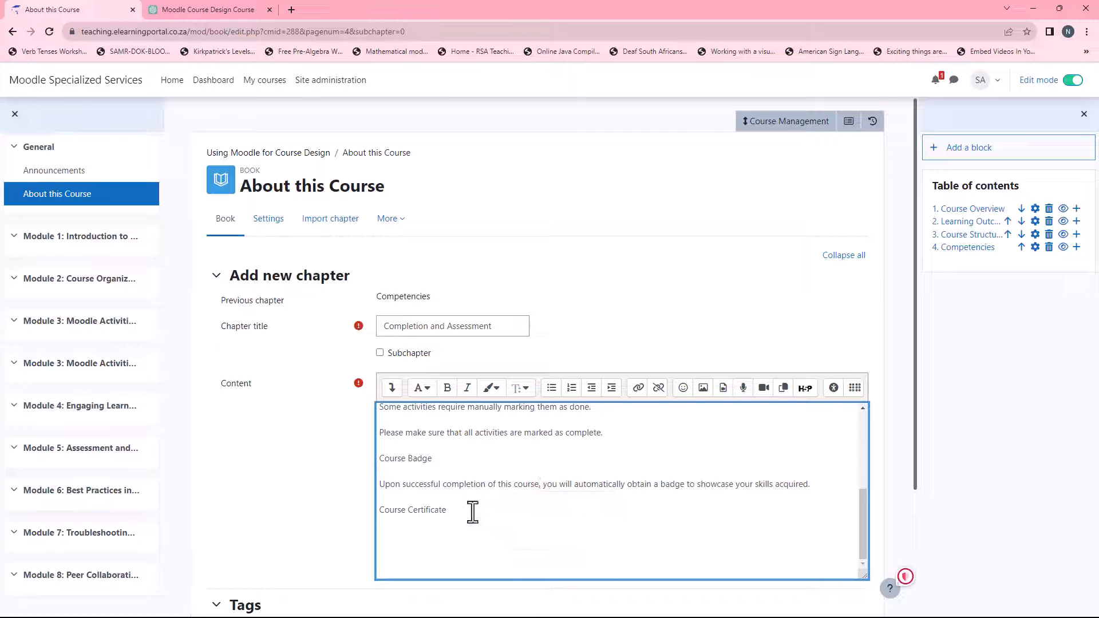
{"action": "key", "text": "Return"}
{"action": "left_click_drag", "start_coordinate": [378, 484], "coordinate": [817, 485]}
{"action": "key", "text": "ctrl+c"}
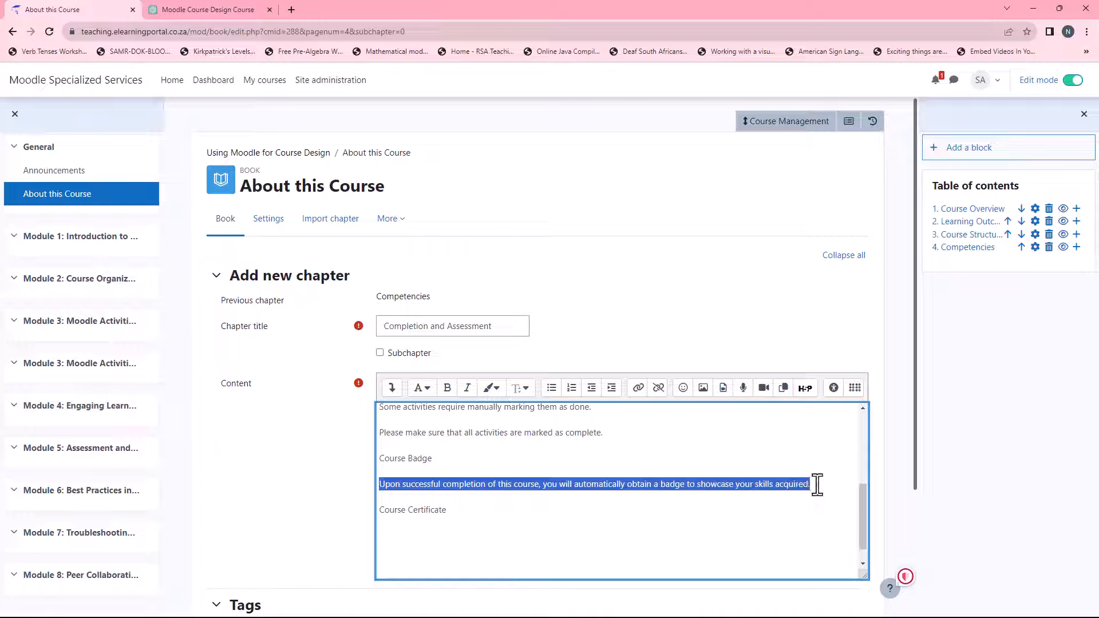
{"action": "left_click", "coordinate": [408, 539]}
{"action": "key", "text": "ctrl+v"}
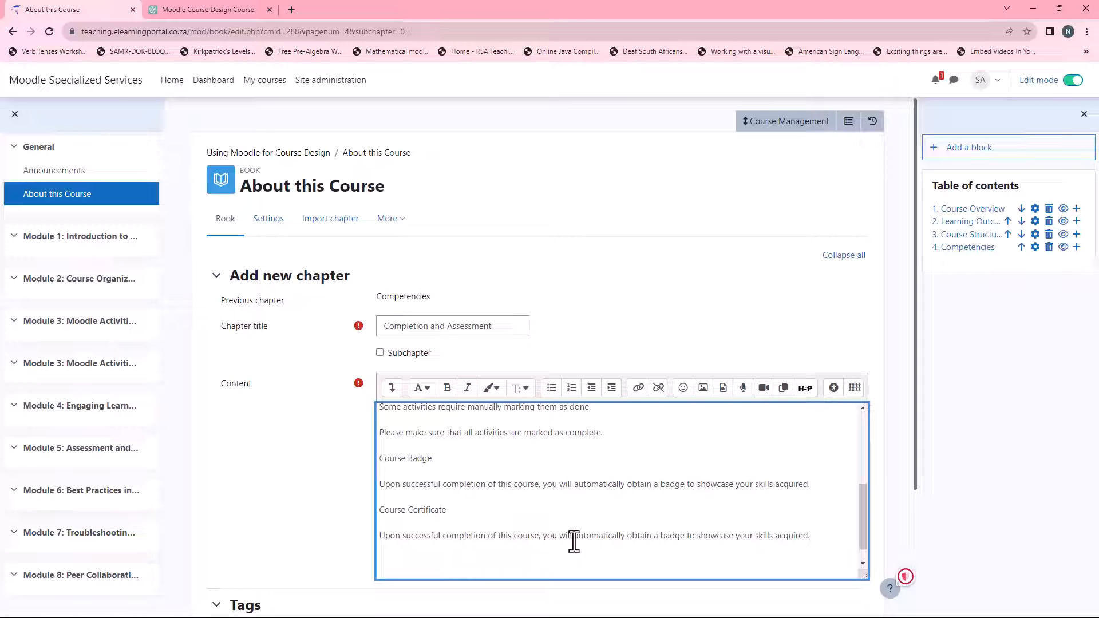
{"action": "double_click", "coordinate": [664, 538]}
{"action": "type", "text": "course certificate"}
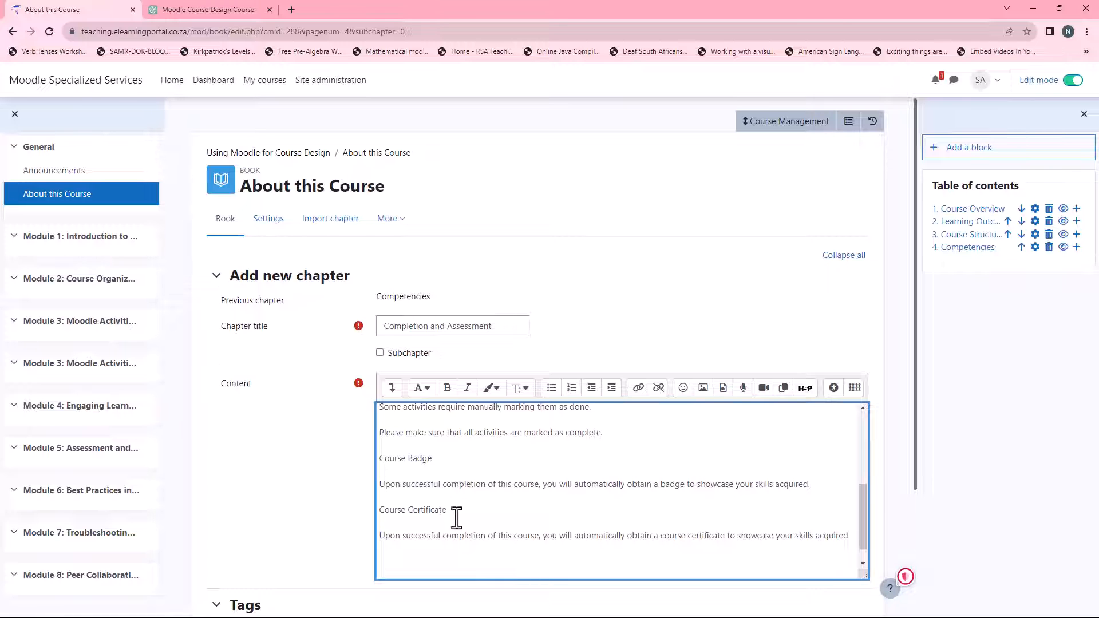
Format the line "Completing the activities" as x-large, dark blue text.
{"action": "scroll", "coordinate": [447, 517], "scroll_direction": "up", "scroll_amount": 3}
{"action": "scroll", "coordinate": [401, 482], "scroll_direction": "down", "scroll_amount": 1}
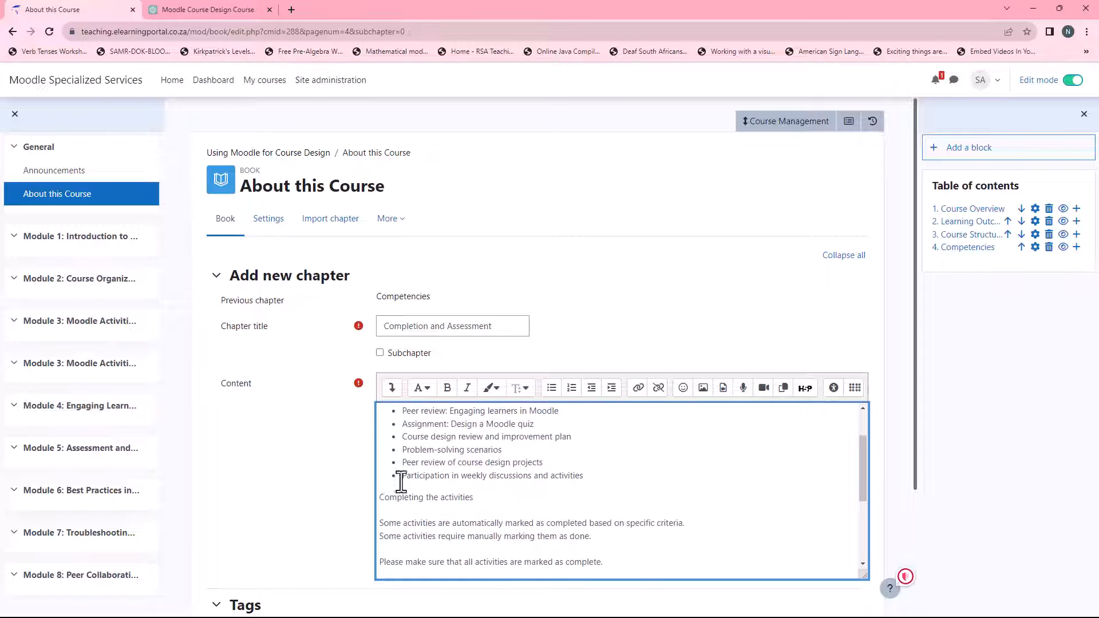
{"action": "scroll", "coordinate": [401, 483], "scroll_direction": "down", "scroll_amount": 2}
{"action": "left_click_drag", "start_coordinate": [380, 445], "coordinate": [504, 445]}
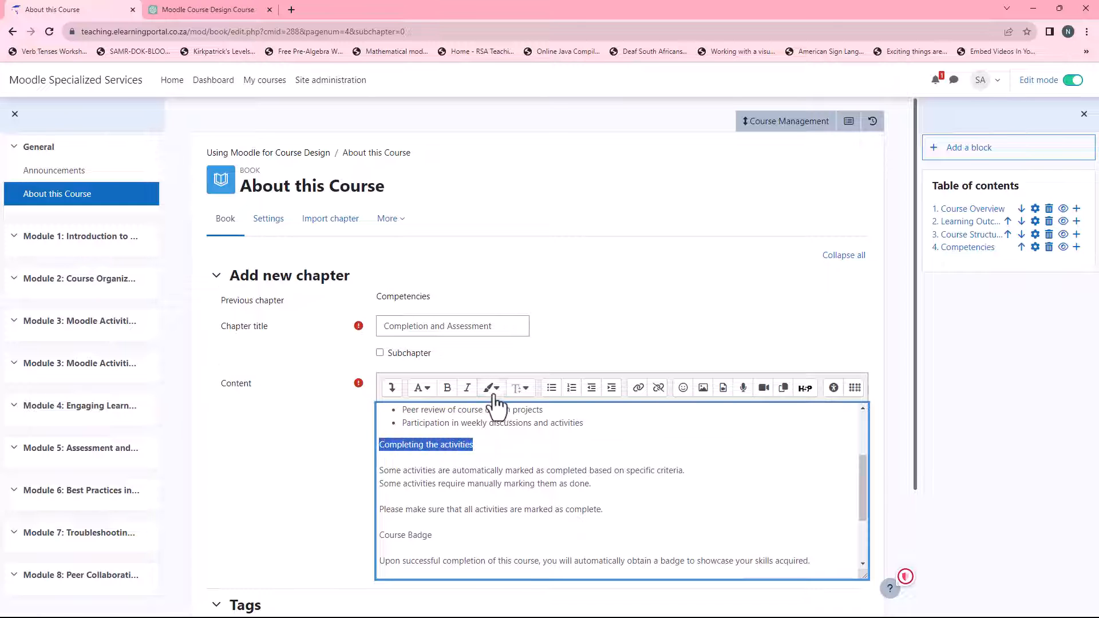
{"action": "left_click", "coordinate": [519, 388]}
{"action": "left_click", "coordinate": [535, 480]}
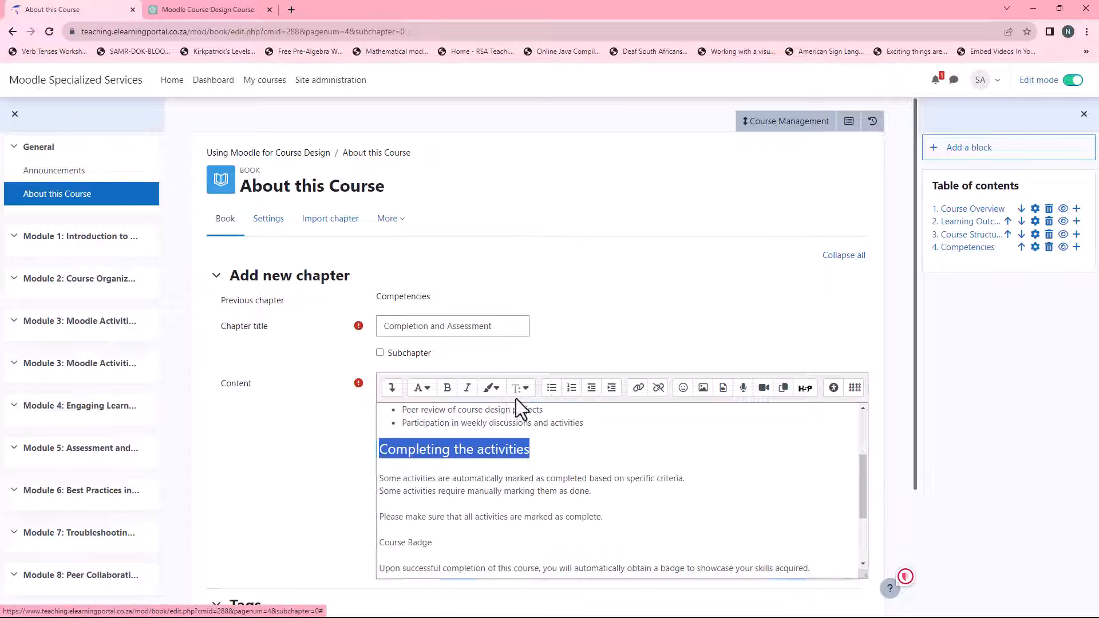
{"action": "left_click", "coordinate": [491, 388]}
{"action": "left_click", "coordinate": [528, 443]}
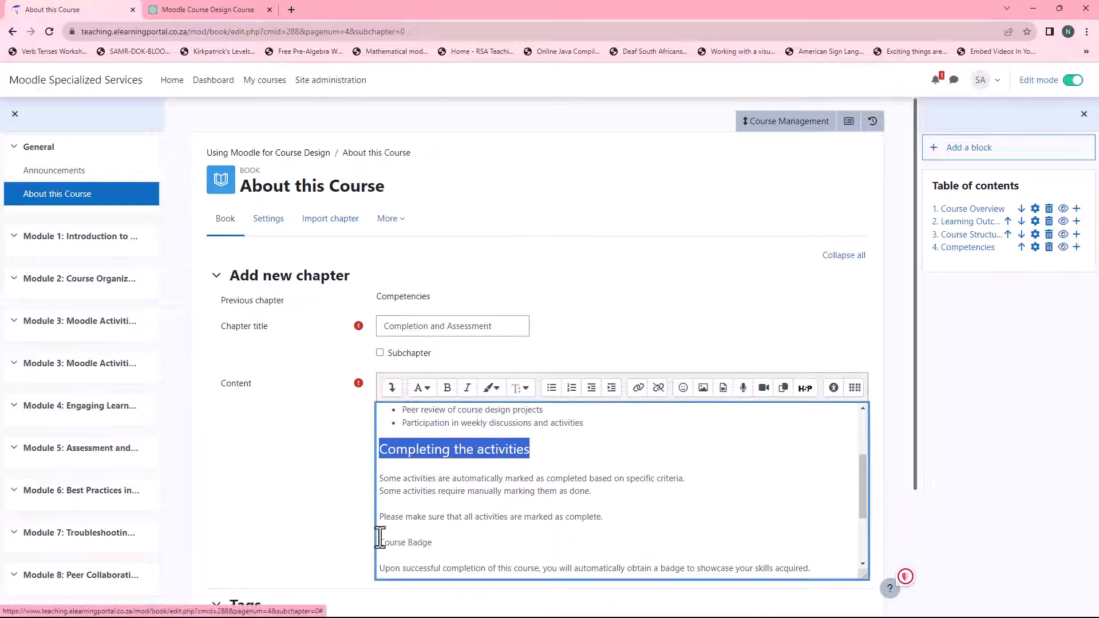
Make the sentence "Please make sure that all activities are marked as complete." pinkish red and bold.
{"action": "left_click_drag", "start_coordinate": [379, 517], "coordinate": [605, 517]}
{"action": "left_click", "coordinate": [493, 388]}
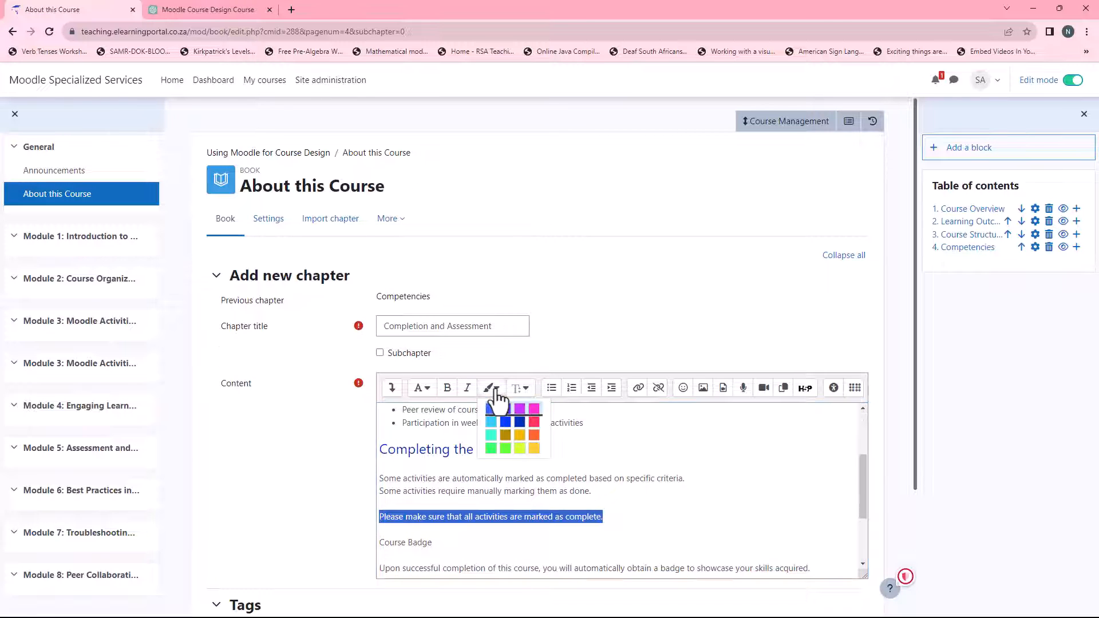
{"action": "left_click", "coordinate": [534, 435]}
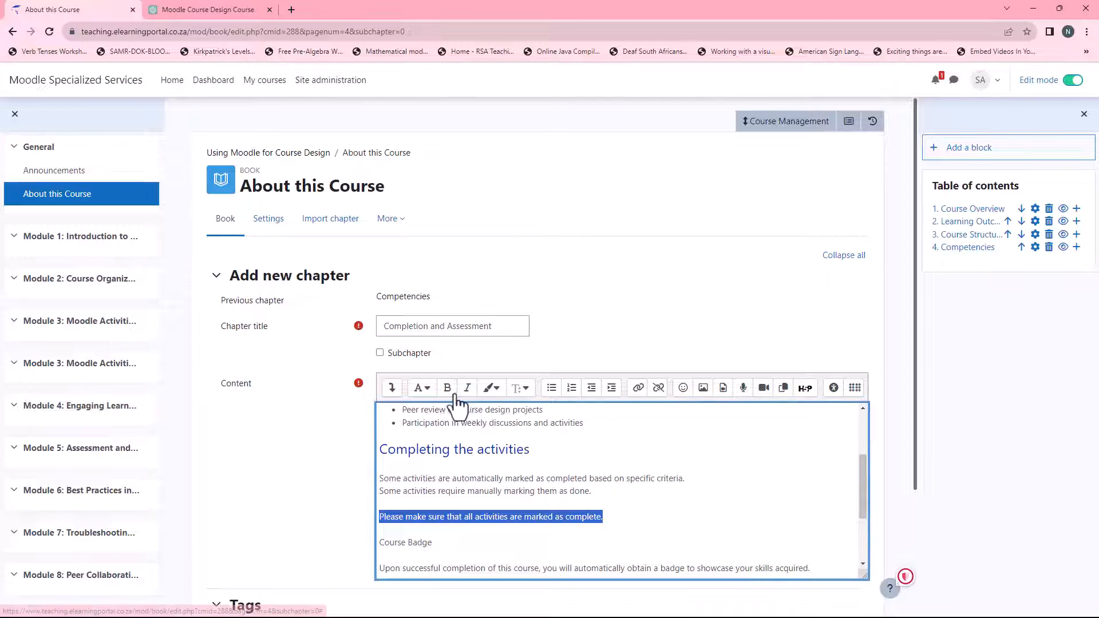
{"action": "left_click", "coordinate": [447, 388]}
Format the line "Course Badge" as x-large, dark blue text.
{"action": "scroll", "coordinate": [411, 535], "scroll_direction": "down", "scroll_amount": 1}
{"action": "left_click_drag", "start_coordinate": [379, 485], "coordinate": [433, 487]}
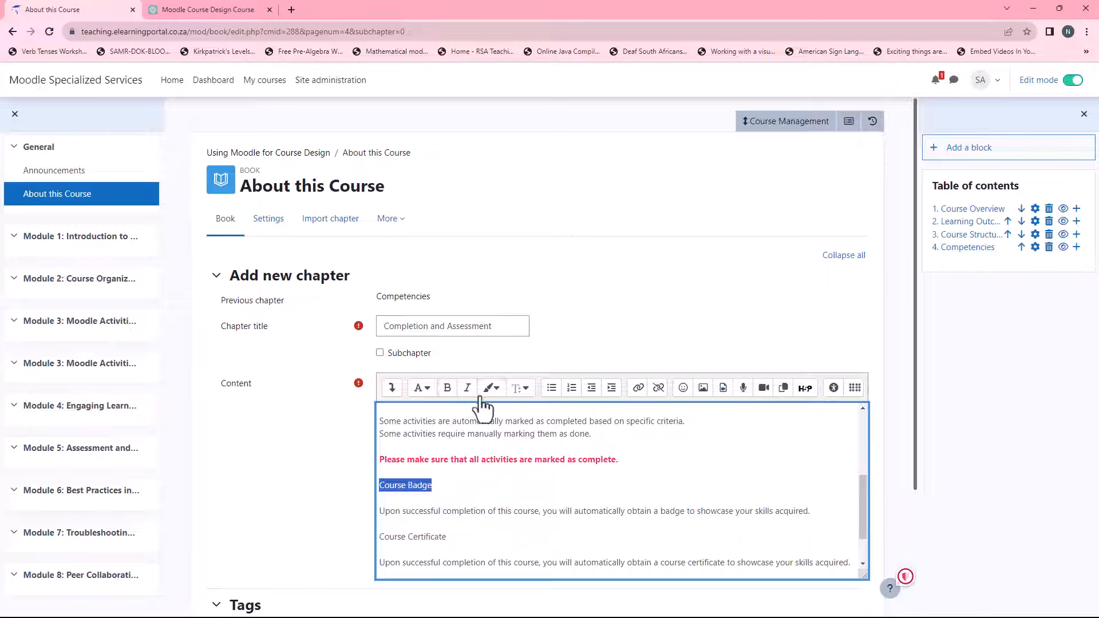
{"action": "left_click", "coordinate": [521, 389]}
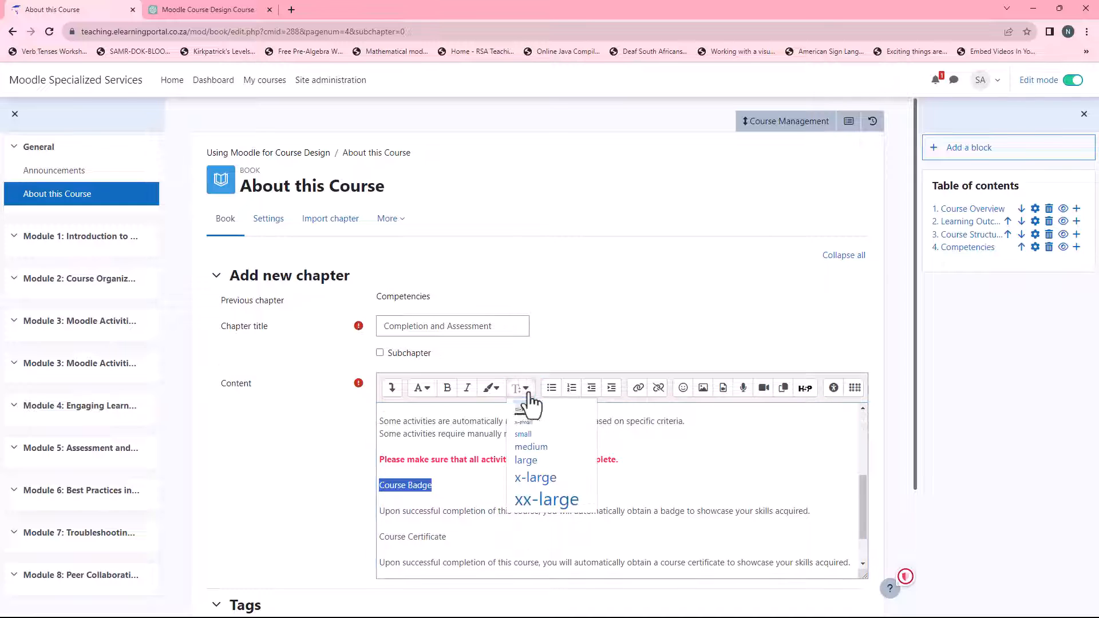
{"action": "left_click", "coordinate": [535, 478]}
{"action": "left_click", "coordinate": [491, 388]}
{"action": "left_click", "coordinate": [526, 435]}
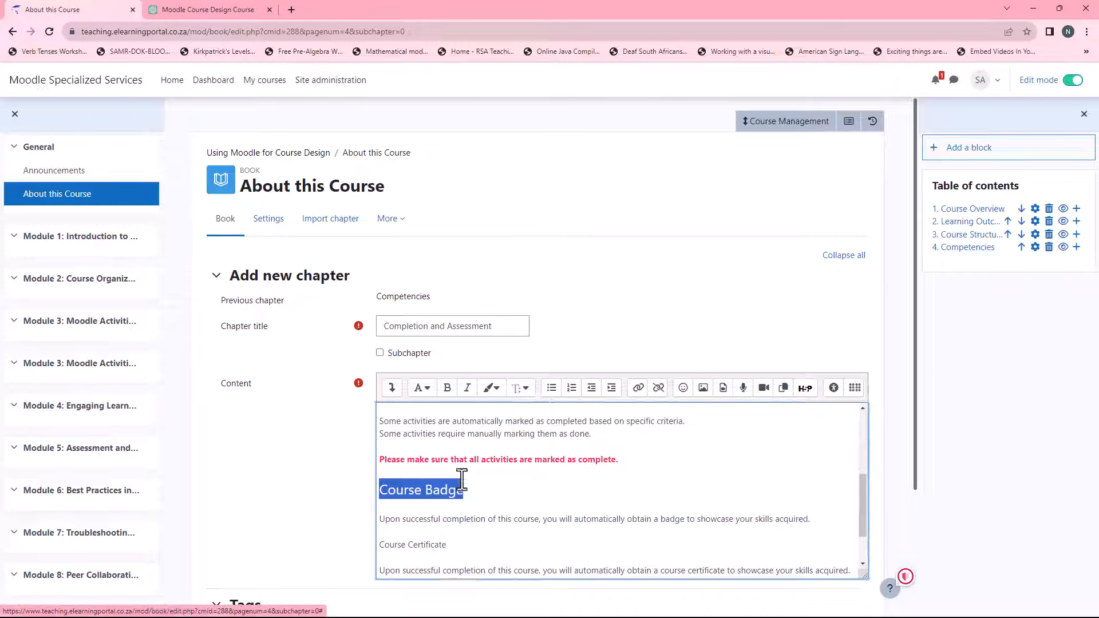
Format the line "Course Certificate" as x-large, dark blue text.
{"action": "scroll", "coordinate": [486, 452], "scroll_direction": "down", "scroll_amount": 1}
{"action": "left_click_drag", "start_coordinate": [376, 487], "coordinate": [446, 487]}
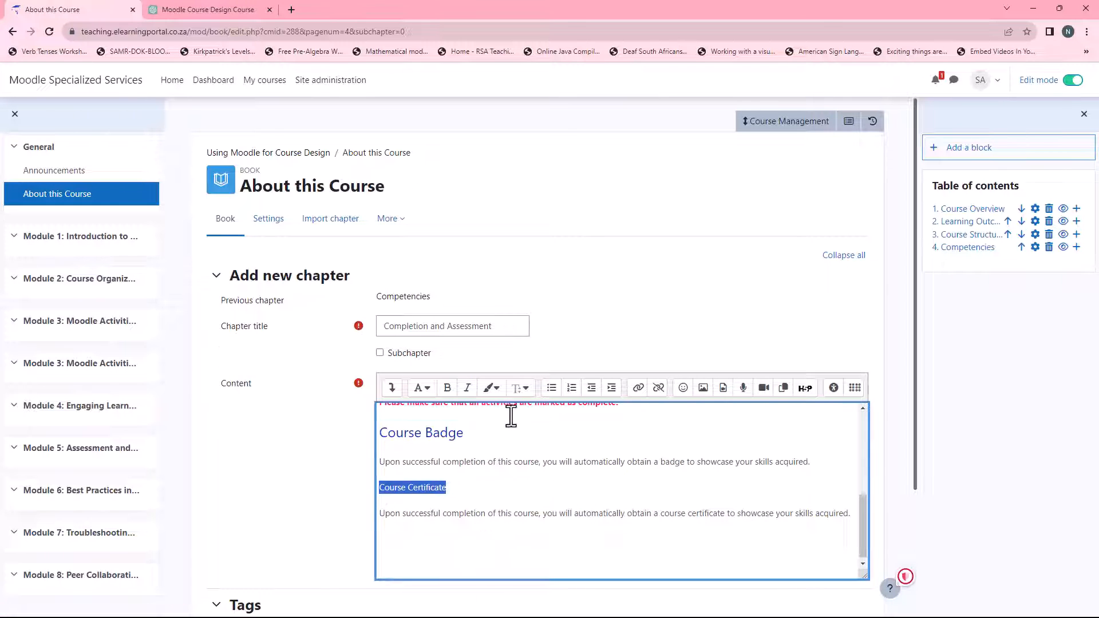
{"action": "left_click", "coordinate": [520, 388]}
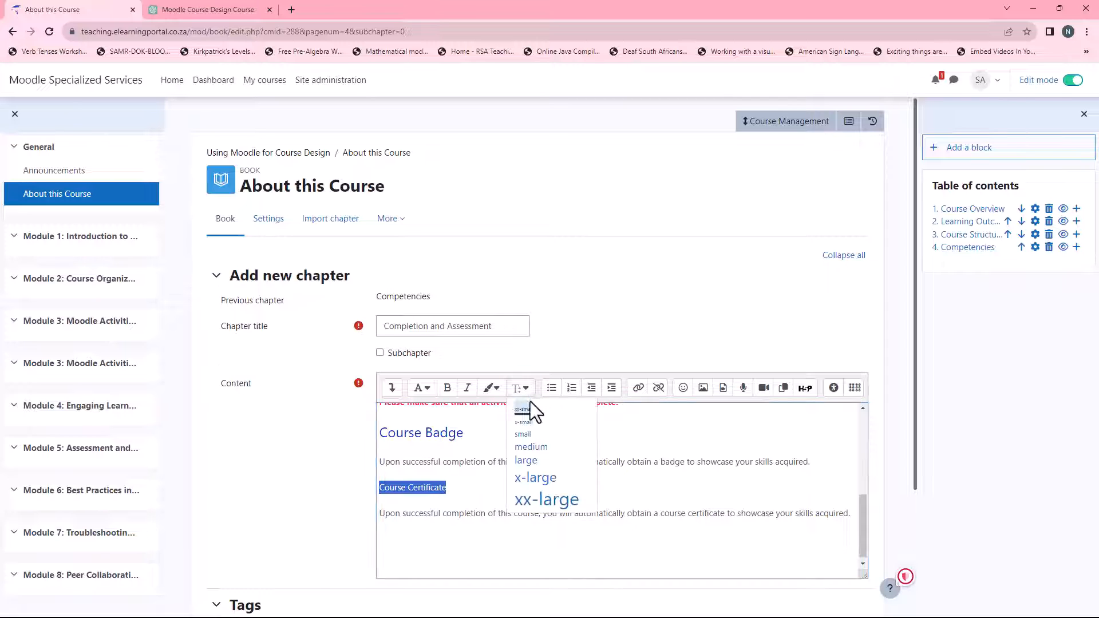
{"action": "left_click", "coordinate": [535, 478]}
{"action": "left_click", "coordinate": [491, 388]}
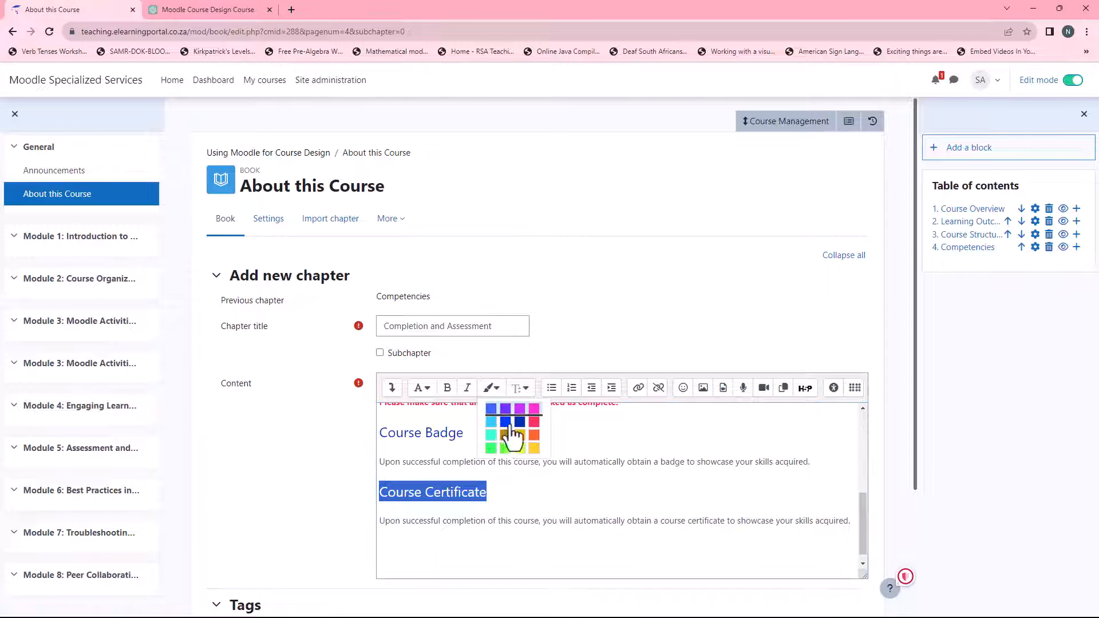
{"action": "left_click", "coordinate": [505, 422]}
Save the new Completion and Assessment chapter.
{"action": "left_click", "coordinate": [504, 490]}
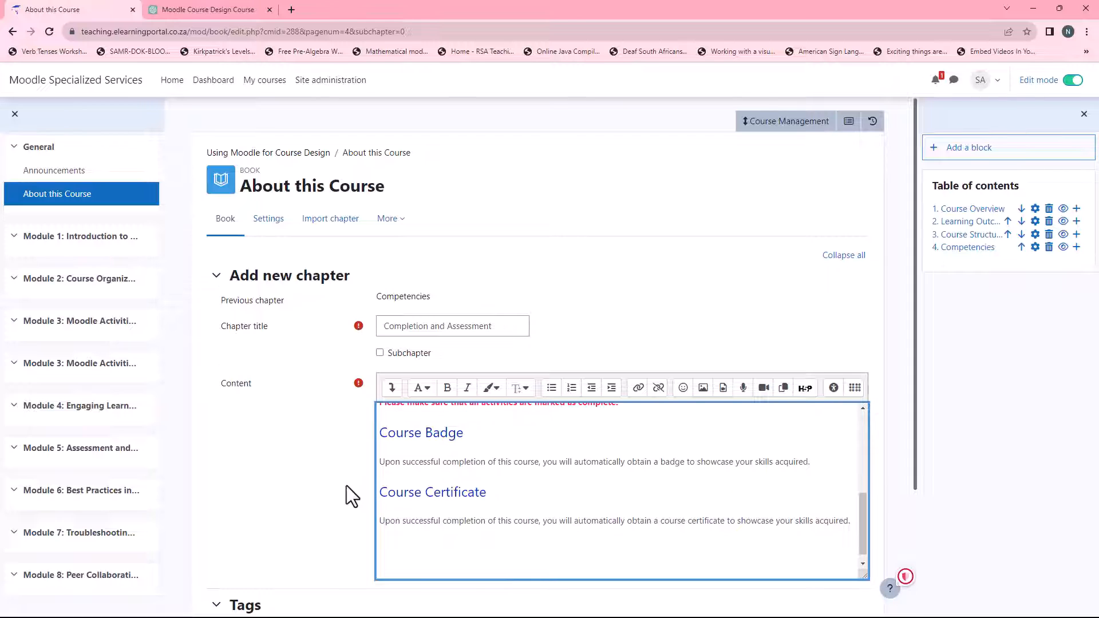
{"action": "scroll", "coordinate": [347, 485], "scroll_direction": "down", "scroll_amount": 3}
{"action": "left_click", "coordinate": [408, 562]}
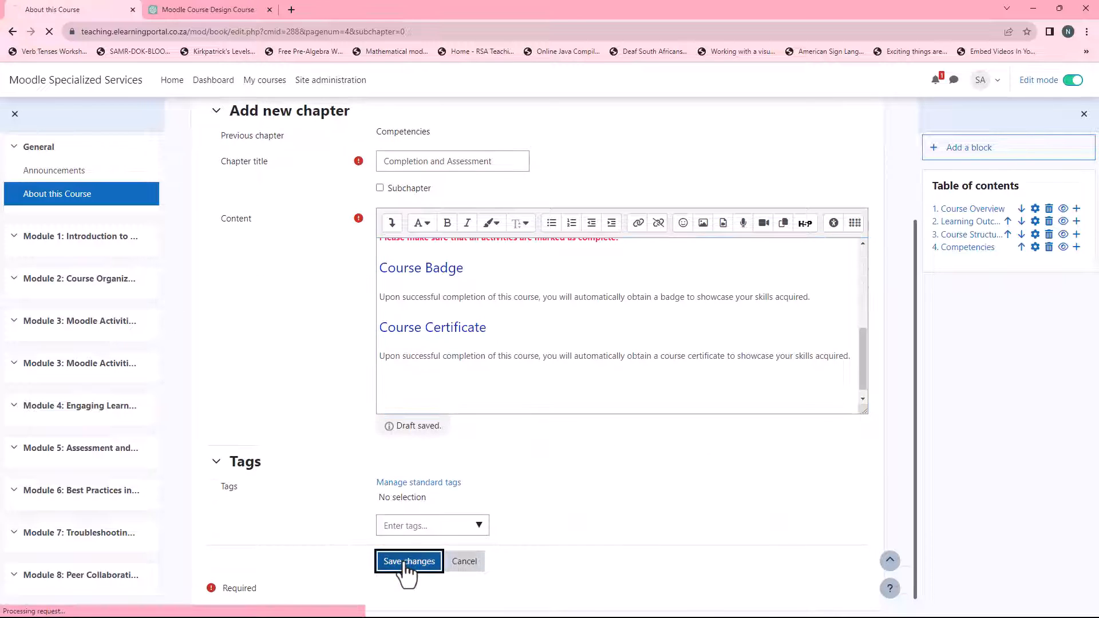
Reopen the Completion and Assessment chapter for editing and turn the two "Some activities" lines under "Completing the activities" into a bulleted list.
{"action": "scroll", "coordinate": [658, 419], "scroll_direction": "down", "scroll_amount": 2}
{"action": "scroll", "coordinate": [641, 421], "scroll_direction": "down", "scroll_amount": 1}
{"action": "scroll", "coordinate": [573, 395], "scroll_direction": "up", "scroll_amount": 1}
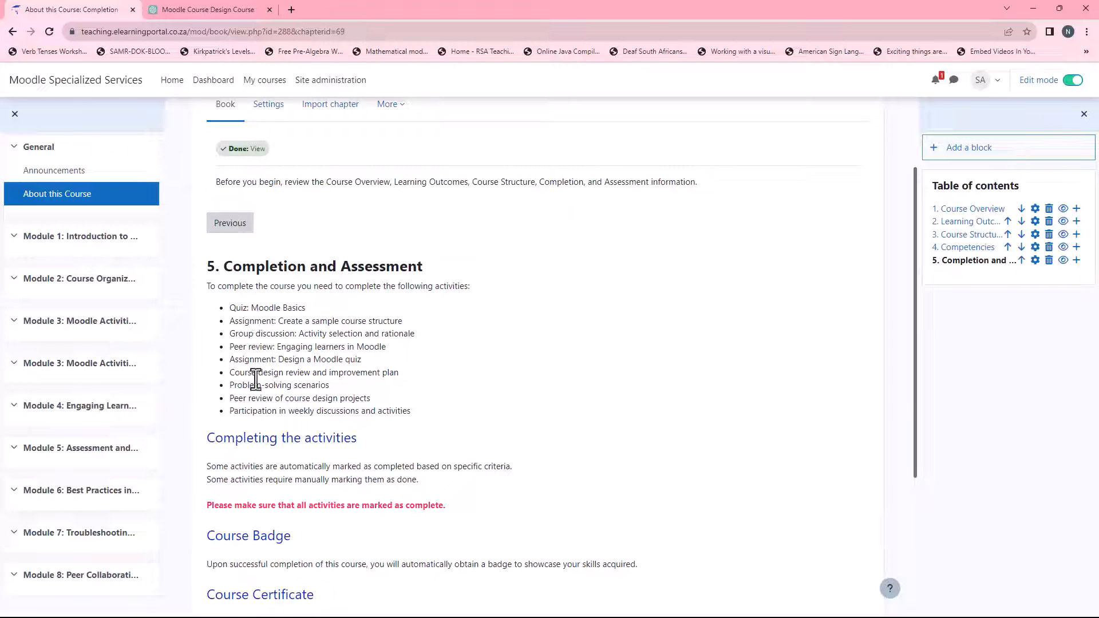
{"action": "scroll", "coordinate": [276, 363], "scroll_direction": "down", "scroll_amount": 2}
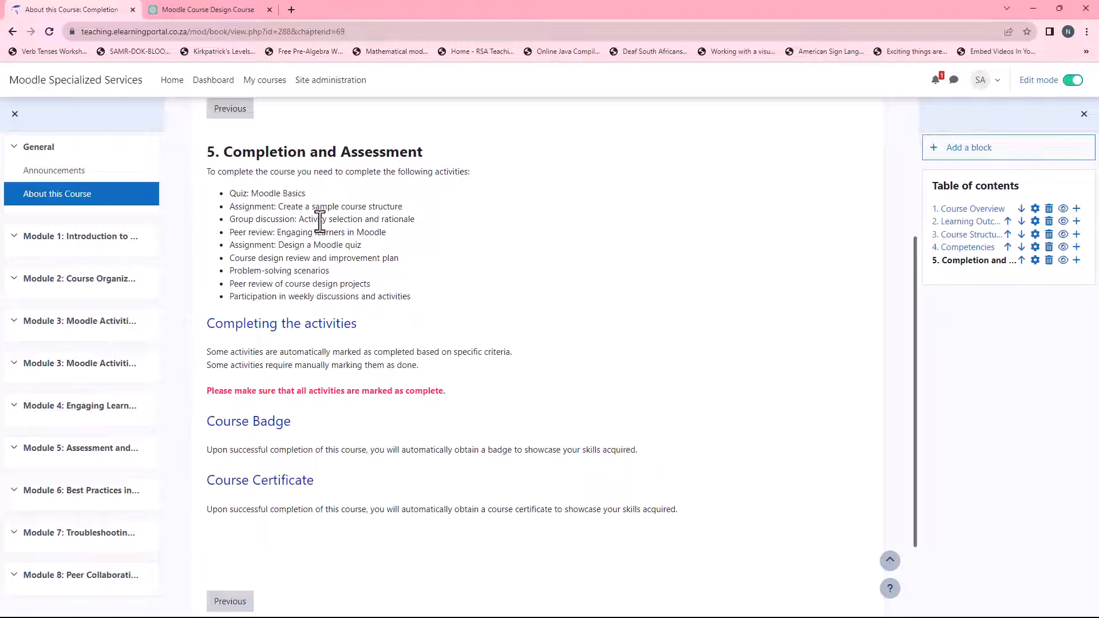
{"action": "scroll", "coordinate": [406, 292], "scroll_direction": "down", "scroll_amount": 1}
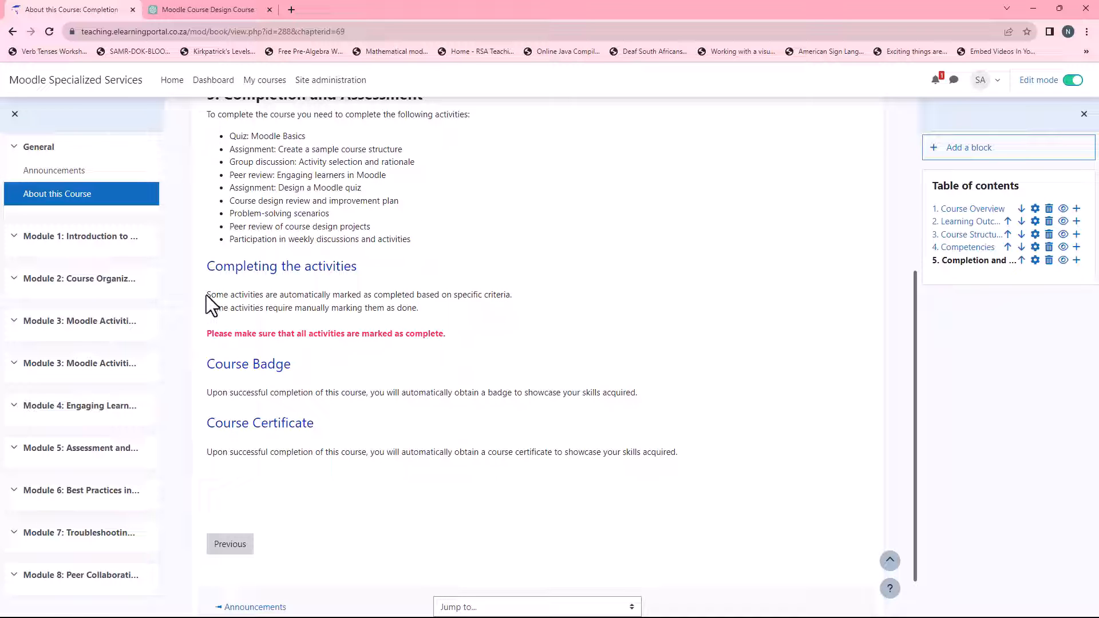
{"action": "left_click", "coordinate": [1035, 261]}
{"action": "scroll", "coordinate": [394, 498], "scroll_direction": "down", "scroll_amount": 3}
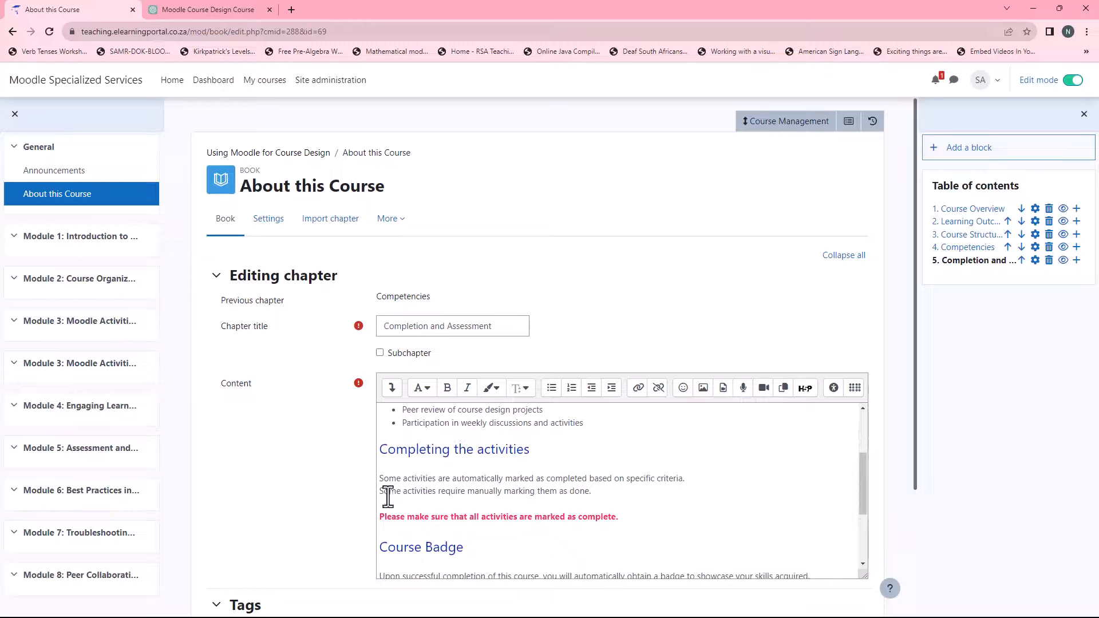
{"action": "left_click_drag", "start_coordinate": [378, 480], "coordinate": [623, 492]}
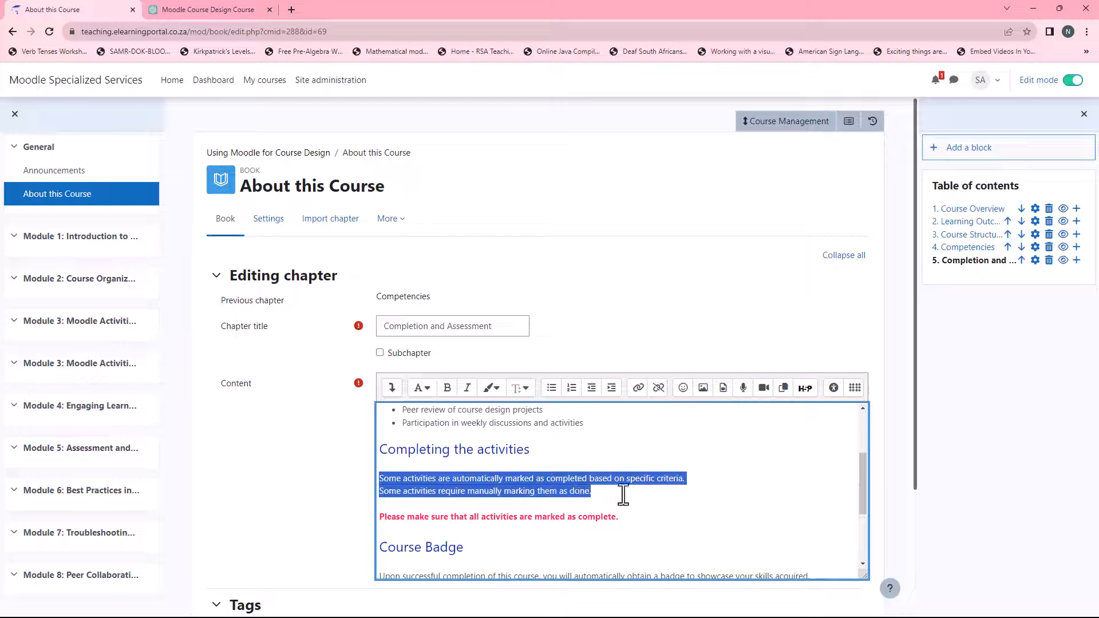
{"action": "left_click", "coordinate": [551, 388]}
{"action": "scroll", "coordinate": [310, 437], "scroll_direction": "down", "scroll_amount": 3}
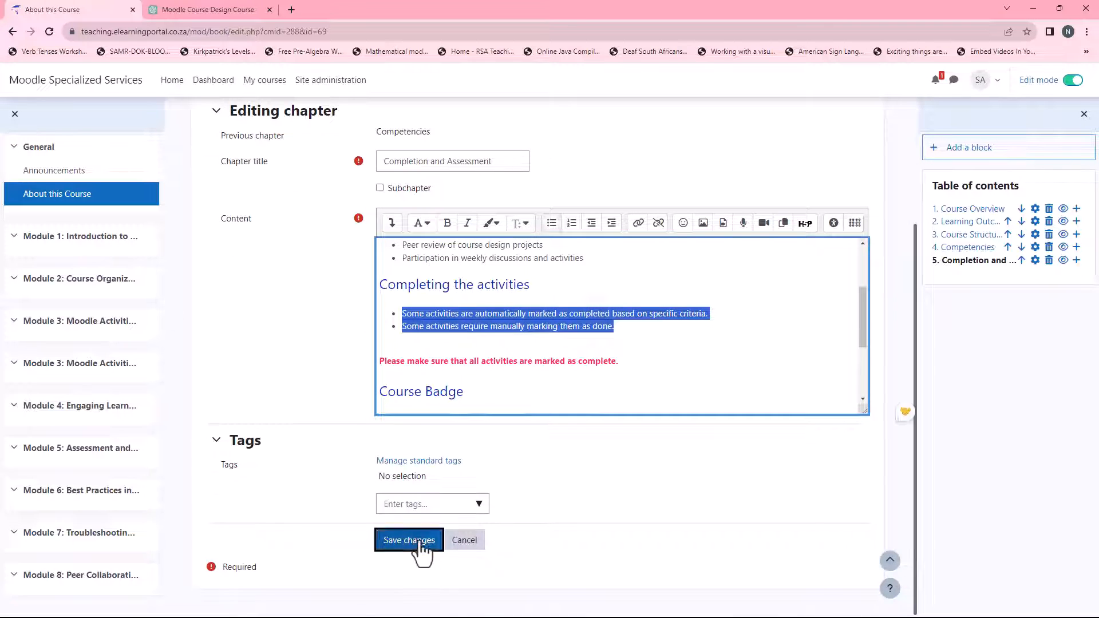
Save the edited Completion and Assessment chapter and check the saved page.
{"action": "left_click", "coordinate": [420, 540]}
{"action": "scroll", "coordinate": [474, 427], "scroll_direction": "down", "scroll_amount": 4}
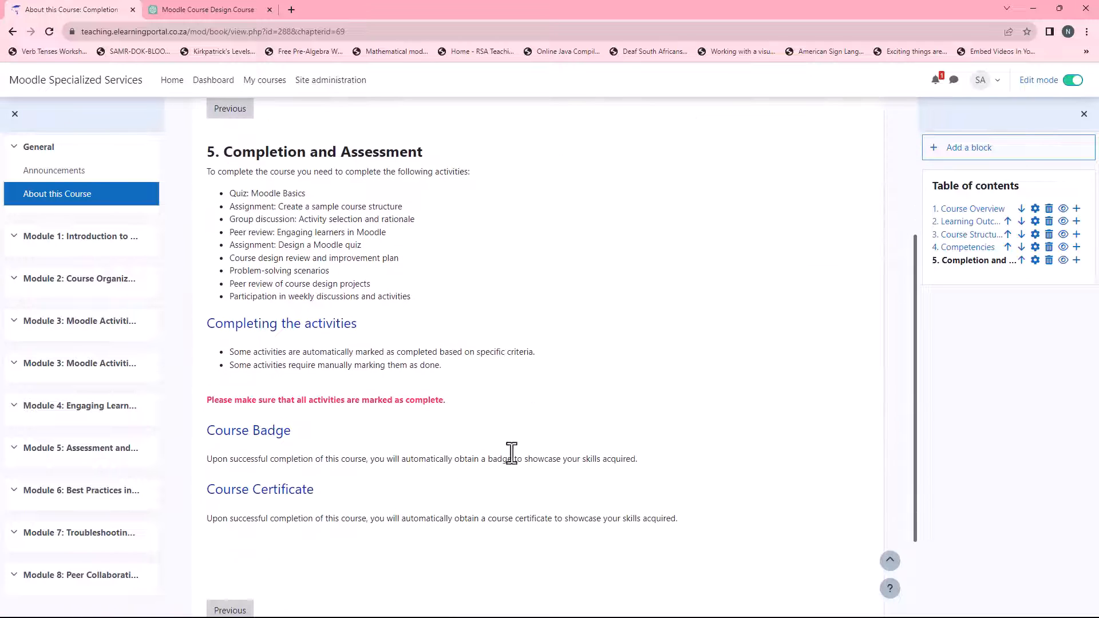
{"action": "scroll", "coordinate": [541, 453], "scroll_direction": "up", "scroll_amount": 3}
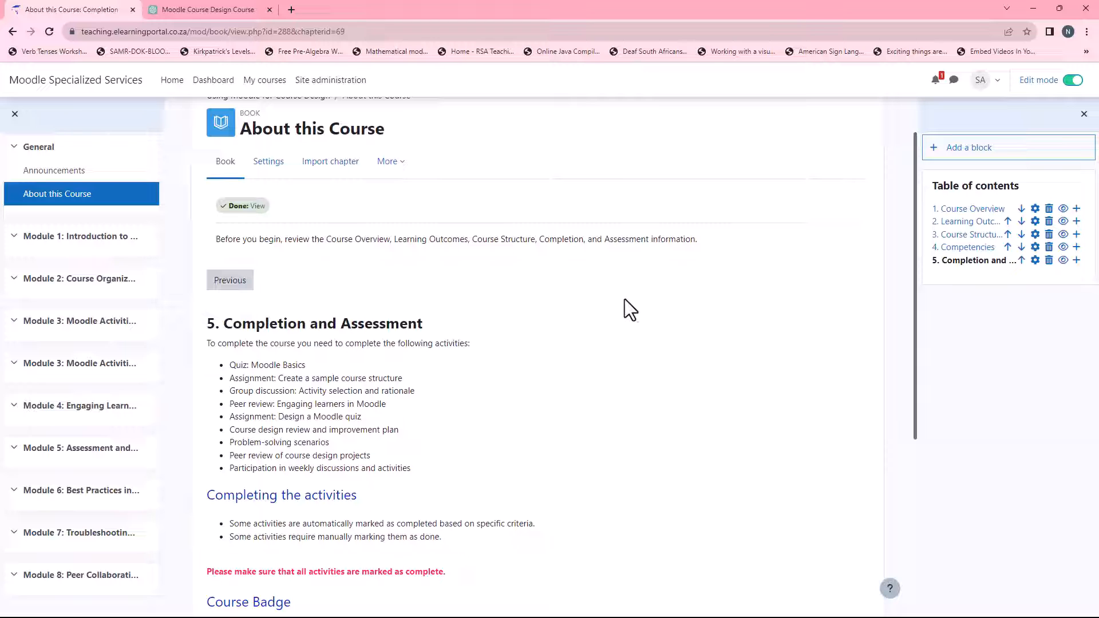
Add a new chapter after Completion and Assessment with the title "Moodle Version".
{"action": "left_click", "coordinate": [1076, 260]}
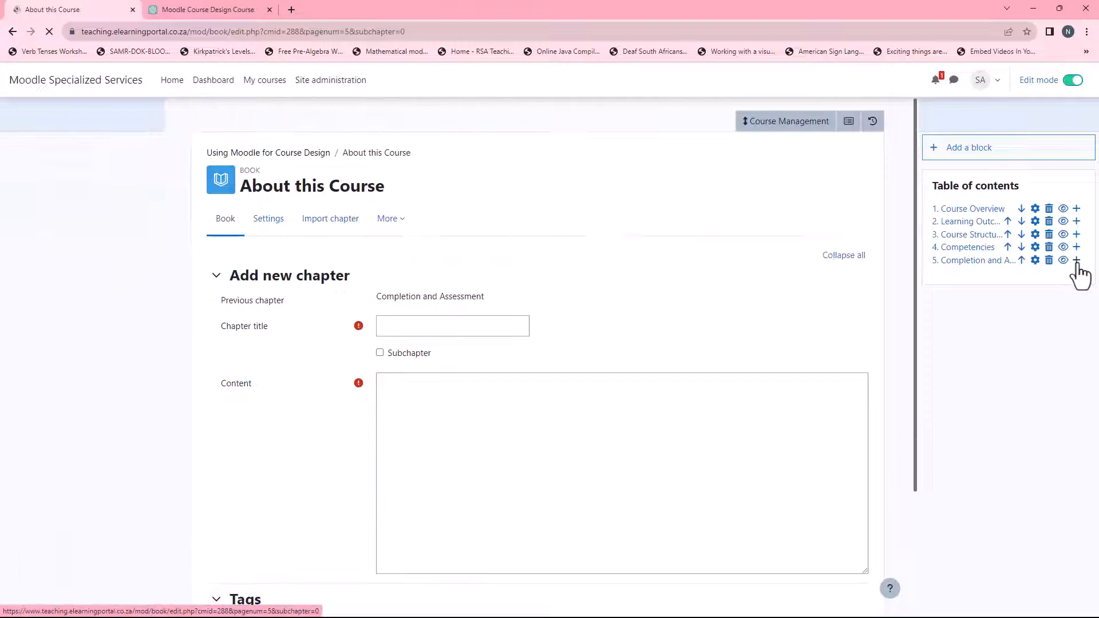
{"action": "left_click", "coordinate": [467, 329]}
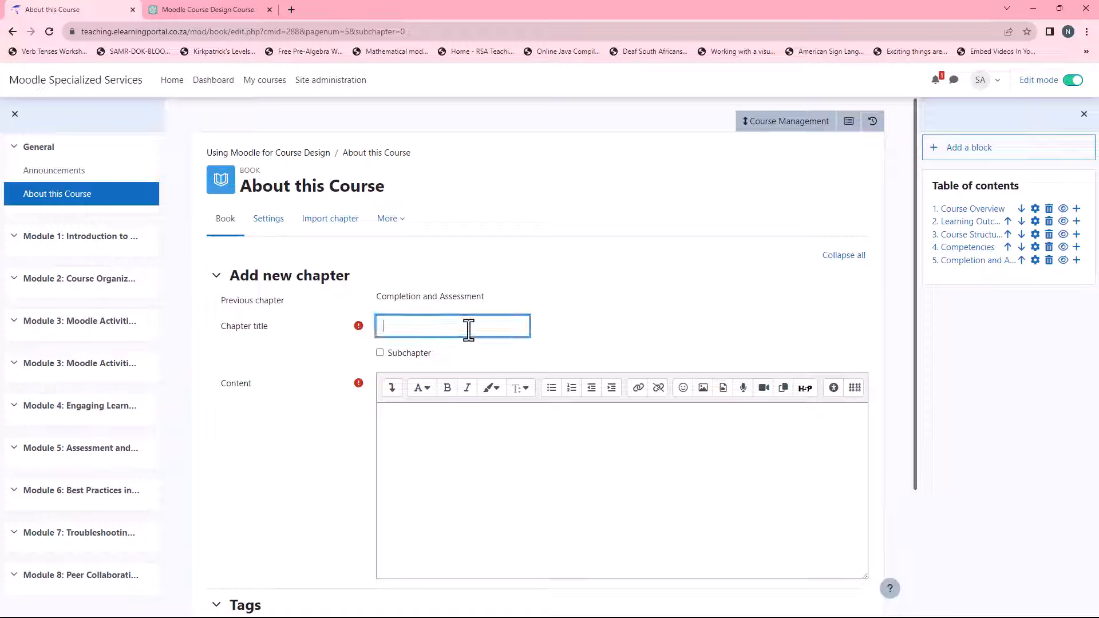
{"action": "type", "text": "Moodle"}
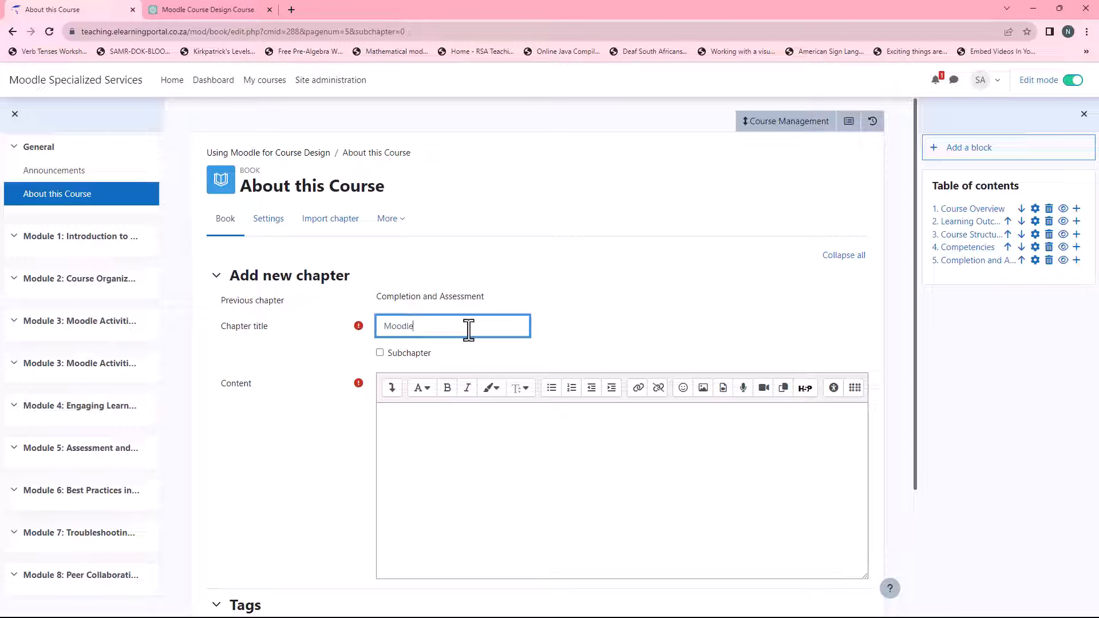
{"action": "type", "text": " Version"}
{"action": "key", "text": "alt+Tab"}
Write "The activities and the images/screenshots are based on the LearnR Moodle theme" as chapter content, accepting the suggested preposition "on".
{"action": "left_click", "coordinate": [460, 449]}
{"action": "type", "text": "The act"}
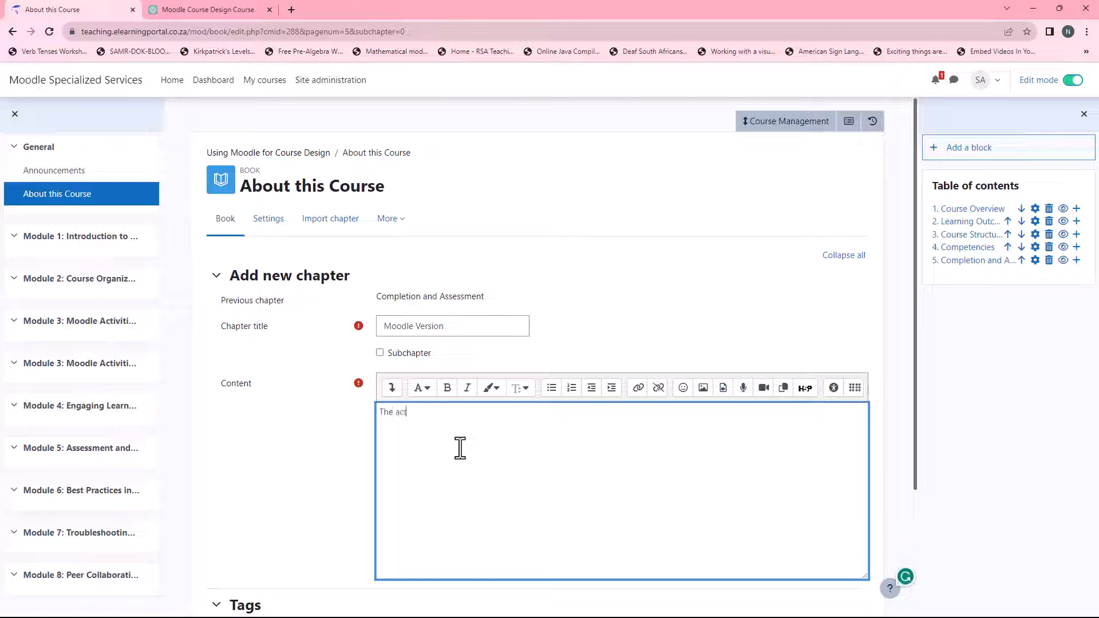
{"action": "type", "text": "ivities and the images/screenshots a"}
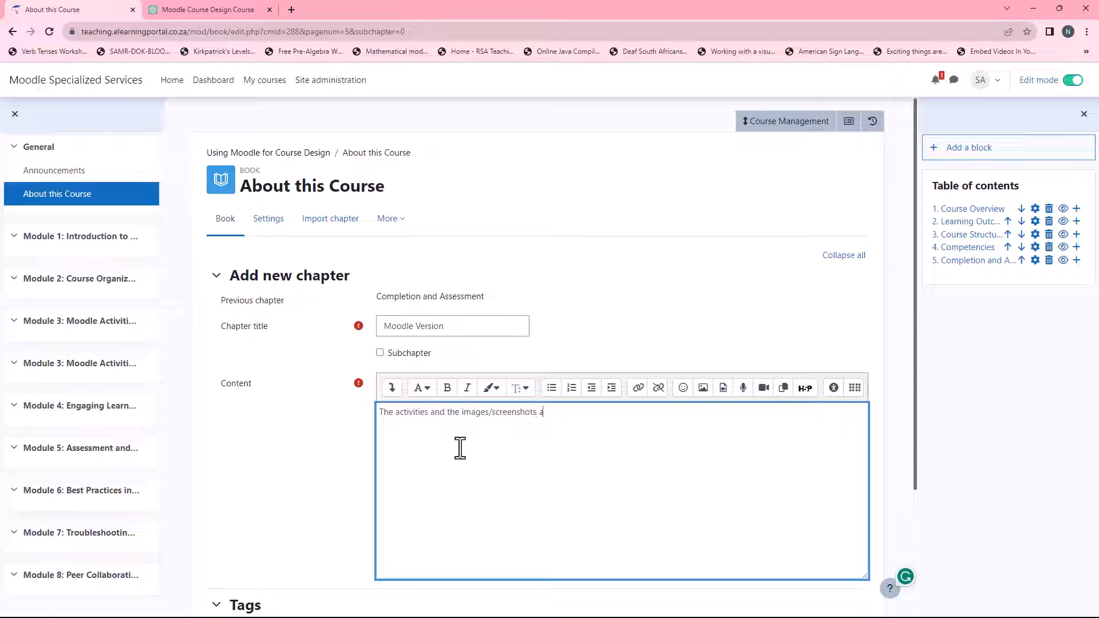
{"action": "type", "text": "re based the LearnR"}
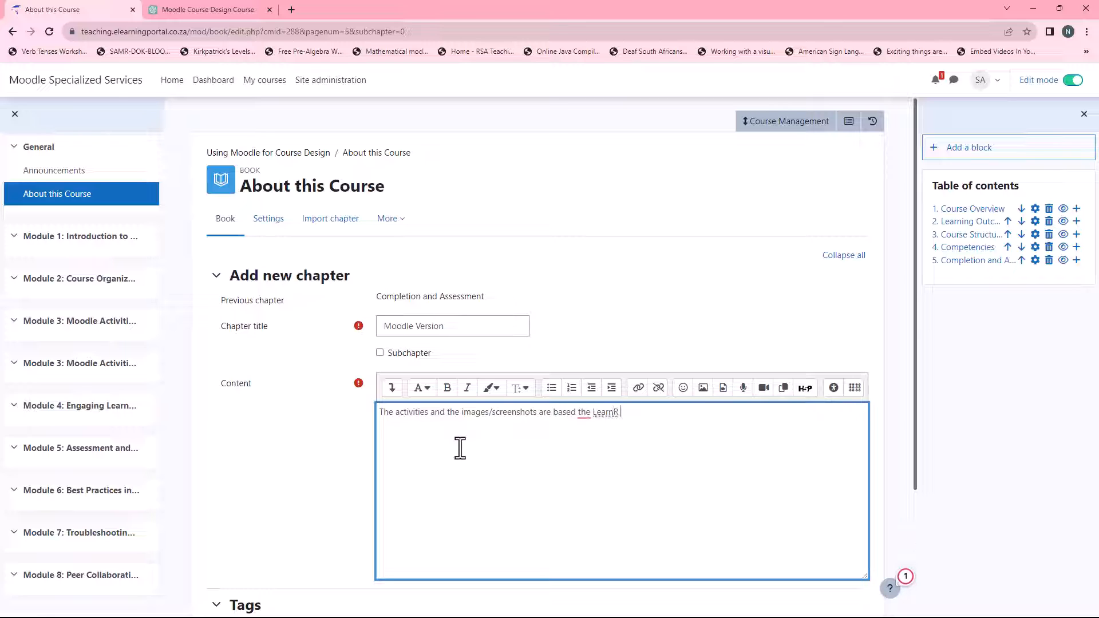
{"action": "type", "text": "Moodle theme"}
{"action": "mouse_move", "coordinate": [585, 412]}
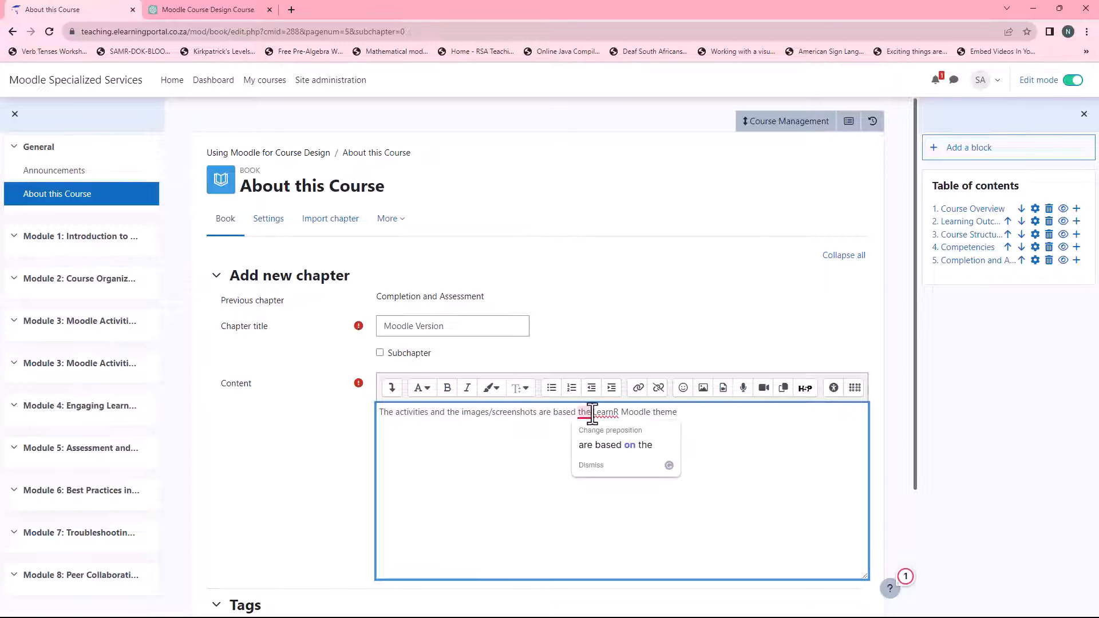
{"action": "left_click", "coordinate": [617, 447]}
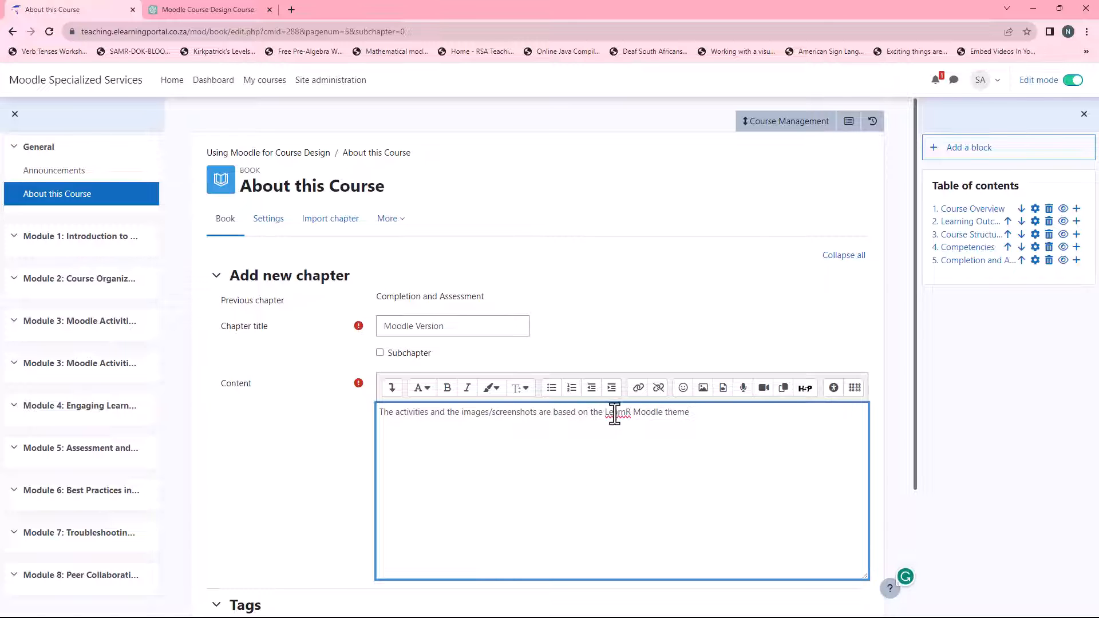
Open moodle.org in a new browser tab and search its plugins directory for "learnr".
{"action": "left_click", "coordinate": [291, 9]}
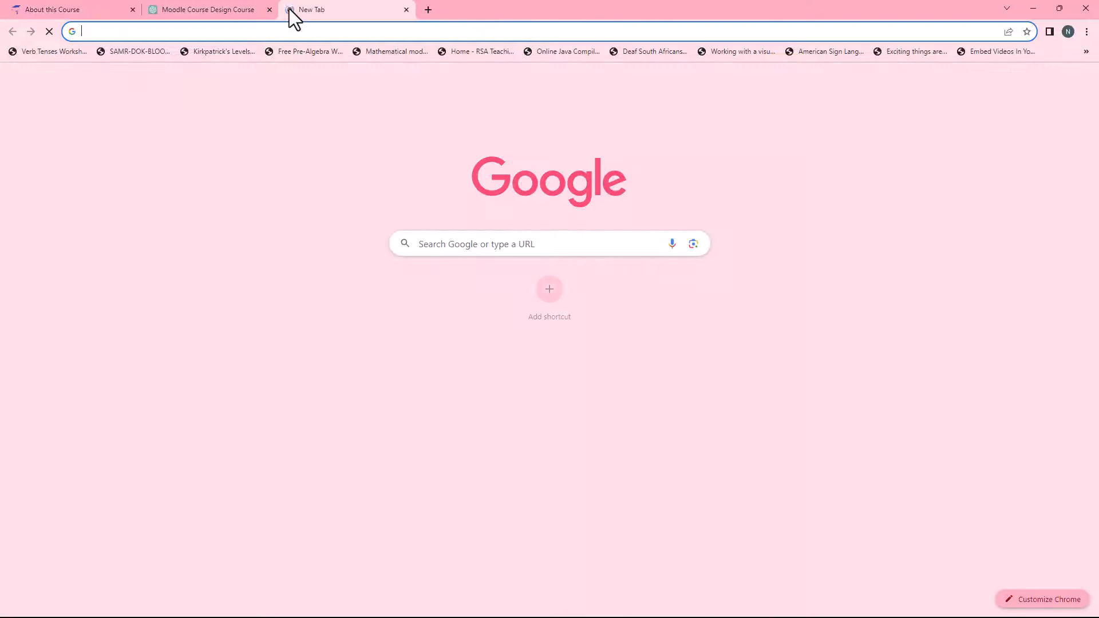
{"action": "type", "text": "moodle"}
{"action": "key", "text": "Return"}
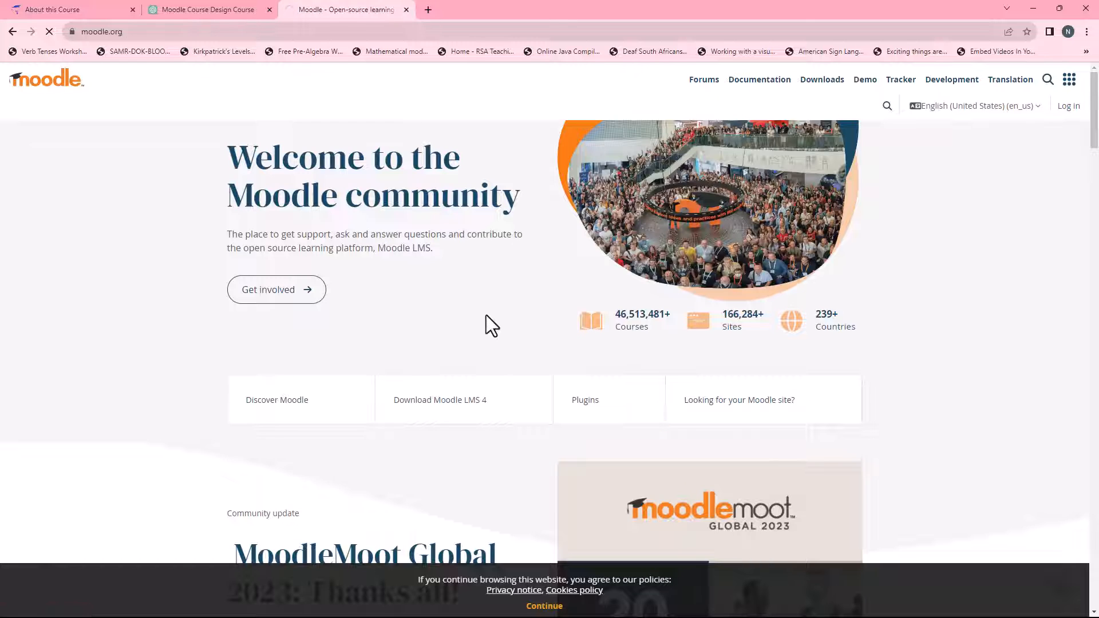
{"action": "left_click", "coordinate": [919, 186]}
{"action": "type", "text": "learnr"}
{"action": "key", "text": "Return"}
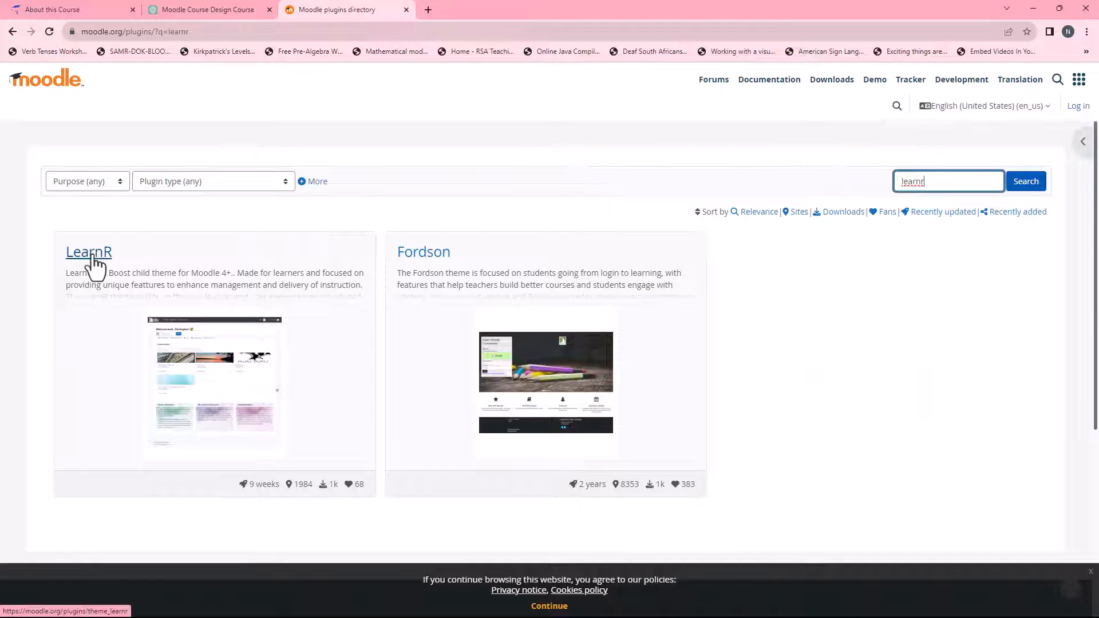
Open the LearnR theme's plugin page in a separate browser tab and copy its web address.
{"action": "right_click", "coordinate": [94, 254]}
{"action": "left_click", "coordinate": [136, 266]}
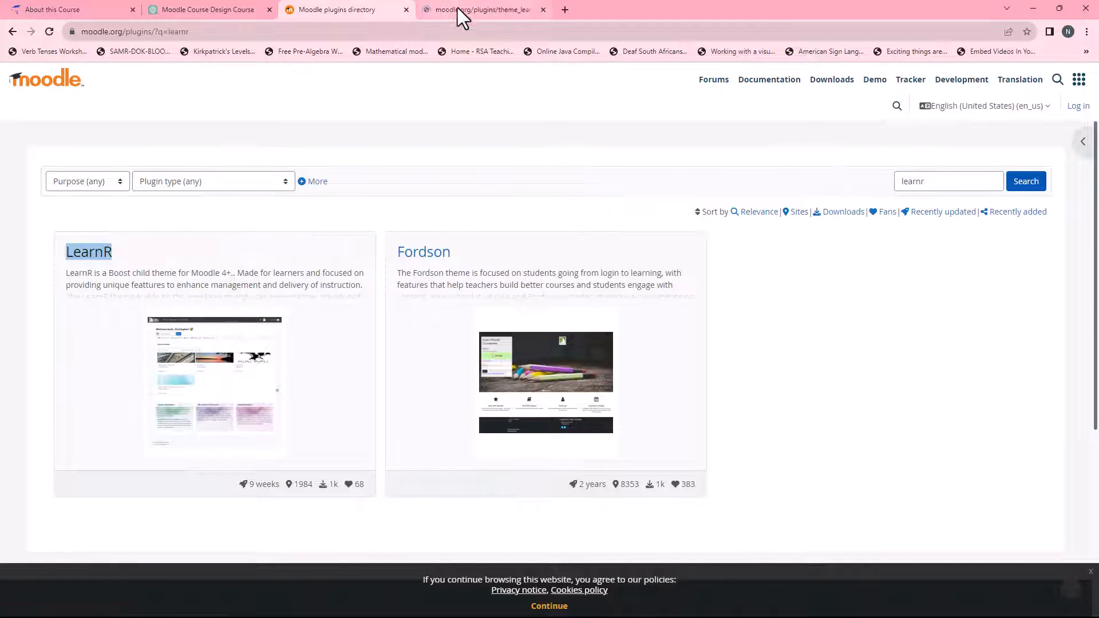
{"action": "left_click", "coordinate": [458, 9]}
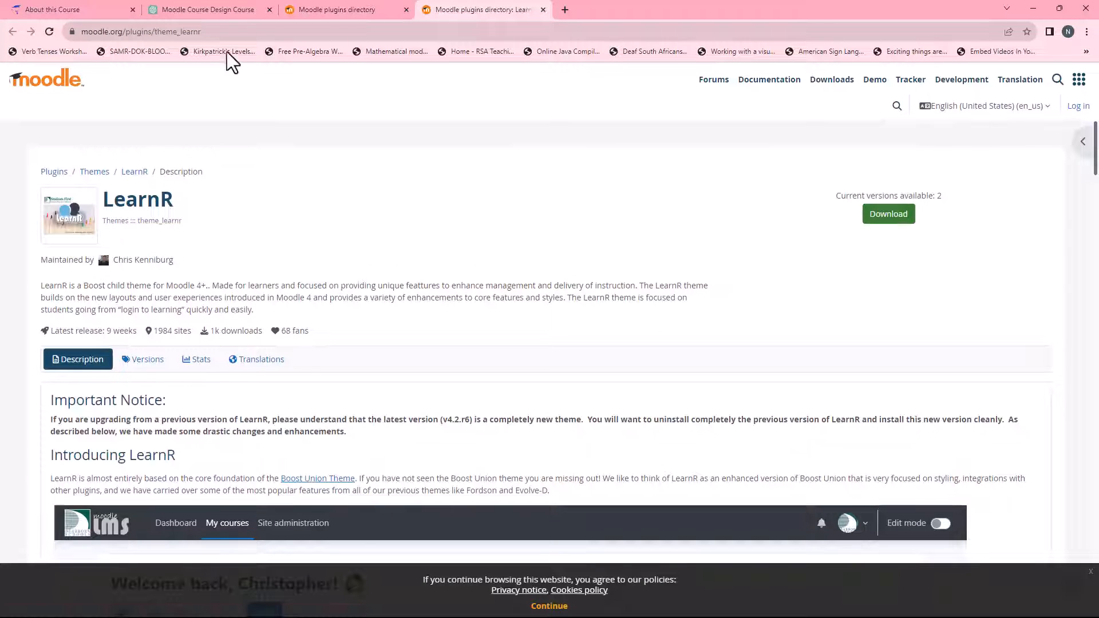
{"action": "left_click", "coordinate": [172, 32]}
{"action": "right_click", "coordinate": [171, 34]}
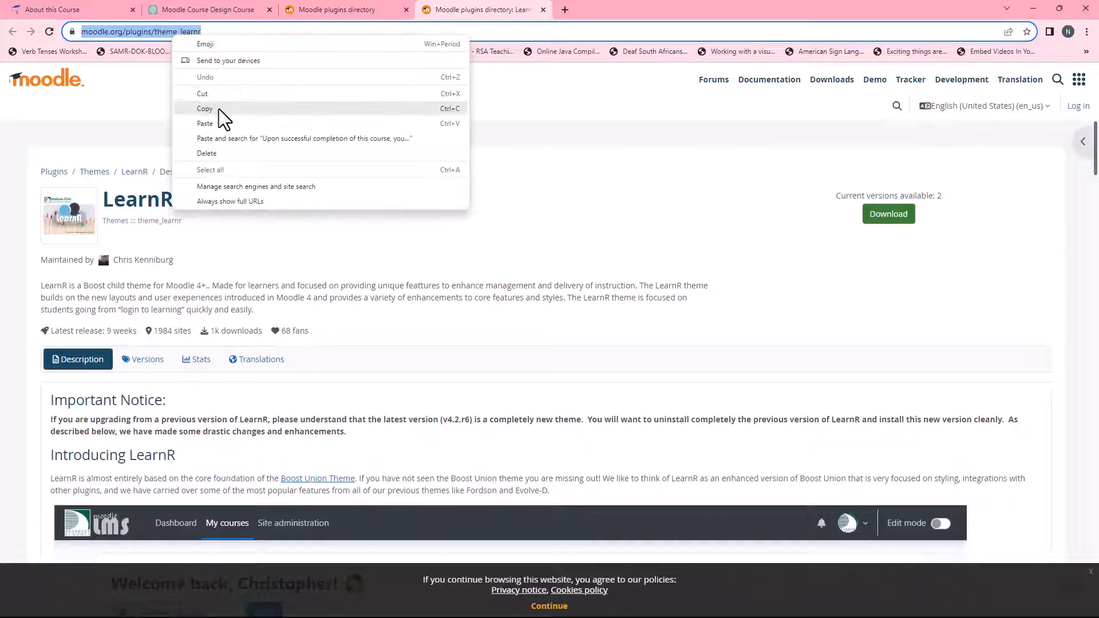
{"action": "left_click", "coordinate": [219, 109]}
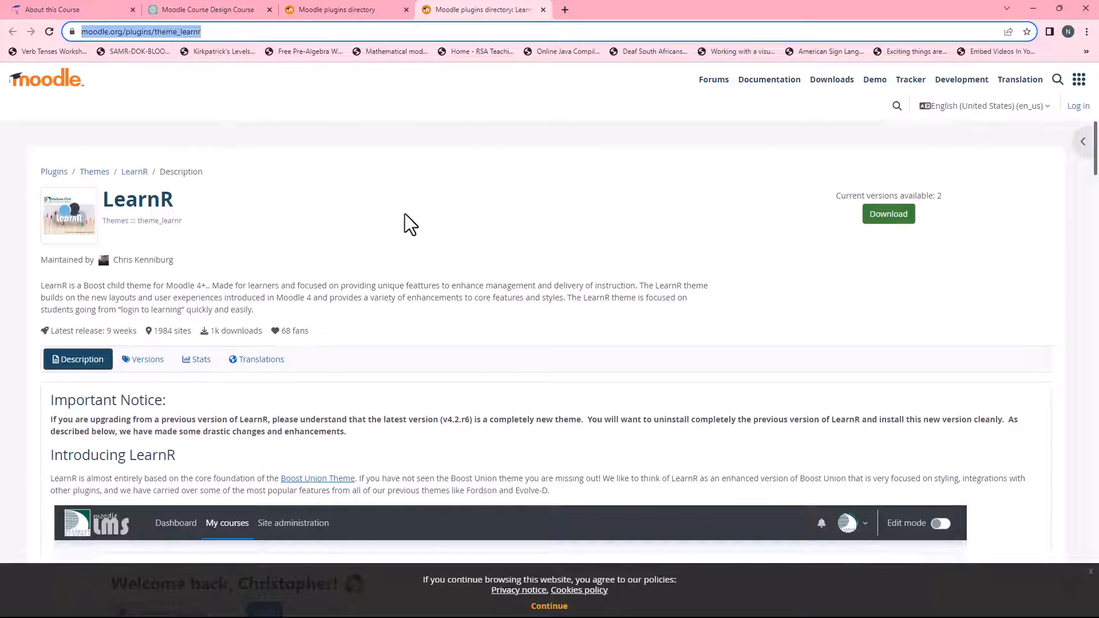
In the Moodle Version chapter, link "LearnR" to the copied address in a new window and append "as well the latest version of Moodle.".
{"action": "left_click", "coordinate": [104, 6]}
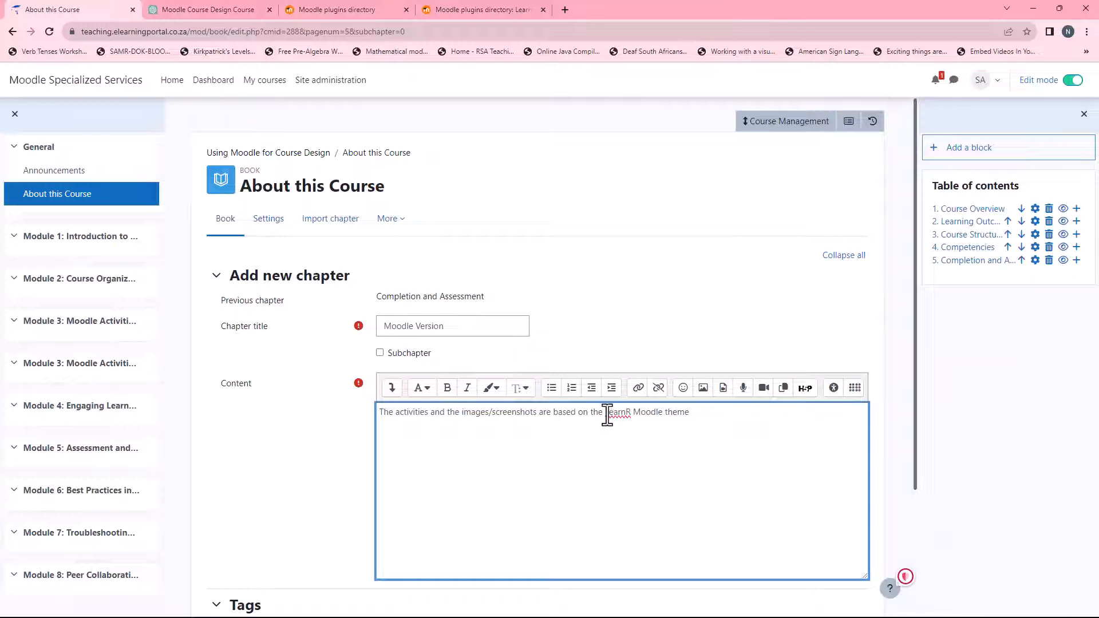
{"action": "left_click_drag", "start_coordinate": [606, 415], "coordinate": [632, 415]}
{"action": "left_click", "coordinate": [638, 389]}
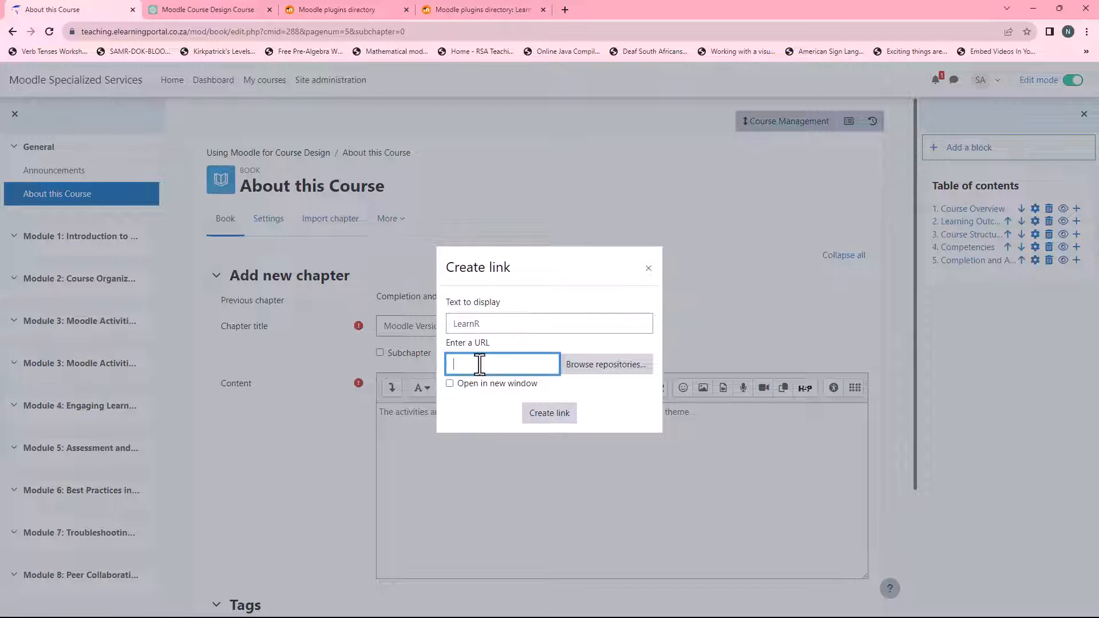
{"action": "right_click", "coordinate": [479, 364]}
{"action": "left_click", "coordinate": [505, 448]}
{"action": "left_click", "coordinate": [450, 383]}
{"action": "left_click", "coordinate": [548, 413]}
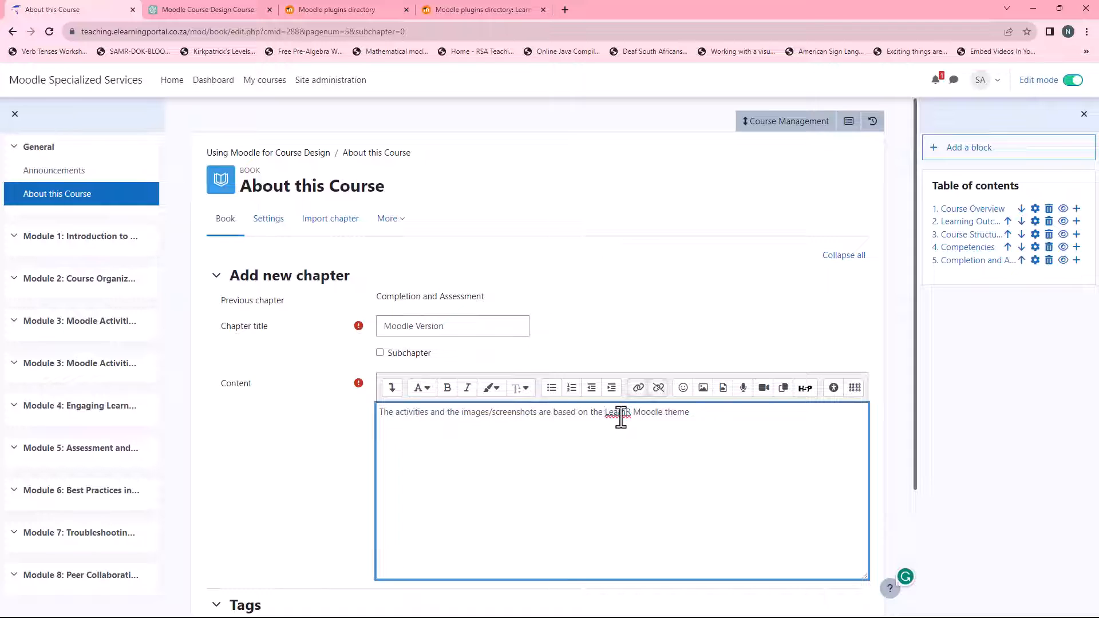
{"action": "left_click", "coordinate": [725, 415]}
{"action": "type", "text": "as well the latest version of Moodle."}
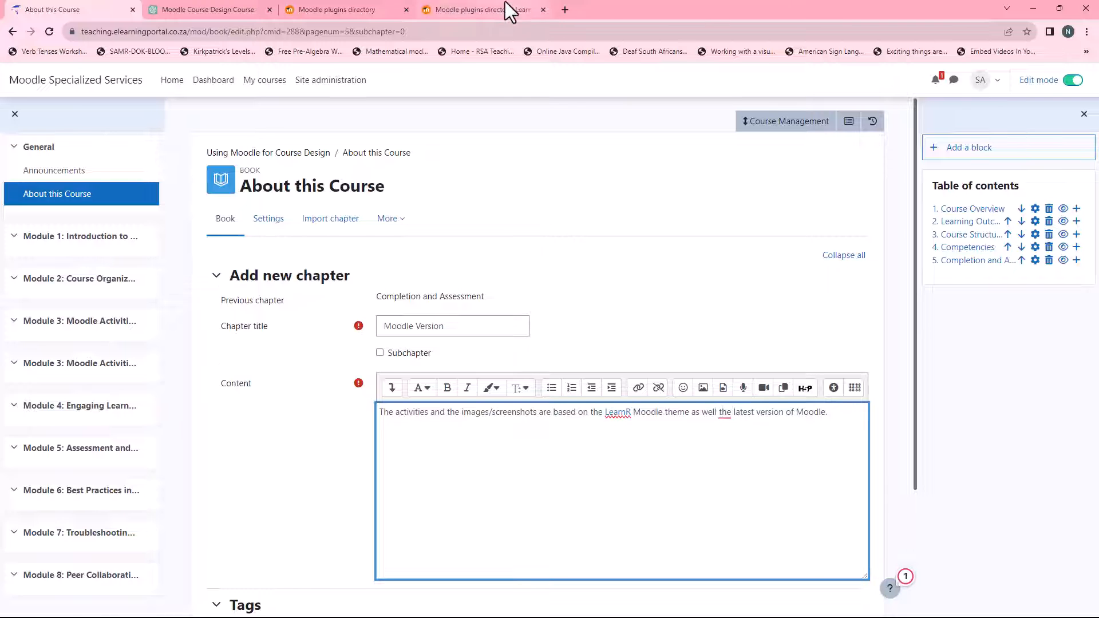
Close the LearnR plugin page, return to the moodle.org home page, open Moodle's Latest release download page and copy its address.
{"action": "left_click", "coordinate": [499, 10]}
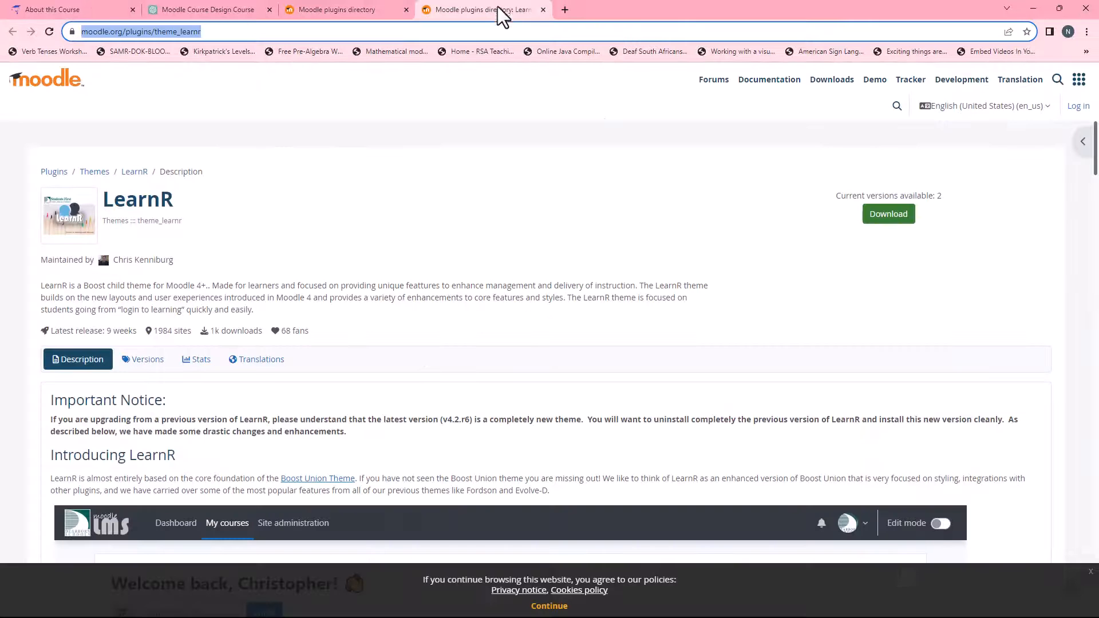
{"action": "left_click", "coordinate": [542, 9]}
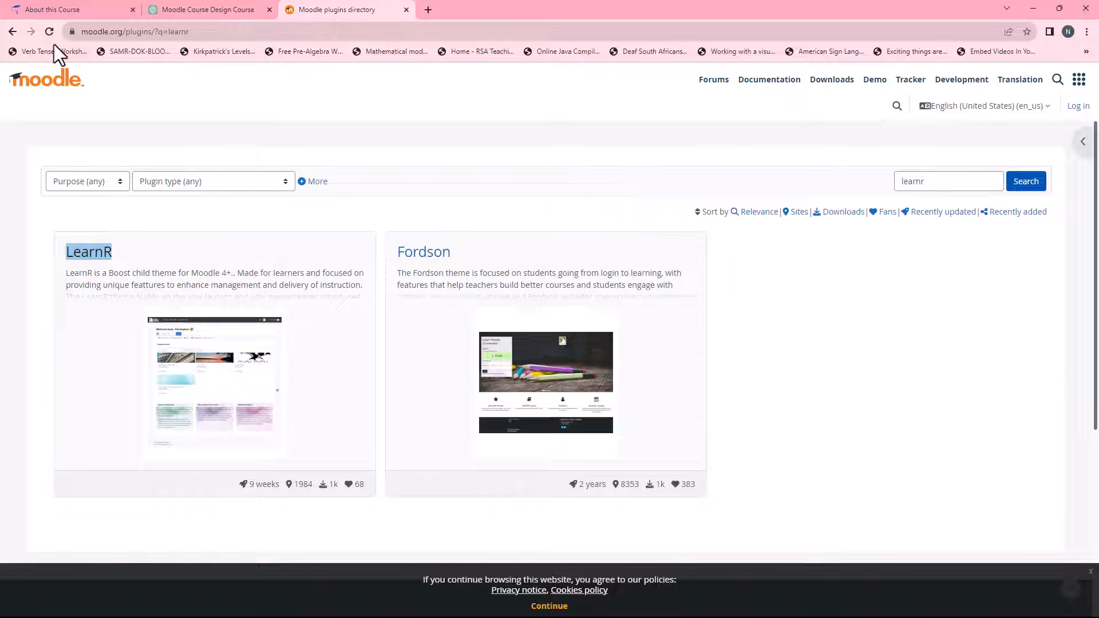
{"action": "left_click", "coordinate": [13, 32]}
{"action": "left_click", "coordinate": [12, 32]}
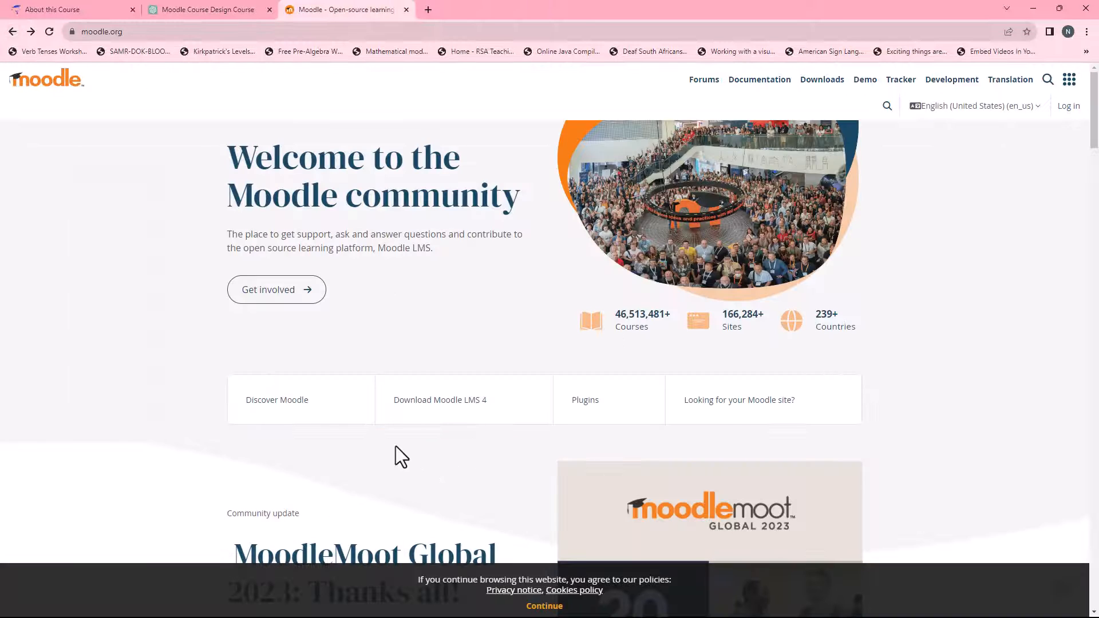
{"action": "left_click", "coordinate": [449, 415]}
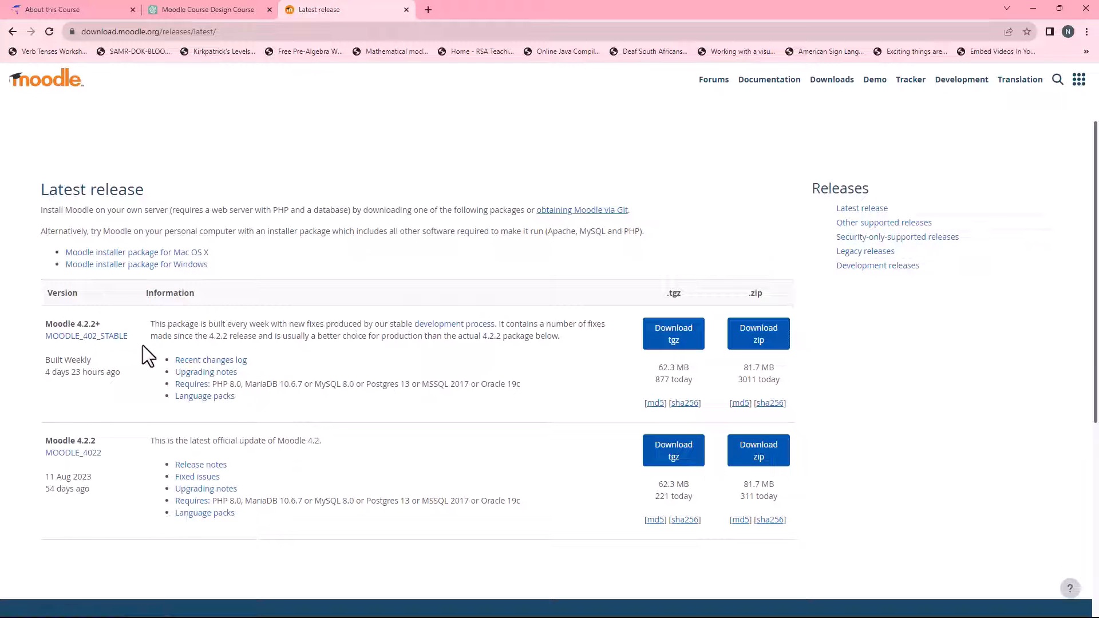
{"action": "left_click", "coordinate": [173, 29]}
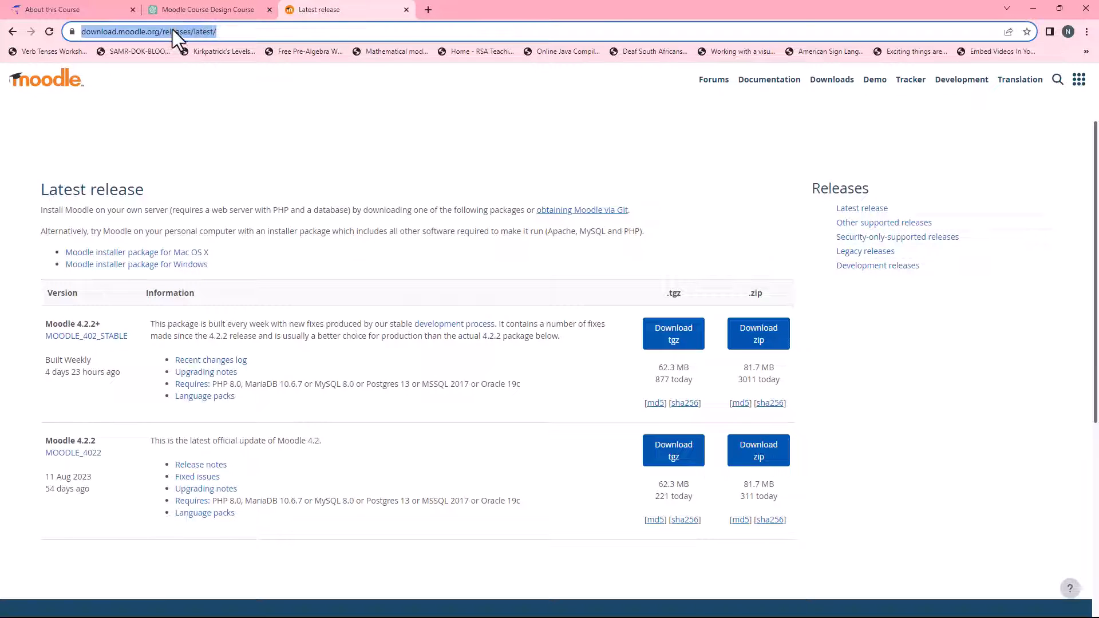
{"action": "right_click", "coordinate": [173, 29]}
{"action": "left_click", "coordinate": [217, 102]}
In the Moodle Version chapter's sentence, link the words "latest version" to the copied Moodle Latest release page address.
{"action": "left_click", "coordinate": [83, 10]}
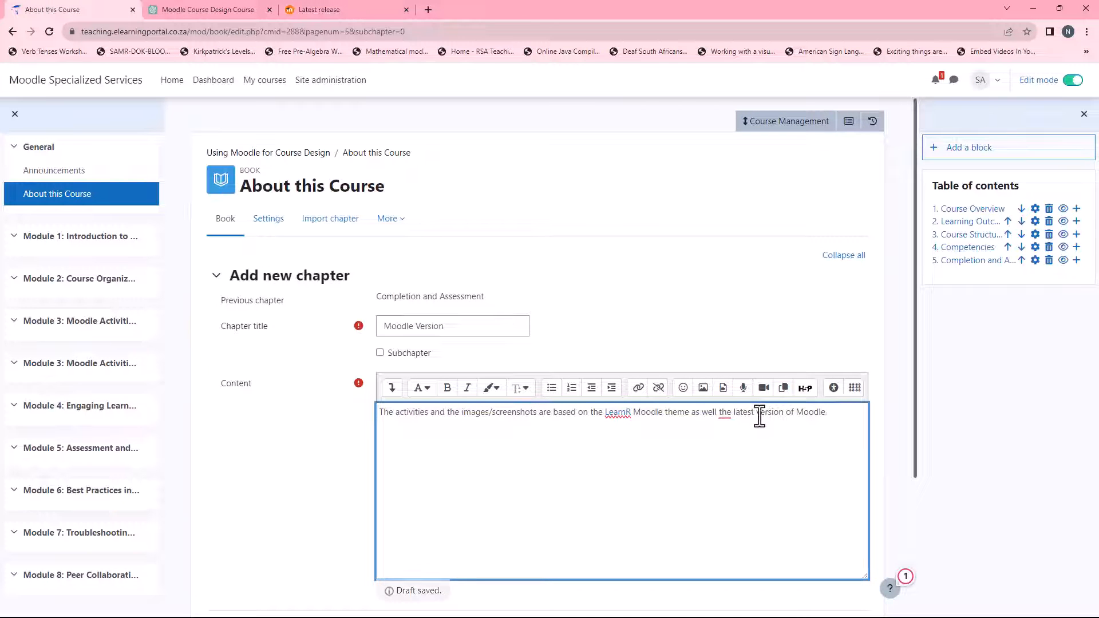
{"action": "left_click_drag", "start_coordinate": [736, 413], "coordinate": [784, 414]}
{"action": "right_click", "coordinate": [784, 413]}
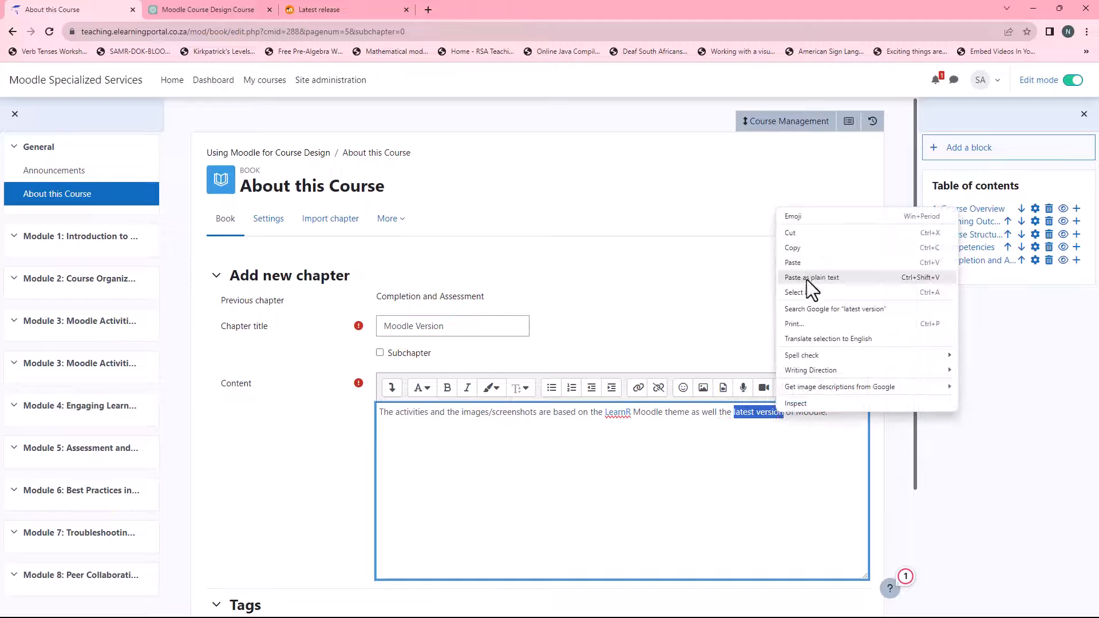
{"action": "left_click", "coordinate": [639, 389]}
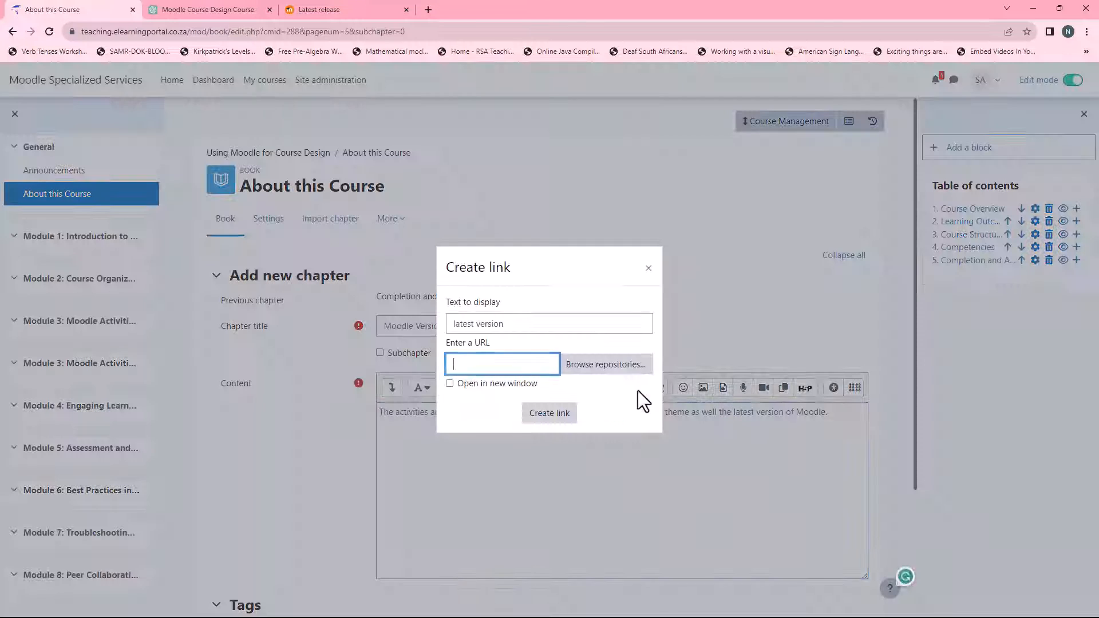
{"action": "key", "text": "ctrl+v"}
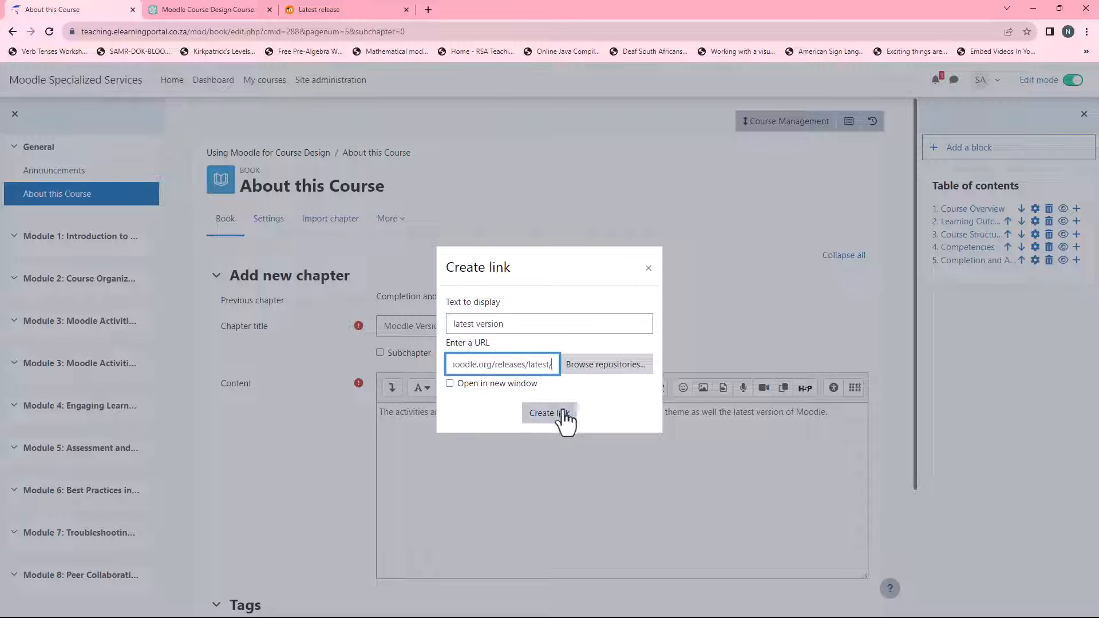
{"action": "left_click", "coordinate": [558, 416]}
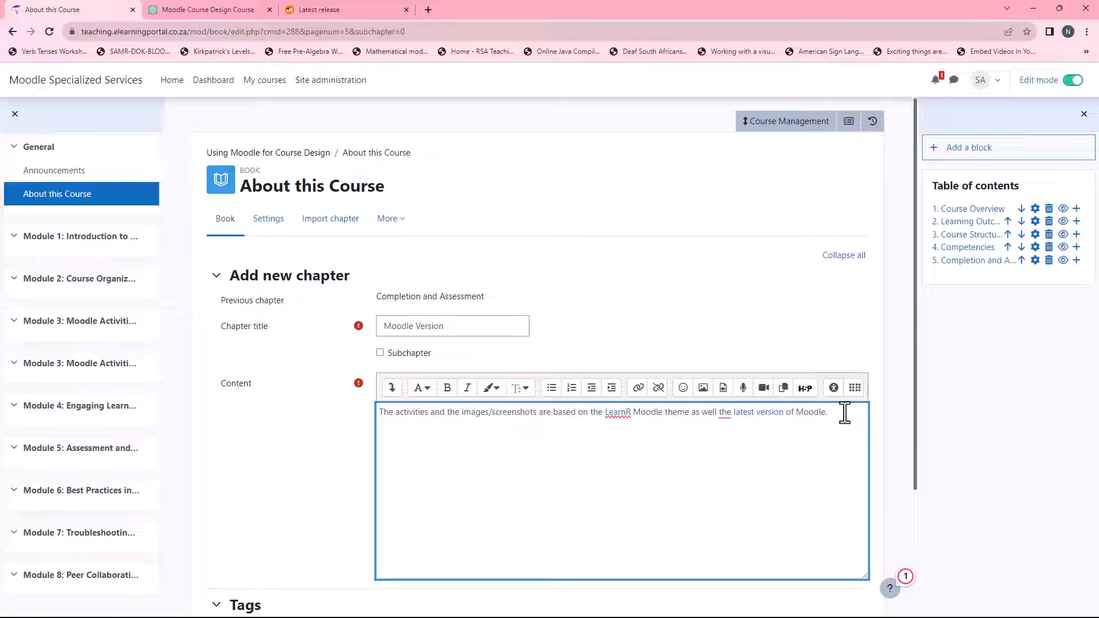
Paste the paragraph about documentation for earlier, supported Moodle LMS versions and a bulleted list of documentation links for Moodle 4.1, 4.0, 3.11 and 3.9.
{"action": "key", "text": "Return"}
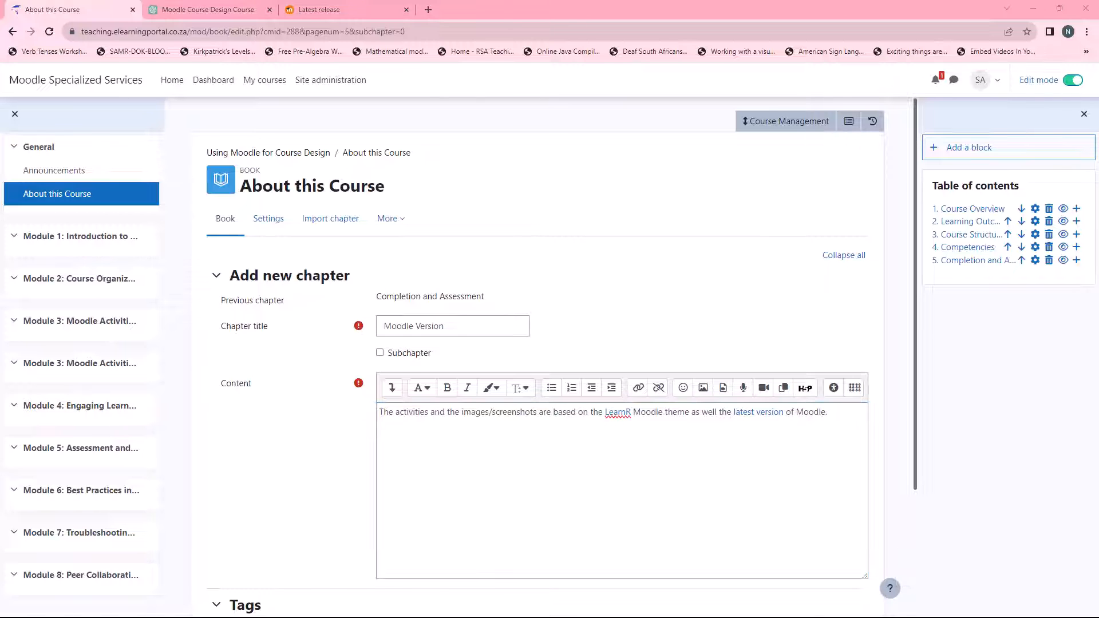
{"action": "left_click", "coordinate": [411, 444]}
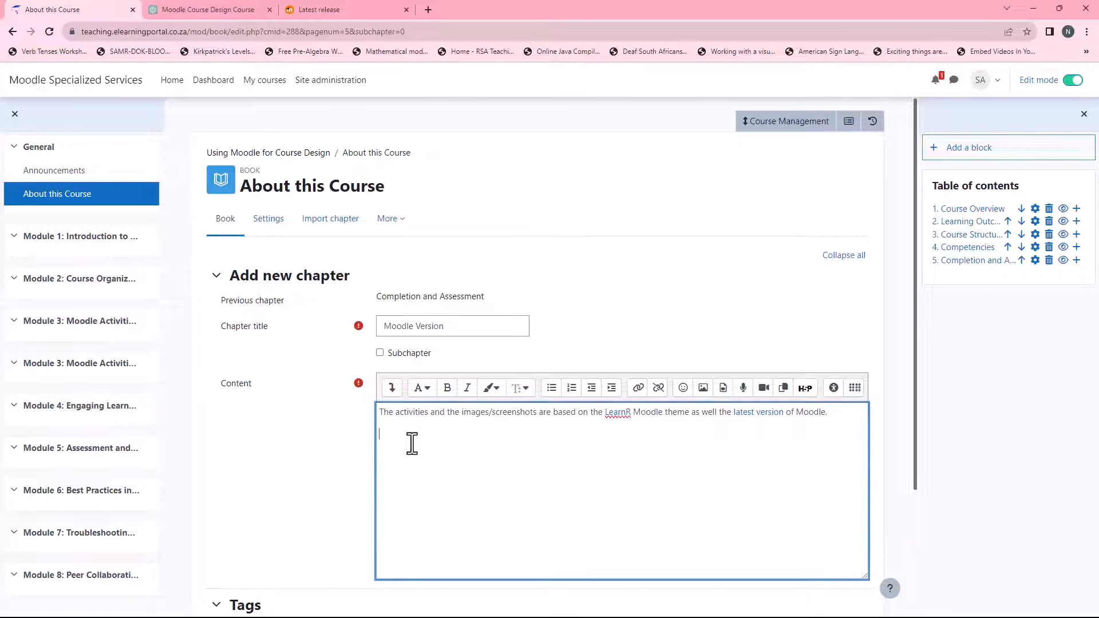
{"action": "key", "text": "ctrl+v"}
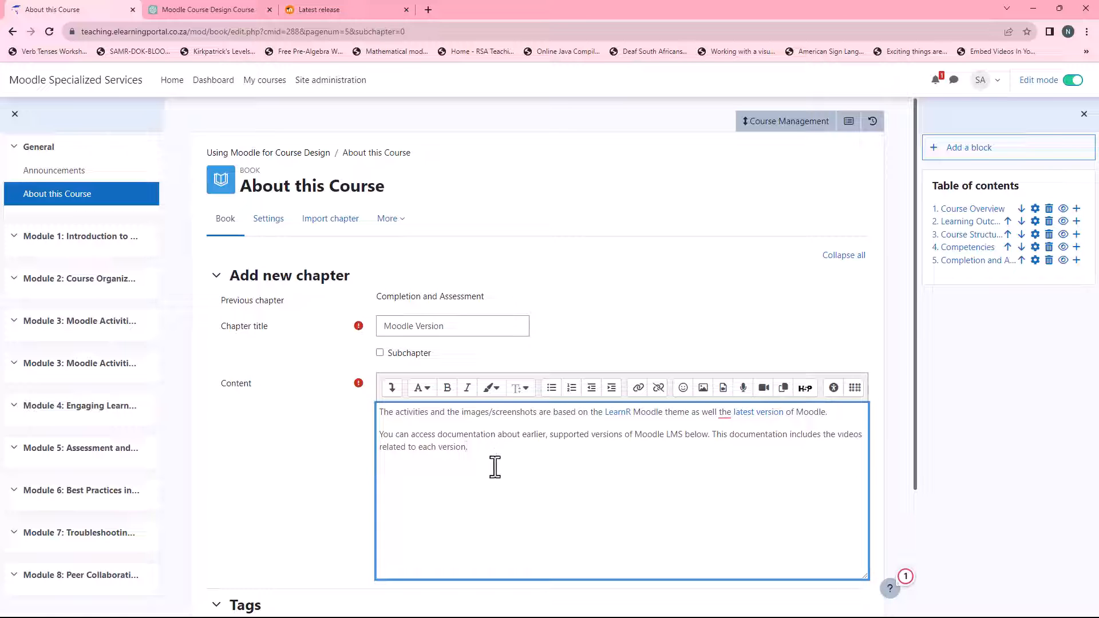
{"action": "type", "text": "."}
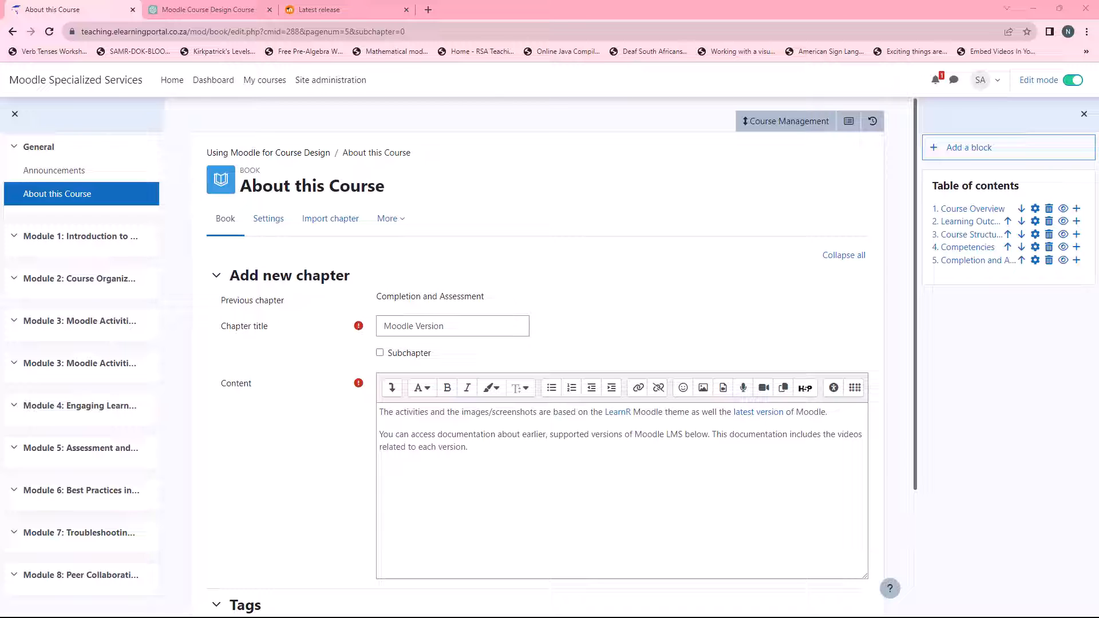
{"action": "left_click", "coordinate": [424, 488]}
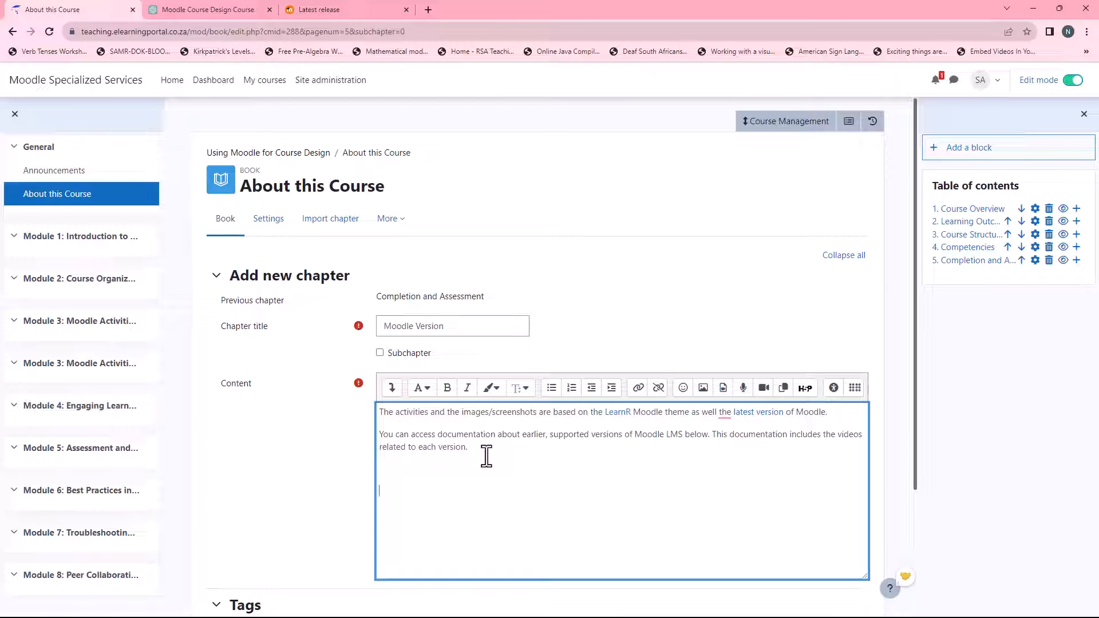
{"action": "key", "text": "ctrl+v"}
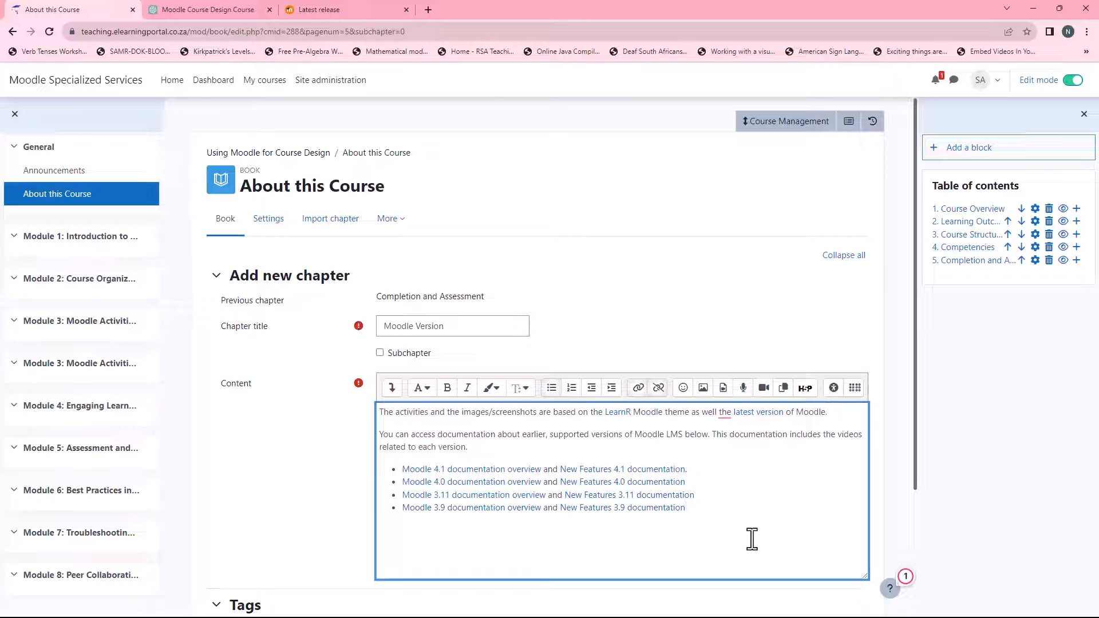
Correct "as well the" to "as well as the" in the first sentence and save the Moodle Version chapter.
{"action": "mouse_move", "coordinate": [727, 418]}
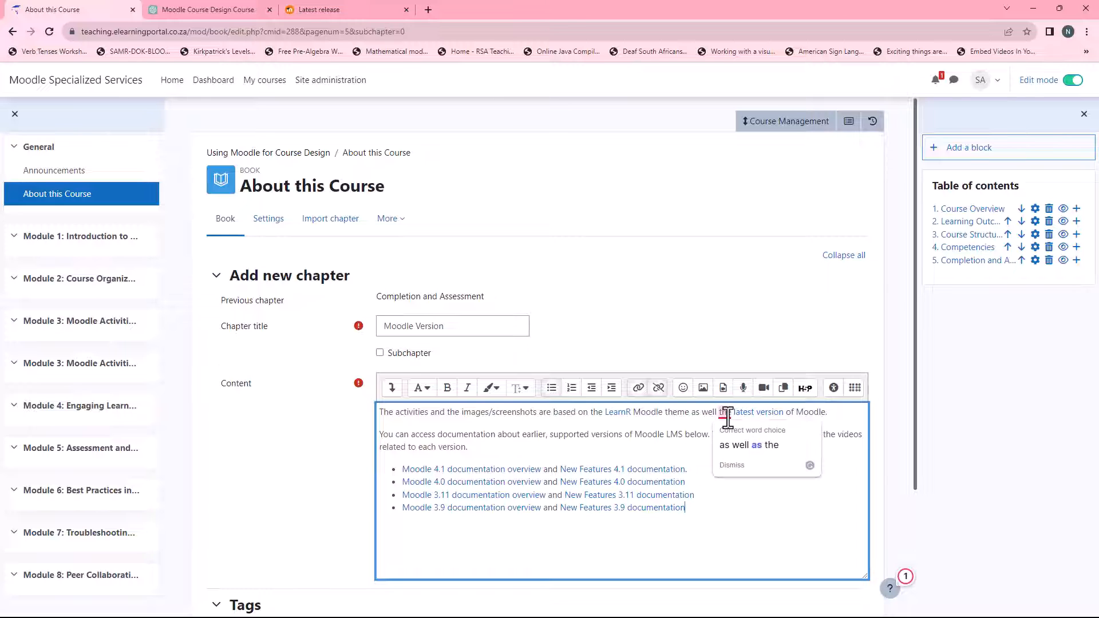
{"action": "left_click", "coordinate": [757, 447]}
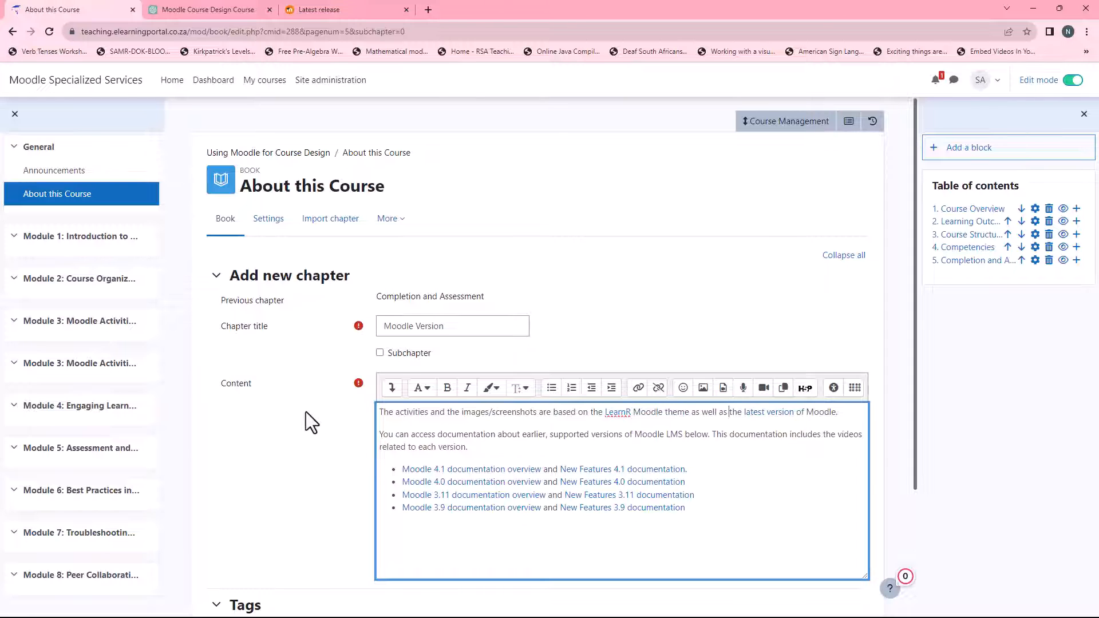
{"action": "scroll", "coordinate": [309, 418], "scroll_direction": "down", "scroll_amount": 3}
{"action": "left_click", "coordinate": [410, 541]}
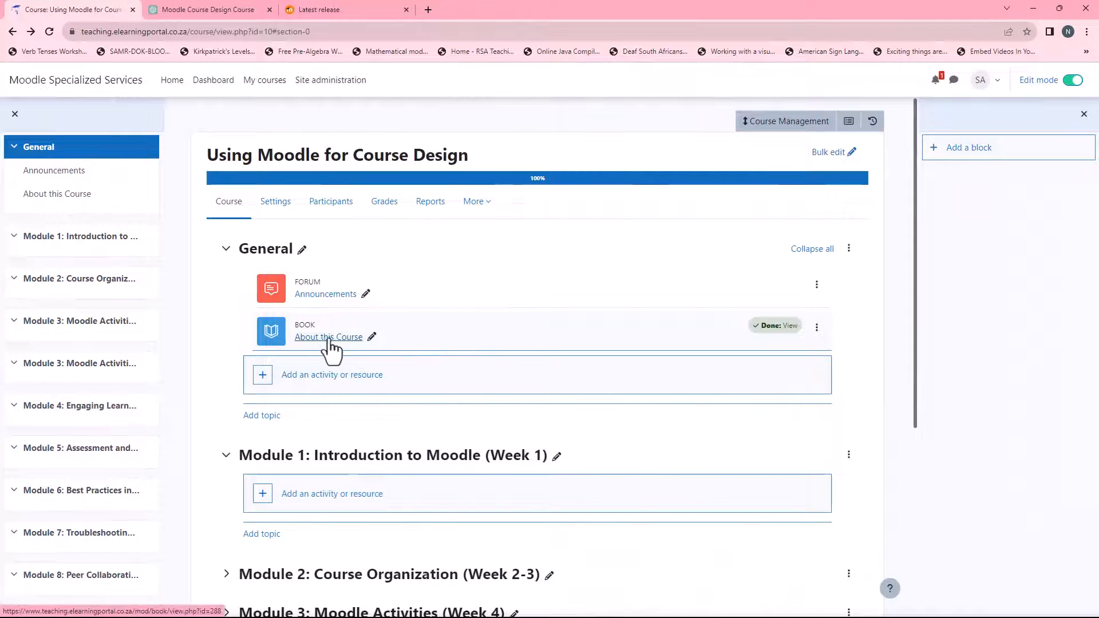
Open the About this Course book and review its Course Overview, Learning Outcomes and Course Structure chapters.
{"action": "left_click", "coordinate": [332, 339]}
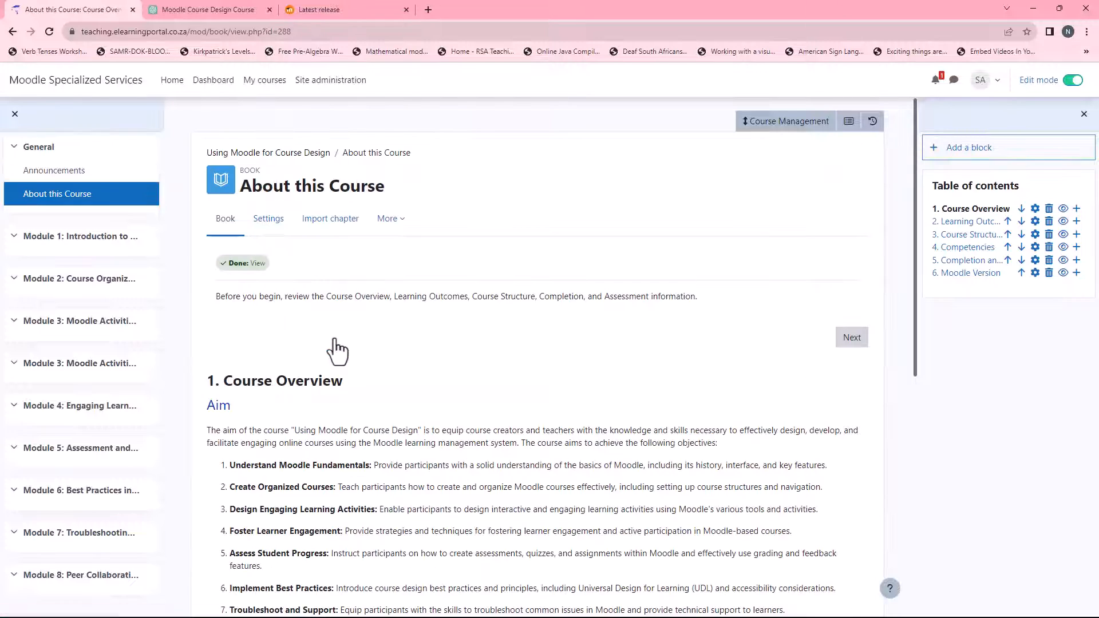
{"action": "scroll", "coordinate": [495, 399], "scroll_direction": "down", "scroll_amount": 2}
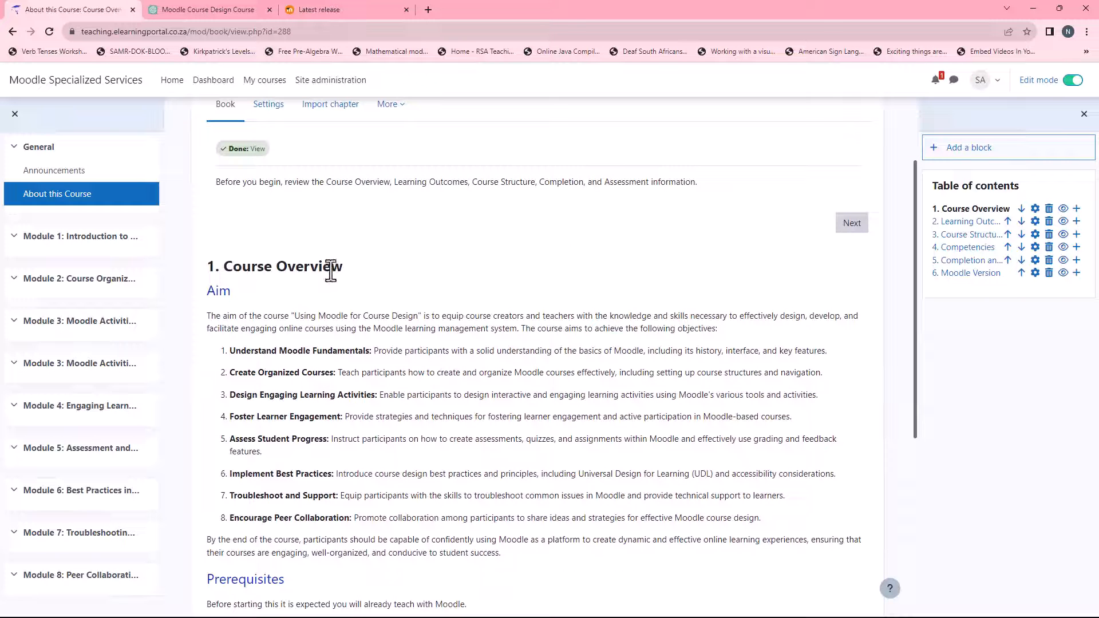
{"action": "scroll", "coordinate": [331, 458], "scroll_direction": "down", "scroll_amount": 3}
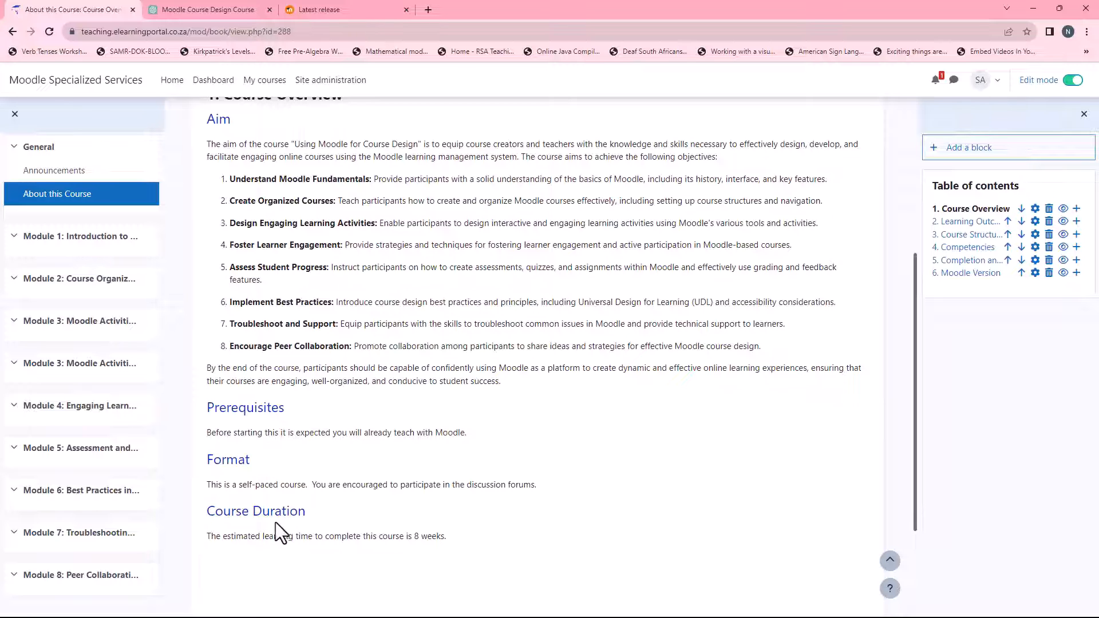
{"action": "scroll", "coordinate": [582, 485], "scroll_direction": "up", "scroll_amount": 2}
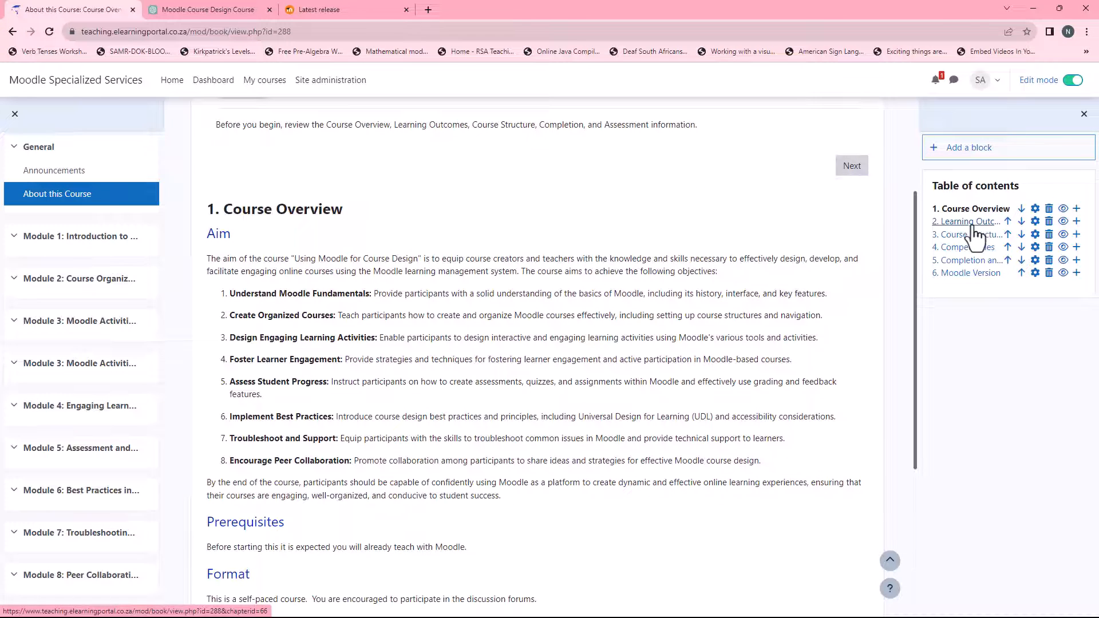
{"action": "left_click", "coordinate": [858, 172]}
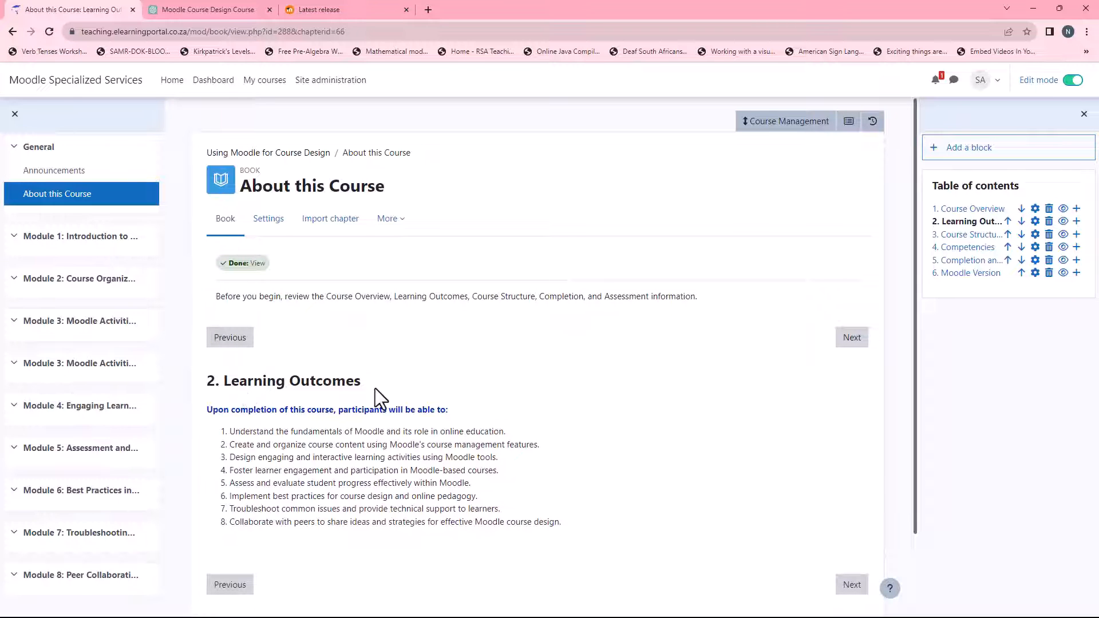
{"action": "scroll", "coordinate": [338, 473], "scroll_direction": "down", "scroll_amount": 1}
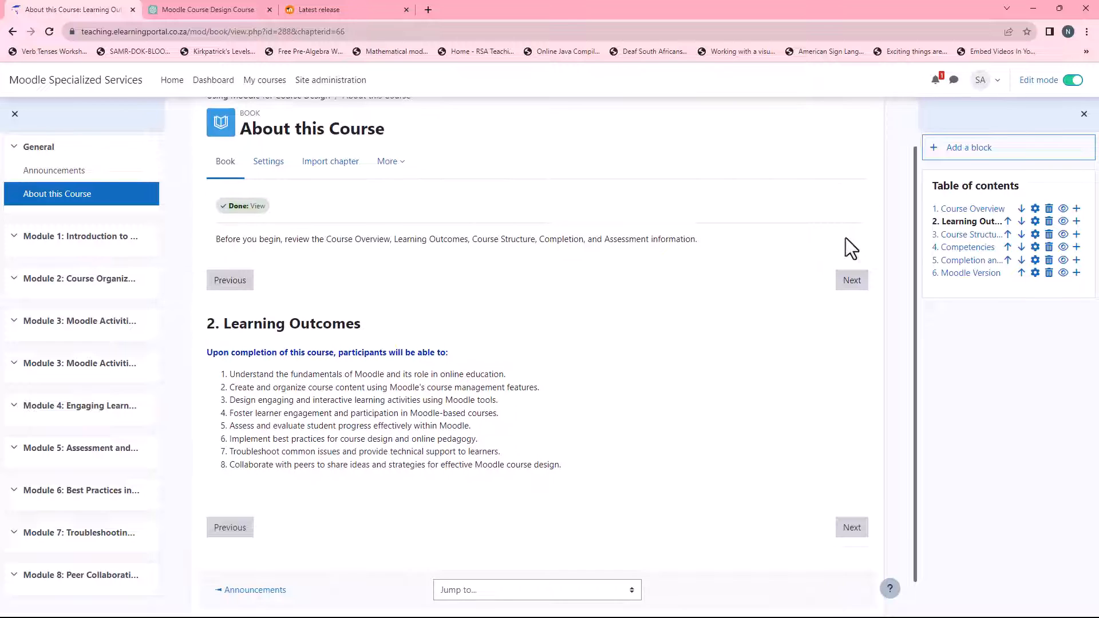
{"action": "left_click", "coordinate": [851, 282]}
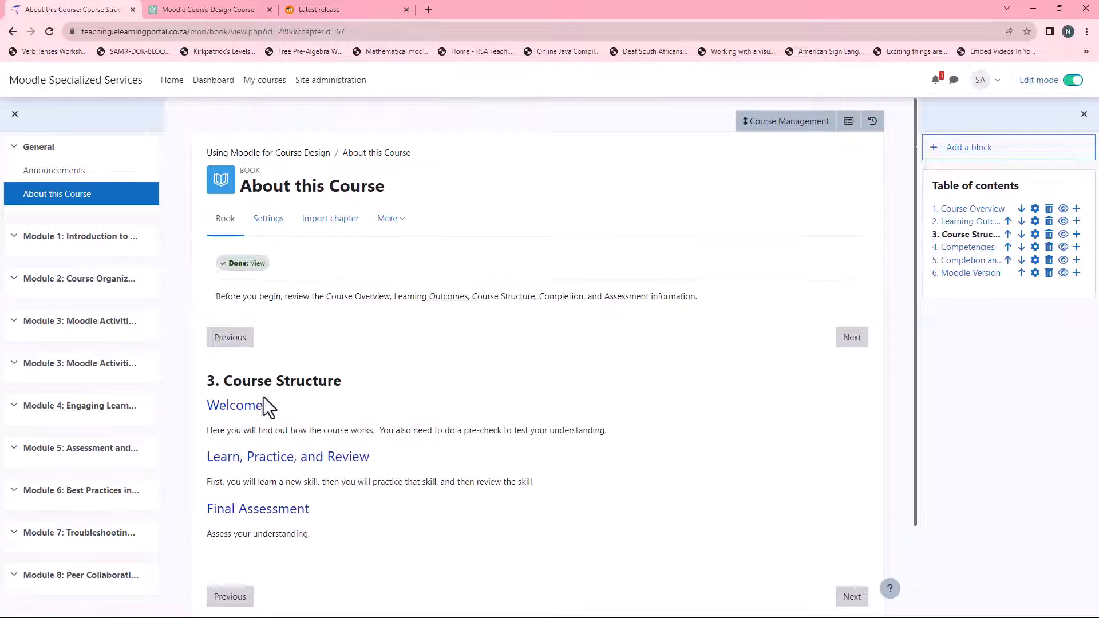
{"action": "scroll", "coordinate": [359, 389], "scroll_direction": "down", "scroll_amount": 2}
Review the Competencies, Completion and Assessment, and Moodle Version chapters, and return to the Using Moodle for Course Design course page.
{"action": "left_click", "coordinate": [852, 230]}
{"action": "scroll", "coordinate": [262, 337], "scroll_direction": "down", "scroll_amount": 5}
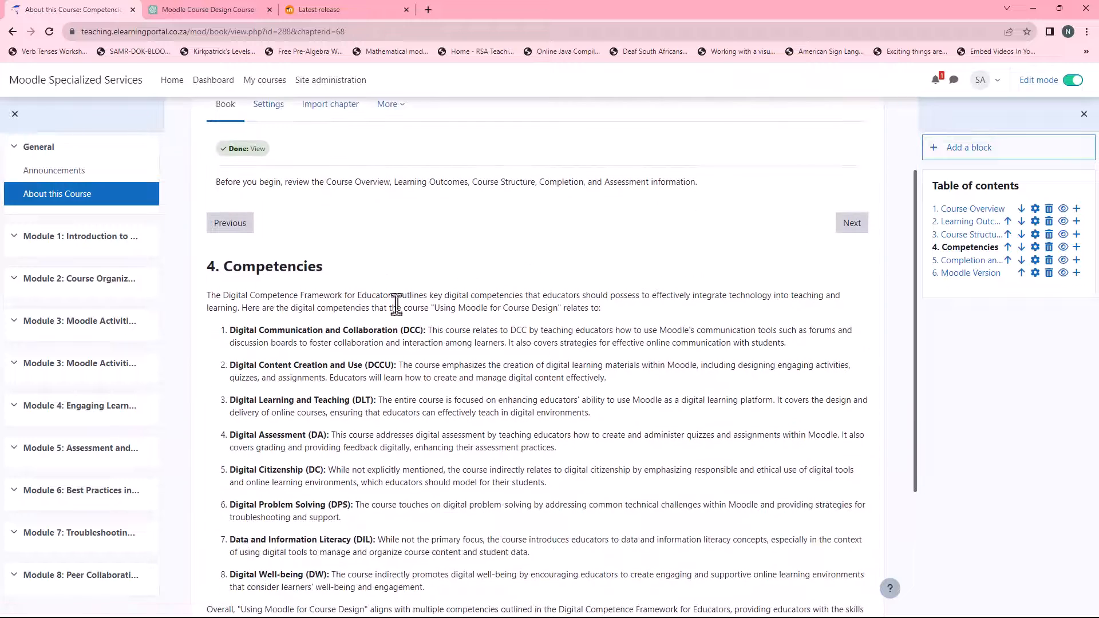
{"action": "scroll", "coordinate": [394, 408], "scroll_direction": "up", "scroll_amount": 3}
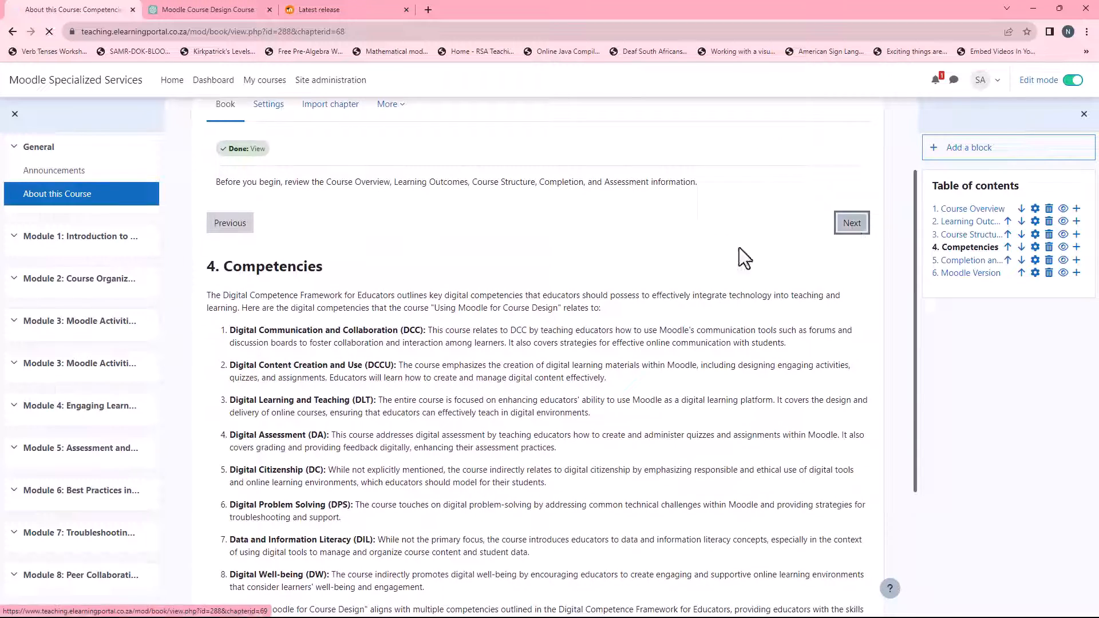
{"action": "left_click", "coordinate": [851, 229]}
{"action": "scroll", "coordinate": [343, 405], "scroll_direction": "down", "scroll_amount": 2}
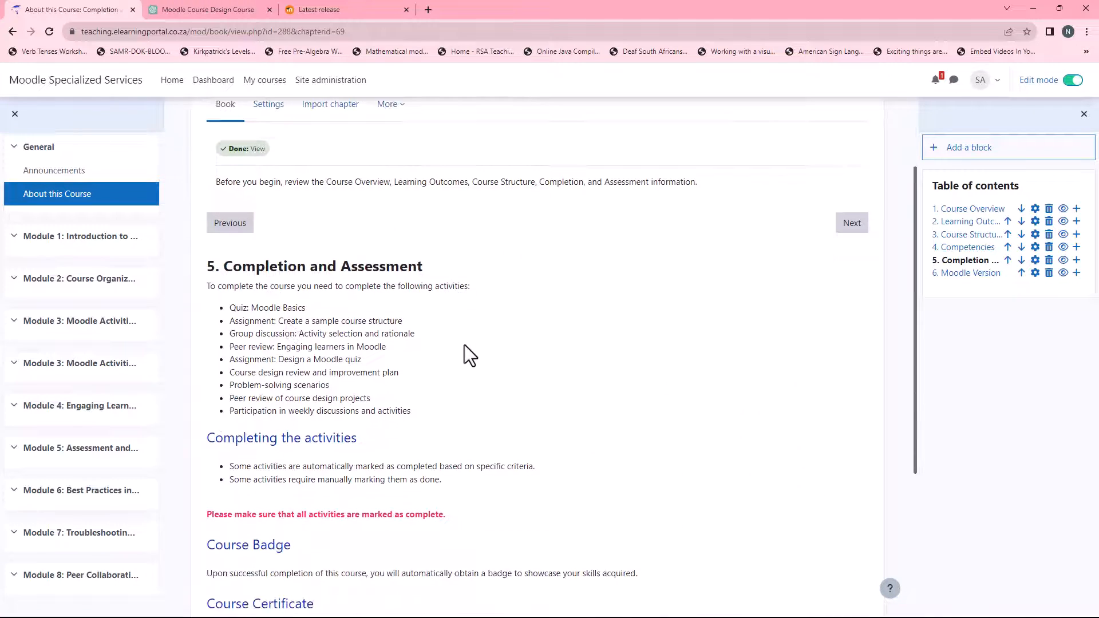
{"action": "scroll", "coordinate": [515, 384], "scroll_direction": "down", "scroll_amount": 2}
{"action": "scroll", "coordinate": [687, 344], "scroll_direction": "up", "scroll_amount": 4}
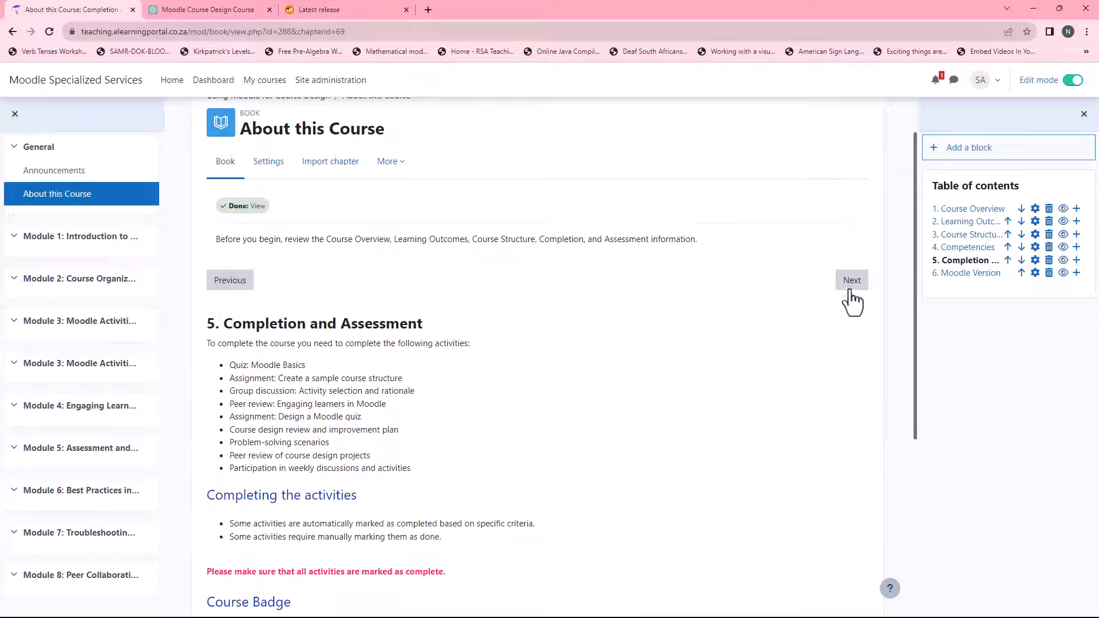
{"action": "left_click", "coordinate": [851, 280]}
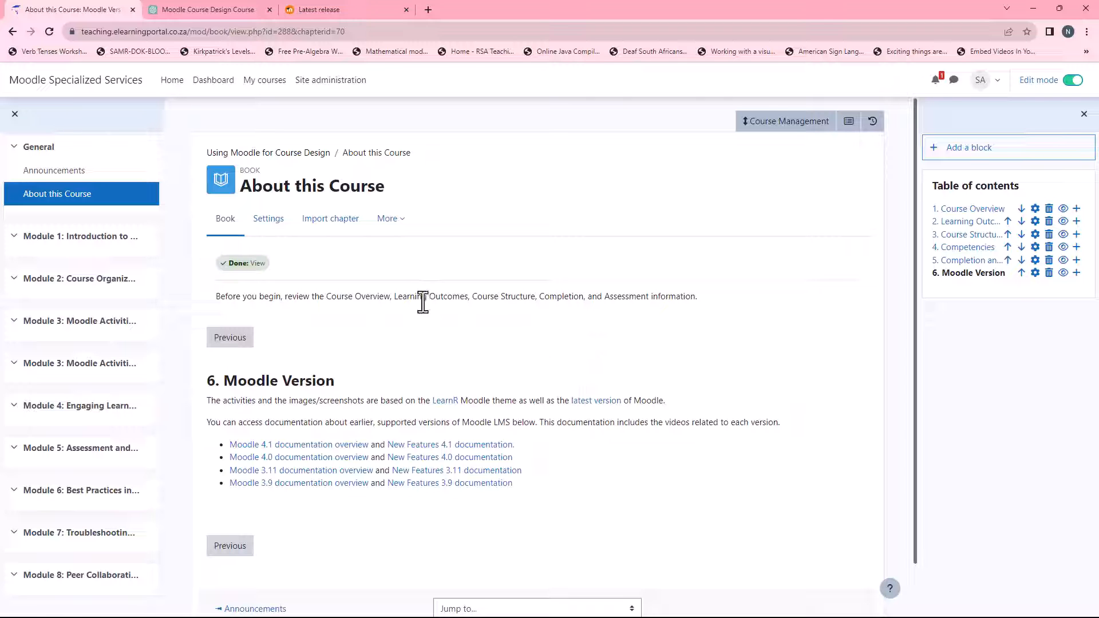
{"action": "left_click", "coordinate": [292, 153]}
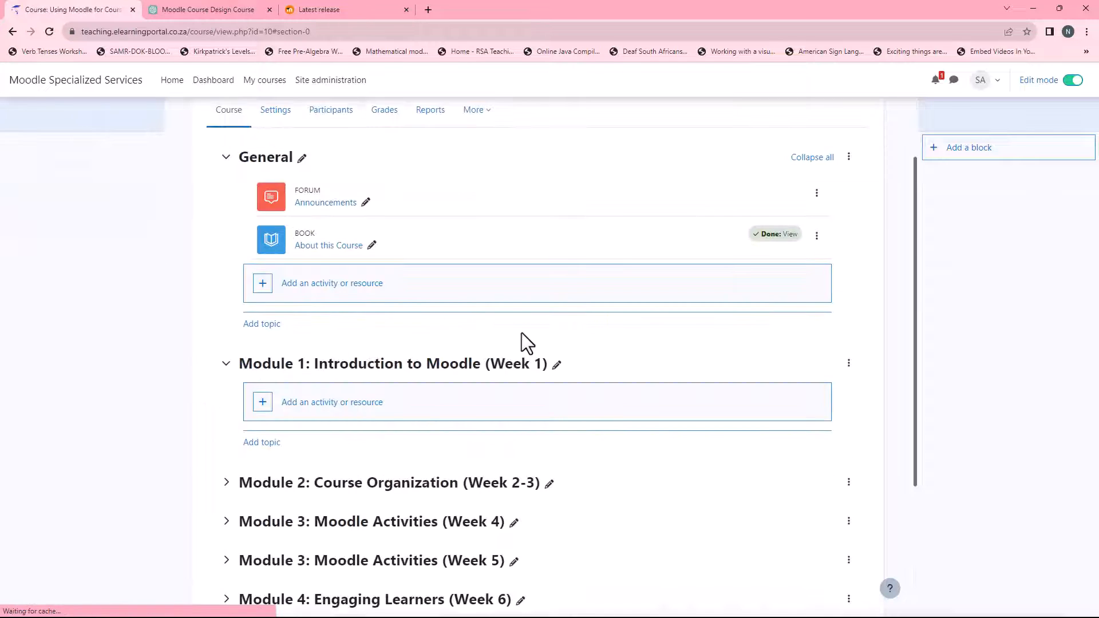
{"action": "scroll", "coordinate": [431, 334], "scroll_direction": "up", "scroll_amount": 2}
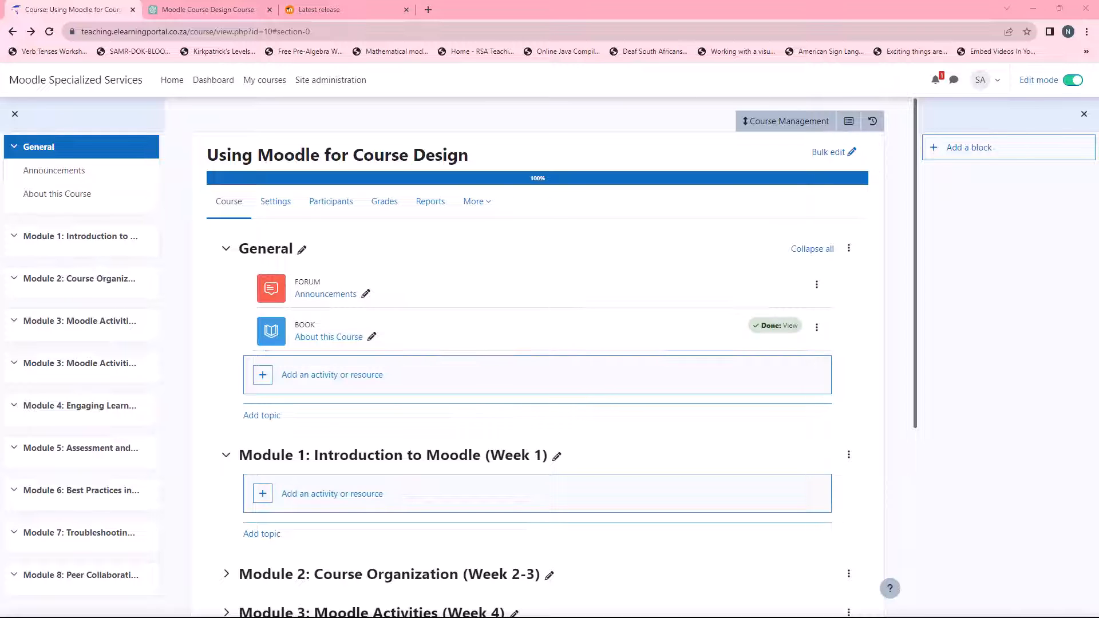
Reopen the About this Course book and copy the Course Overview text from the Aim heading through the Course Duration section.
{"action": "left_click", "coordinate": [336, 339]}
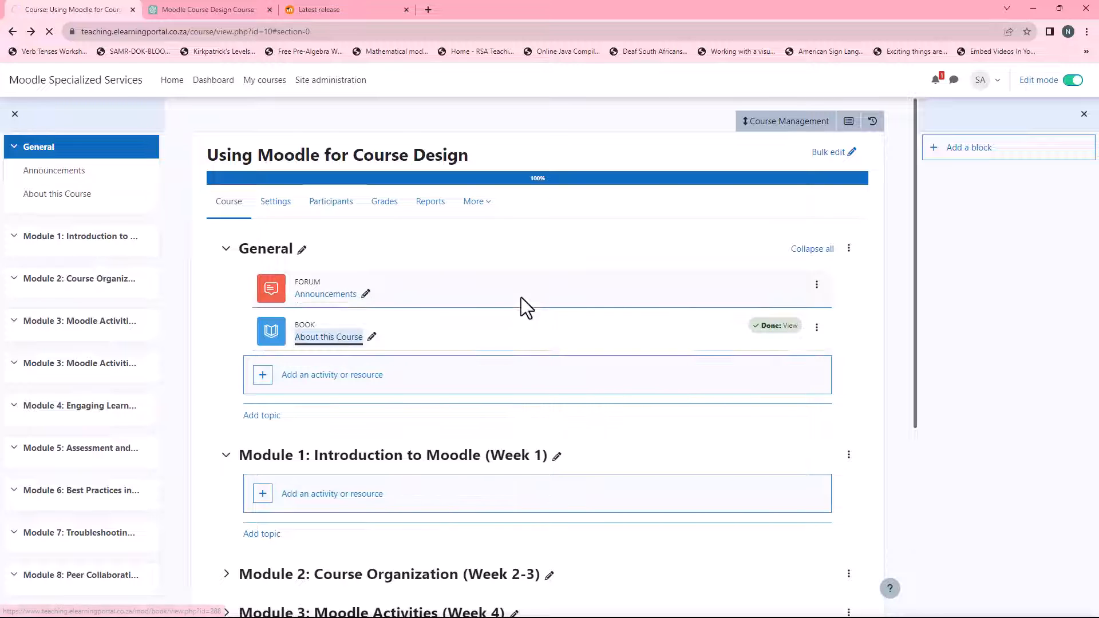
{"action": "scroll", "coordinate": [366, 396], "scroll_direction": "down", "scroll_amount": 2}
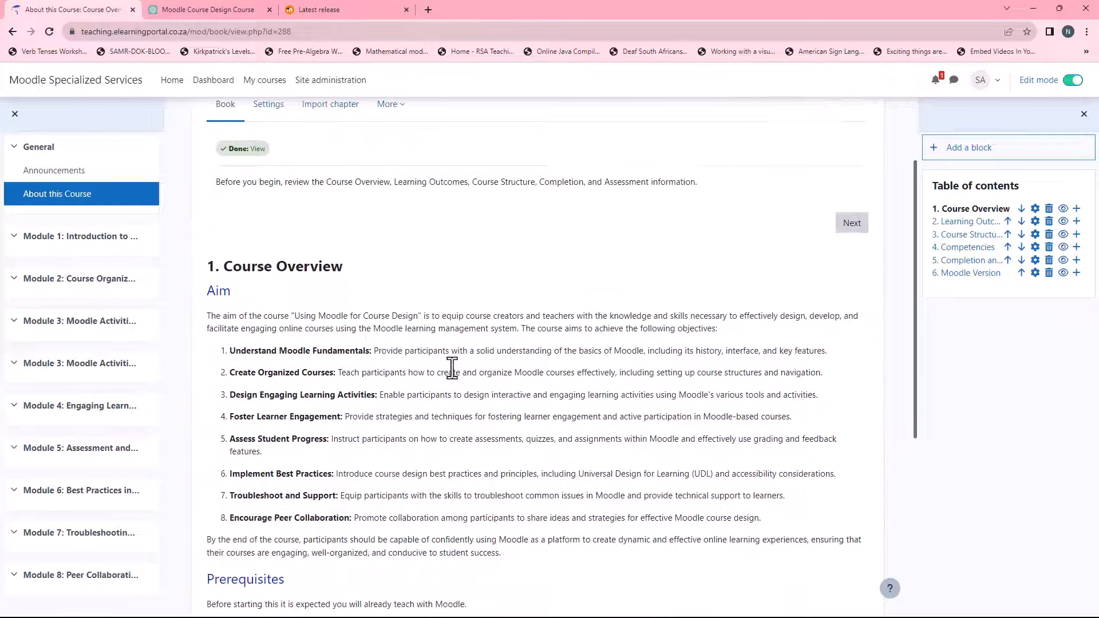
{"action": "scroll", "coordinate": [301, 326], "scroll_direction": "down", "scroll_amount": 3}
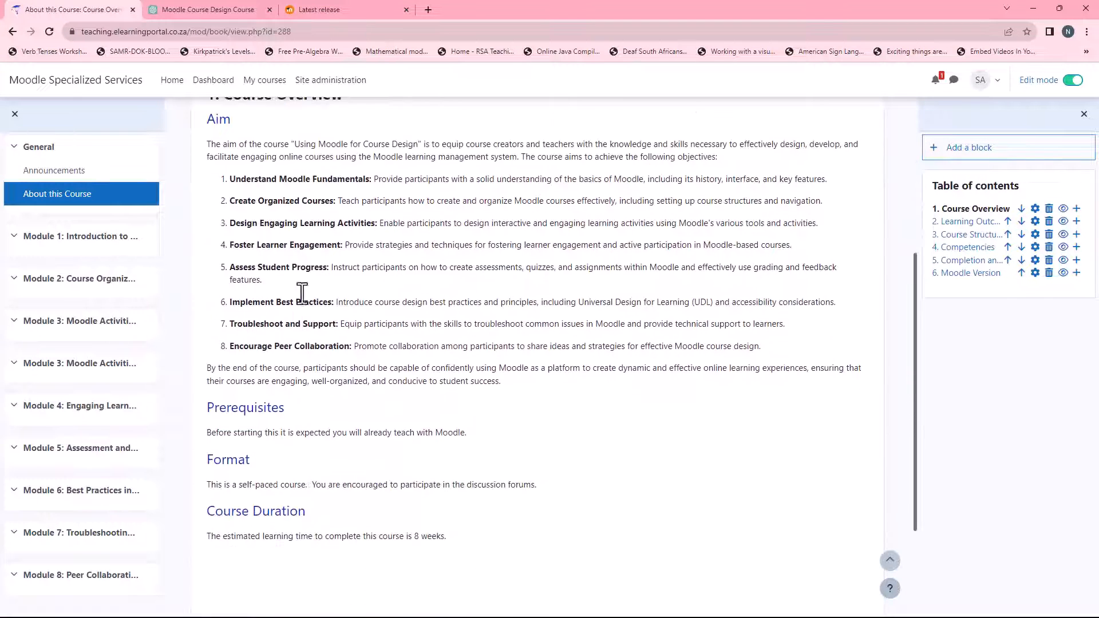
{"action": "scroll", "coordinate": [299, 504], "scroll_direction": "up", "scroll_amount": 1}
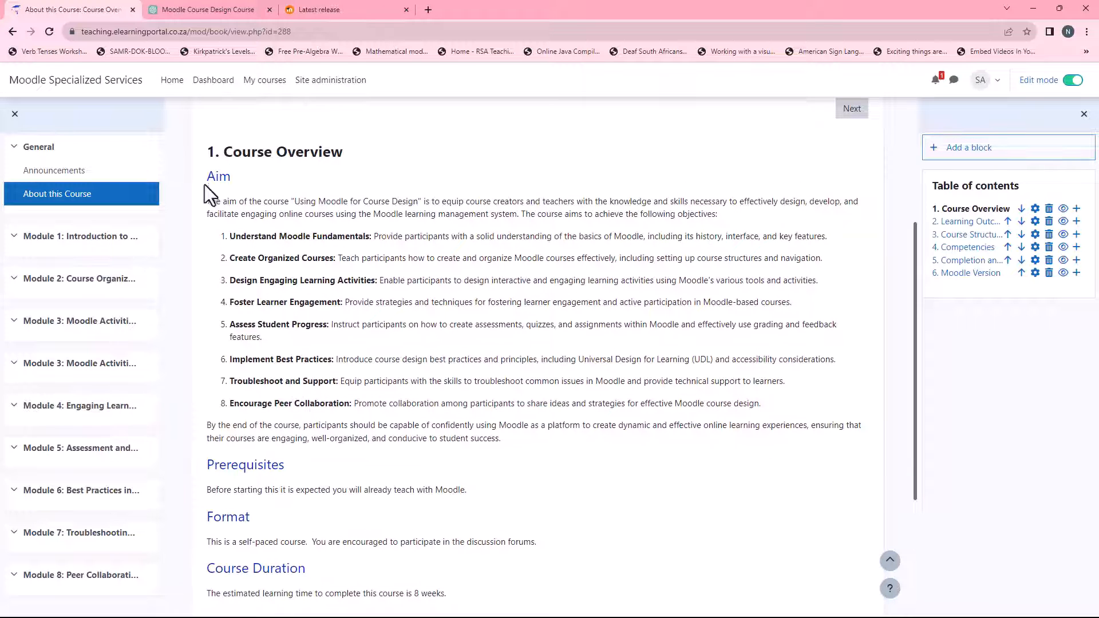
{"action": "left_click_drag", "start_coordinate": [209, 176], "coordinate": [467, 604]}
{"action": "scroll", "coordinate": [389, 548], "scroll_direction": "down", "scroll_amount": 2}
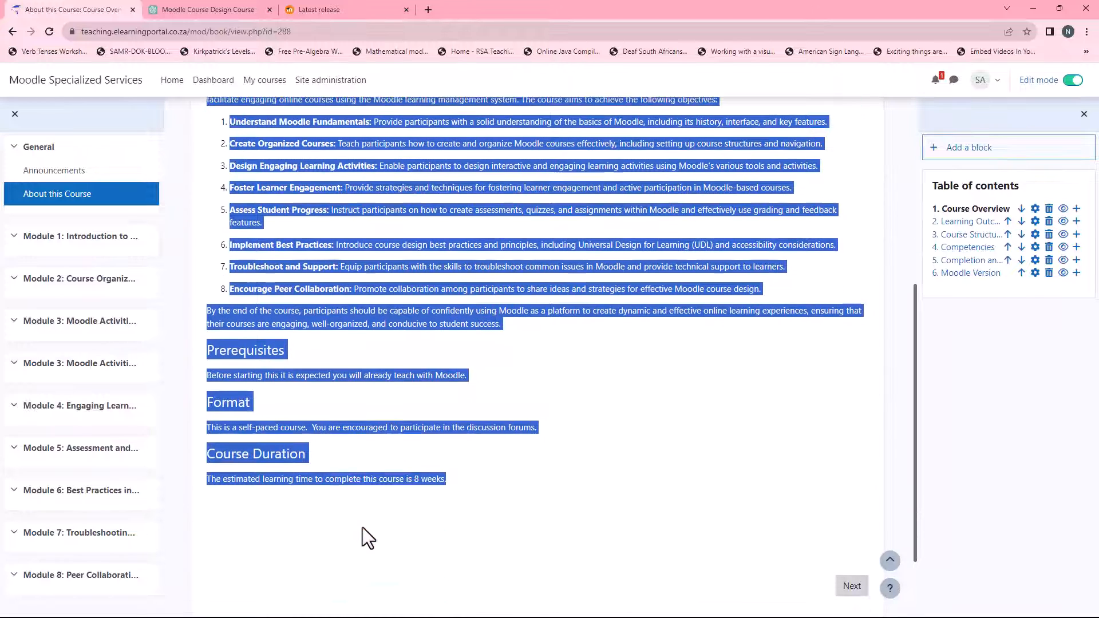
{"action": "right_click", "coordinate": [345, 322]}
{"action": "left_click", "coordinate": [373, 328]}
Switch to ChatGPT and ask it to format the copied Course Overview text with HTML and CSS to look more presentable and professional.
{"action": "left_click", "coordinate": [211, 7]}
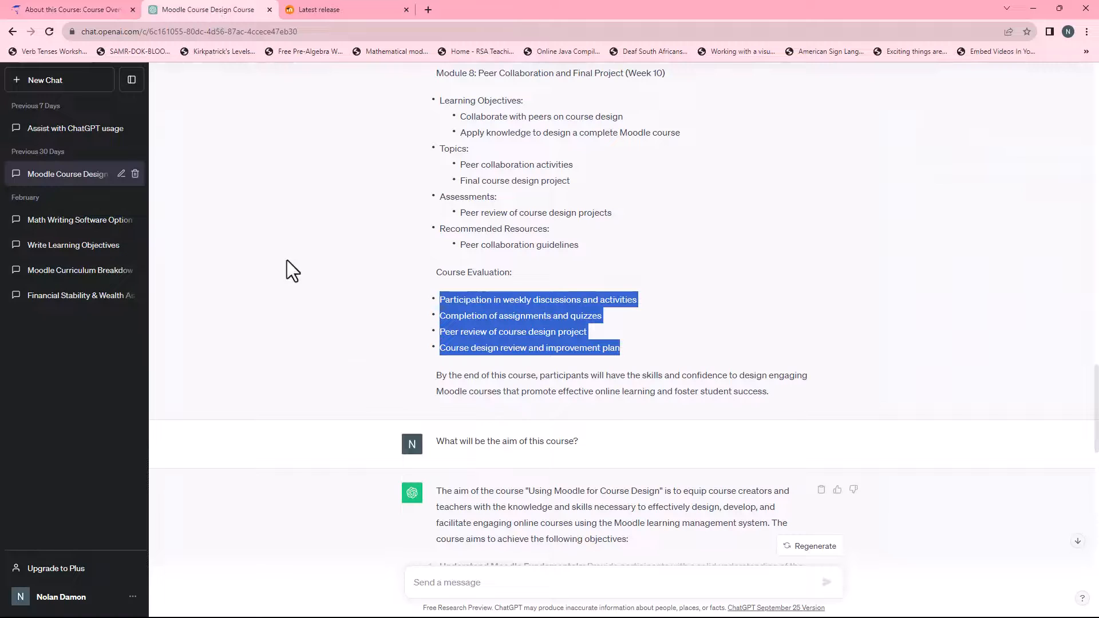
{"action": "scroll", "coordinate": [314, 291], "scroll_direction": "down", "scroll_amount": 15}
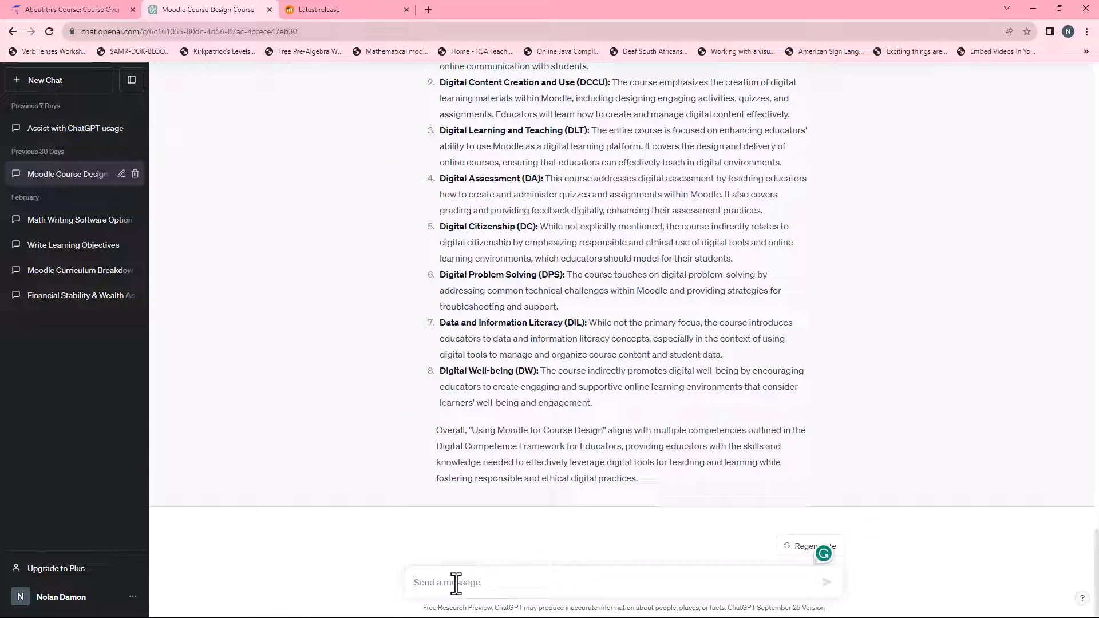
{"action": "type", "text": "Please format the following with HTML and CSS to make it"}
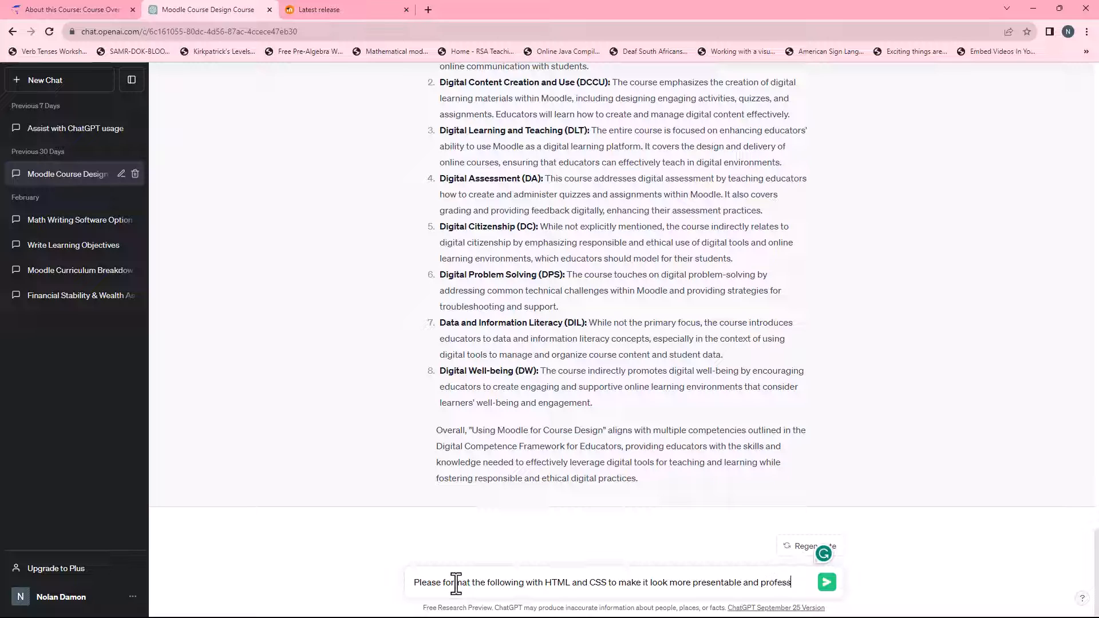
{"action": "type", "text": "looking:"}
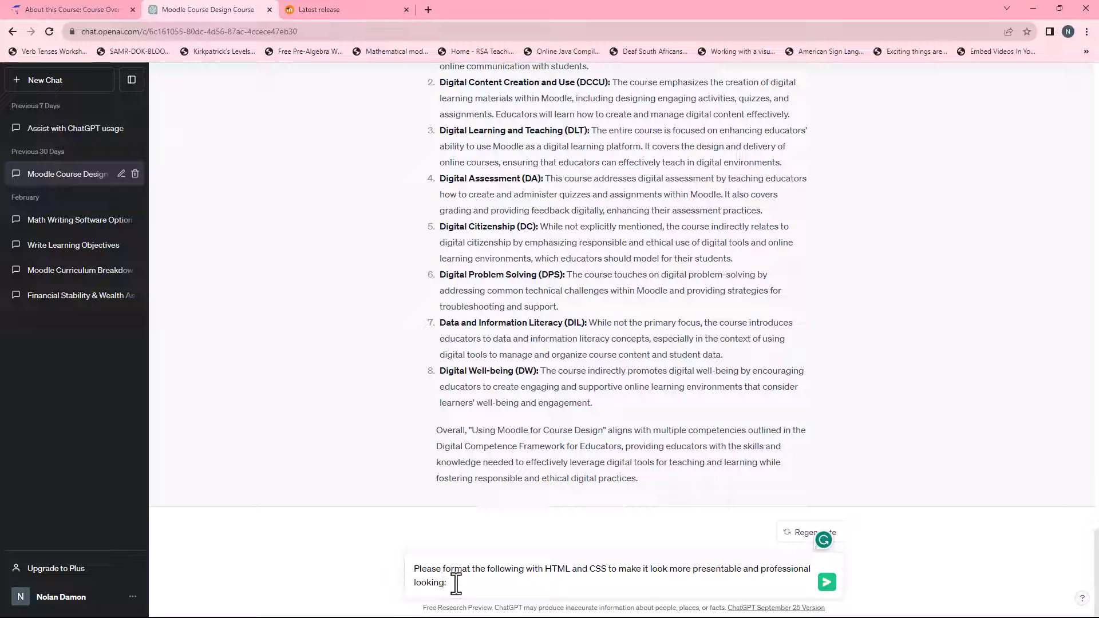
{"action": "key", "text": "shift+Return"}
{"action": "key", "text": "shift+Return"}
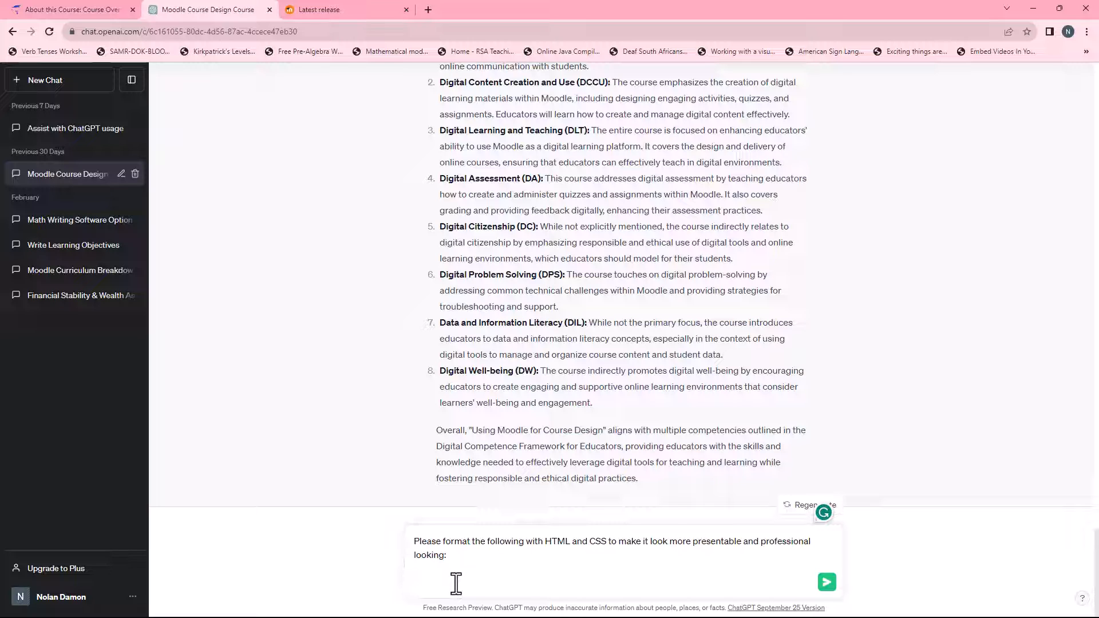
{"action": "key", "text": "ctrl+v"}
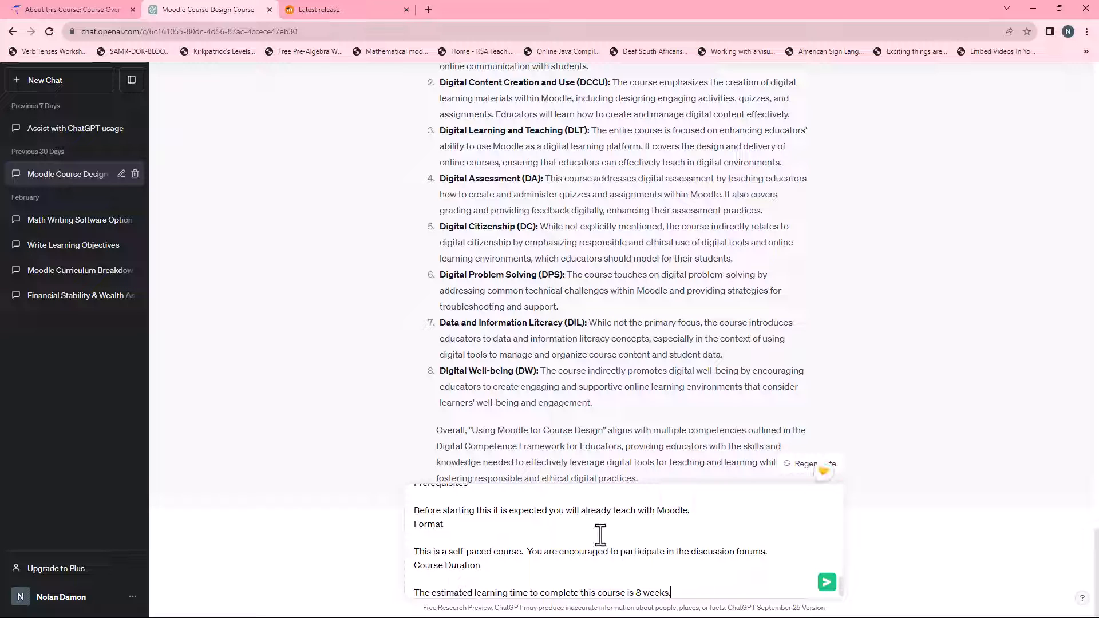
{"action": "left_click", "coordinate": [826, 583]}
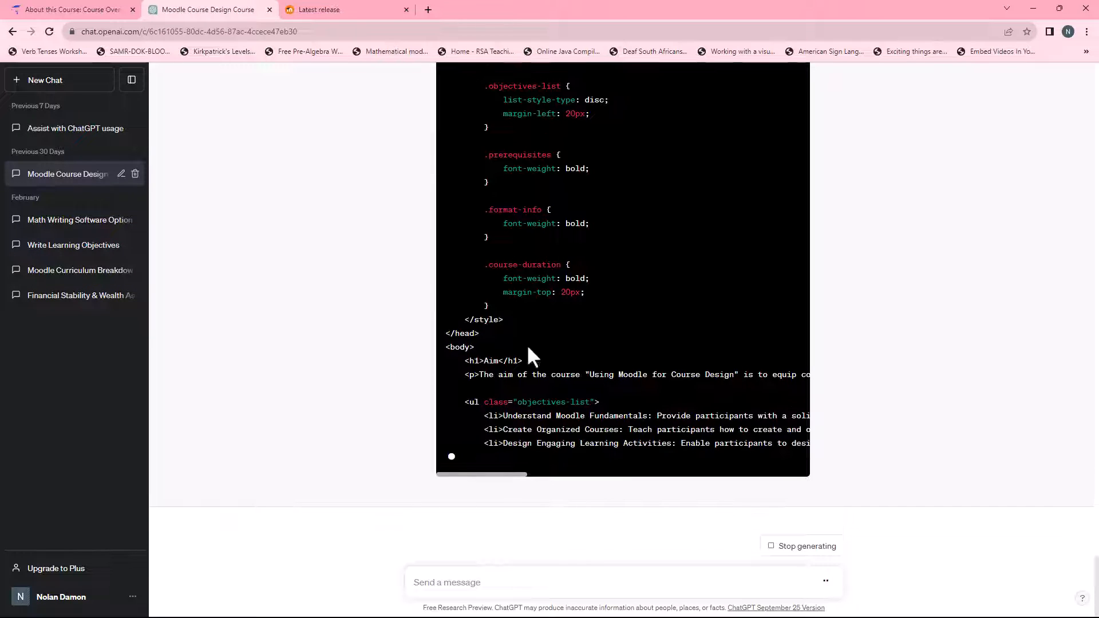
Look through the generated HTML and CSS response and copy the complete code block.
{"action": "scroll", "coordinate": [632, 369], "scroll_direction": "up", "scroll_amount": 15}
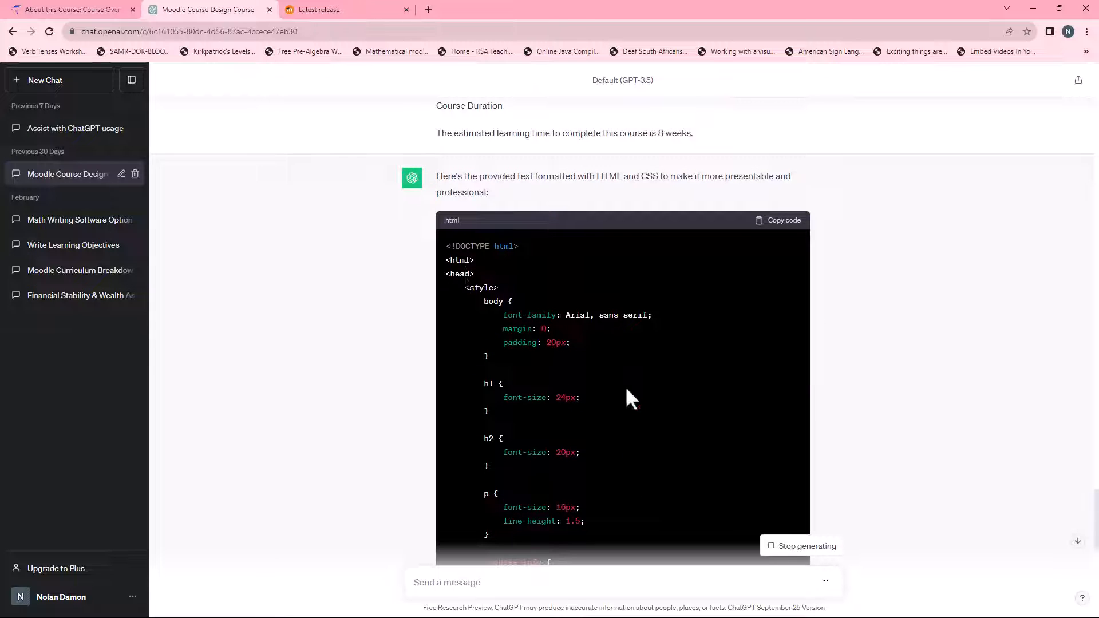
{"action": "scroll", "coordinate": [609, 343], "scroll_direction": "down", "scroll_amount": 1}
{"action": "scroll", "coordinate": [610, 374], "scroll_direction": "down", "scroll_amount": 3}
{"action": "scroll", "coordinate": [610, 374], "scroll_direction": "down", "scroll_amount": 8}
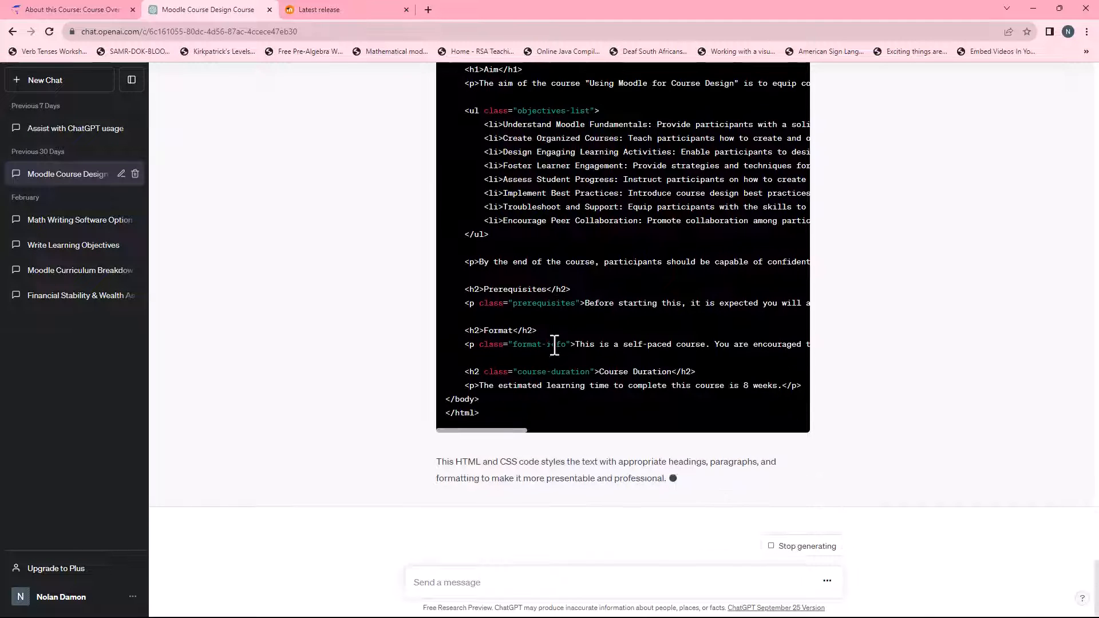
{"action": "scroll", "coordinate": [694, 403], "scroll_direction": "up", "scroll_amount": 15}
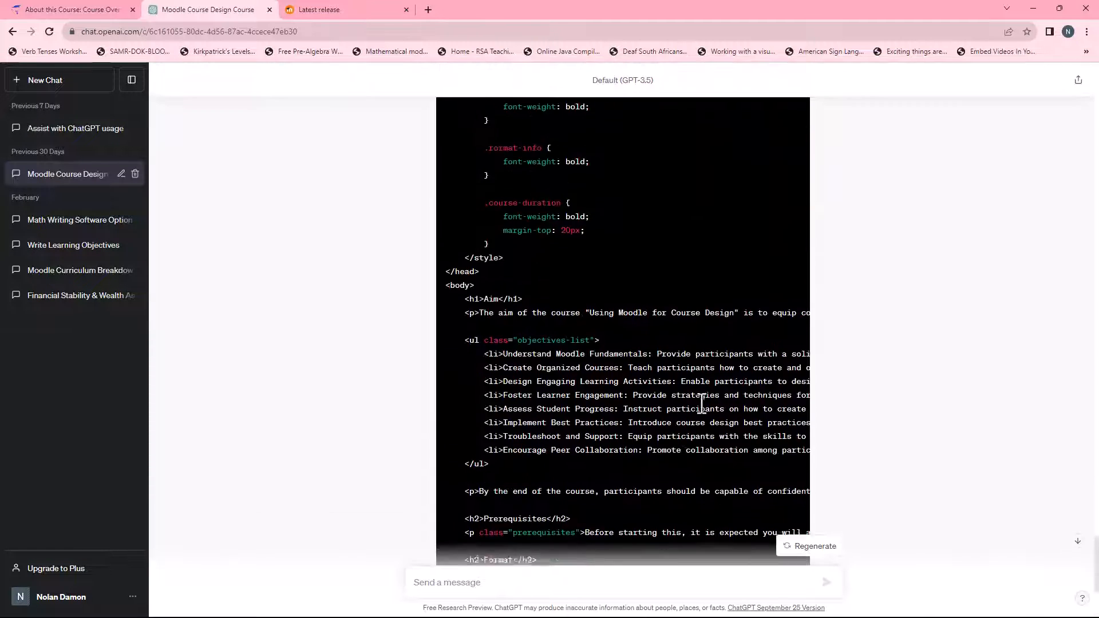
{"action": "scroll", "coordinate": [678, 395], "scroll_direction": "up", "scroll_amount": 5}
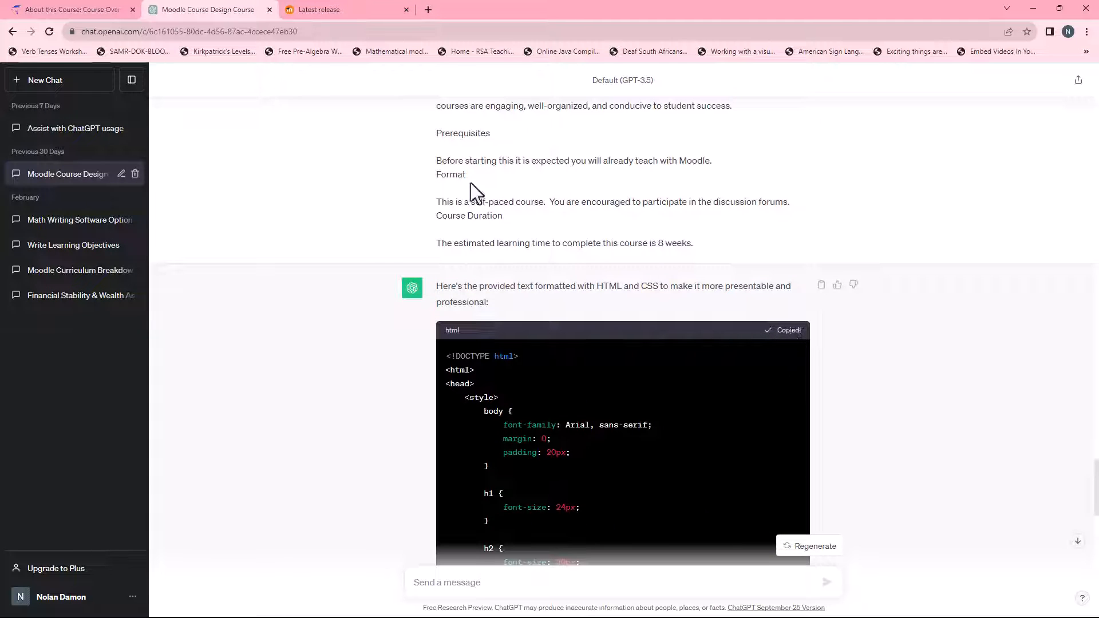
Return to the Moodle course page and duplicate the About this Course book in the General section.
{"action": "left_click", "coordinate": [73, 4]}
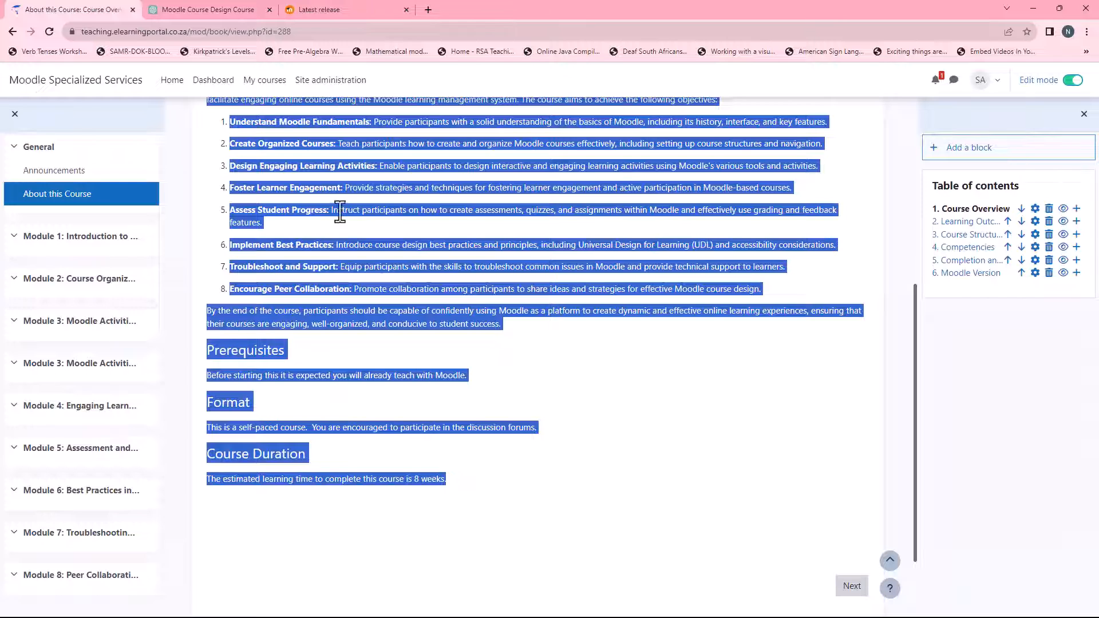
{"action": "left_click", "coordinate": [12, 32]}
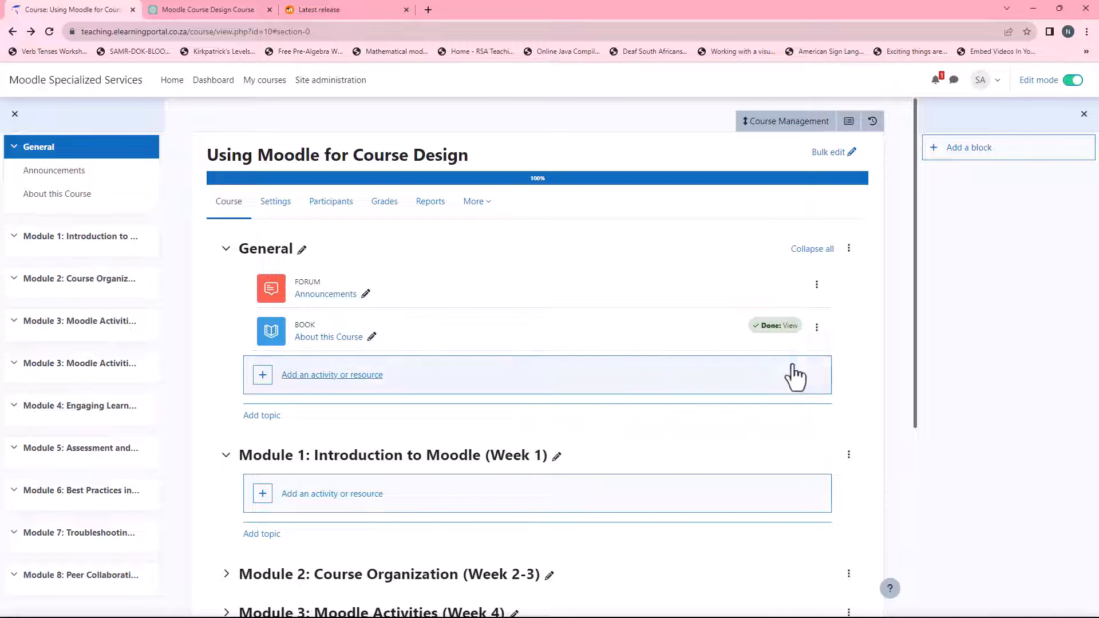
{"action": "left_click", "coordinate": [817, 328]}
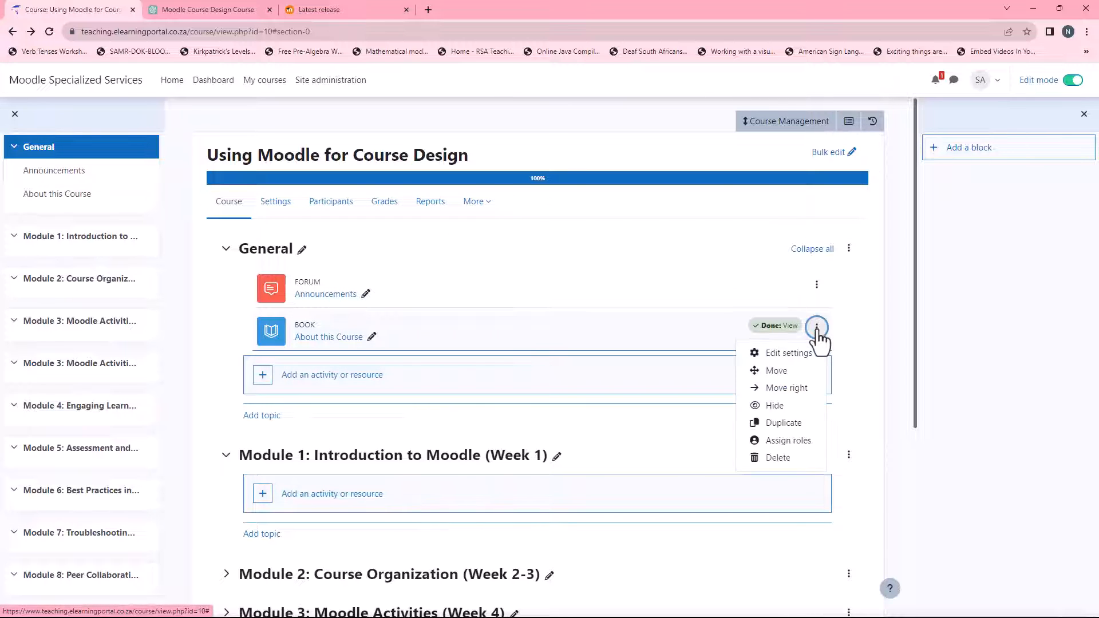
{"action": "left_click", "coordinate": [799, 423]}
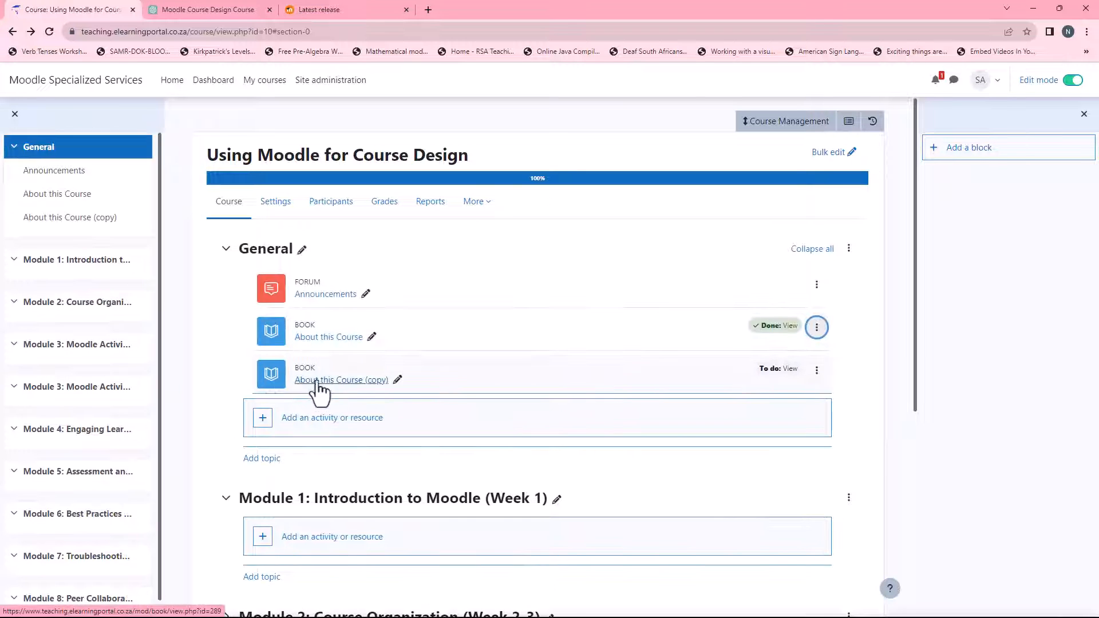
Rename the duplicated book as About this Course 2.
{"action": "left_click", "coordinate": [397, 381]}
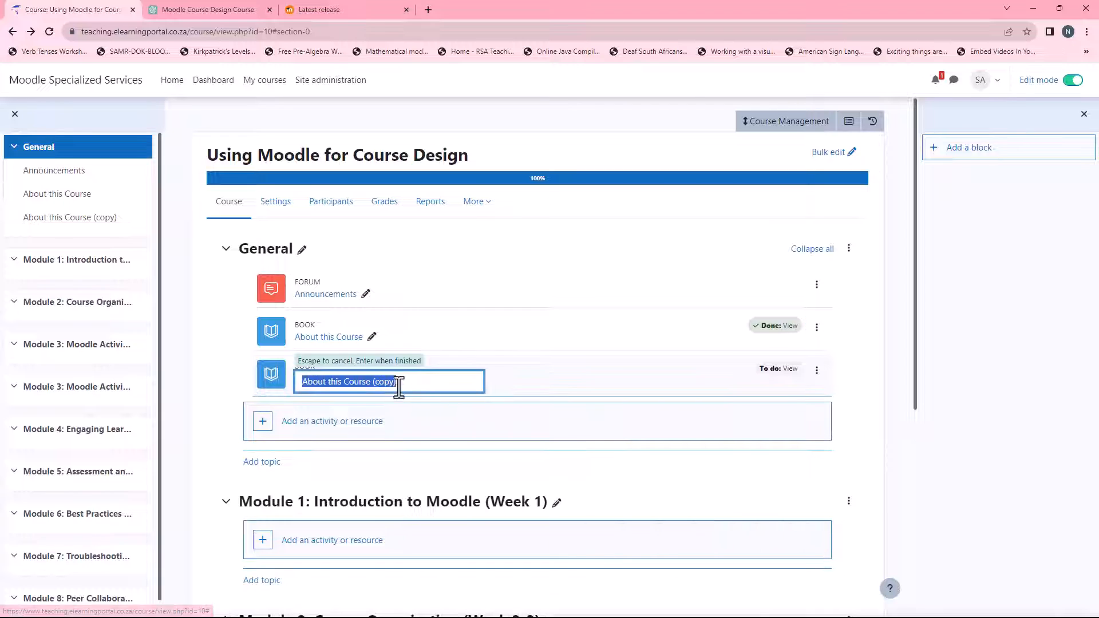
{"action": "left_click", "coordinate": [403, 383]}
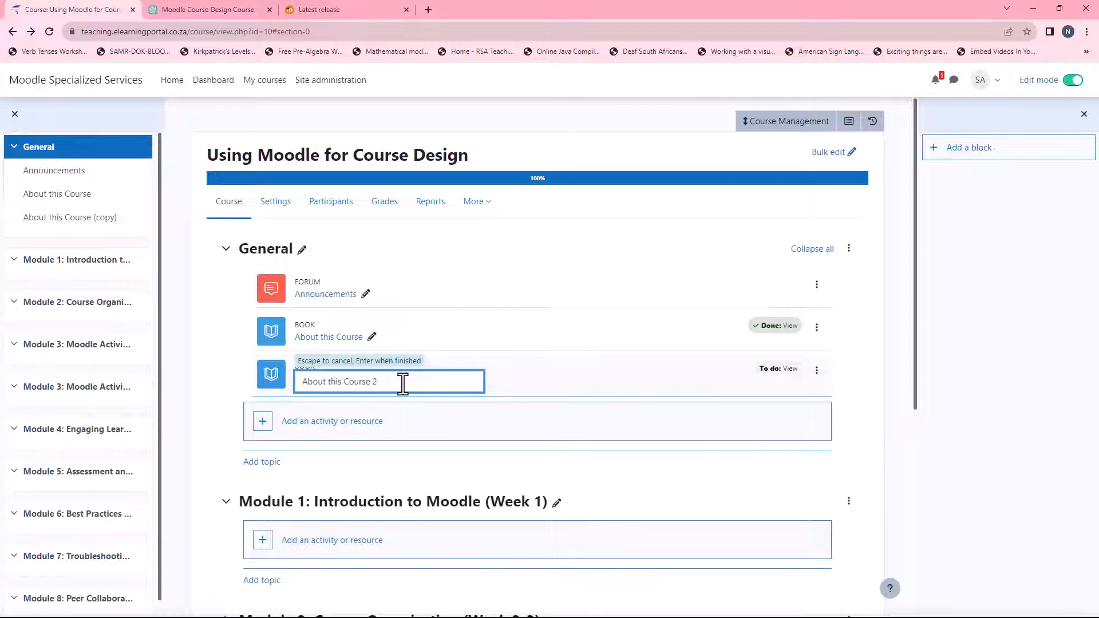
{"action": "type", "text": "2"}
{"action": "key", "text": "Return"}
Open the Course Overview chapter of About this Course 2 for editing, enlarge the content editor and delete all its content.
{"action": "left_click", "coordinate": [372, 385]}
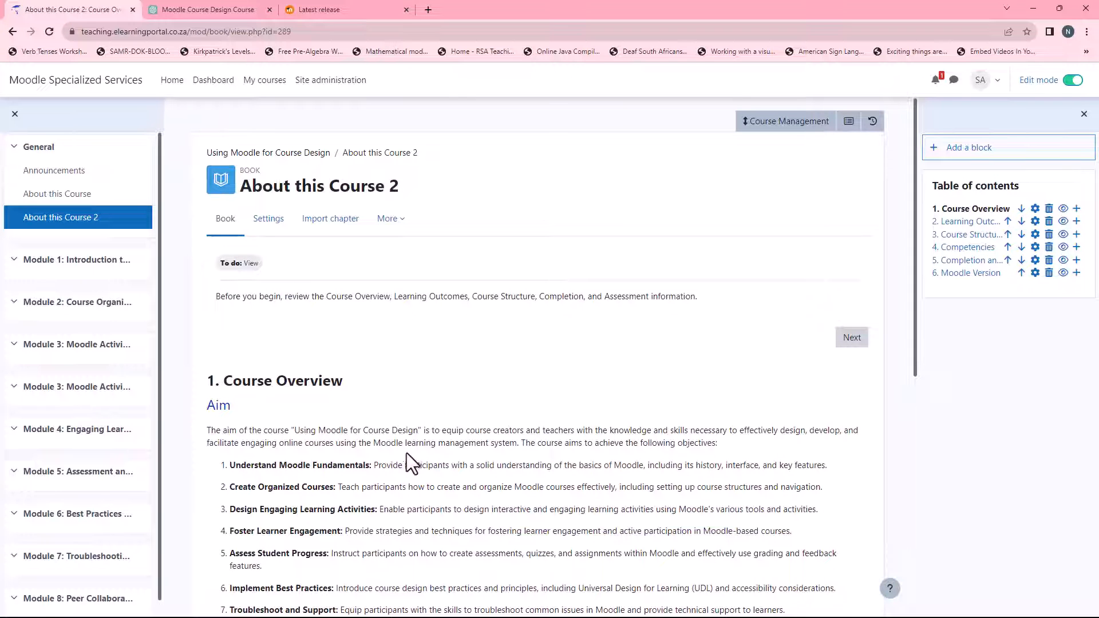
{"action": "left_click", "coordinate": [1035, 209]}
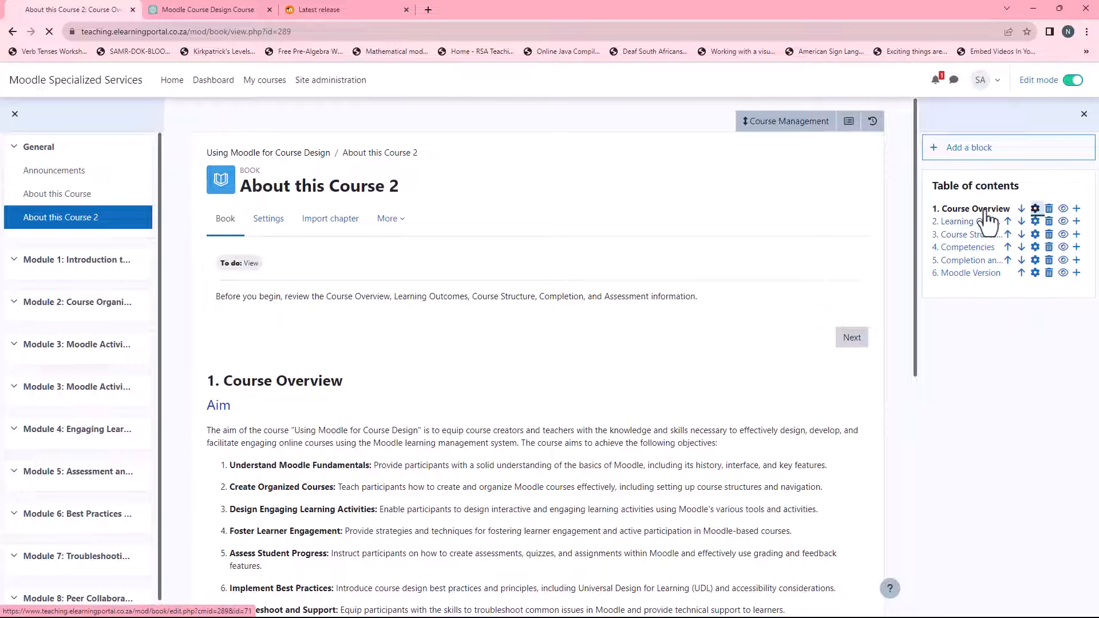
{"action": "scroll", "coordinate": [304, 420], "scroll_direction": "down", "scroll_amount": 2}
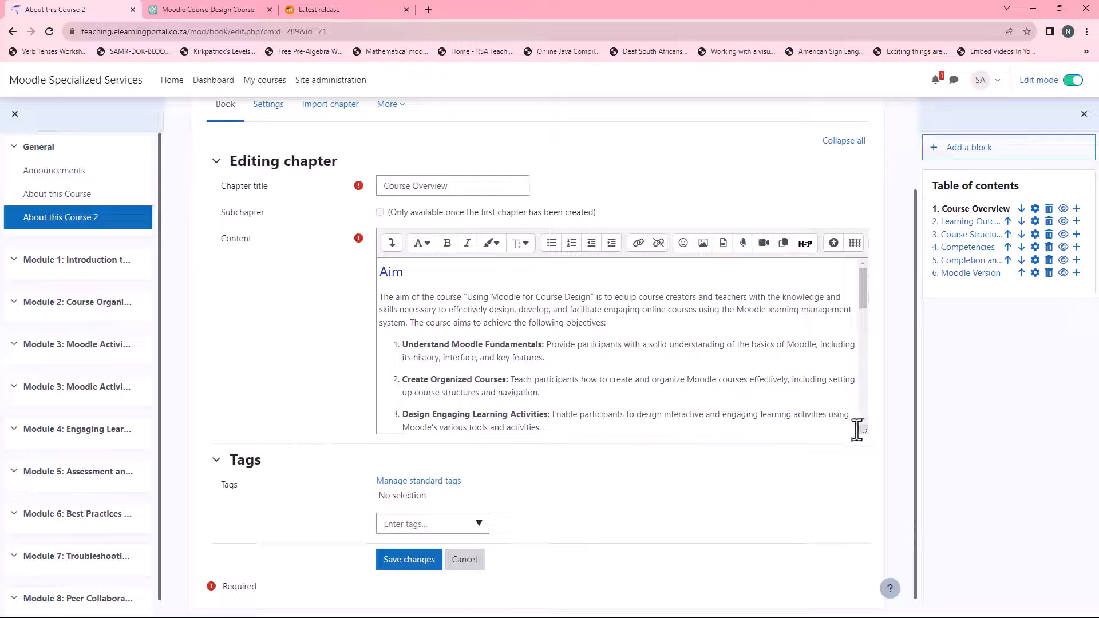
{"action": "left_click_drag", "start_coordinate": [862, 430], "coordinate": [863, 599]}
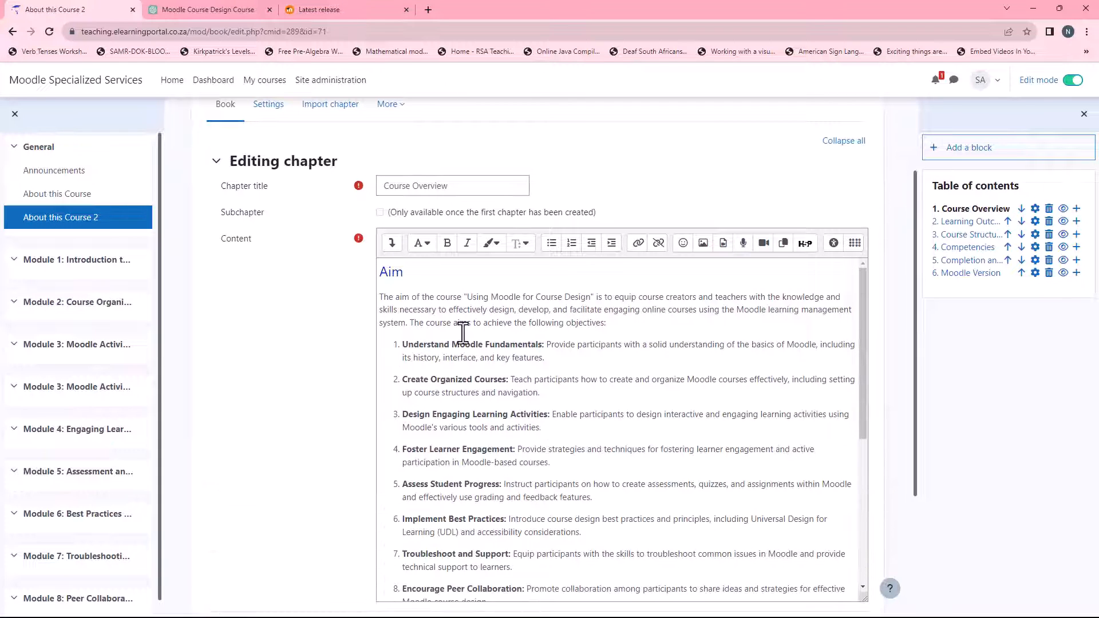
{"action": "left_click_drag", "start_coordinate": [383, 272], "coordinate": [704, 479]}
{"action": "key", "text": "Delete"}
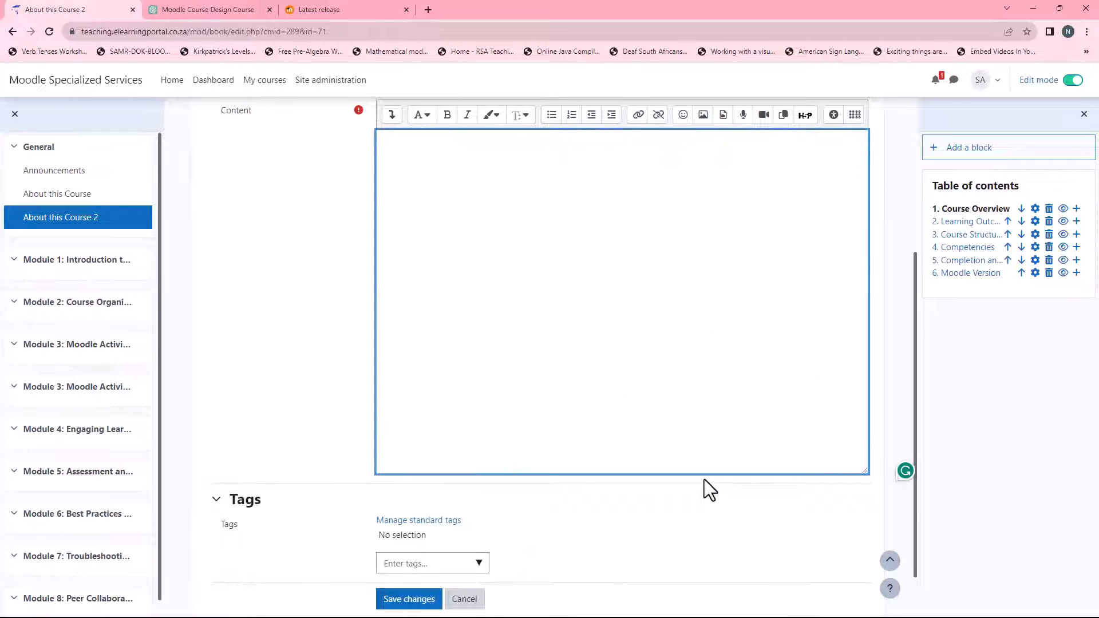
Try to paste the copied HTML code straight into the chapter's visual editor.
{"action": "scroll", "coordinate": [645, 473], "scroll_direction": "up", "scroll_amount": 2}
{"action": "right_click", "coordinate": [390, 261]}
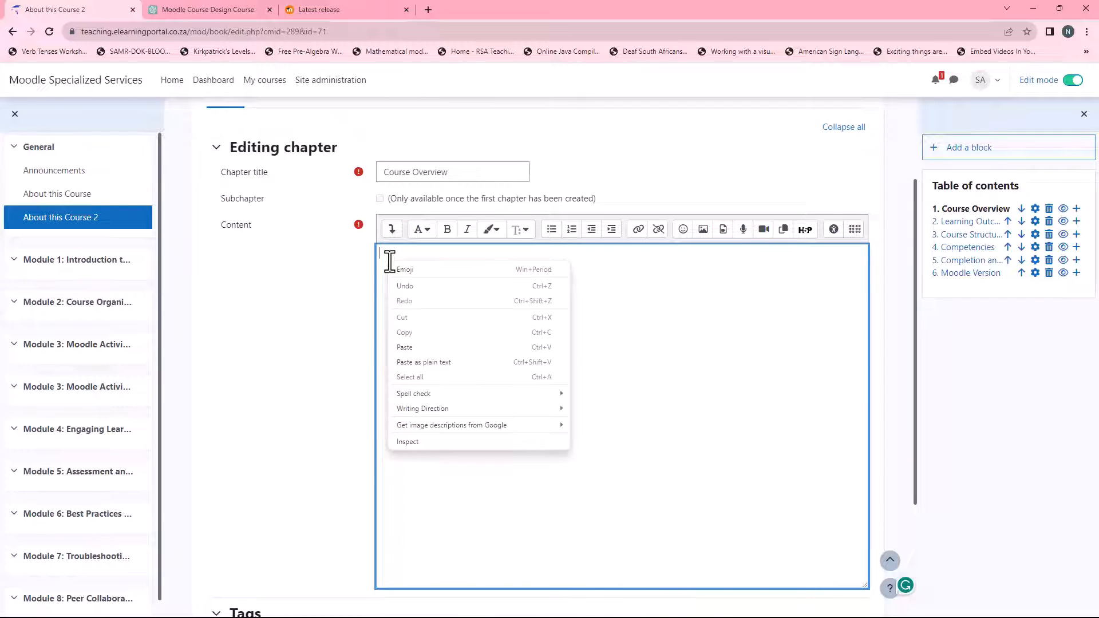
{"action": "left_click", "coordinate": [422, 346]}
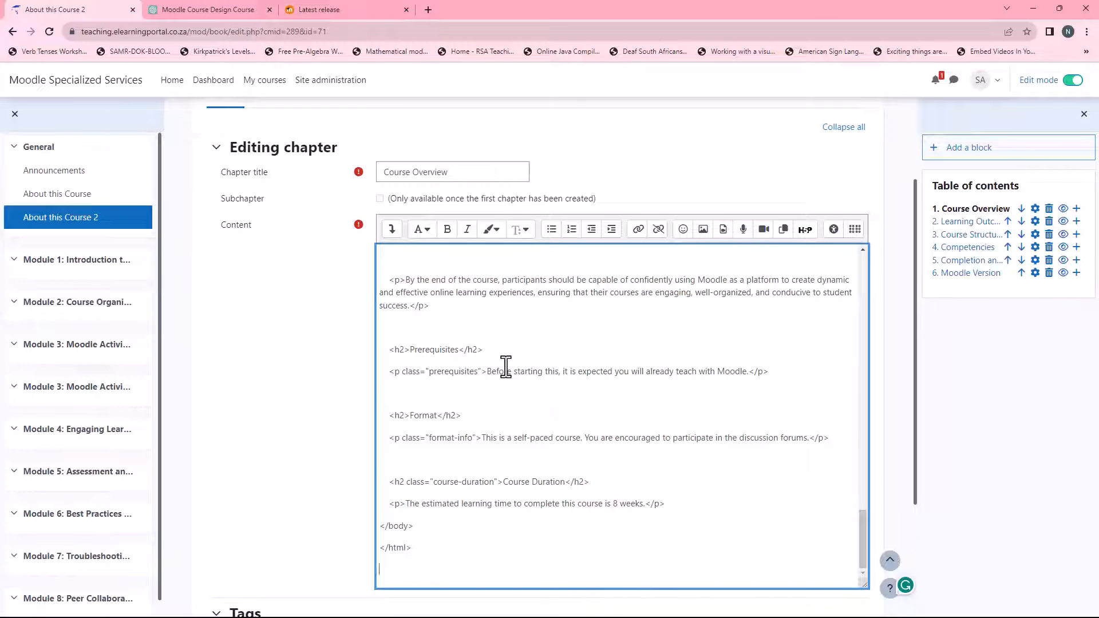
{"action": "key", "text": "ctrl+z"}
Replace the empty paragraph in the content's HTML source with the copied code and return to the visual view.
{"action": "left_click", "coordinate": [392, 231]}
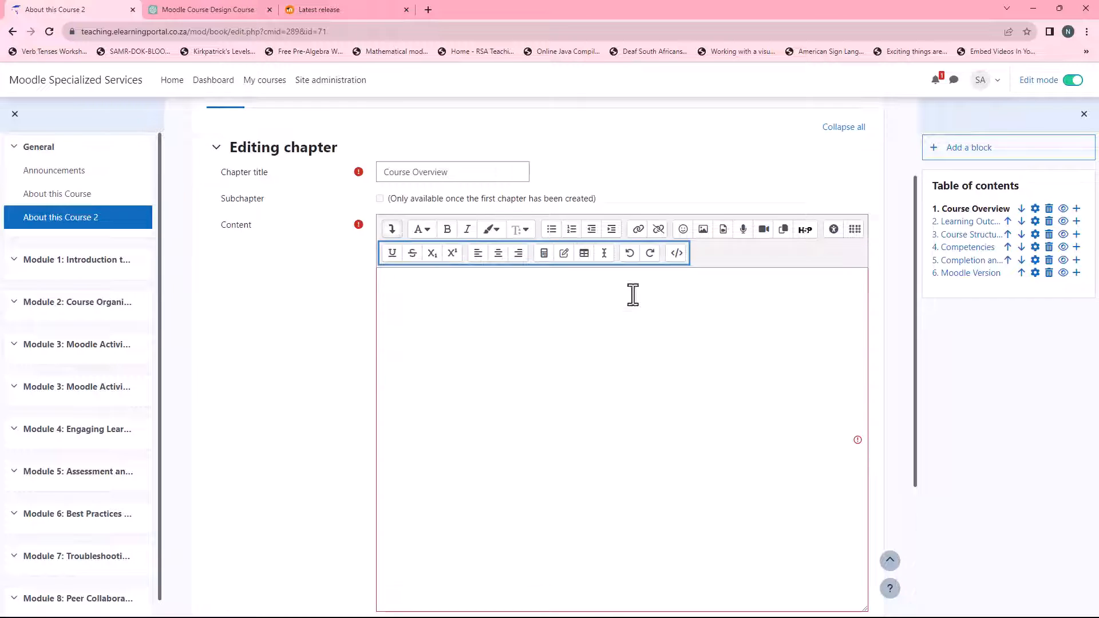
{"action": "left_click", "coordinate": [677, 254]}
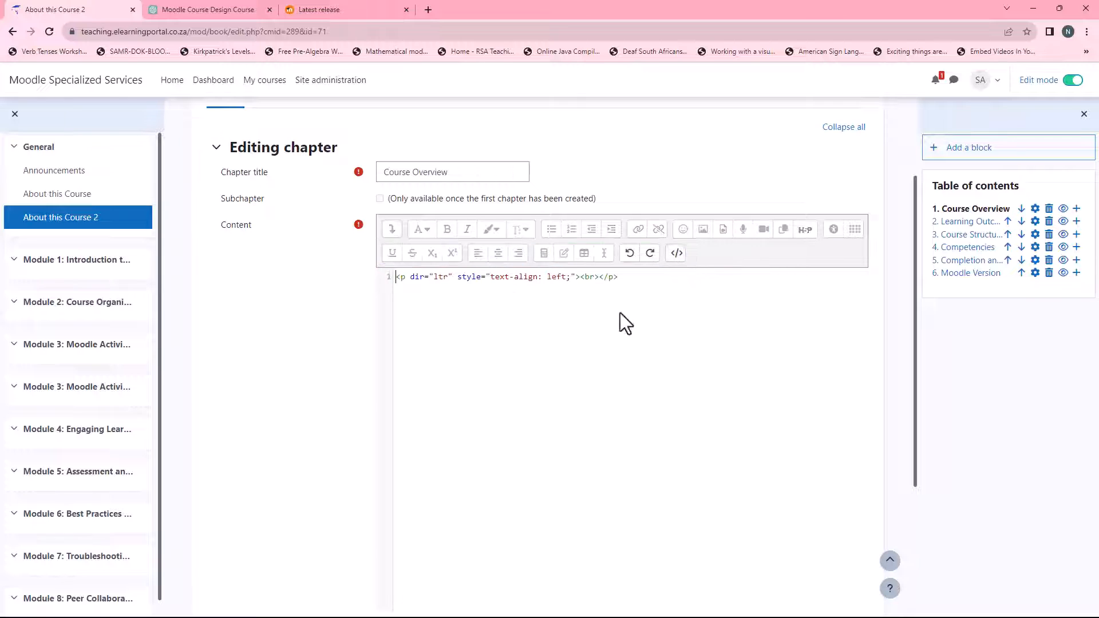
{"action": "left_click_drag", "start_coordinate": [399, 278], "coordinate": [639, 279]}
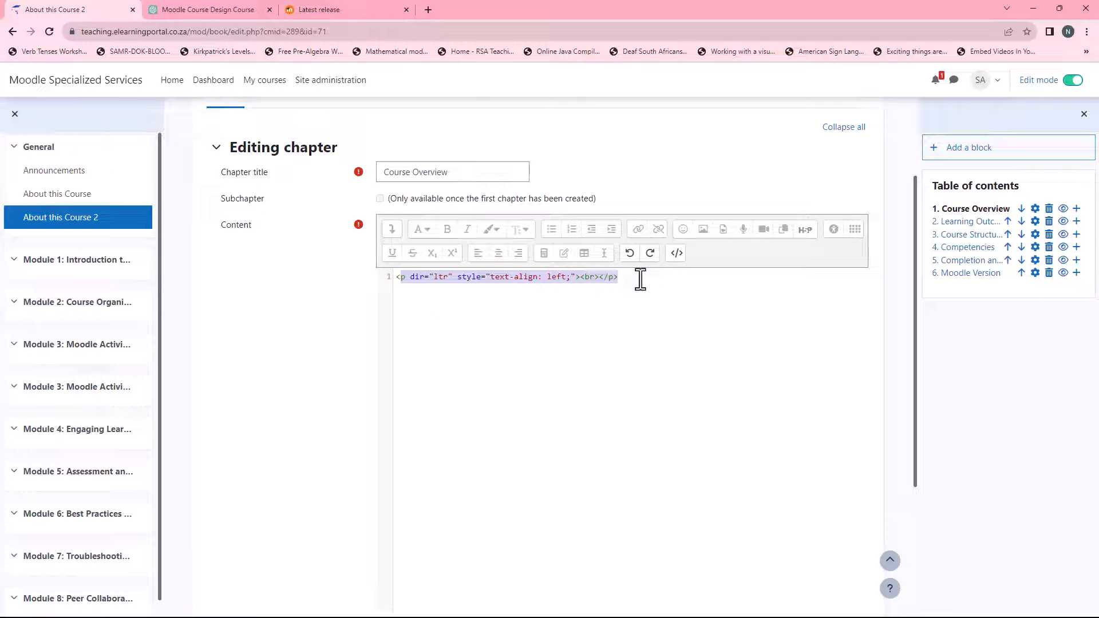
{"action": "key", "text": "BackSpace"}
{"action": "key", "text": "ctrl+v"}
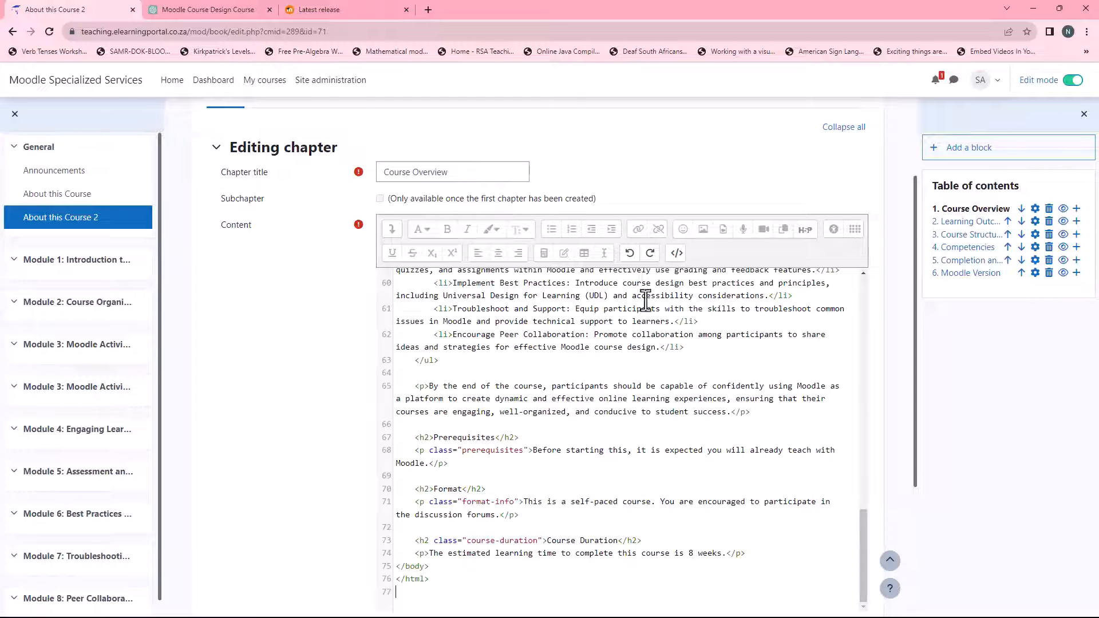
{"action": "left_click", "coordinate": [677, 254]}
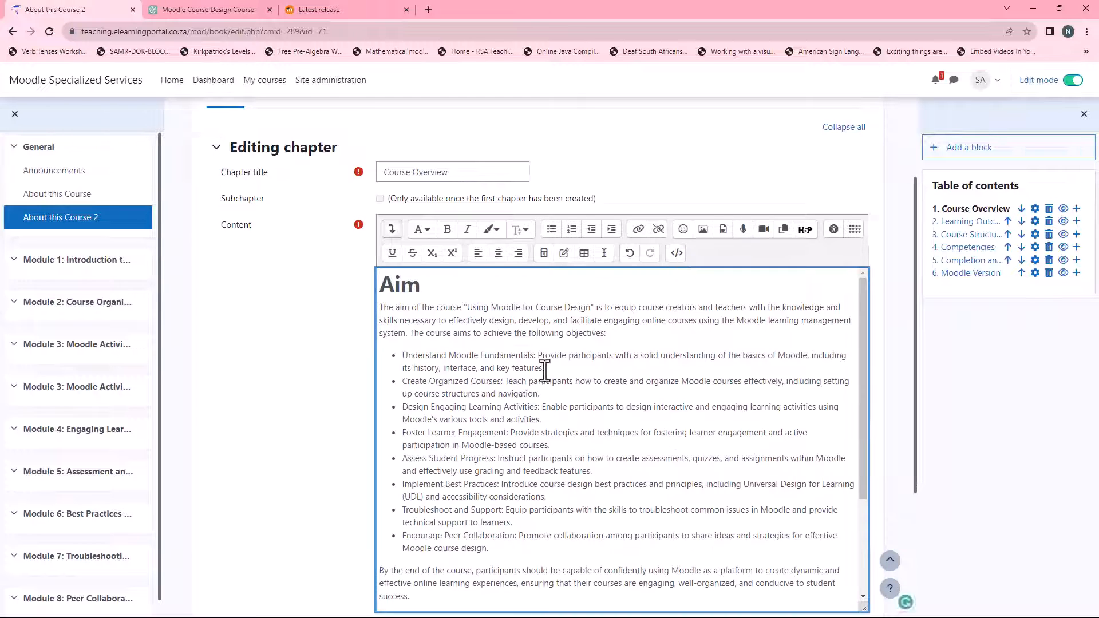
Check the formatted content down to the Course Duration section and save the Course Overview chapter.
{"action": "scroll", "coordinate": [447, 336], "scroll_direction": "down", "scroll_amount": 1}
{"action": "scroll", "coordinate": [444, 372], "scroll_direction": "down", "scroll_amount": 2}
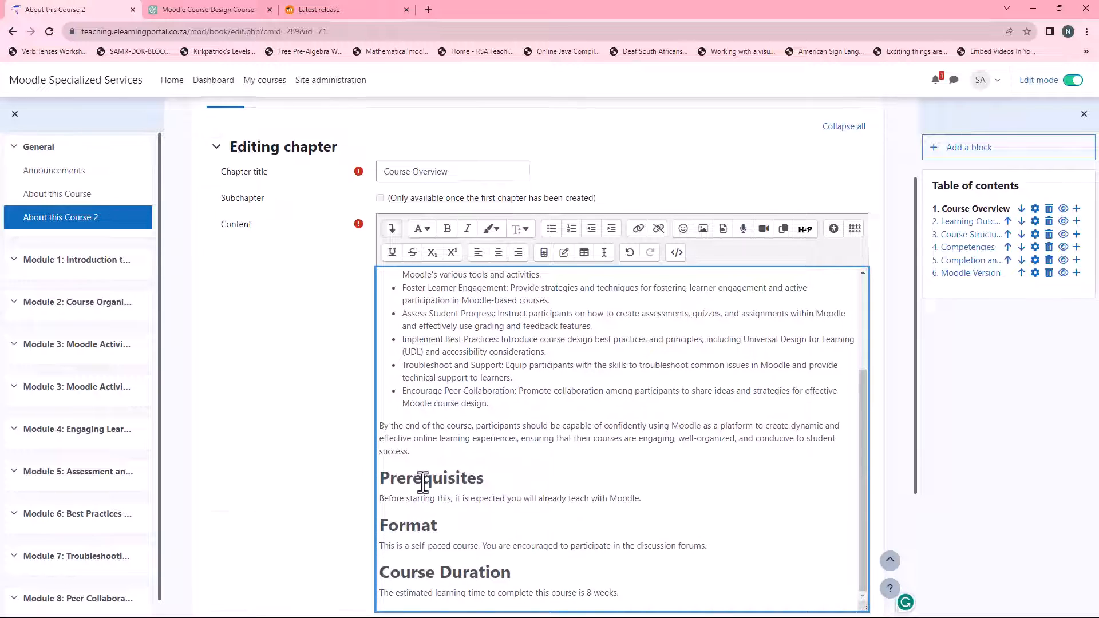
{"action": "scroll", "coordinate": [426, 477], "scroll_direction": "down", "scroll_amount": 2}
{"action": "scroll", "coordinate": [349, 404], "scroll_direction": "down", "scroll_amount": 2}
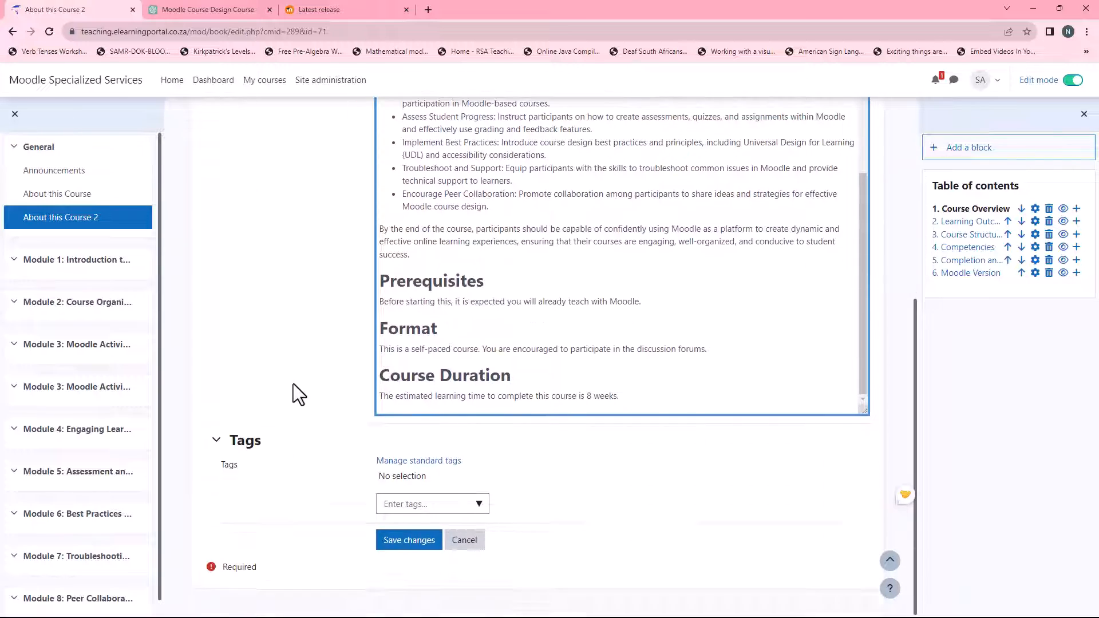
{"action": "left_click", "coordinate": [414, 553]}
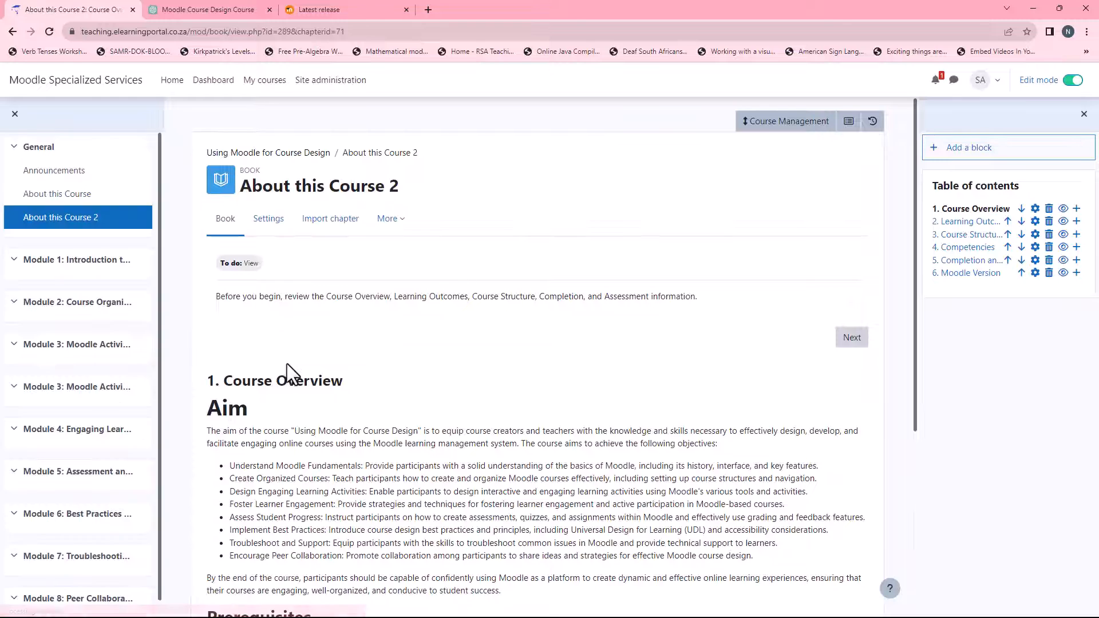
Review the saved Course Overview chapter and open the Using Modle for Course Design course page in a new browser tab.
{"action": "scroll", "coordinate": [442, 382], "scroll_direction": "down", "scroll_amount": 4}
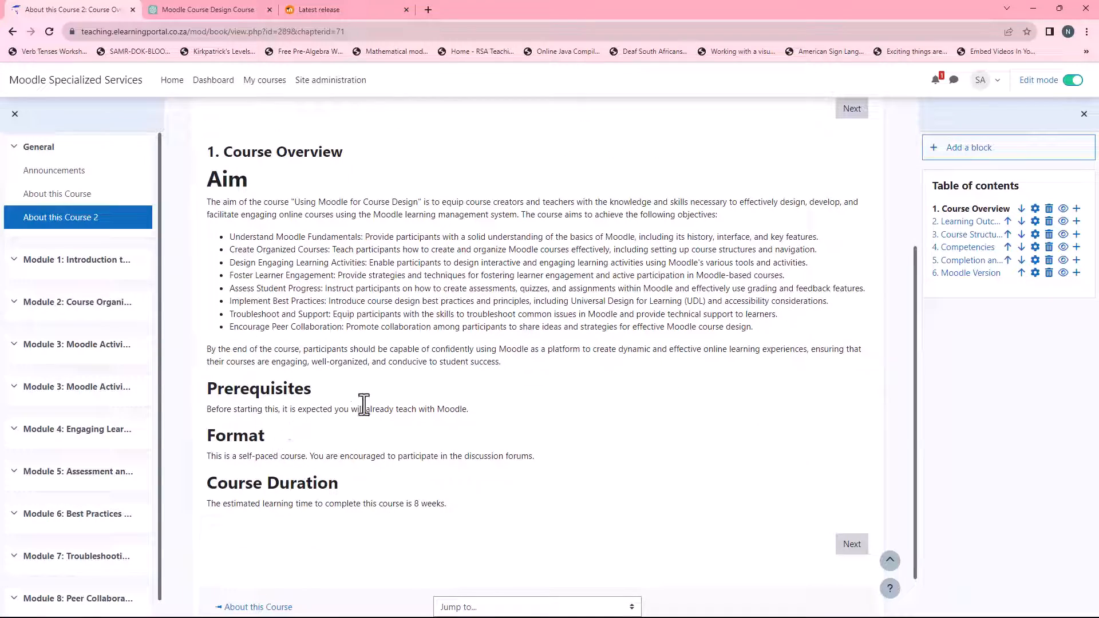
{"action": "scroll", "coordinate": [307, 326], "scroll_direction": "up", "scroll_amount": 4}
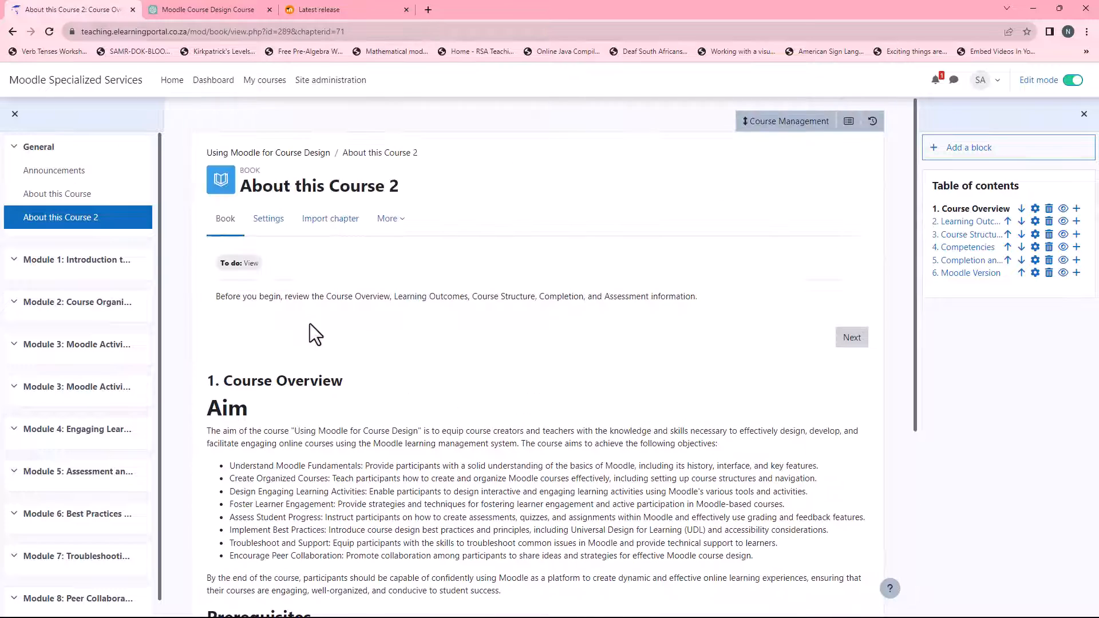
{"action": "right_click", "coordinate": [289, 158]}
{"action": "left_click", "coordinate": [309, 164]}
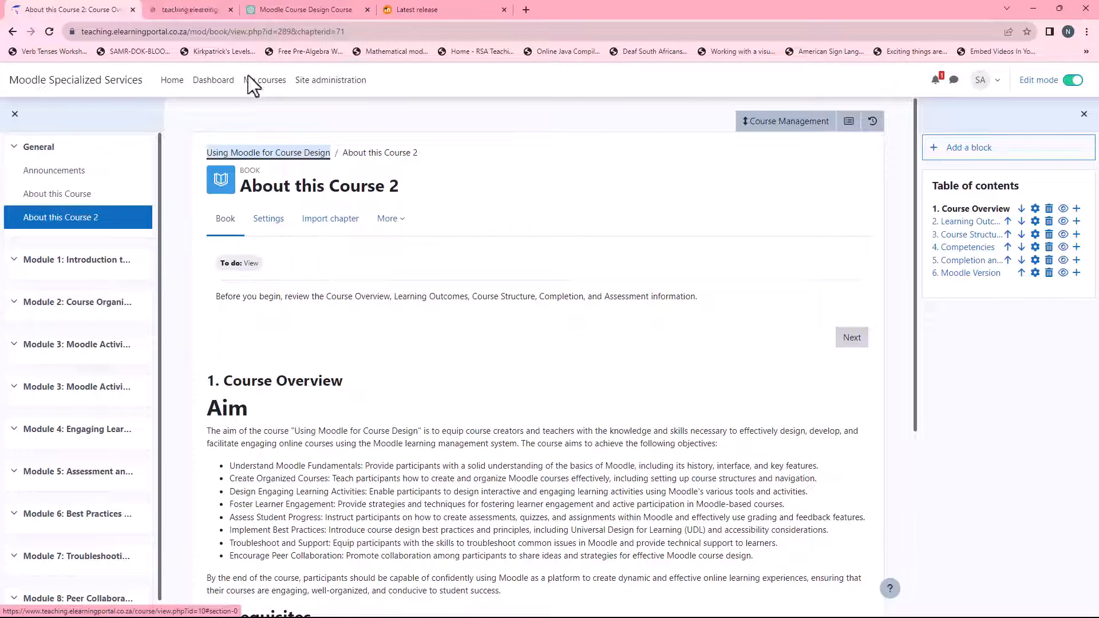
Compare the Course Overview chapter of the About this Course book with the one in About this Course 2, down to Course Duration.
{"action": "left_click", "coordinate": [205, 9]}
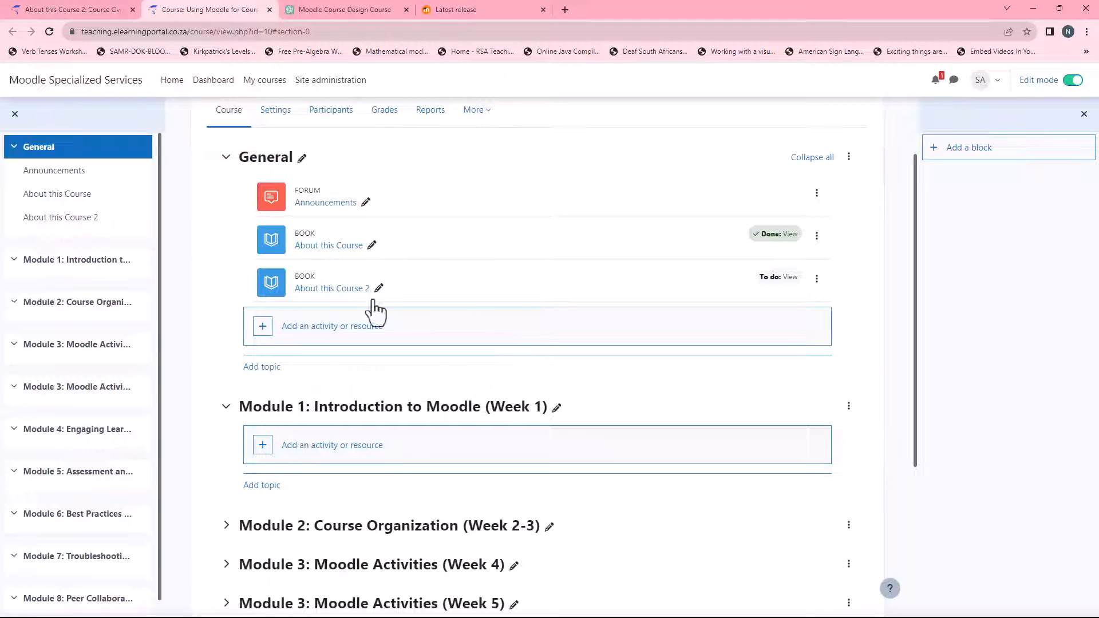
{"action": "left_click", "coordinate": [322, 247]}
{"action": "scroll", "coordinate": [344, 338], "scroll_direction": "down", "scroll_amount": 6}
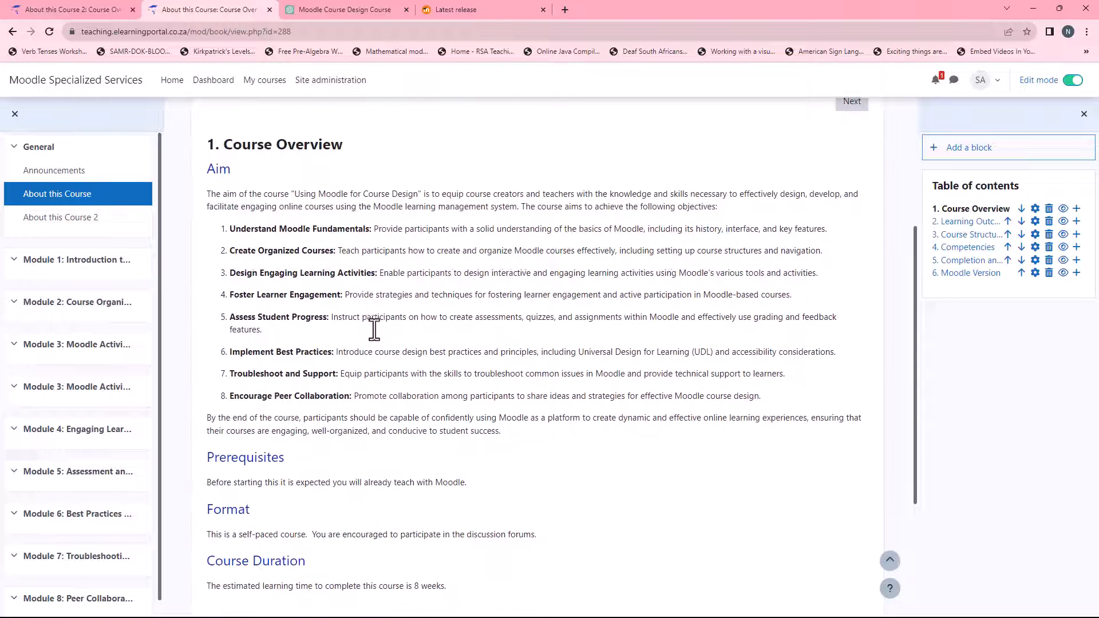
{"action": "left_click", "coordinate": [97, 8]}
{"action": "scroll", "coordinate": [349, 378], "scroll_direction": "down", "scroll_amount": 4}
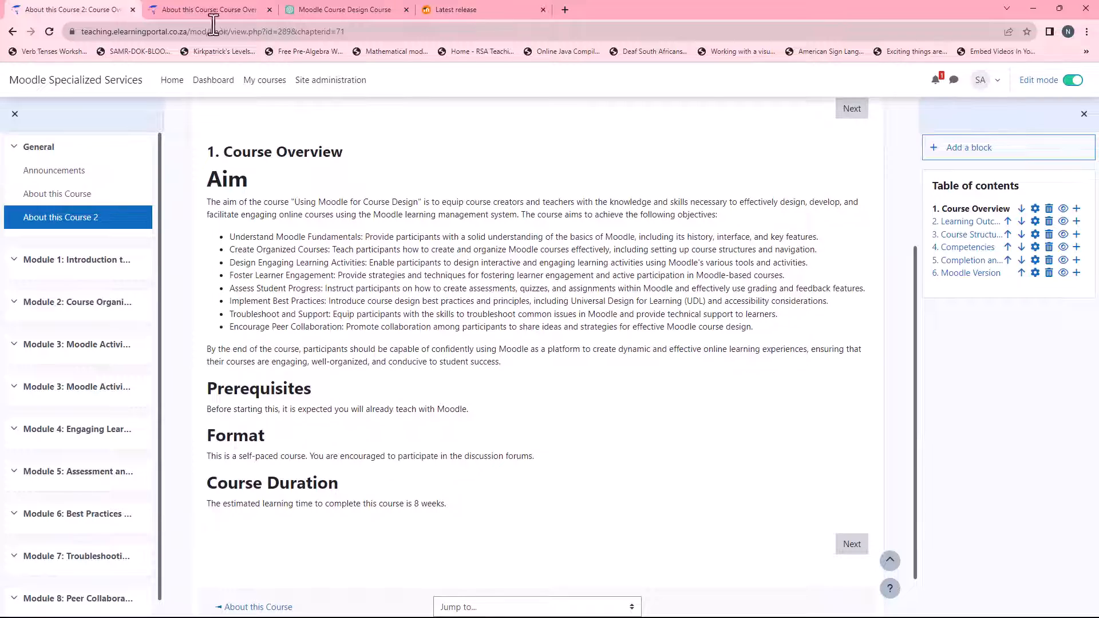
{"action": "left_click", "coordinate": [211, 7]}
{"action": "scroll", "coordinate": [338, 332], "scroll_direction": "up", "scroll_amount": 5}
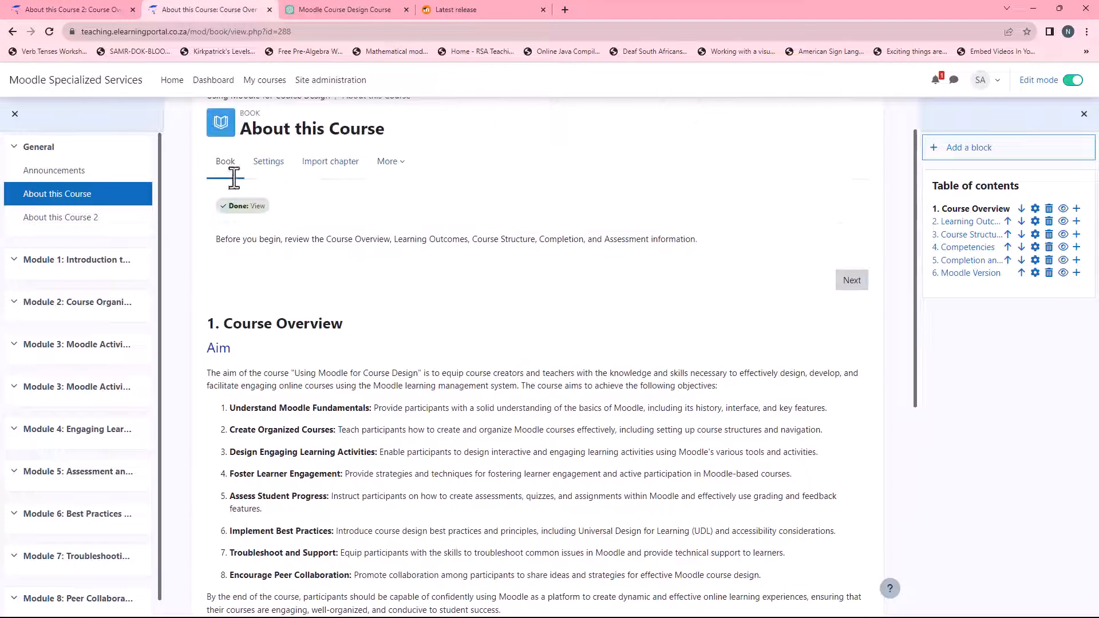
{"action": "left_click", "coordinate": [97, 9]}
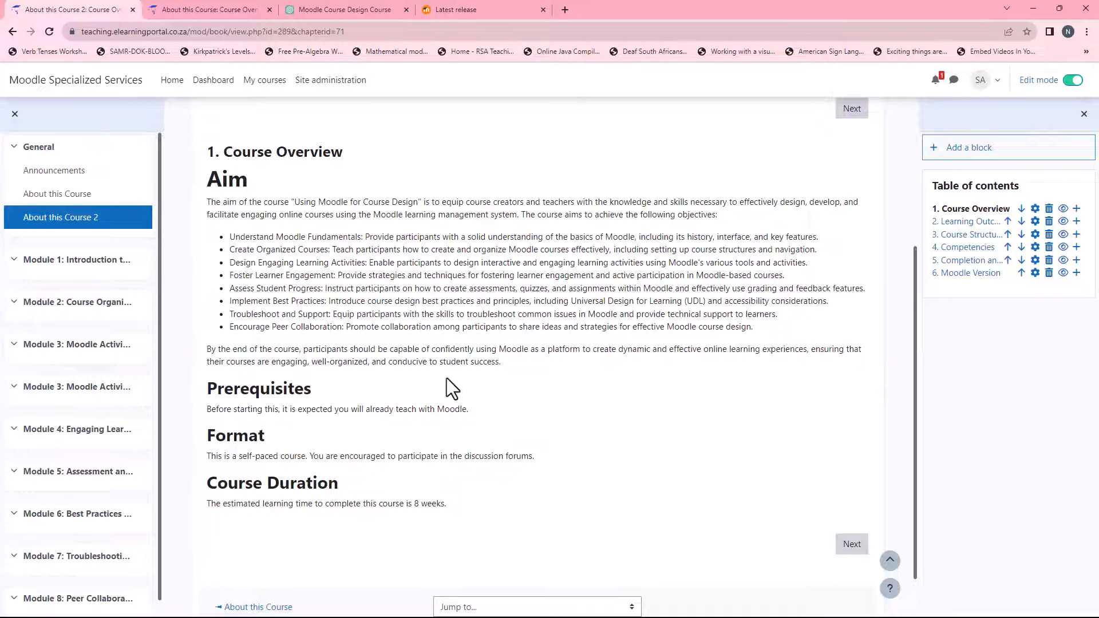
{"action": "scroll", "coordinate": [447, 380], "scroll_direction": "up", "scroll_amount": 2}
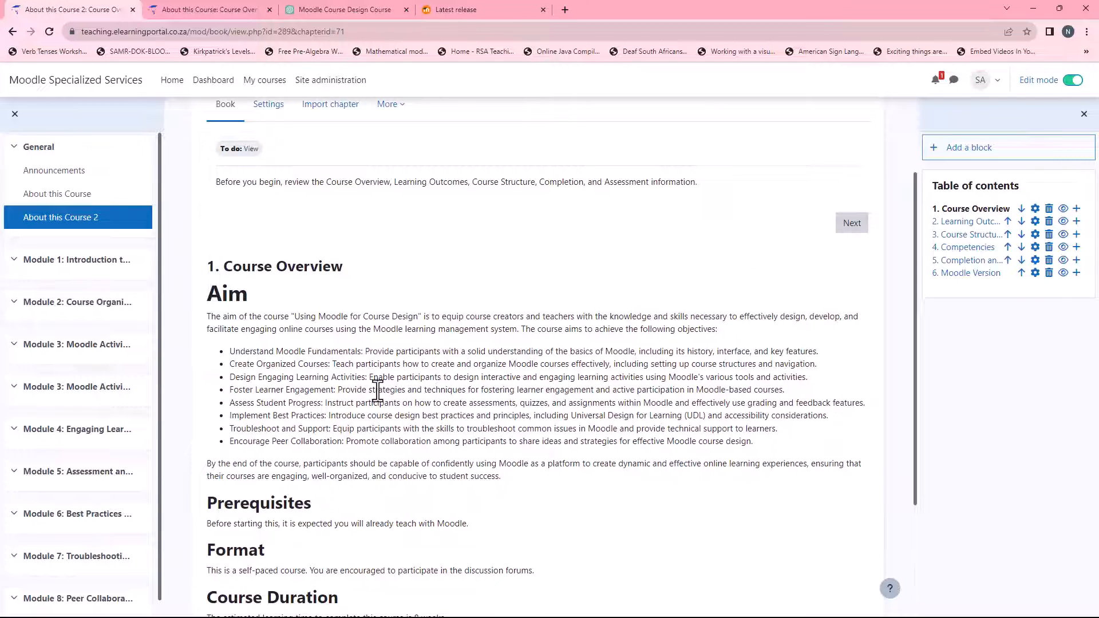
{"action": "scroll", "coordinate": [440, 390], "scroll_direction": "down", "scroll_amount": 2}
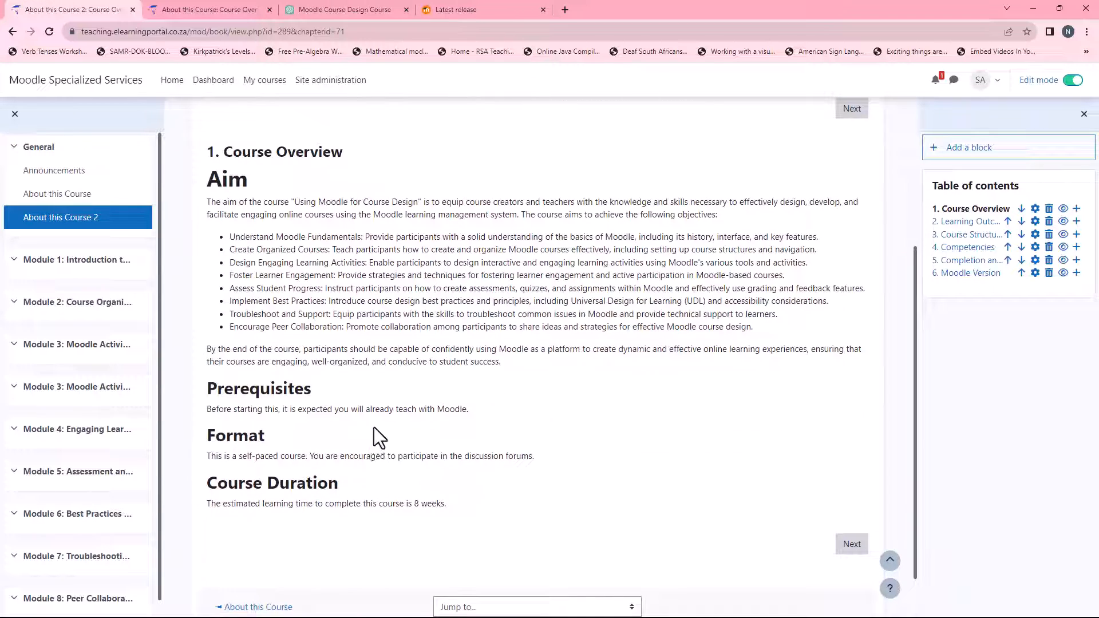
{"action": "left_click", "coordinate": [226, 11]}
{"action": "scroll", "coordinate": [421, 395], "scroll_direction": "down", "scroll_amount": 5}
{"action": "left_click", "coordinate": [123, 13]}
{"action": "scroll", "coordinate": [436, 386], "scroll_direction": "down", "scroll_amount": 1}
{"action": "scroll", "coordinate": [435, 386], "scroll_direction": "up", "scroll_amount": 4}
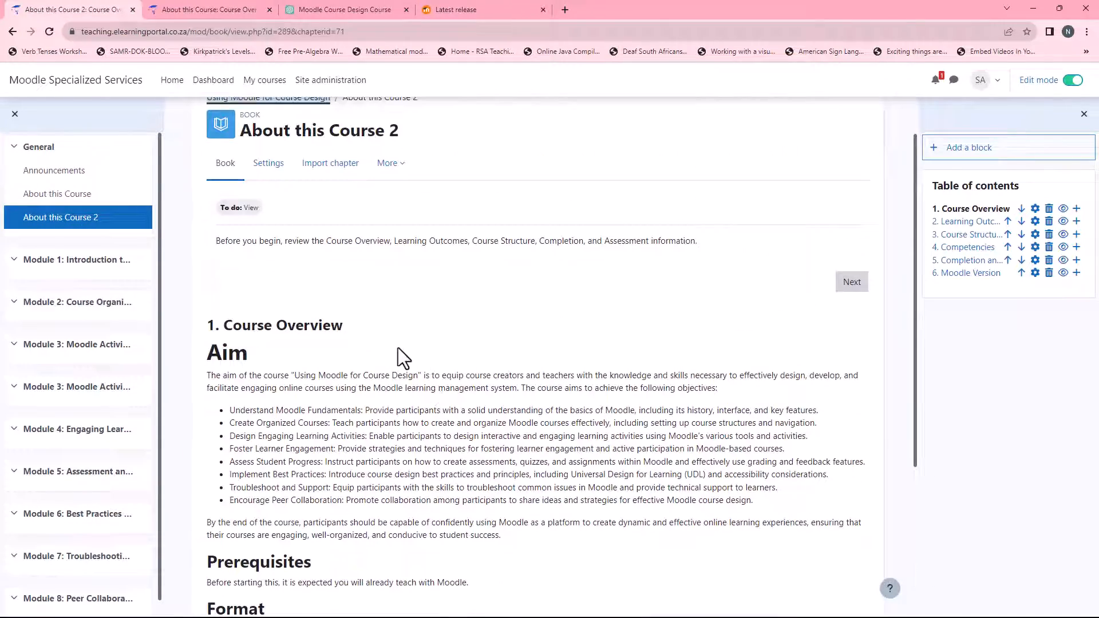
{"action": "scroll", "coordinate": [399, 351], "scroll_direction": "down", "scroll_amount": 3}
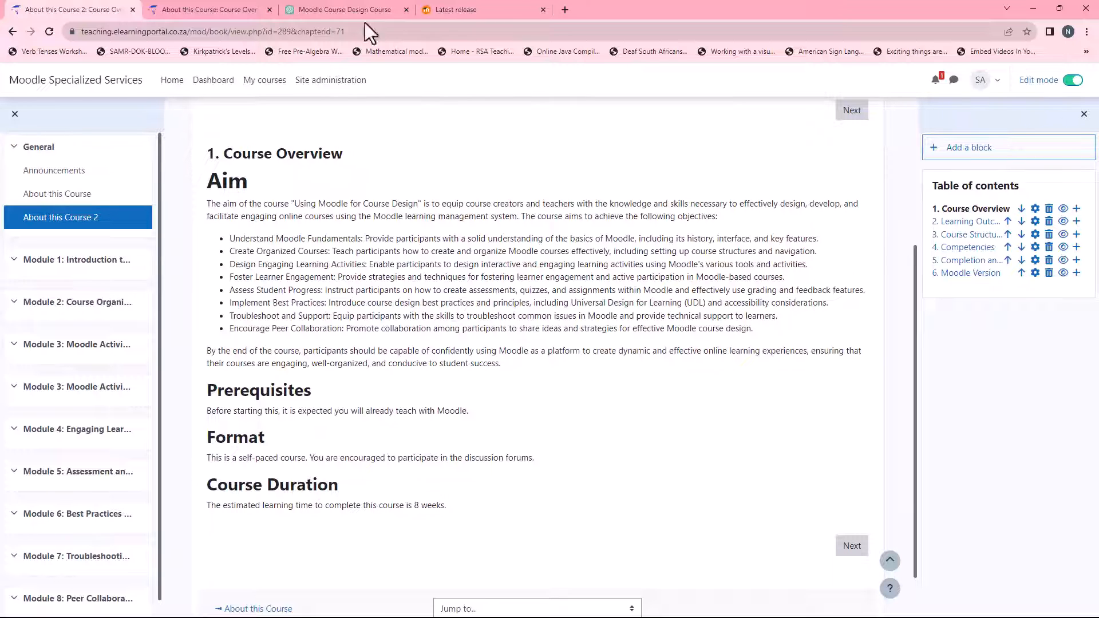
Open the Learning Outcomes chapter of About this Course for editing and copy its entire content.
{"action": "left_click", "coordinate": [245, 11]}
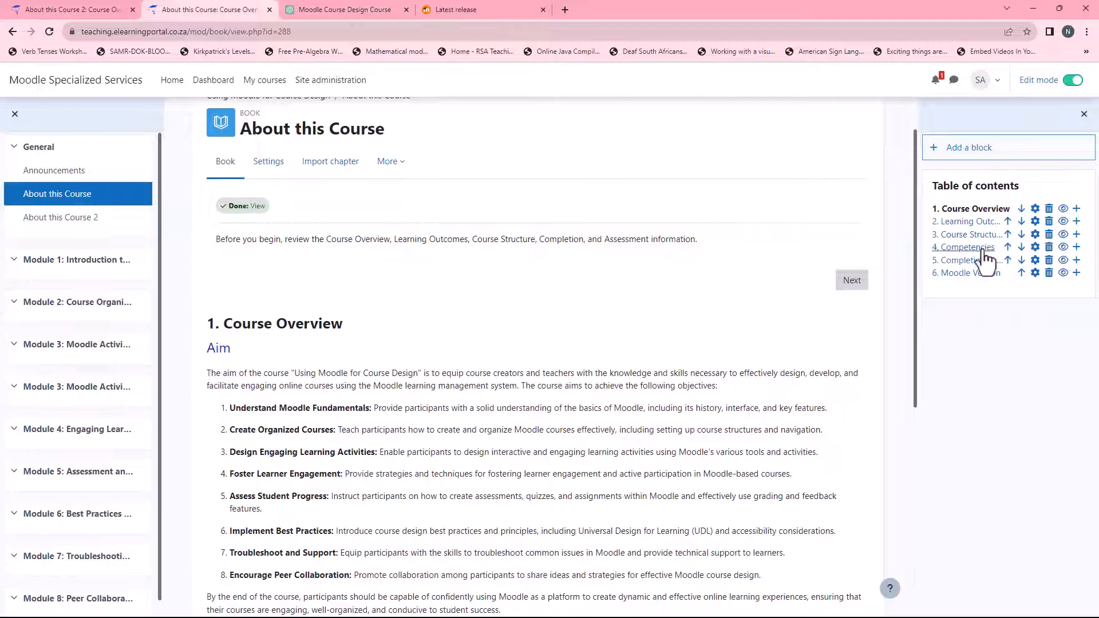
{"action": "left_click", "coordinate": [968, 222]}
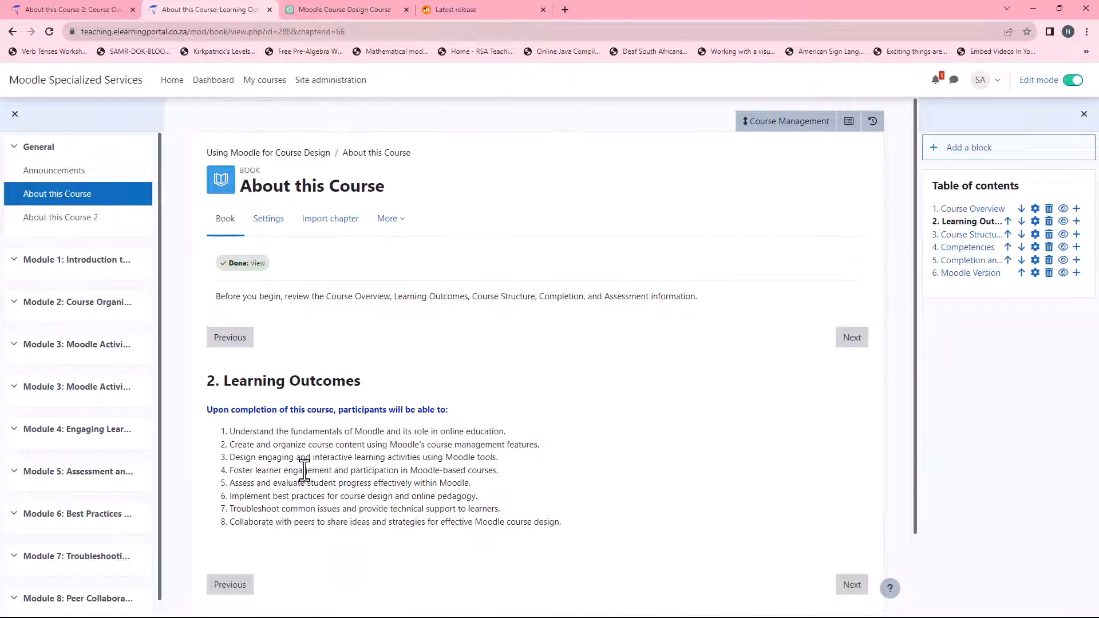
{"action": "left_click", "coordinate": [1035, 221]}
{"action": "left_click_drag", "start_coordinate": [382, 422], "coordinate": [781, 551]}
{"action": "right_click", "coordinate": [579, 496]}
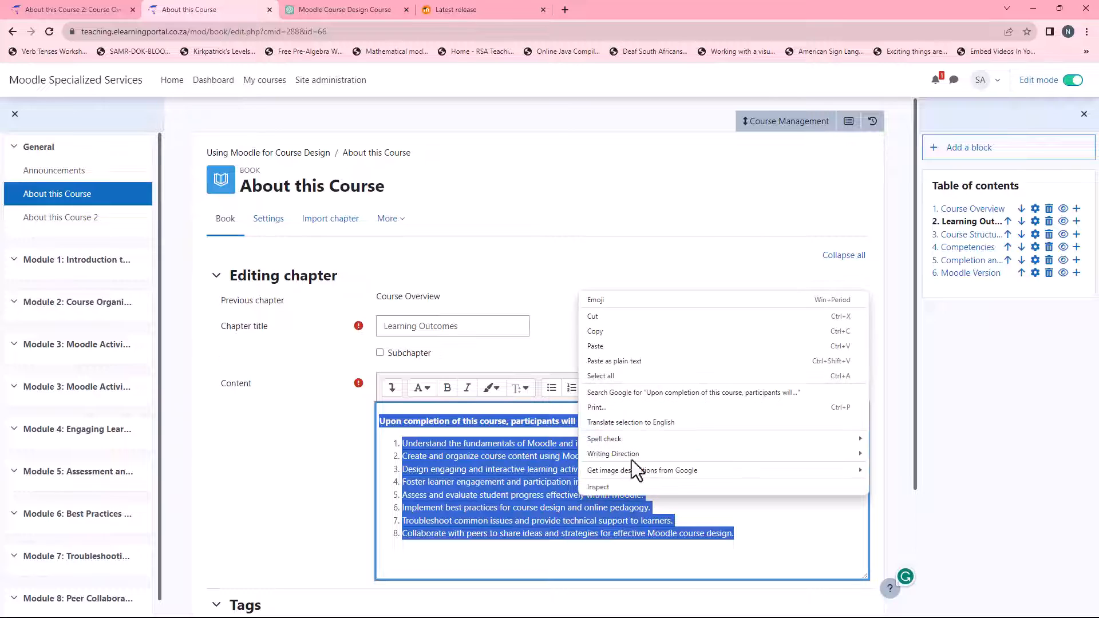
{"action": "left_click", "coordinate": [624, 331]}
Switch to the ChatGPT course design conversation and paste the learning outcomes into a new message.
{"action": "left_click", "coordinate": [338, 16]}
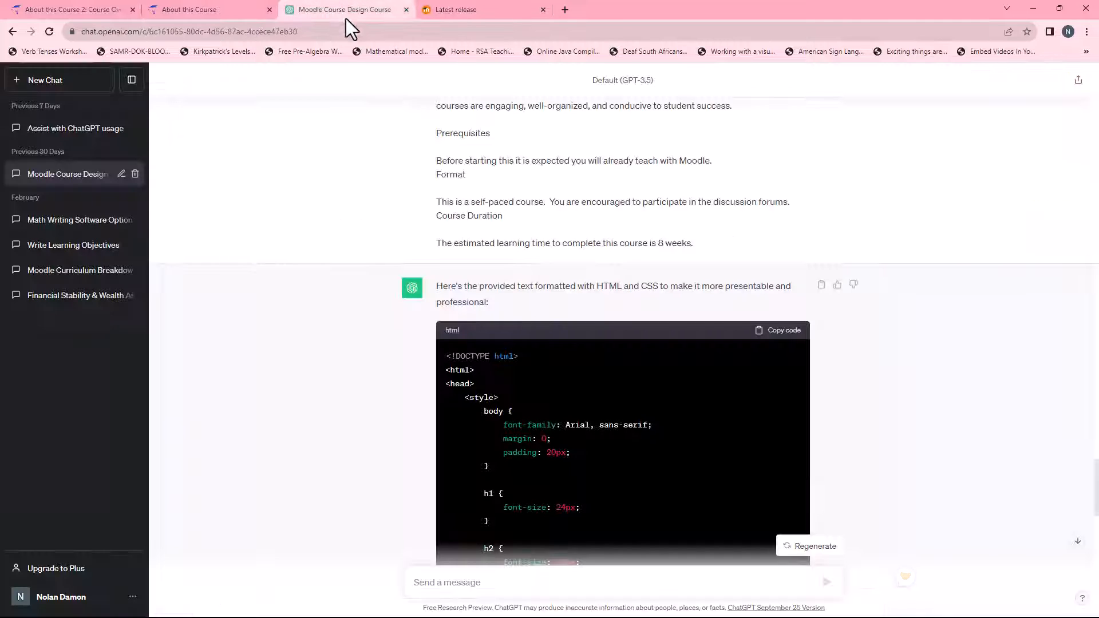
{"action": "right_click", "coordinate": [461, 581]}
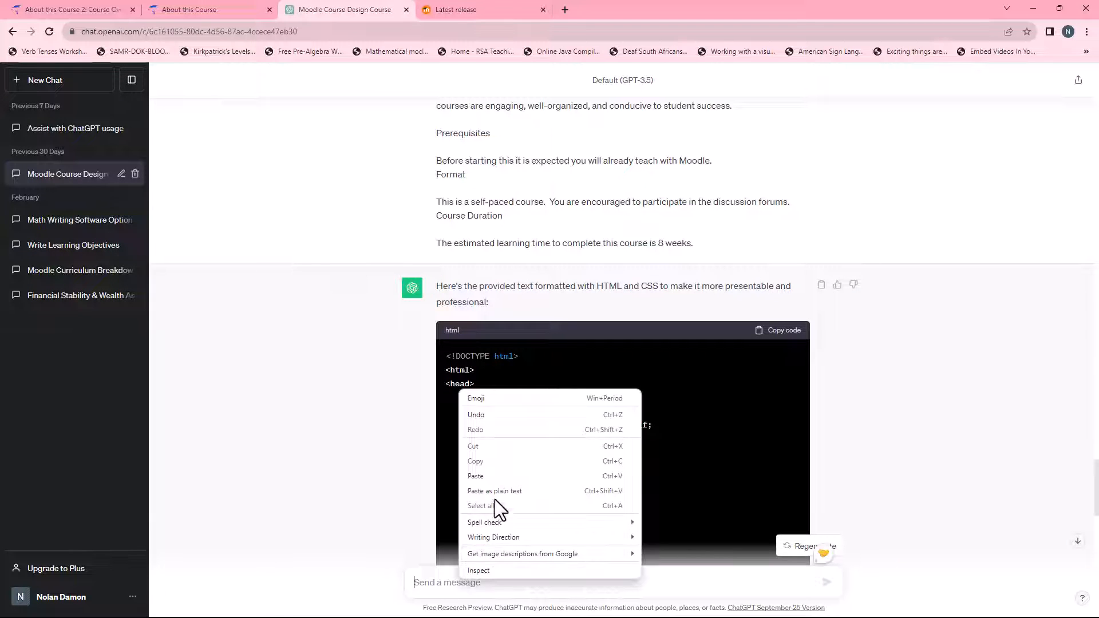
{"action": "left_click", "coordinate": [492, 478]}
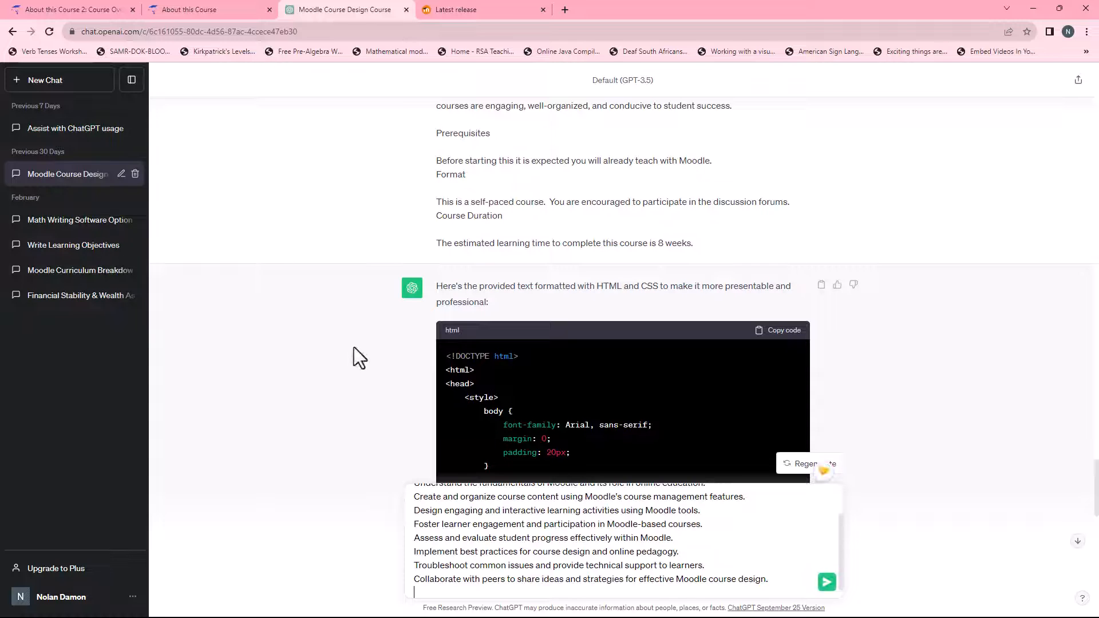
Insert the earlier prompt "Please format the following with HTML and CSS to make it look more presentable and professional looking:" above the outcomes and send the message.
{"action": "scroll", "coordinate": [353, 349], "scroll_direction": "up", "scroll_amount": 8}
{"action": "scroll", "coordinate": [351, 317], "scroll_direction": "up", "scroll_amount": 5}
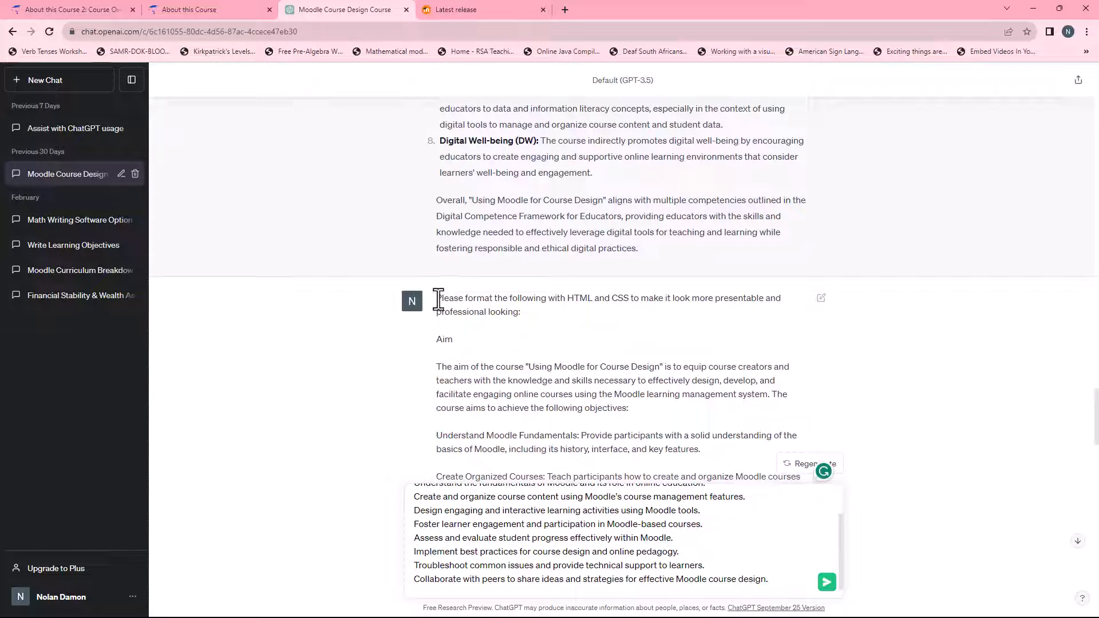
{"action": "left_click_drag", "start_coordinate": [439, 299], "coordinate": [520, 312]}
{"action": "right_click", "coordinate": [526, 315]}
{"action": "left_click", "coordinate": [520, 322]}
{"action": "scroll", "coordinate": [569, 583], "scroll_direction": "up", "scroll_amount": 3}
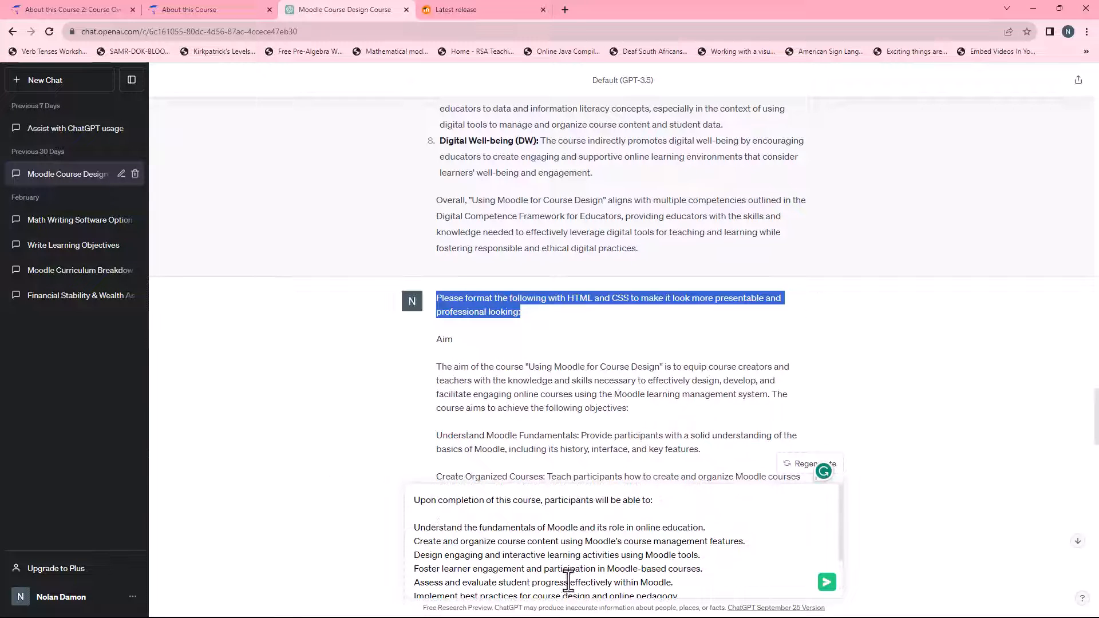
{"action": "left_click", "coordinate": [414, 502]}
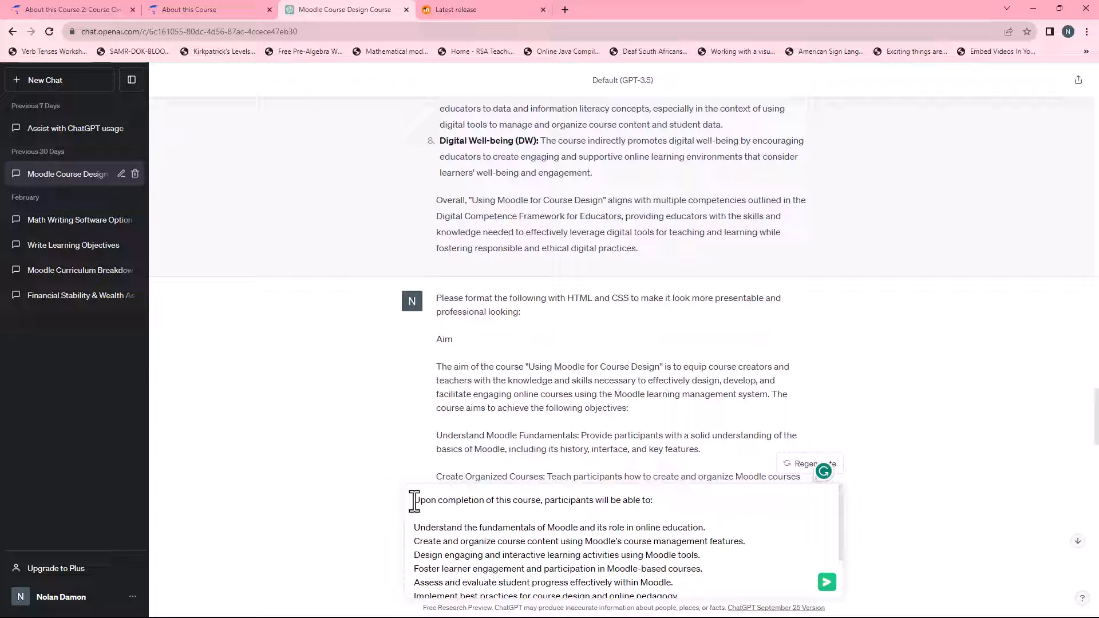
{"action": "key", "text": "shift+Return"}
{"action": "key", "text": "shift+Return"}
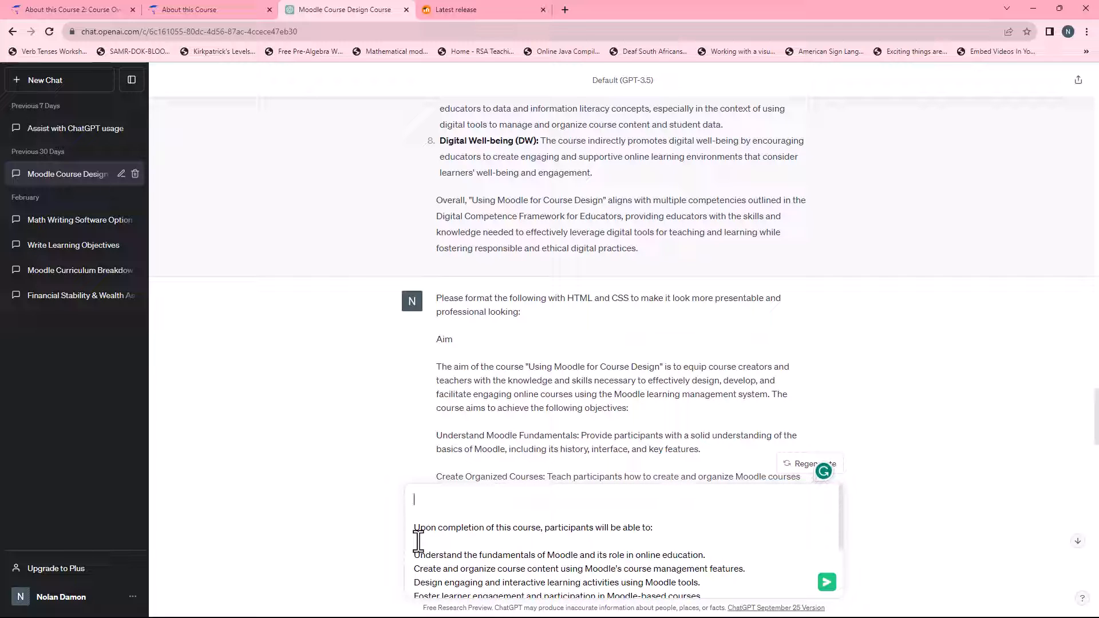
{"action": "key", "text": "ctrl+v"}
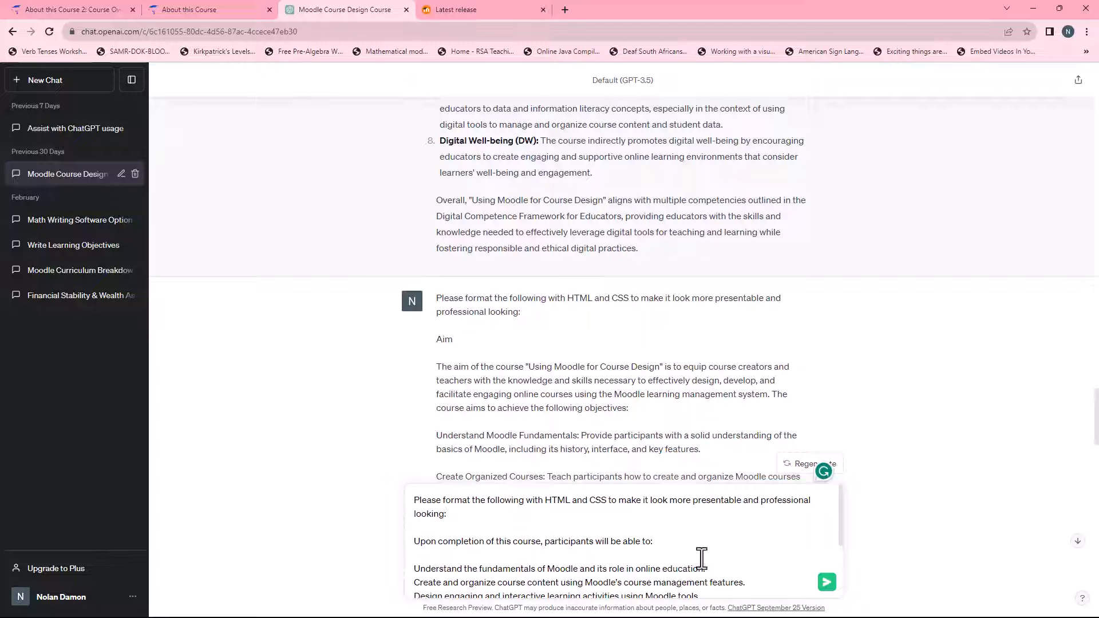
{"action": "left_click", "coordinate": [826, 583]}
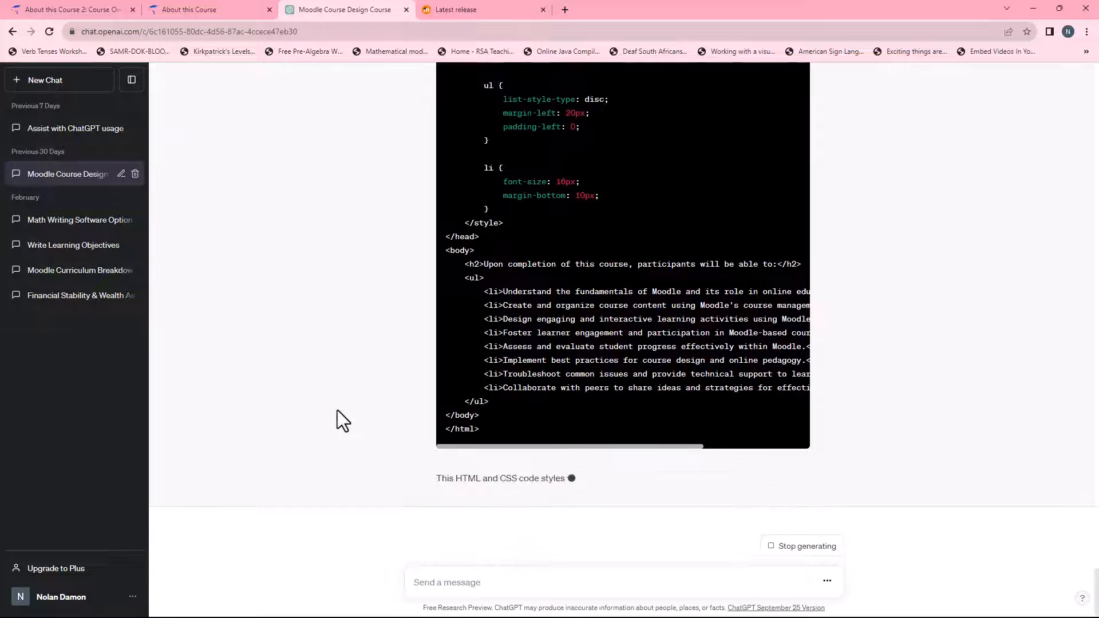
Copy the generated HTML code and open the Learning Outcomes chapter of About this Course 2 in Moodle for editing.
{"action": "scroll", "coordinate": [831, 224], "scroll_direction": "up", "scroll_amount": 5}
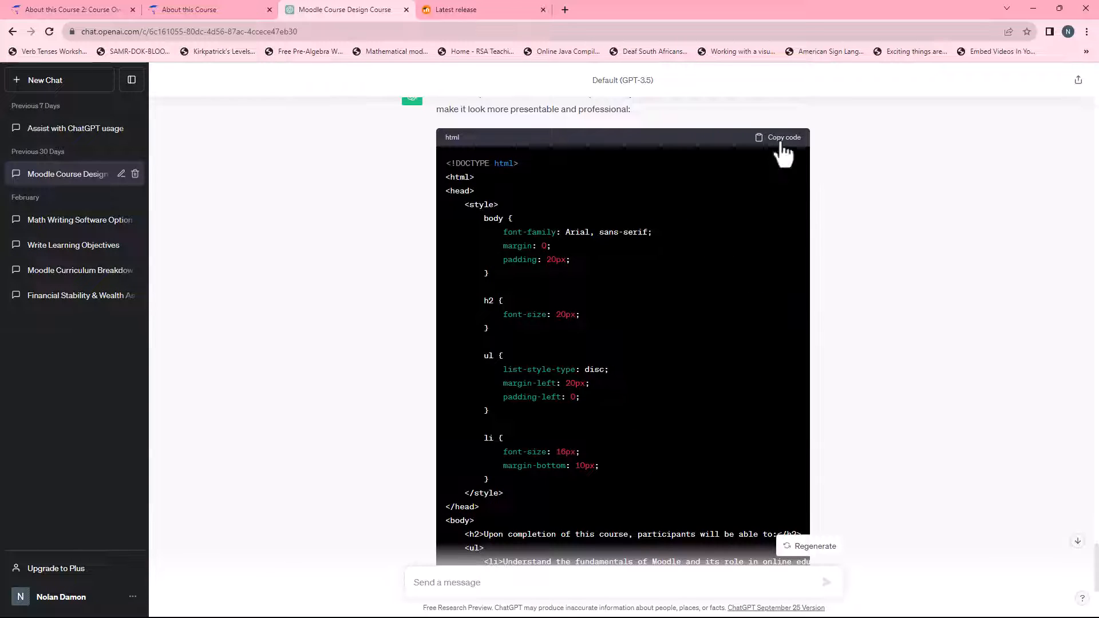
{"action": "left_click", "coordinate": [88, 8]}
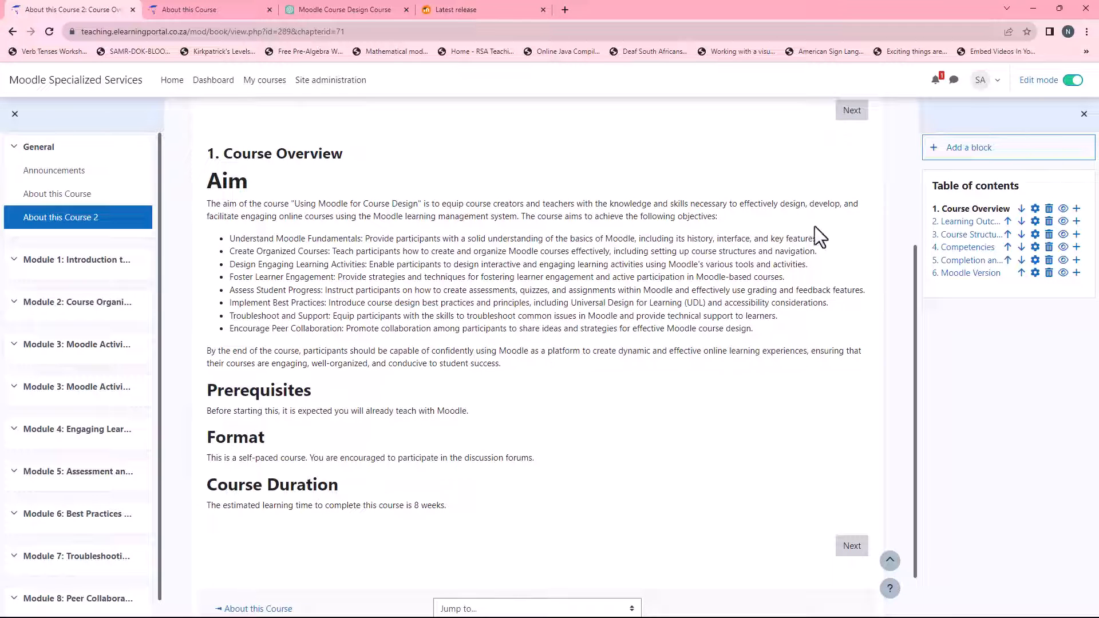
{"action": "left_click", "coordinate": [952, 222]}
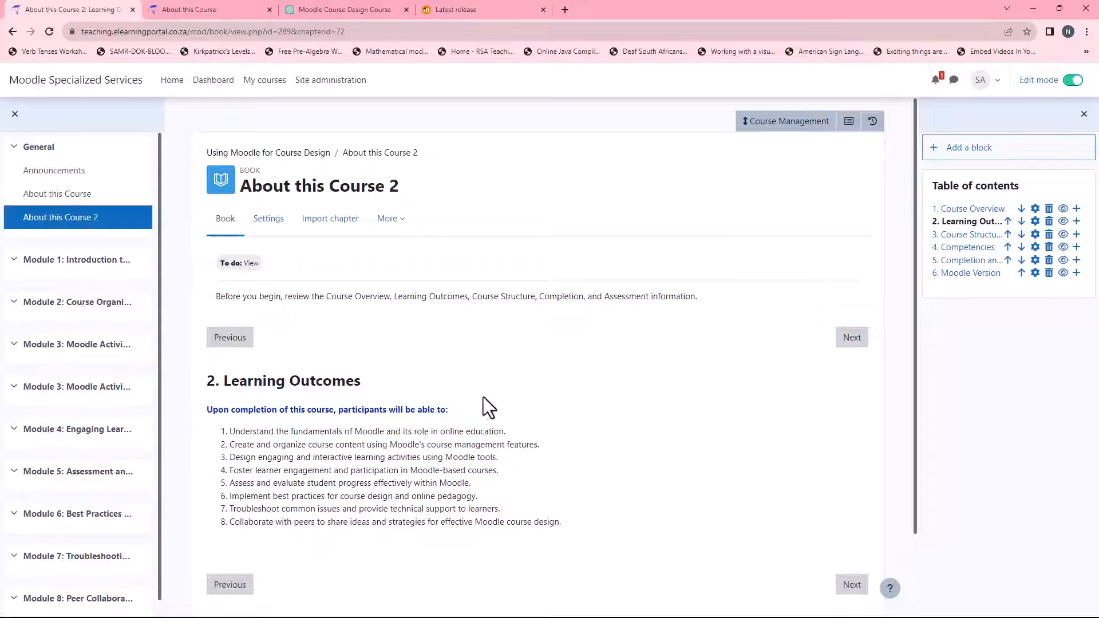
{"action": "left_click", "coordinate": [1035, 221]}
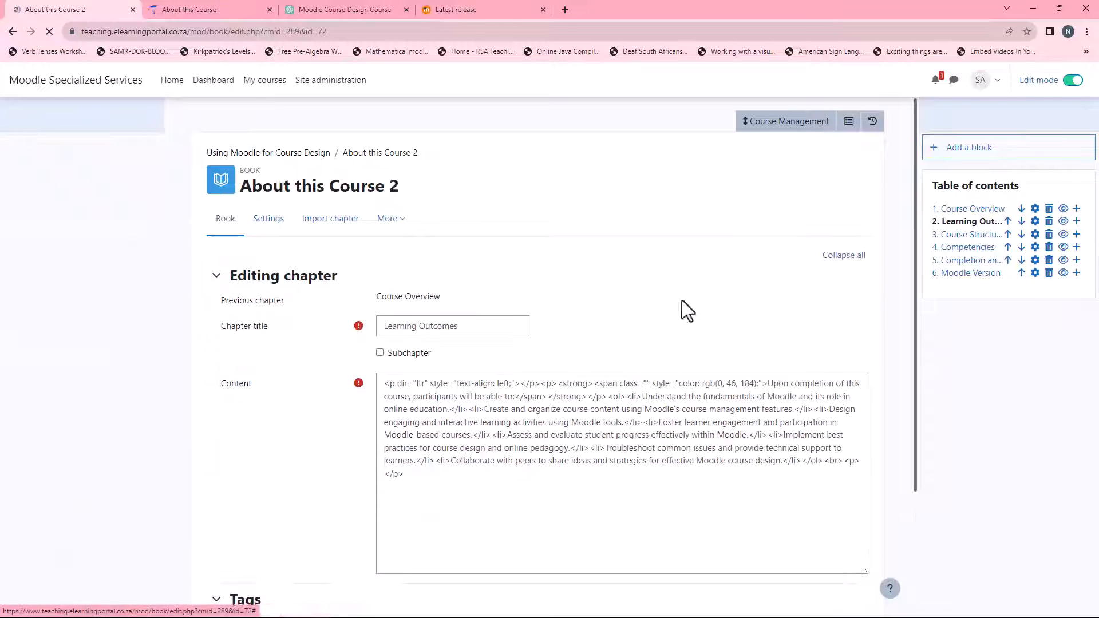
Clear the Learning Outcomes content and replace the leftover markup in its HTML source with the copied code.
{"action": "left_click_drag", "start_coordinate": [379, 420], "coordinate": [758, 545]}
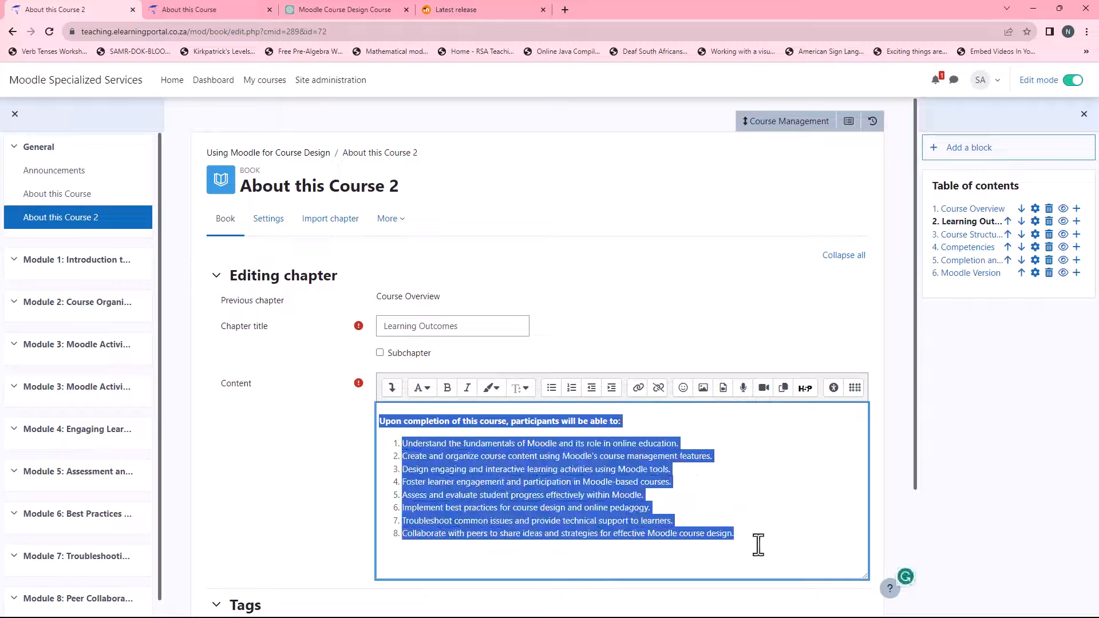
{"action": "key", "text": "Delete"}
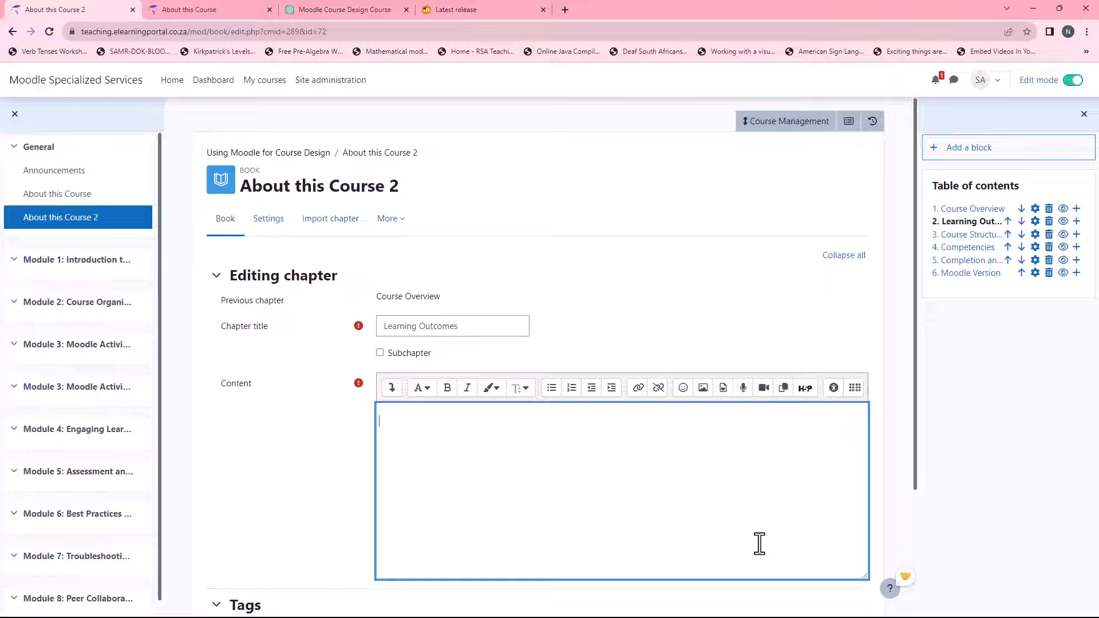
{"action": "left_click", "coordinate": [392, 389]}
{"action": "left_click", "coordinate": [677, 411]}
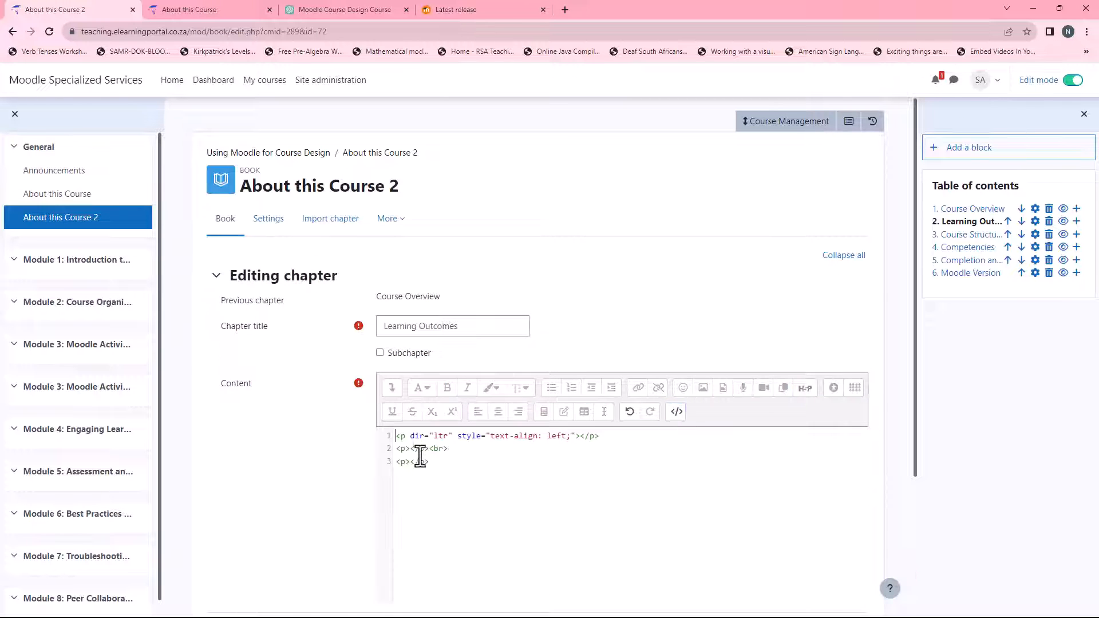
{"action": "left_click_drag", "start_coordinate": [397, 436], "coordinate": [494, 488]}
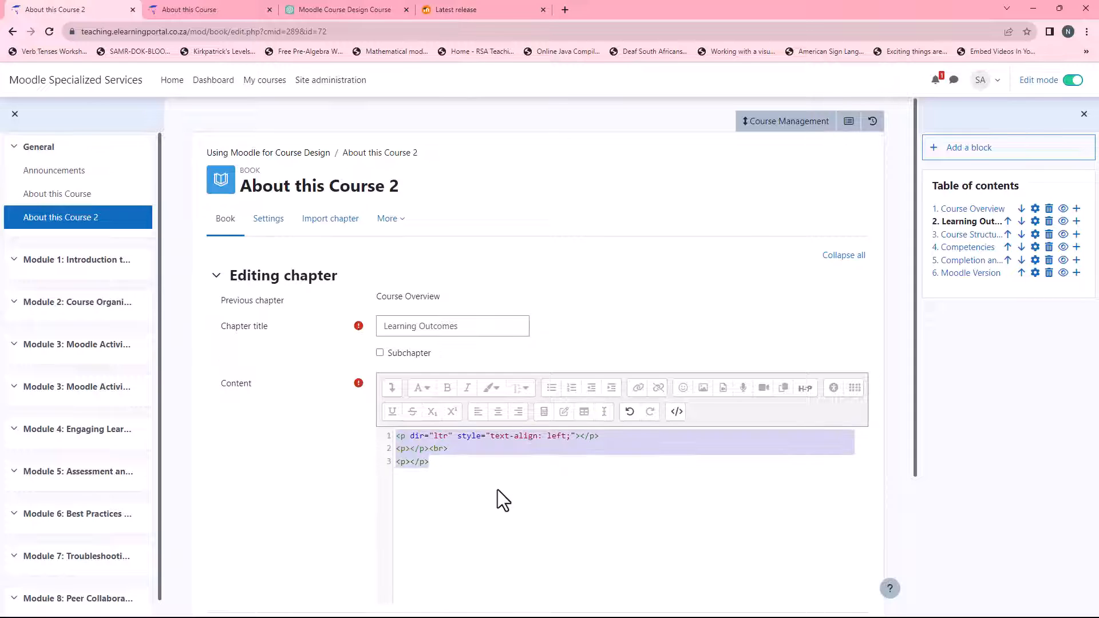
{"action": "key", "text": "ctrl+v"}
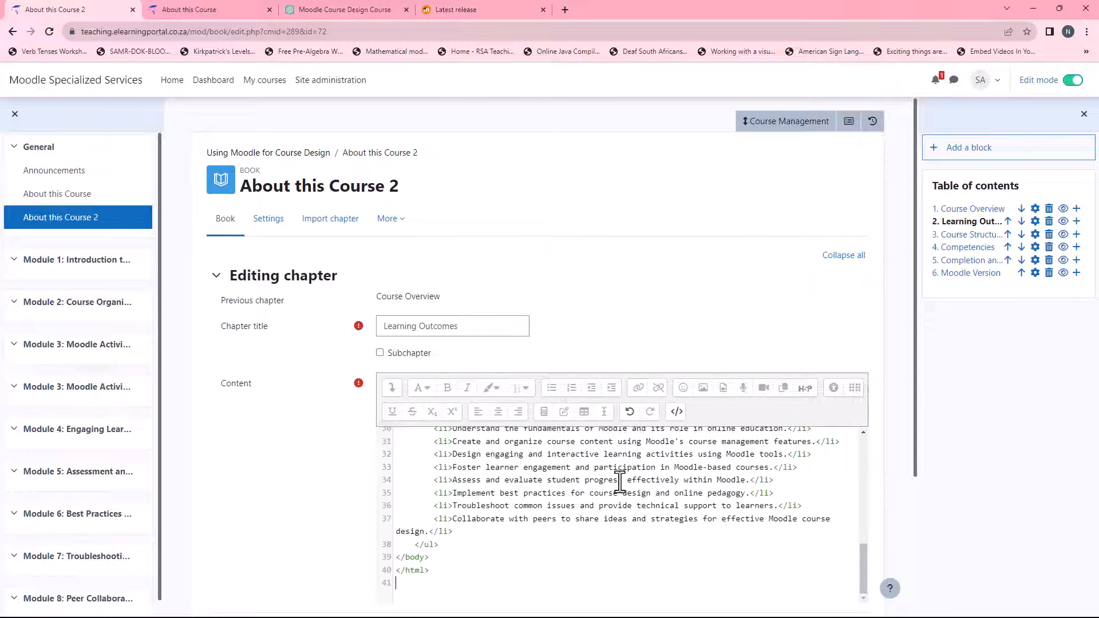
Return the content to the visual view and save the Learning Outcomes chapter.
{"action": "left_click", "coordinate": [676, 411]}
{"action": "scroll", "coordinate": [259, 458], "scroll_direction": "down", "scroll_amount": 3}
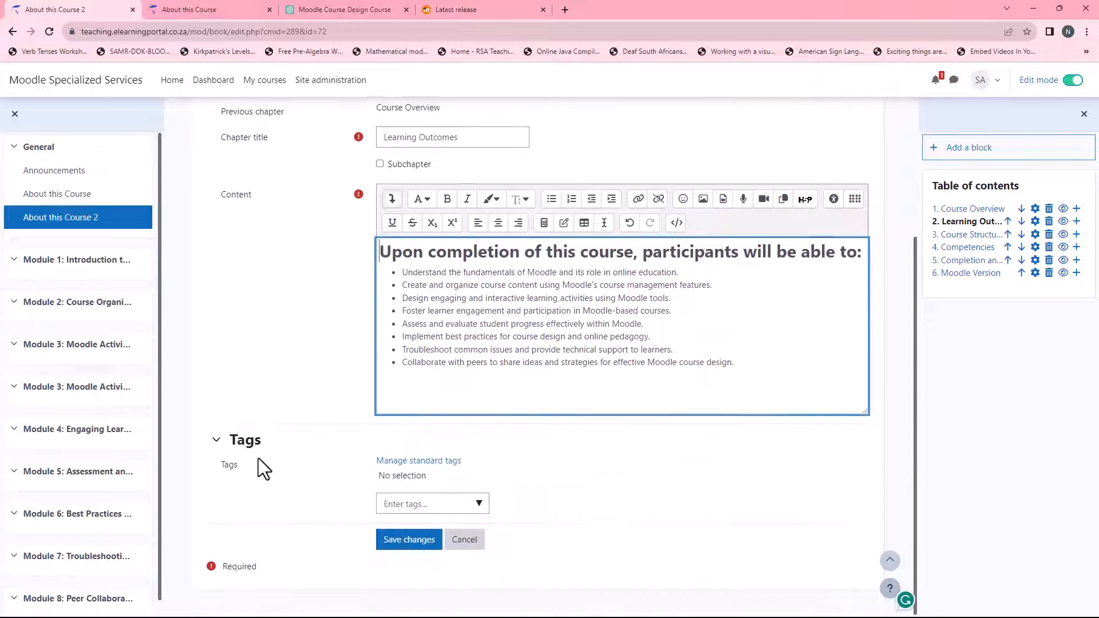
{"action": "left_click", "coordinate": [410, 542]}
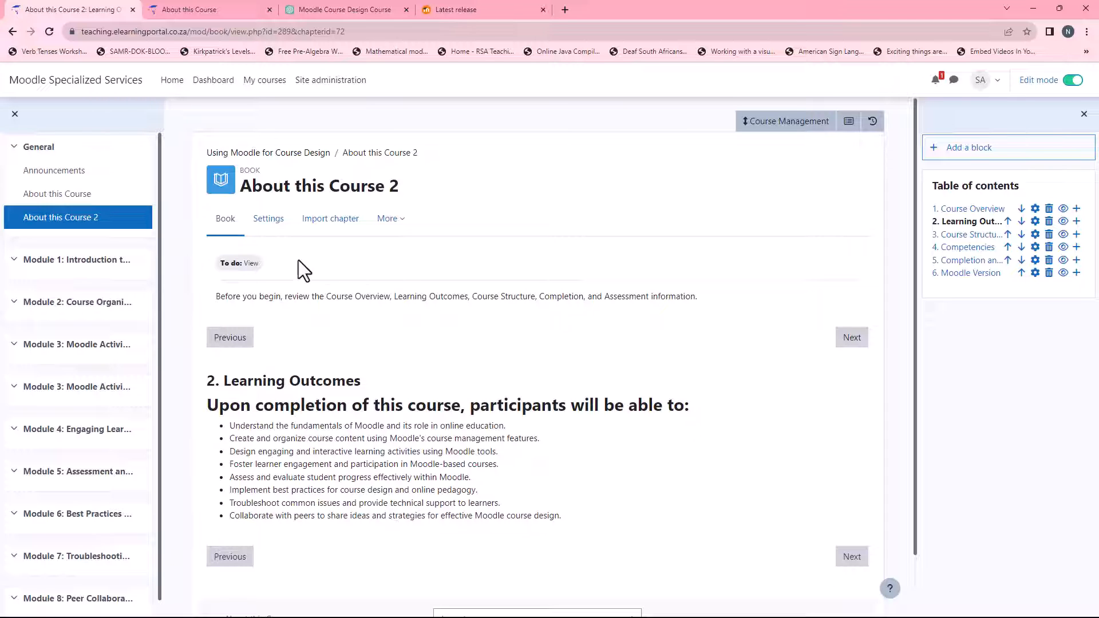
Review the Course Overview and Learning Outcomes chapters of About this Course 2 and return to the original About this Course book.
{"action": "left_click", "coordinate": [967, 208]}
{"action": "scroll", "coordinate": [458, 410], "scroll_direction": "down", "scroll_amount": 2}
{"action": "scroll", "coordinate": [458, 411], "scroll_direction": "down", "scroll_amount": 4}
{"action": "scroll", "coordinate": [457, 410], "scroll_direction": "up", "scroll_amount": 4}
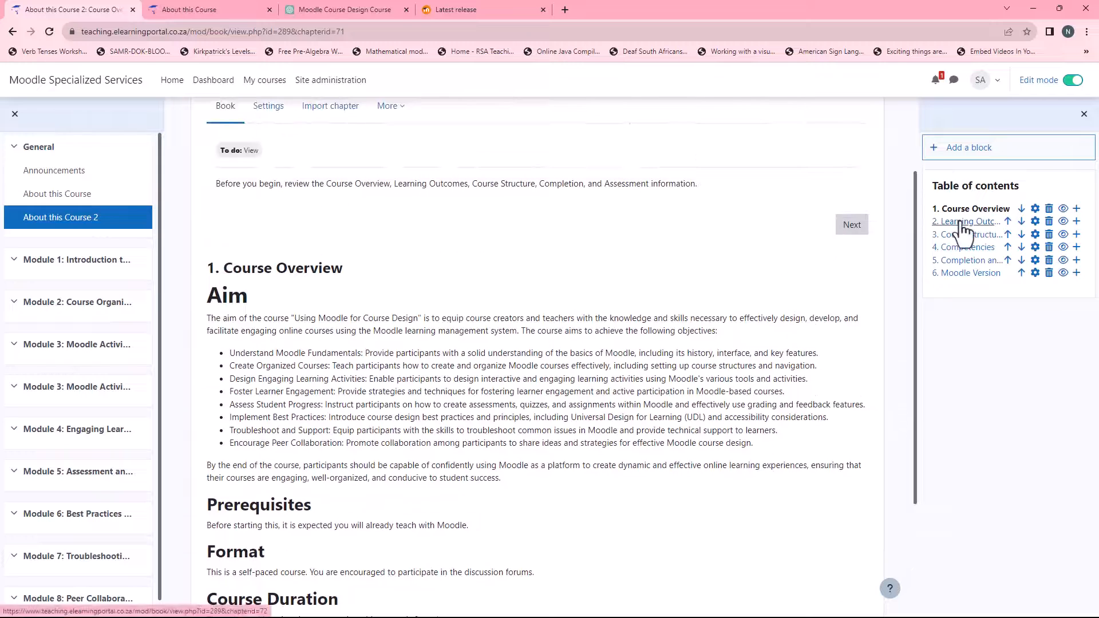
{"action": "left_click", "coordinate": [963, 223]}
{"action": "scroll", "coordinate": [446, 393], "scroll_direction": "down", "scroll_amount": 1}
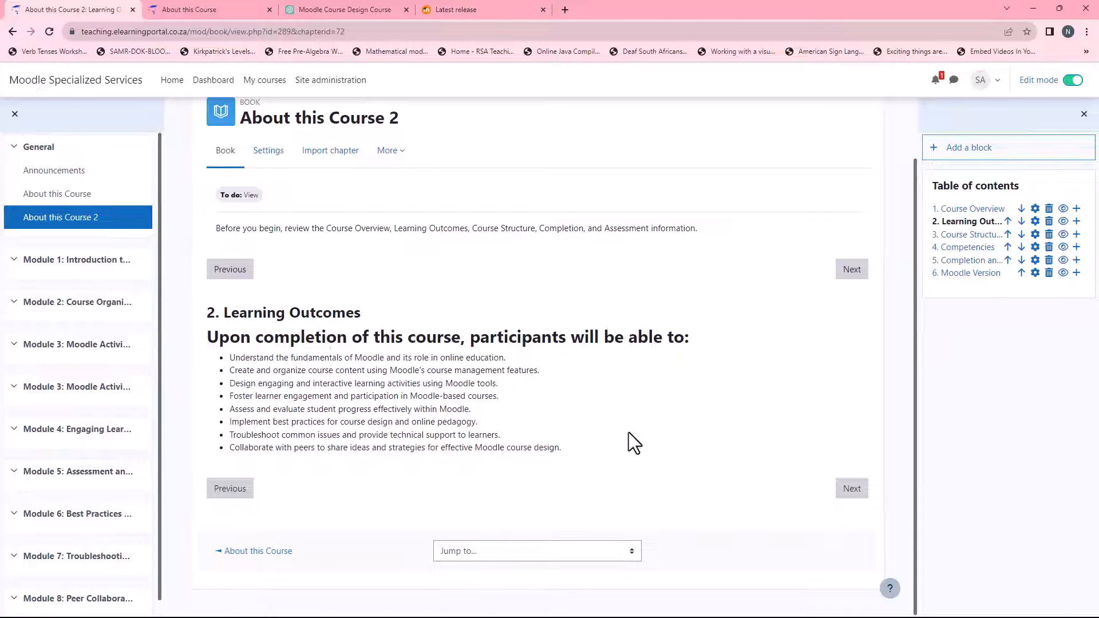
{"action": "left_click", "coordinate": [223, 10]}
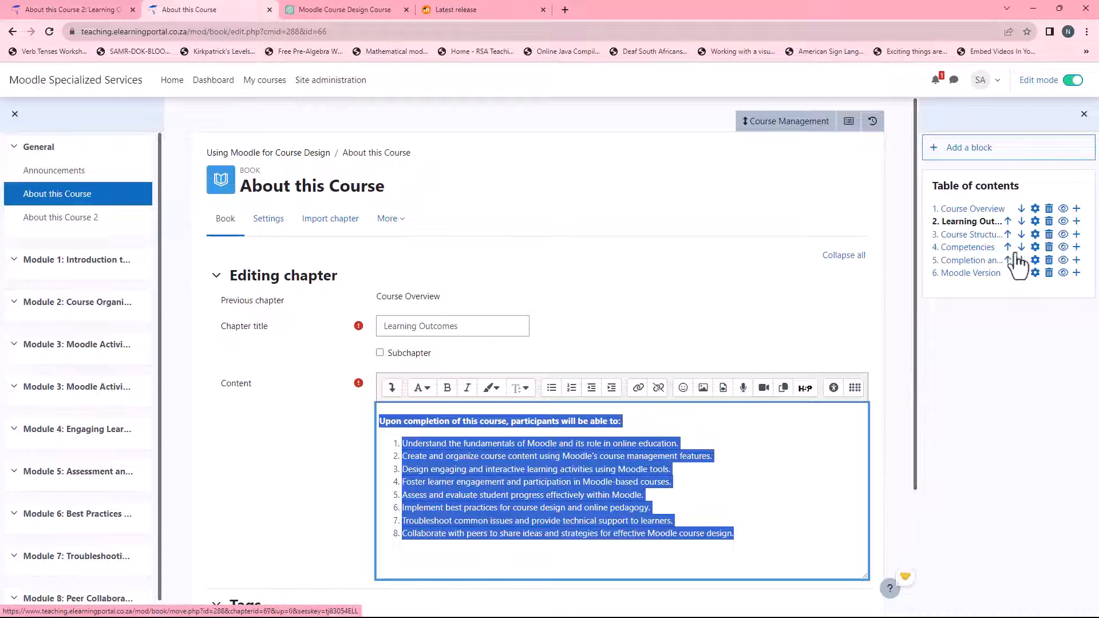
Compare the Learning Outcomes chapter of the original About this Course book with its reformatted version in About this Course 2.
{"action": "left_click", "coordinate": [973, 210]}
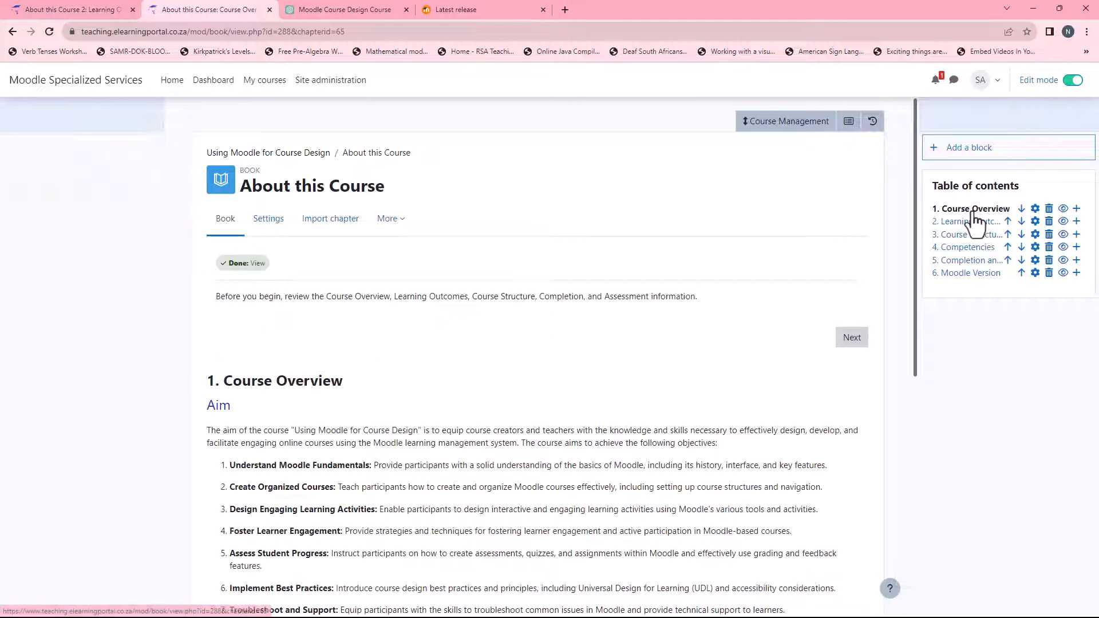
{"action": "left_click", "coordinate": [953, 223]}
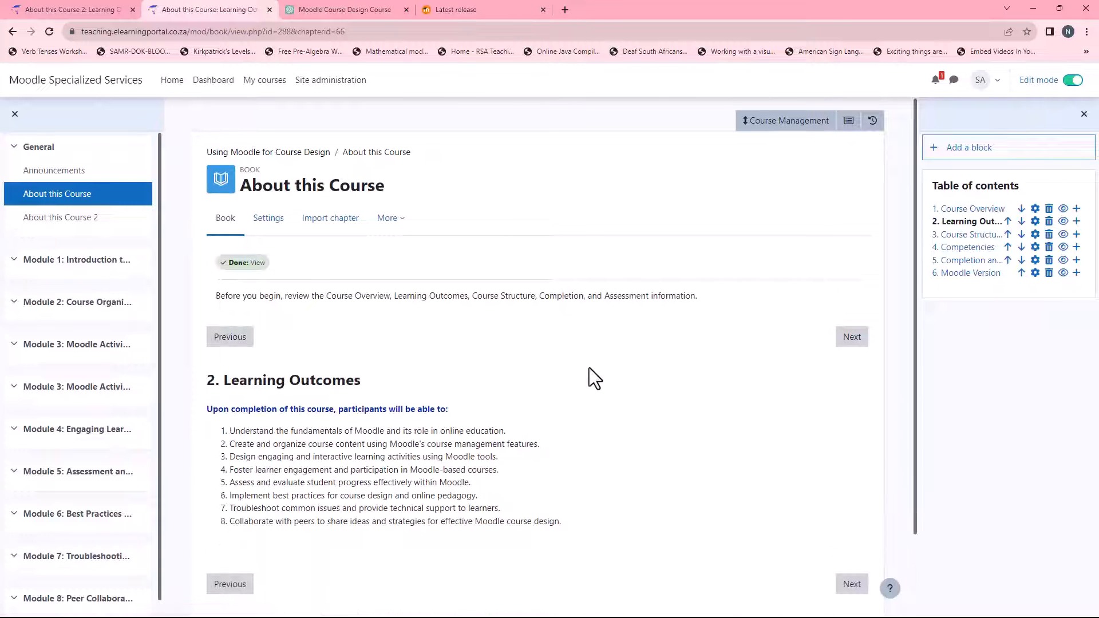
{"action": "scroll", "coordinate": [589, 377], "scroll_direction": "down", "scroll_amount": 2}
{"action": "left_click", "coordinate": [57, 6]}
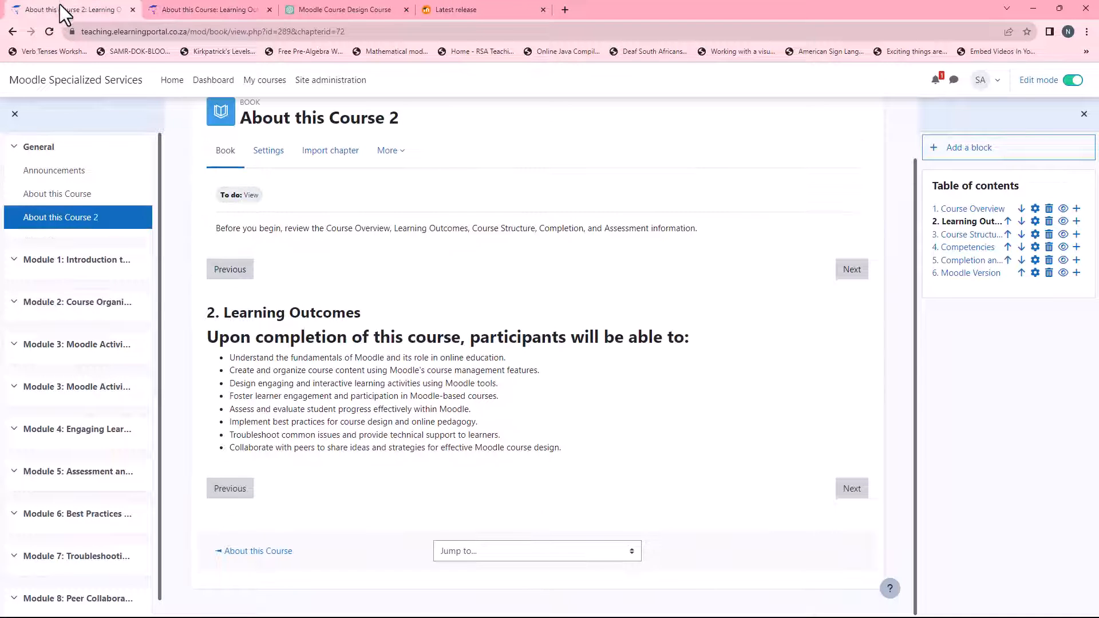
{"action": "left_click", "coordinate": [239, 18]}
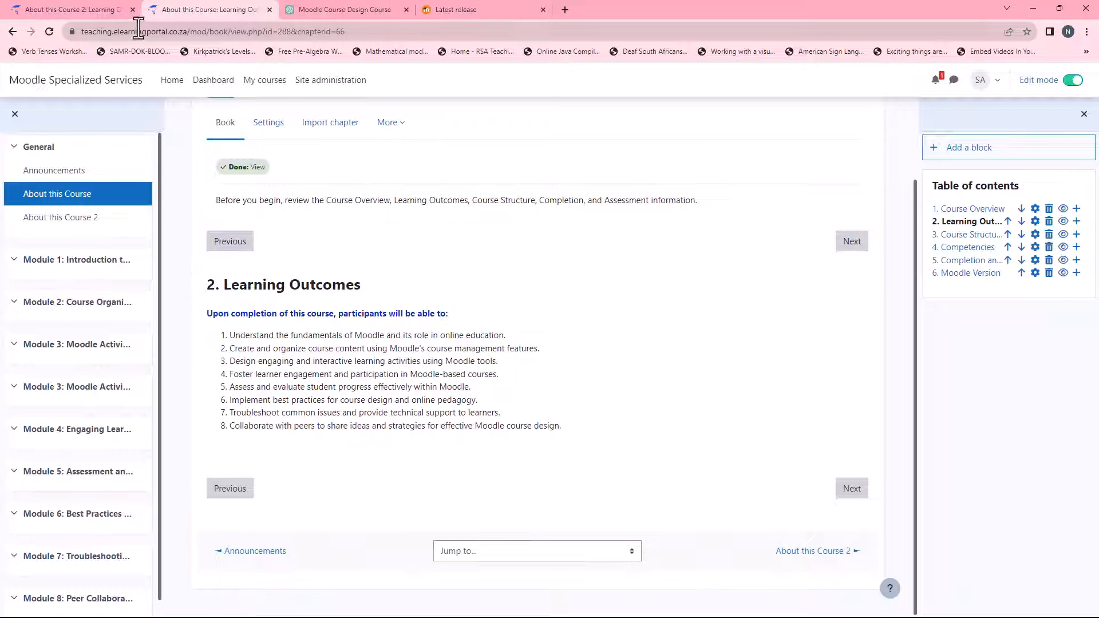
{"action": "left_click", "coordinate": [90, 6]}
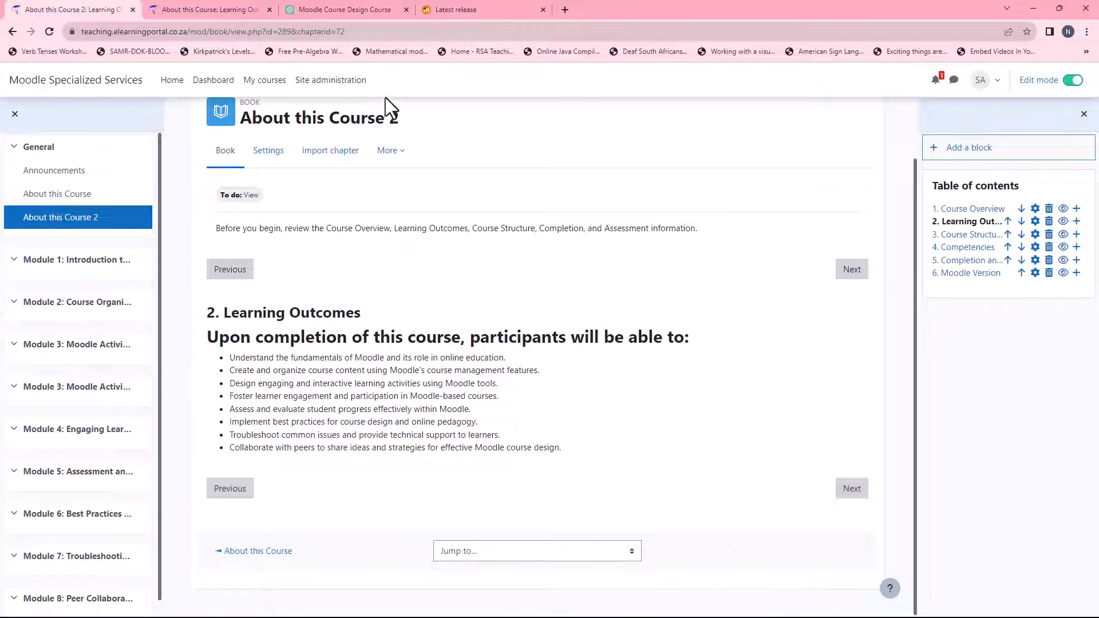
Review the generated Learning Outcomes HTML code in ChatGPT and the Course Structure chapter of About this Course 2 in Moodle.
{"action": "left_click", "coordinate": [352, 11]}
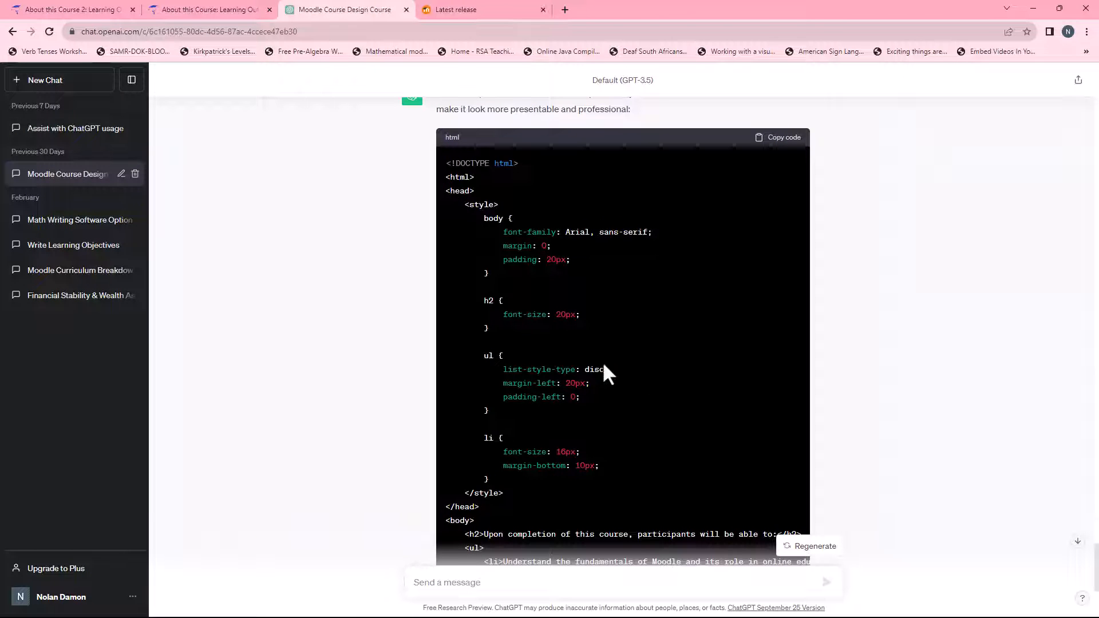
{"action": "scroll", "coordinate": [582, 382], "scroll_direction": "down", "scroll_amount": 5}
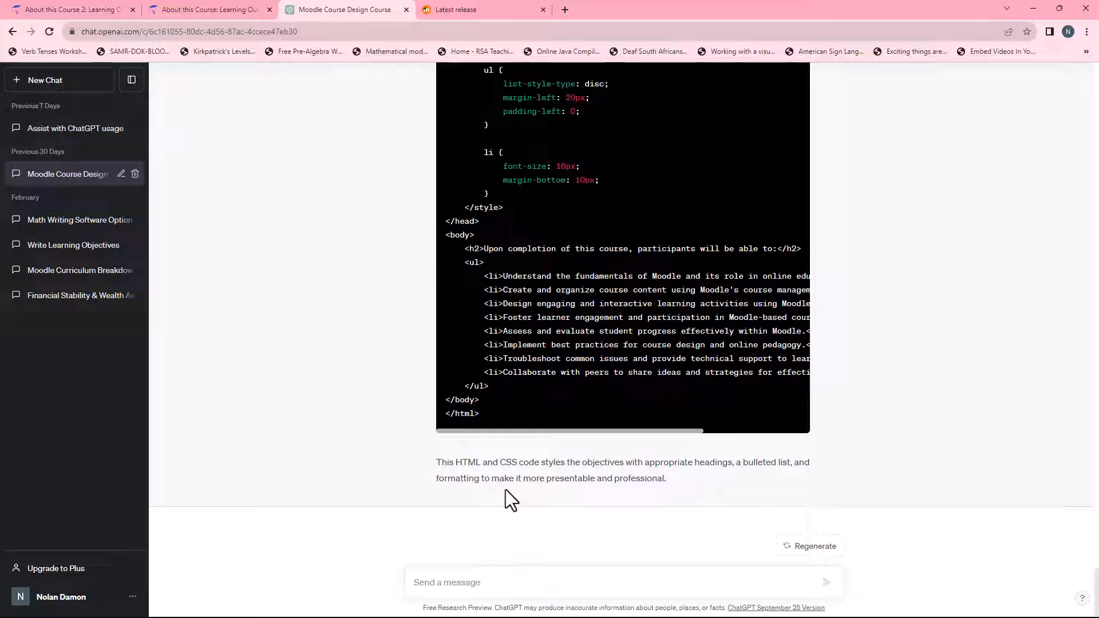
{"action": "left_click", "coordinate": [87, 8]}
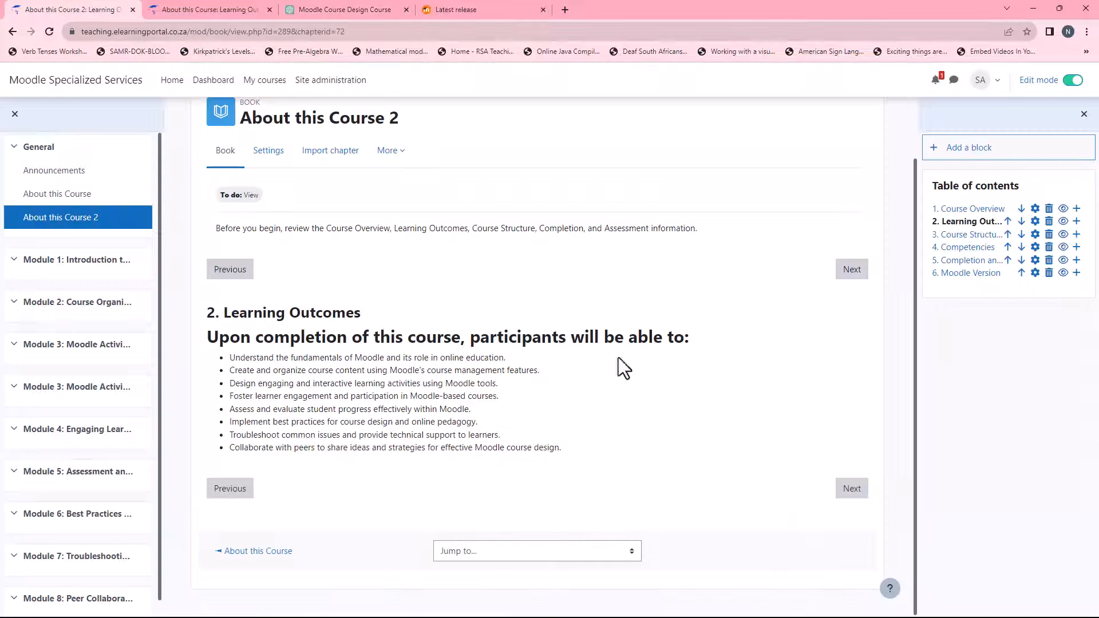
{"action": "left_click", "coordinate": [968, 235]}
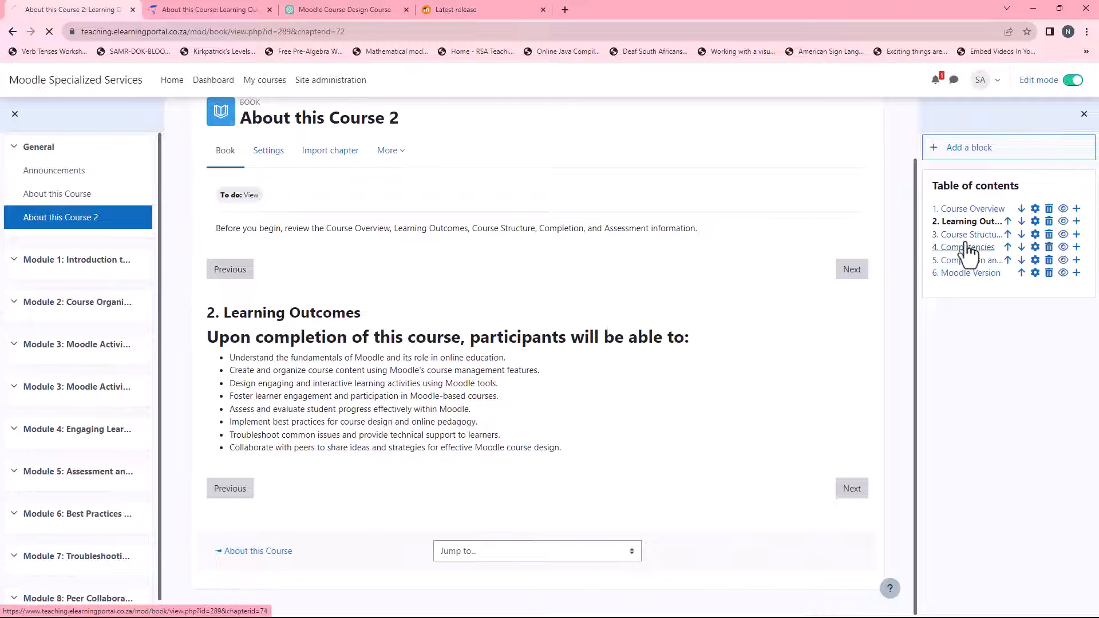
{"action": "scroll", "coordinate": [575, 339], "scroll_direction": "down", "scroll_amount": 2}
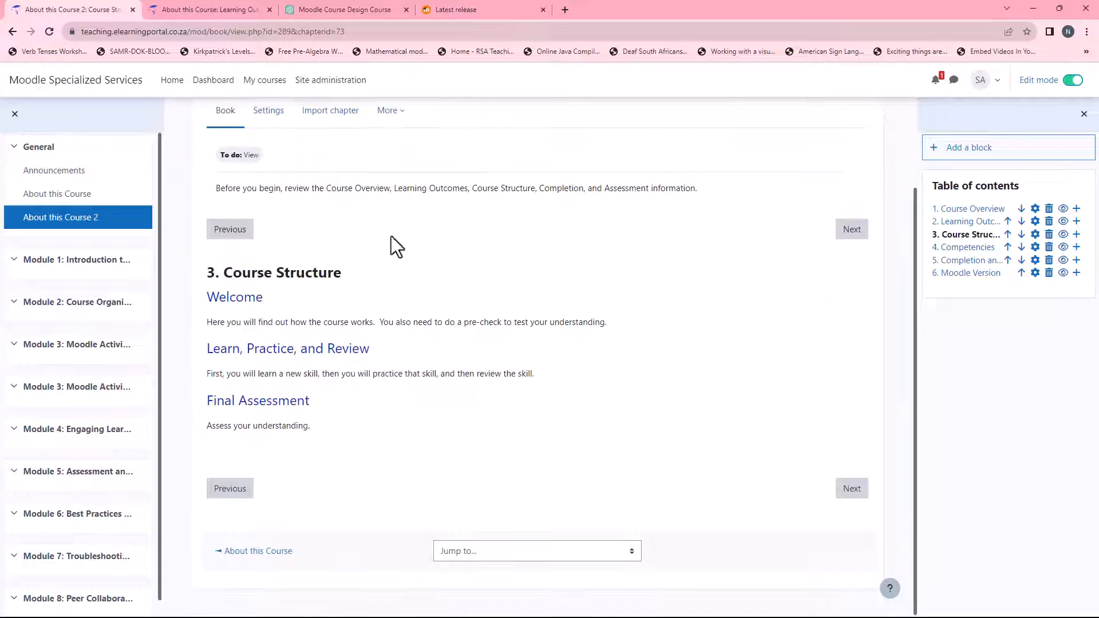
{"action": "left_click", "coordinate": [334, 10]}
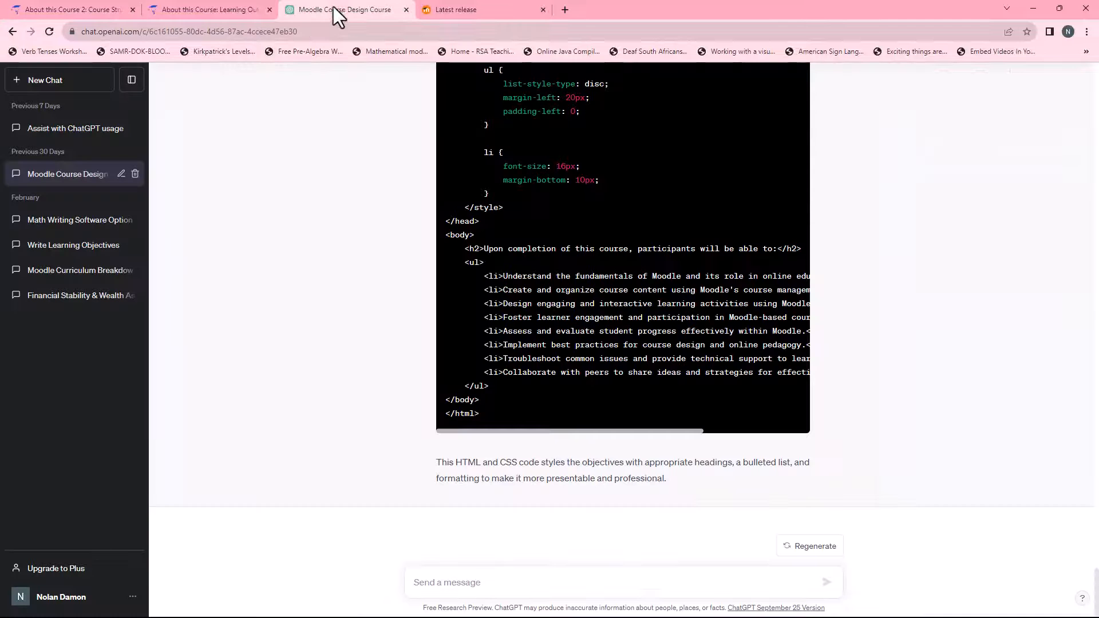
{"action": "scroll", "coordinate": [540, 271], "scroll_direction": "up", "scroll_amount": 10}
{"action": "scroll", "coordinate": [573, 343], "scroll_direction": "down", "scroll_amount": 2}
{"action": "scroll", "coordinate": [574, 344], "scroll_direction": "up", "scroll_amount": 2}
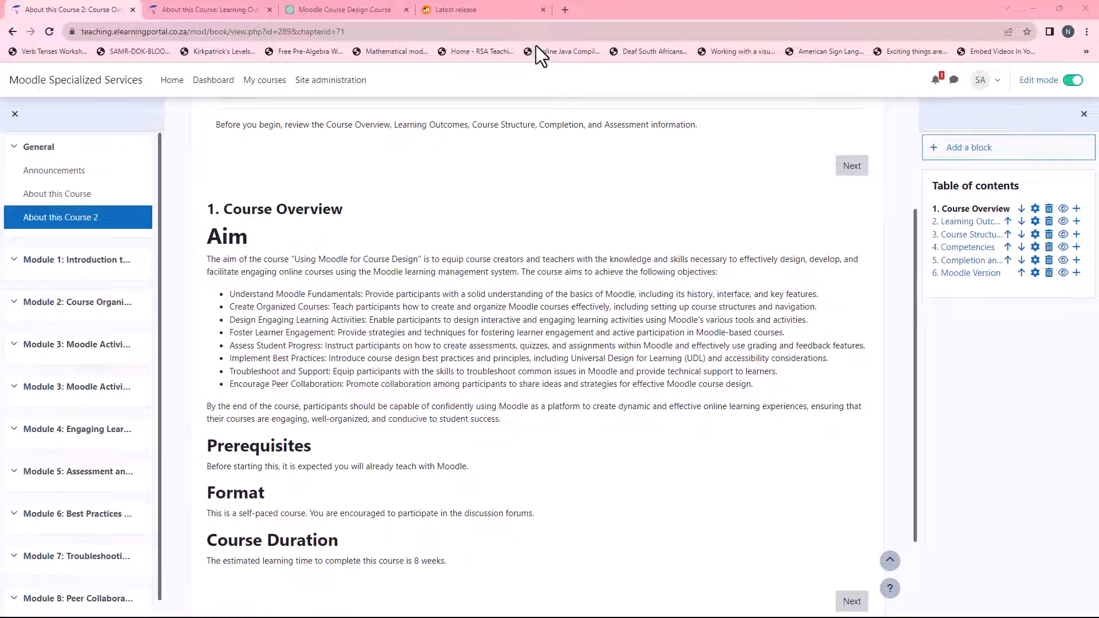
Search the web for canva in a new browser tab, open the Canva website and look over its plans.
{"action": "left_click", "coordinate": [566, 11]}
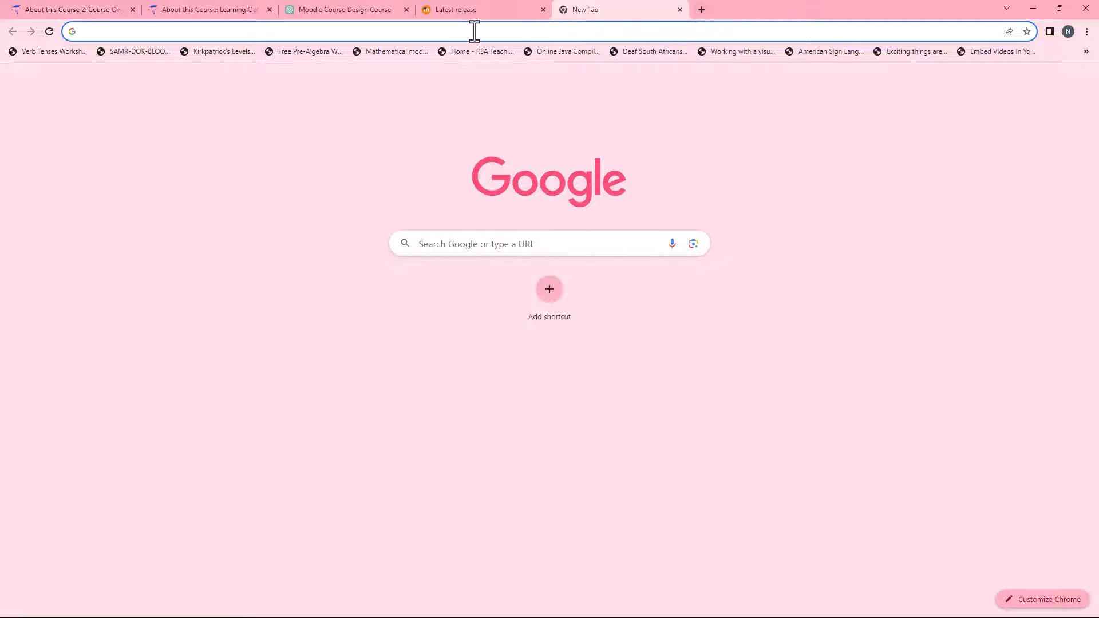
{"action": "type", "text": "canva"}
{"action": "key", "text": "Return"}
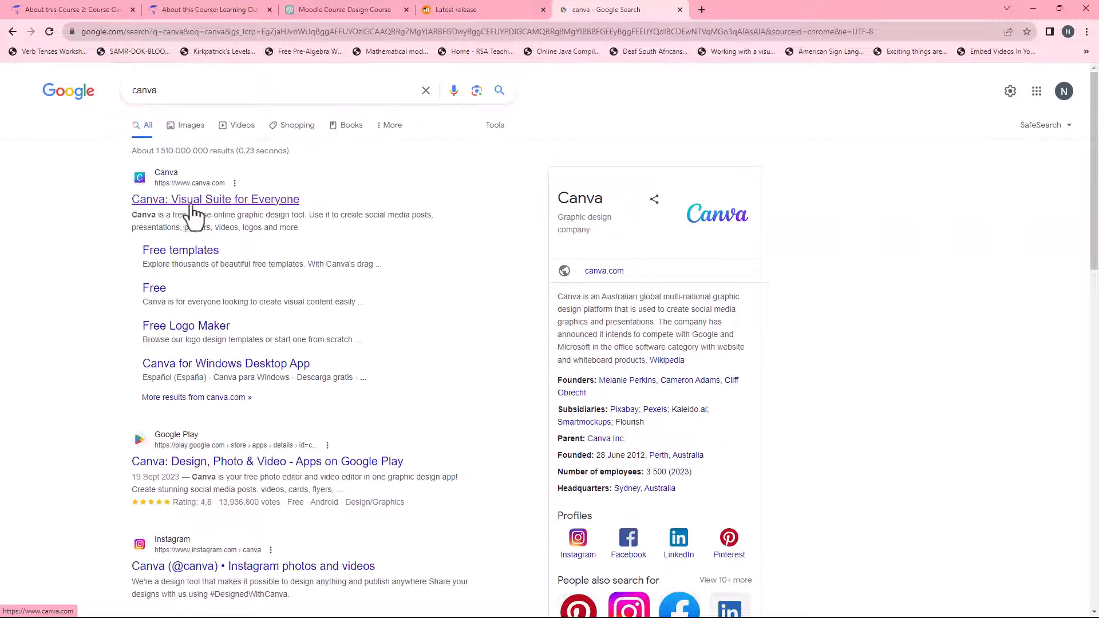
{"action": "left_click", "coordinate": [212, 202]}
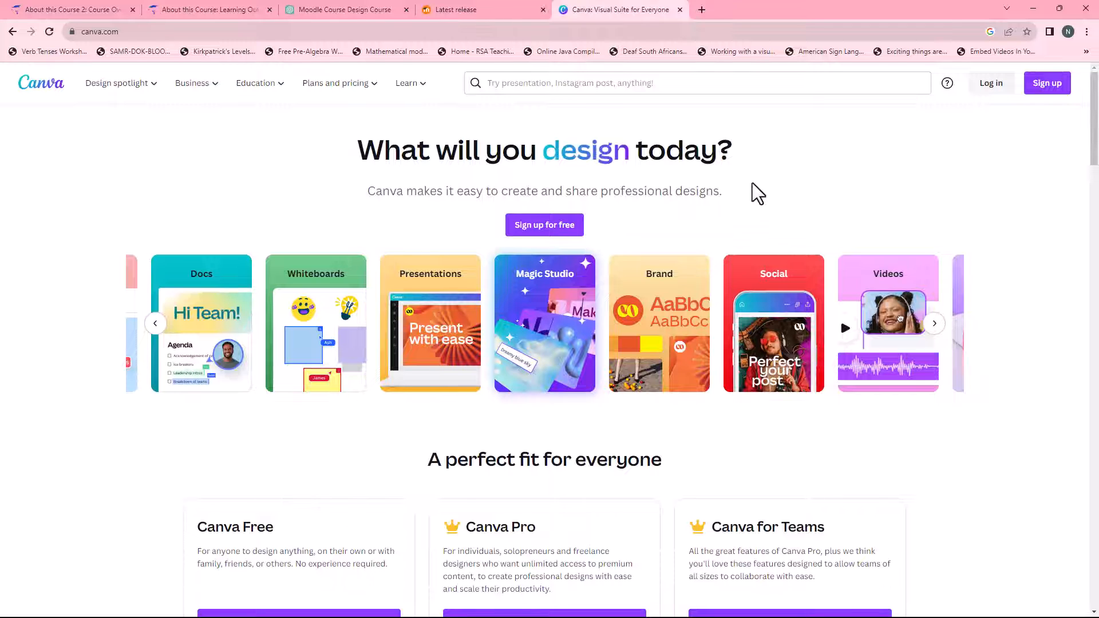
{"action": "scroll", "coordinate": [323, 400], "scroll_direction": "down", "scroll_amount": 4}
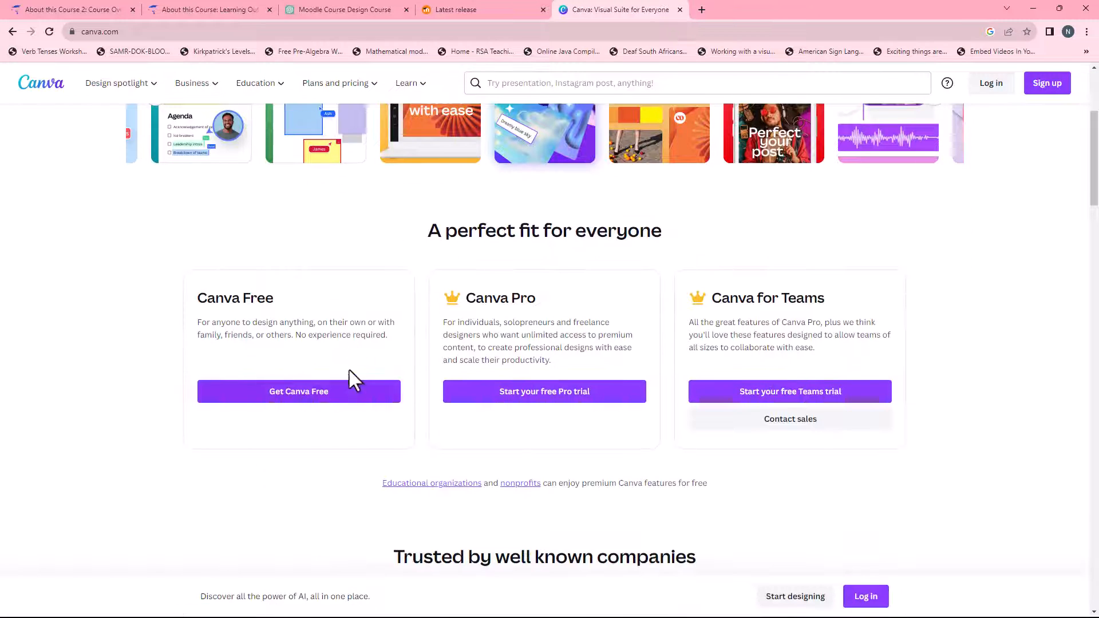
{"action": "scroll", "coordinate": [305, 318], "scroll_direction": "up", "scroll_amount": 4}
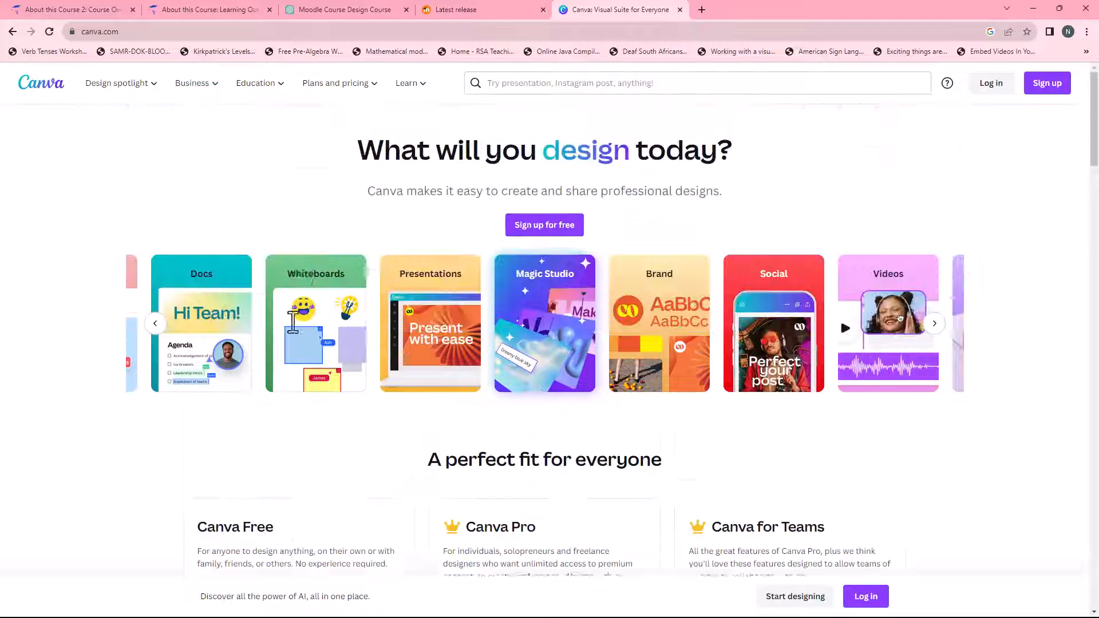
Sign in to Canva with the existing Google account.
{"action": "mouse_move", "coordinate": [277, 92]}
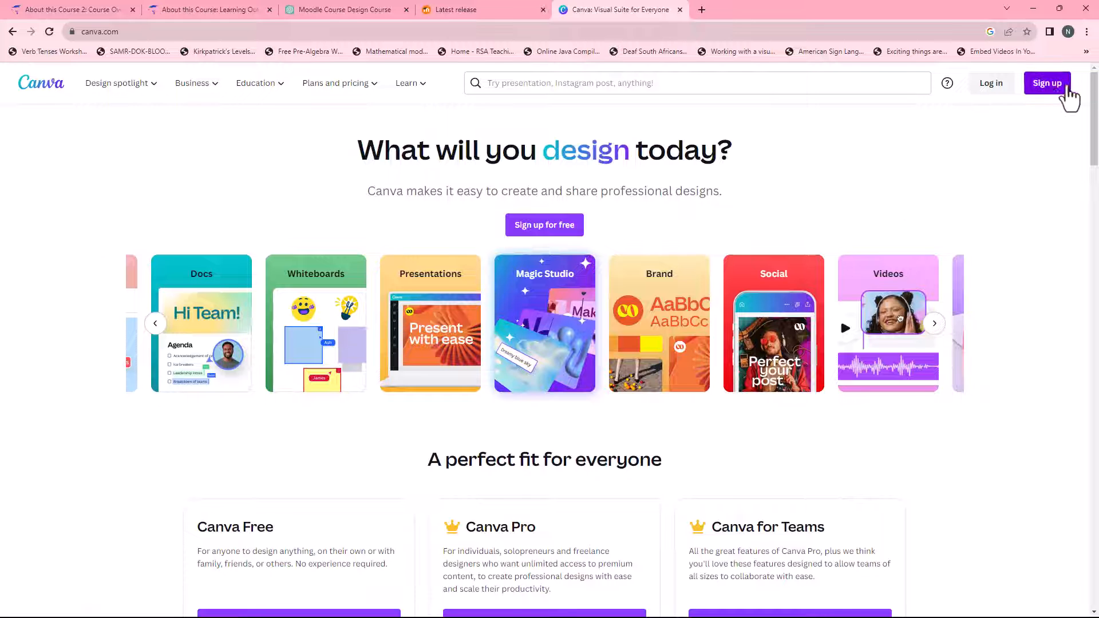
{"action": "left_click", "coordinate": [1054, 87]}
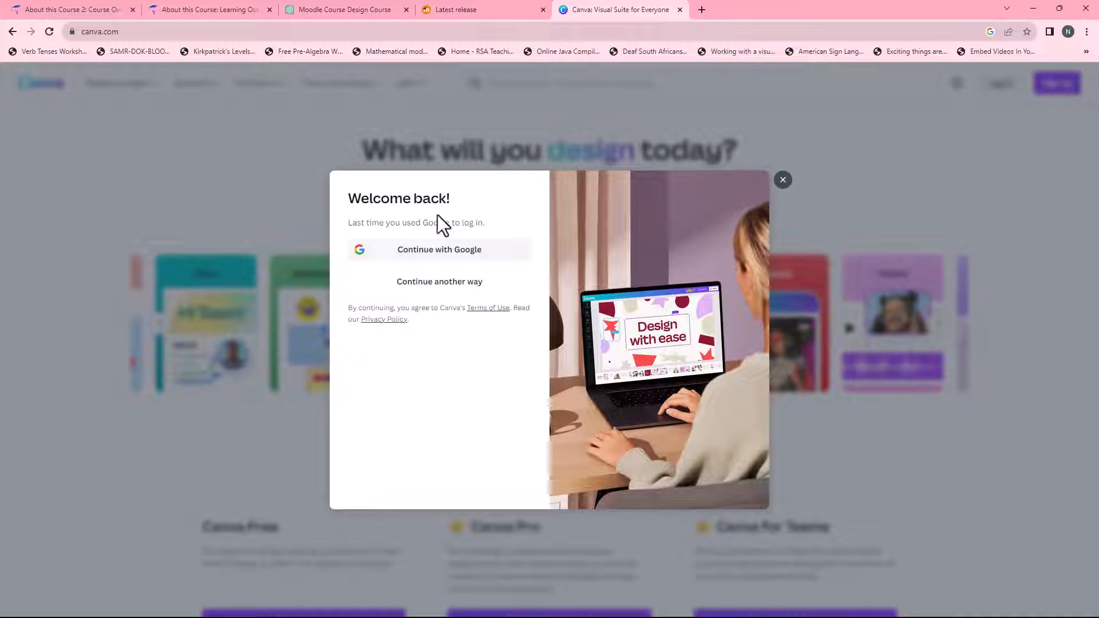
{"action": "left_click", "coordinate": [431, 252]}
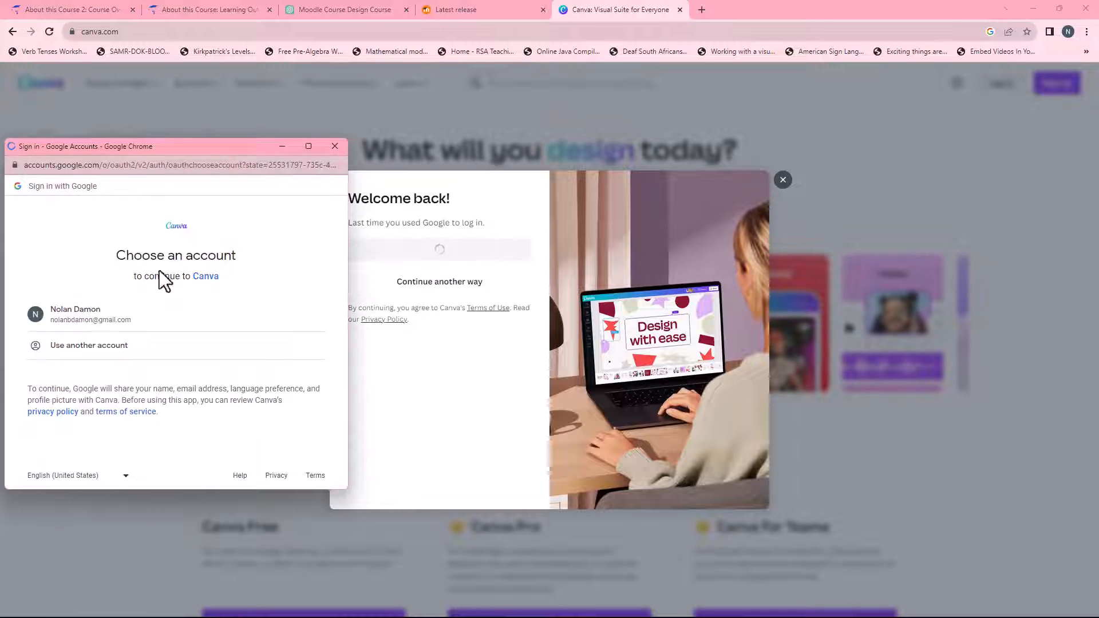
{"action": "left_click", "coordinate": [140, 314]}
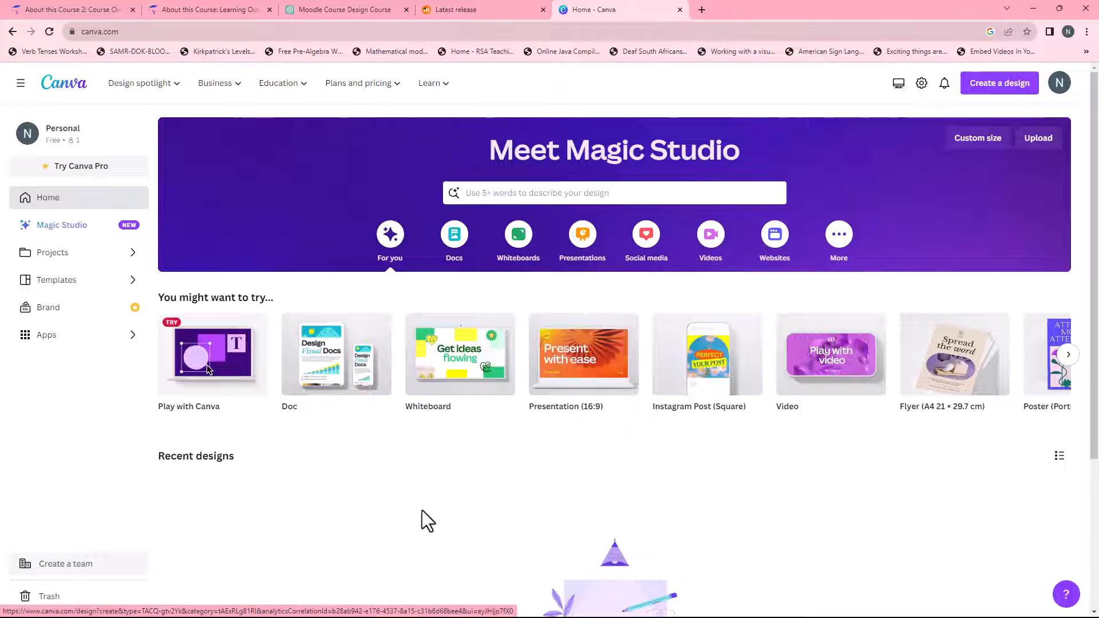
Search the Canva templates for presentation and browse the resulting designs.
{"action": "left_click", "coordinate": [540, 193]}
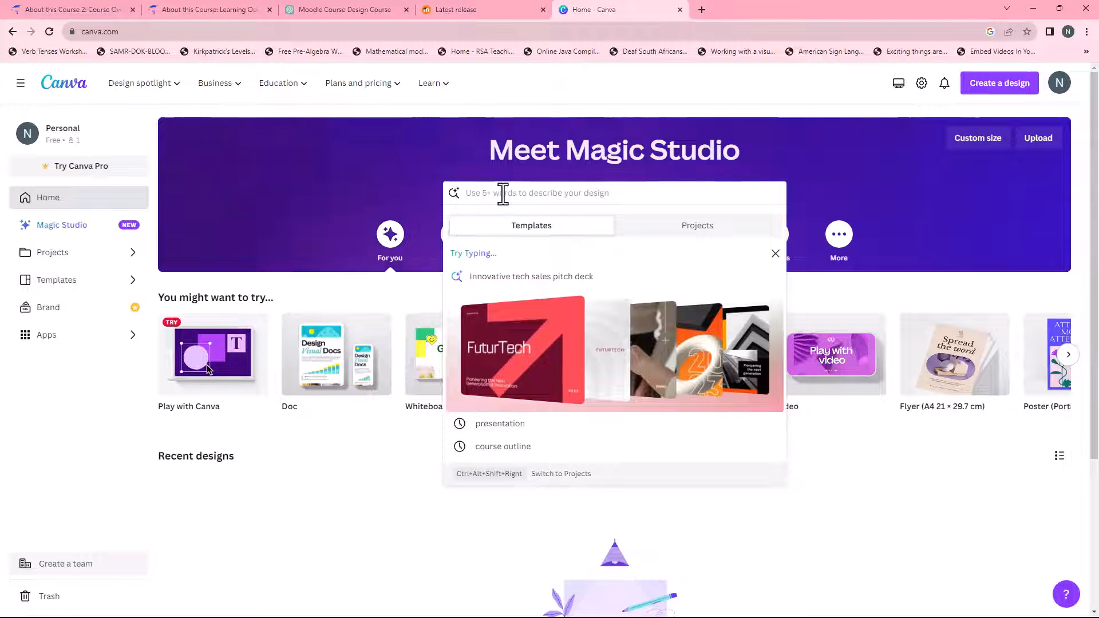
{"action": "type", "text": "presentation"}
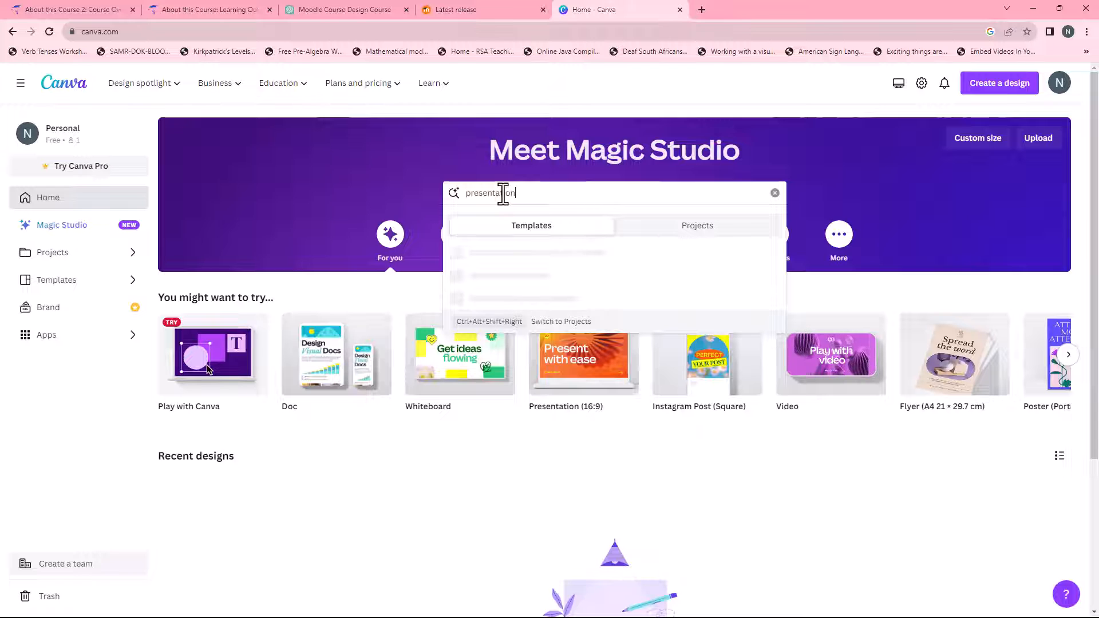
{"action": "key", "text": "Return"}
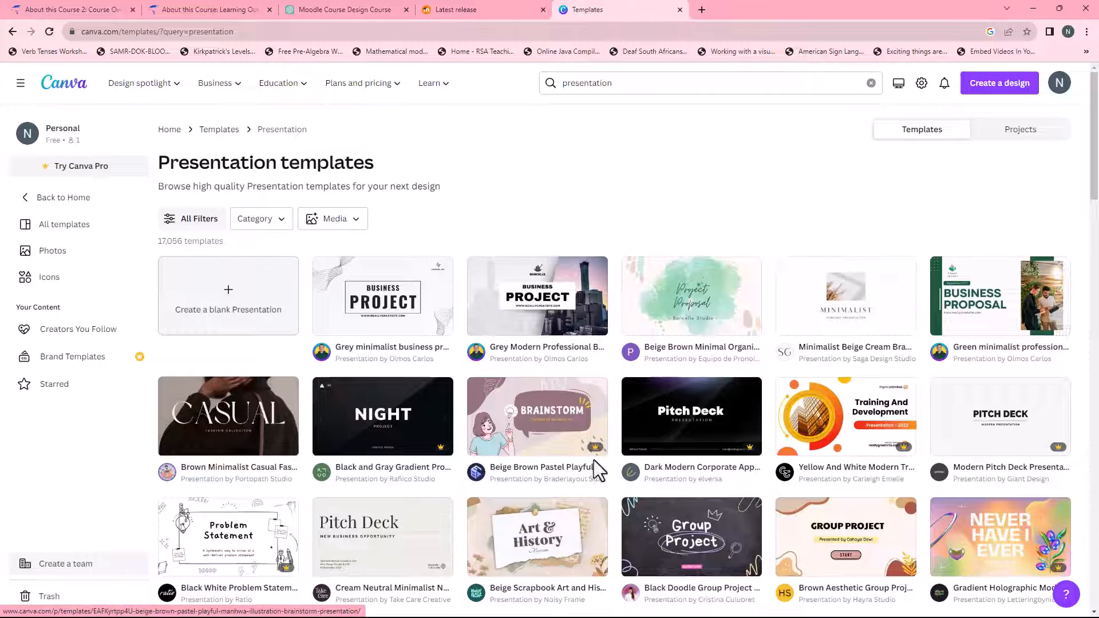
{"action": "scroll", "coordinate": [594, 464], "scroll_direction": "down", "scroll_amount": 2}
{"action": "scroll", "coordinate": [596, 467], "scroll_direction": "down", "scroll_amount": 3}
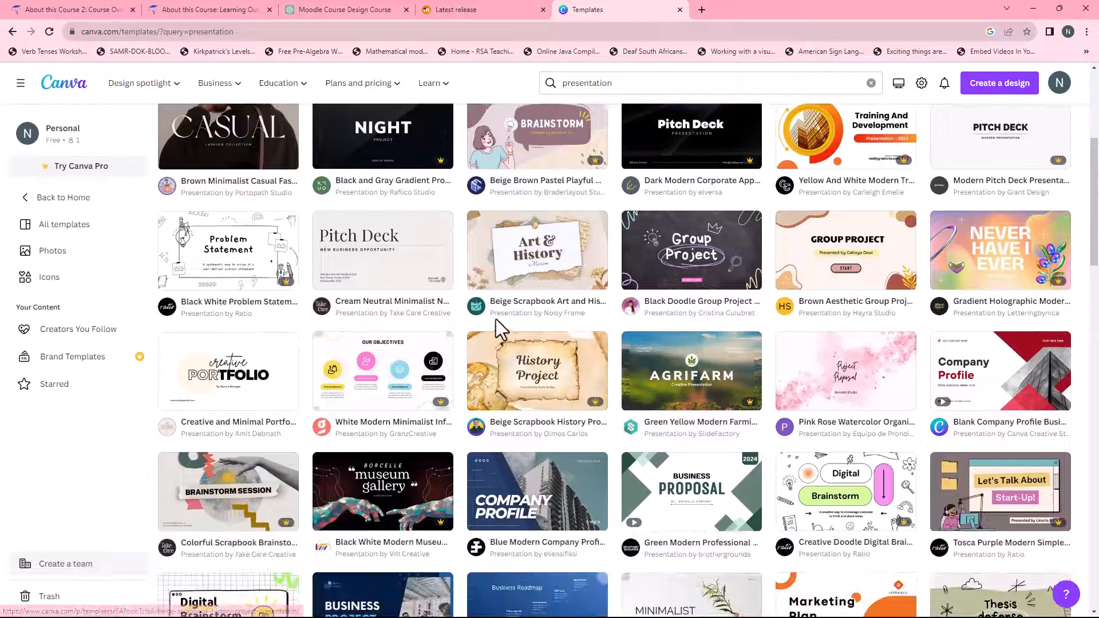
{"action": "scroll", "coordinate": [633, 351], "scroll_direction": "up", "scroll_amount": 4}
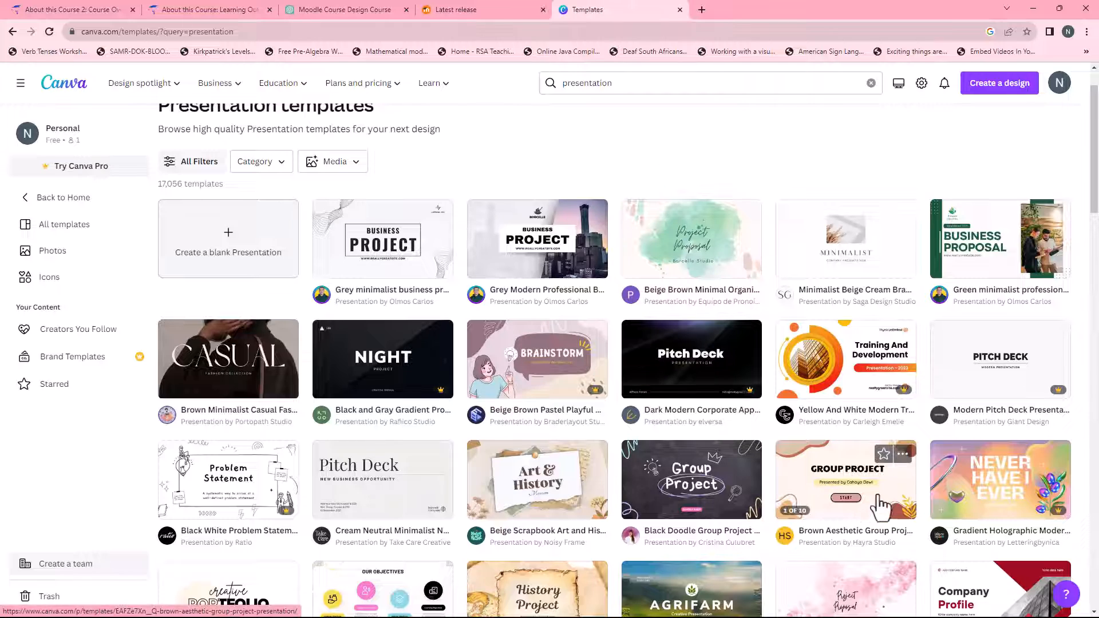
{"action": "scroll", "coordinate": [886, 502], "scroll_direction": "down", "scroll_amount": 8}
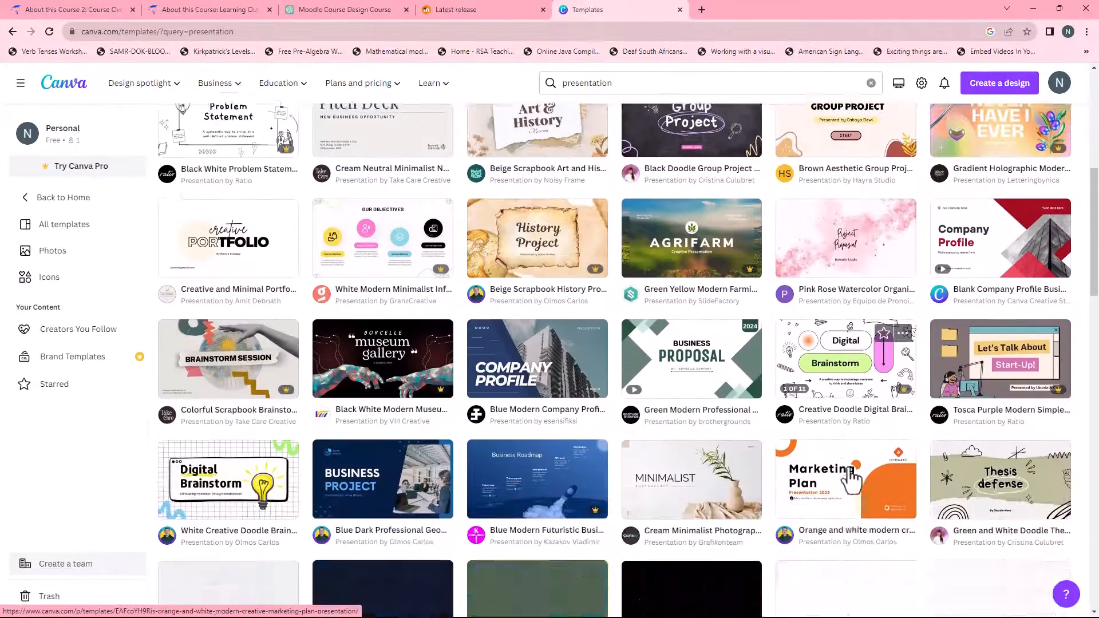
{"action": "scroll", "coordinate": [849, 473], "scroll_direction": "down", "scroll_amount": 1}
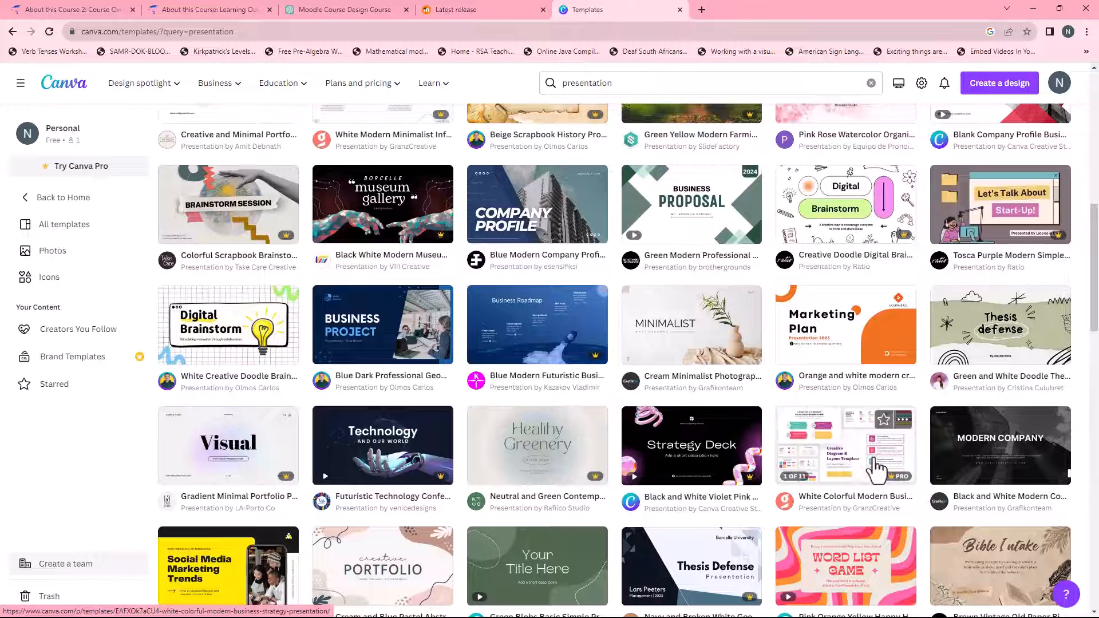
Preview the Blue Dark Professional Geometric Business Project Presentation template and browse the templates similar to it.
{"action": "left_click", "coordinate": [382, 346]}
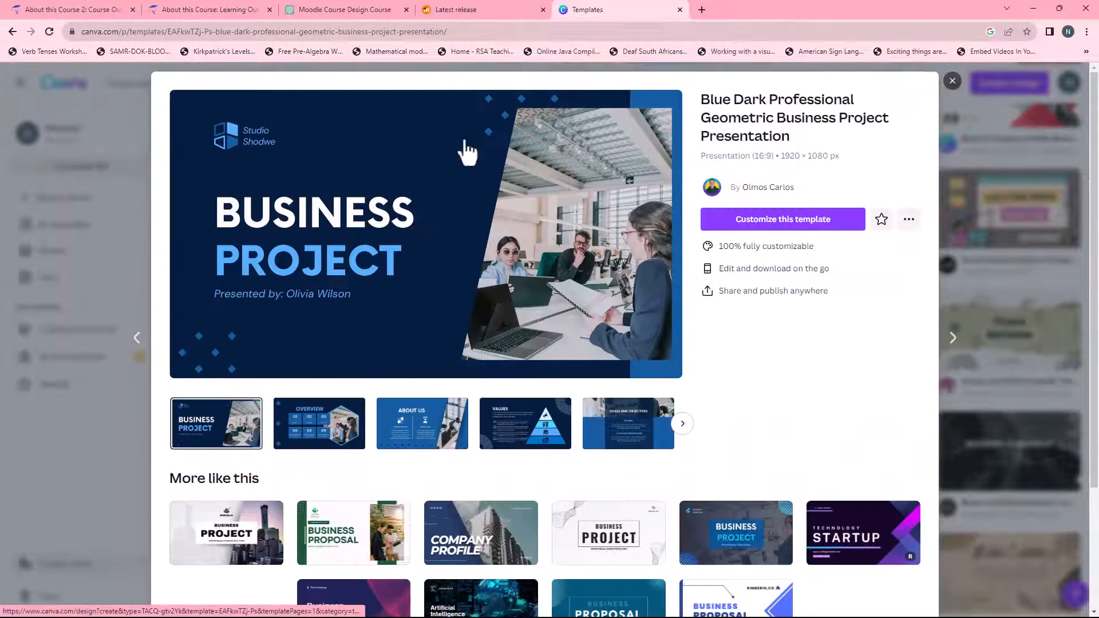
{"action": "scroll", "coordinate": [767, 426], "scroll_direction": "down", "scroll_amount": 1}
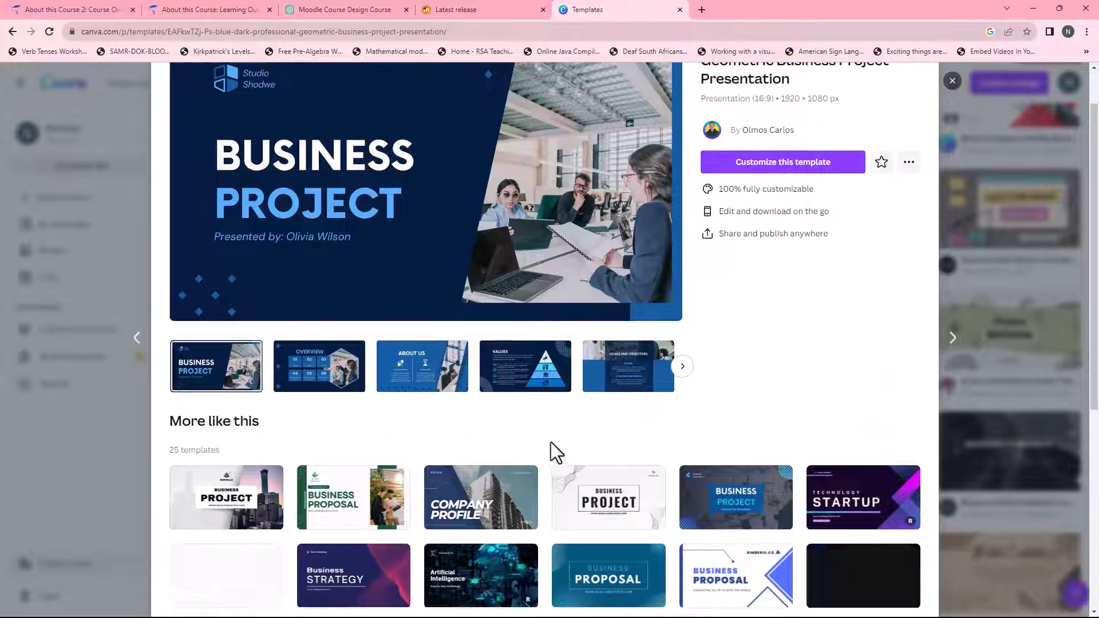
{"action": "scroll", "coordinate": [772, 498], "scroll_direction": "down", "scroll_amount": 2}
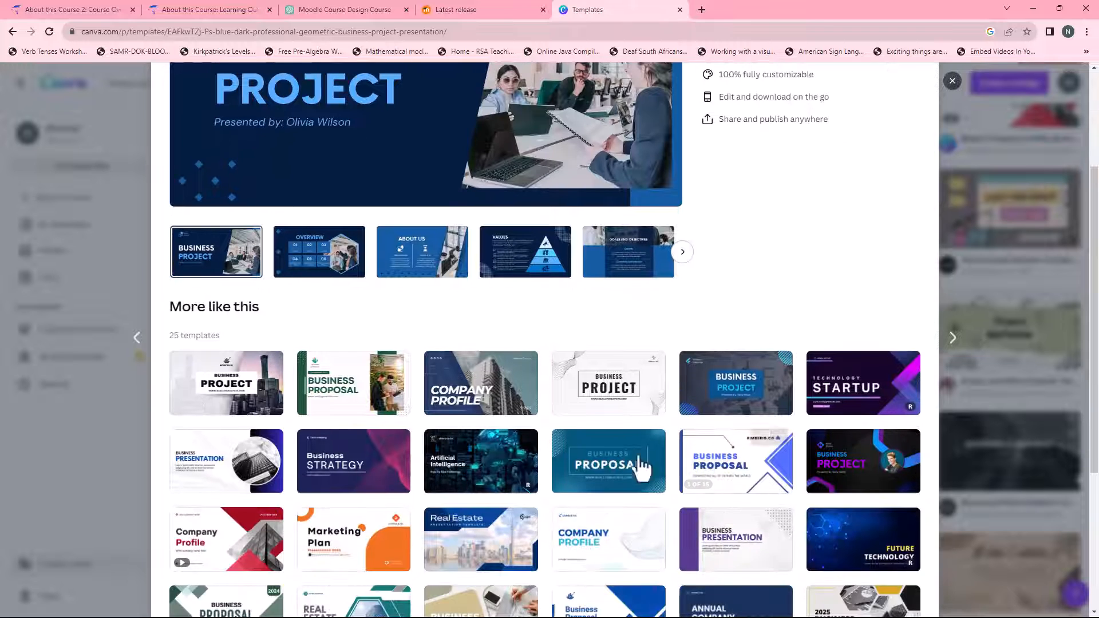
Preview the Blue Gradient Company Business Profile Presentation template's pages and open it for customizing, returning to About this Course 2 in Moodle.
{"action": "left_click", "coordinate": [231, 478]}
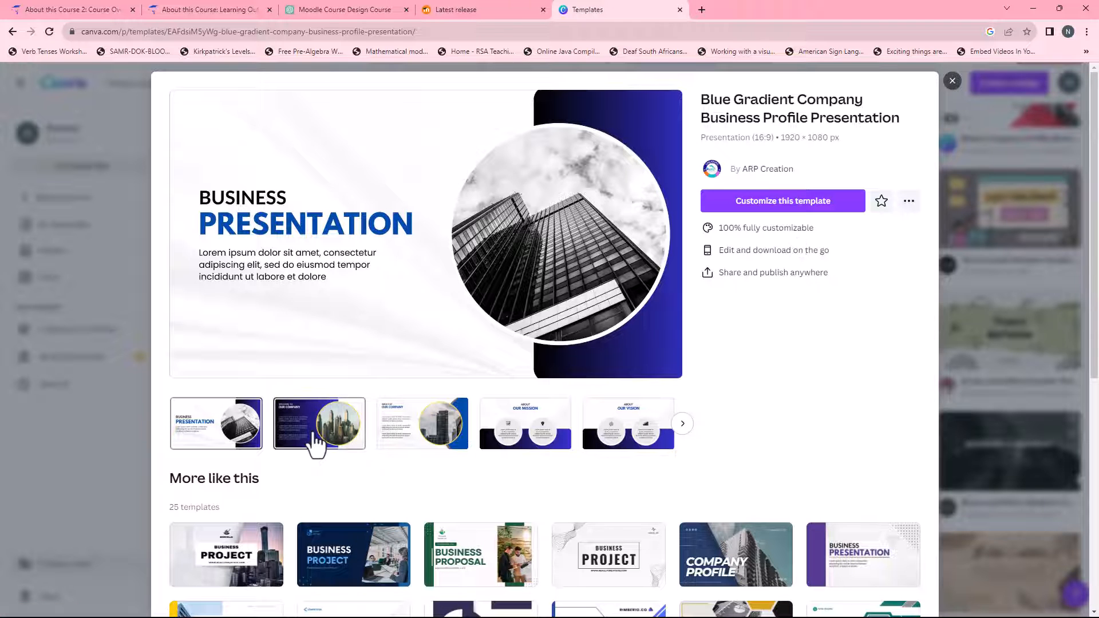
{"action": "left_click", "coordinate": [314, 442]}
{"action": "left_click", "coordinate": [426, 442]}
{"action": "left_click", "coordinate": [487, 442]}
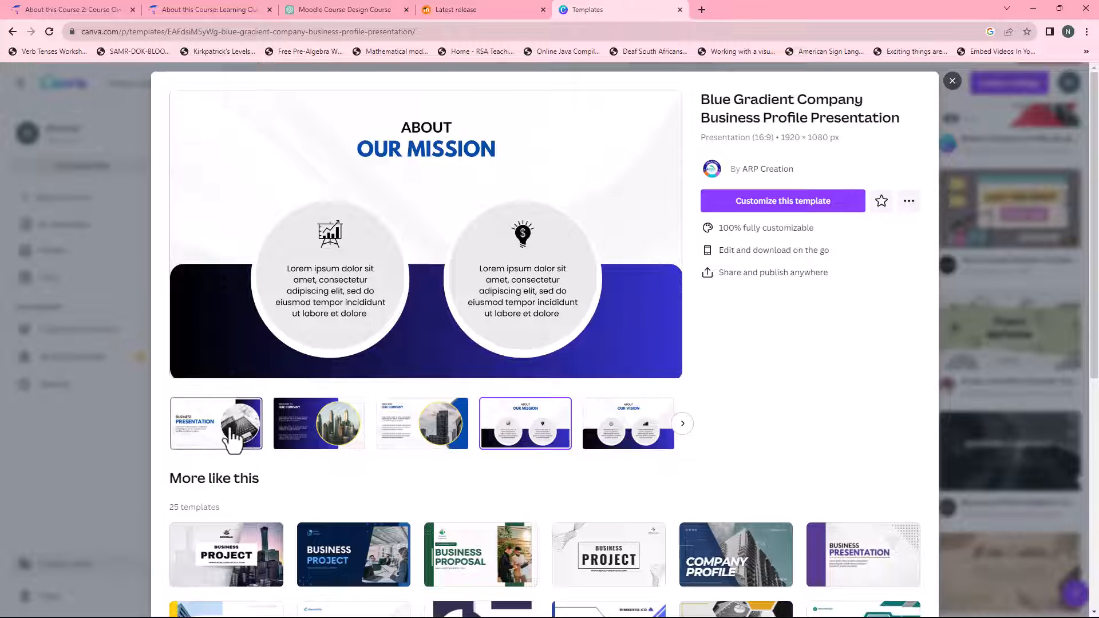
{"action": "left_click", "coordinate": [794, 205]}
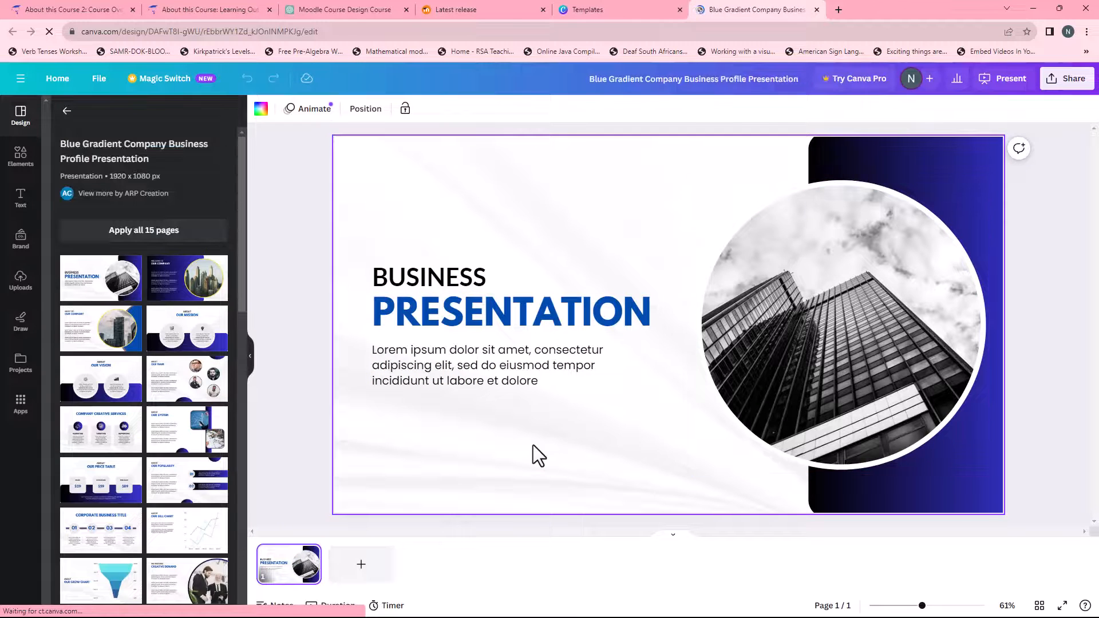
{"action": "left_click", "coordinate": [84, 8]}
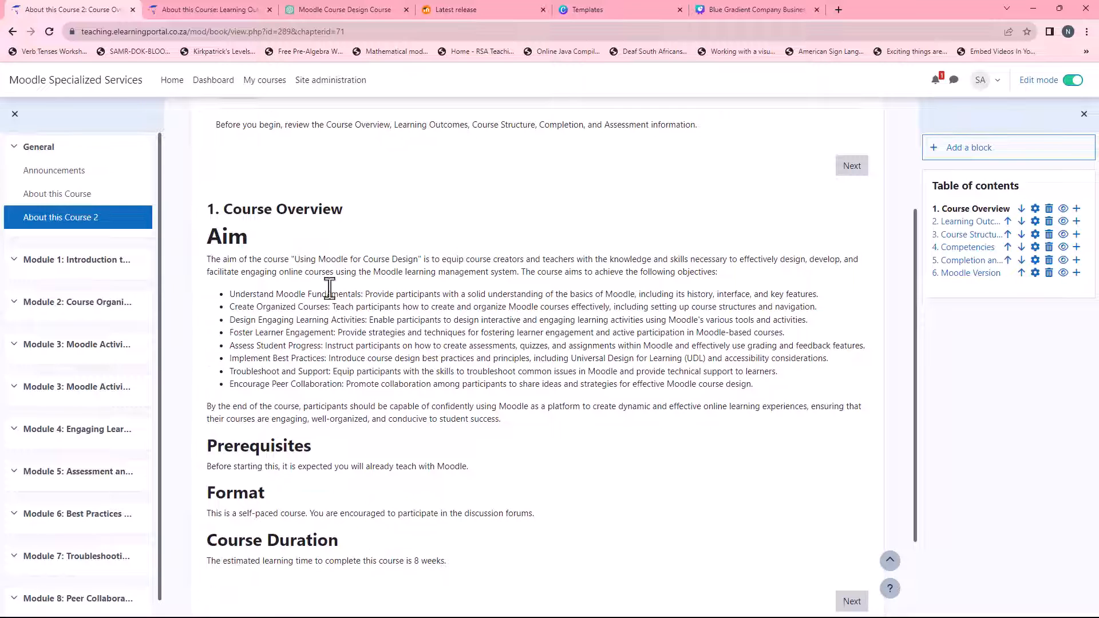
Switch to the Canva design and change the cover's title lines to MOODLE and COURSE DESIGN.
{"action": "scroll", "coordinate": [504, 258], "scroll_direction": "up", "scroll_amount": 3}
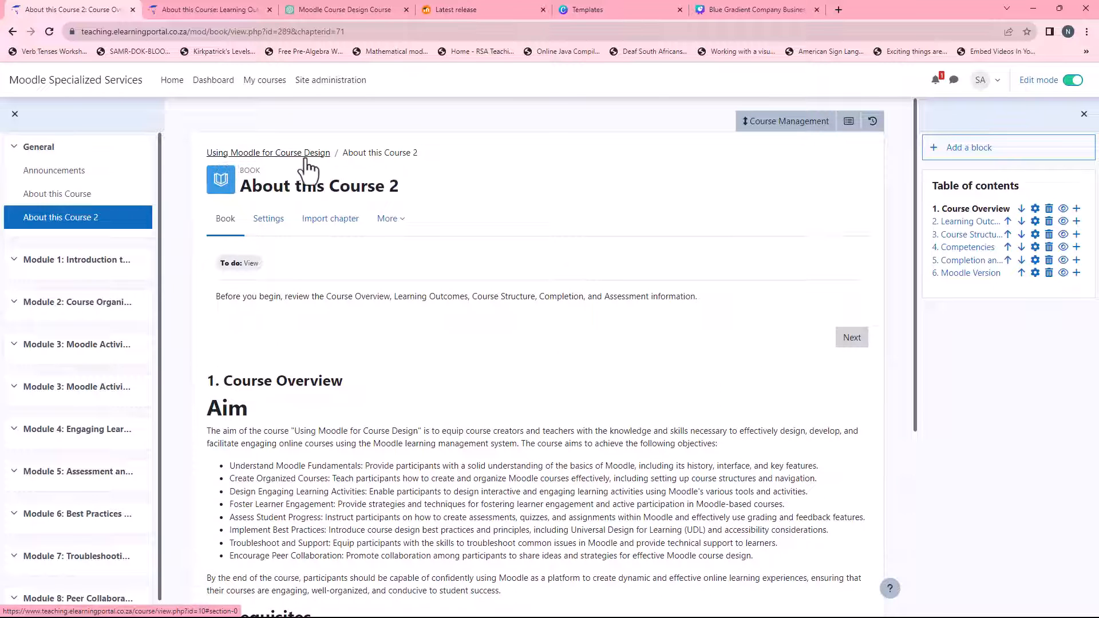
{"action": "left_click", "coordinate": [757, 9]}
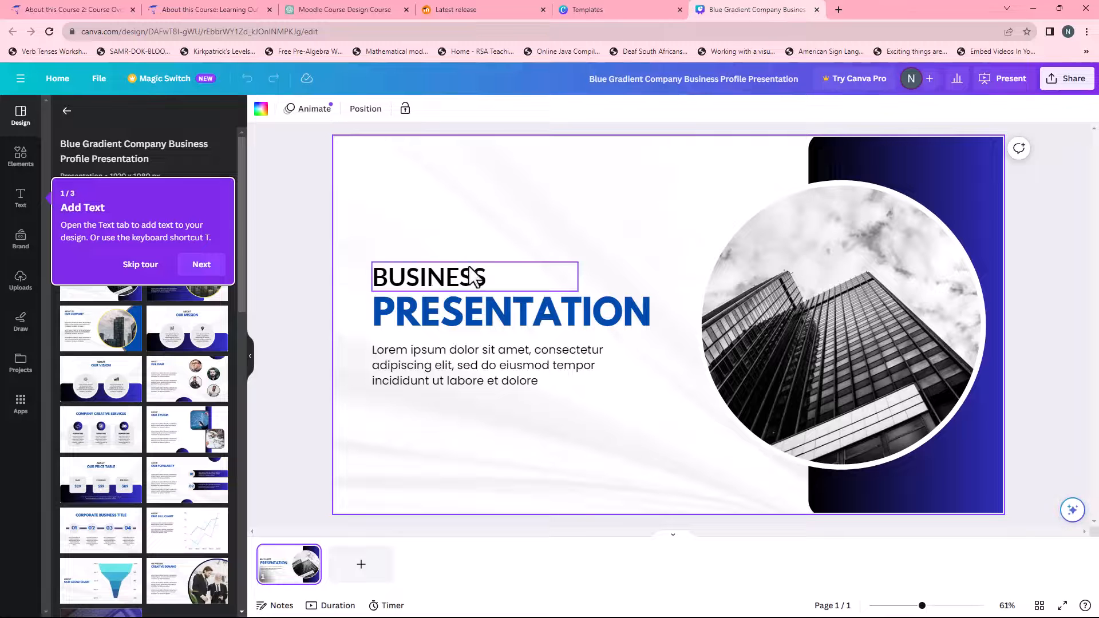
{"action": "left_click", "coordinate": [427, 274]}
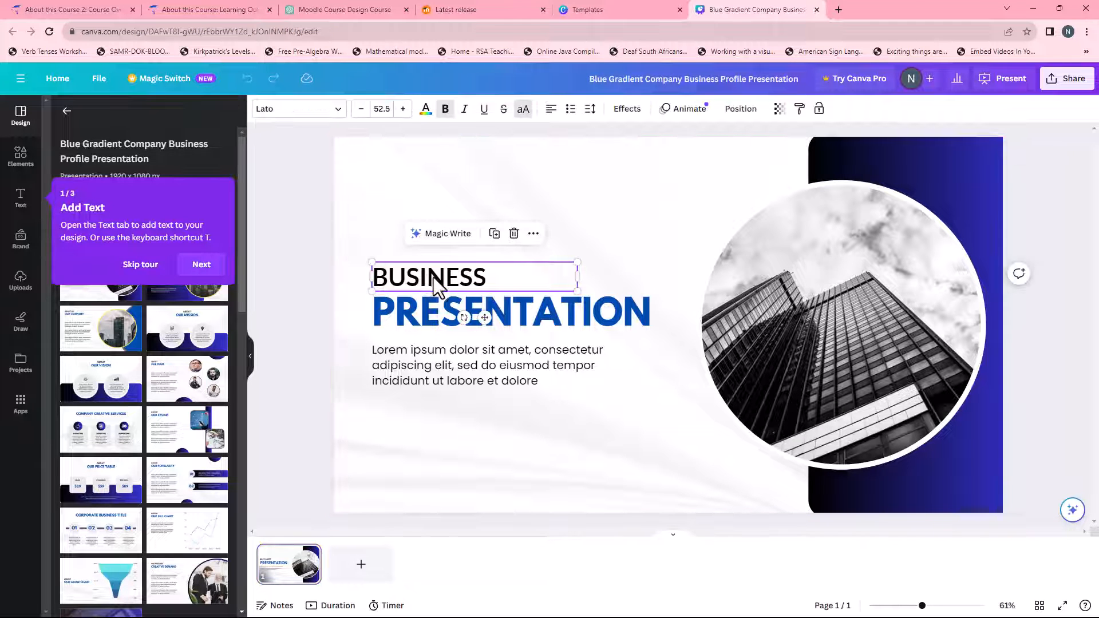
{"action": "double_click", "coordinate": [434, 278]}
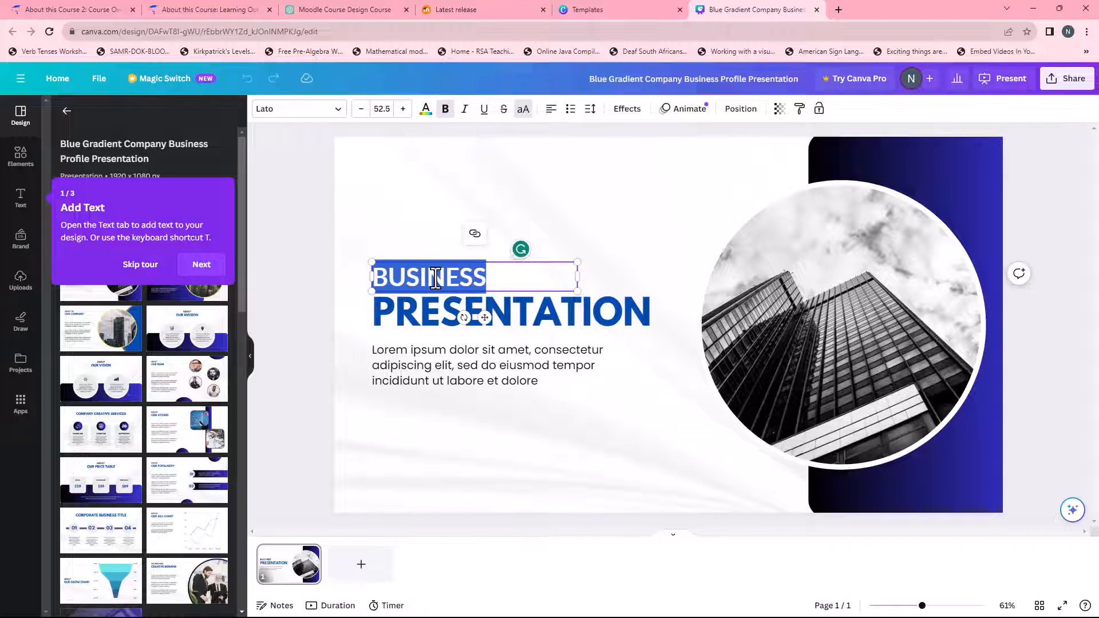
{"action": "type", "text": "MOODLE"}
{"action": "left_click", "coordinate": [415, 322]}
{"action": "double_click", "coordinate": [415, 321]}
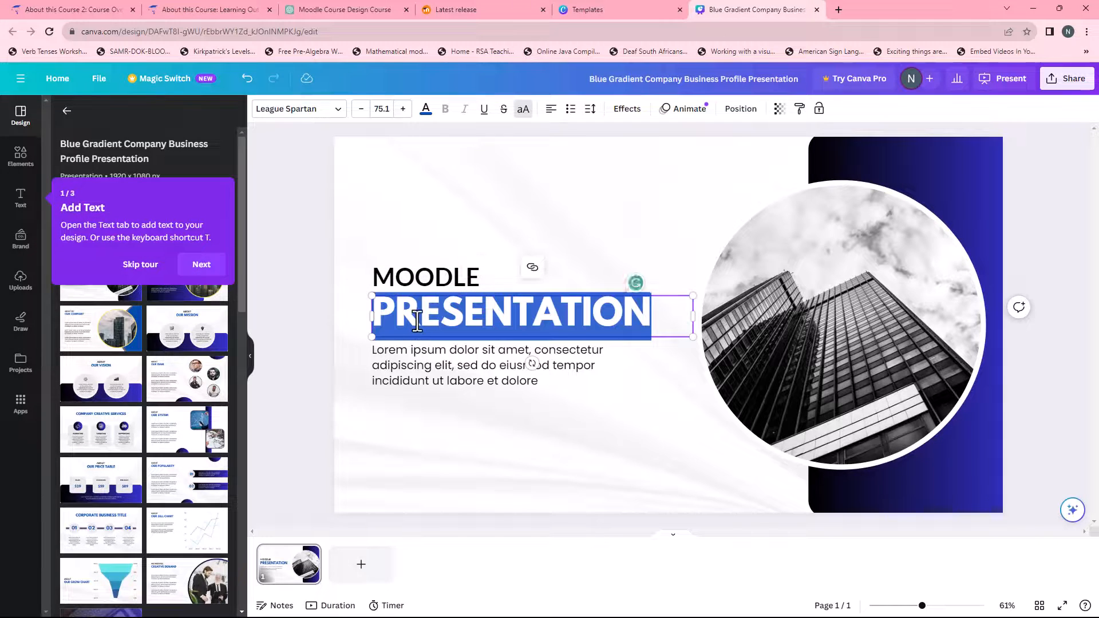
{"action": "type", "text": "COURSE"}
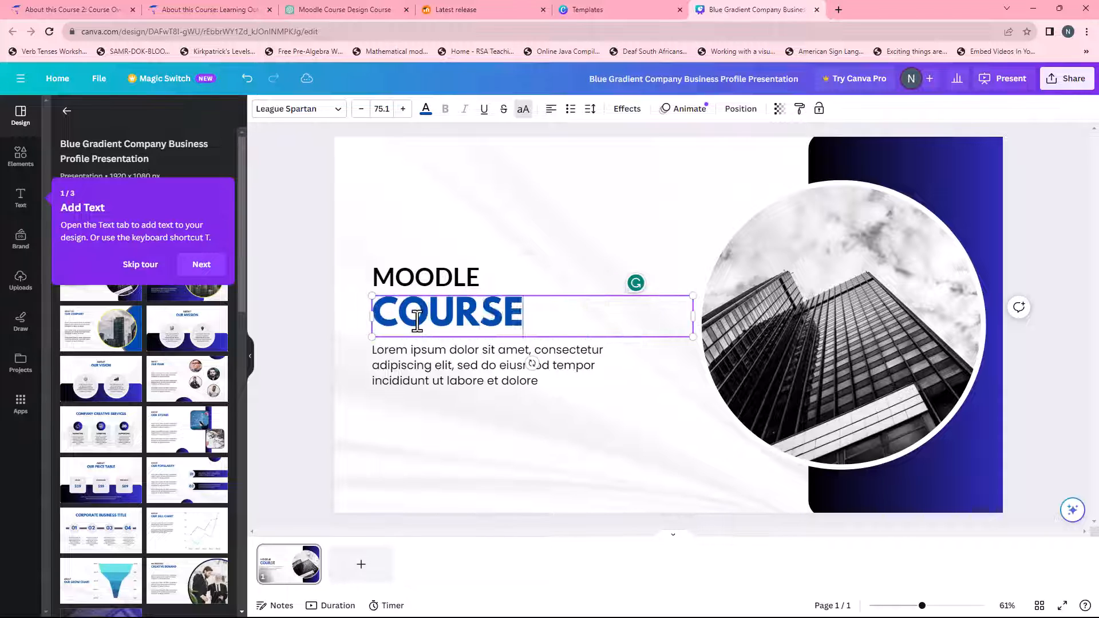
{"action": "type", "text": " DESIGN"}
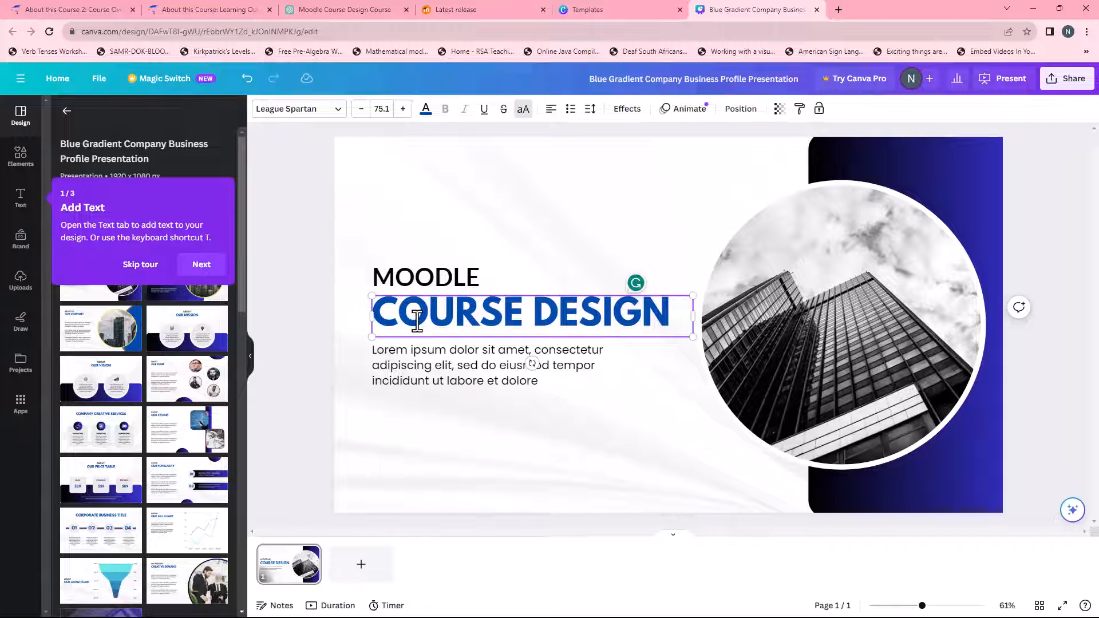
Replace the cover's placeholder paragraph with the "Before you begin, review the Course Overview..." sentence copied from the Moodle book page.
{"action": "left_click", "coordinate": [423, 379]}
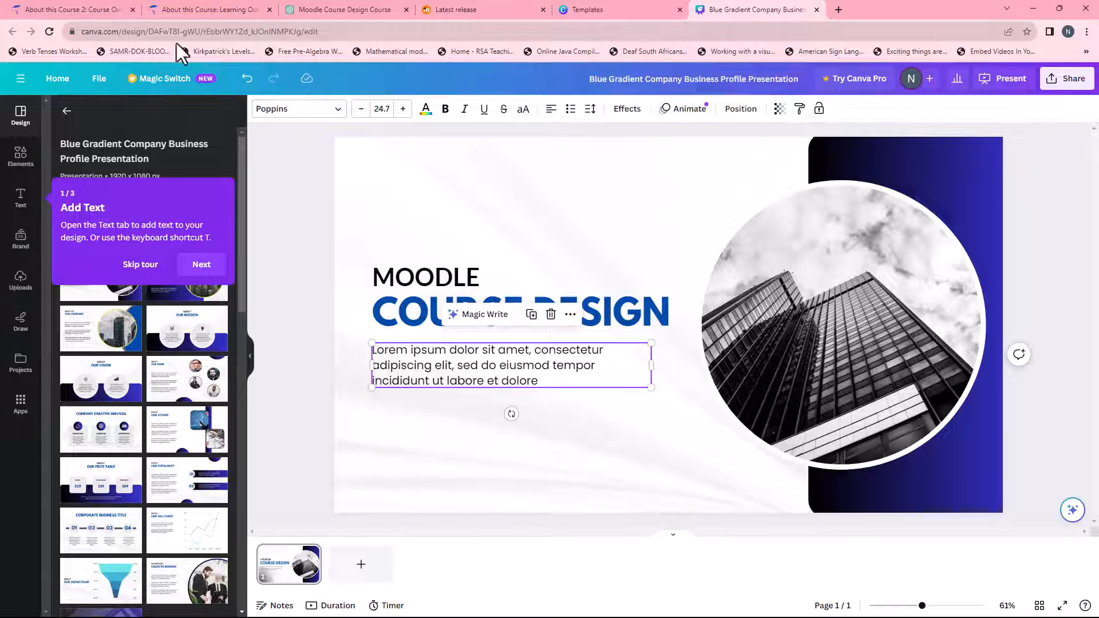
{"action": "left_click", "coordinate": [86, 9]}
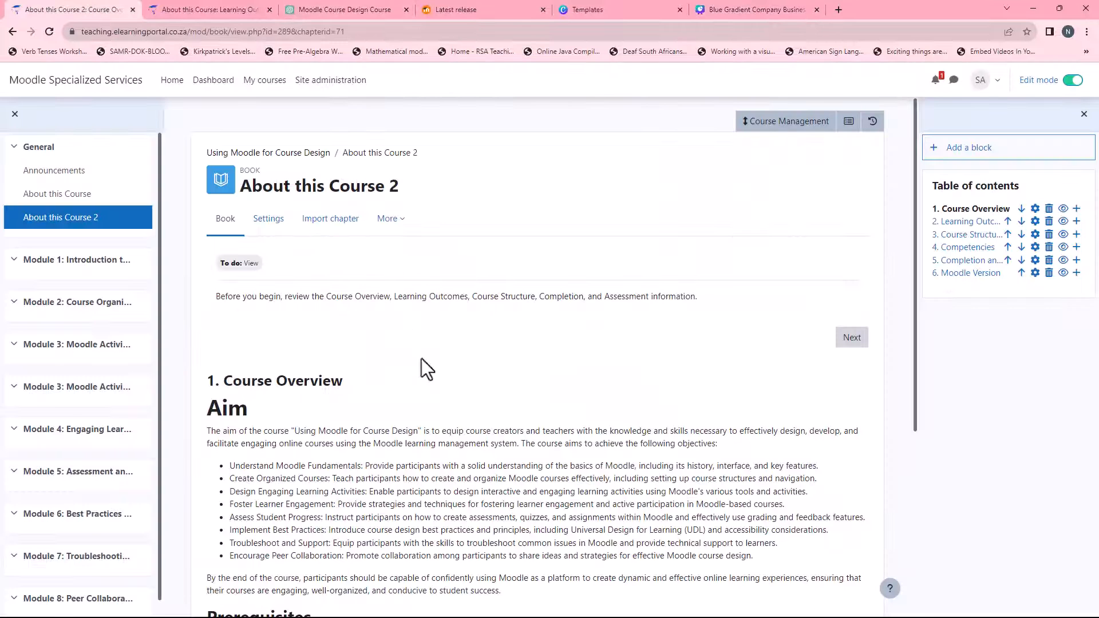
{"action": "left_click_drag", "start_coordinate": [218, 297], "coordinate": [643, 305]}
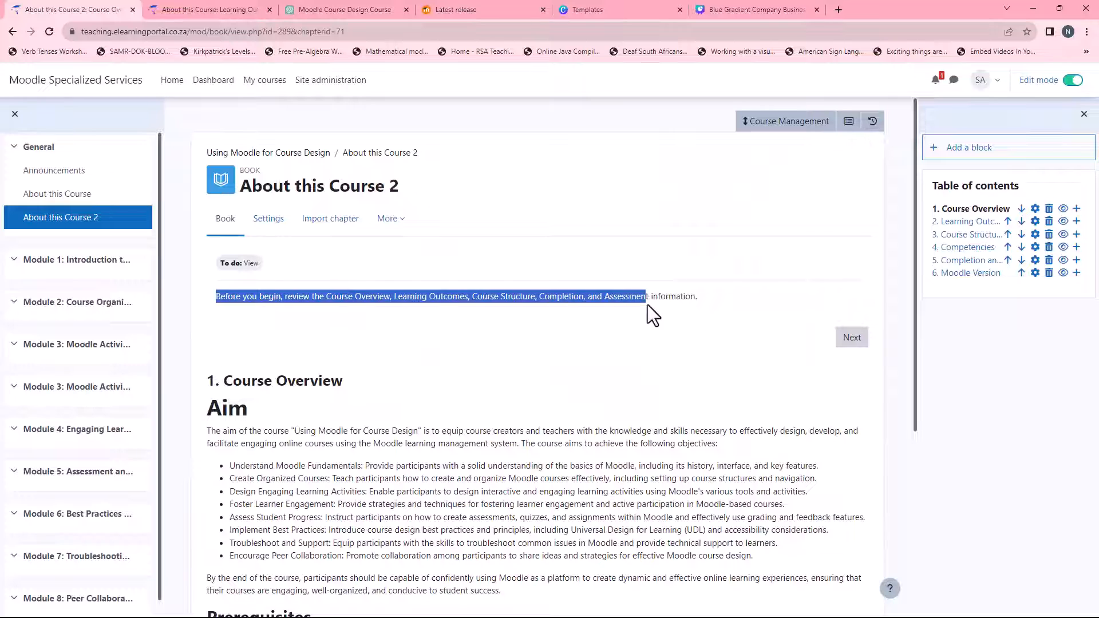
{"action": "right_click", "coordinate": [694, 305]}
{"action": "left_click", "coordinate": [710, 320]}
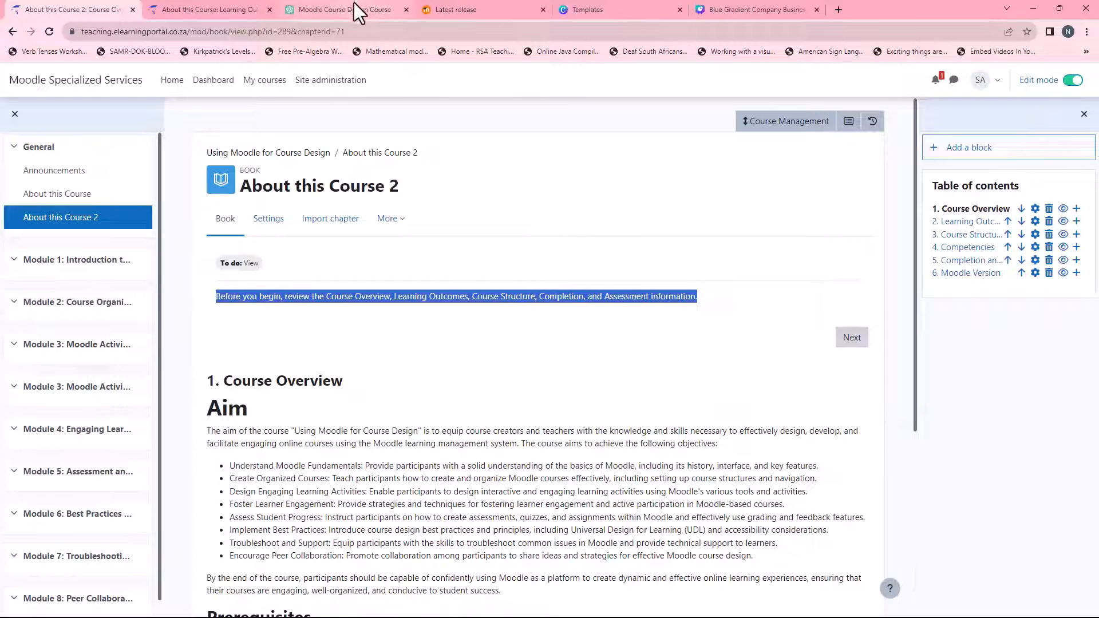
{"action": "left_click", "coordinate": [722, 10]}
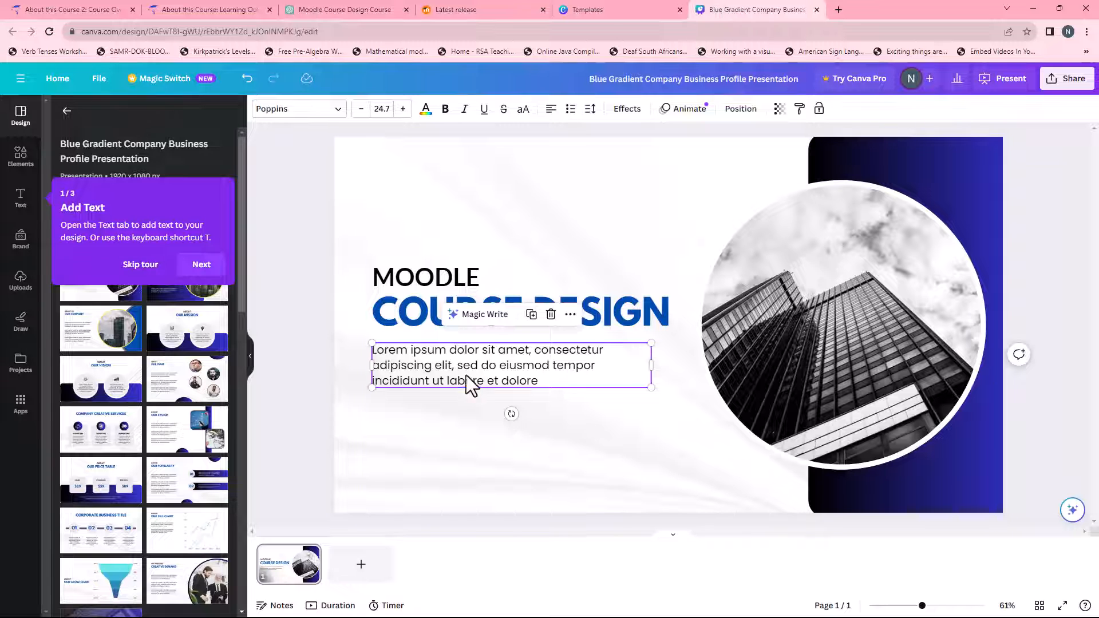
{"action": "double_click", "coordinate": [418, 365]}
{"action": "triple_click", "coordinate": [418, 365]}
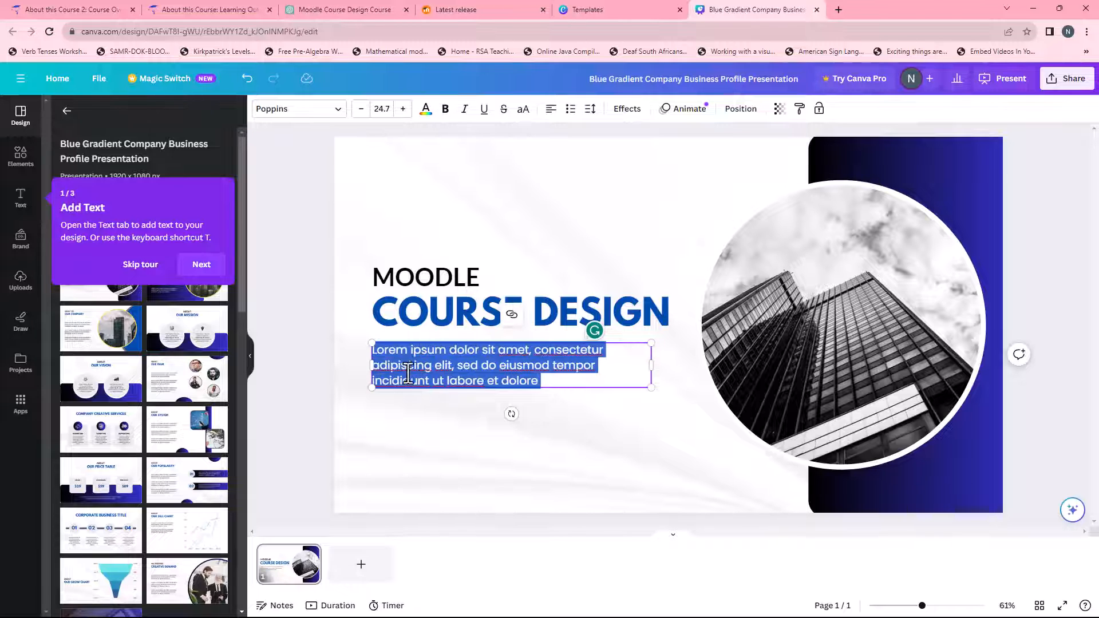
{"action": "type", "text": "Before you begin, review the Course Overview, Learning Outcomes, Course Structure, Completion, and Assessment information."}
{"action": "left_click", "coordinate": [560, 448]}
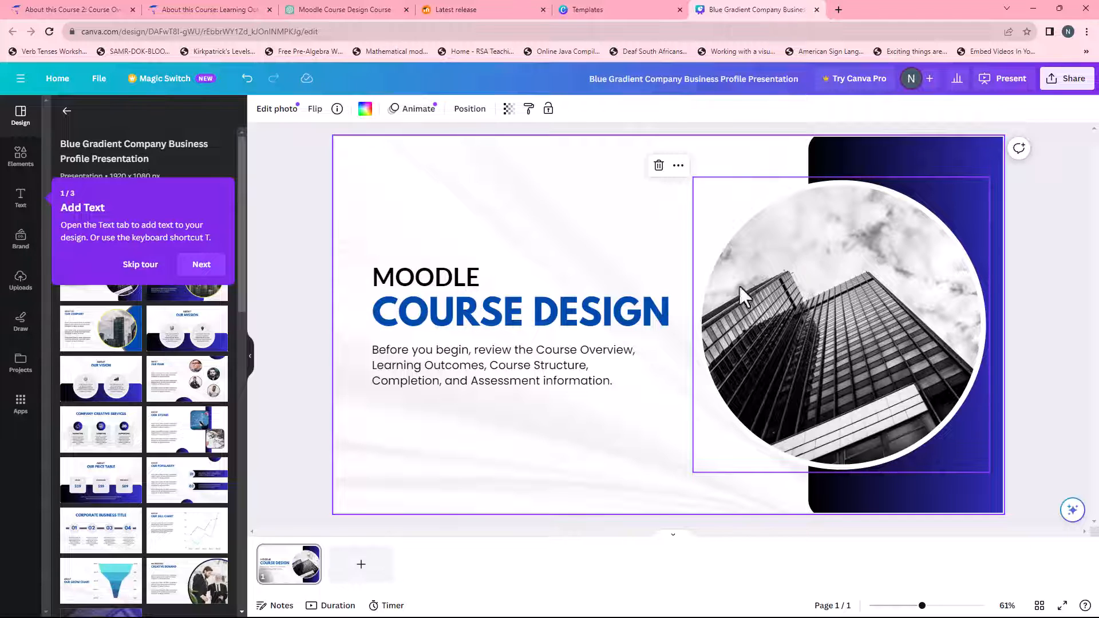
Select the cover's circular building photo, open the elements library and skip the introductory tour.
{"action": "left_click", "coordinate": [844, 306]}
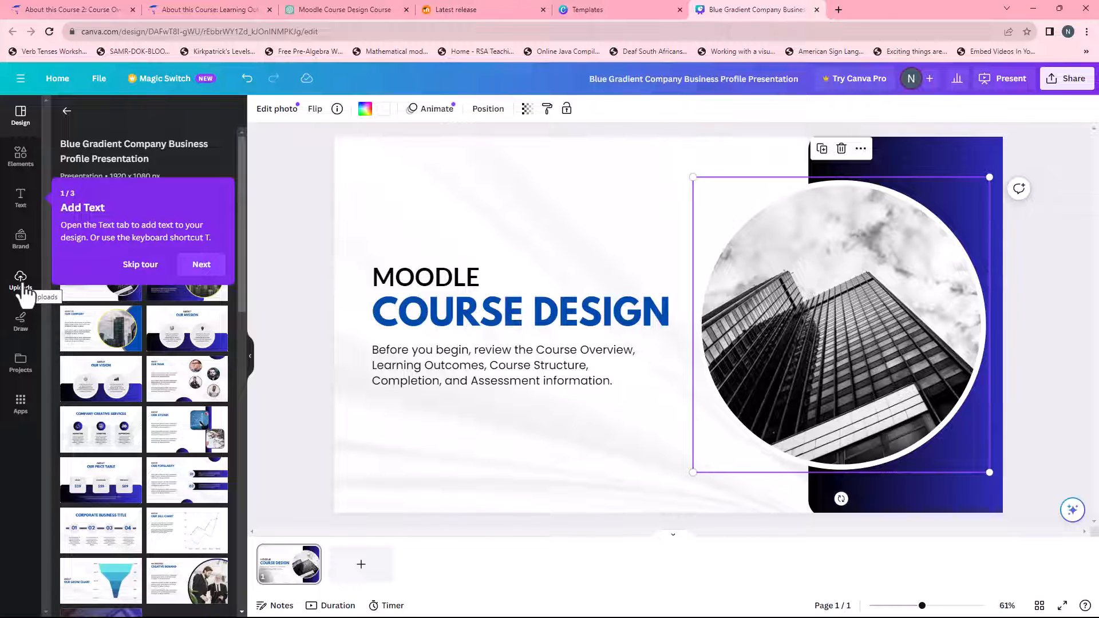
{"action": "left_click", "coordinate": [21, 161]}
{"action": "left_click", "coordinate": [140, 265]}
Fill the cover's circular frame with the Retro Halloween portrait of a woman in gold makeup.
{"action": "scroll", "coordinate": [153, 444], "scroll_direction": "down", "scroll_amount": 1}
{"action": "scroll", "coordinate": [153, 443], "scroll_direction": "down", "scroll_amount": 5}
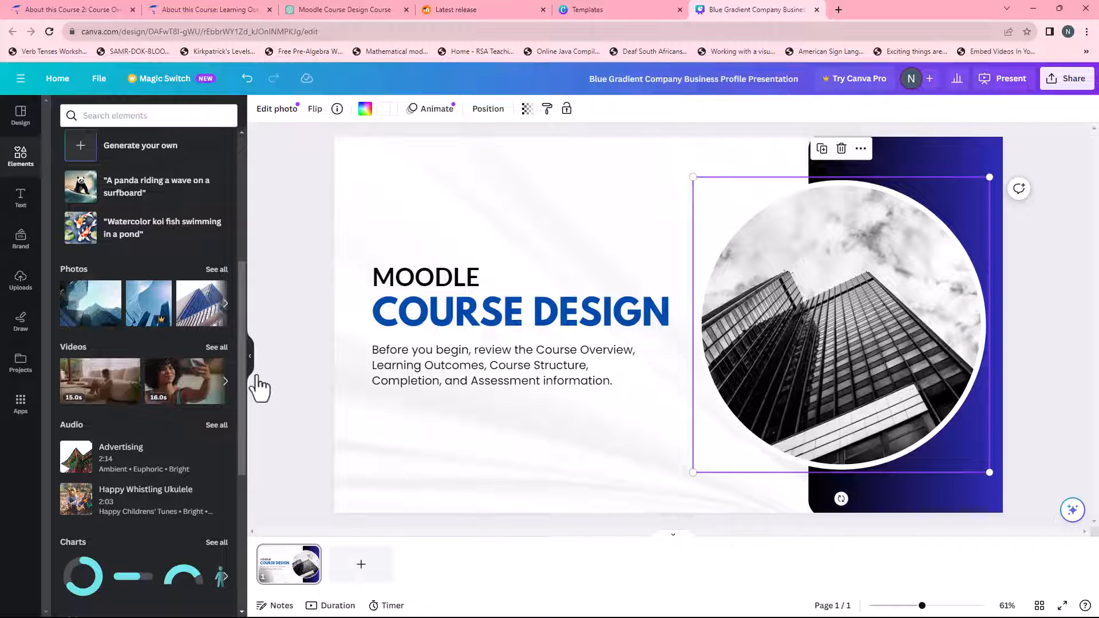
{"action": "scroll", "coordinate": [175, 407], "scroll_direction": "down", "scroll_amount": 3}
{"action": "scroll", "coordinate": [172, 403], "scroll_direction": "down", "scroll_amount": 6}
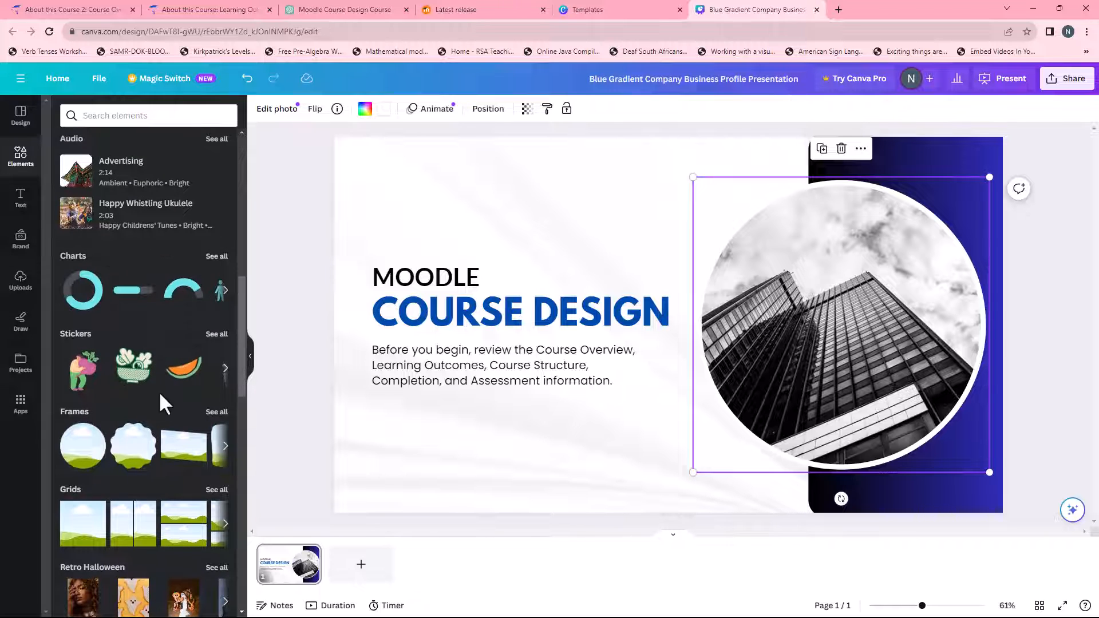
{"action": "scroll", "coordinate": [159, 390], "scroll_direction": "down", "scroll_amount": 3}
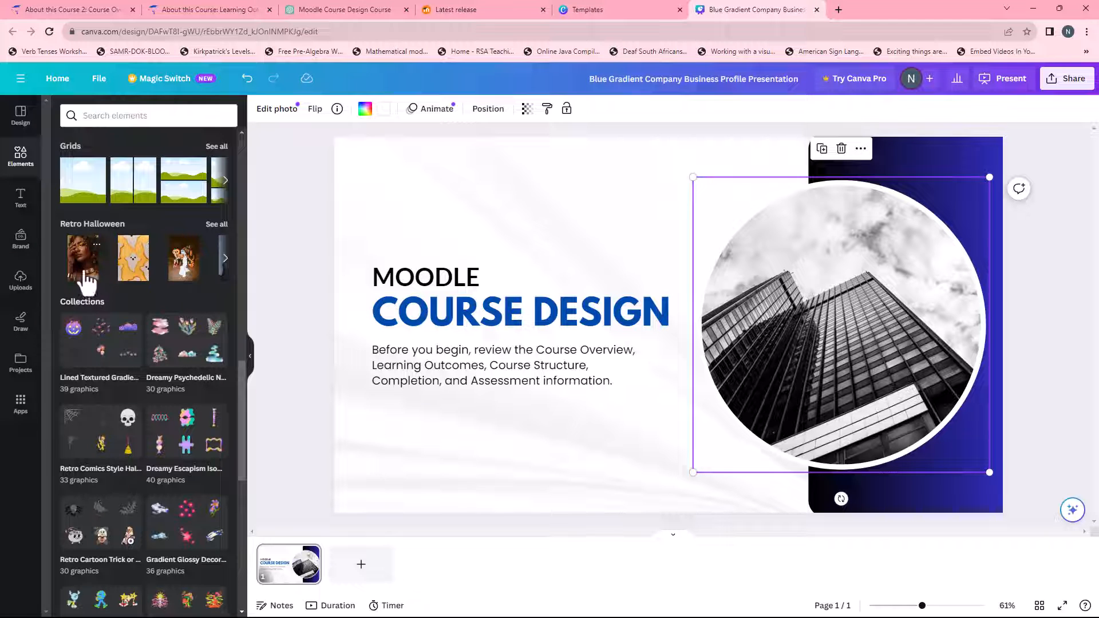
{"action": "left_click_drag", "start_coordinate": [84, 278], "coordinate": [743, 276]}
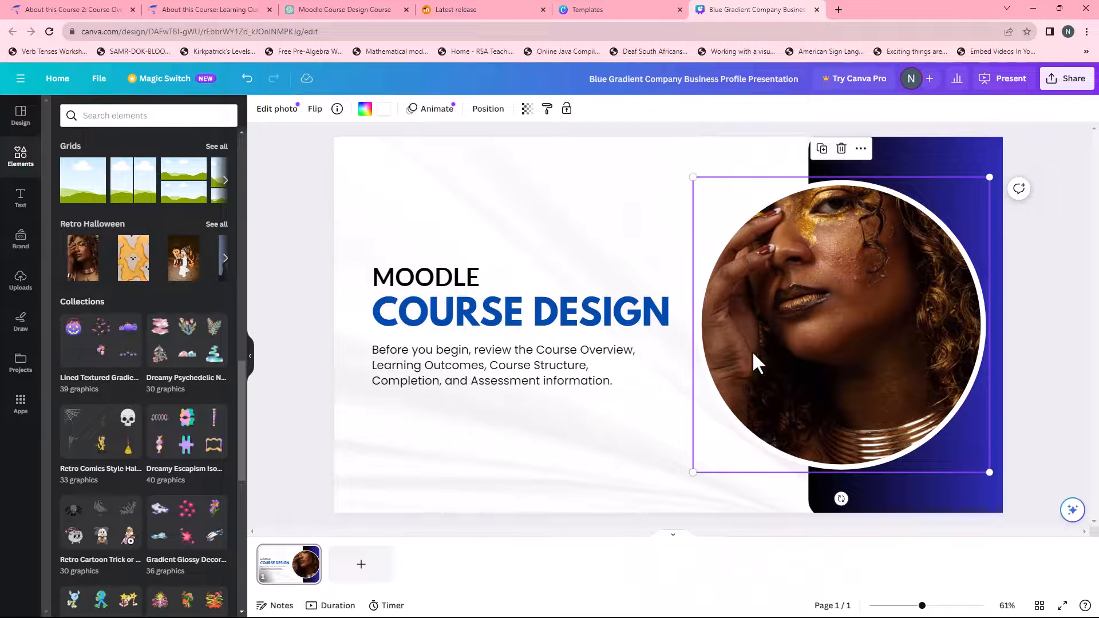
Browse the other Retro Halloween images, and fill the circular frame with the glass skyscrapers picture from Photos instead.
{"action": "left_click", "coordinate": [226, 261]}
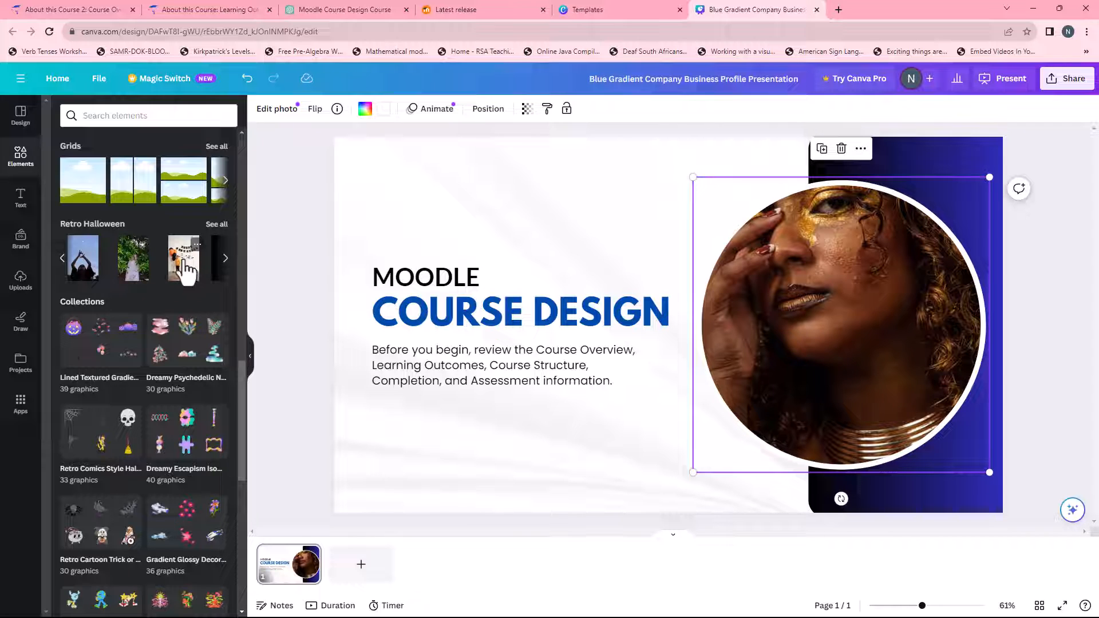
{"action": "left_click", "coordinate": [226, 260]}
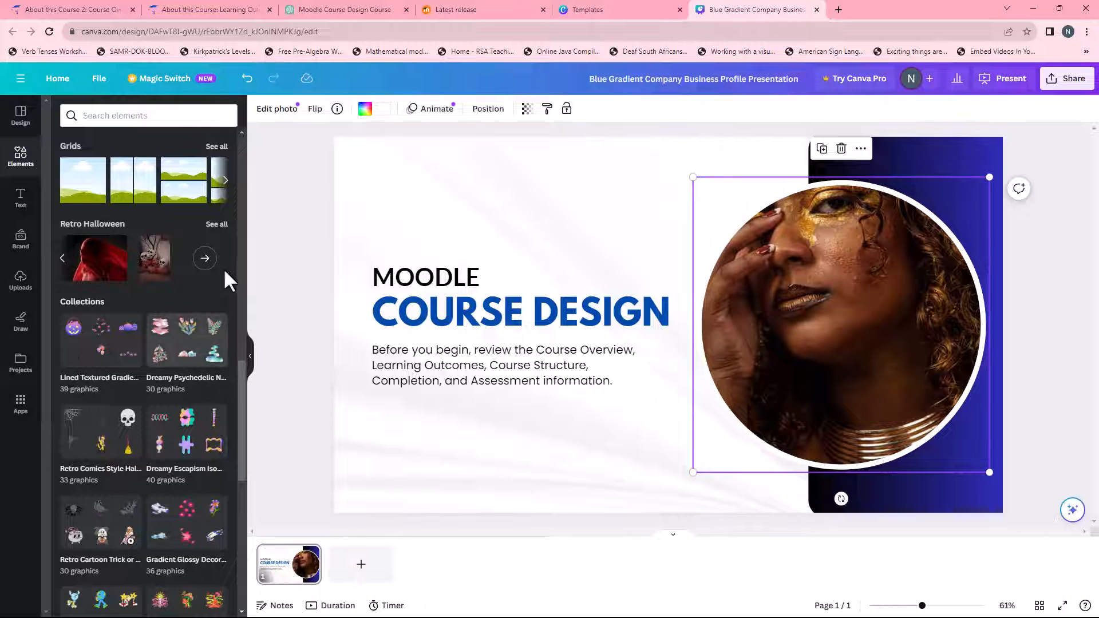
{"action": "left_click", "coordinate": [207, 261]}
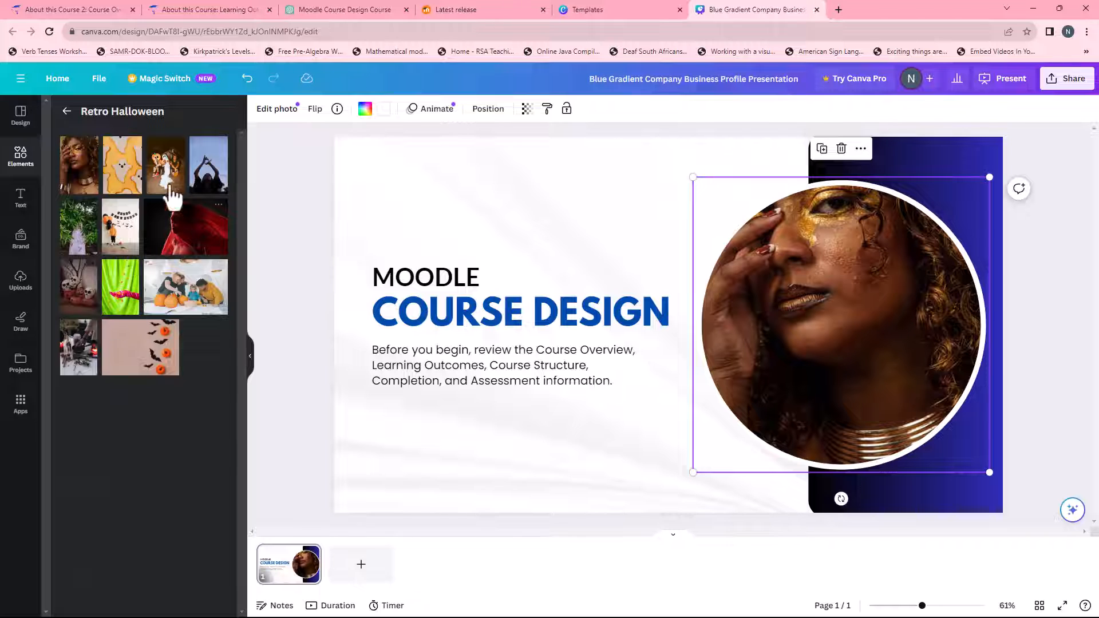
{"action": "left_click", "coordinate": [67, 112]}
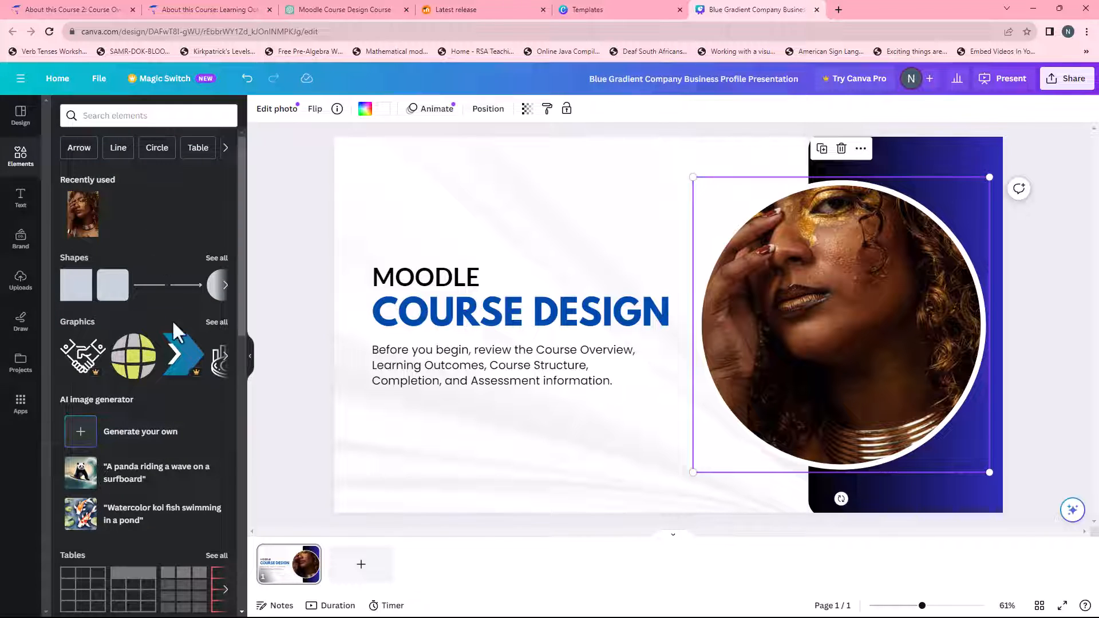
{"action": "scroll", "coordinate": [164, 465], "scroll_direction": "down", "scroll_amount": 6}
{"action": "scroll", "coordinate": [165, 465], "scroll_direction": "down", "scroll_amount": 1}
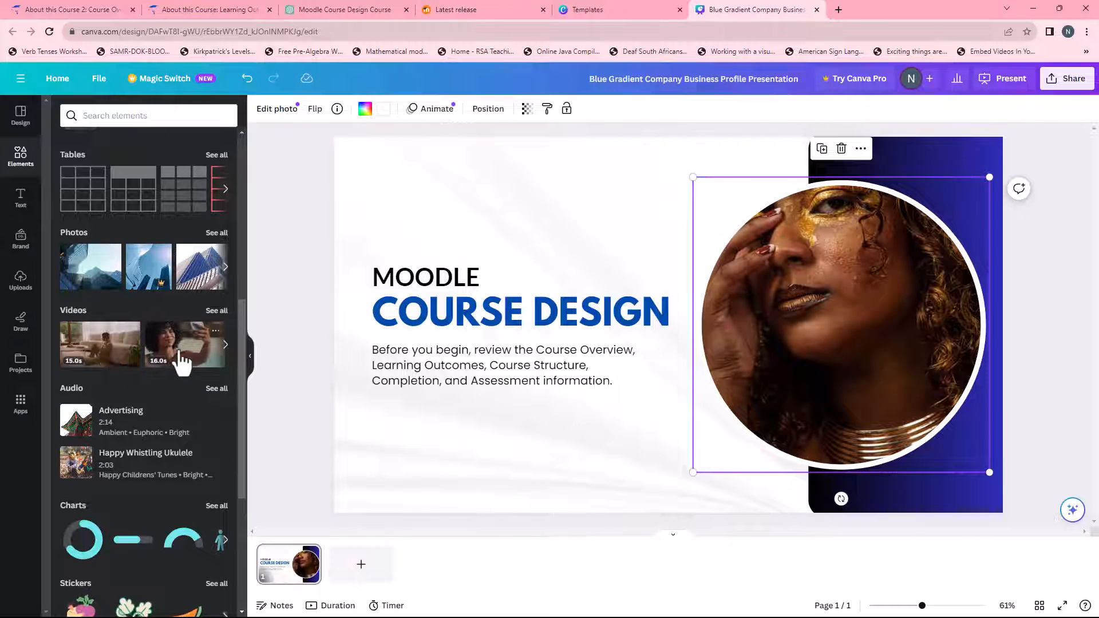
{"action": "left_click_drag", "start_coordinate": [95, 275], "coordinate": [795, 266]}
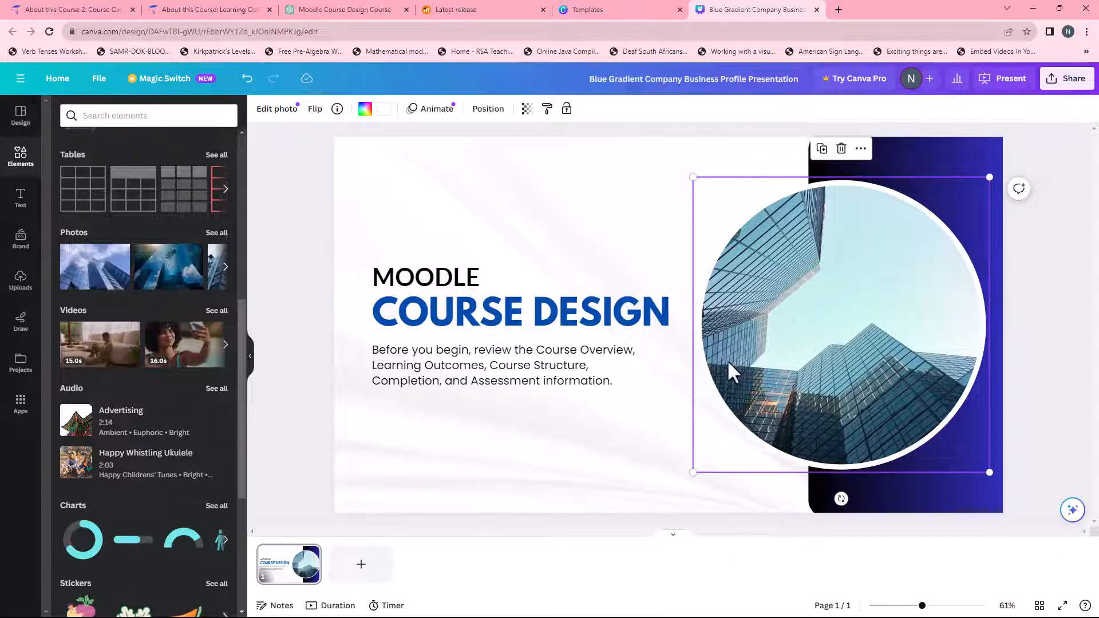
Try lime green and turquoise fills on the gradient shape behind the photo, comparing with the Moodle book page.
{"action": "left_click", "coordinate": [959, 507]}
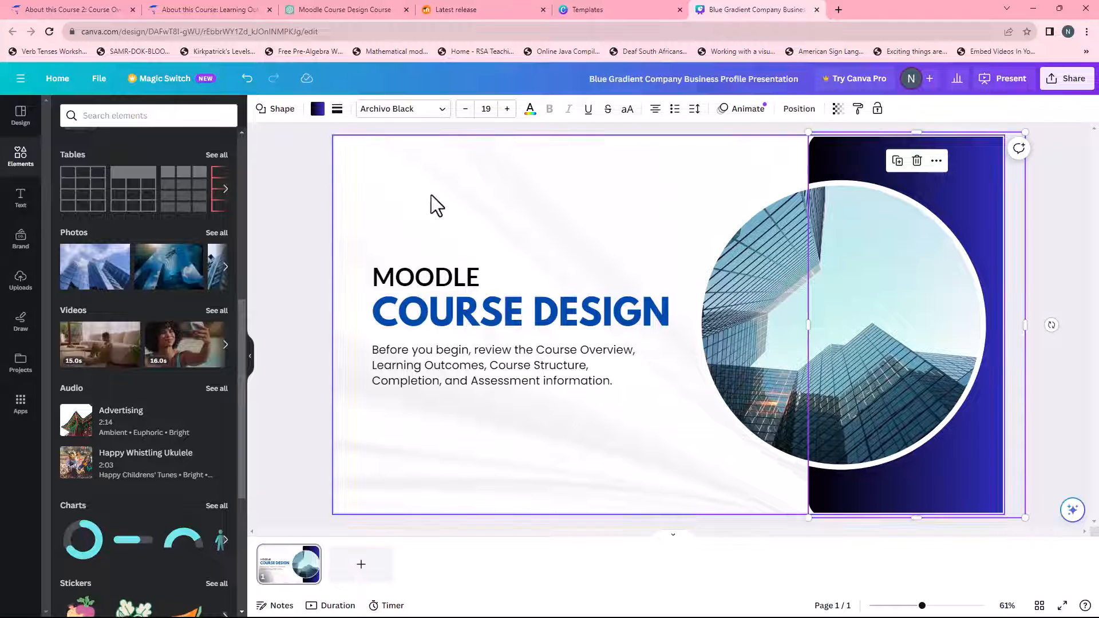
{"action": "left_click", "coordinate": [317, 110]}
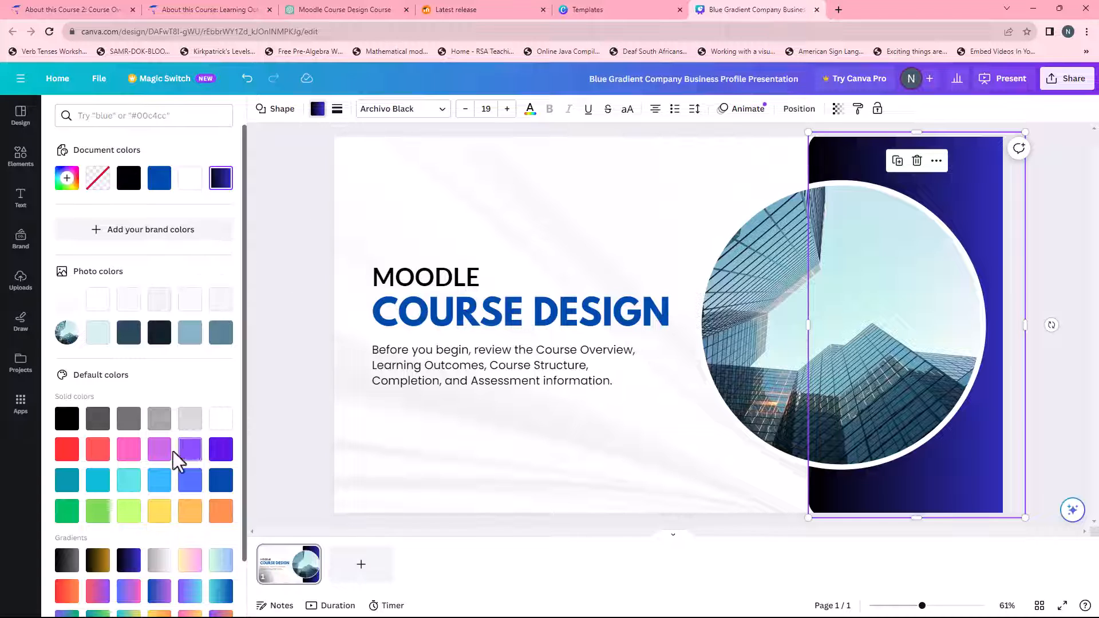
{"action": "left_click", "coordinate": [130, 512]}
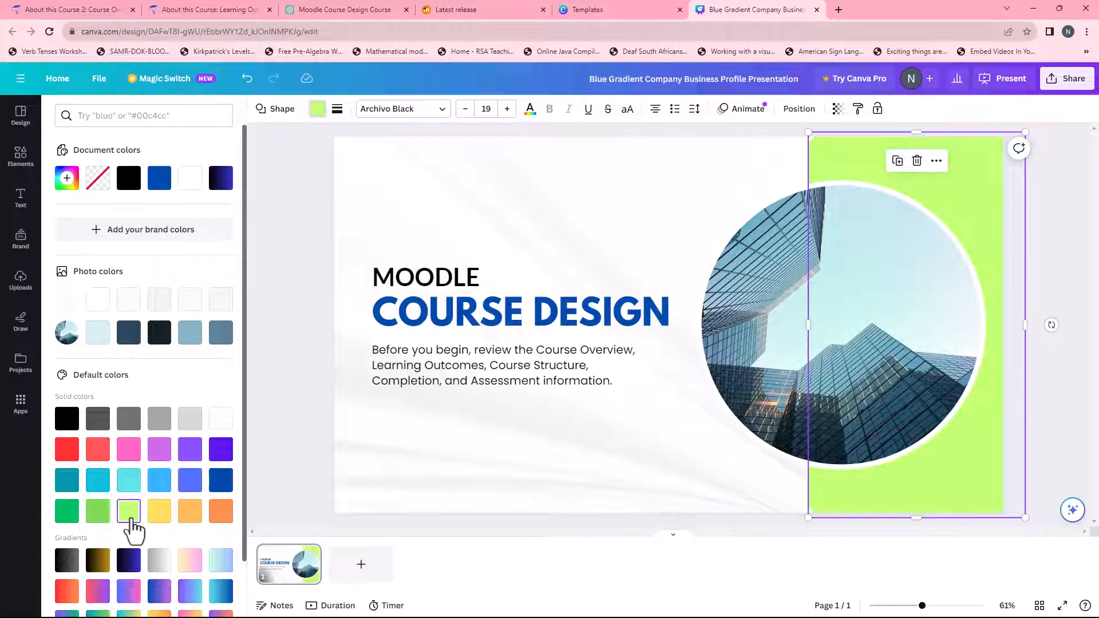
{"action": "left_click", "coordinate": [129, 484]}
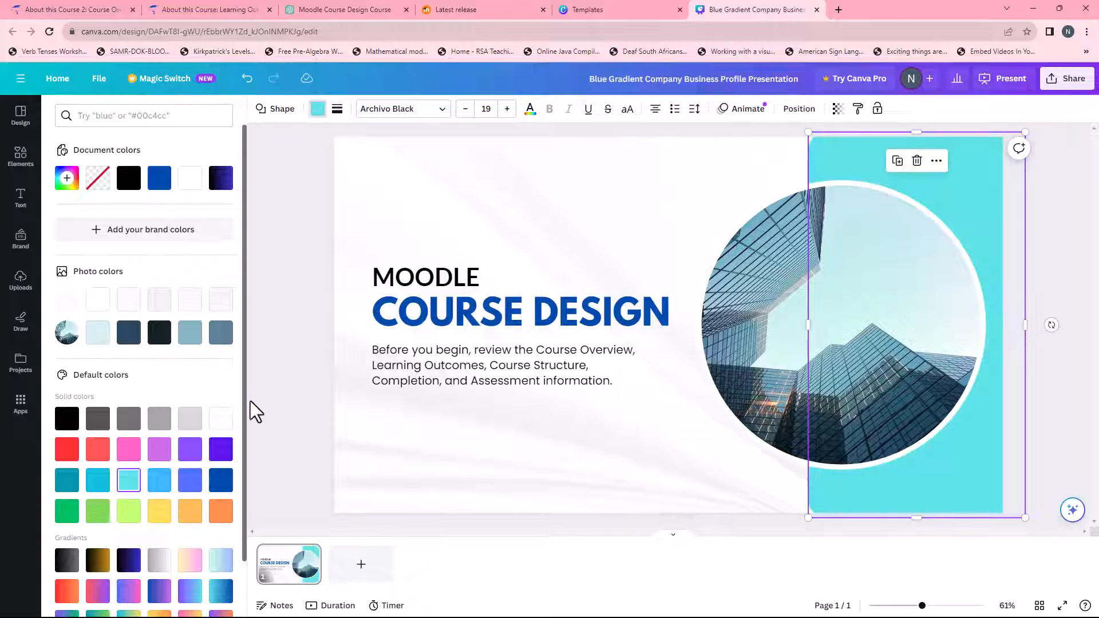
{"action": "left_click", "coordinate": [82, 9]}
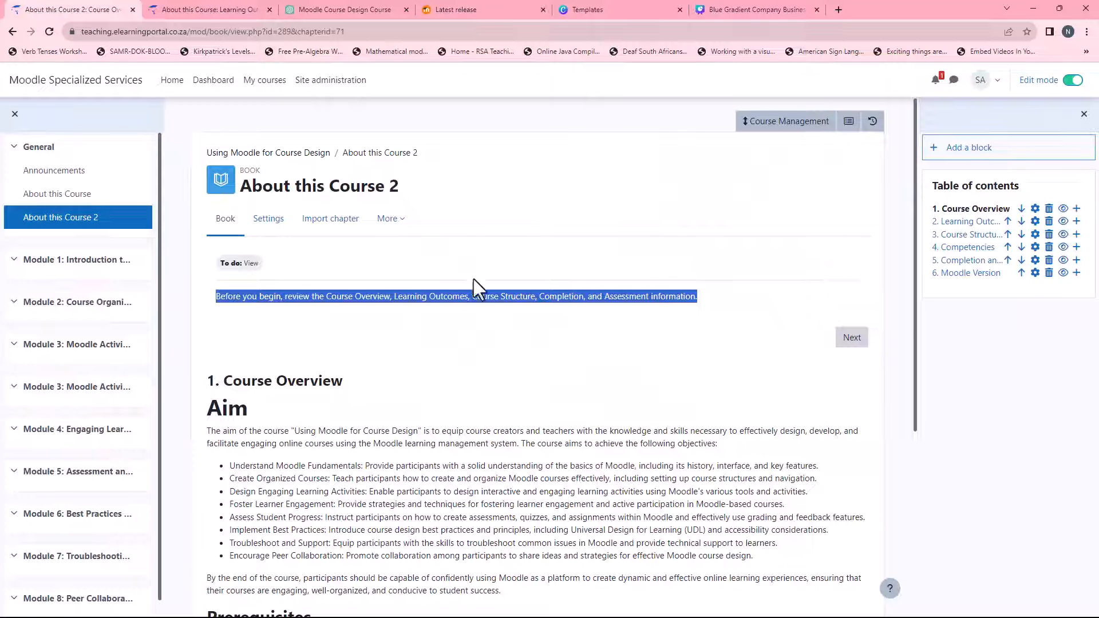
{"action": "left_click", "coordinate": [736, 9]}
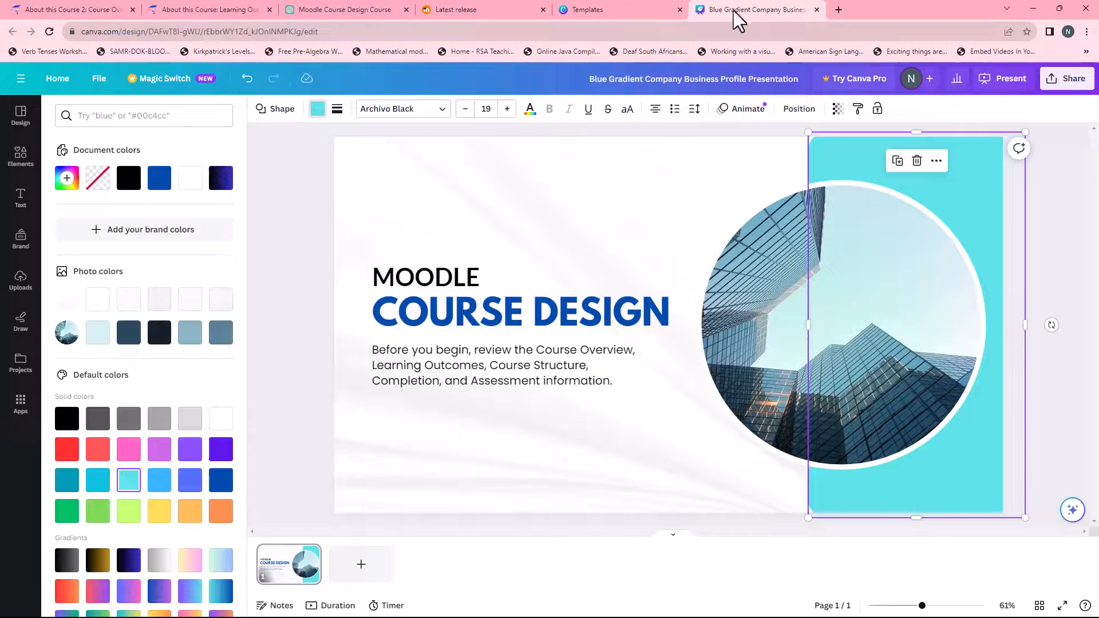
Try the muted blue and pale blue photo colors on the shape behind the photo, and restore its dark blue gradient.
{"action": "left_click", "coordinate": [190, 333]}
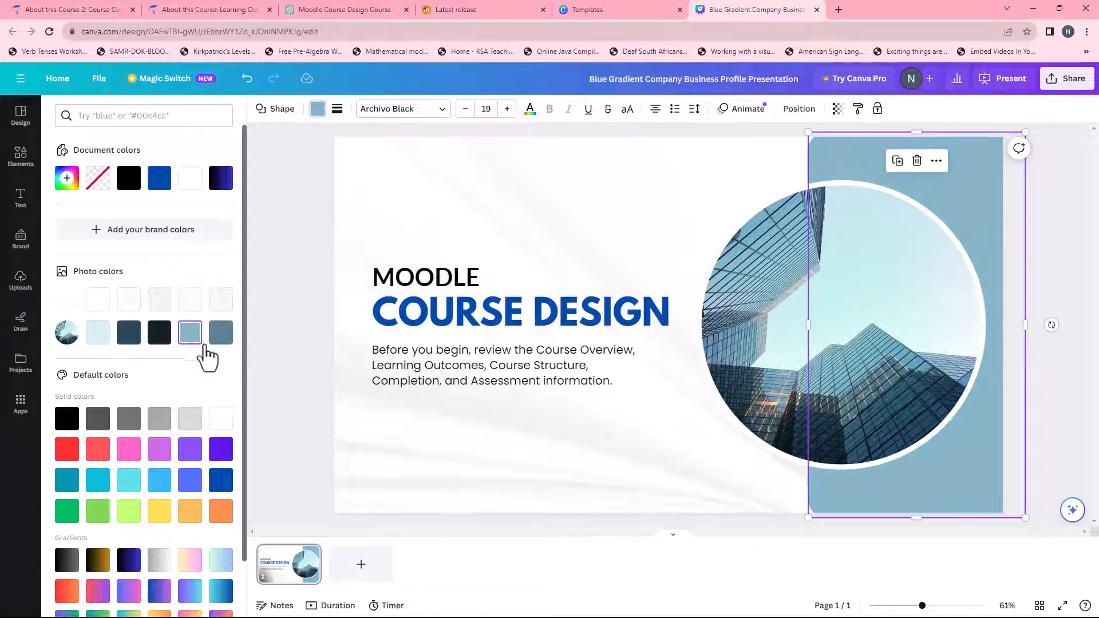
{"action": "left_click", "coordinate": [98, 338]}
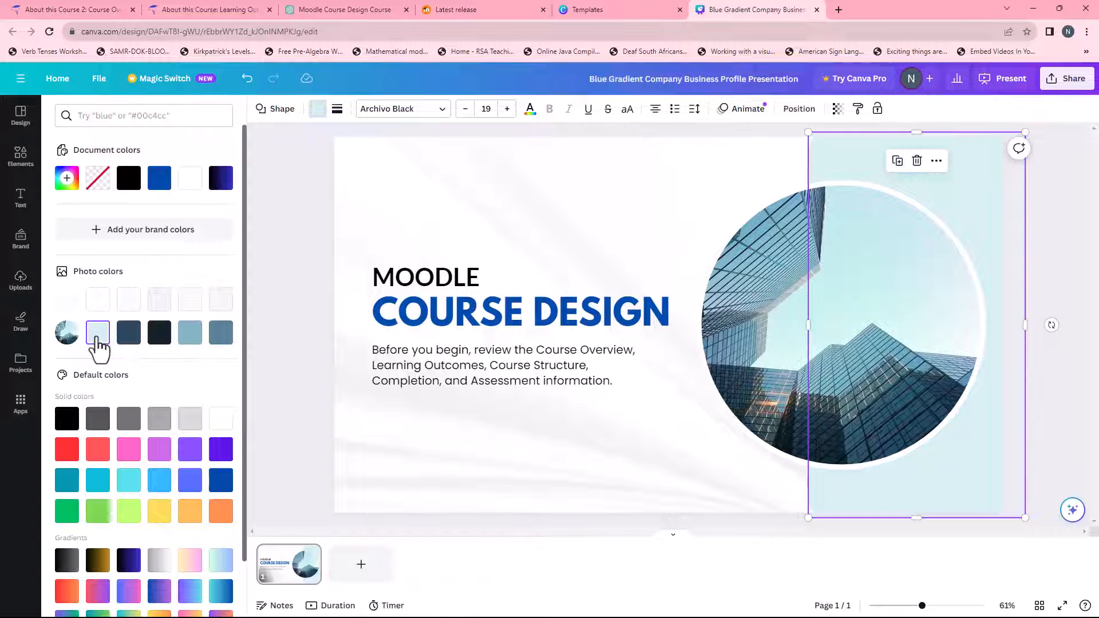
{"action": "left_click", "coordinate": [220, 179]}
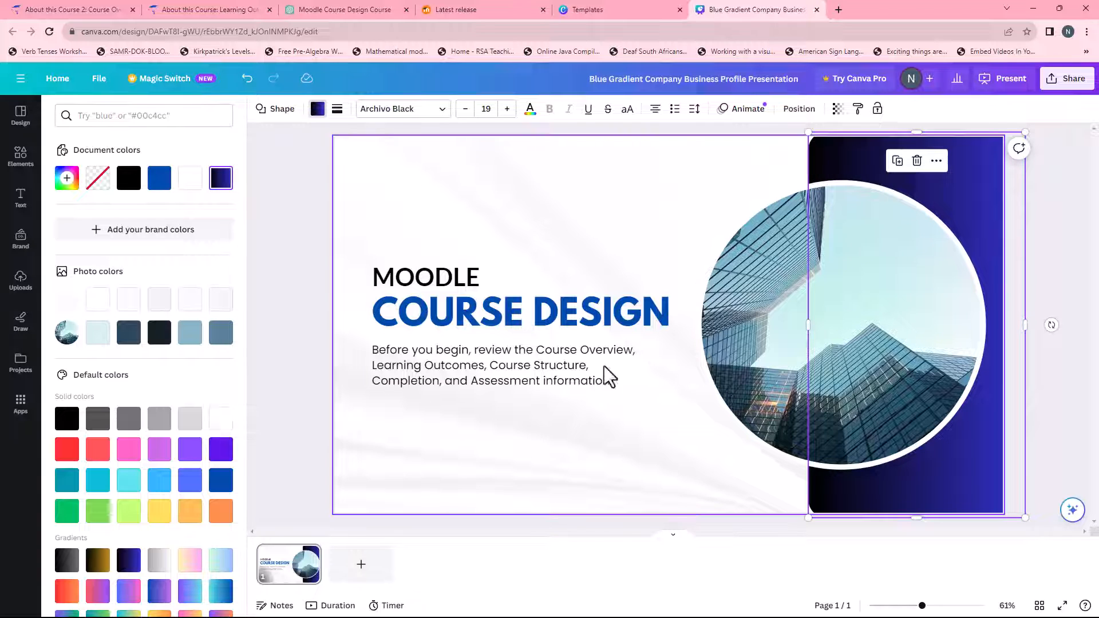
{"action": "key", "text": "Escape"}
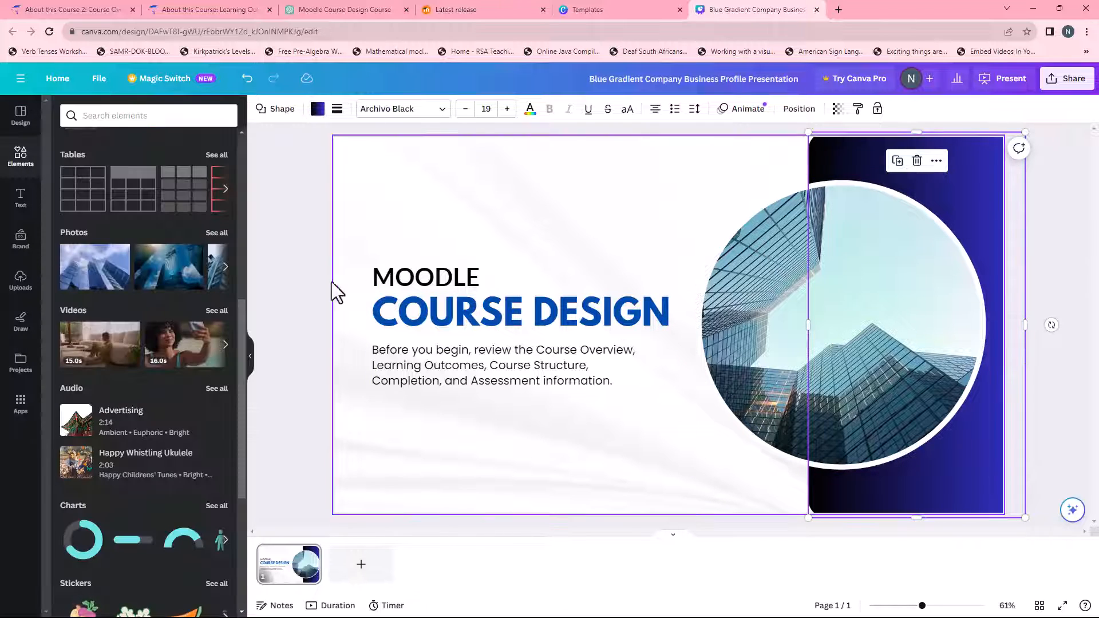
Review the Course Overview chapter of the Moodle book About this Course 2 and return to the Canva cover slide.
{"action": "left_click", "coordinate": [292, 243]}
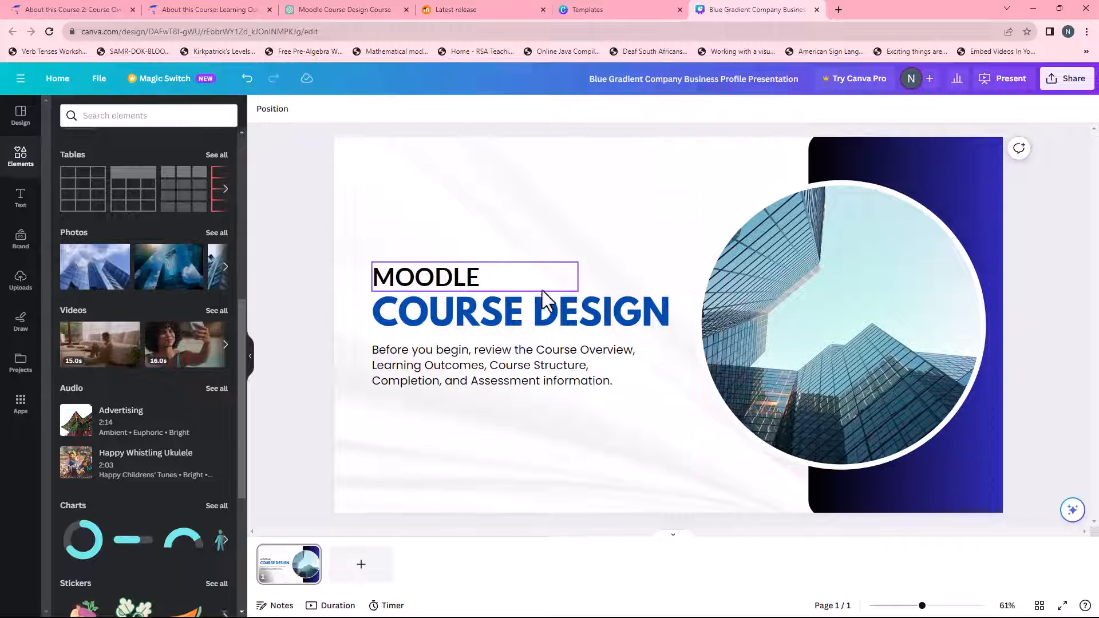
{"action": "left_click", "coordinate": [79, 7]}
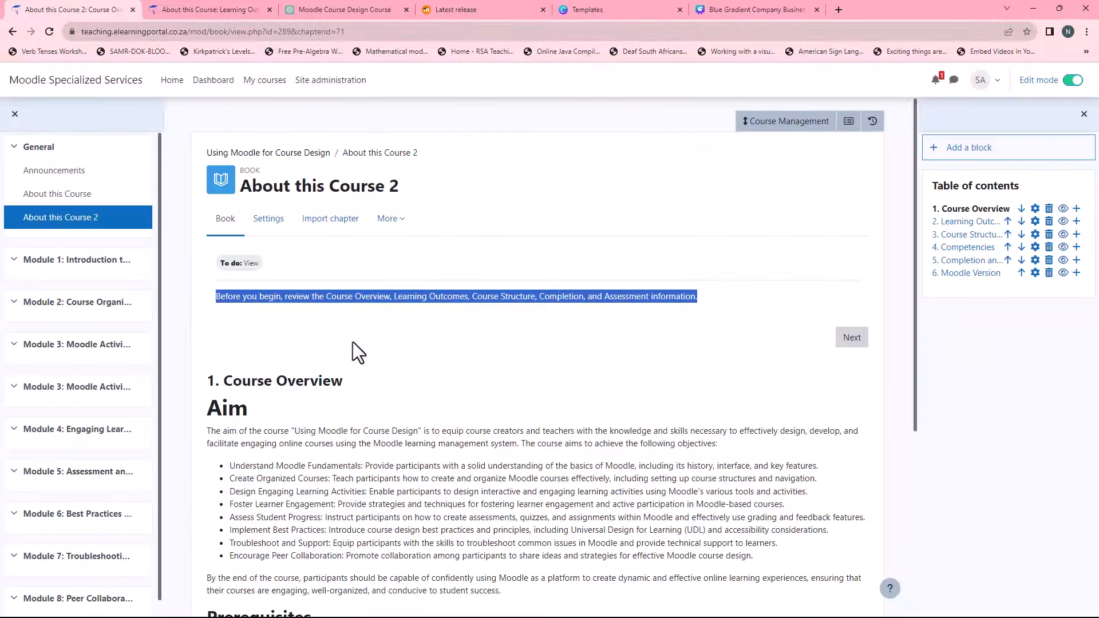
{"action": "scroll", "coordinate": [353, 342], "scroll_direction": "down", "scroll_amount": 3}
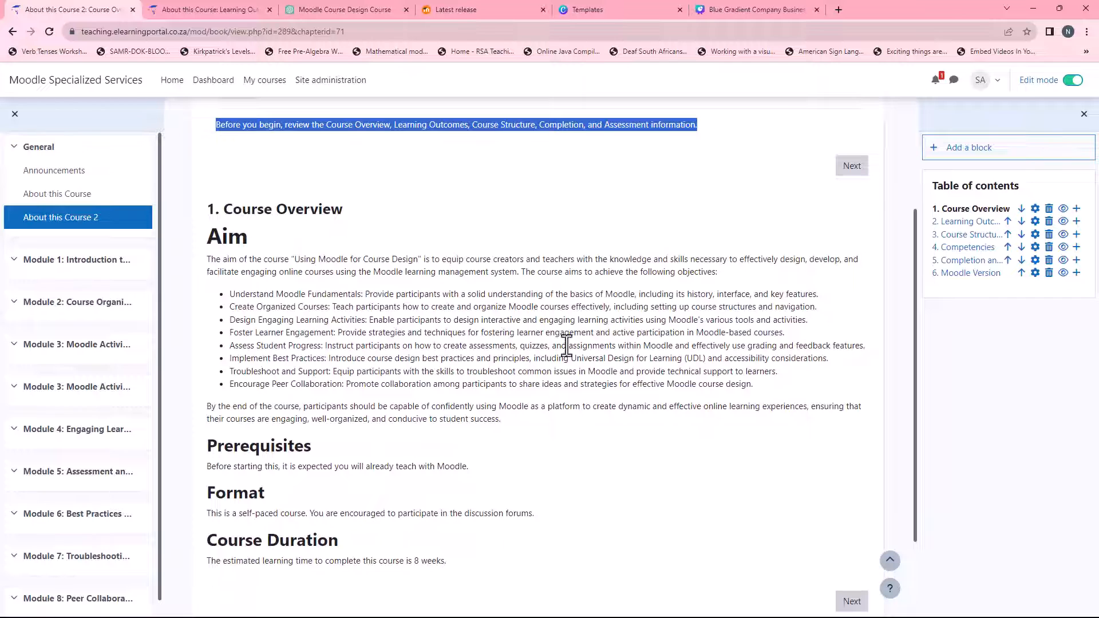
{"action": "left_click", "coordinate": [738, 9]}
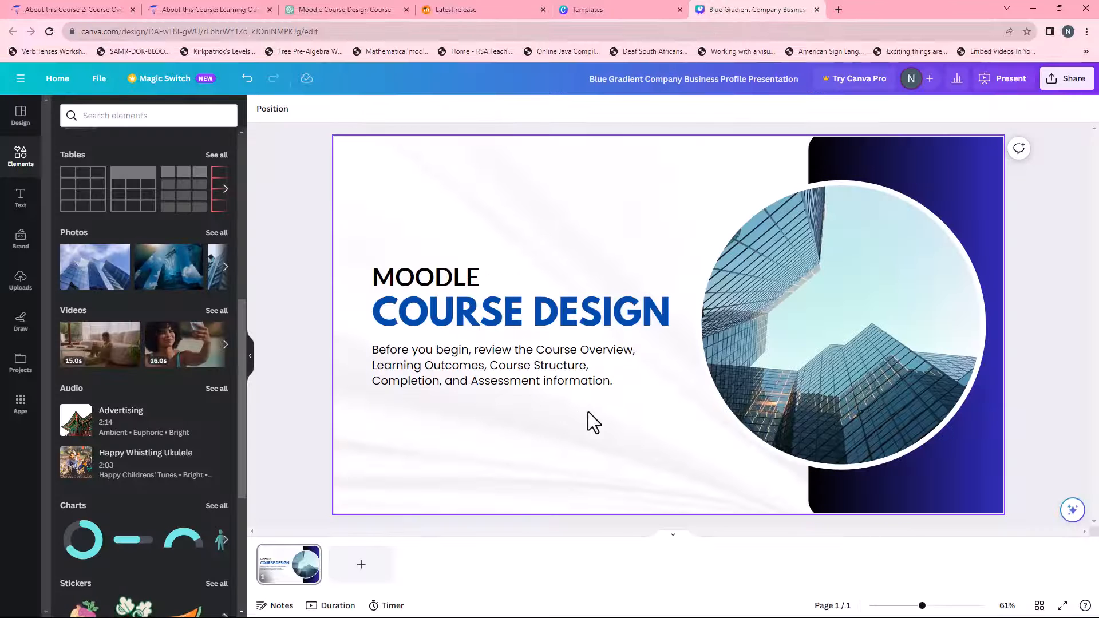
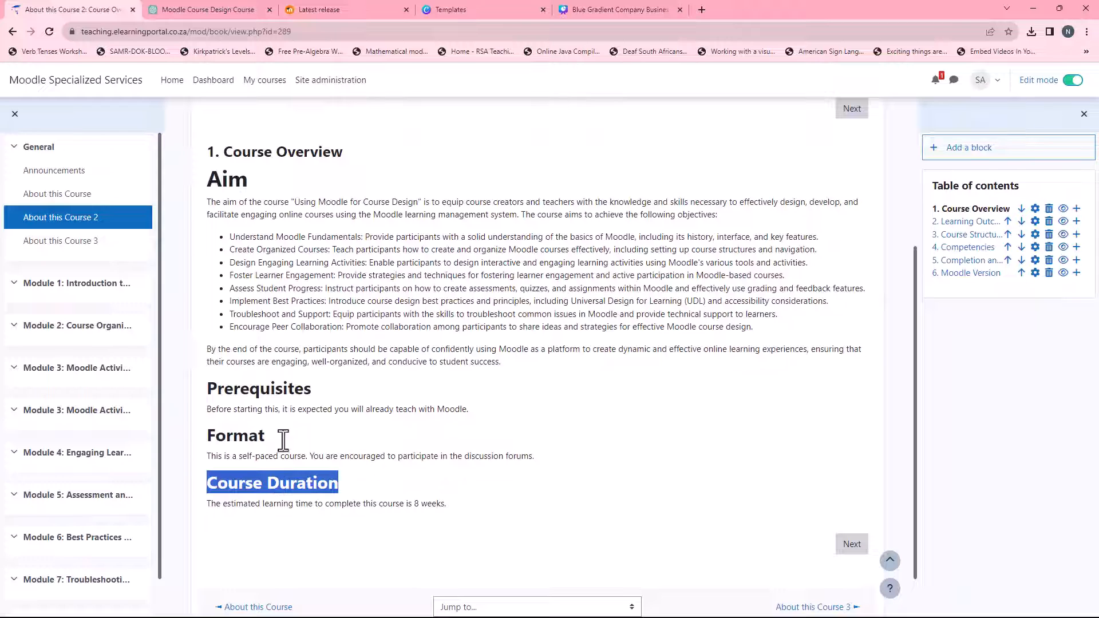
Replace the Our Goals heading on the Canva AIMS slide with "Course Duration".
{"action": "left_click", "coordinate": [626, 5]}
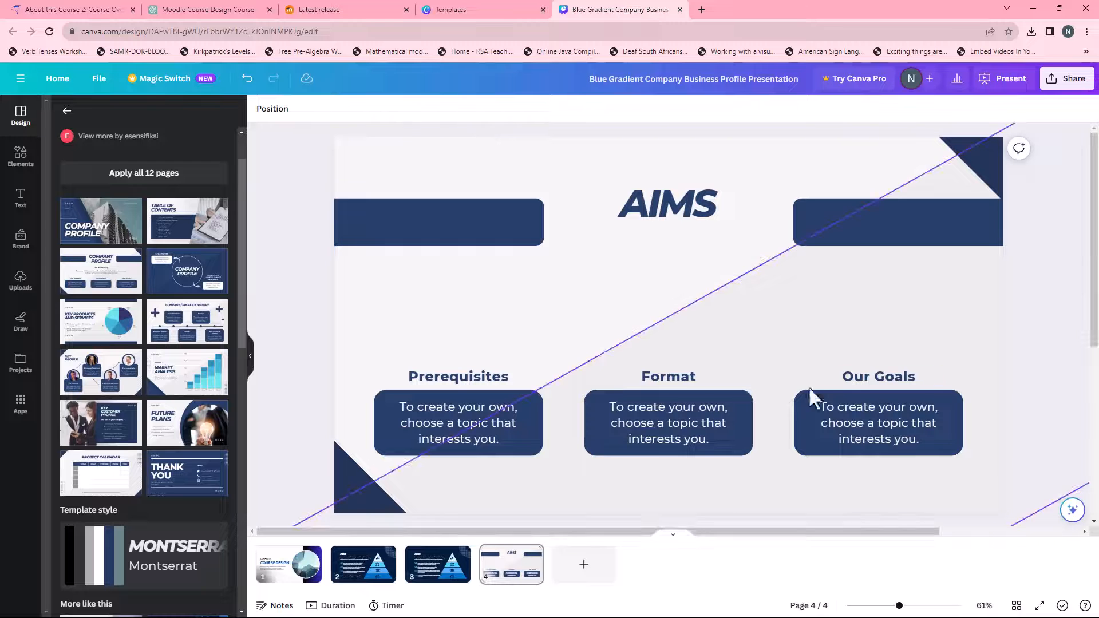
{"action": "double_click", "coordinate": [854, 378]}
{"action": "type", "text": "Course Duration"}
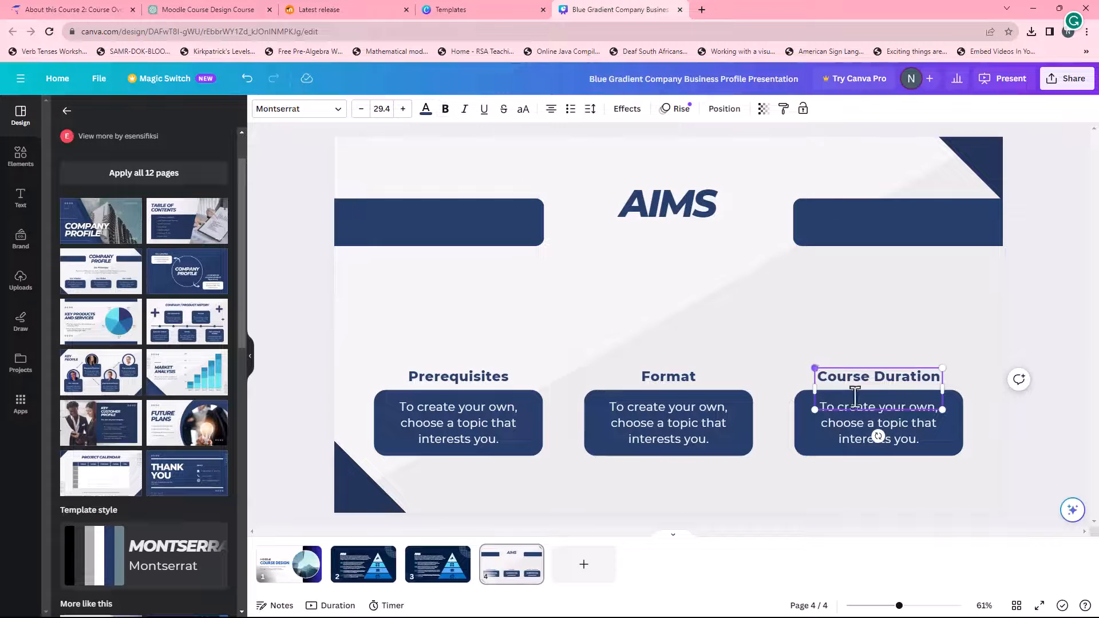
{"action": "left_click", "coordinate": [922, 335]}
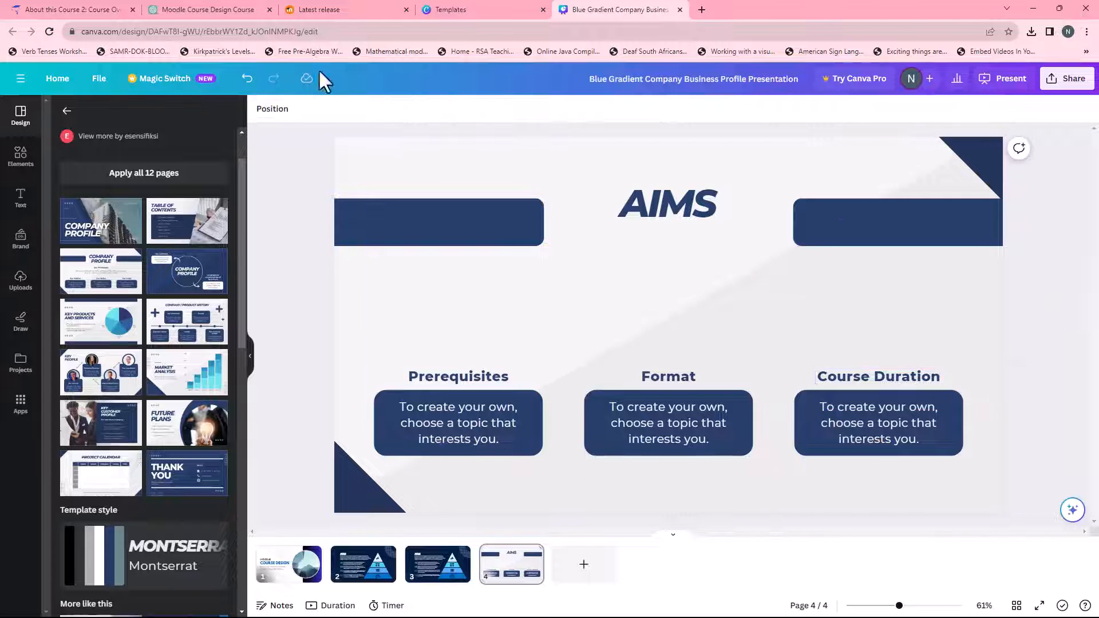
Copy the Prerequisites sentence from the Moodle book and replace the placeholder text under the Prerequisites heading in Canva with it.
{"action": "left_click", "coordinate": [85, 8]}
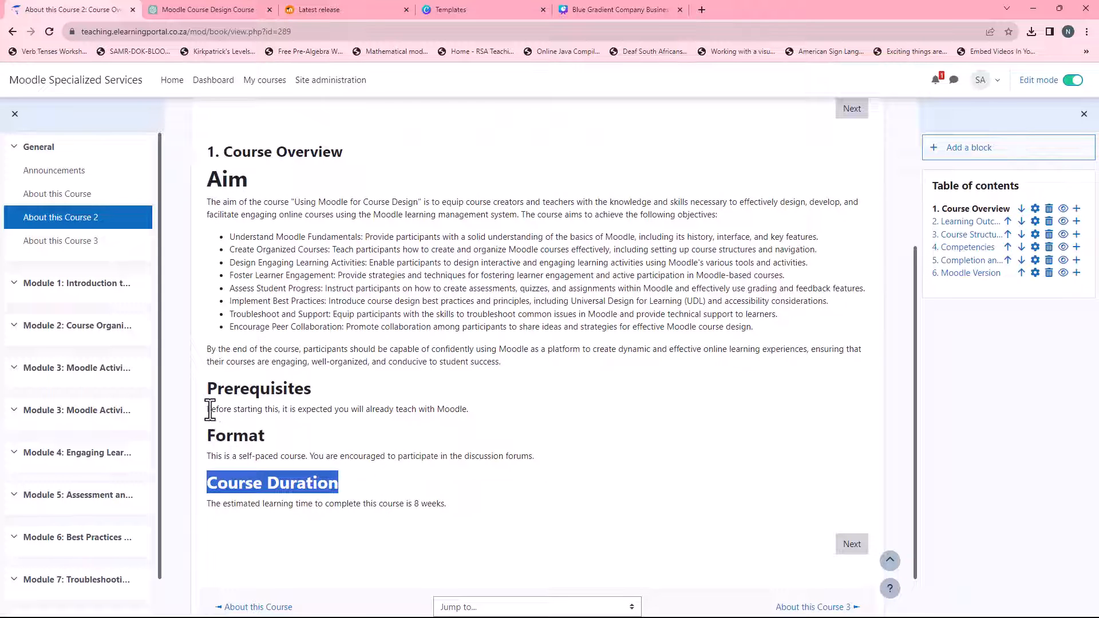
{"action": "left_click_drag", "start_coordinate": [210, 408], "coordinate": [527, 426]}
{"action": "key", "text": "ctrl+c"}
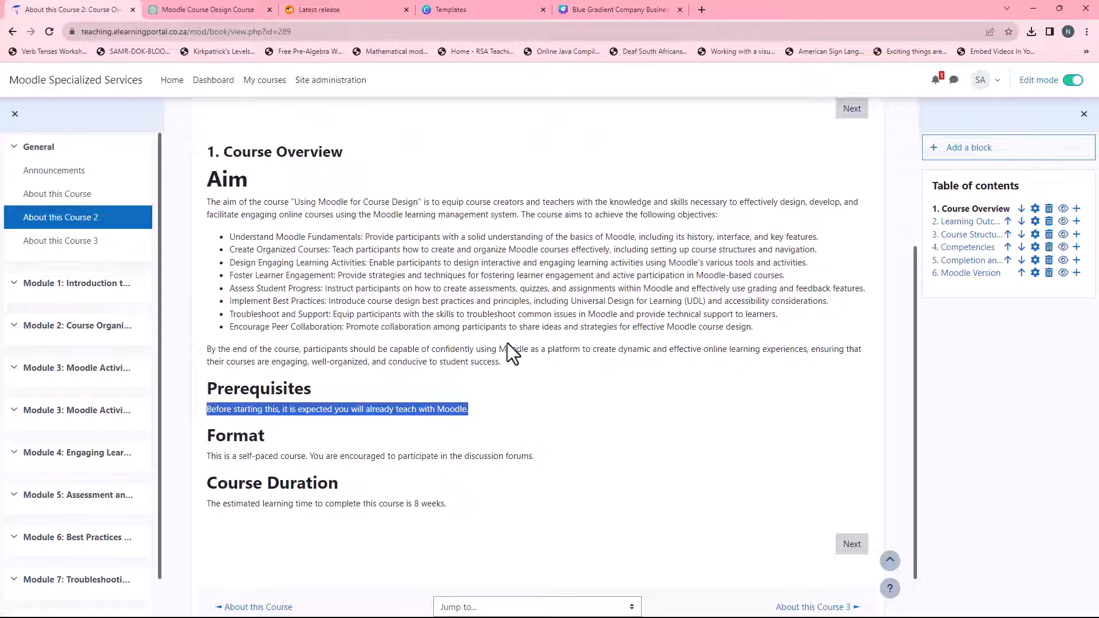
{"action": "left_click", "coordinate": [620, 6]}
{"action": "left_click", "coordinate": [425, 422]}
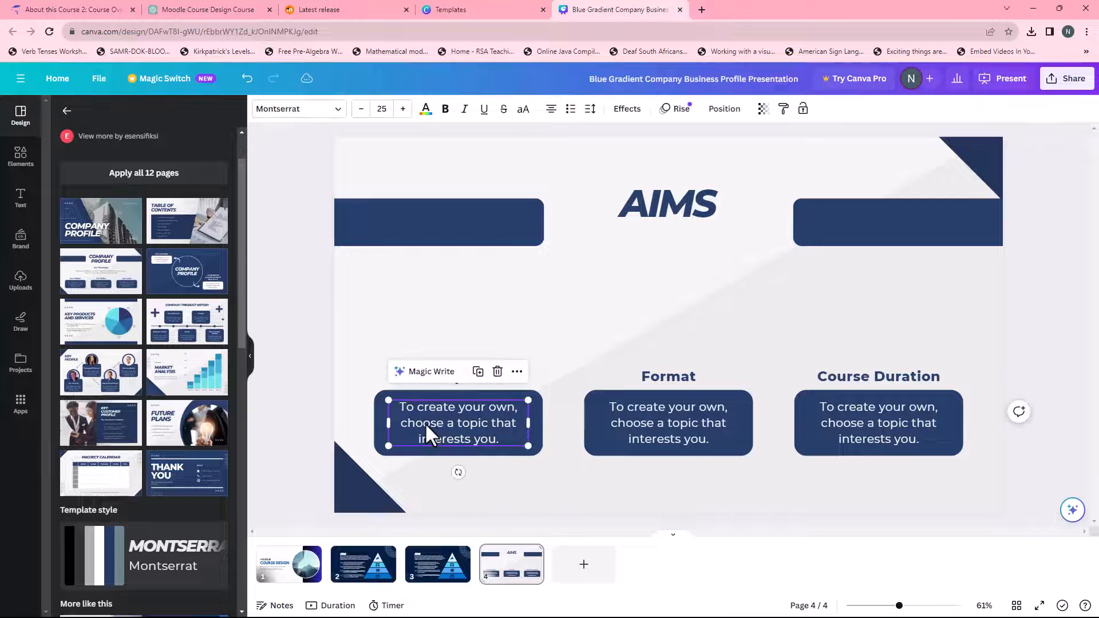
{"action": "left_click", "coordinate": [424, 422]}
{"action": "key", "text": "ctrl+a"}
{"action": "key", "text": "ctrl+v"}
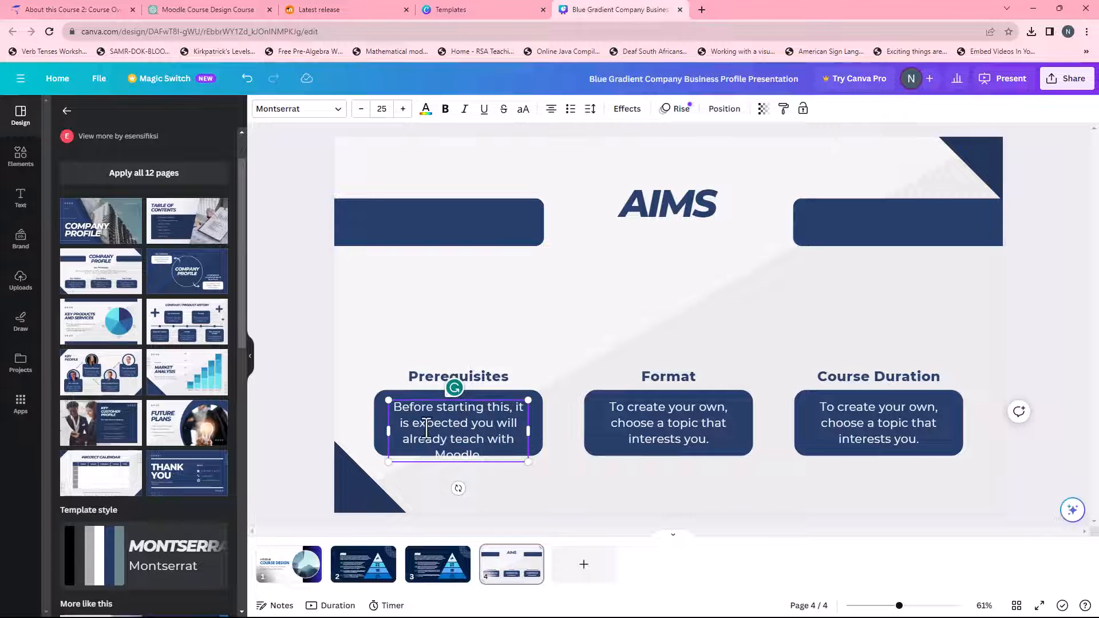
Set the font size of the Prerequisites description to 22.
{"action": "key", "text": "ctrl+a"}
{"action": "left_click", "coordinate": [358, 108]}
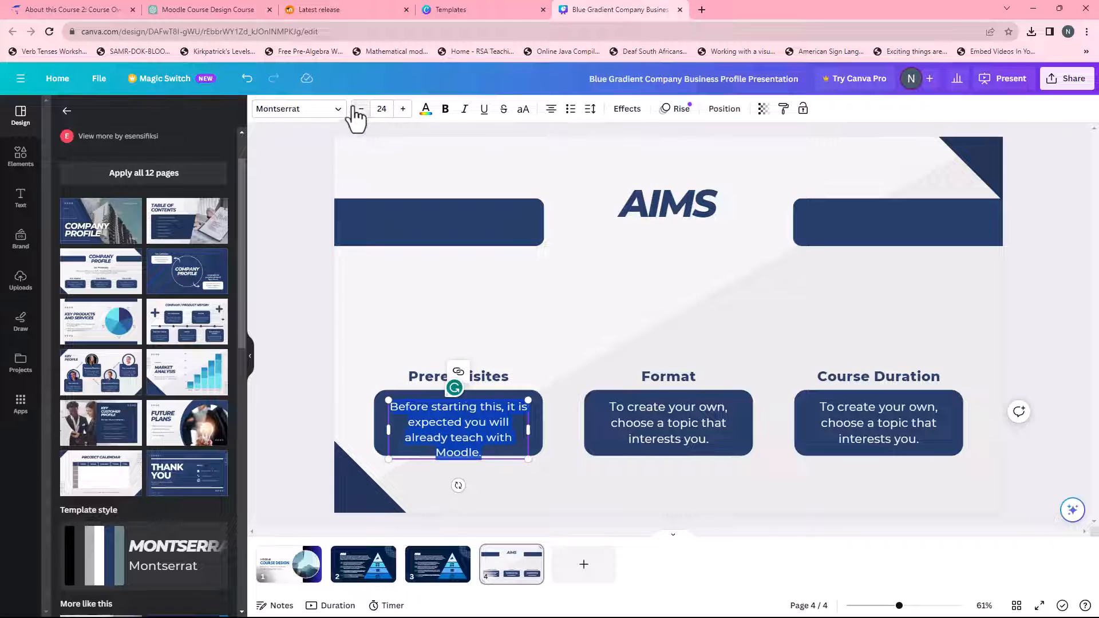
{"action": "left_click", "coordinate": [359, 109]}
{"action": "left_click", "coordinate": [359, 110]}
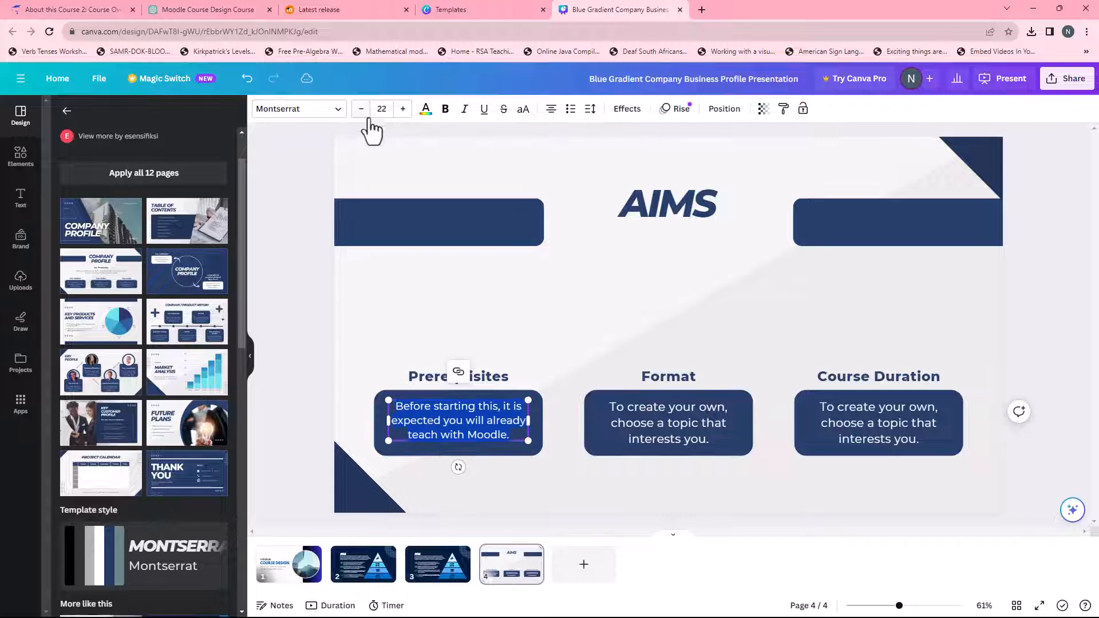
{"action": "left_click", "coordinate": [285, 437]}
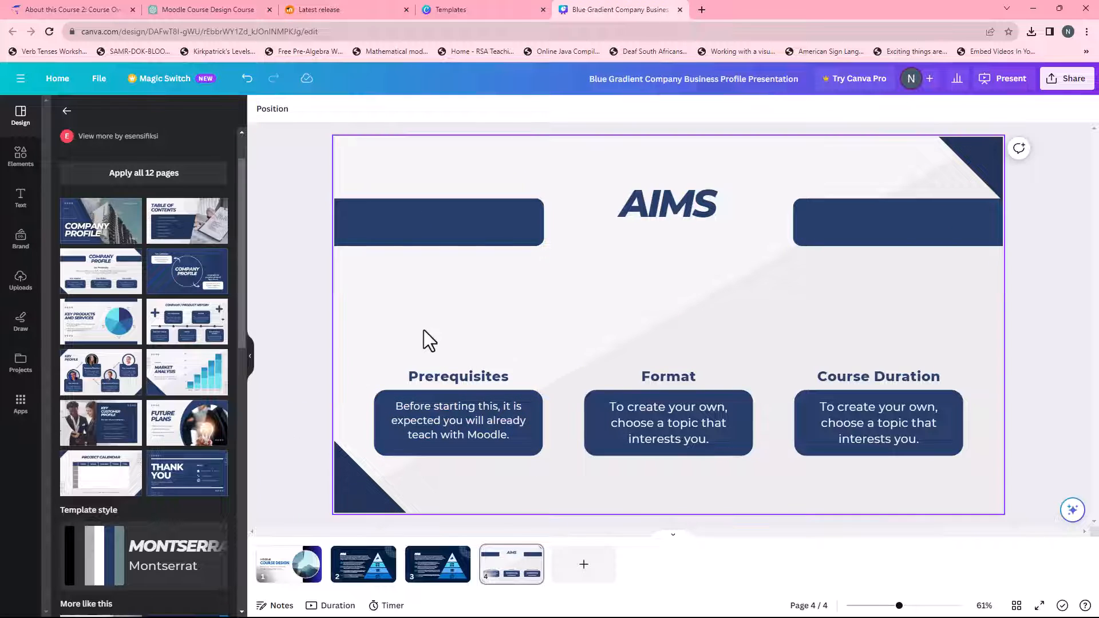
Copy the Format description from the Moodle book and replace the placeholder text under the Format heading in Canva with it.
{"action": "left_click", "coordinate": [82, 8]}
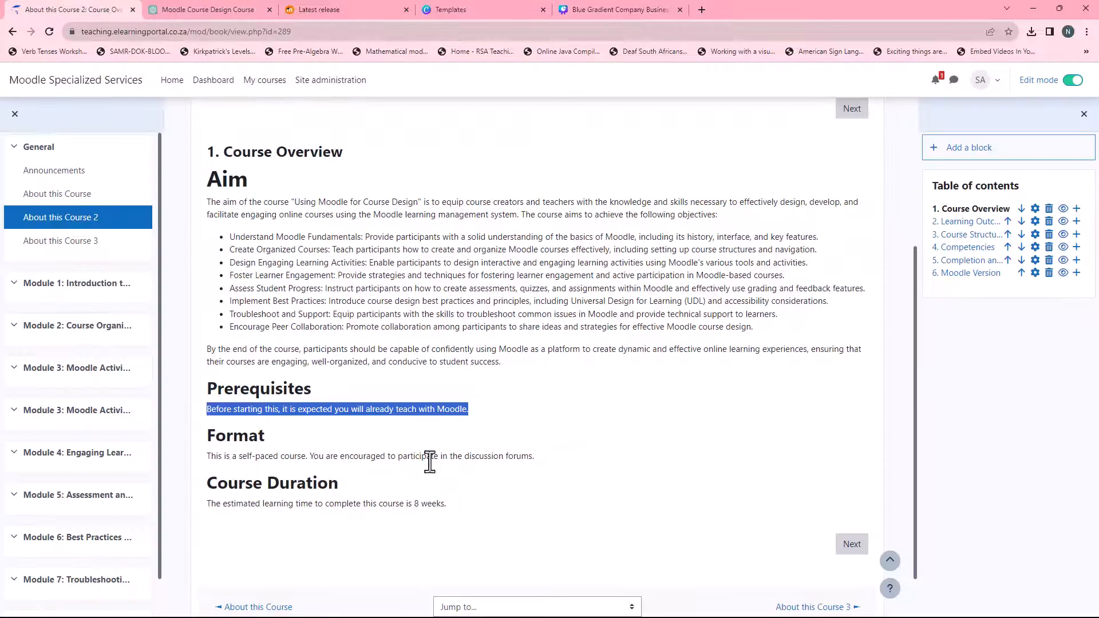
{"action": "left_click_drag", "start_coordinate": [210, 457], "coordinate": [538, 456]}
{"action": "key", "text": "ctrl+c"}
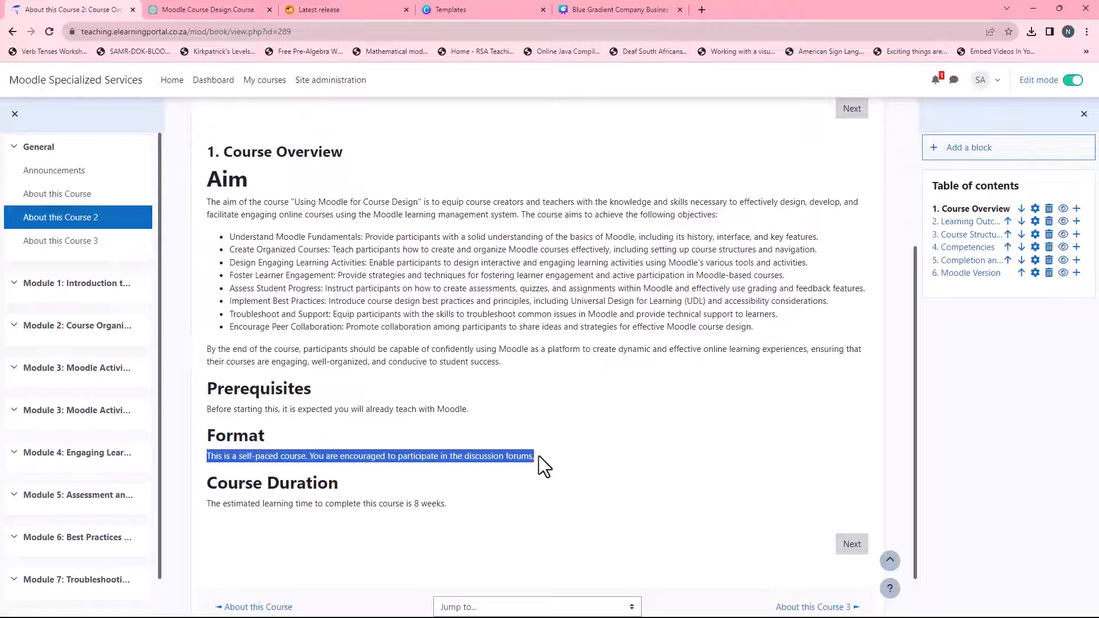
{"action": "left_click", "coordinate": [613, 13]}
{"action": "double_click", "coordinate": [645, 420]}
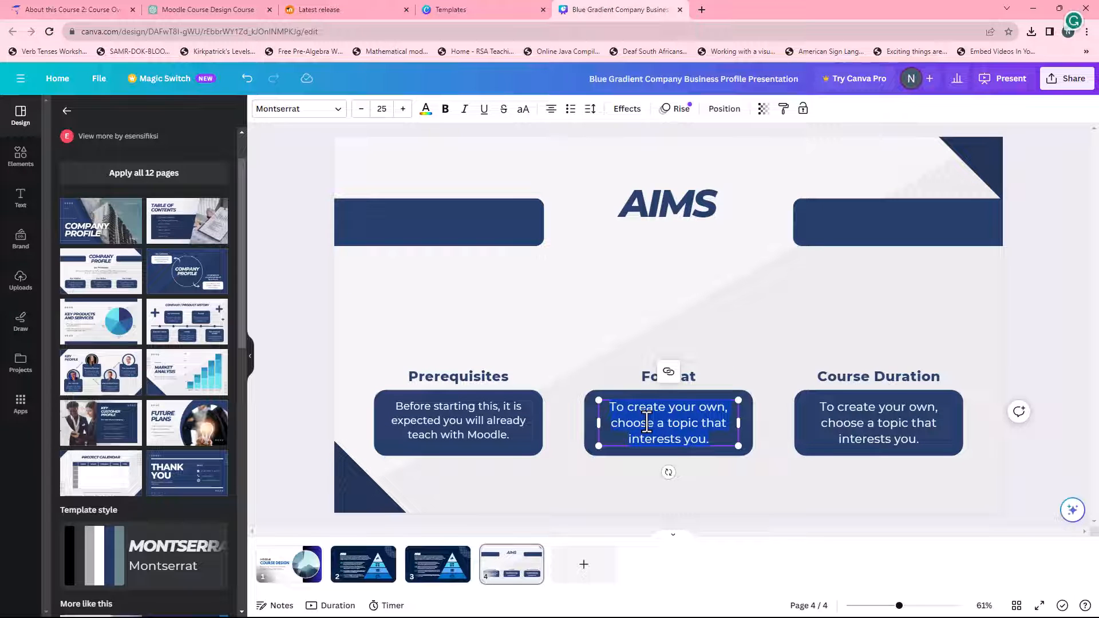
{"action": "key", "text": "ctrl+v"}
Set the Format description to font size 22, matching the Prerequisites description.
{"action": "key", "text": "ctrl+a"}
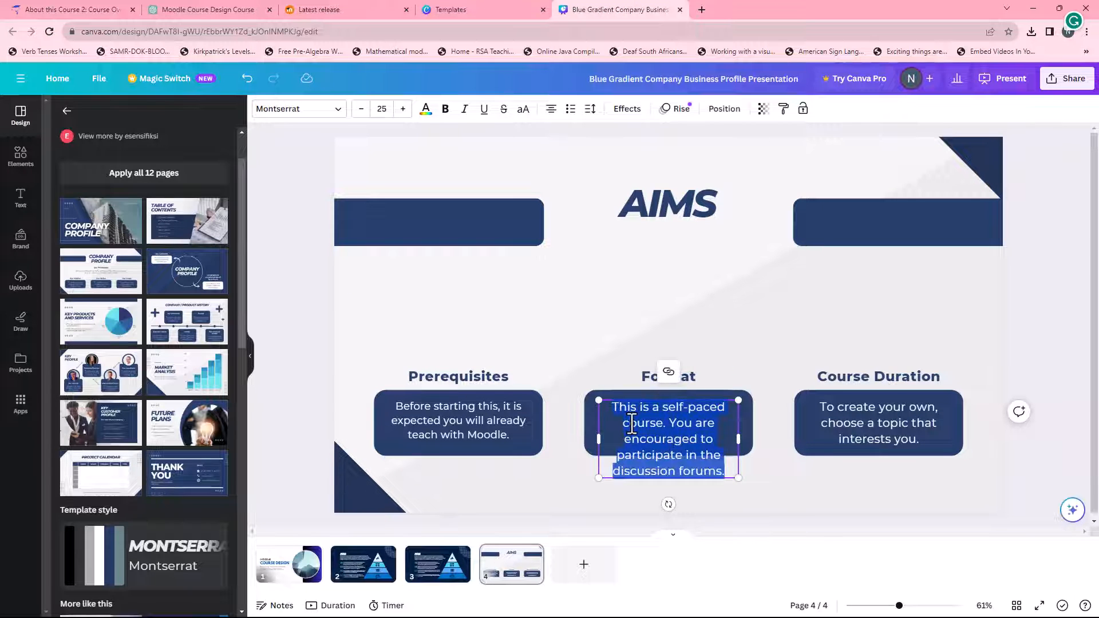
{"action": "left_click", "coordinate": [361, 111]}
{"action": "left_click", "coordinate": [360, 111]}
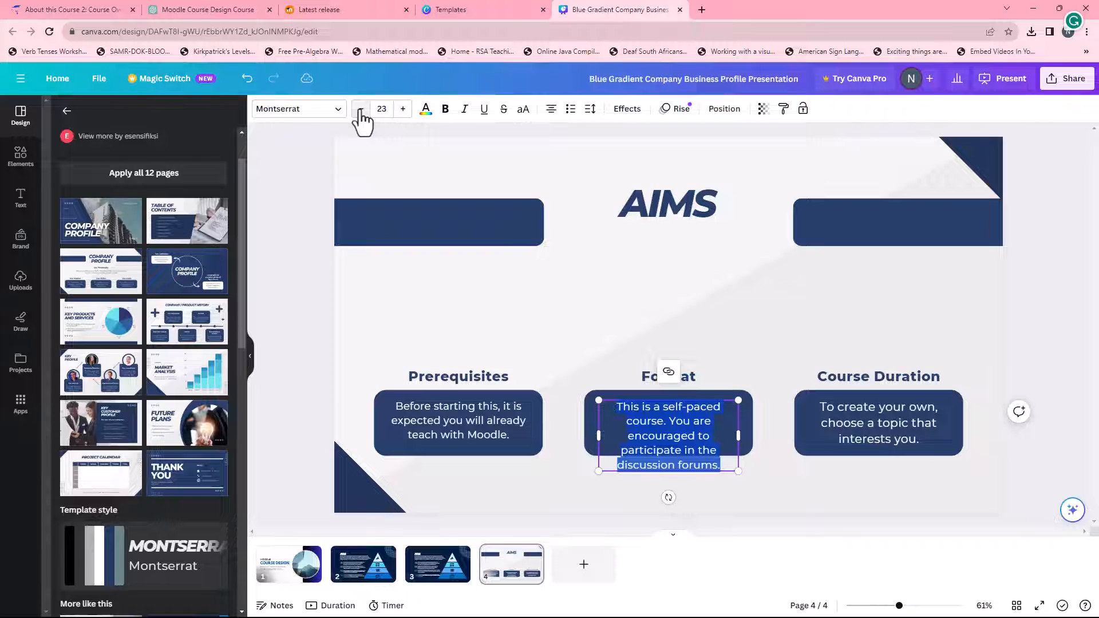
{"action": "left_click", "coordinate": [361, 112]}
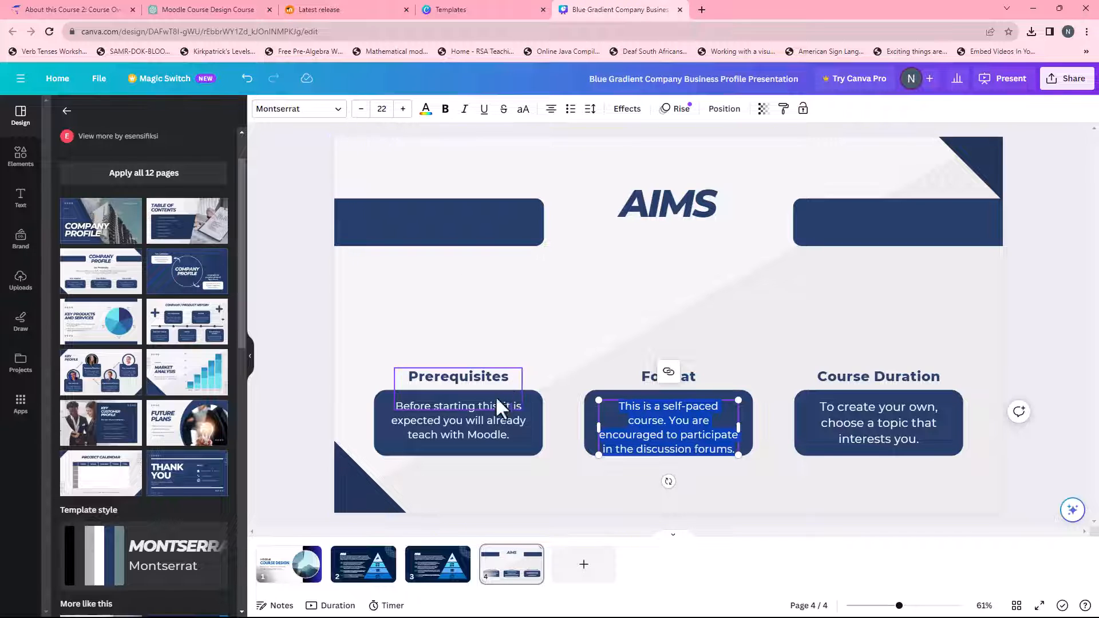
{"action": "left_click", "coordinate": [470, 420]}
Widen the Format description's text box slightly on both sides within its blue box.
{"action": "left_click", "coordinate": [661, 425]}
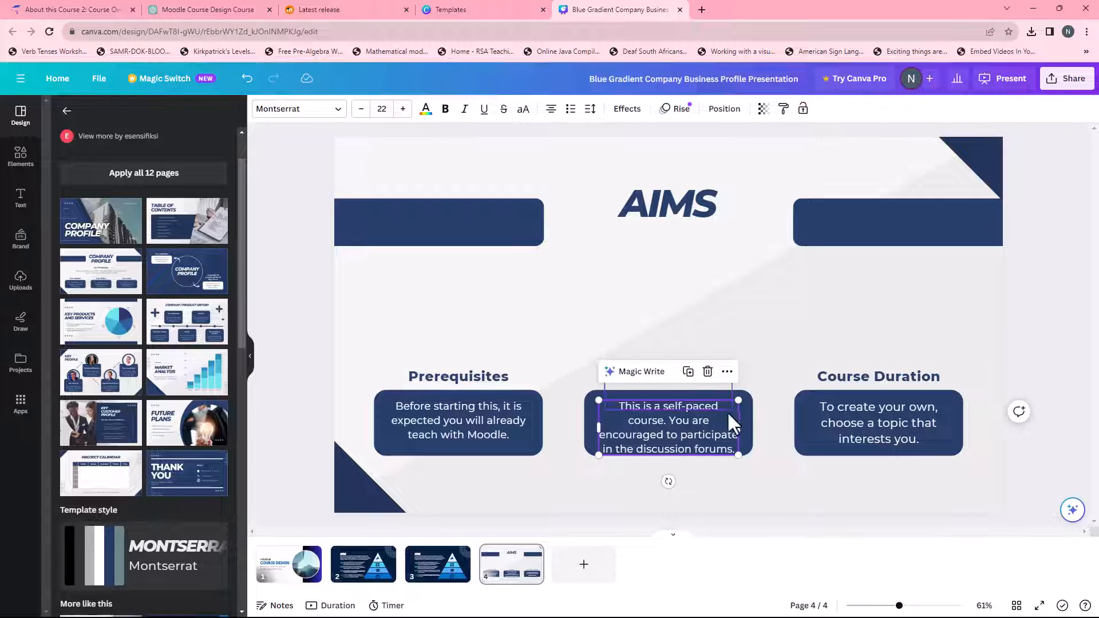
{"action": "left_click_drag", "start_coordinate": [738, 426], "coordinate": [745, 426]}
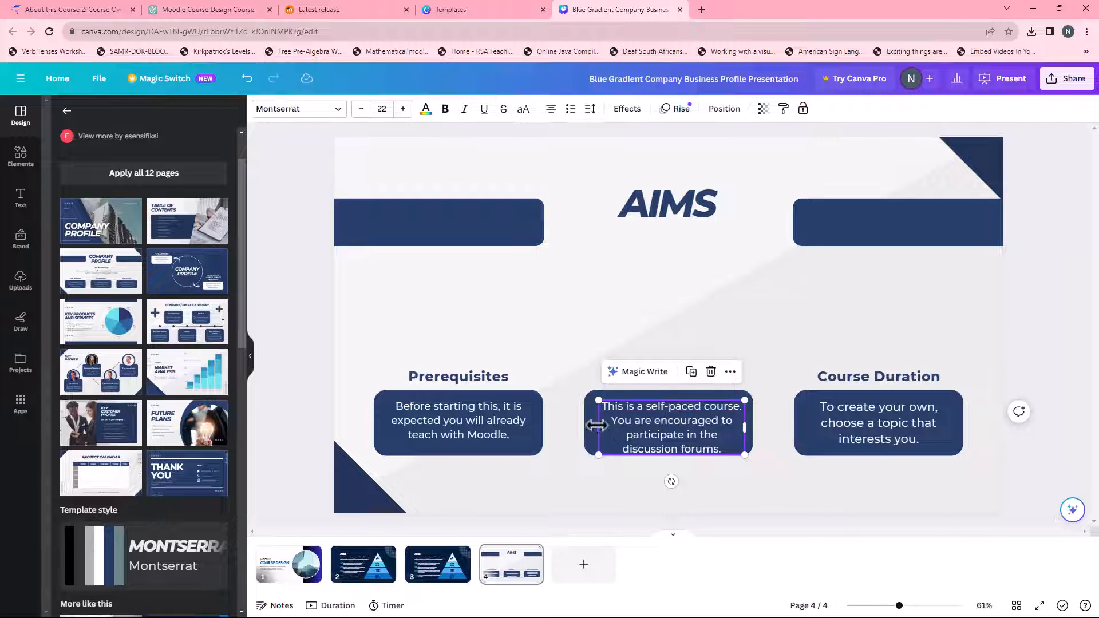
{"action": "left_click_drag", "start_coordinate": [596, 424], "coordinate": [591, 425]}
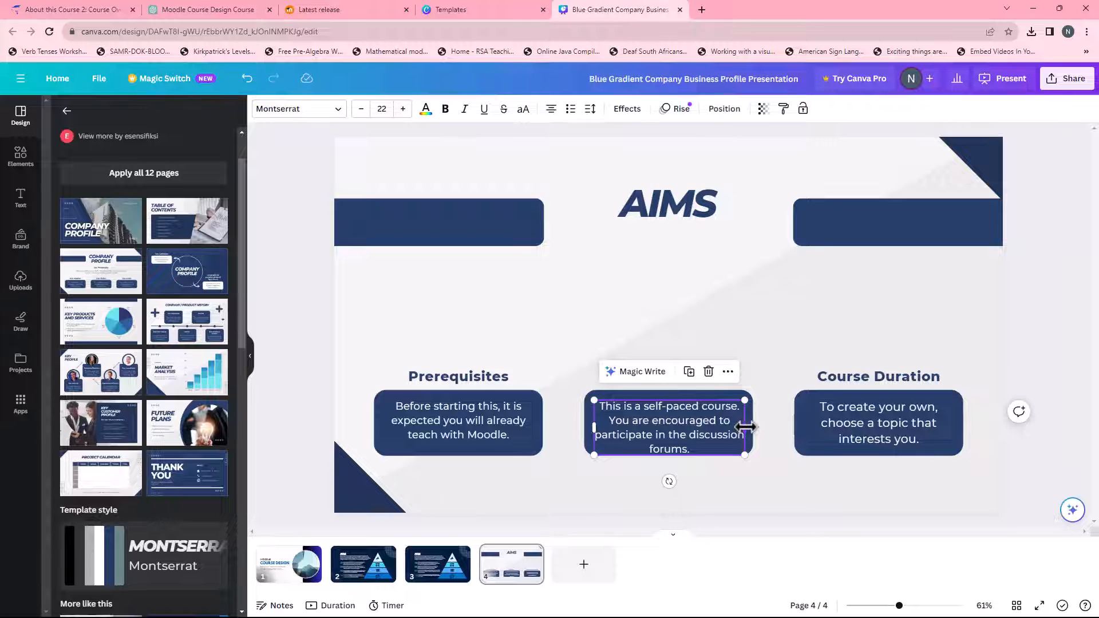
{"action": "left_click", "coordinate": [809, 487]}
{"action": "left_click", "coordinate": [691, 428]}
{"action": "left_click", "coordinate": [635, 478]}
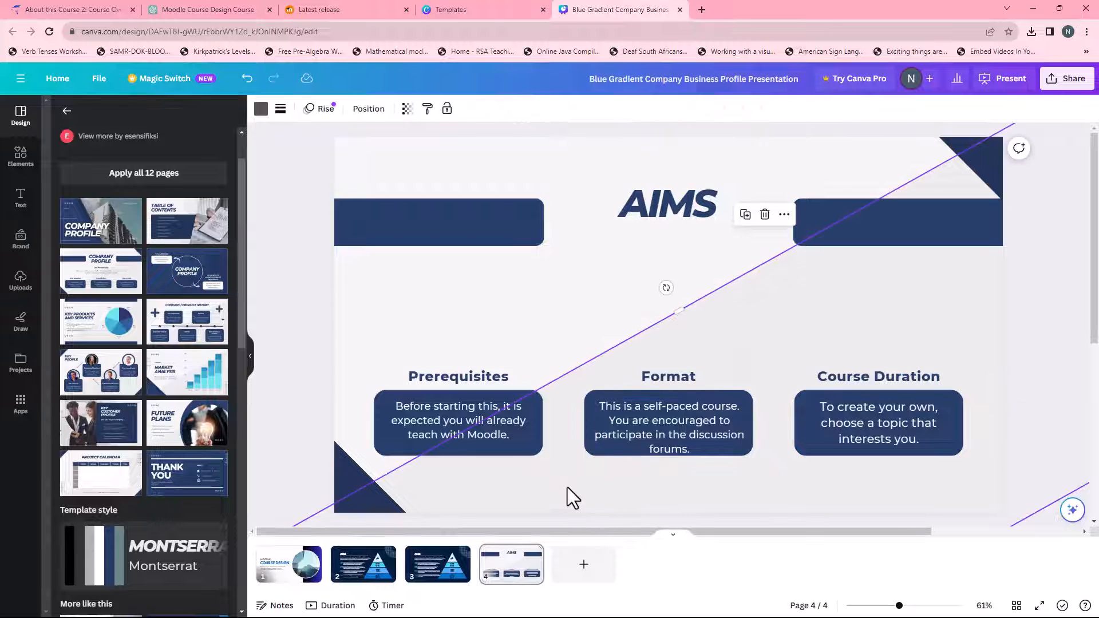
Copy the Course Duration sentence from the Moodle book and replace the placeholder text under the Course Duration heading in Canva with it.
{"action": "left_click", "coordinate": [70, 8]}
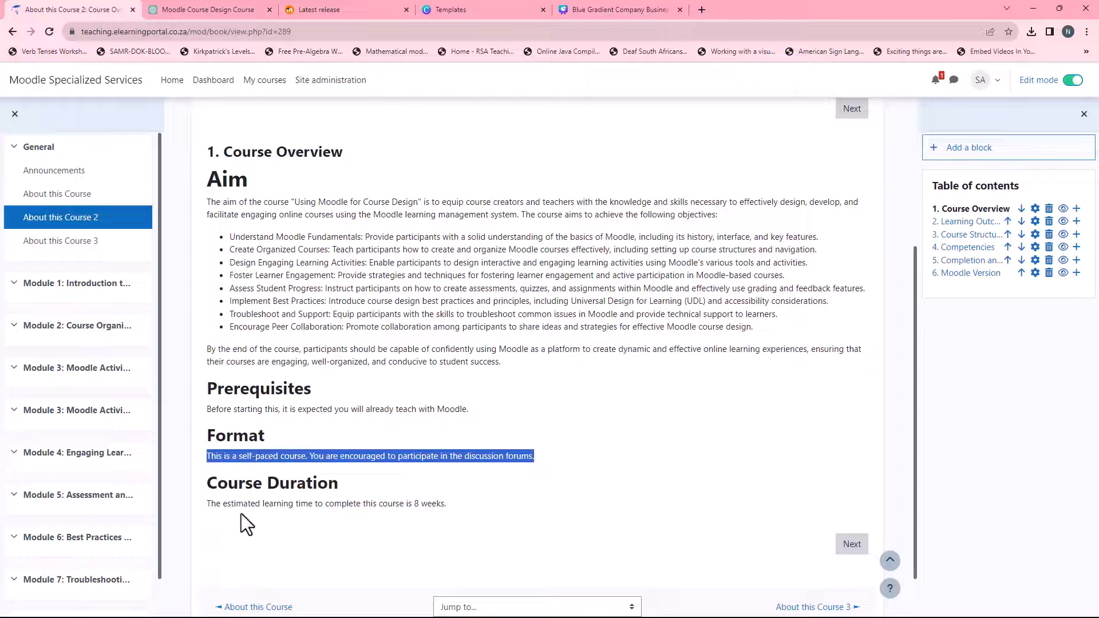
{"action": "left_click_drag", "start_coordinate": [206, 503], "coordinate": [510, 508]}
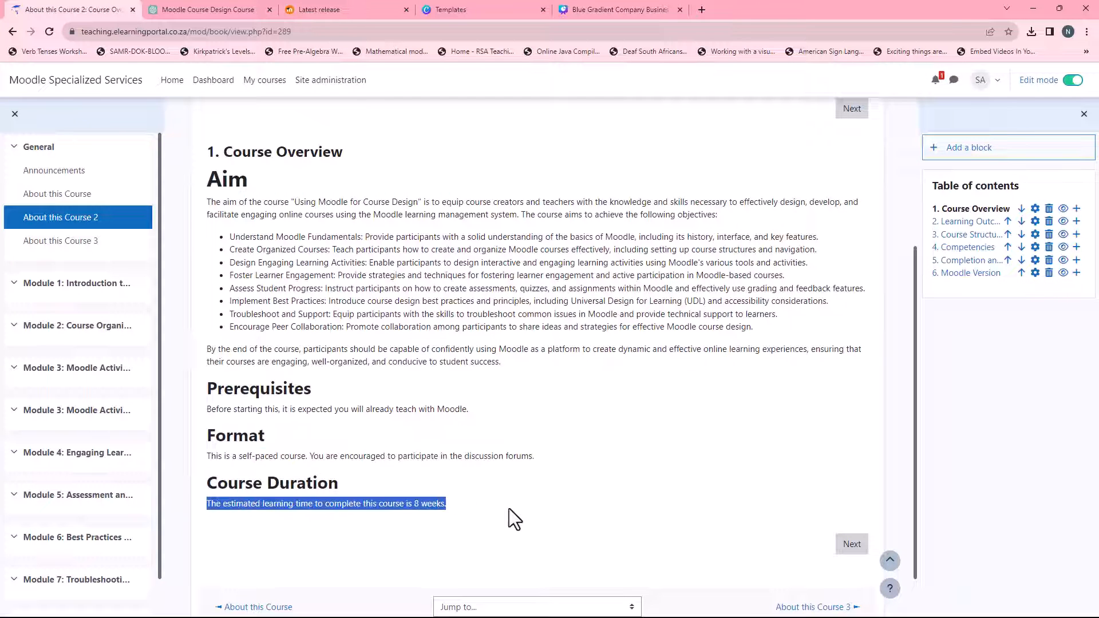
{"action": "right_click", "coordinate": [440, 506]}
{"action": "left_click", "coordinate": [468, 398]}
{"action": "left_click", "coordinate": [576, 8]}
{"action": "double_click", "coordinate": [847, 417]}
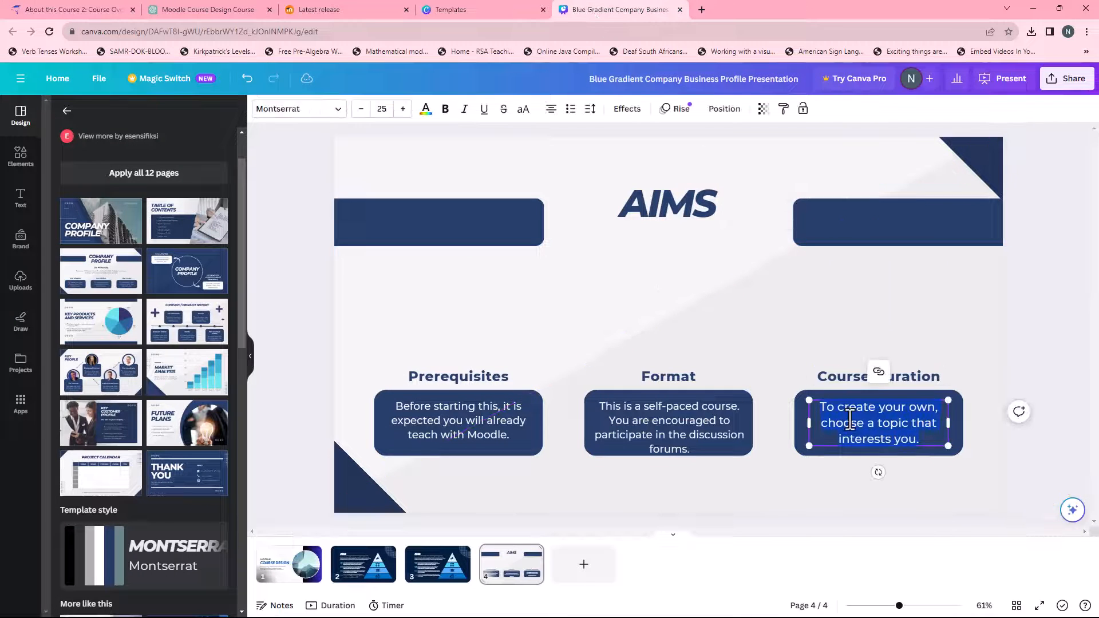
{"action": "key", "text": "ctrl+v"}
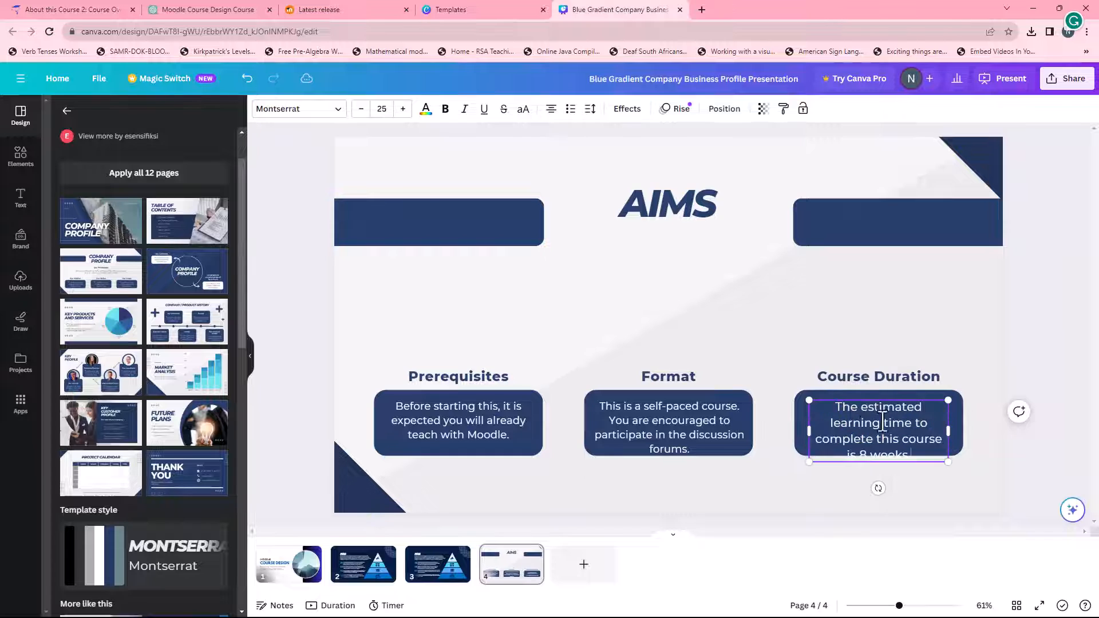
Set the font size of the Course Duration description to 22.
{"action": "key", "text": "ctrl+a"}
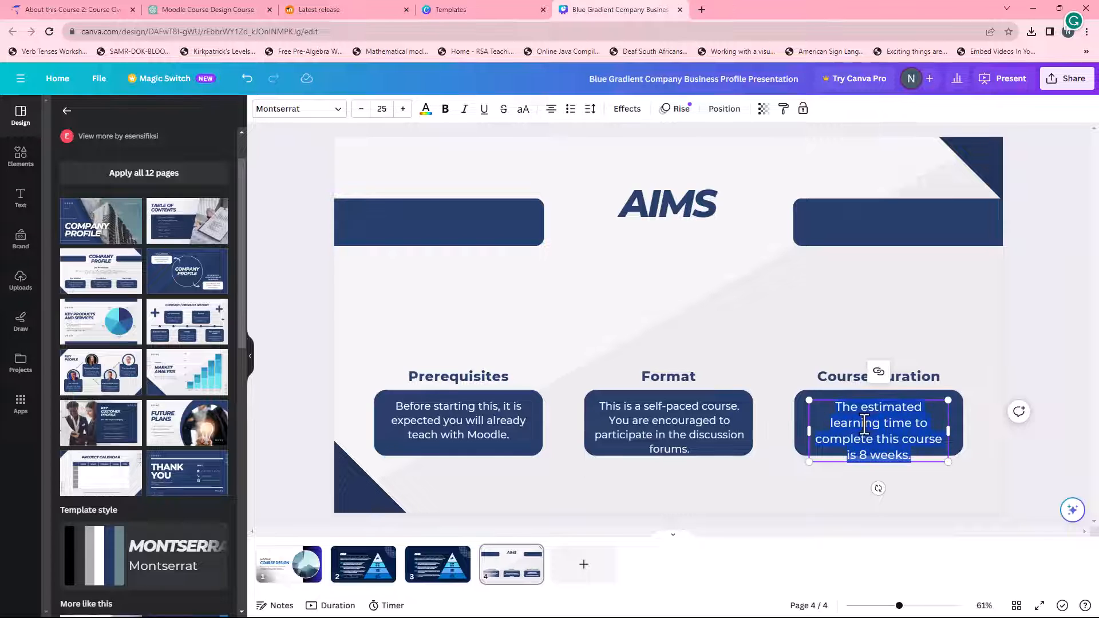
{"action": "left_click", "coordinate": [362, 115]}
{"action": "left_click", "coordinate": [362, 115]}
{"action": "left_click", "coordinate": [362, 115]}
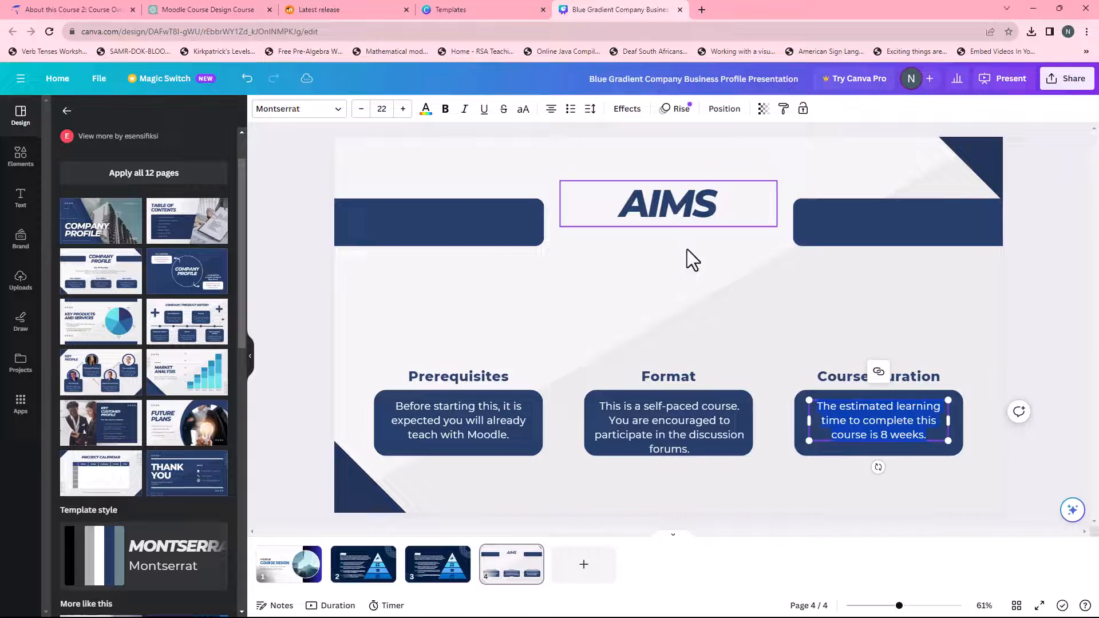
{"action": "left_click", "coordinate": [696, 493]}
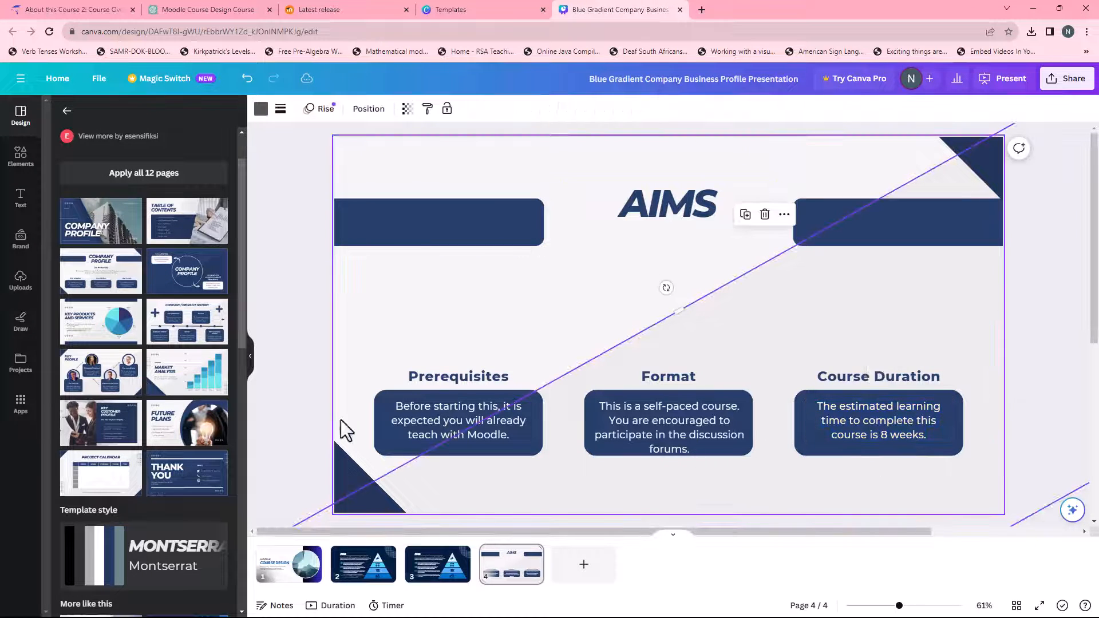
{"action": "left_click", "coordinate": [260, 301]}
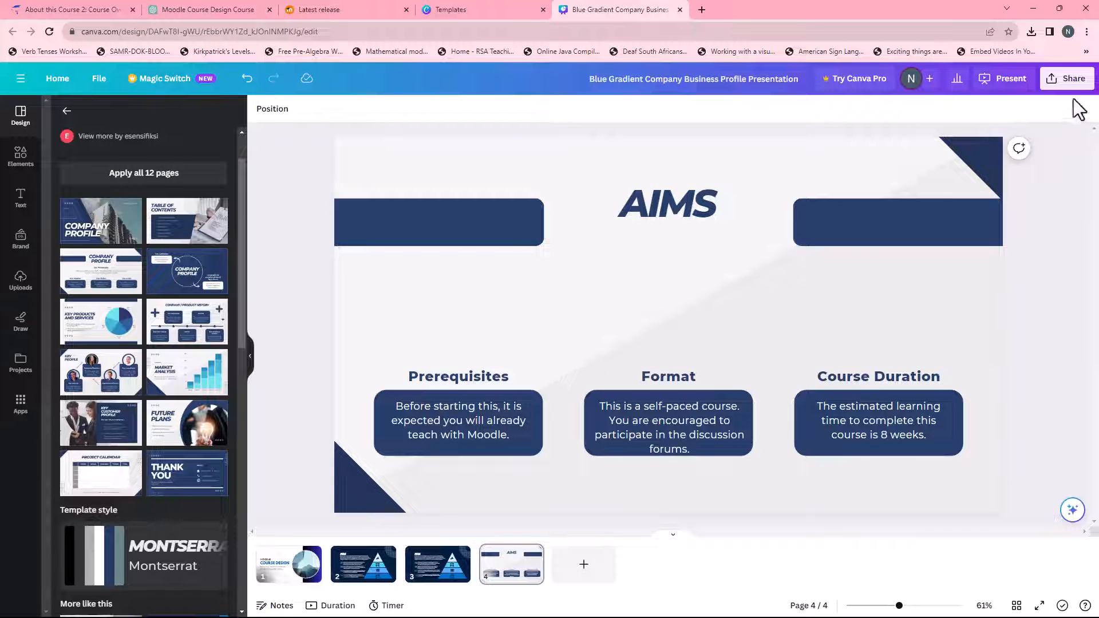
Download all four pages of the presentation as JPG images.
{"action": "left_click", "coordinate": [1067, 80]}
{"action": "left_click", "coordinate": [986, 258]}
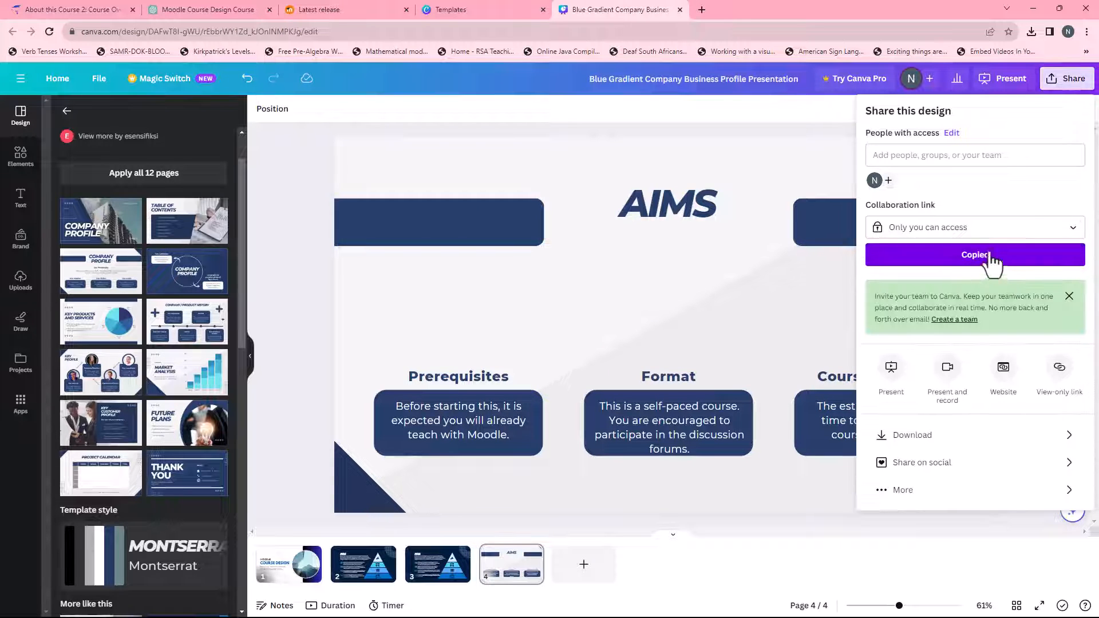
{"action": "left_click", "coordinate": [923, 437]}
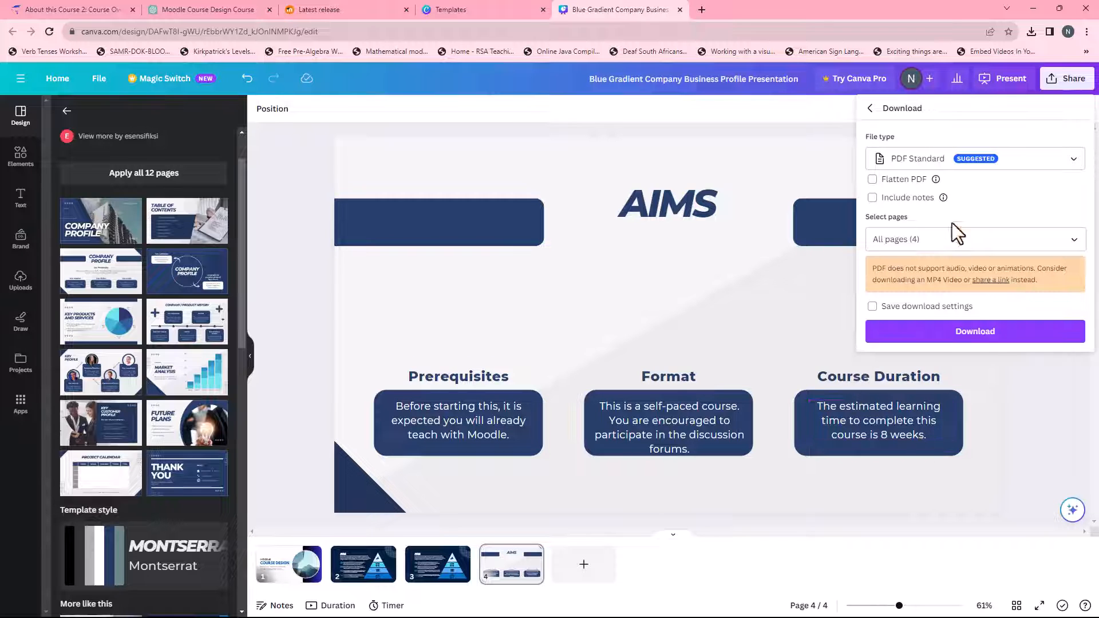
{"action": "left_click", "coordinate": [944, 163]}
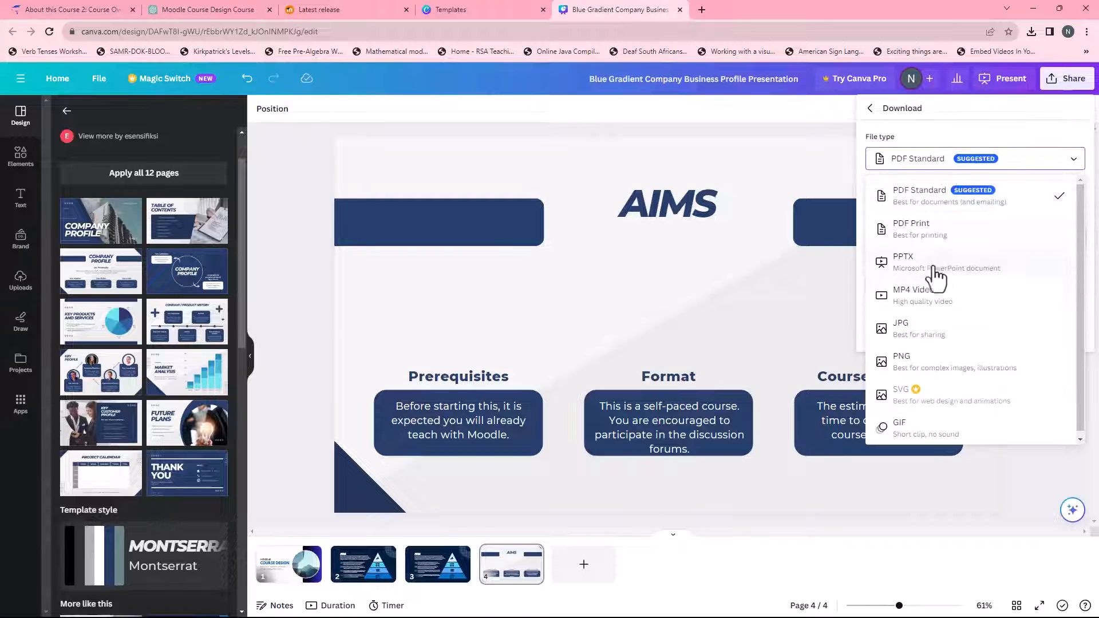
{"action": "left_click", "coordinate": [937, 337]}
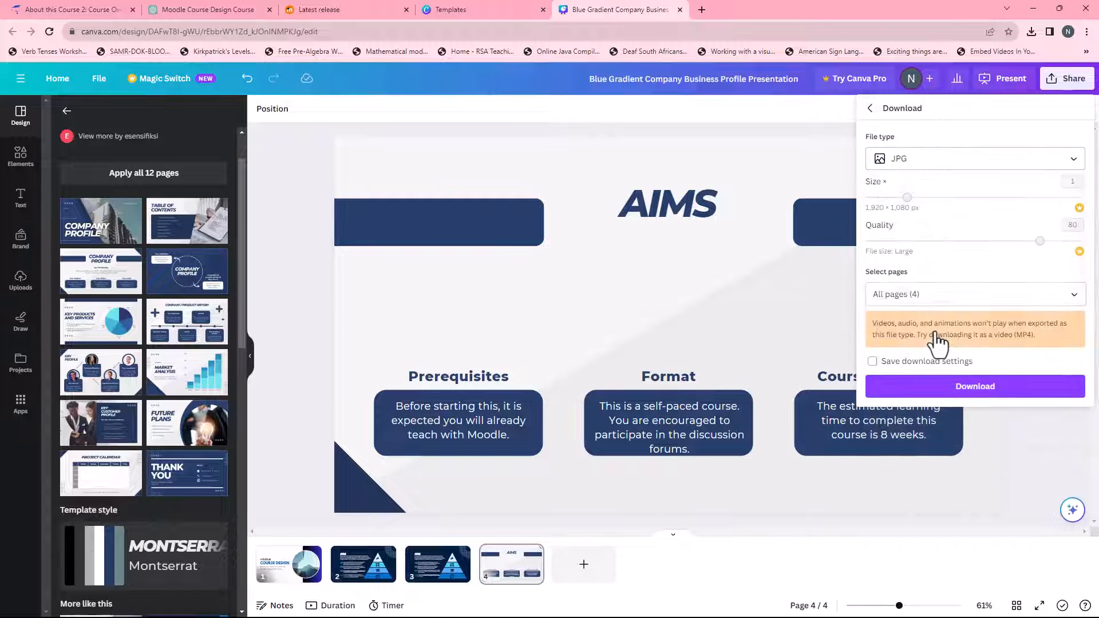
{"action": "left_click", "coordinate": [983, 395]}
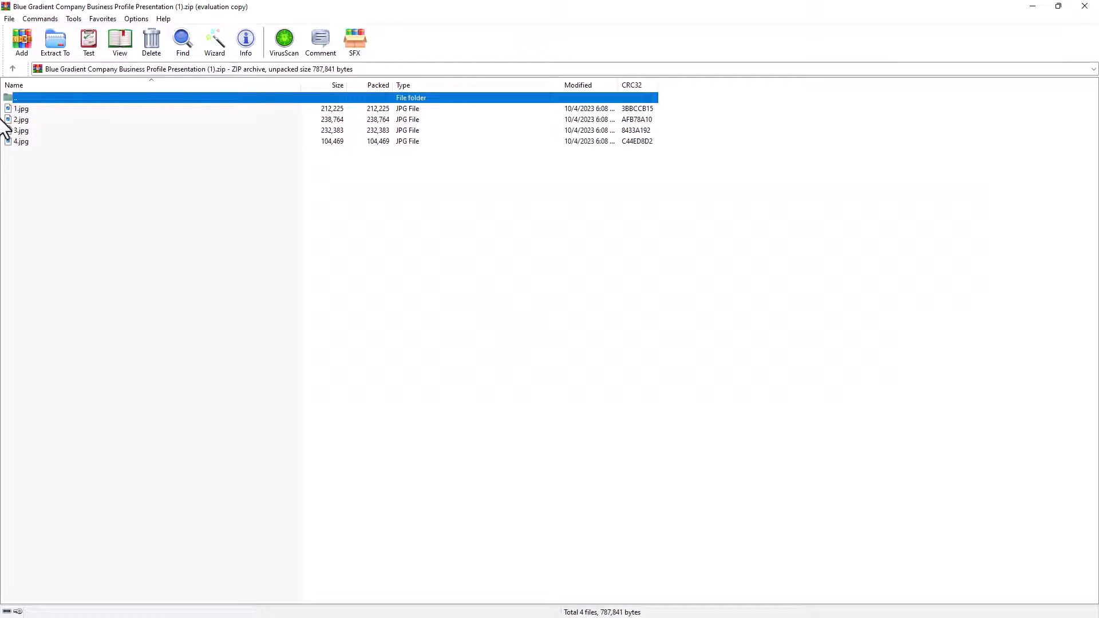
Extract the downloaded slide archive into its suggested folder in Downloads and close the archive.
{"action": "left_click", "coordinate": [629, 316]}
{"action": "left_click", "coordinate": [54, 45]}
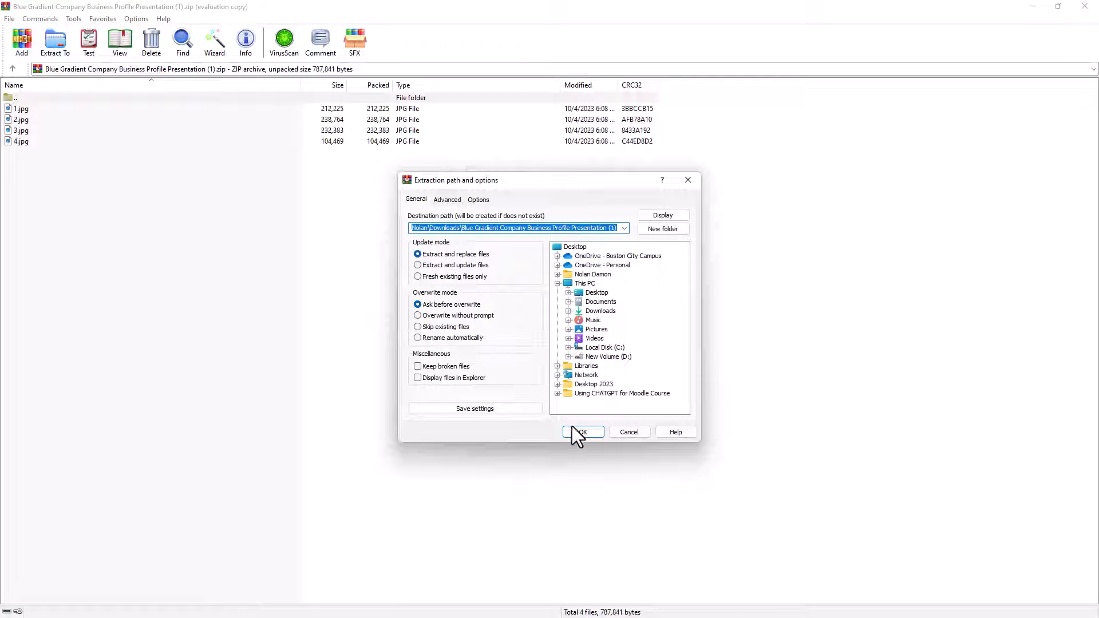
{"action": "left_click", "coordinate": [578, 432]}
{"action": "left_click", "coordinate": [1087, 7]}
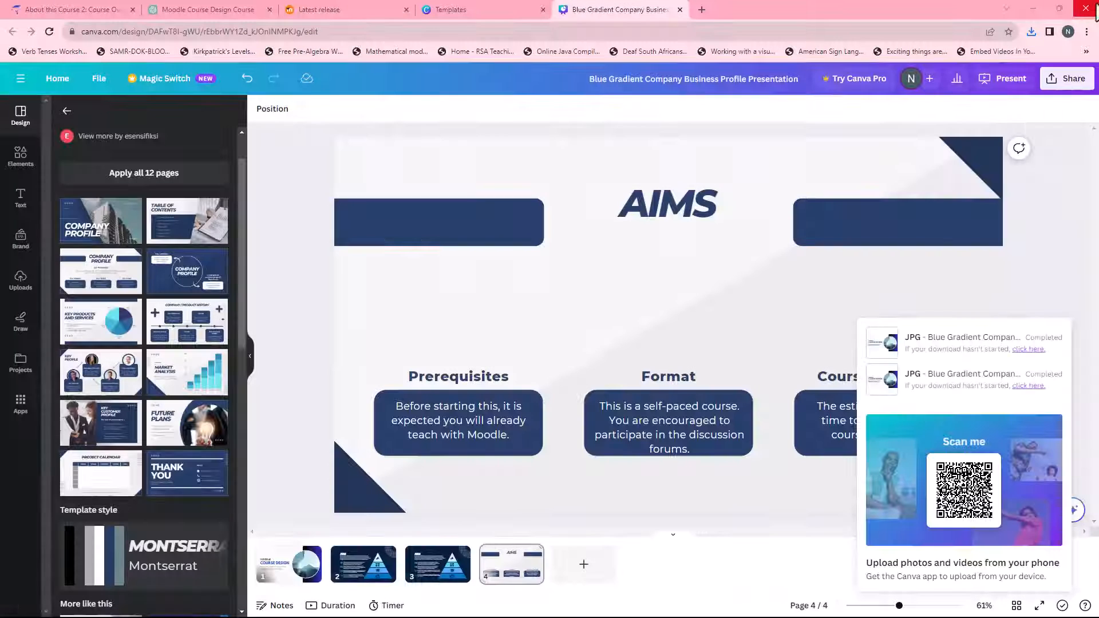
Switch to Moodle, open the Course Overview chapter of About this Course 3 for editing, and enlarge its content editor.
{"action": "left_click", "coordinate": [83, 11]}
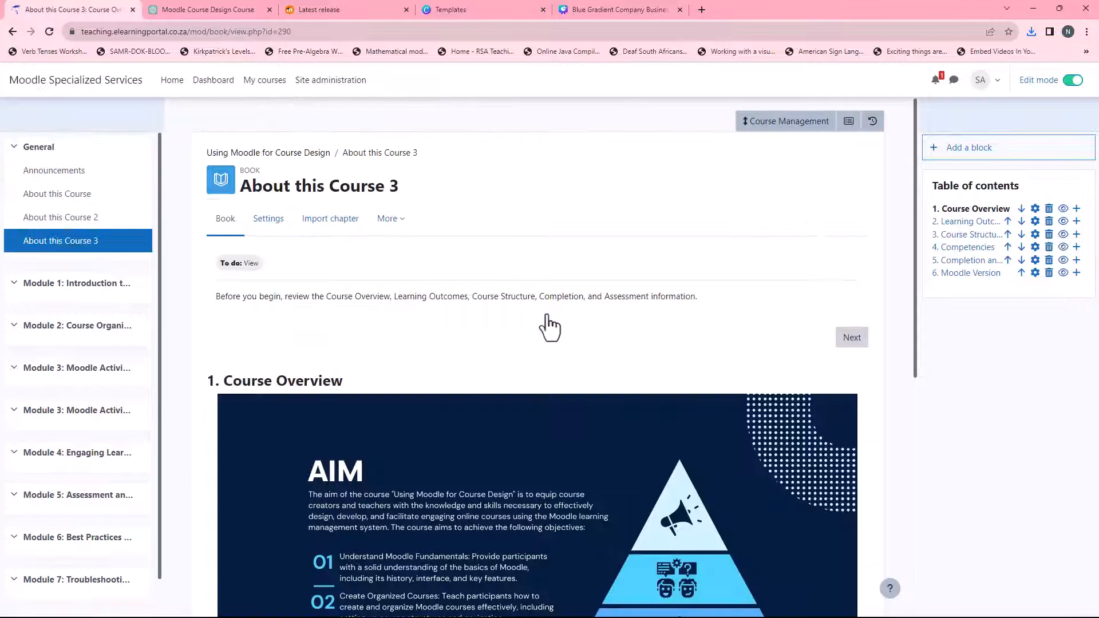
{"action": "scroll", "coordinate": [498, 352], "scroll_direction": "down", "scroll_amount": 5}
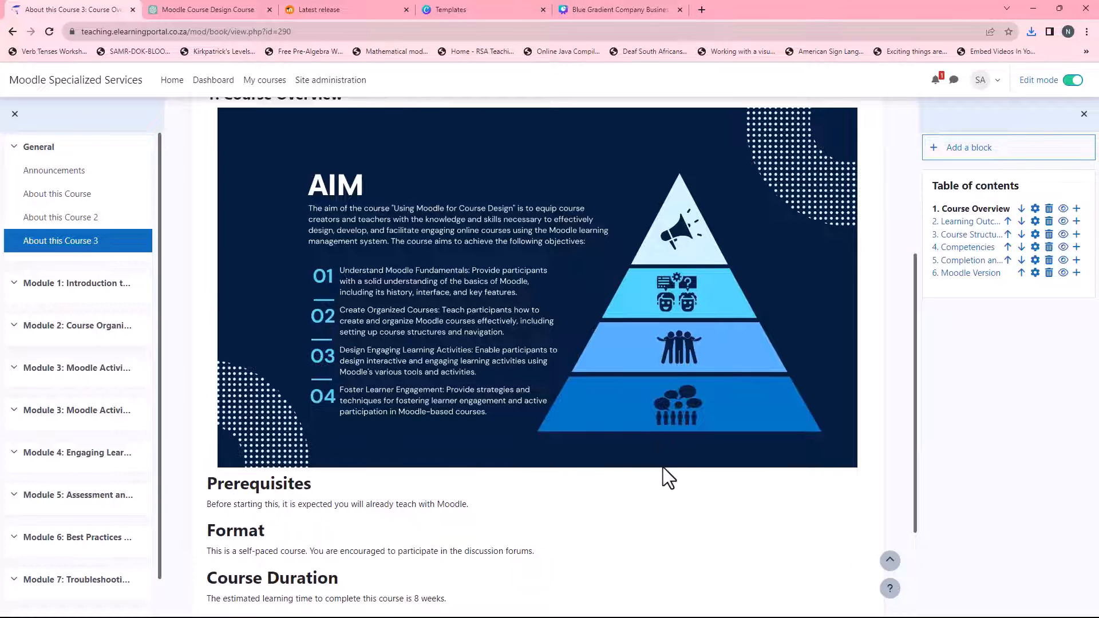
{"action": "scroll", "coordinate": [461, 404], "scroll_direction": "down", "scroll_amount": 3}
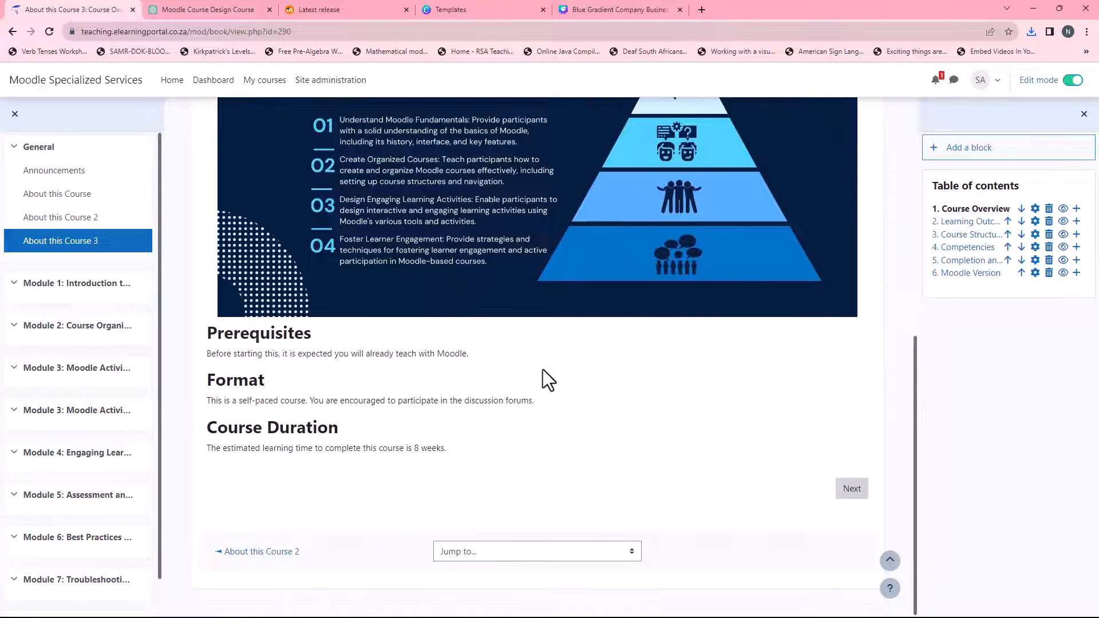
{"action": "scroll", "coordinate": [573, 390], "scroll_direction": "up", "scroll_amount": 6}
{"action": "left_click", "coordinate": [1035, 209]}
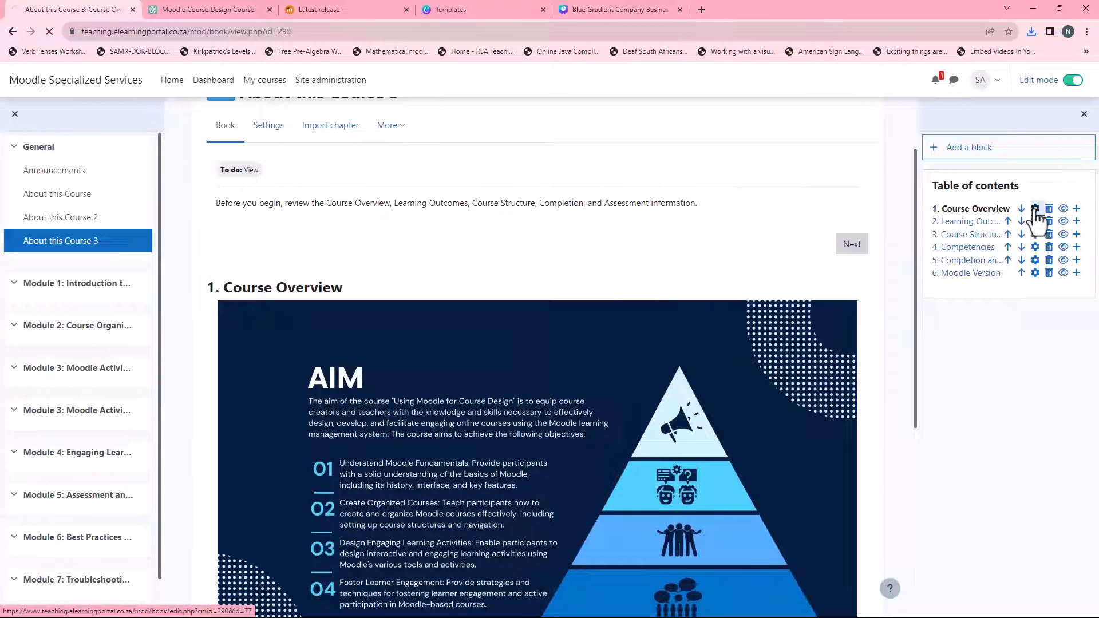
{"action": "scroll", "coordinate": [205, 413], "scroll_direction": "down", "scroll_amount": 2}
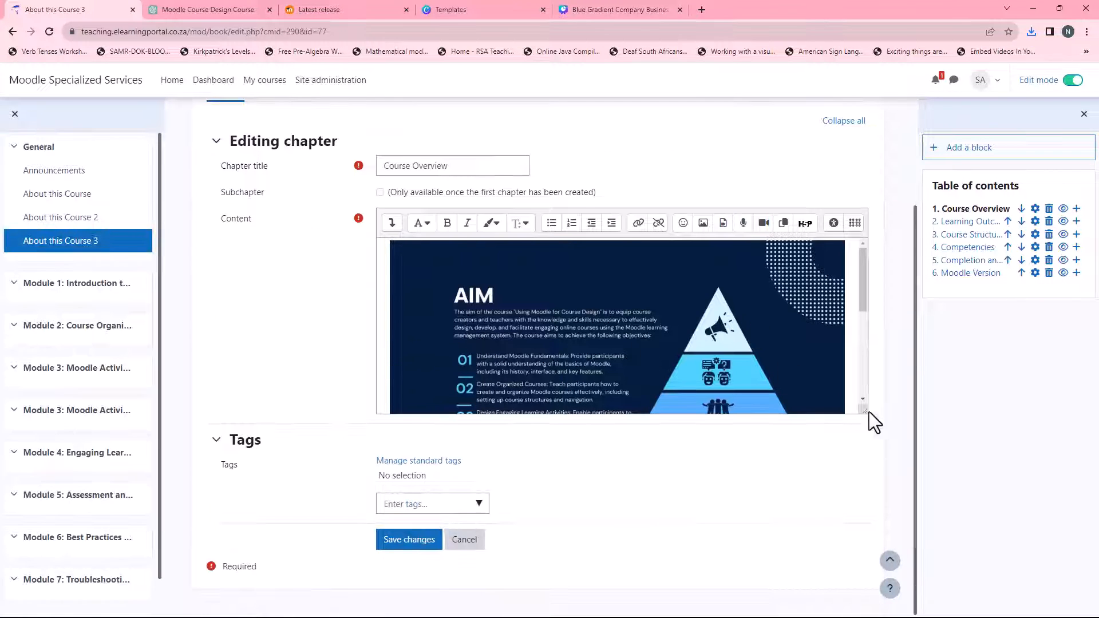
{"action": "left_click_drag", "start_coordinate": [864, 411], "coordinate": [870, 603]}
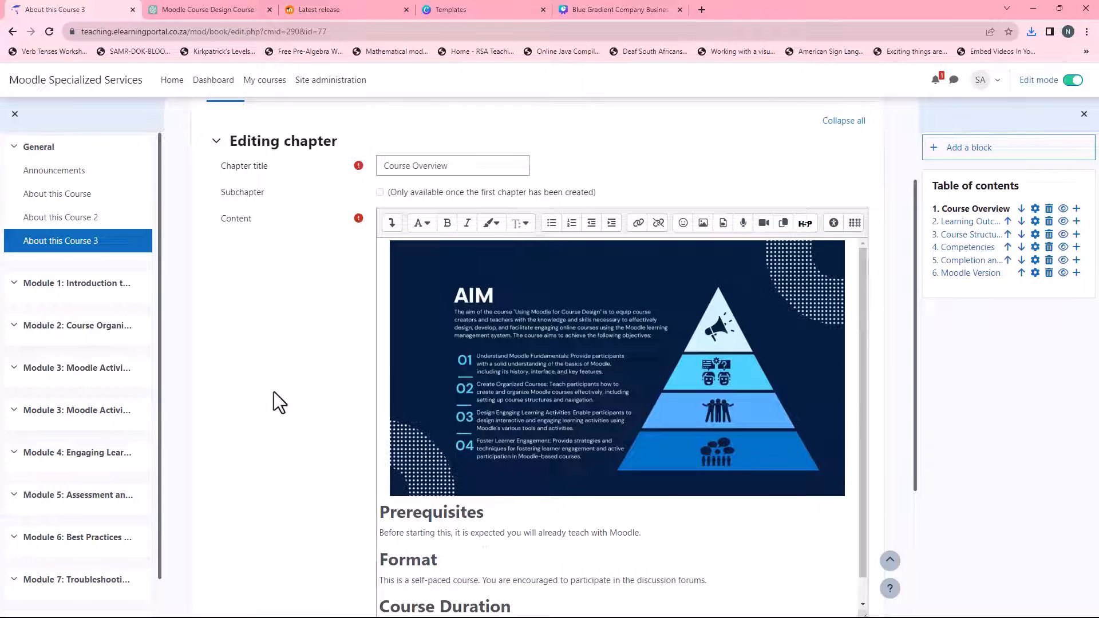
Delete the Prerequisites, Format and Course Duration headings and text below the AIM image.
{"action": "scroll", "coordinate": [277, 398], "scroll_direction": "down", "scroll_amount": 3}
{"action": "left_click_drag", "start_coordinate": [380, 307], "coordinate": [654, 398]}
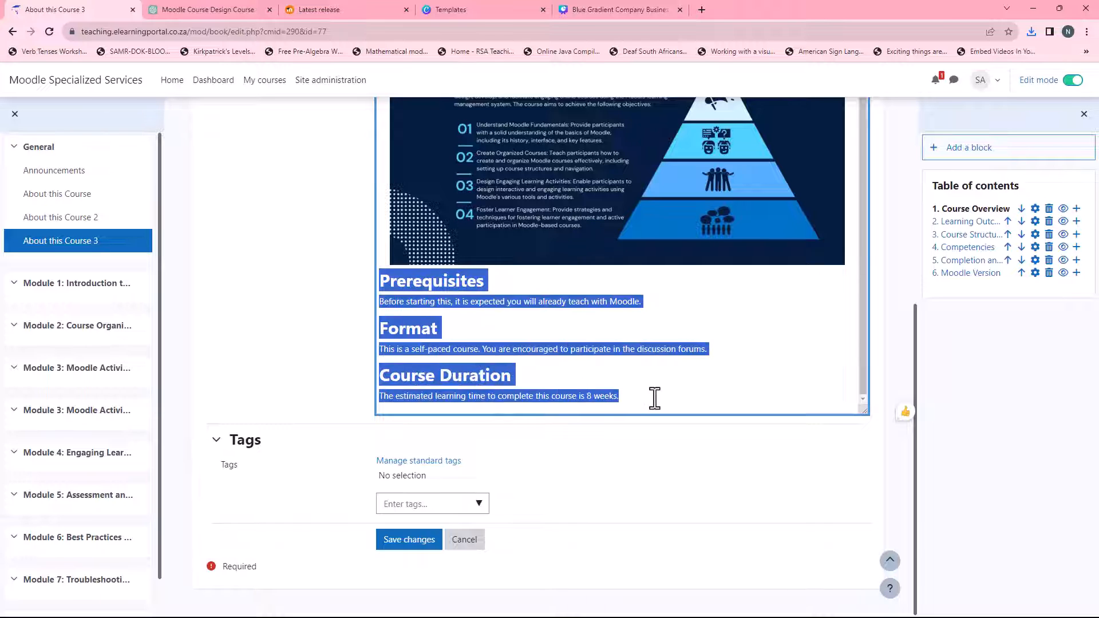
{"action": "key", "text": "Delete"}
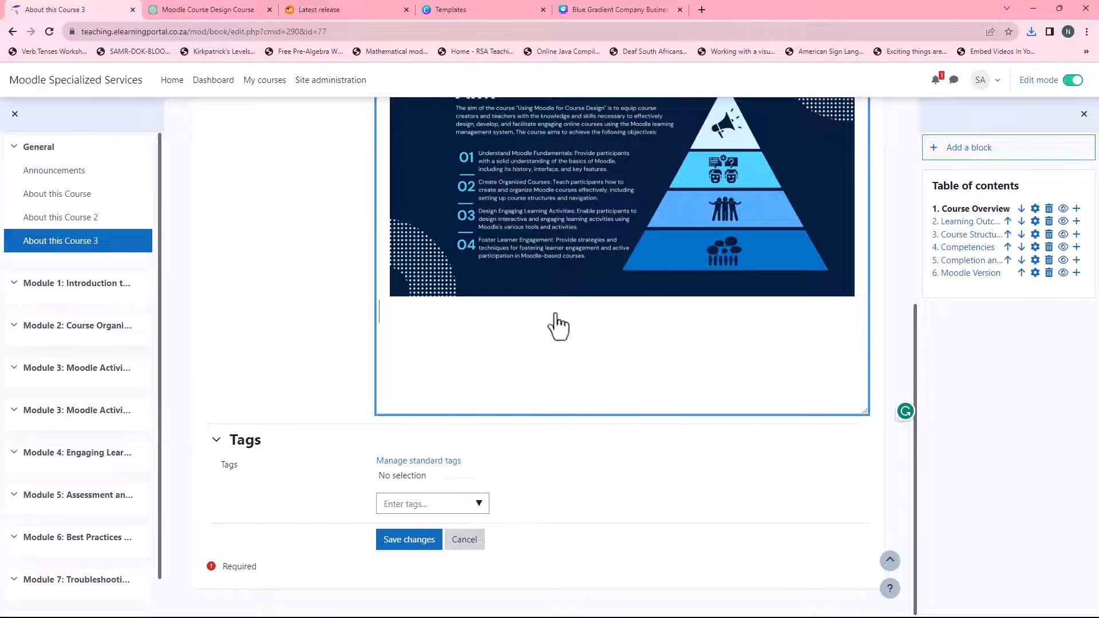
Upload 3.jpg and insert it below the first AIM image with the description AIMS2.
{"action": "scroll", "coordinate": [321, 355], "scroll_direction": "up", "scroll_amount": 5}
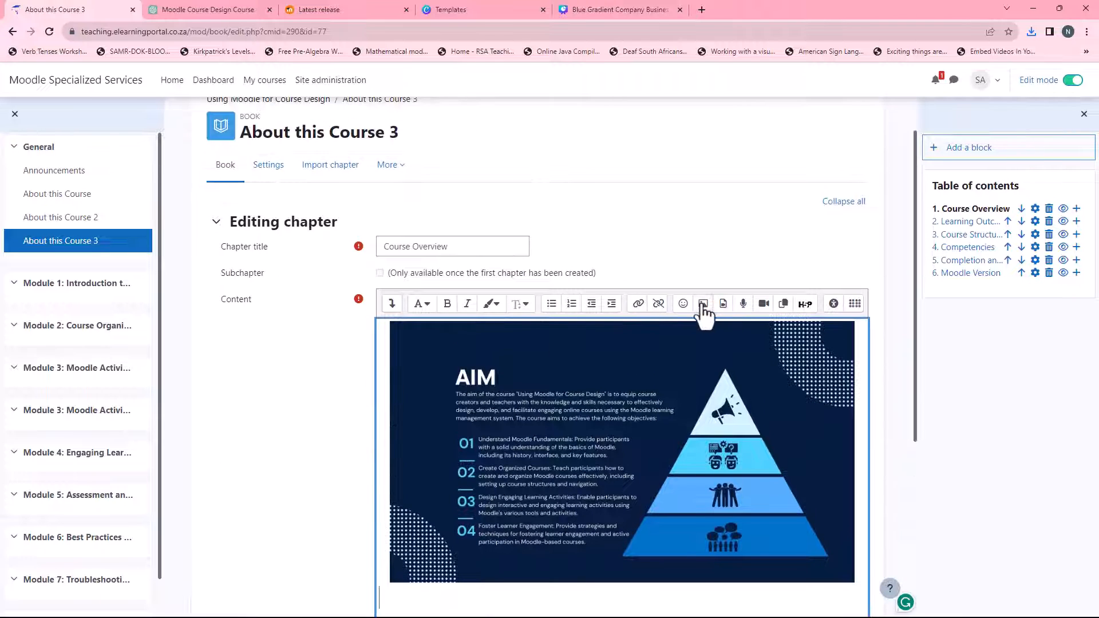
{"action": "left_click", "coordinate": [702, 304]}
{"action": "left_click", "coordinate": [640, 276]}
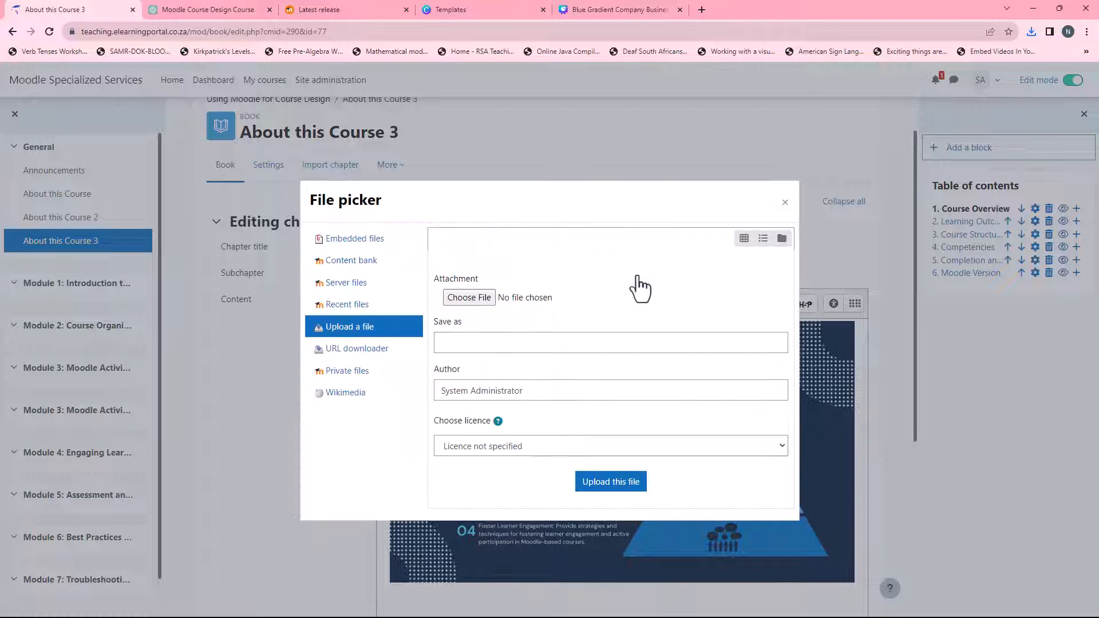
{"action": "double_click", "coordinate": [541, 274]}
{"action": "left_click", "coordinate": [610, 484]}
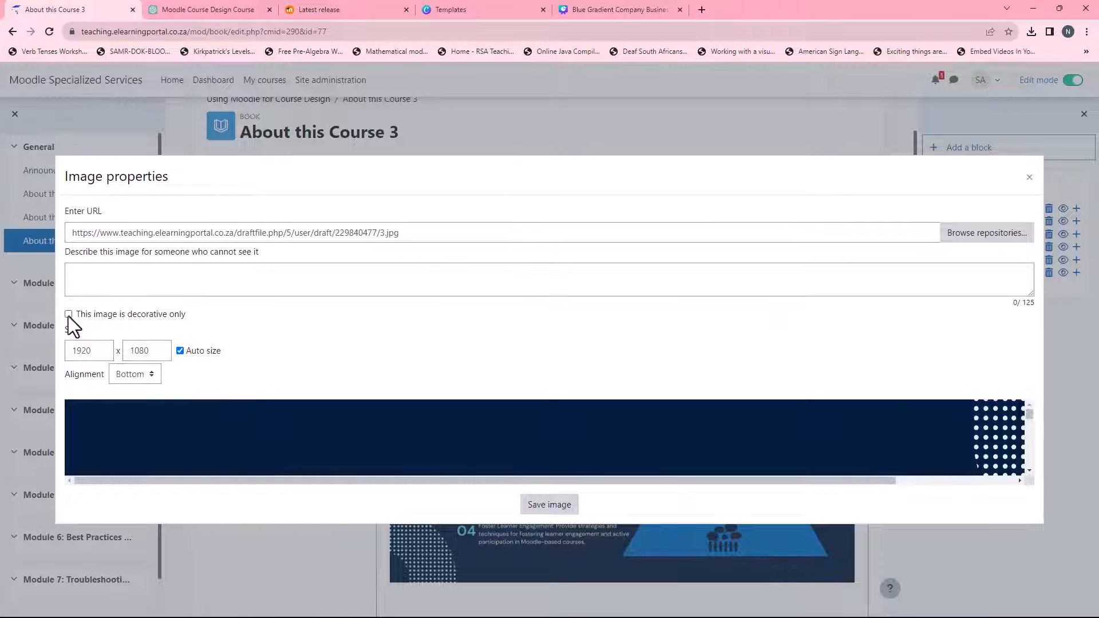
{"action": "left_click", "coordinate": [102, 282]}
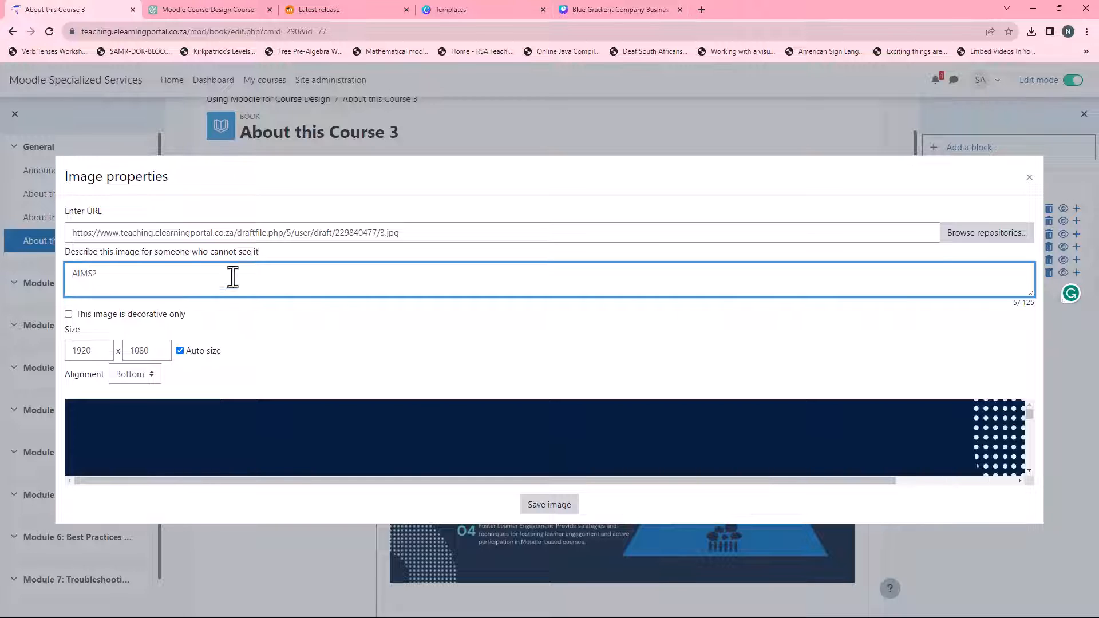
{"action": "left_click", "coordinate": [552, 506]}
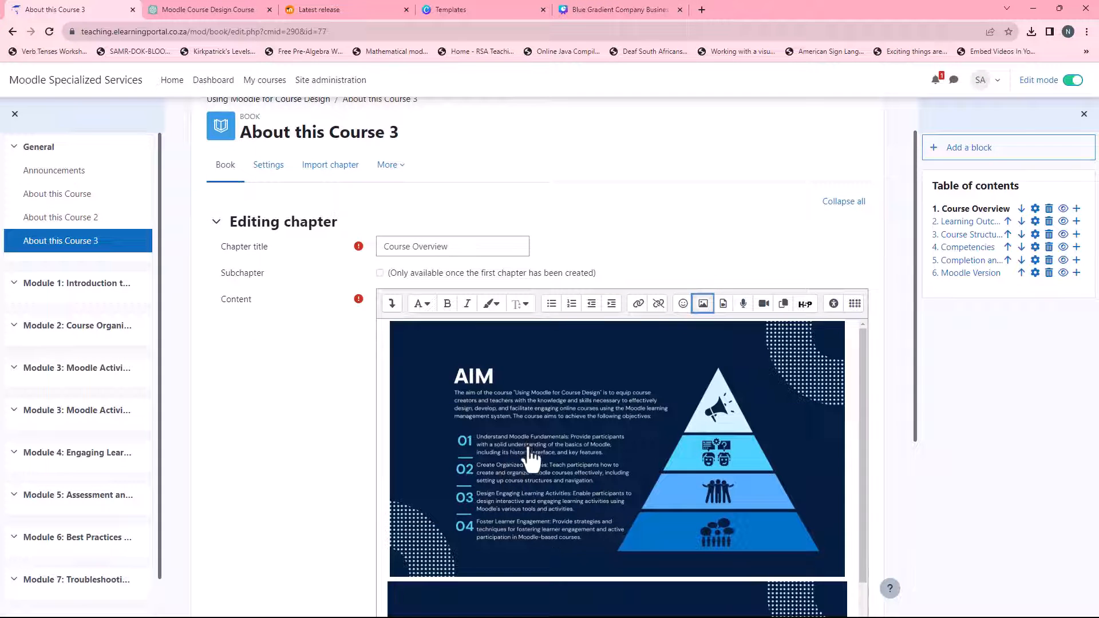
Upload 4.jpg and insert it on a new line below the second AIM image with the description AIMS3.
{"action": "scroll", "coordinate": [527, 456], "scroll_direction": "down", "scroll_amount": 5}
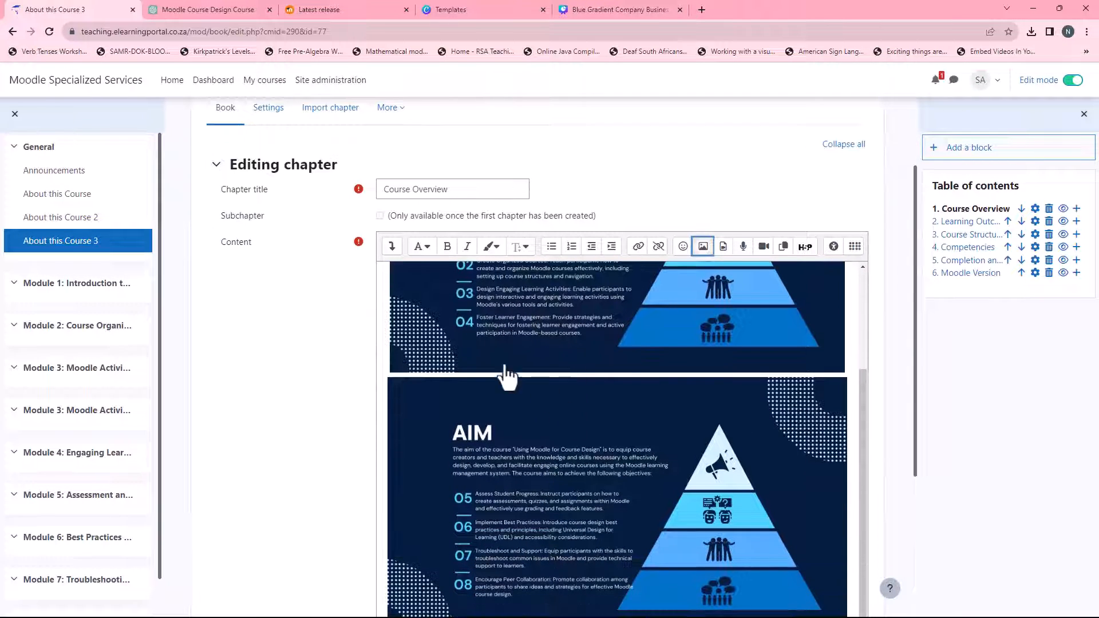
{"action": "scroll", "coordinate": [592, 455], "scroll_direction": "down", "scroll_amount": 2}
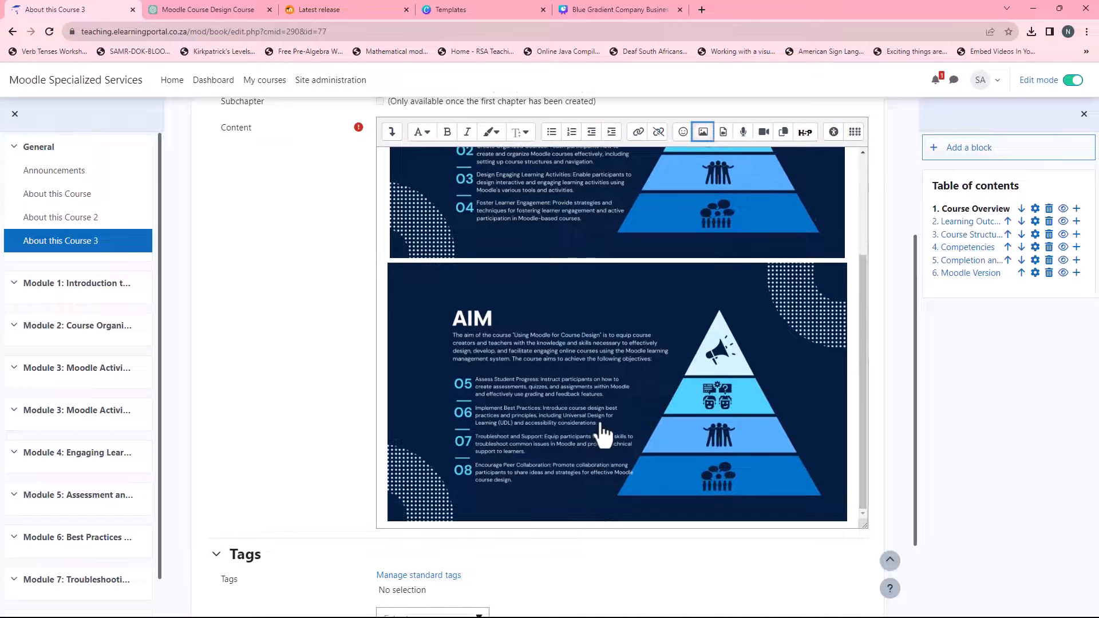
{"action": "scroll", "coordinate": [598, 449], "scroll_direction": "down", "scroll_amount": 1}
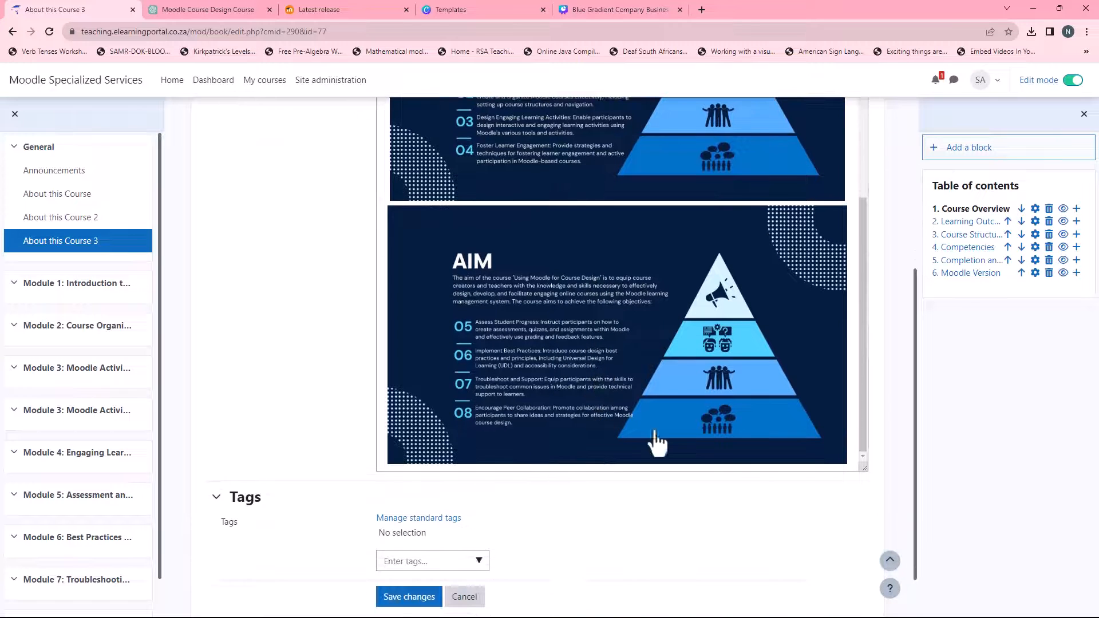
{"action": "left_click", "coordinate": [851, 439]}
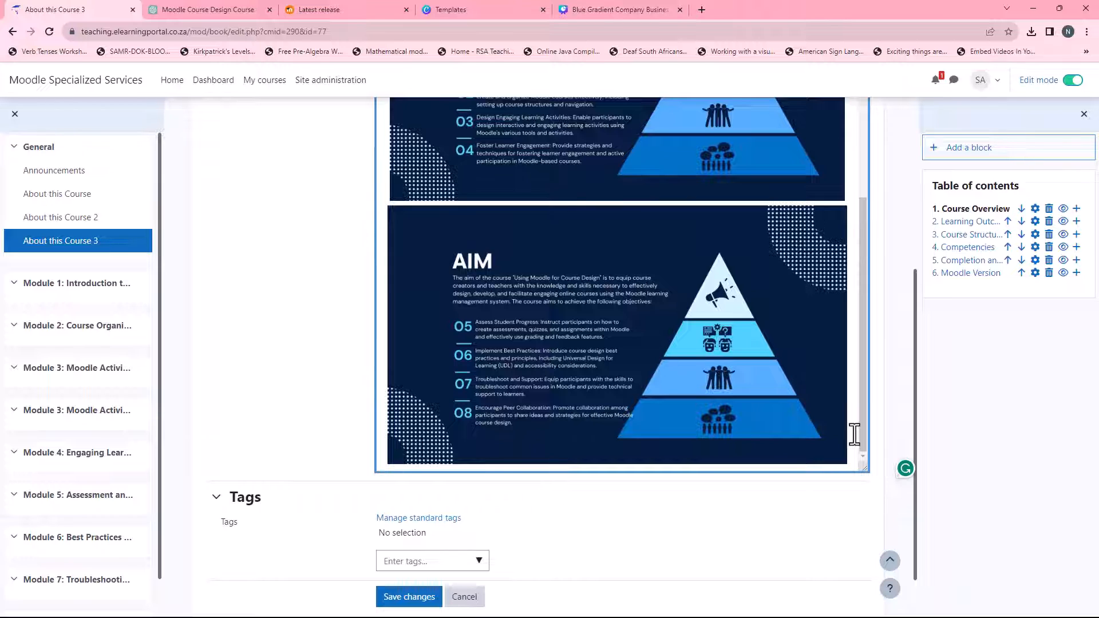
{"action": "key", "text": "Return"}
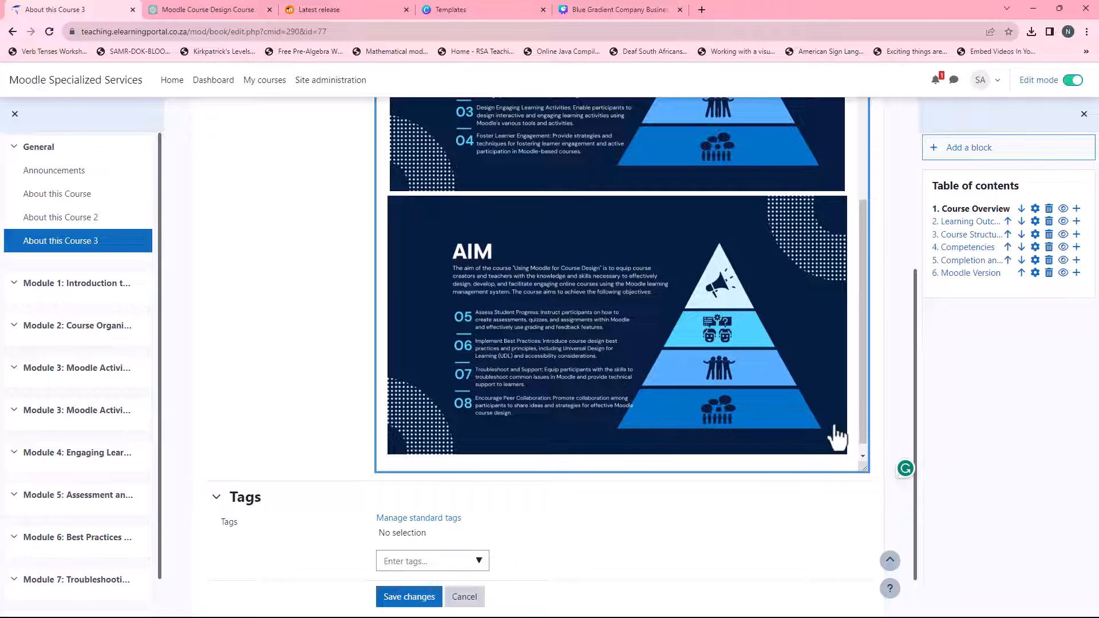
{"action": "scroll", "coordinate": [333, 307], "scroll_direction": "up", "scroll_amount": 5}
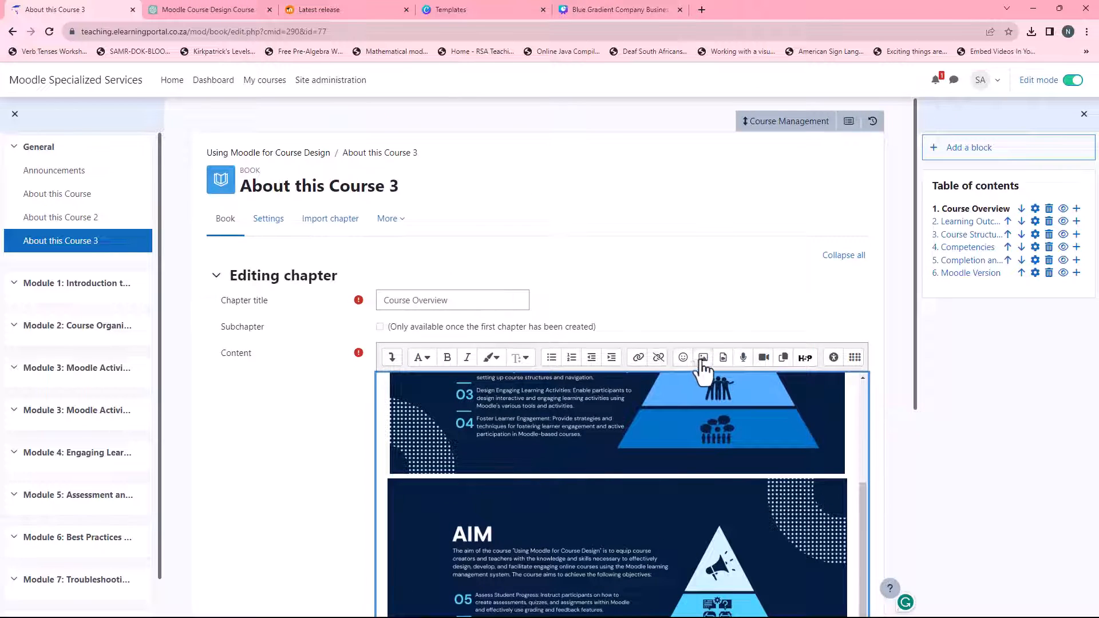
{"action": "left_click", "coordinate": [703, 358]}
{"action": "left_click", "coordinate": [620, 278]}
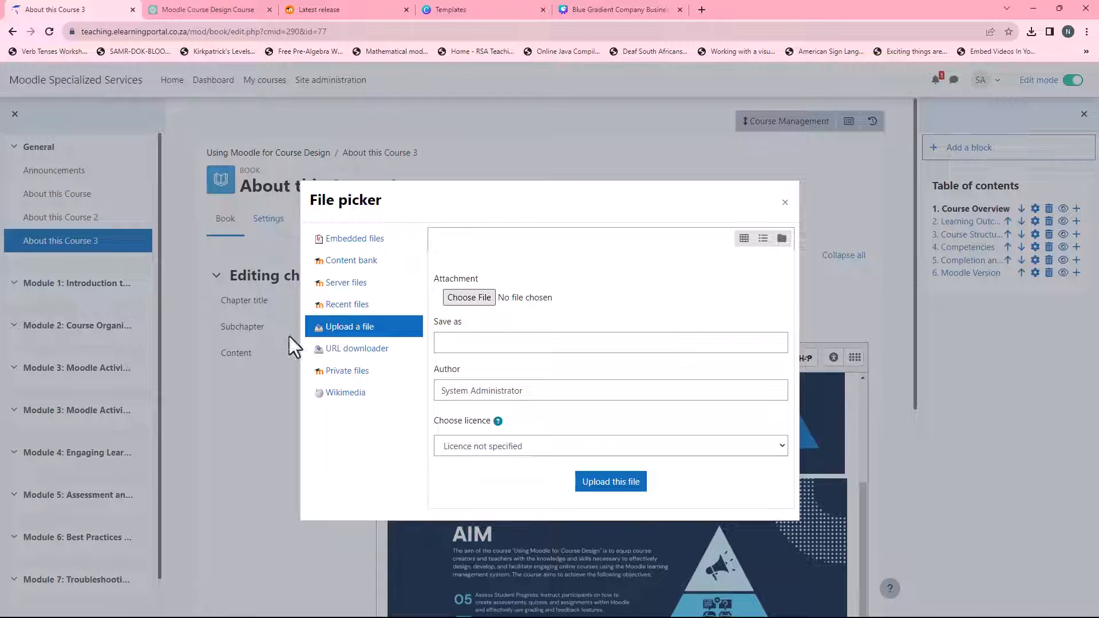
{"action": "left_click", "coordinate": [617, 481]}
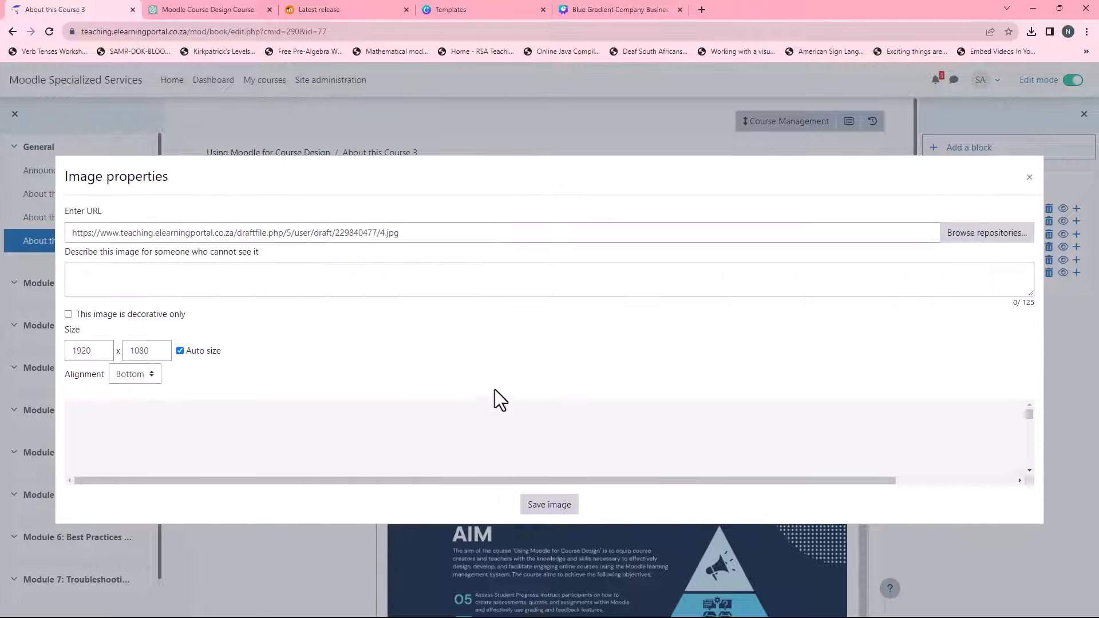
{"action": "left_click", "coordinate": [76, 286]}
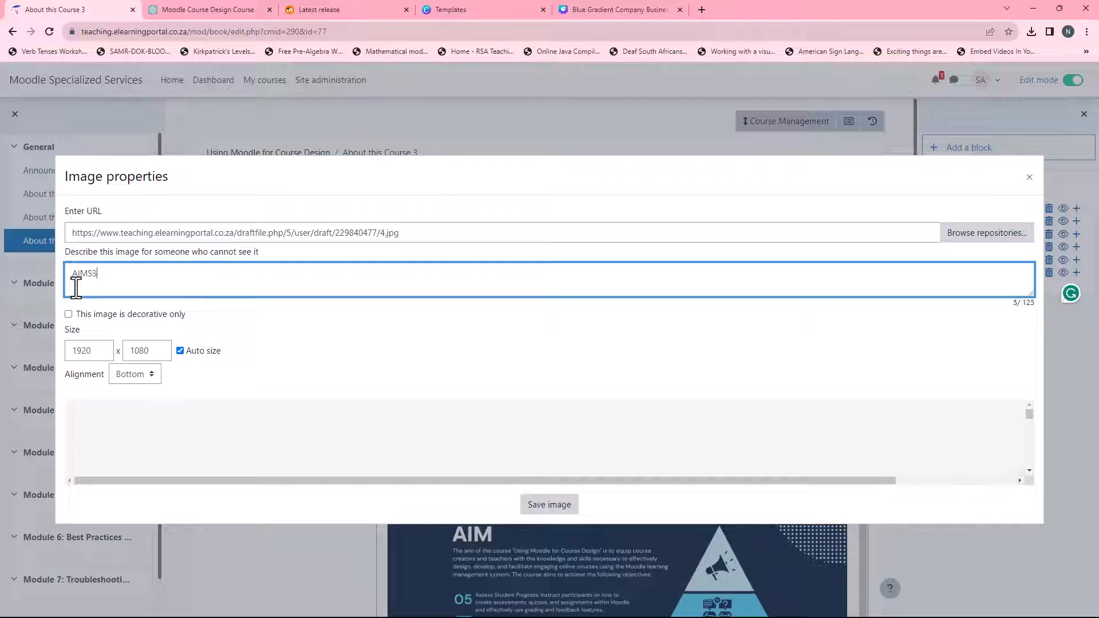
{"action": "left_click", "coordinate": [538, 507]}
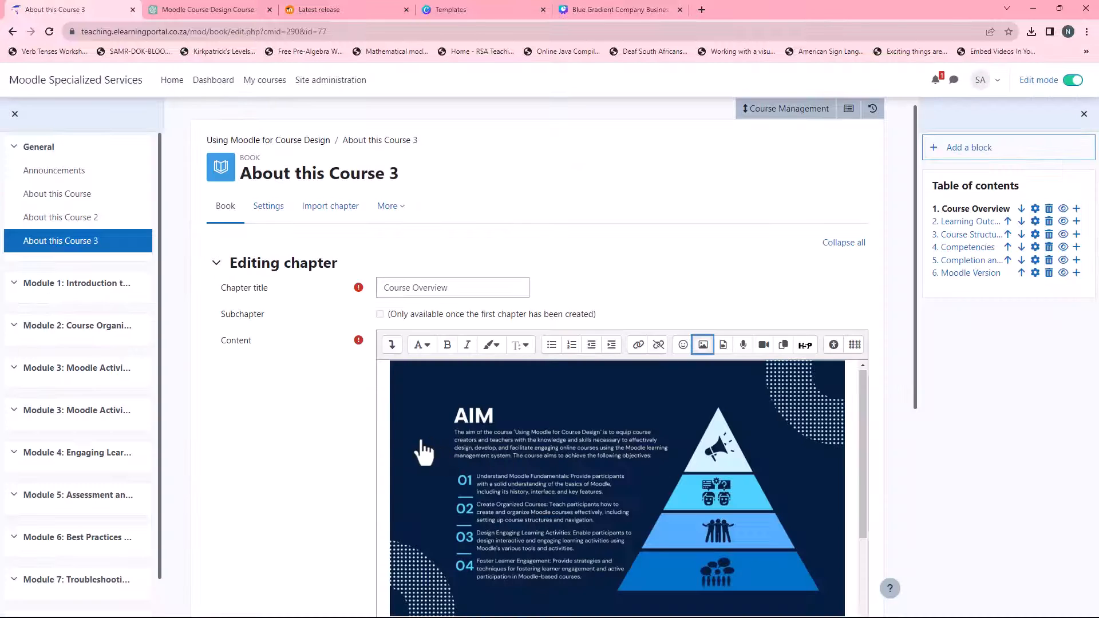
Save the changes to the Course Overview chapter.
{"action": "scroll", "coordinate": [369, 424], "scroll_direction": "down", "scroll_amount": 5}
{"action": "scroll", "coordinate": [320, 412], "scroll_direction": "down", "scroll_amount": 2}
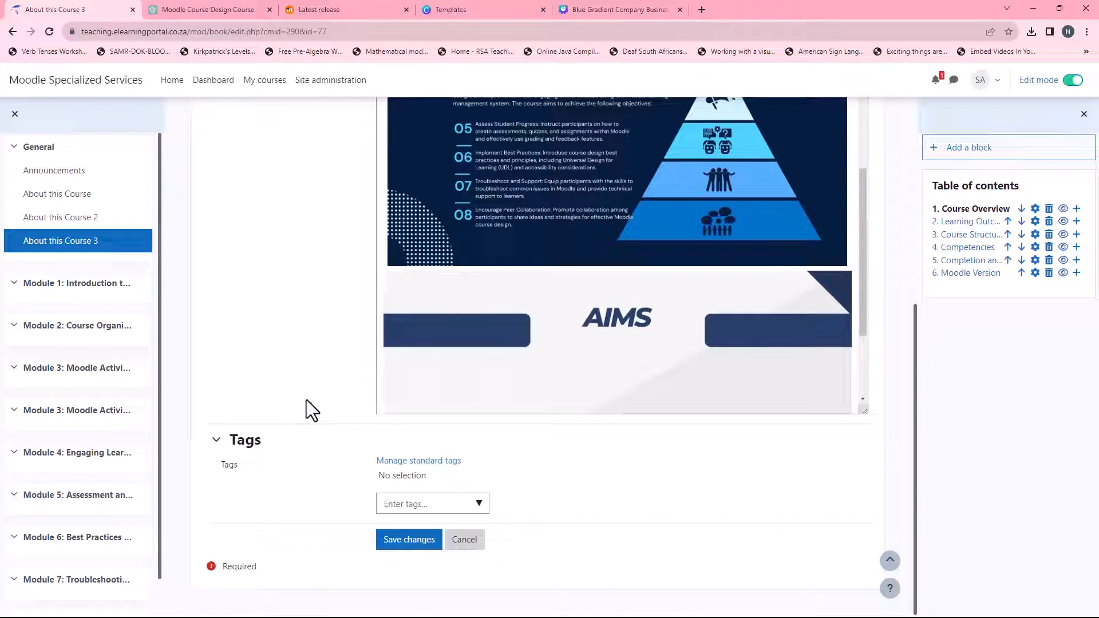
{"action": "left_click", "coordinate": [402, 541]}
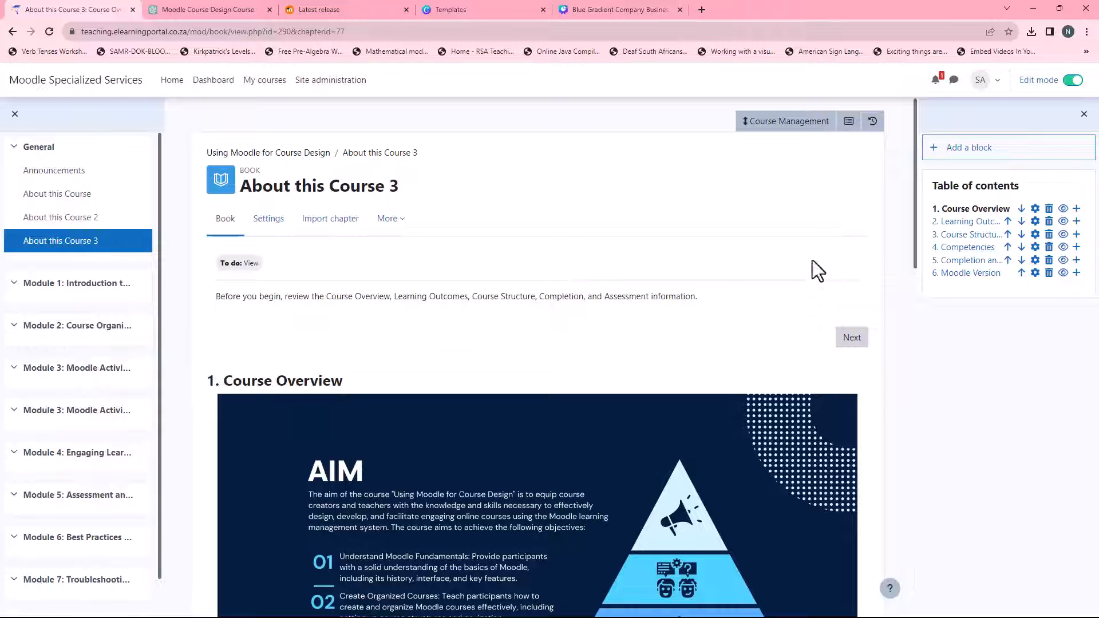
Reopen About this Course 3 from the course page and review all slide images in the Course Overview chapter.
{"action": "left_click", "coordinate": [283, 154]}
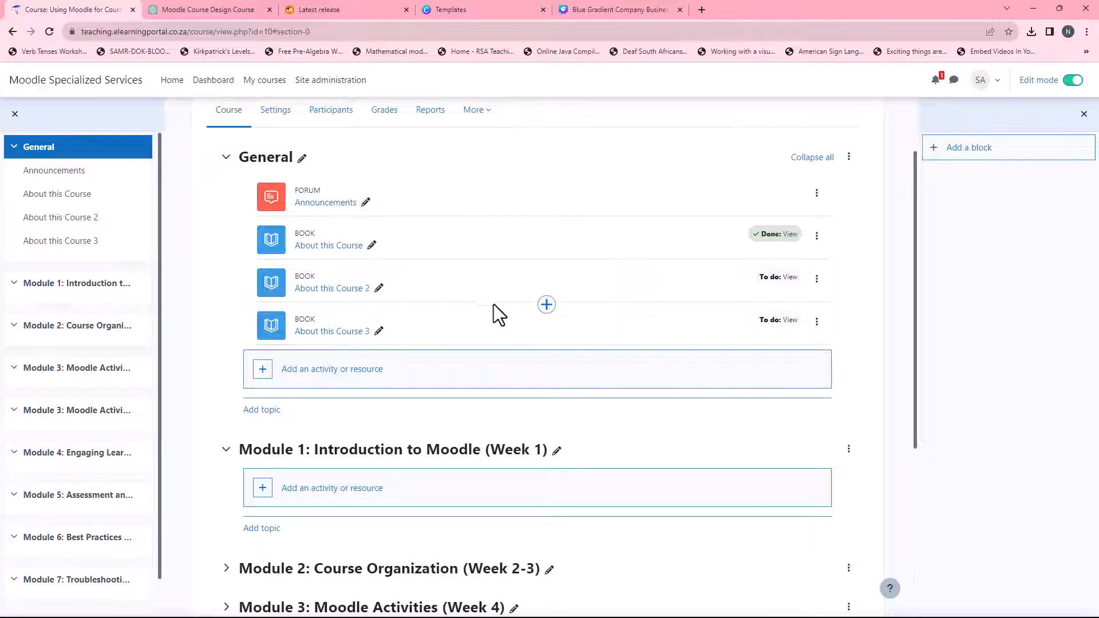
{"action": "left_click", "coordinate": [330, 333]}
{"action": "scroll", "coordinate": [455, 342], "scroll_direction": "down", "scroll_amount": 4}
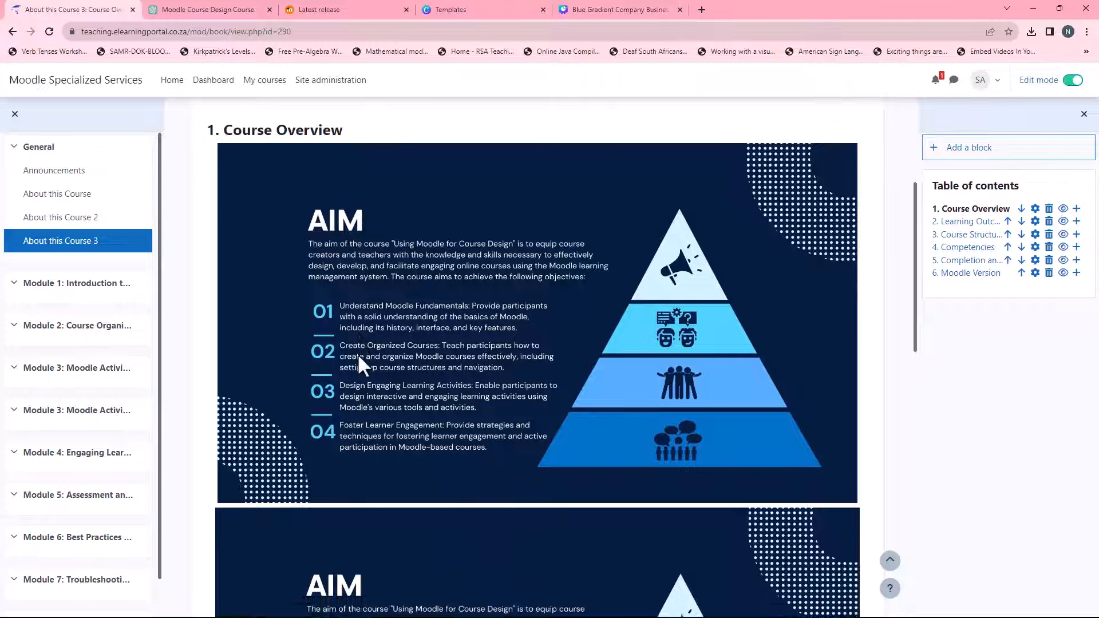
{"action": "scroll", "coordinate": [358, 353], "scroll_direction": "down", "scroll_amount": 6}
{"action": "scroll", "coordinate": [358, 354], "scroll_direction": "down", "scroll_amount": 7}
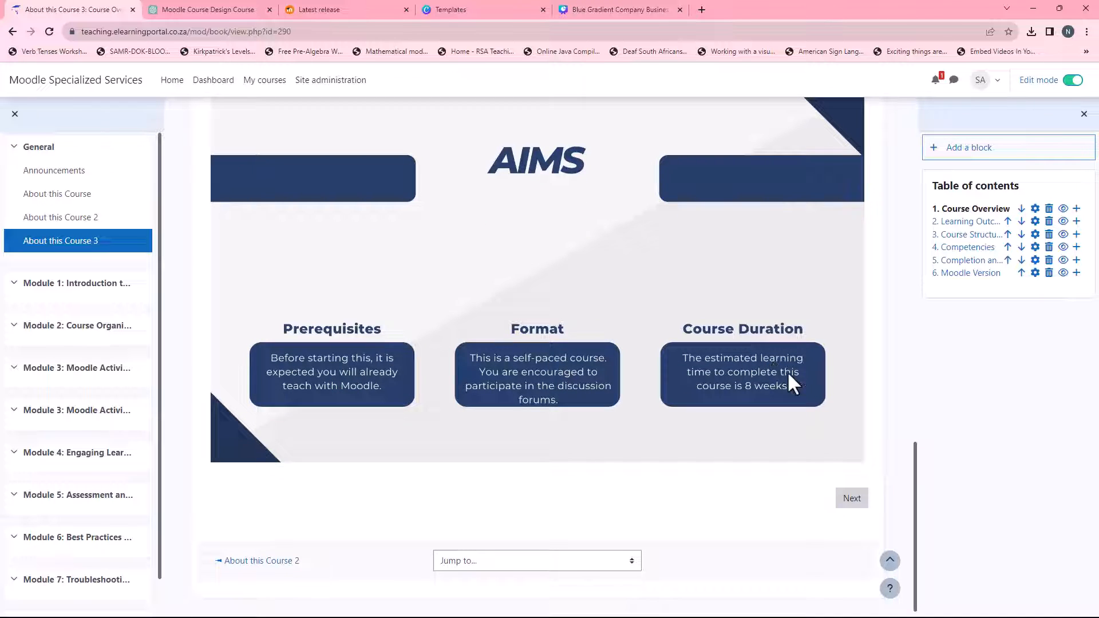
{"action": "scroll", "coordinate": [787, 371], "scroll_direction": "up", "scroll_amount": 10}
{"action": "scroll", "coordinate": [518, 340], "scroll_direction": "up", "scroll_amount": 7}
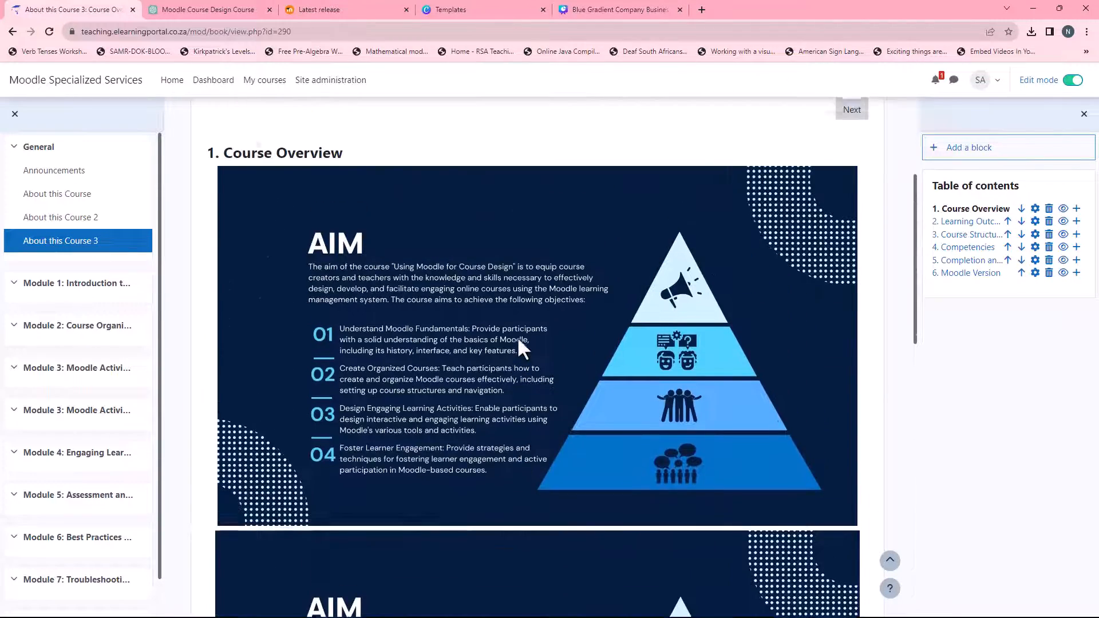